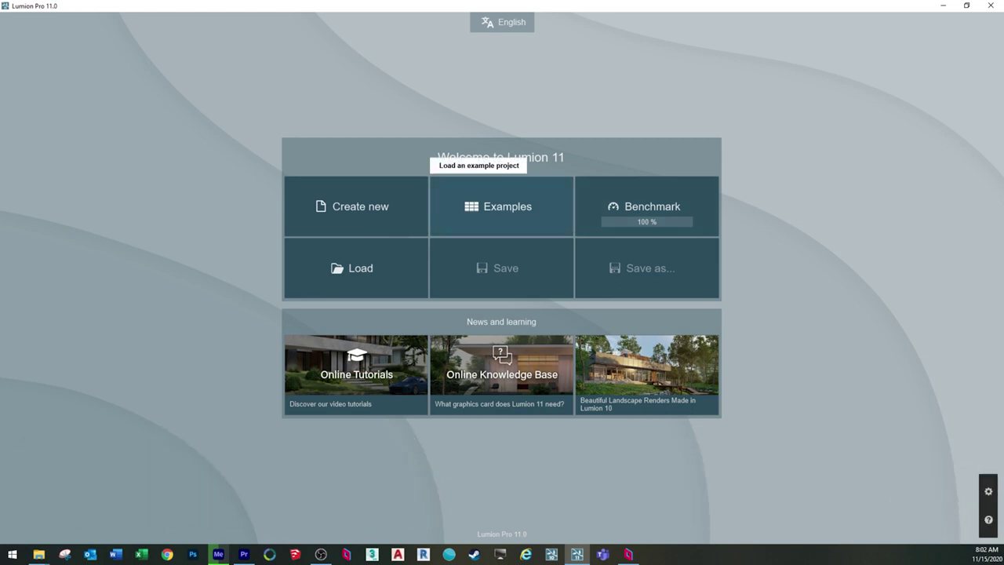
View the example projects and the scene templates for a new project, returning to the start page.
left_click(503, 206)
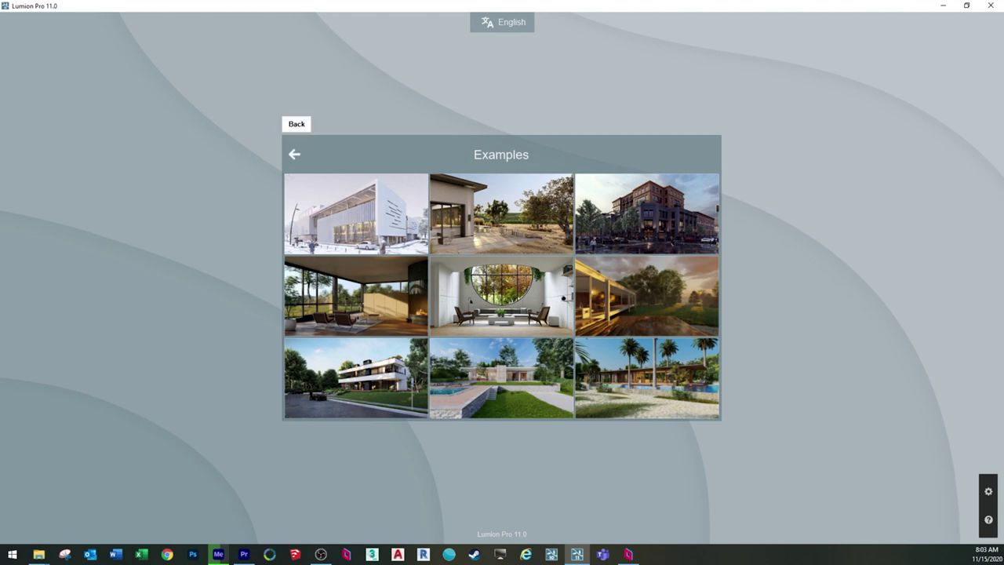
left_click(294, 155)
left_click(333, 192)
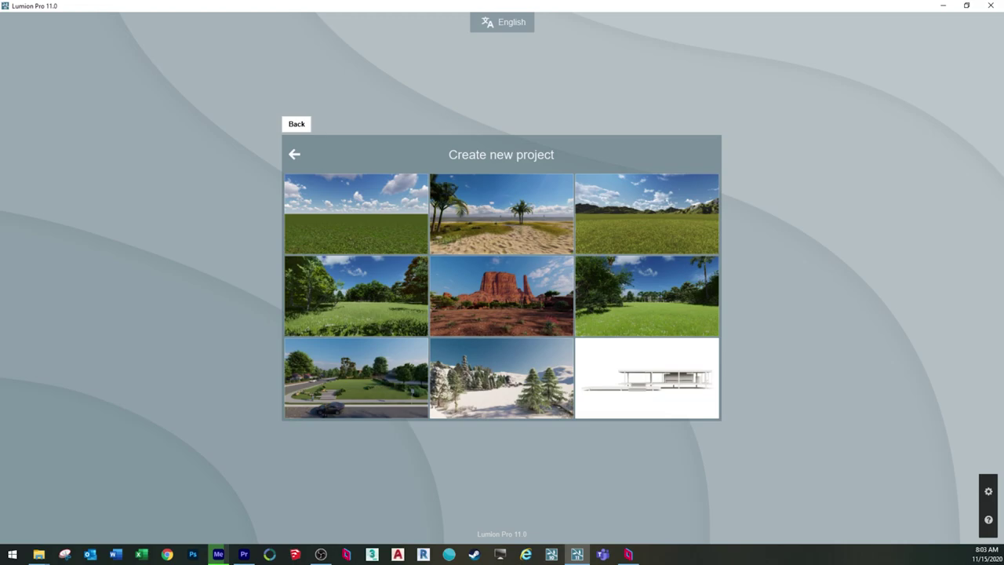
left_click(294, 154)
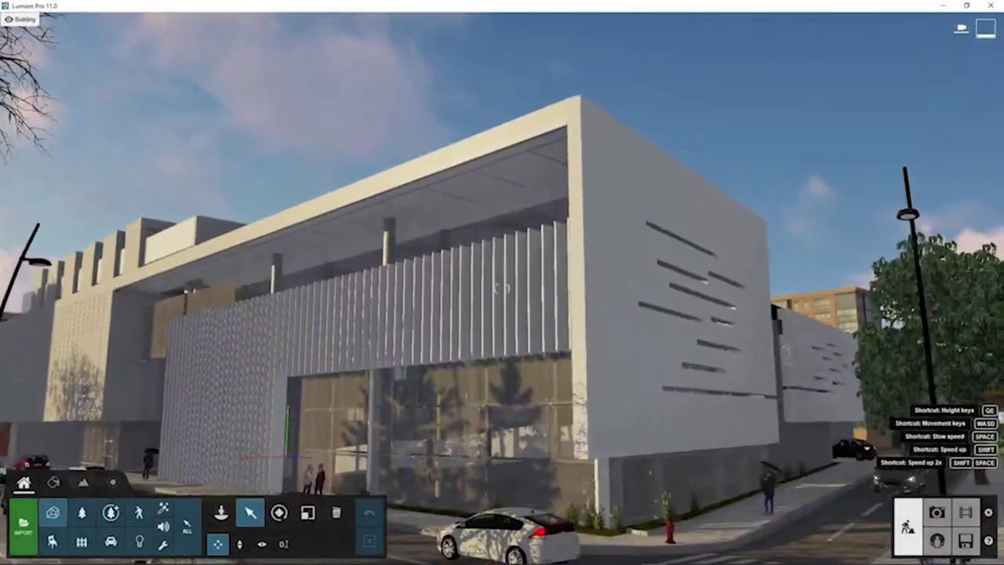
View the saved photos 1 - Ext Eye Level and 2 - Ext Walkway in Photo mode, restoring the walkway camera.
key("a")
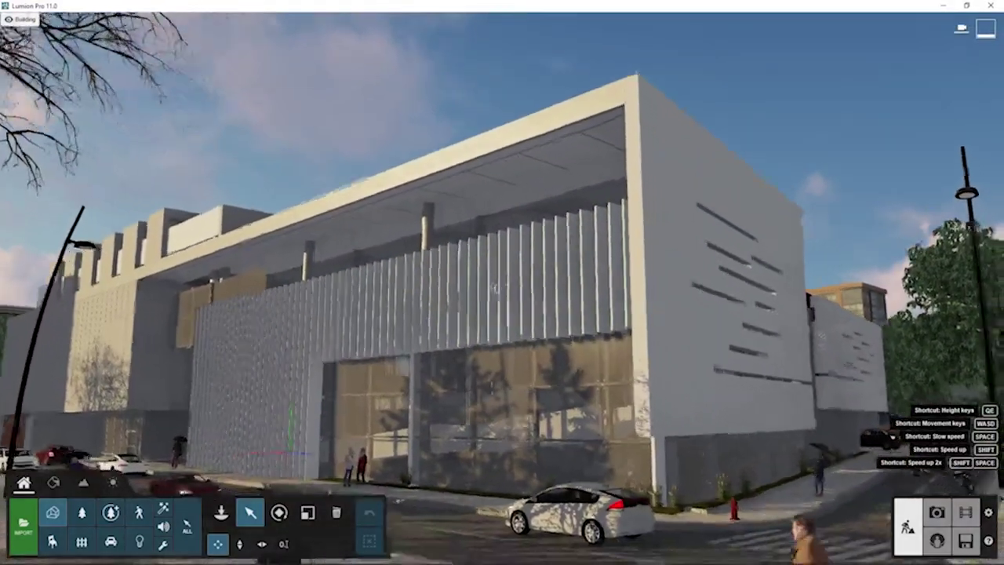
key("d")
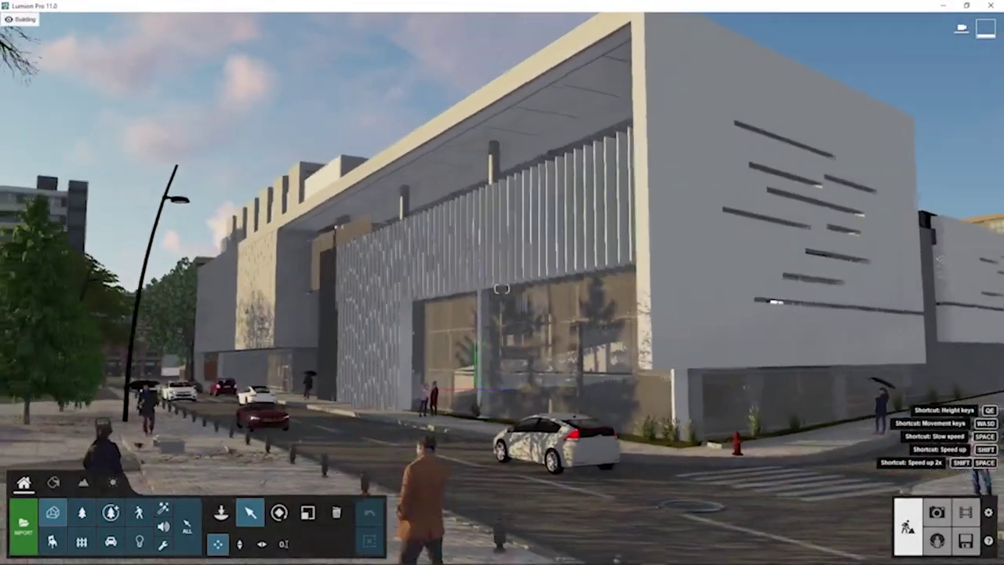
key("a")
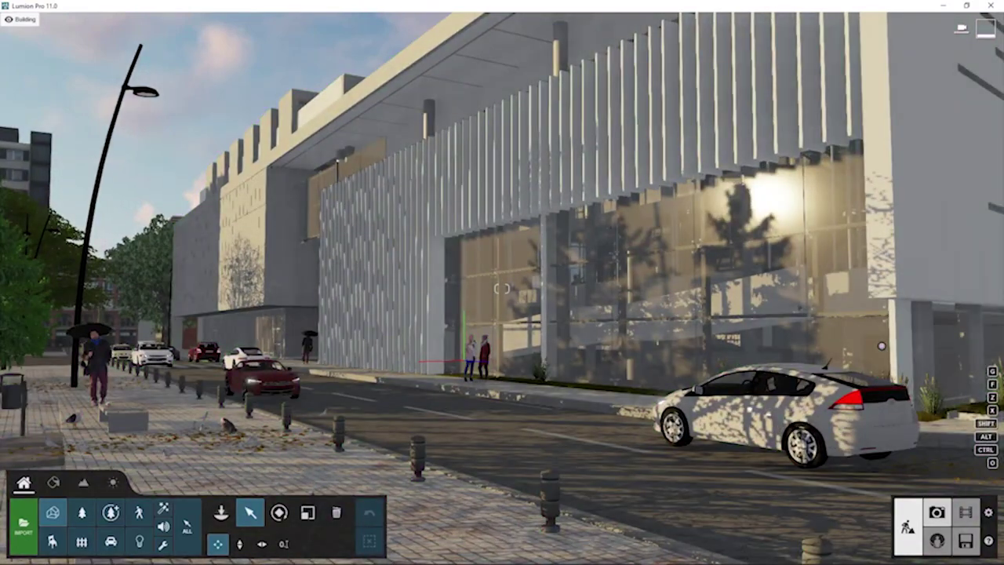
left_click(937, 512)
left_click(45, 496)
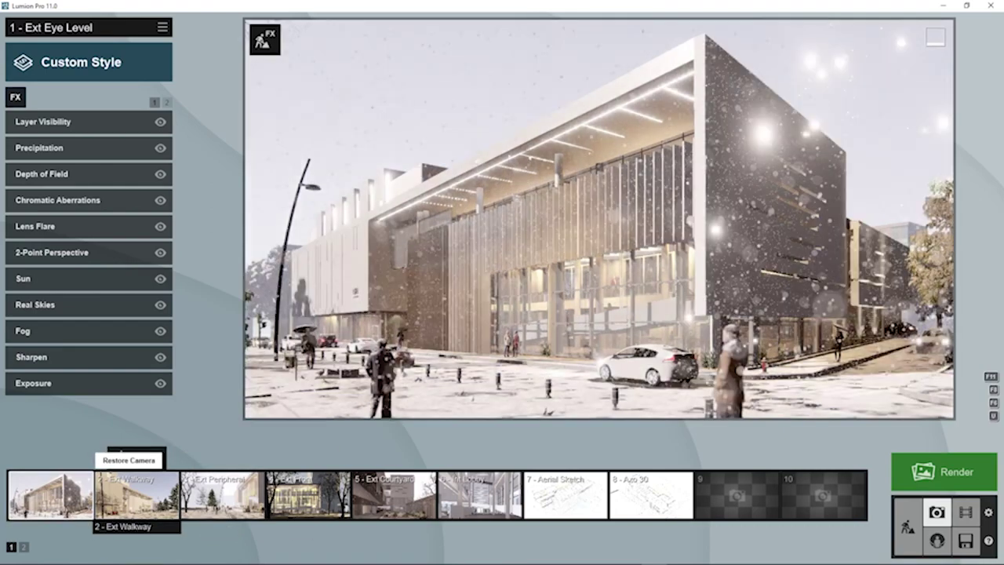
left_click(126, 459)
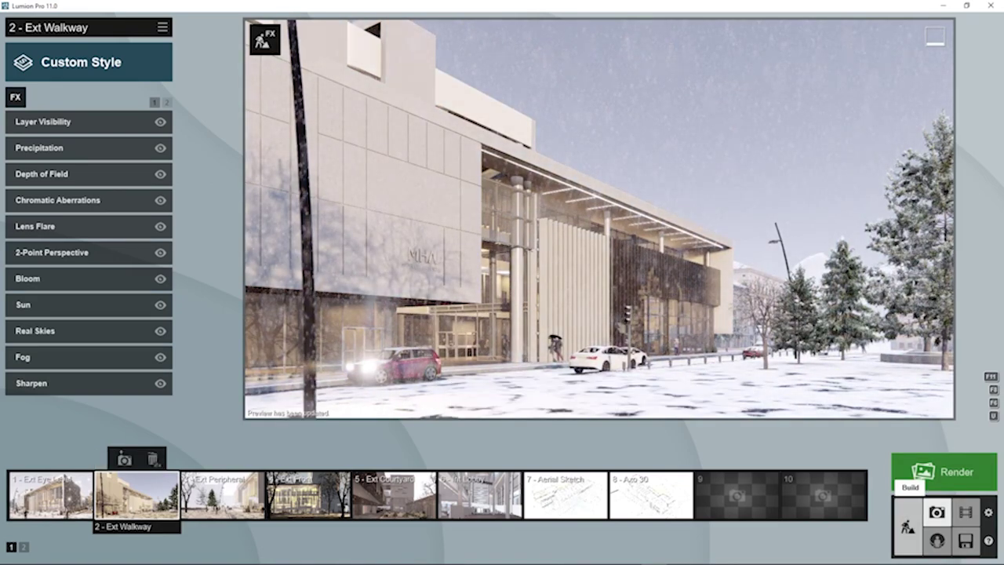
Return to Build mode and display the help overlay explaining the camera controls.
left_click(908, 527)
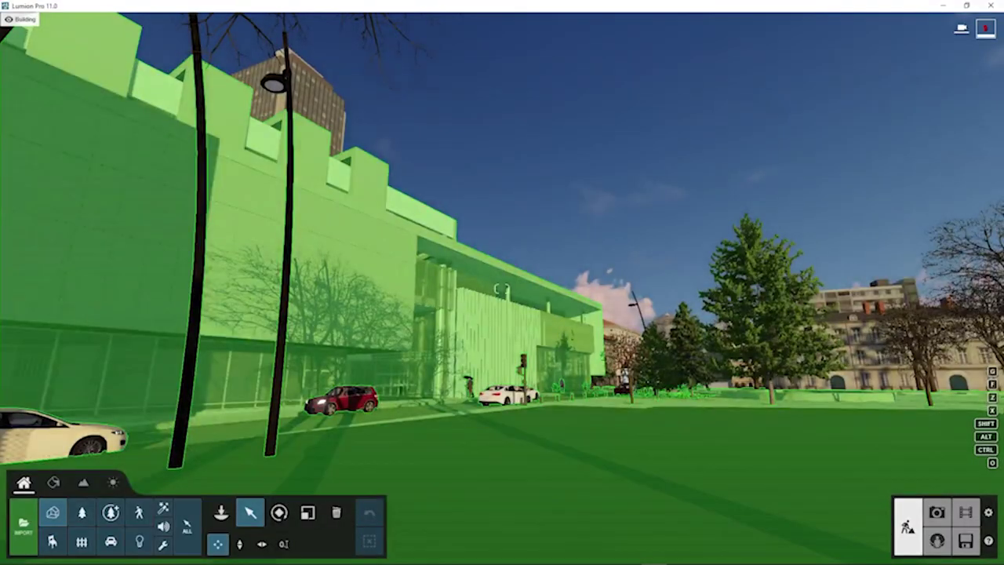
key("d")
right_click_drag(502, 289, 431, 280)
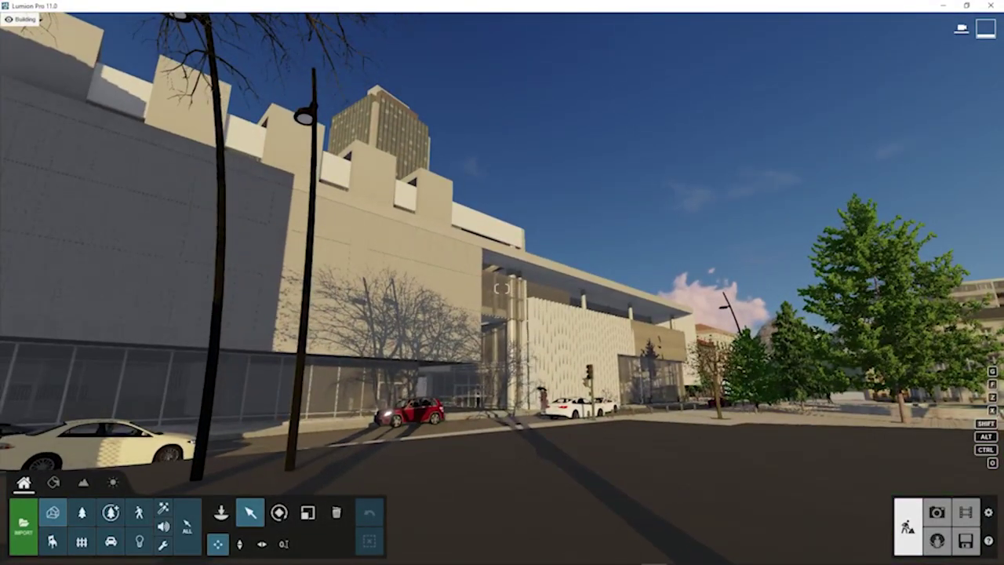
key("F1")
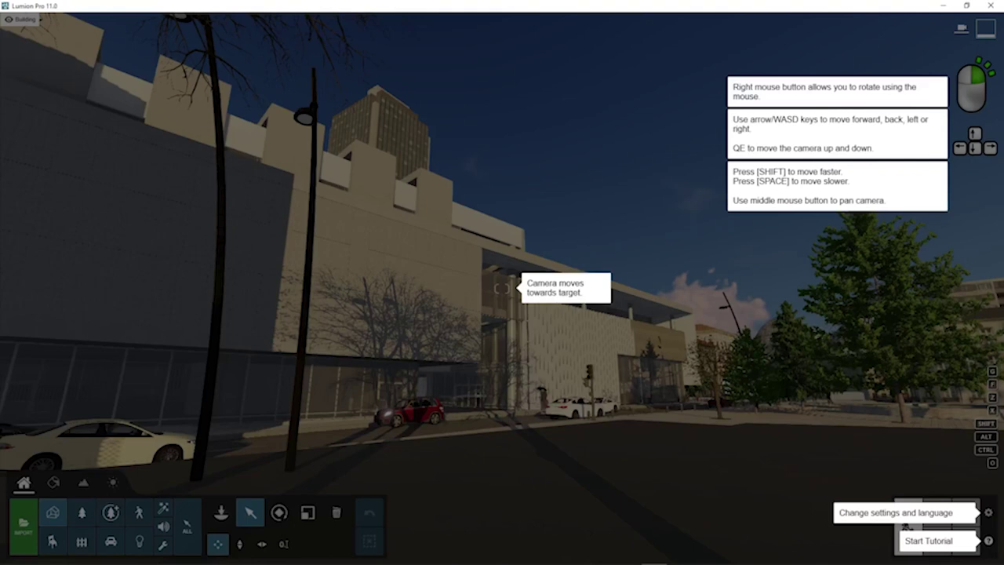
key("F1")
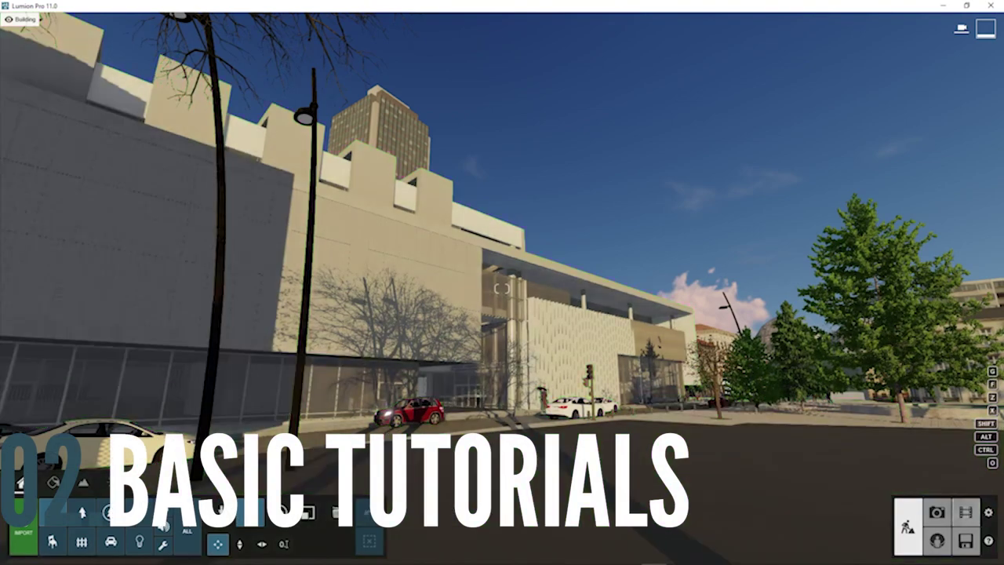
key("F1")
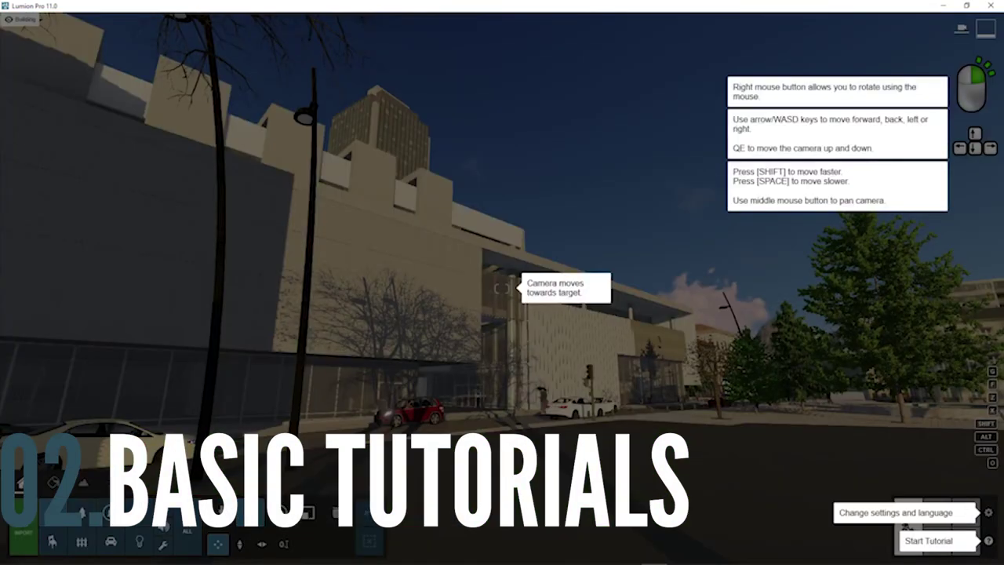
Start Tutorial 2: Object Placement from the built-in interactive tutorials.
left_click(989, 540)
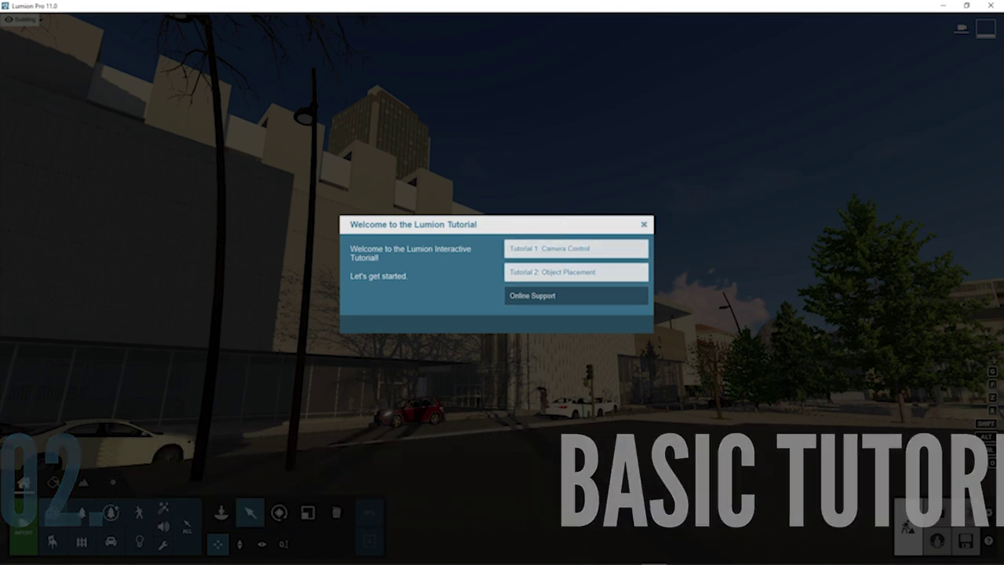
left_click(549, 272)
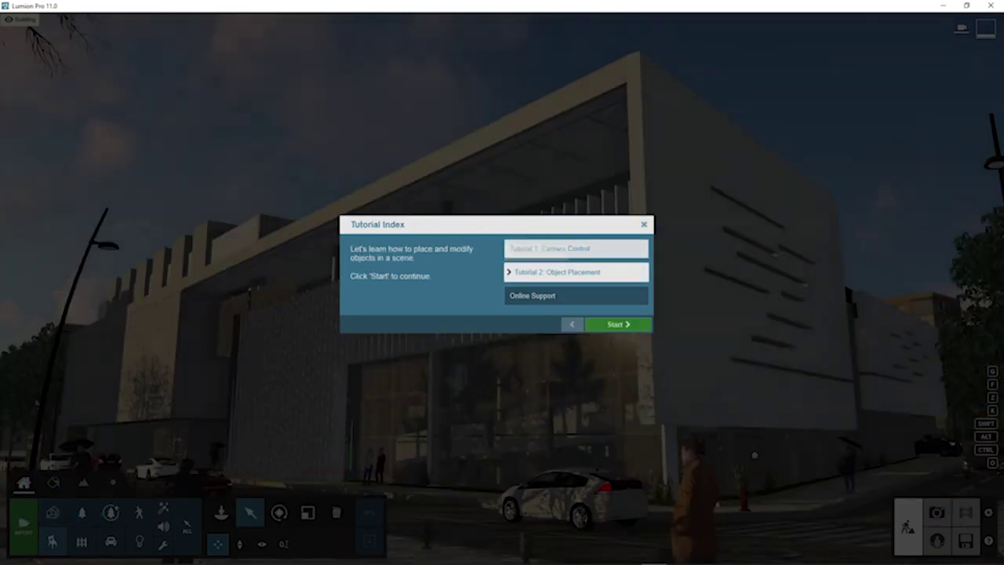
left_click(619, 324)
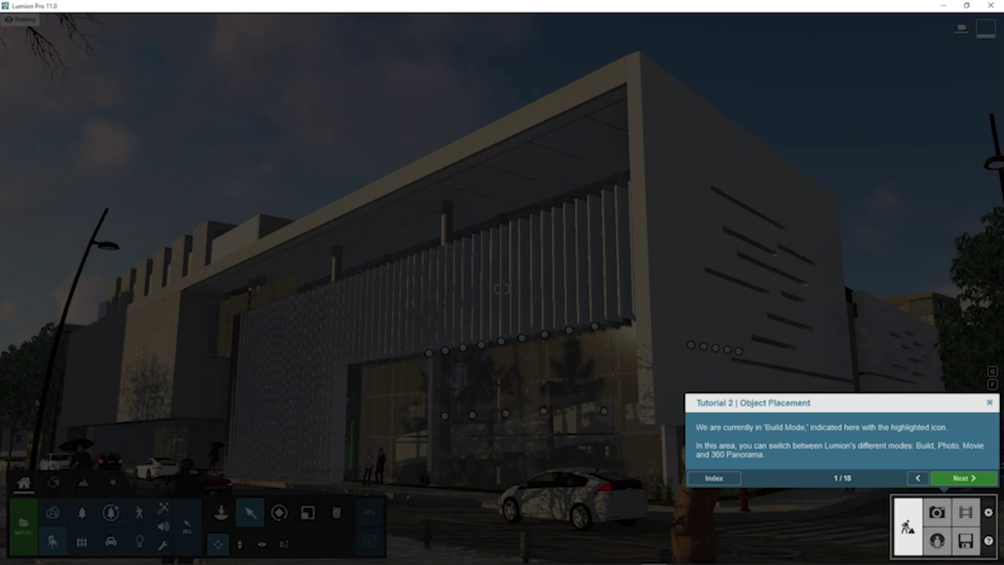
Read through the Object Placement tutorial up to page 7 of 18 and exit it.
left_click(963, 478)
left_click(963, 477)
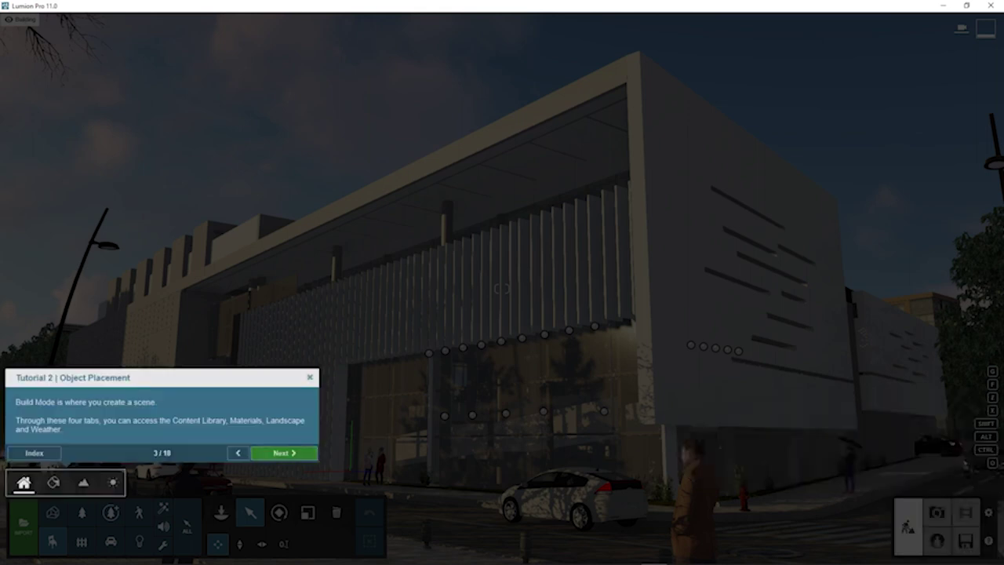
left_click(284, 453)
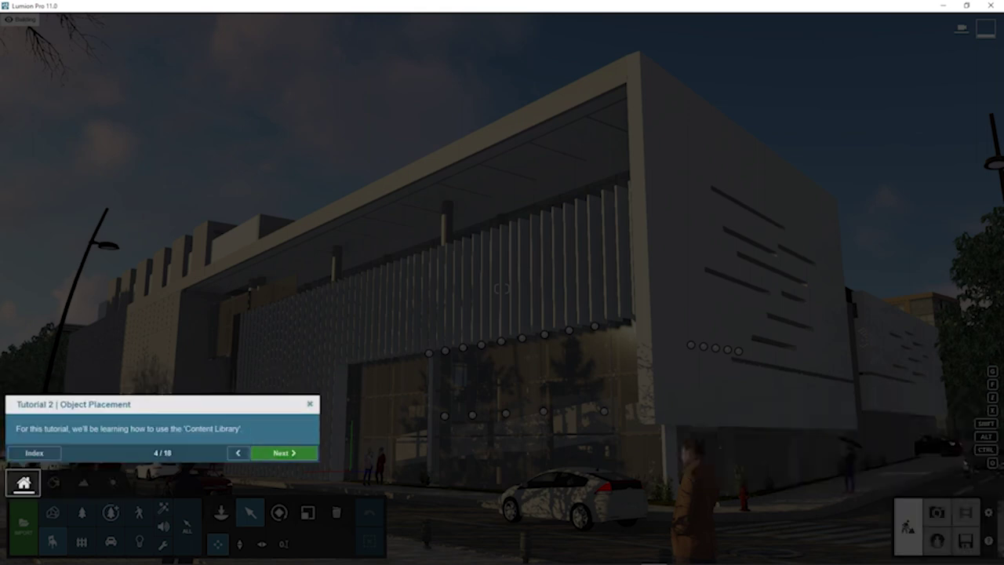
left_click(284, 453)
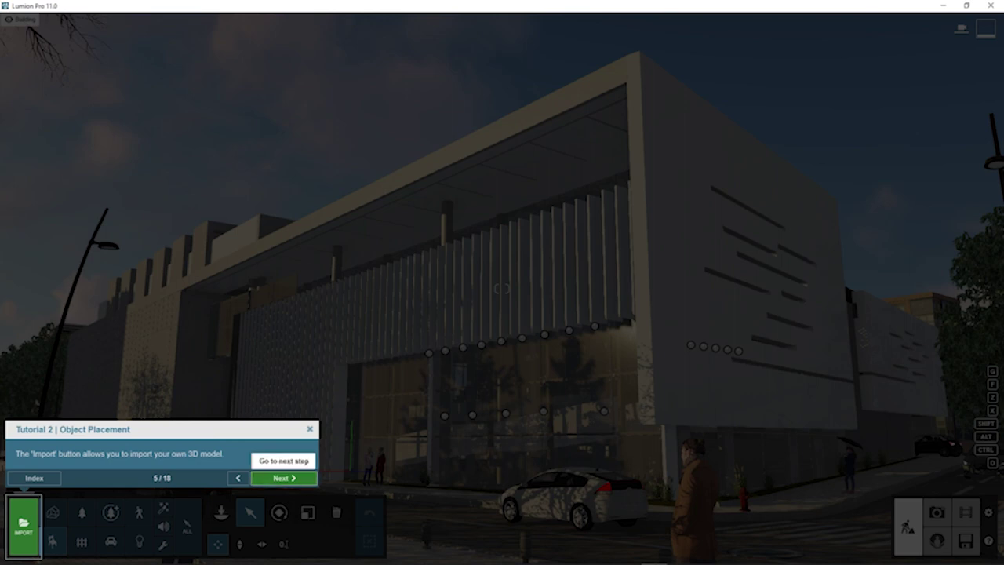
left_click(284, 478)
left_click(284, 478)
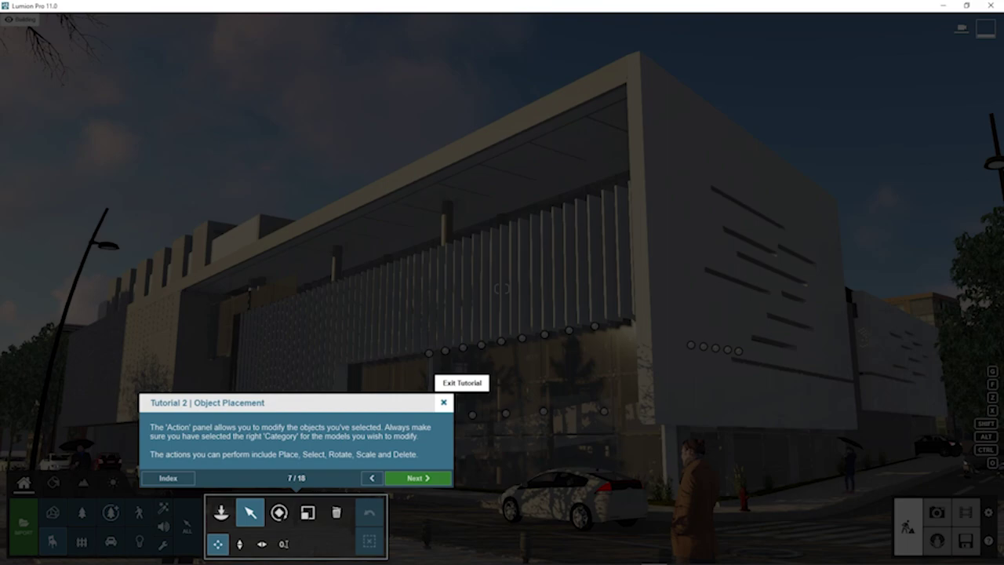
left_click(444, 402)
left_click(990, 453)
mouse_move(989, 541)
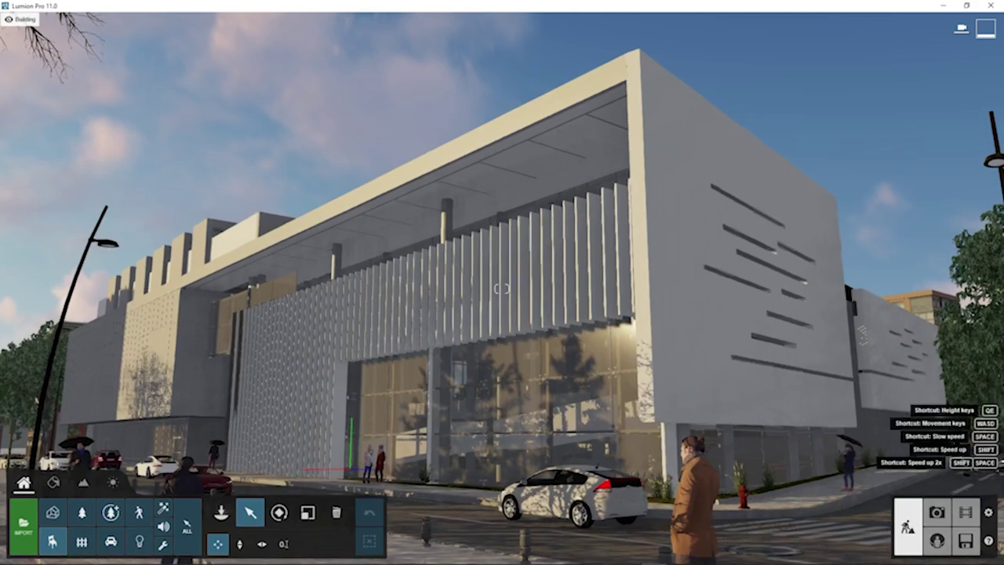
Examine the building and its surroundings from the street corner and the list of scene layers.
key("d")
right_click_drag(502, 289, 588, 361)
key("s")
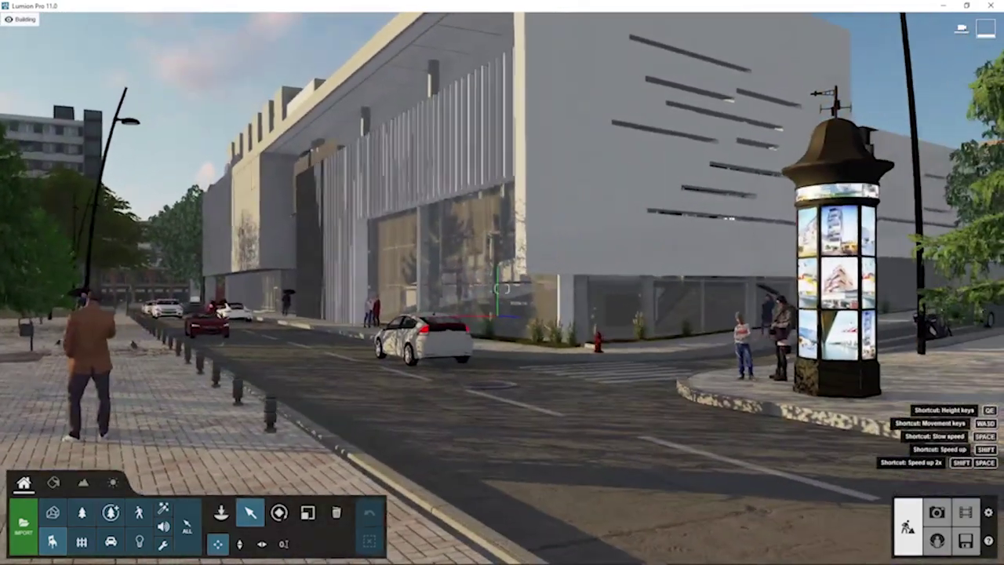
right_click_drag(502, 288, 526, 259)
key("s")
key("a")
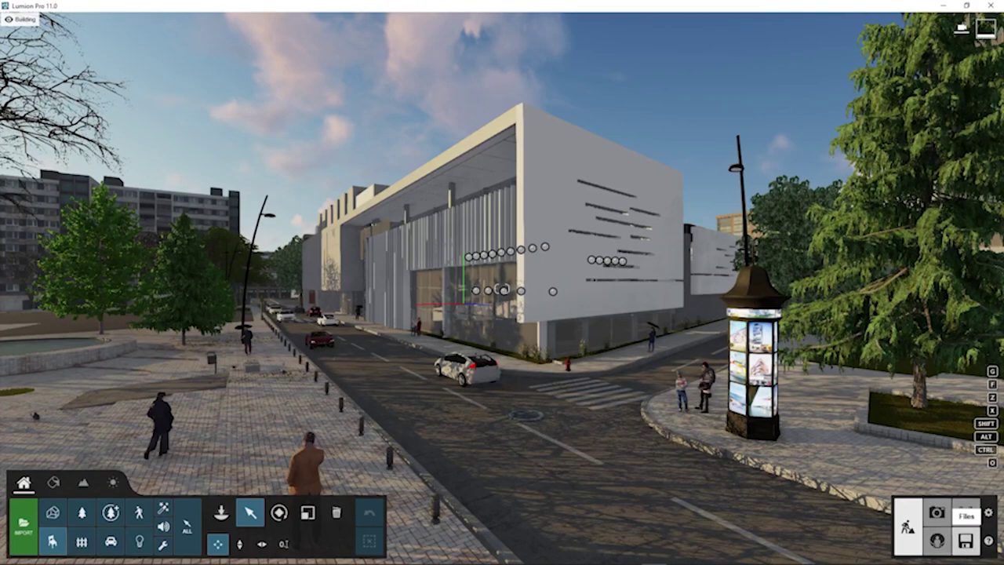
mouse_move(22, 20)
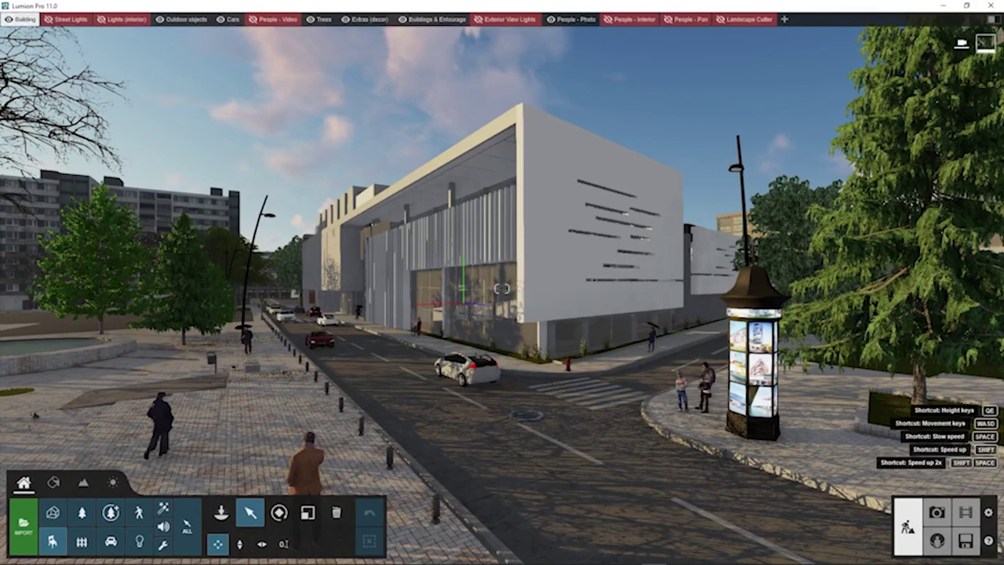
key("d")
key("w")
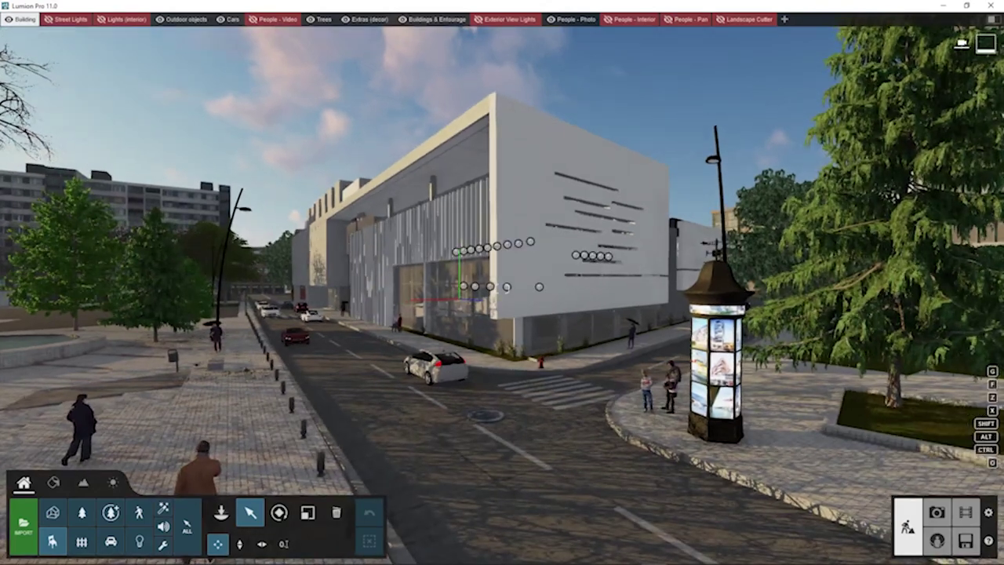
key("q")
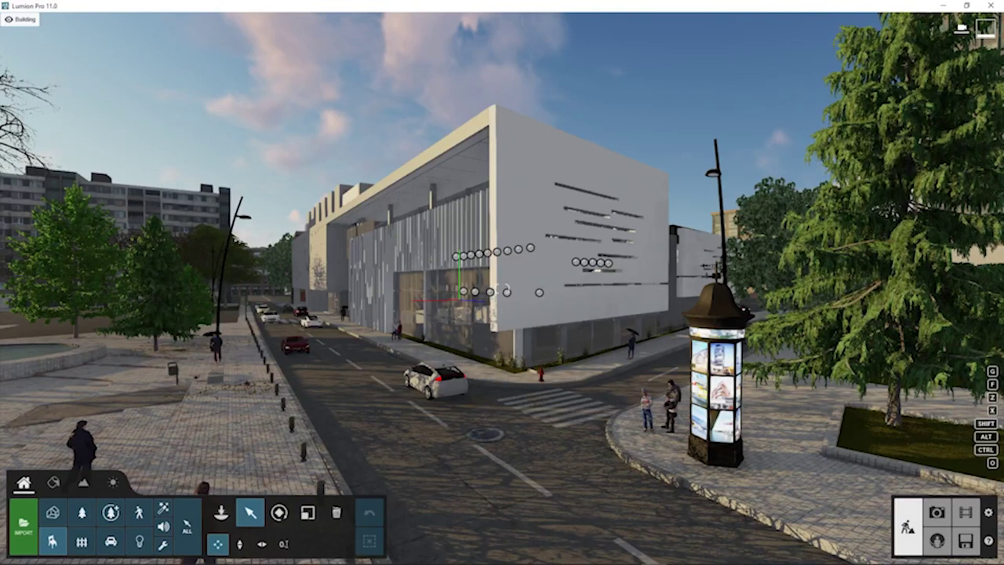
Examine the Image, Input and System options in the program settings.
left_click(988, 511)
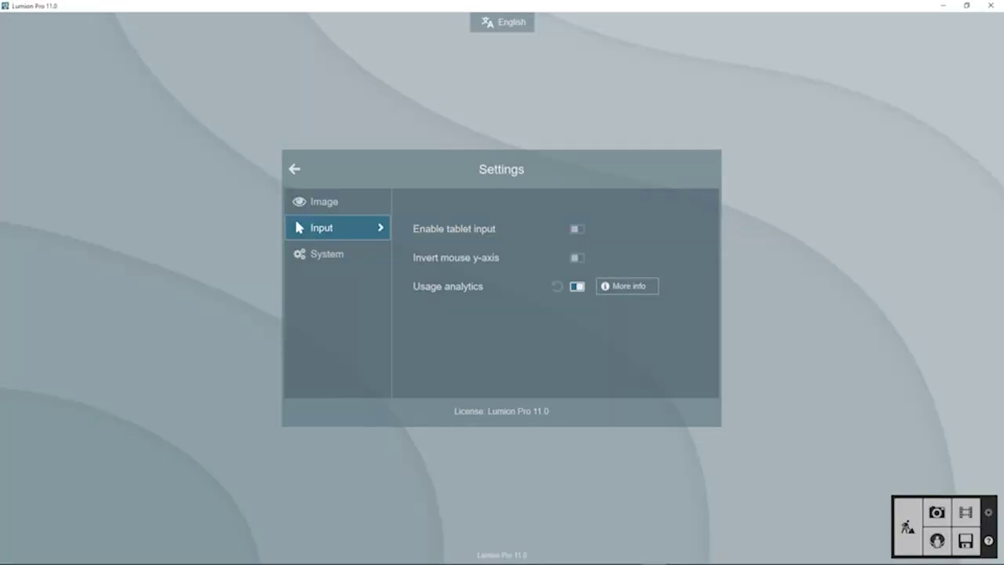
left_click(337, 201)
left_click(338, 227)
left_click(337, 253)
left_click(338, 227)
left_click(338, 202)
left_click(338, 227)
left_click(338, 253)
left_click(337, 228)
Set Use proxies to On in the Image settings and return to Build mode.
left_click(337, 202)
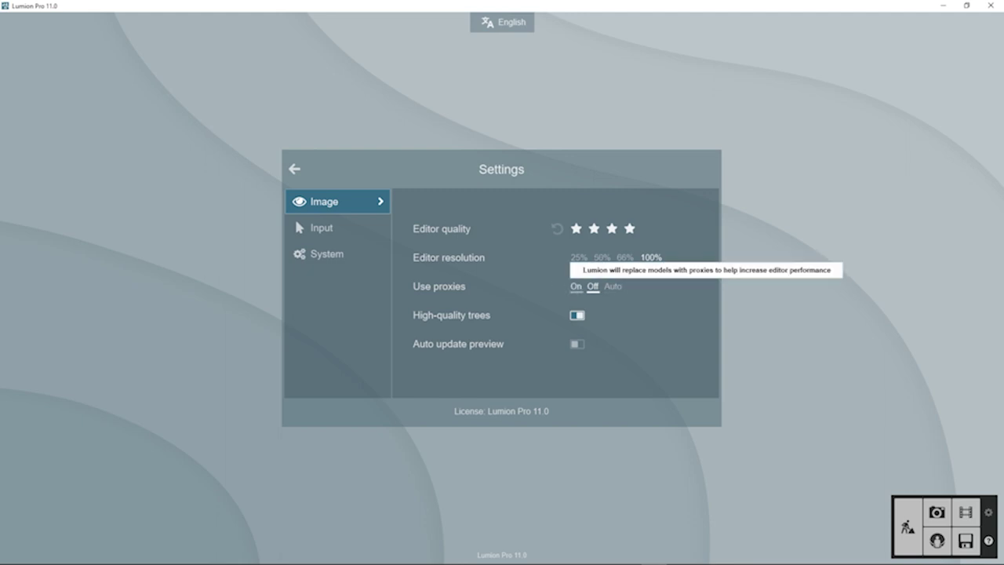
left_click(575, 287)
left_click(908, 525)
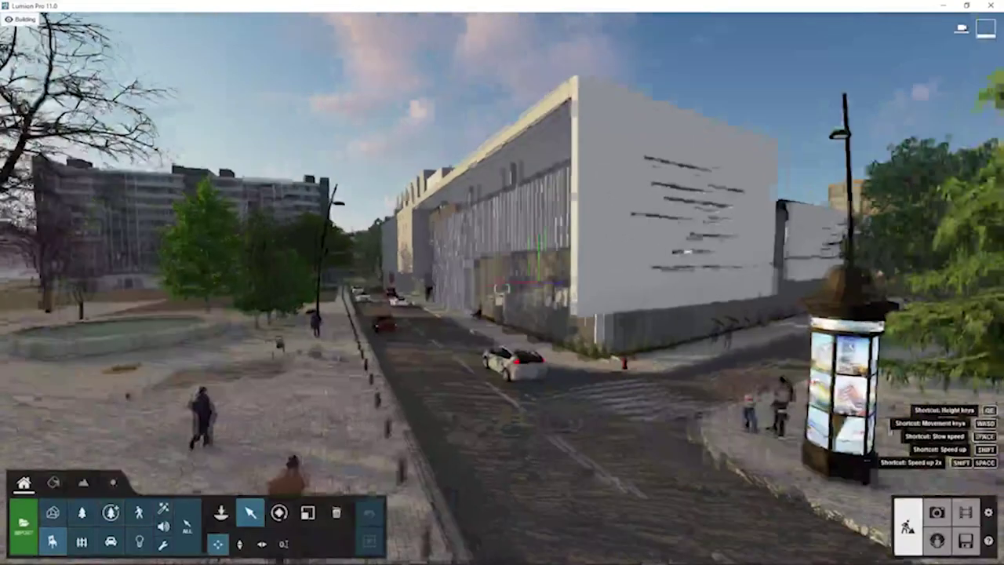
Examine from far away and close up how the site's models are replaced with proxies.
key("s")
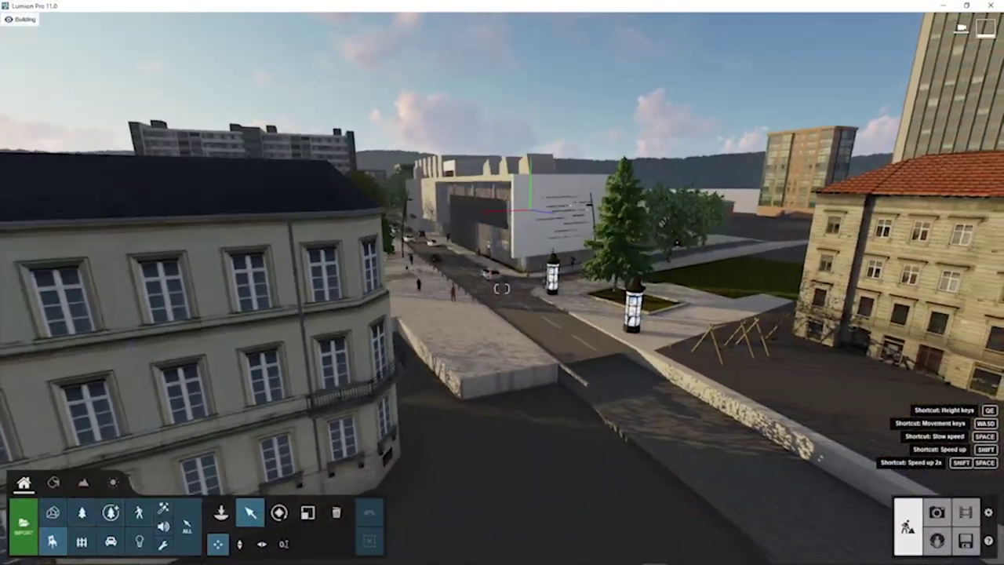
scroll(501, 288, "down", 10)
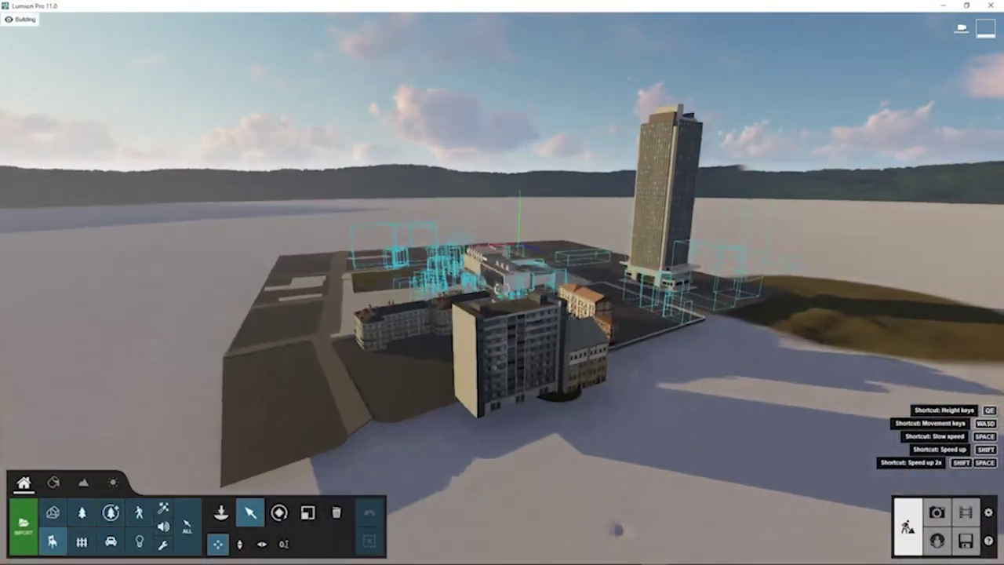
right_click_drag(502, 288, 501, 353)
key("a")
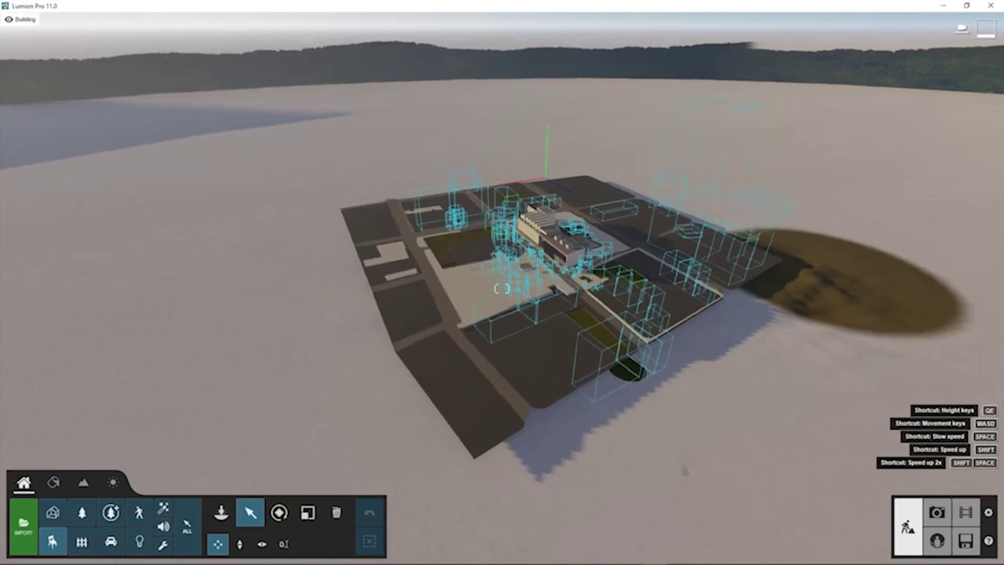
key("w")
right_click_drag(501, 288, 501, 220)
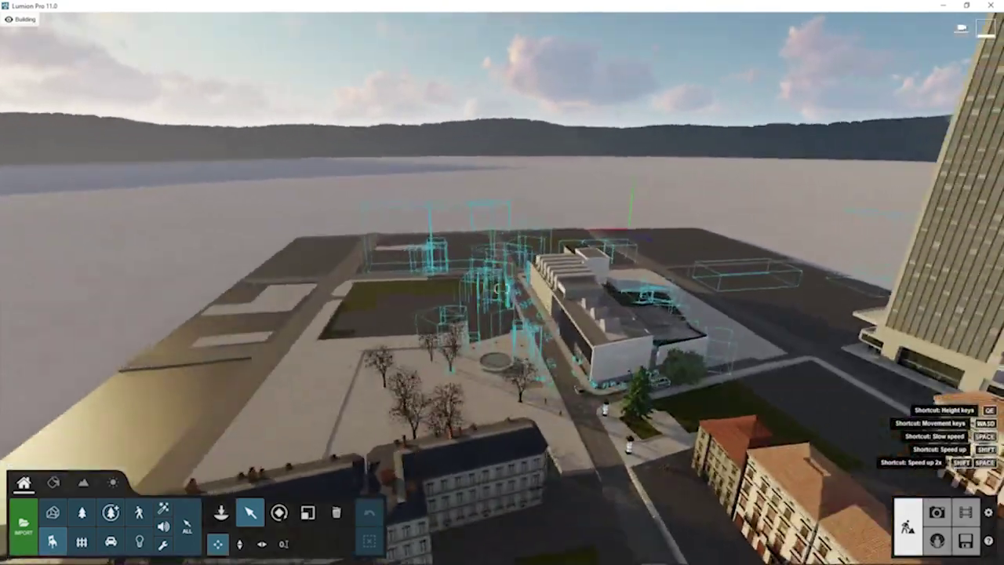
scroll(501, 288, "up", 10)
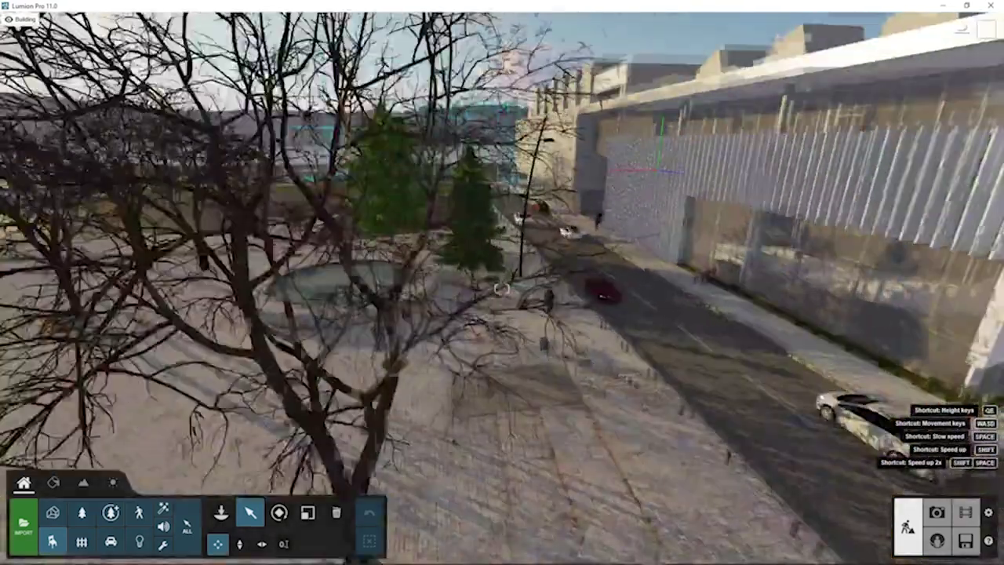
scroll(501, 287, "down", 10)
scroll(501, 288, "up", 10)
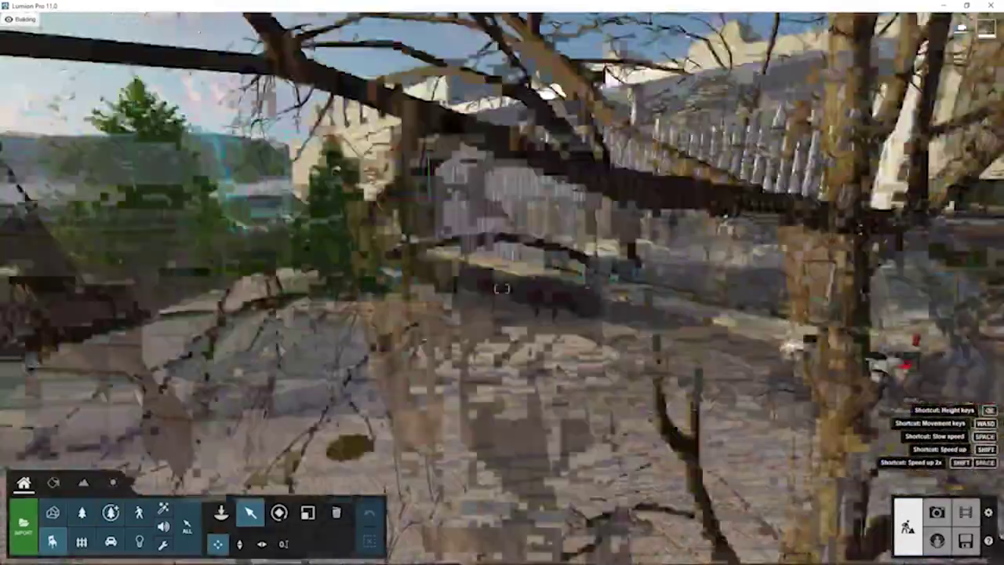
Examine the museum from a distance, along its long facade and at the street corner while models show as proxies.
scroll(501, 288, "down", 10)
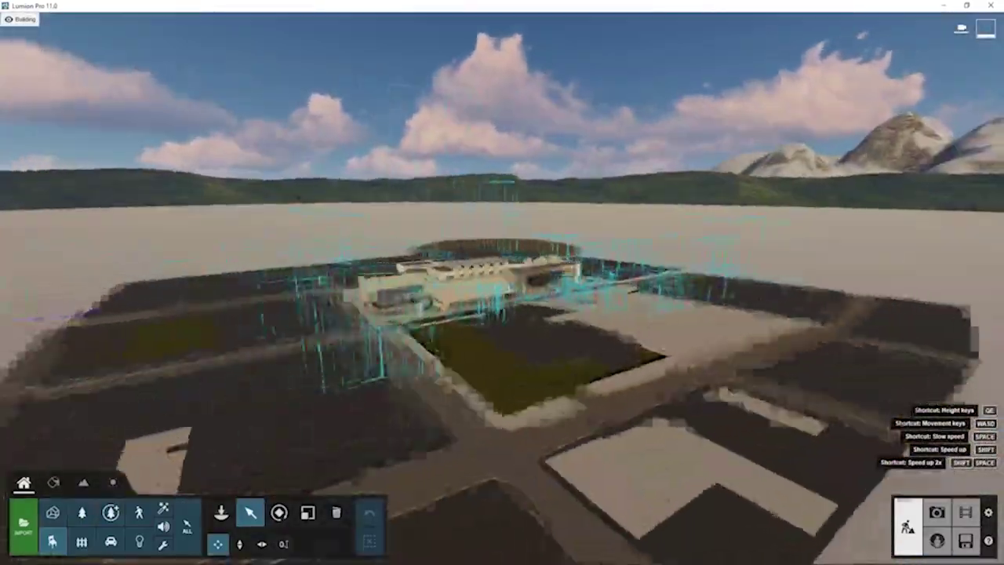
scroll(501, 288, "up", 10)
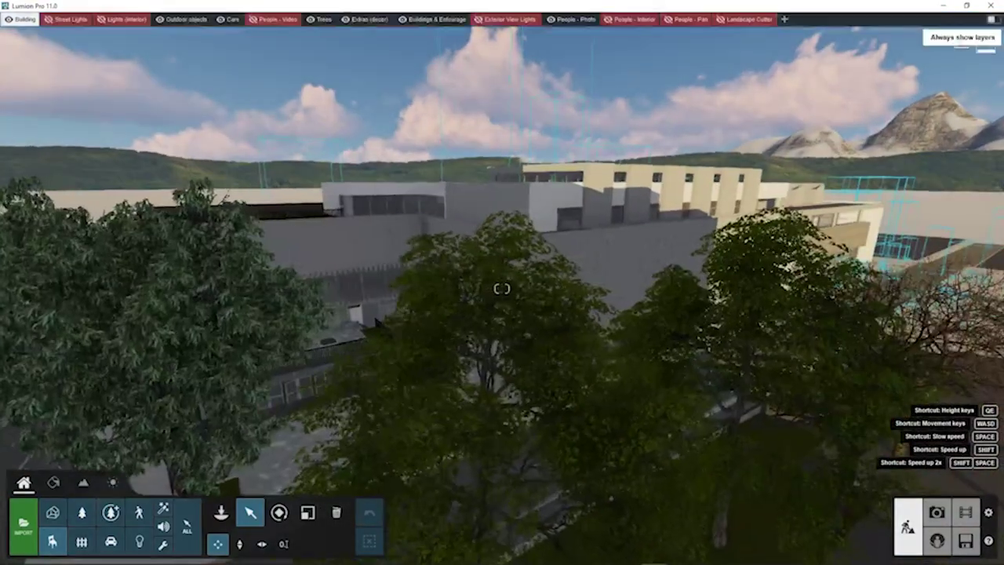
key("d")
right_click_drag(502, 289, 468, 272)
key("d")
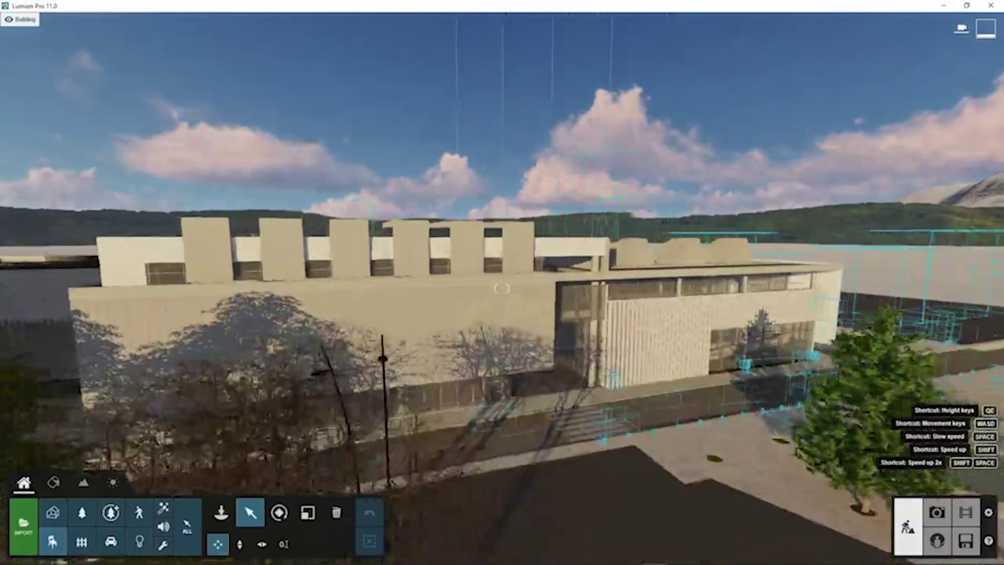
key("d")
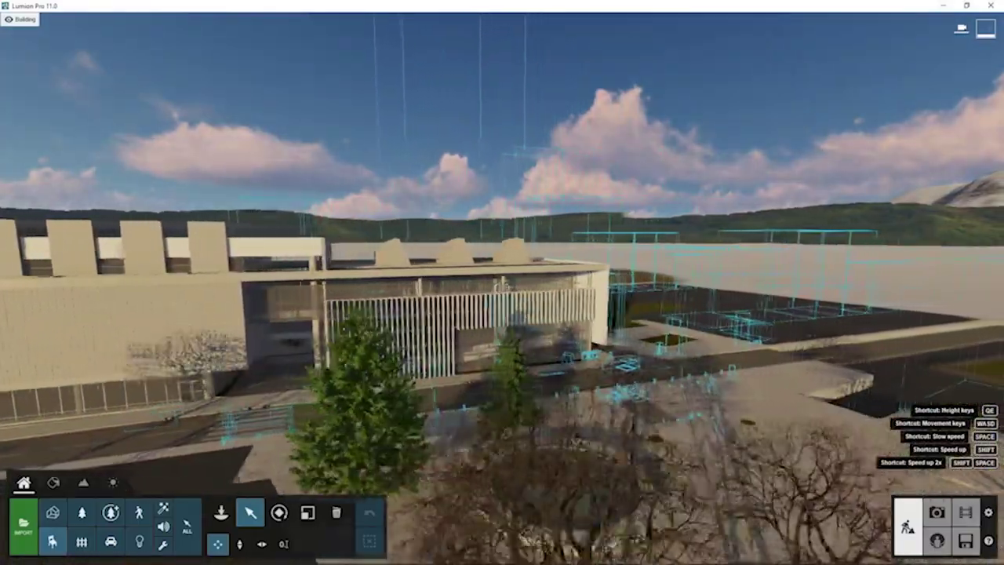
key("d")
right_click_drag(502, 289, 424, 305)
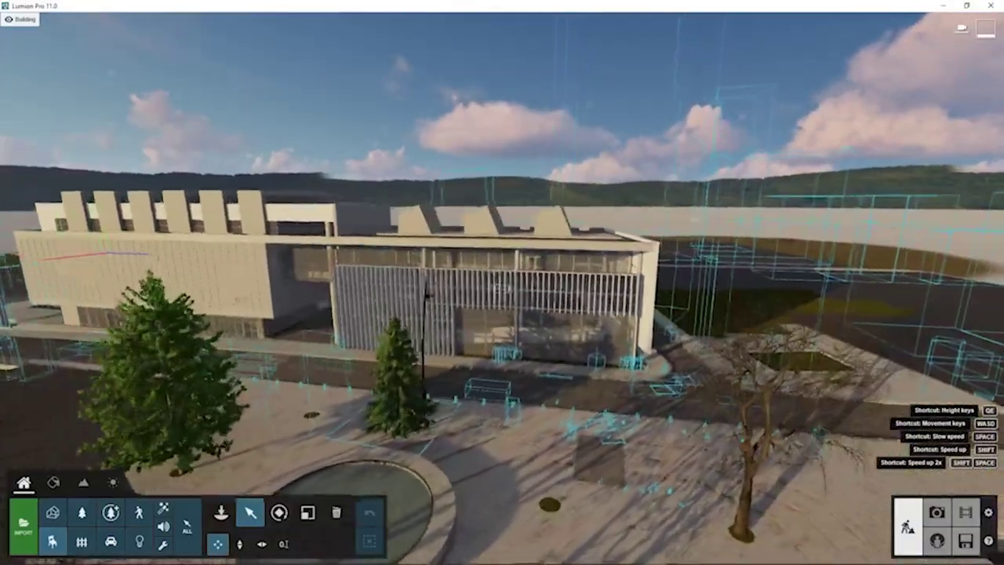
key("d")
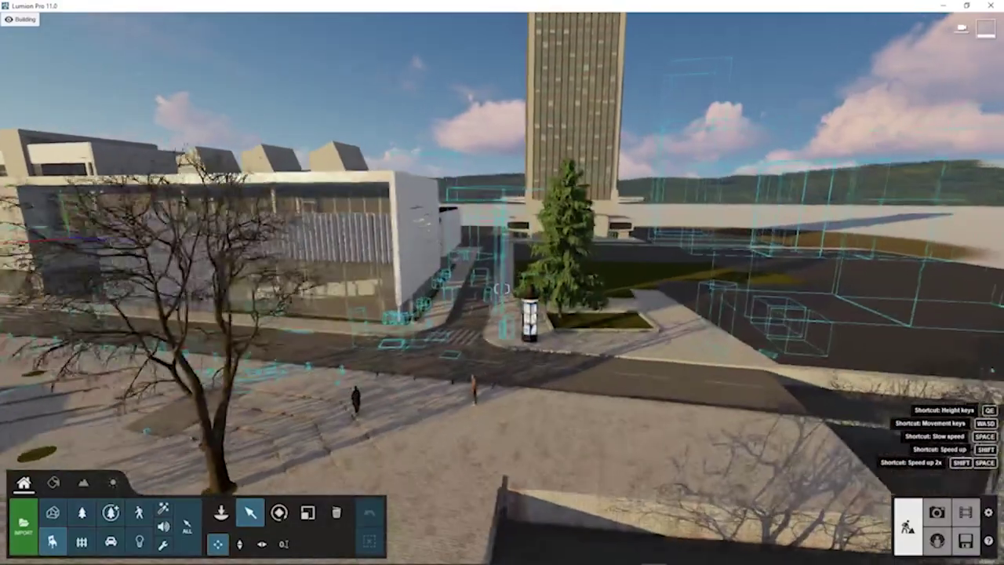
key("w")
right_click_drag(502, 289, 314, 289)
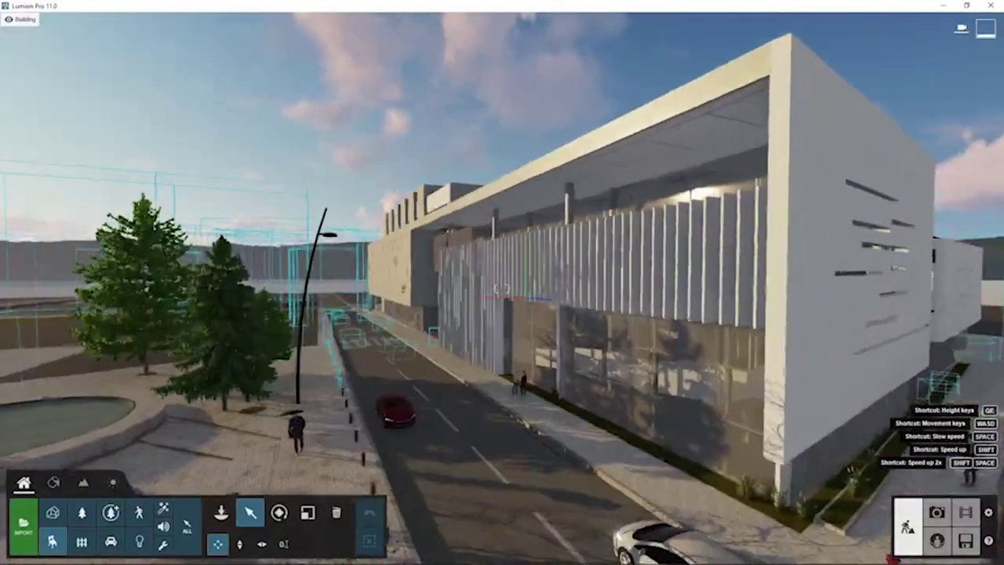
key("w")
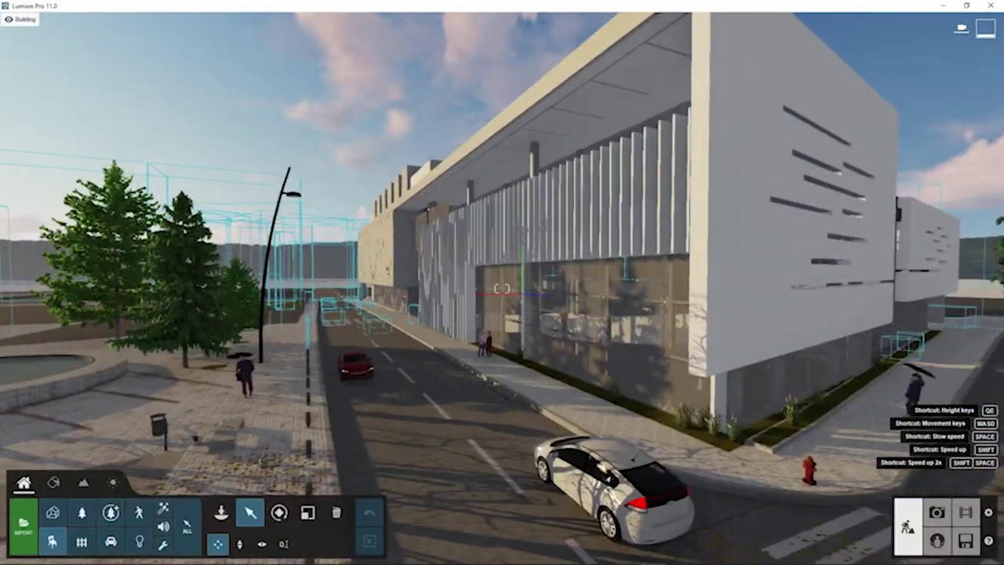
key("d")
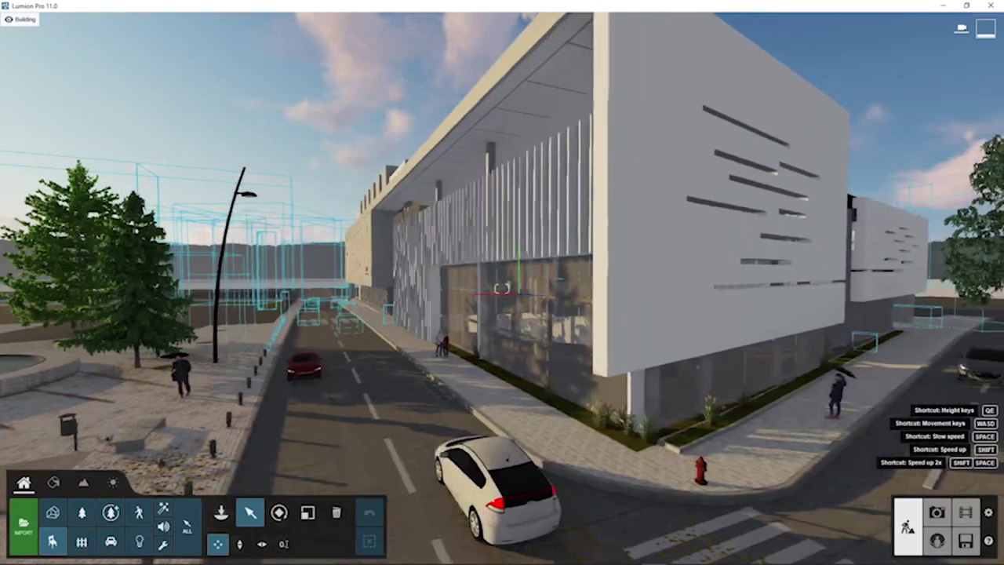
key("a")
key("a")
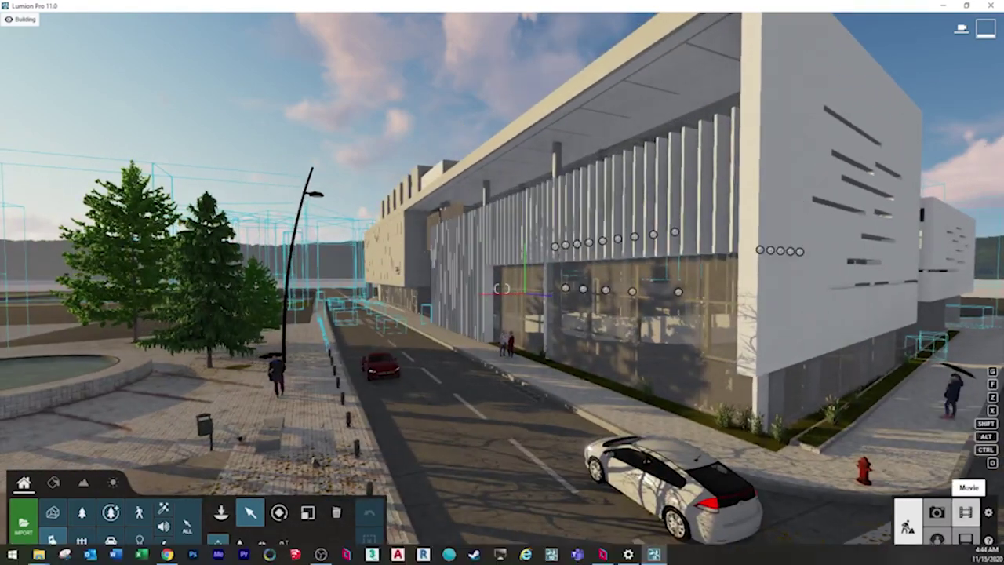
Set Use proxies to Auto in the Image settings and compare the street scene with the camera moving and at rest.
left_click(988, 512)
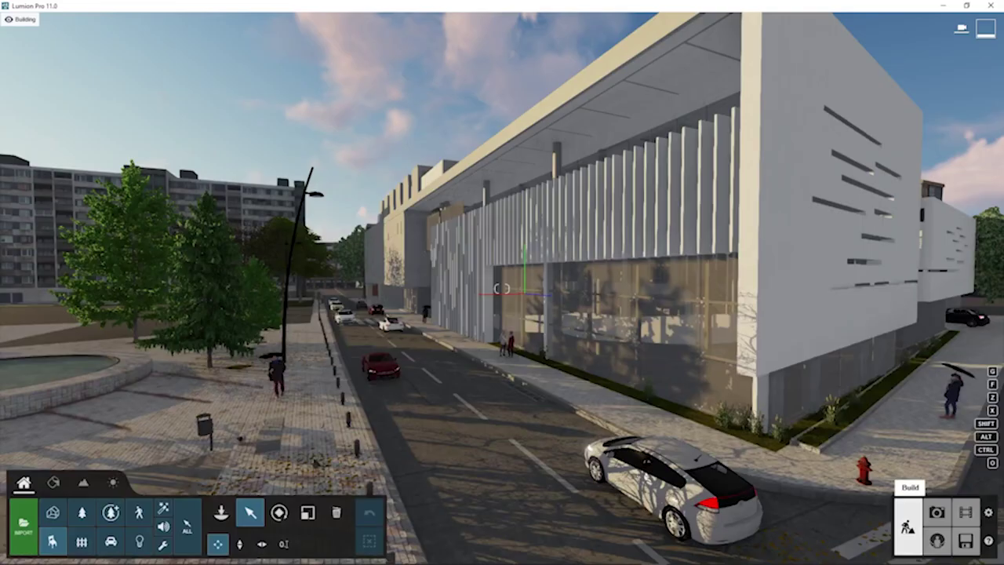
key("w")
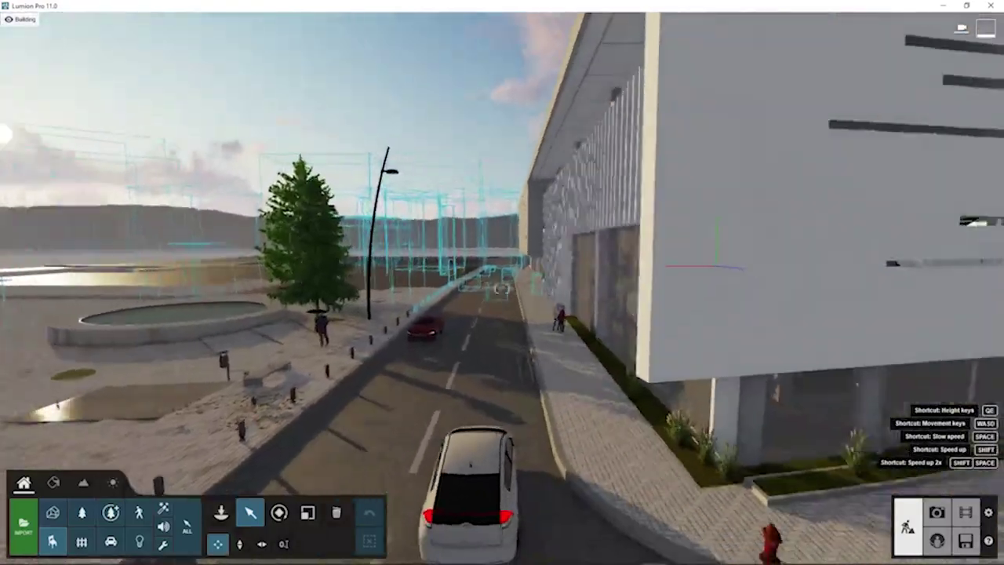
key("w")
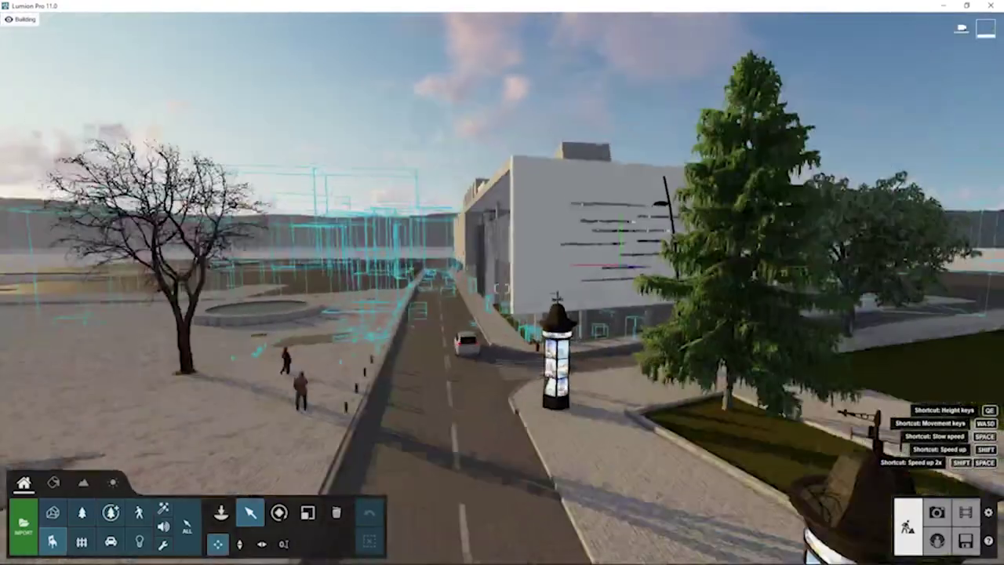
key("w")
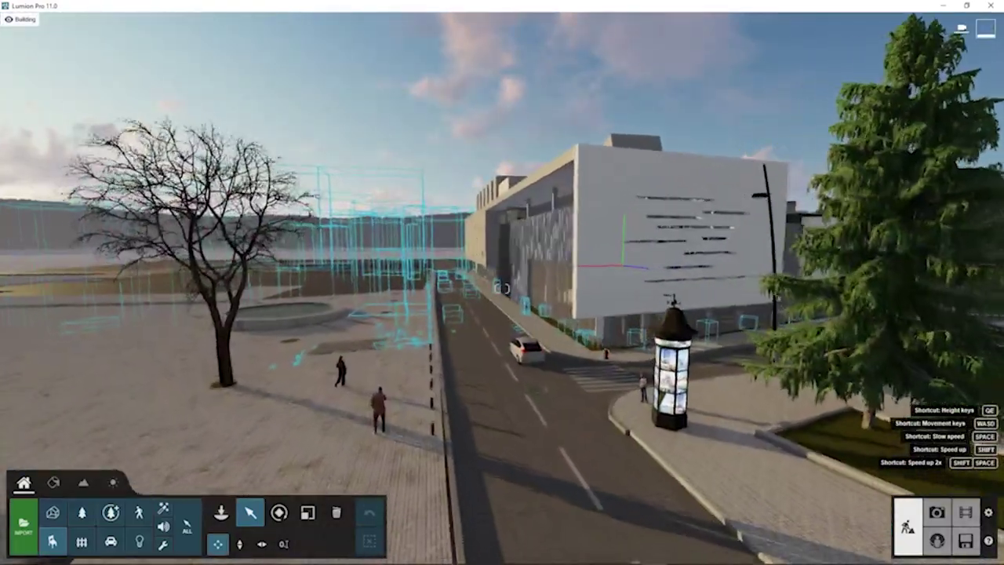
key("w")
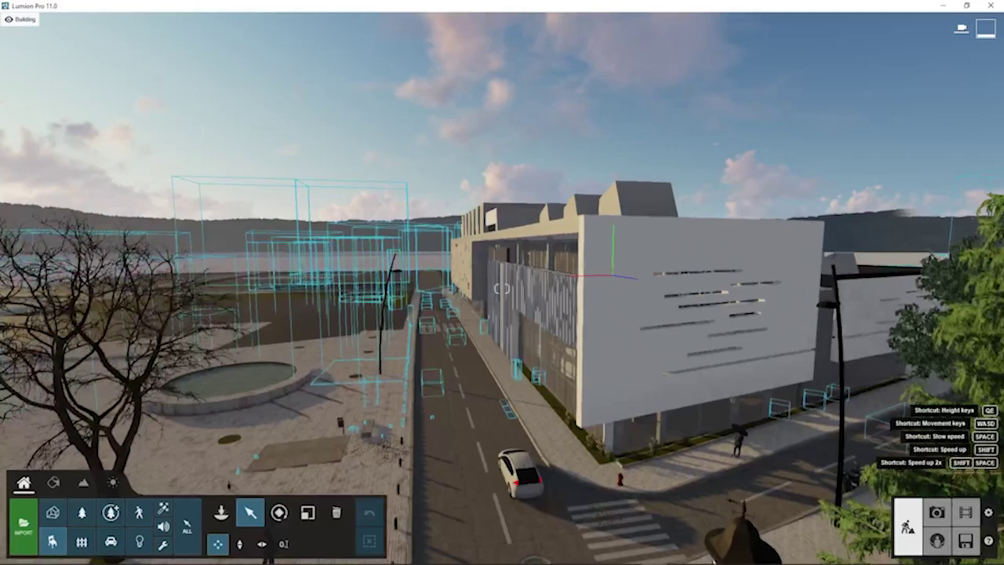
key("a")
key("s")
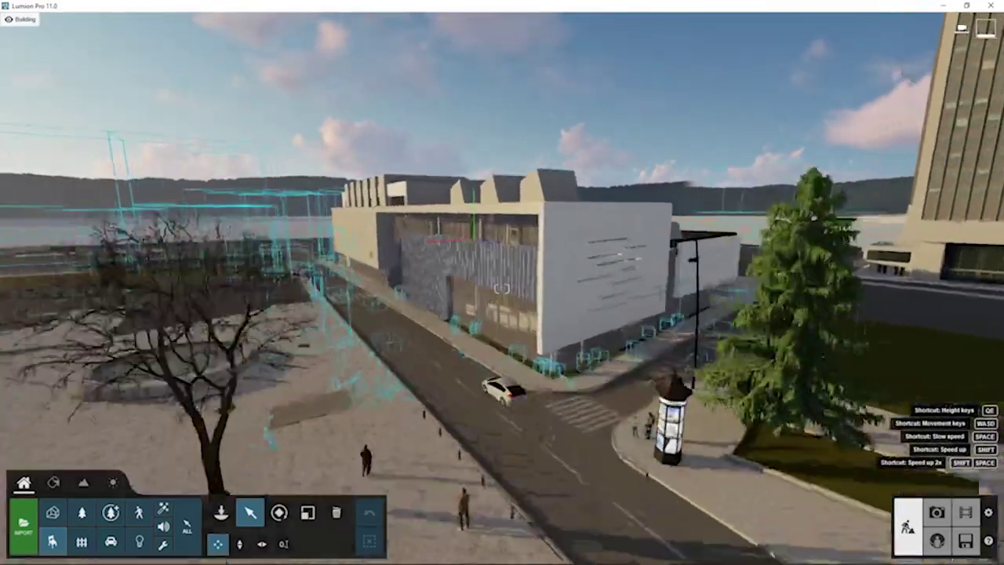
key("w")
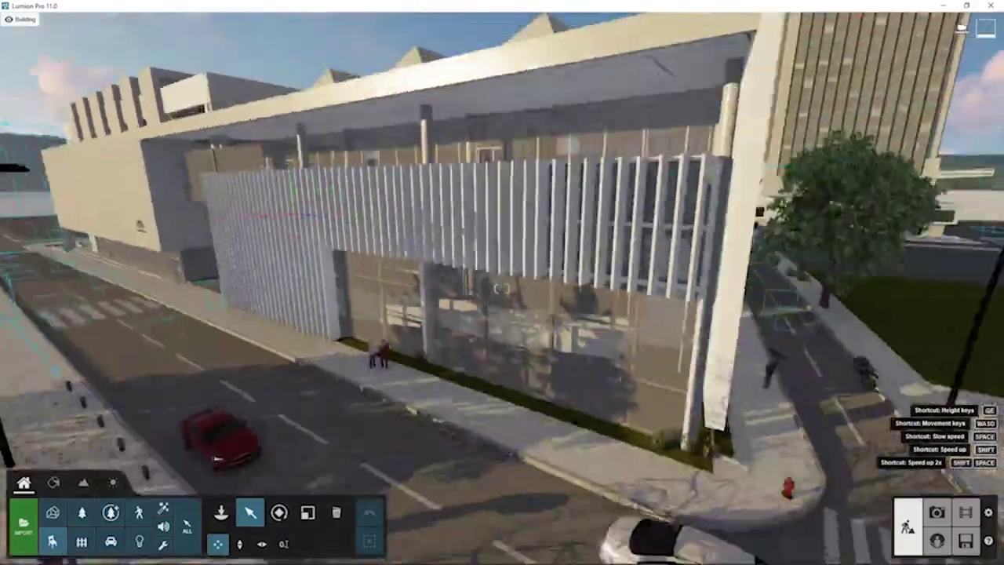
key("s")
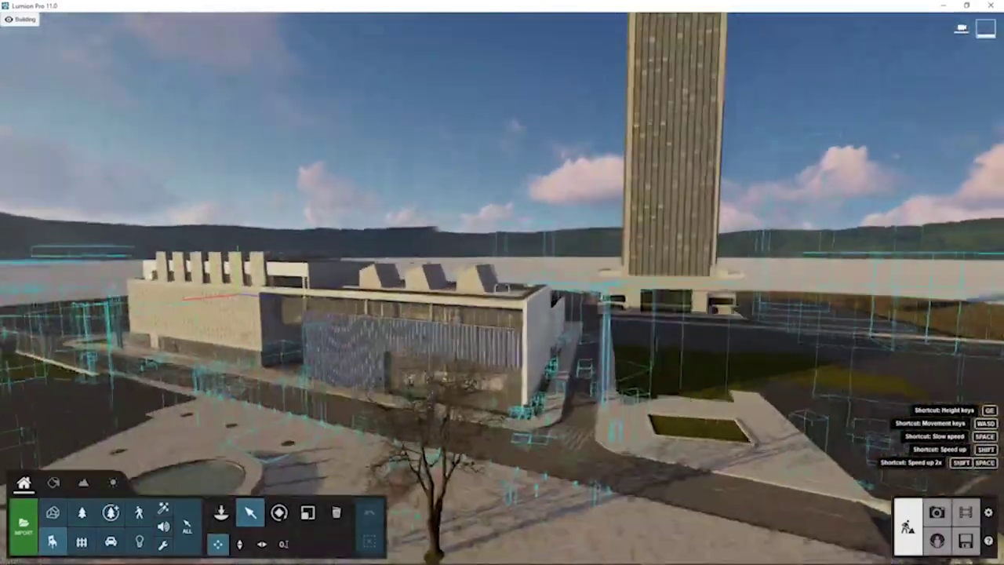
Examine the automatic proxies above the museum roof, by the rear trees and over the plaza with the fountain.
key("w")
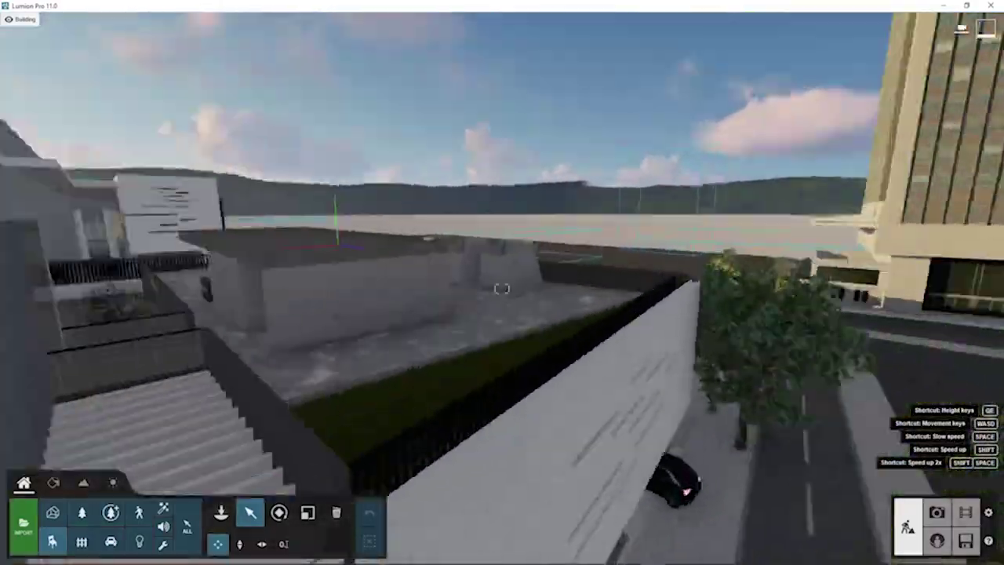
right_click_drag(502, 288, 369, 278)
key("q")
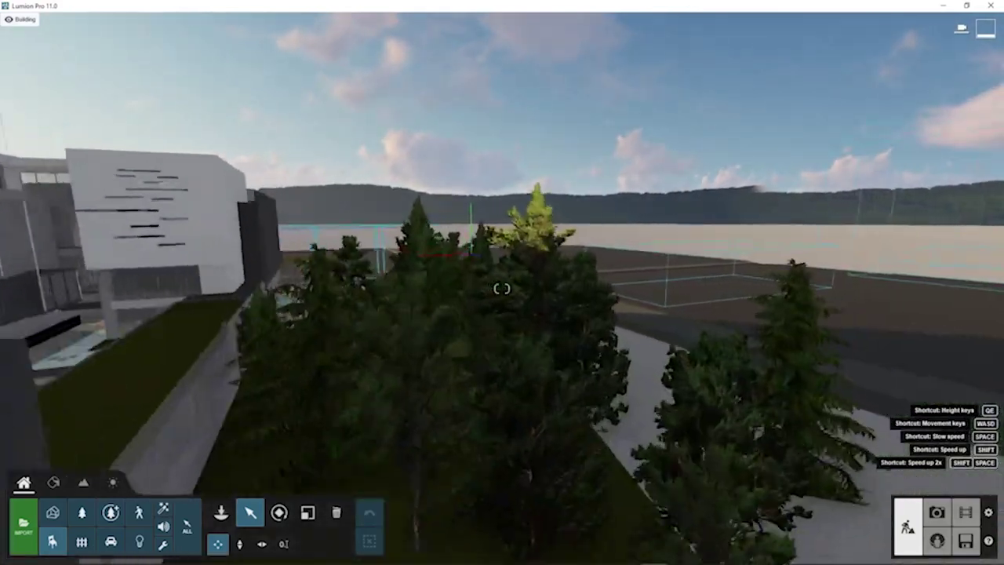
key("s")
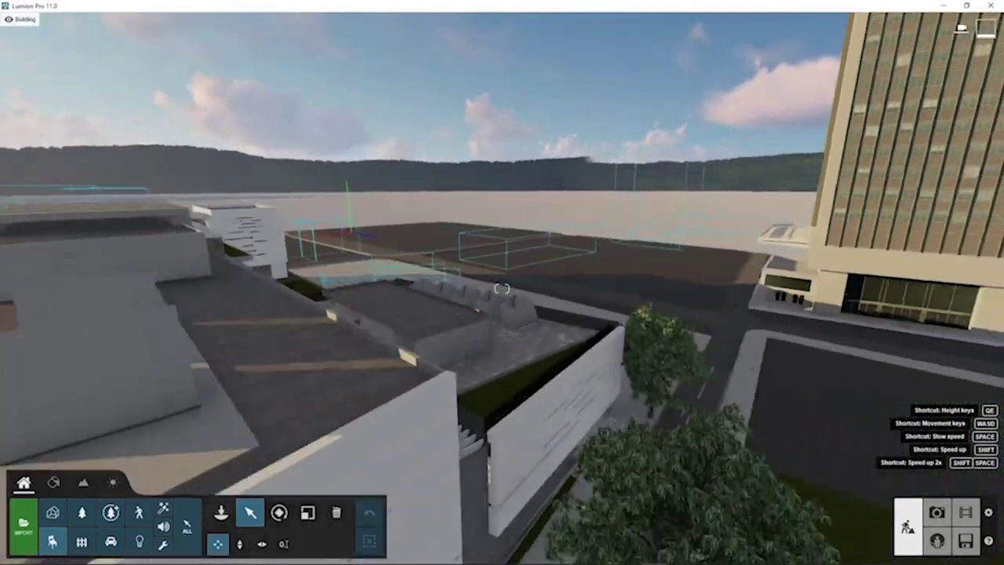
key("s")
key("a")
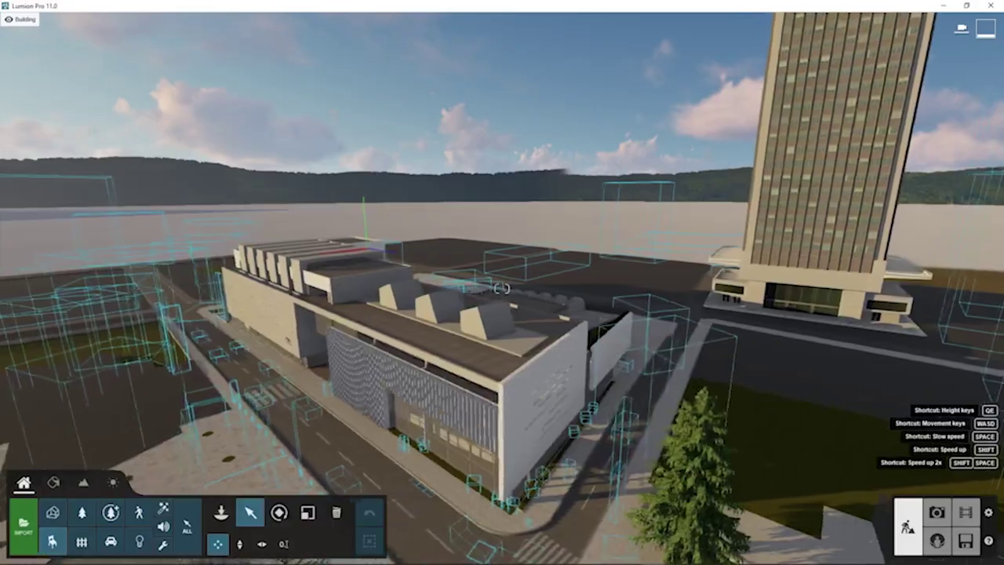
key("s")
key("e")
key("w")
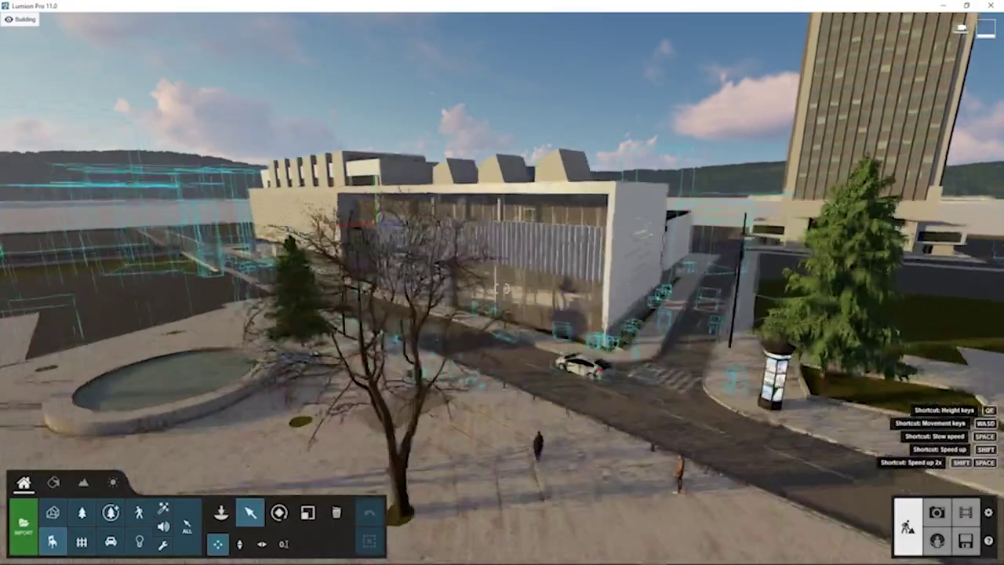
key("d")
key("s")
key("q")
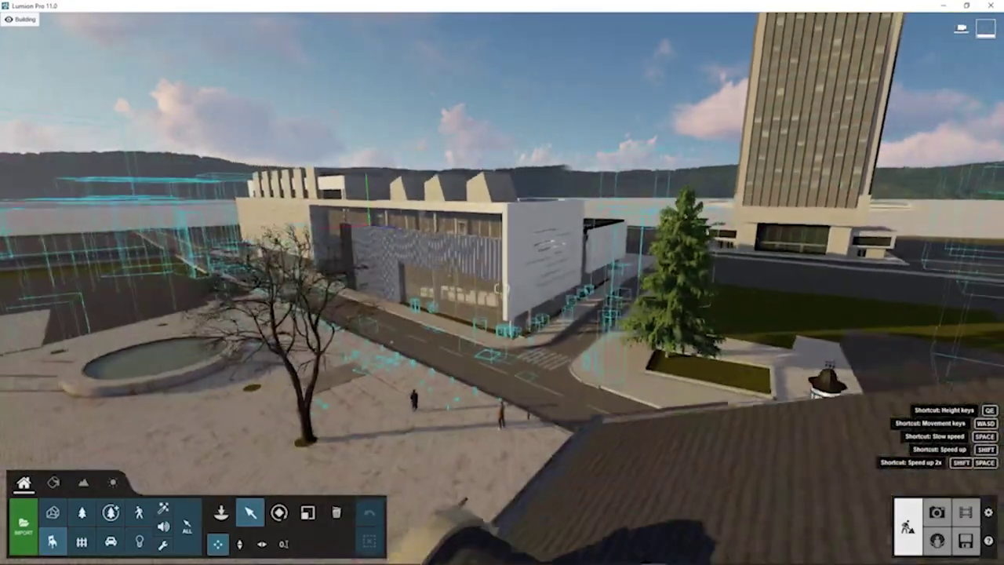
key("e")
key("w")
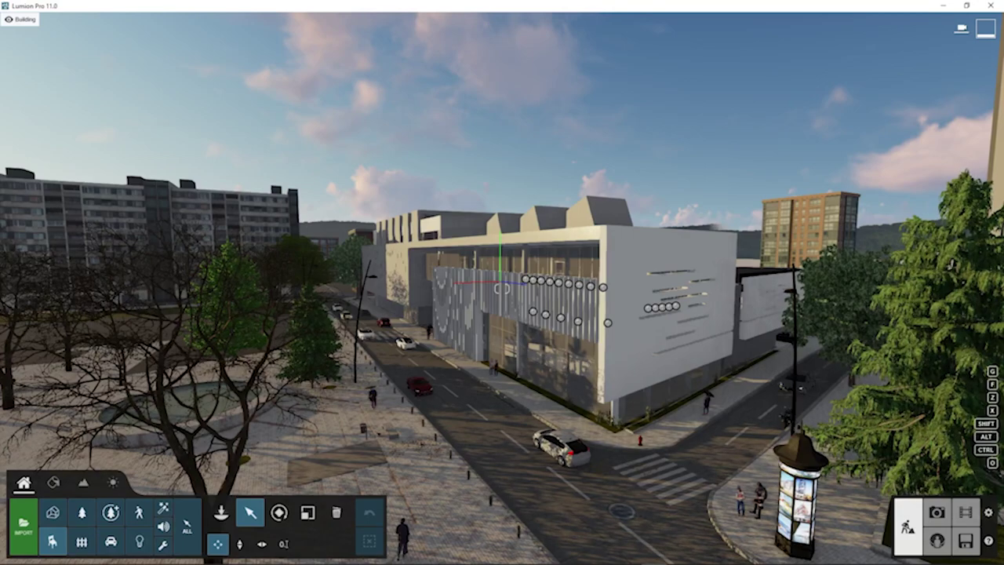
View the slatted street facade up close and switch to Movie mode.
key("d")
key("w")
right_click_drag(502, 289, 518, 311)
key("w")
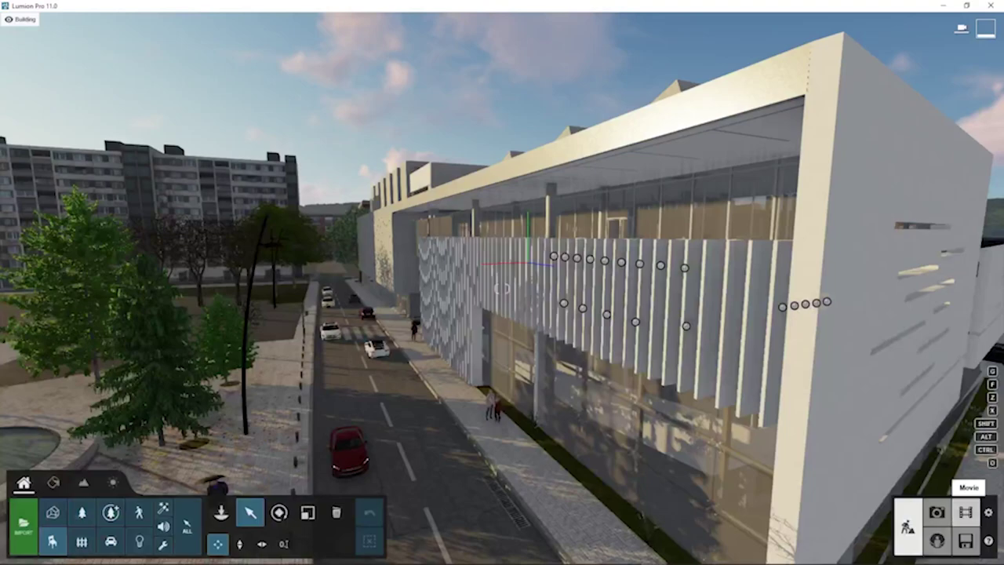
left_click(965, 512)
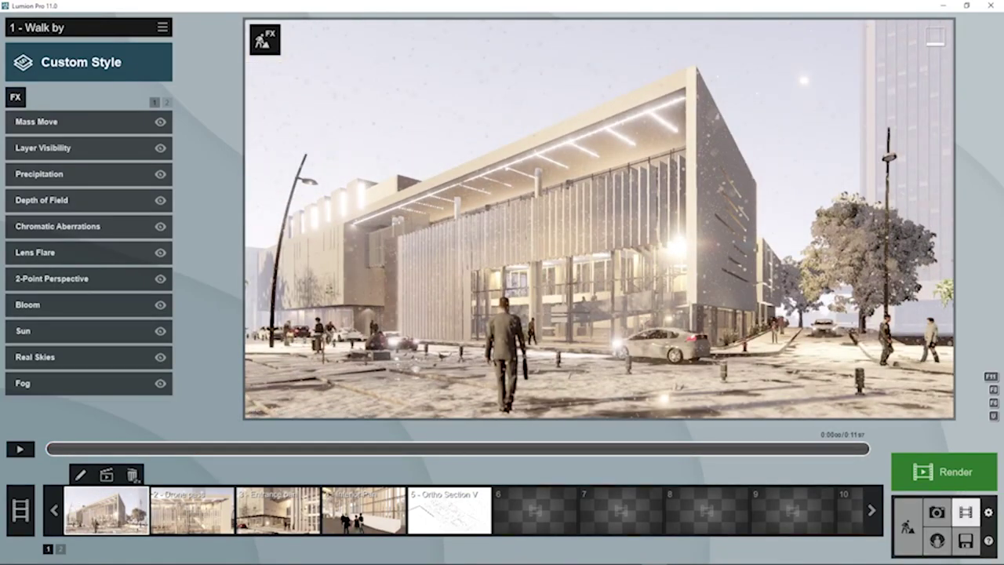
Set Use proxies to Off in the Image settings and examine the street corner in Build mode while moving.
left_click(989, 512)
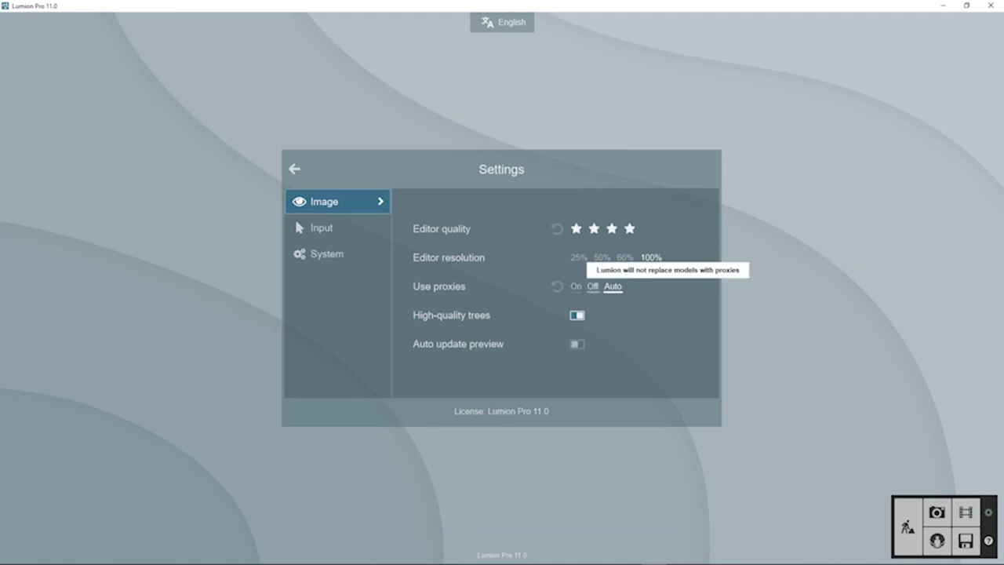
left_click(593, 286)
left_click(295, 168)
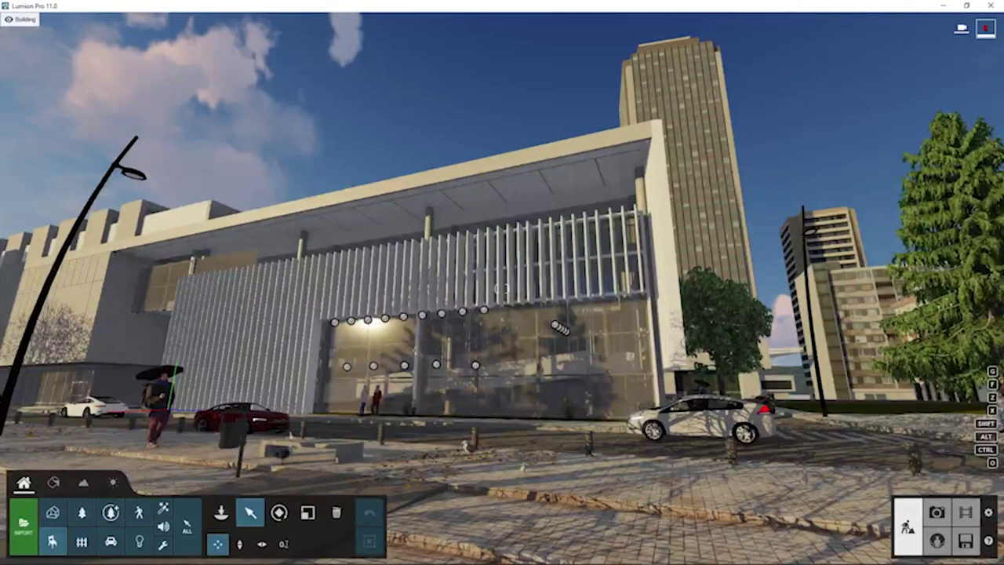
right_click_drag(502, 289, 502, 289)
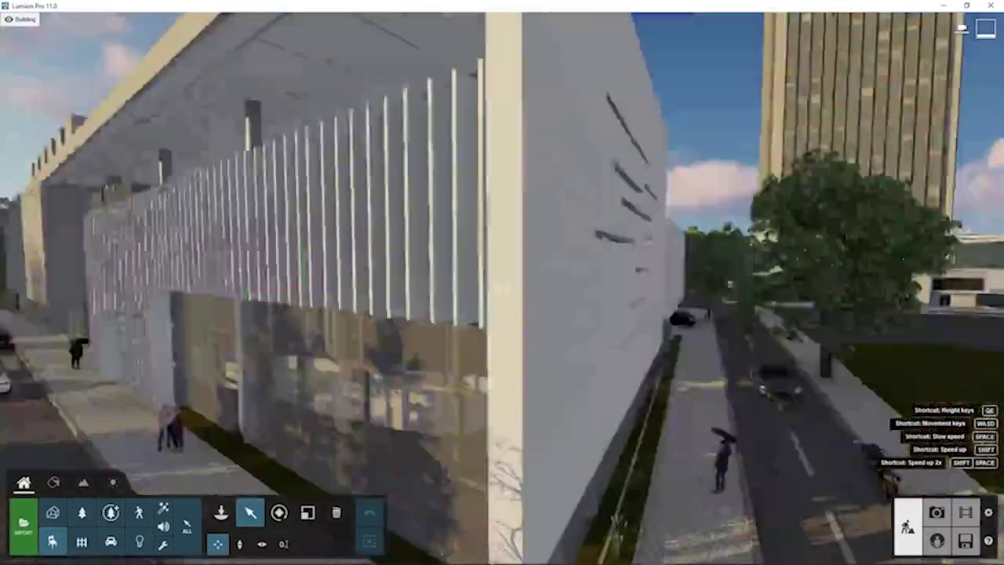
key("s")
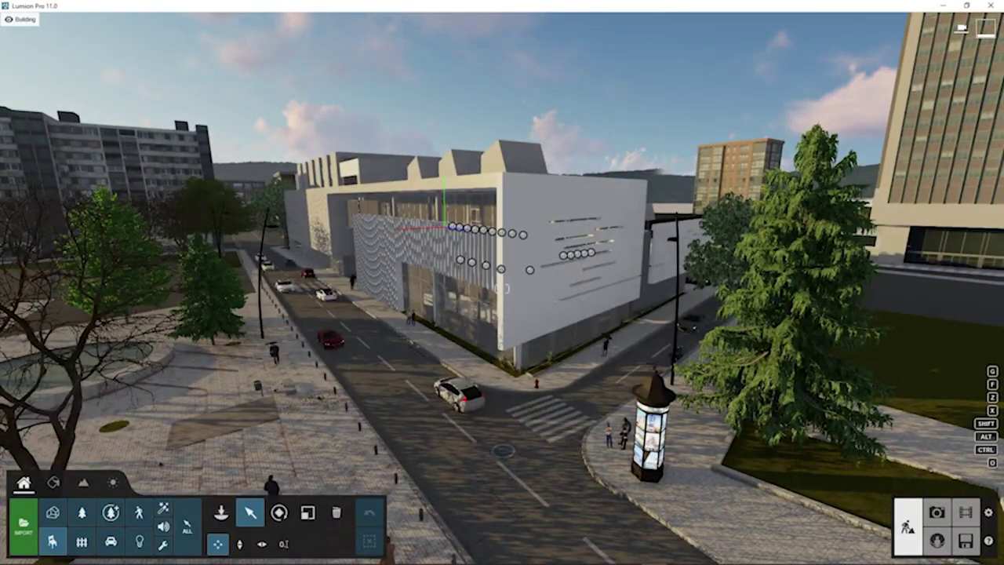
right_click_drag(502, 289, 503, 289)
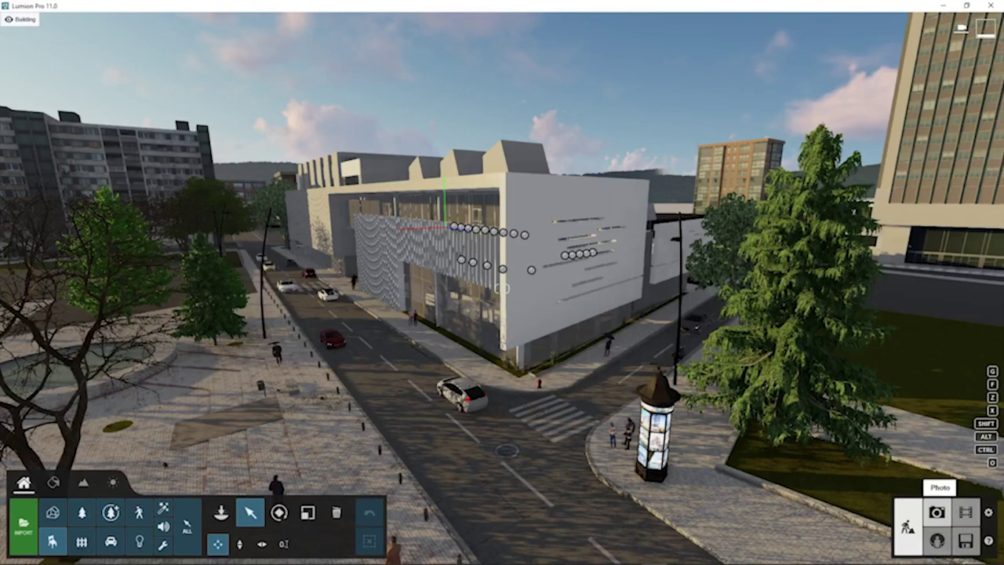
Switch to Photo mode and inspect the Layer Visibility effect of the 2 - Ext Walkway photo.
left_click(937, 512)
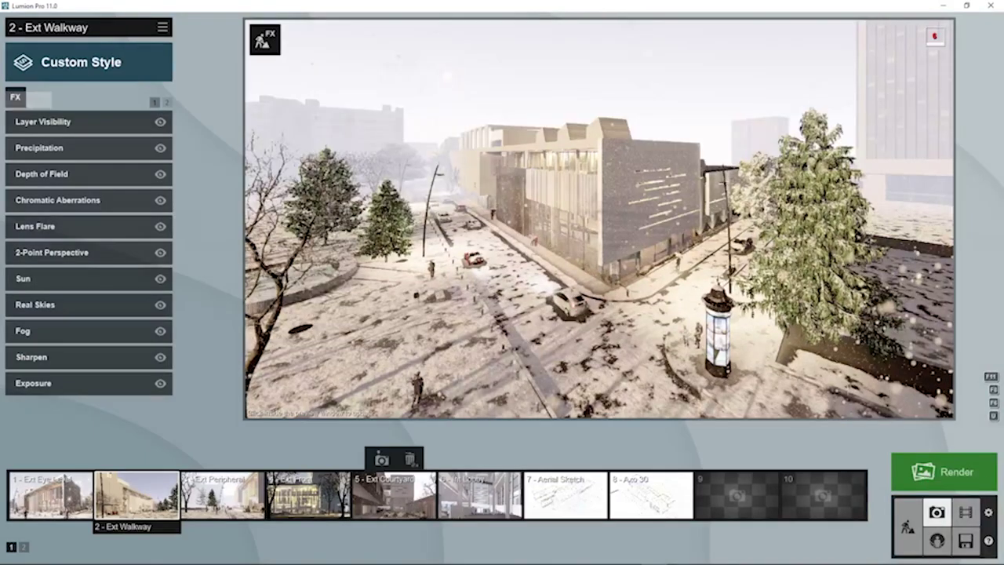
left_click(137, 124)
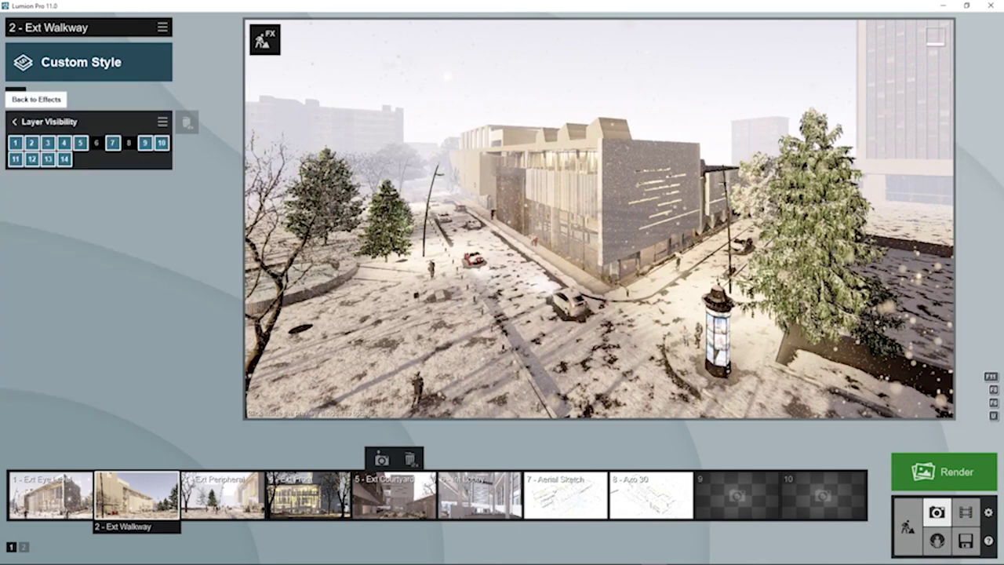
left_click(14, 122)
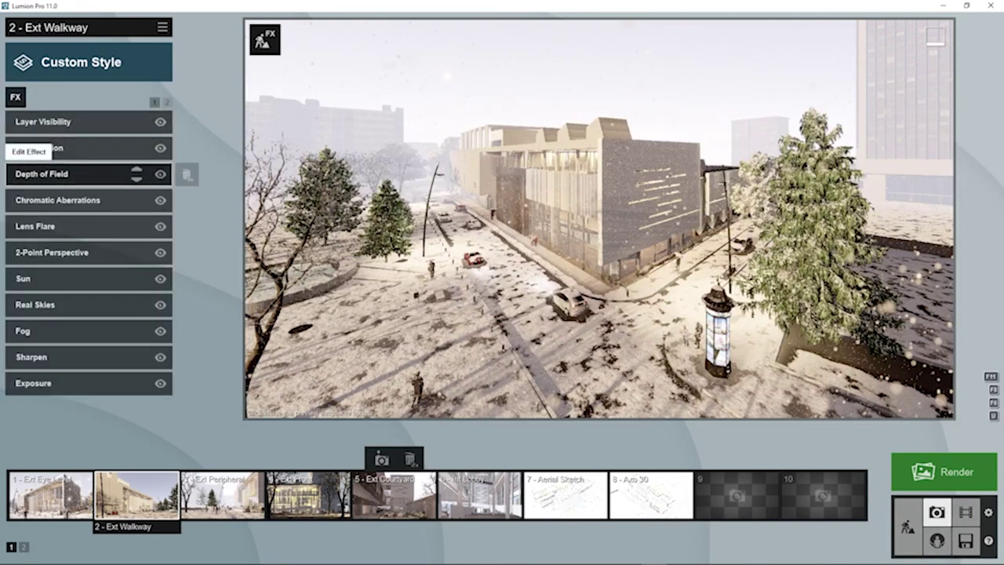
Open the Depth of Field effect of the 2 - Ext Walkway photo and adjust its Amount to 40.
left_click(78, 173)
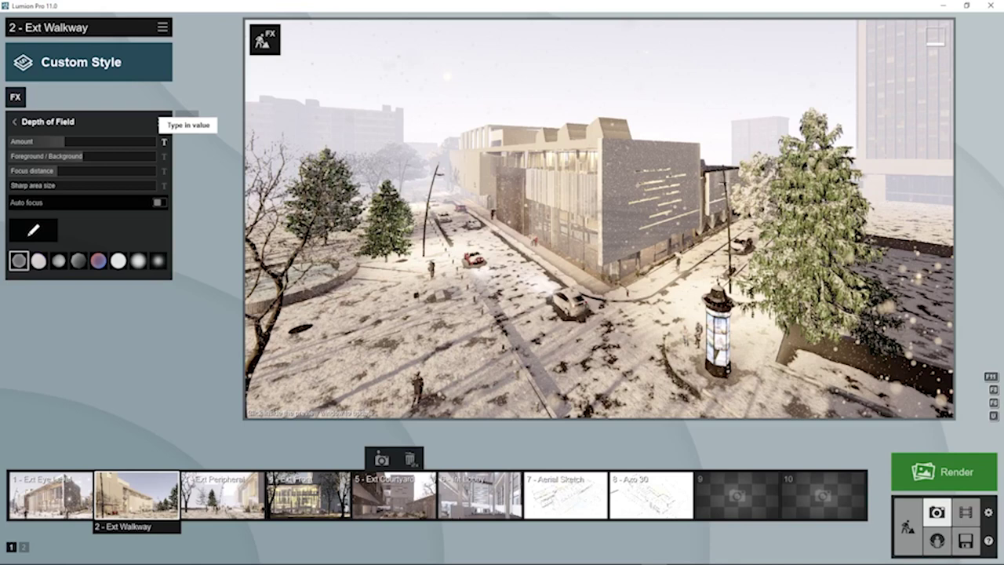
mouse_move(79, 141)
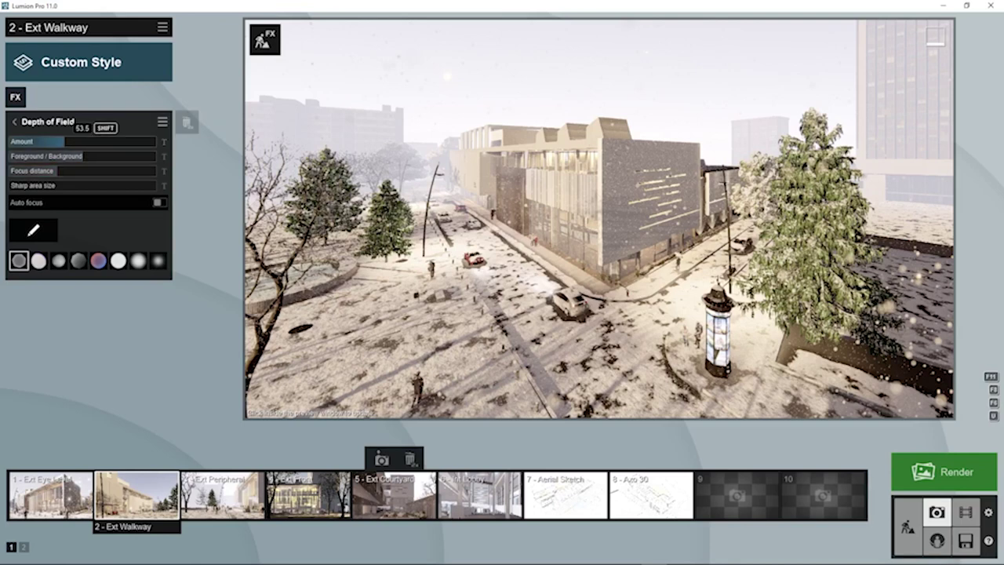
left_click(67, 141)
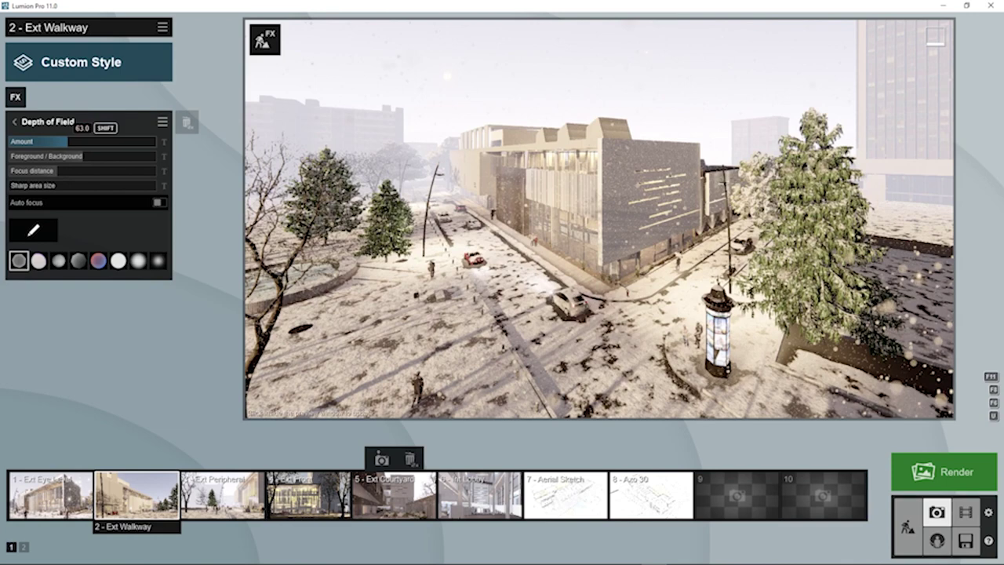
left_click_drag(67, 141, 70, 141)
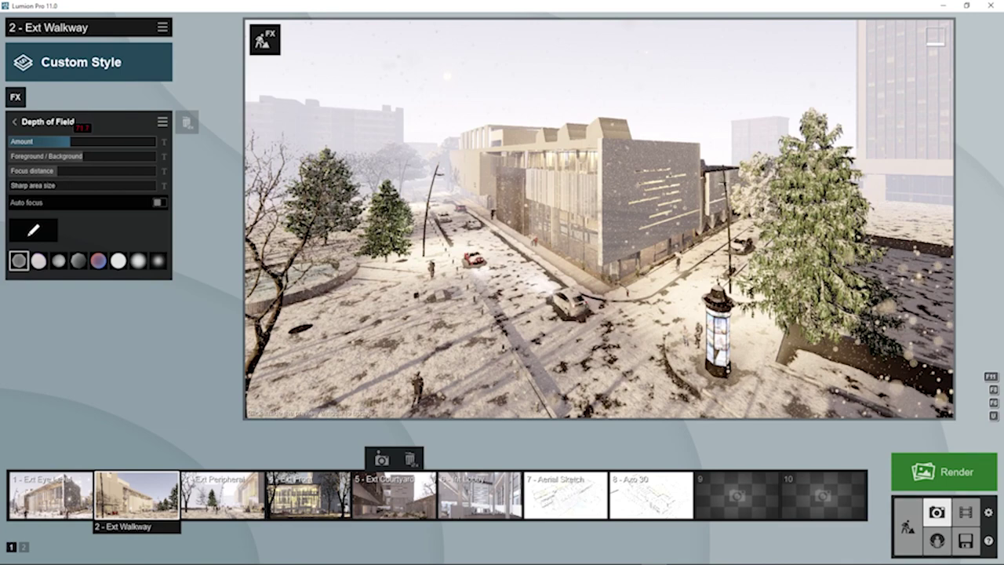
left_click_drag(10, 142, 59, 142)
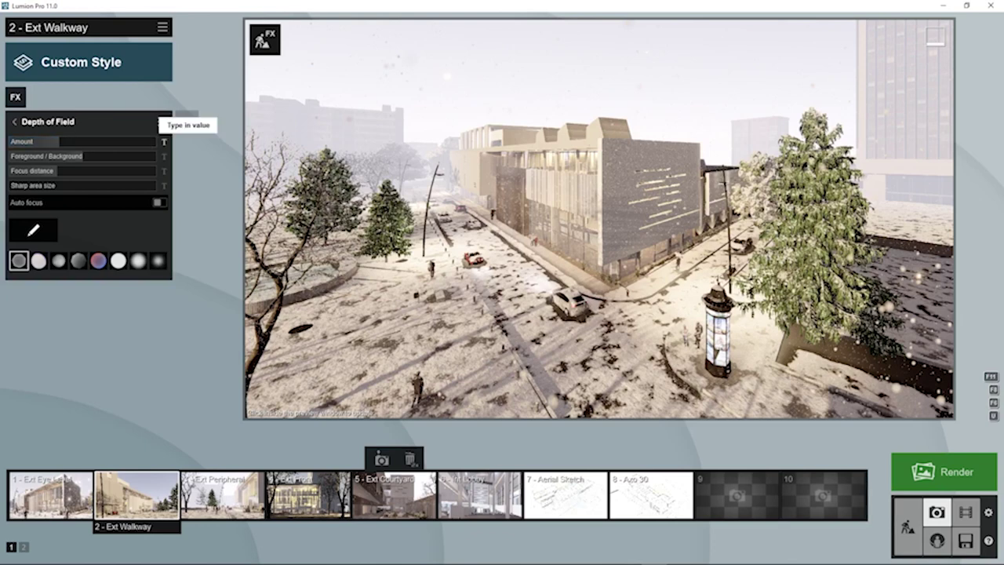
left_click(164, 142)
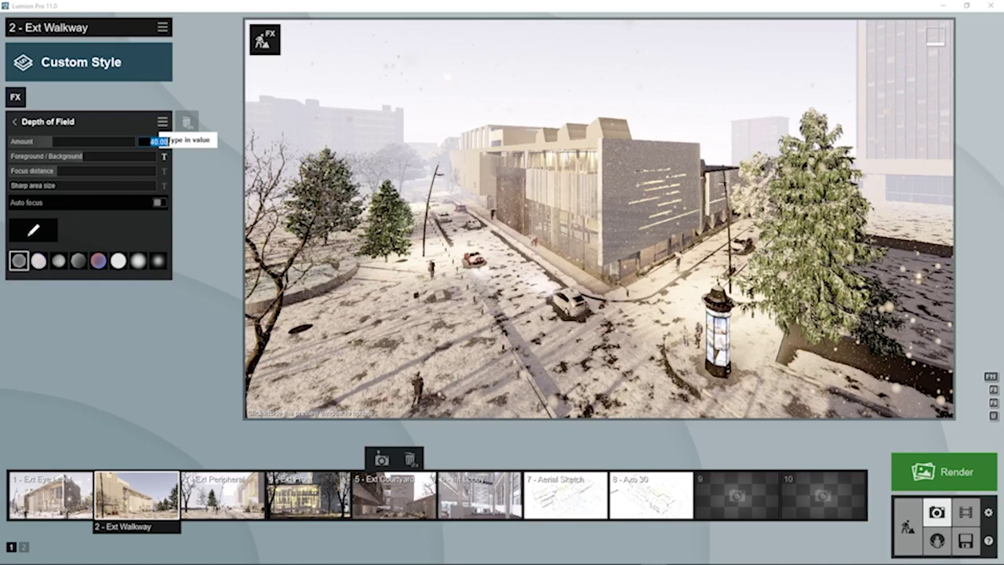
Set the Depth of Field effect's Focus distance to 65.
left_click(164, 171)
left_click(164, 186)
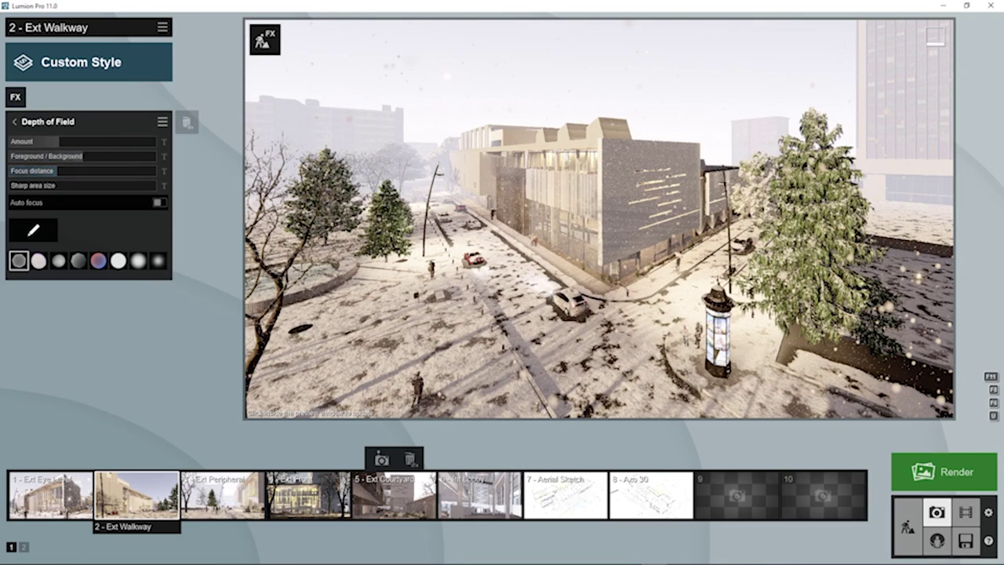
left_click(164, 170)
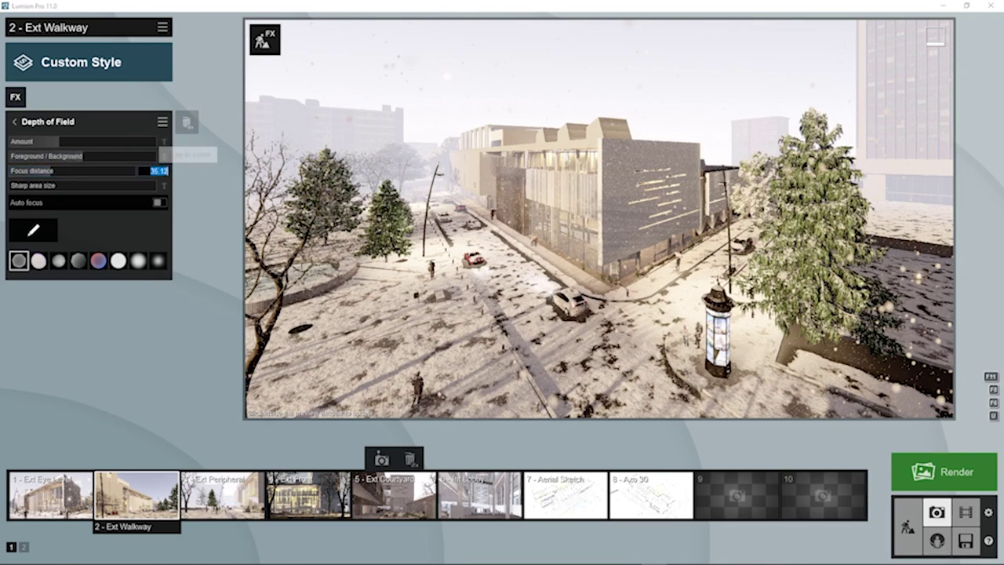
type("64")
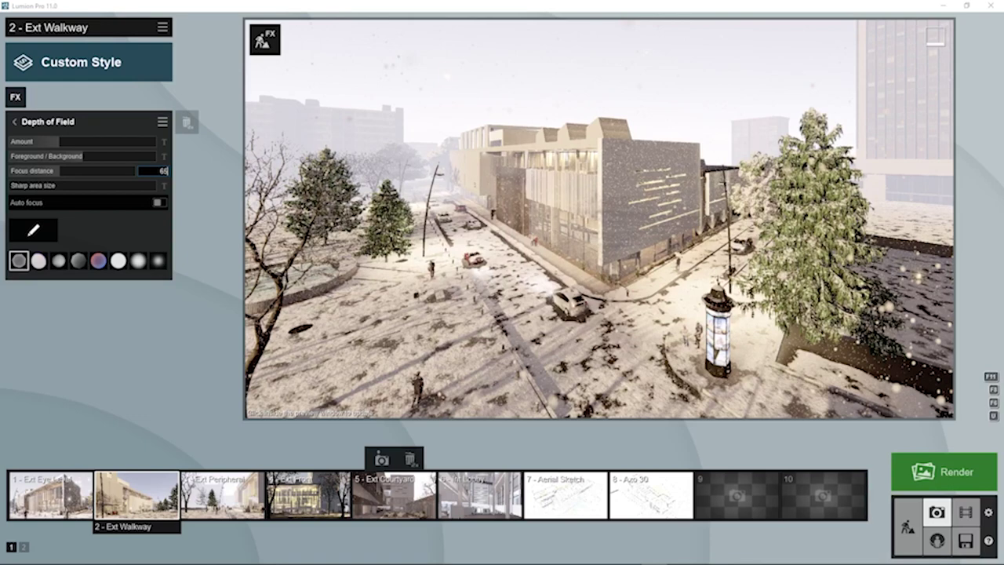
key("Return")
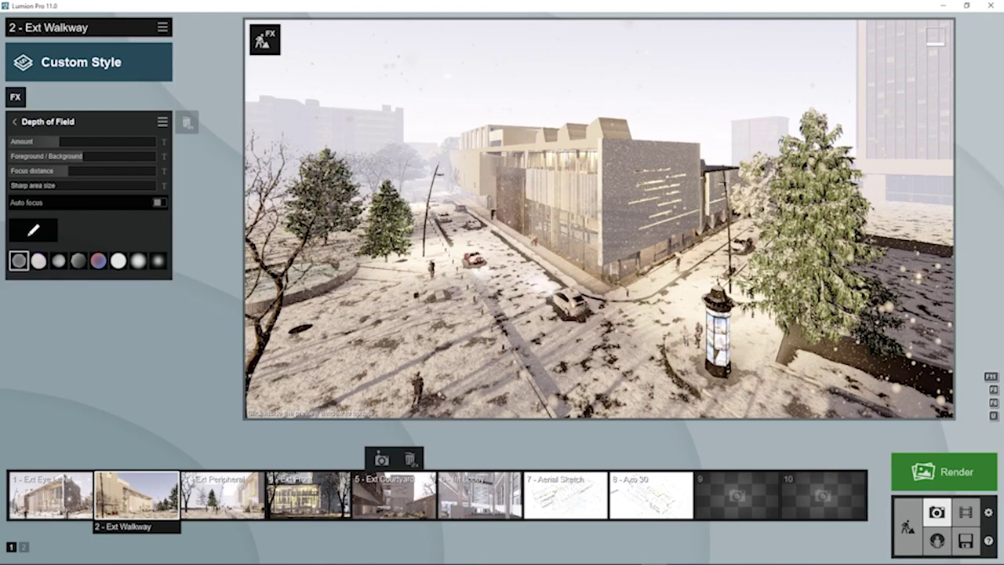
Move the camera around the snowy museum corner in the photo preview and in full-screen theater view.
key("e")
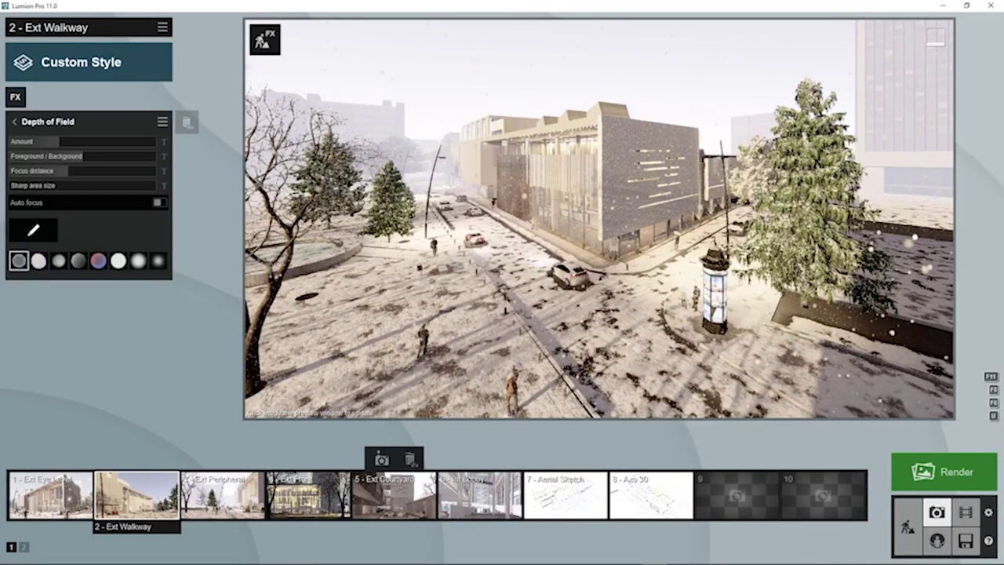
right_click_drag(599, 227, 607, 189)
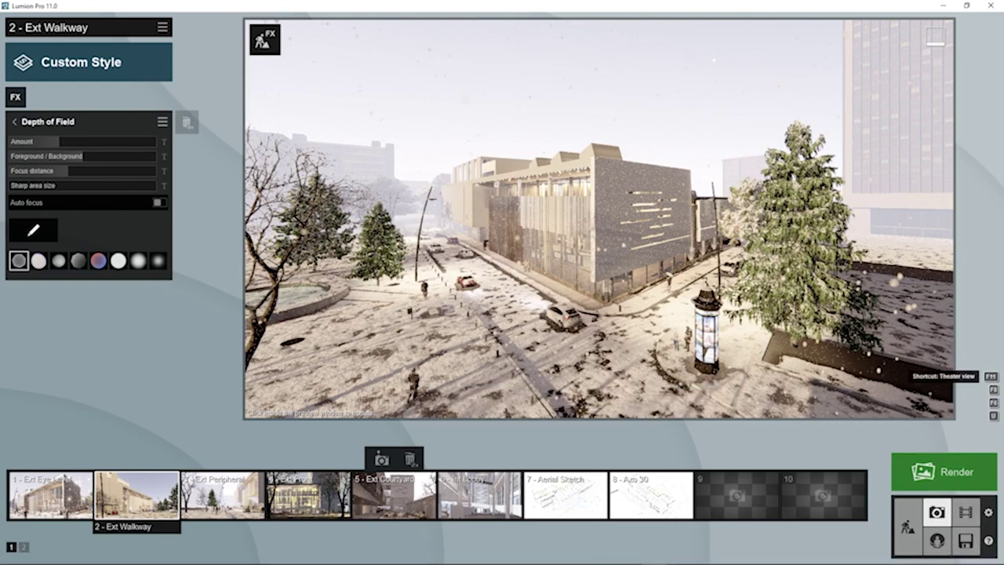
left_click(991, 377)
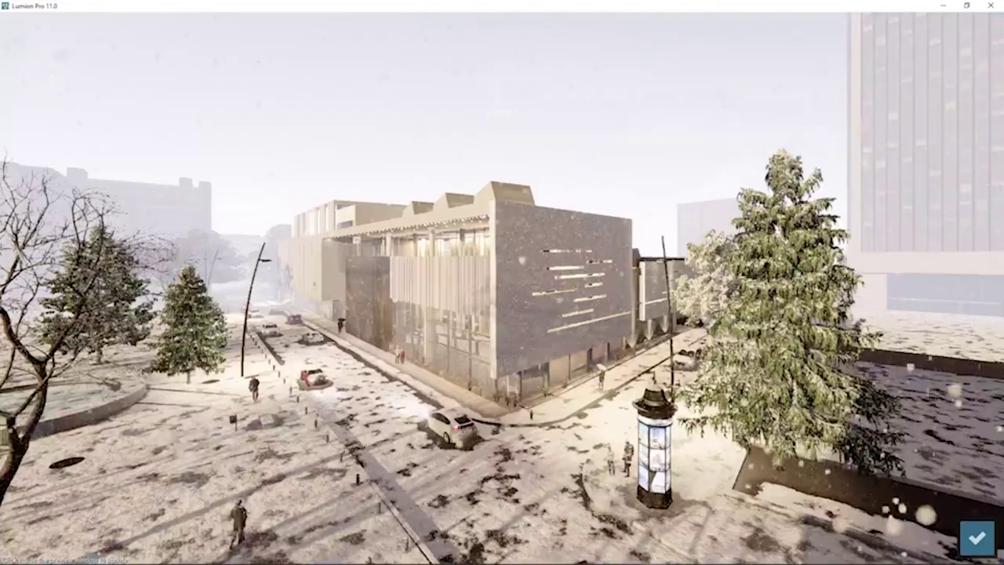
right_click_drag(502, 288, 384, 288)
key("w")
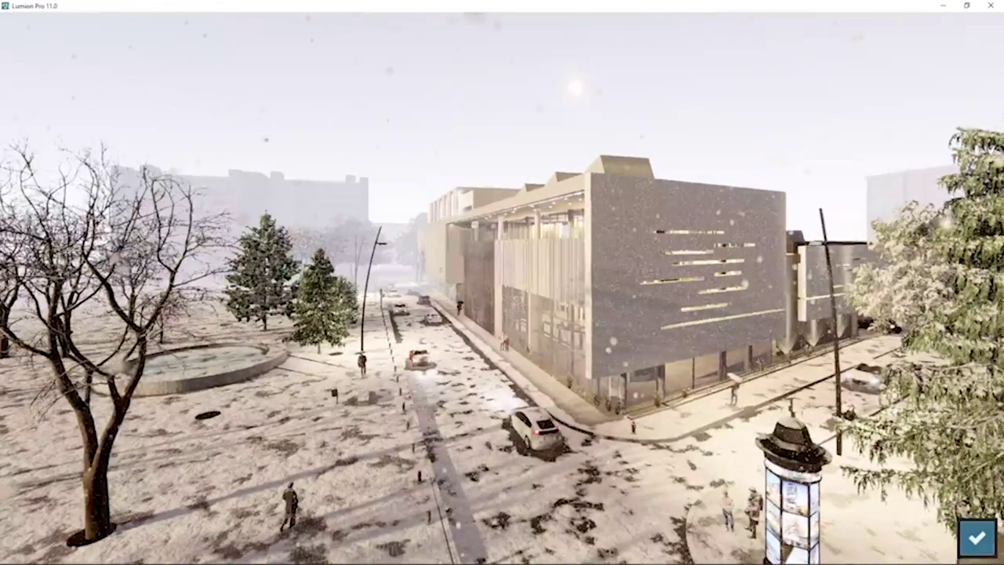
left_click(977, 537)
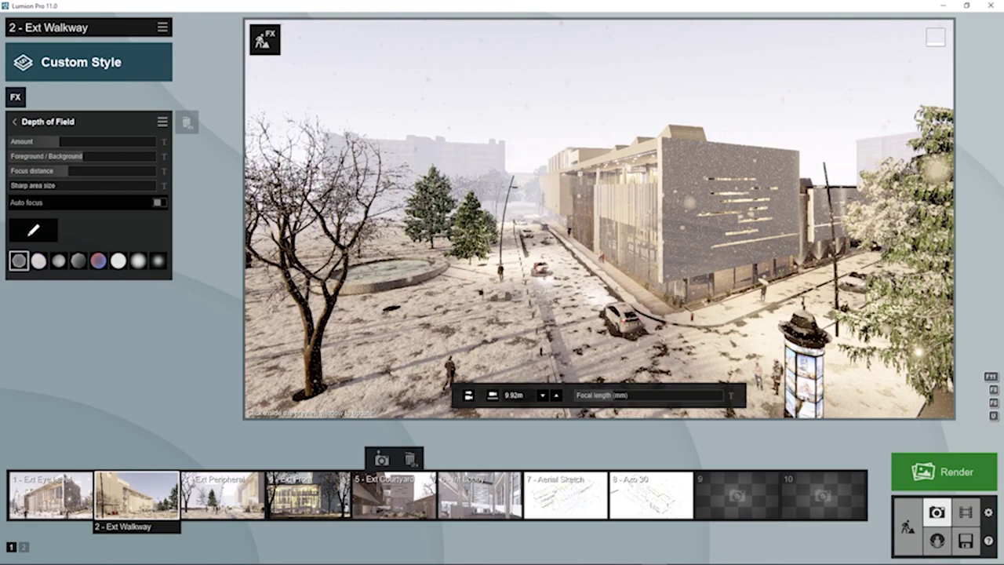
View the museum's interior staircase and ramp in theater view, and switch to Movie mode.
left_click(991, 377)
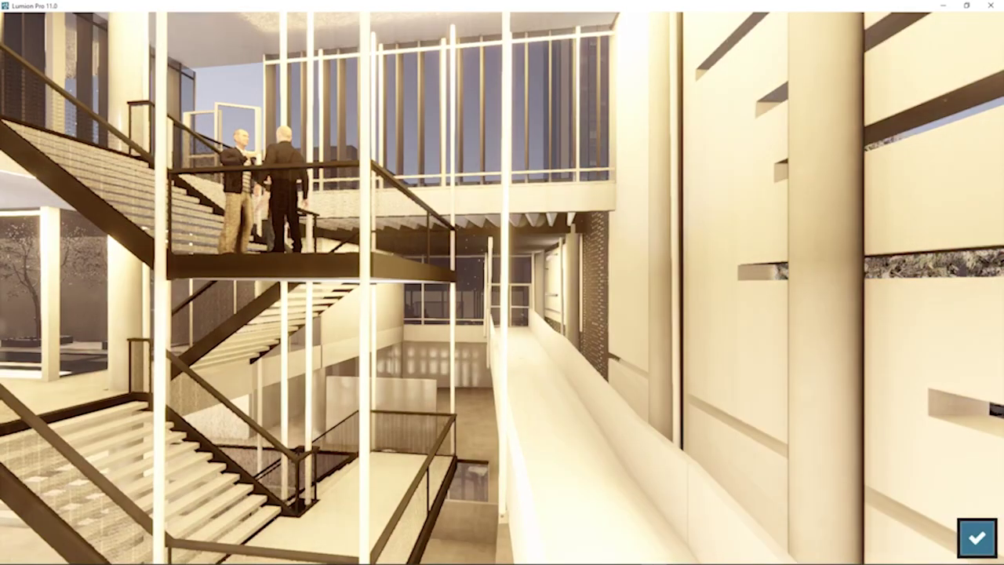
left_click(977, 538)
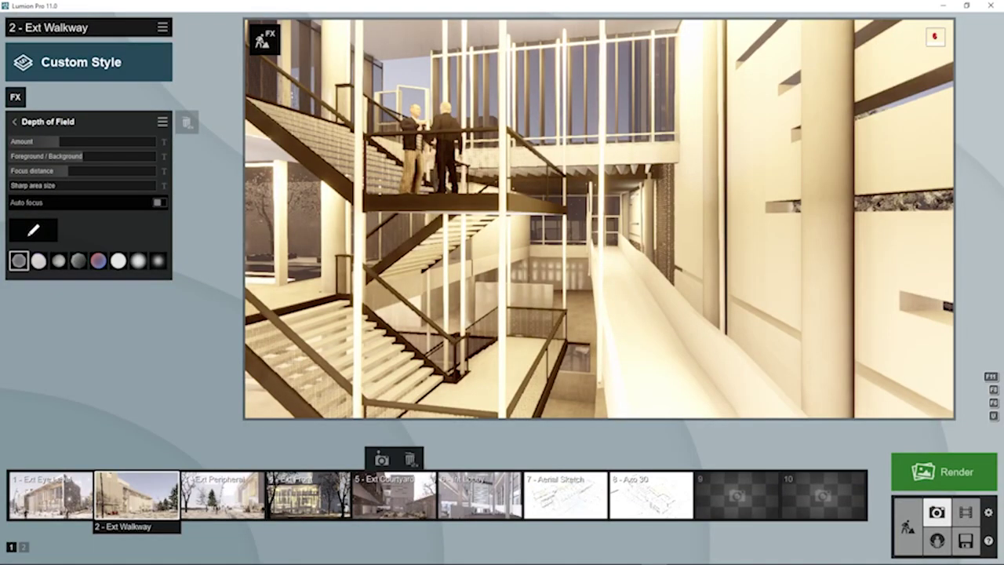
left_click(966, 512)
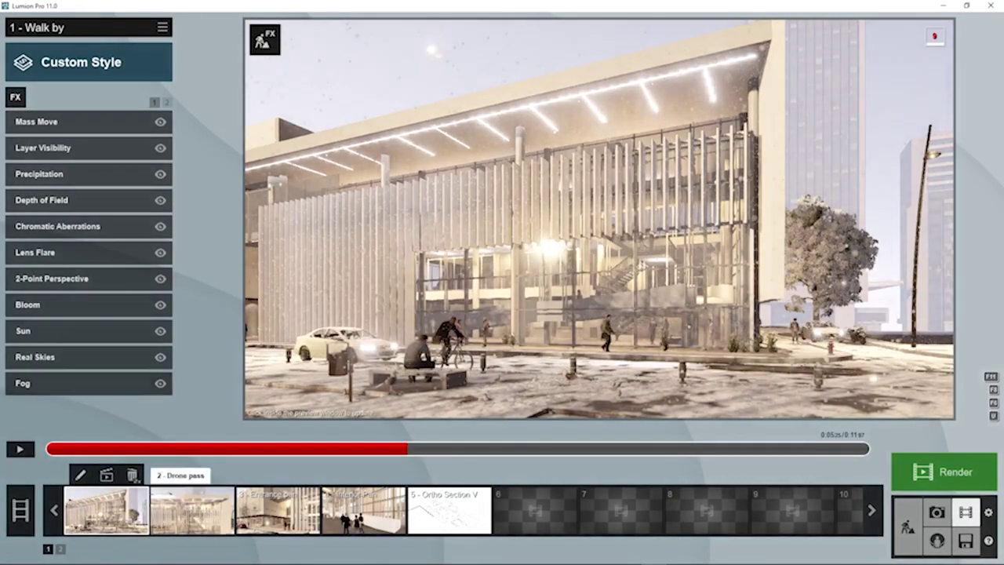
Play part of the 1 - Walk by clip in theater view and pause it.
left_click(143, 449)
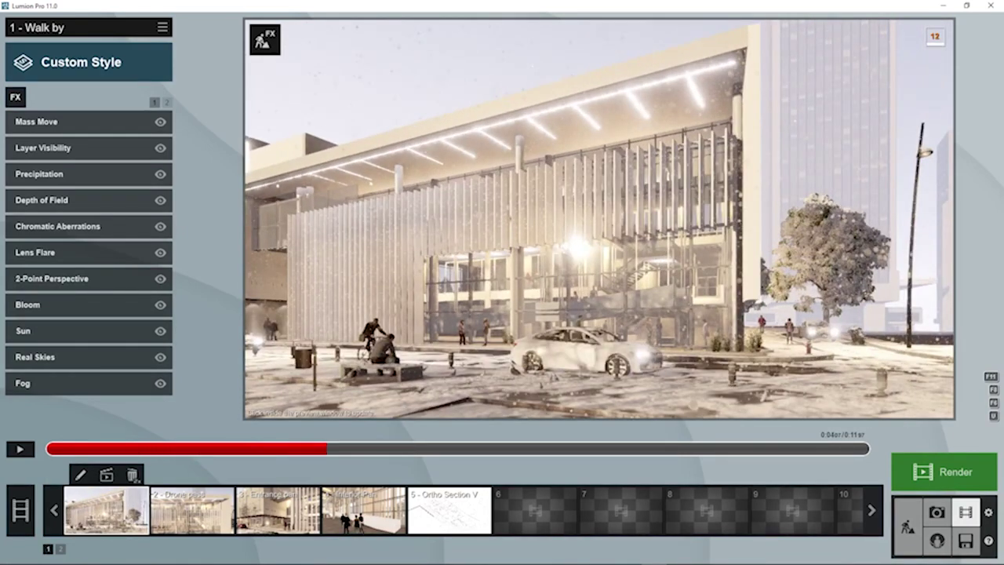
key("F11")
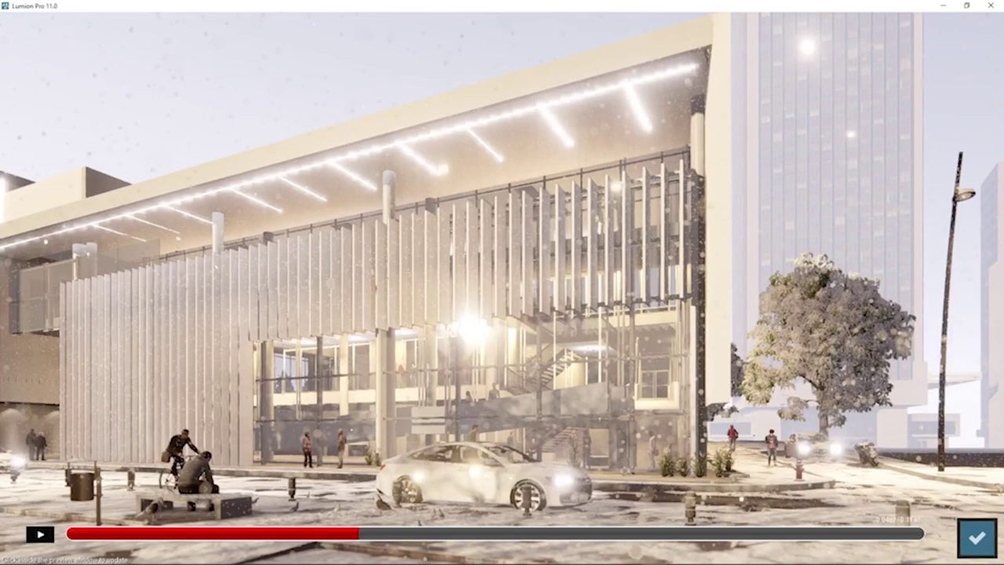
left_click(40, 535)
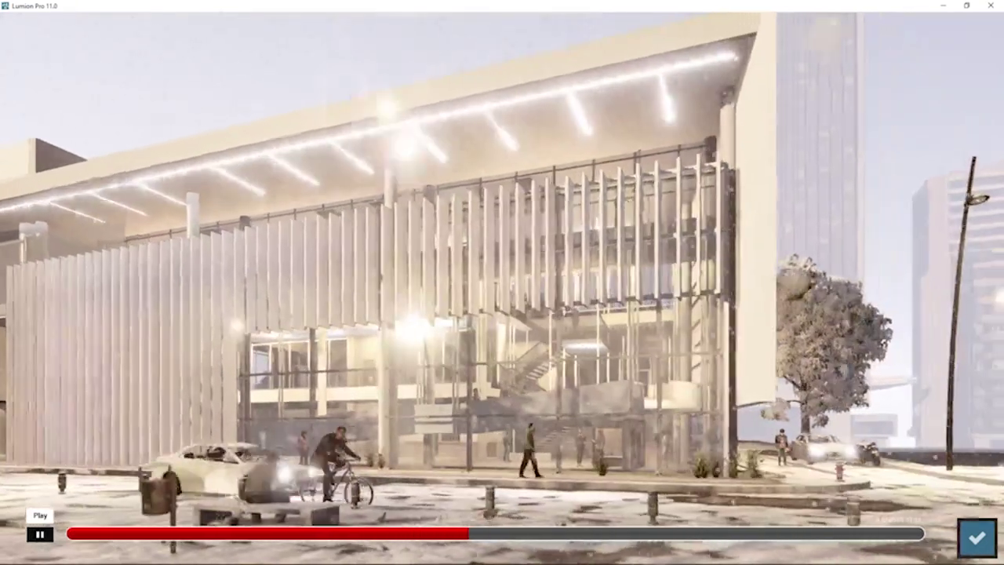
left_click(40, 534)
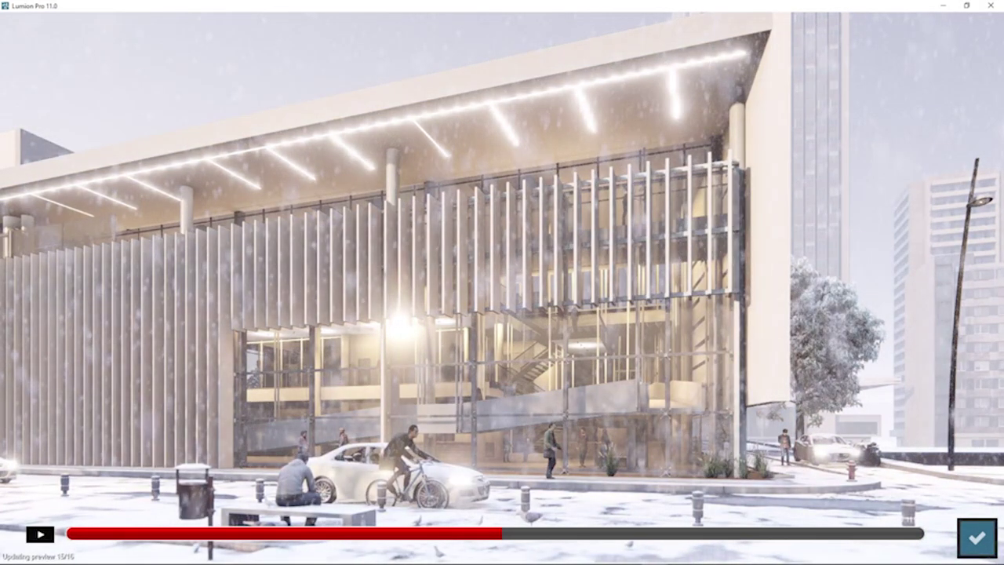
Look around the facade and fountain between playbacks of the Walk by clip, and return to Movie mode.
right_click_drag(503, 282, 565, 286)
key("w")
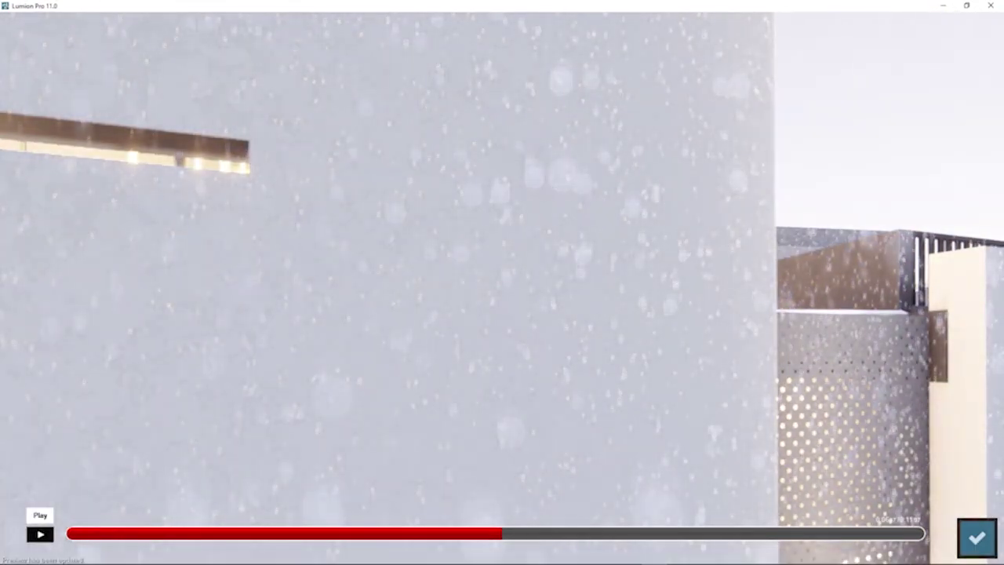
left_click(40, 534)
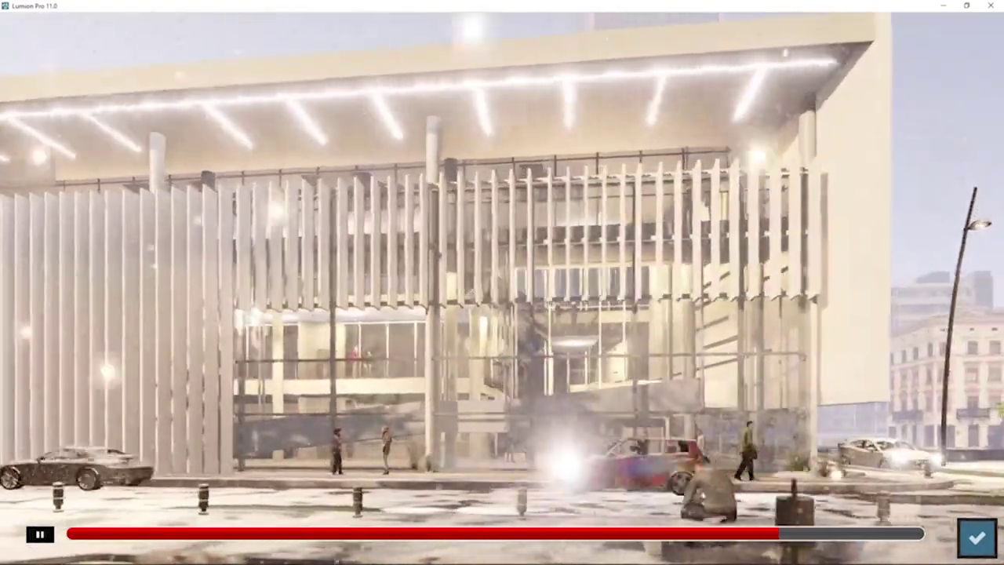
left_click(40, 535)
right_click_drag(502, 283, 408, 283)
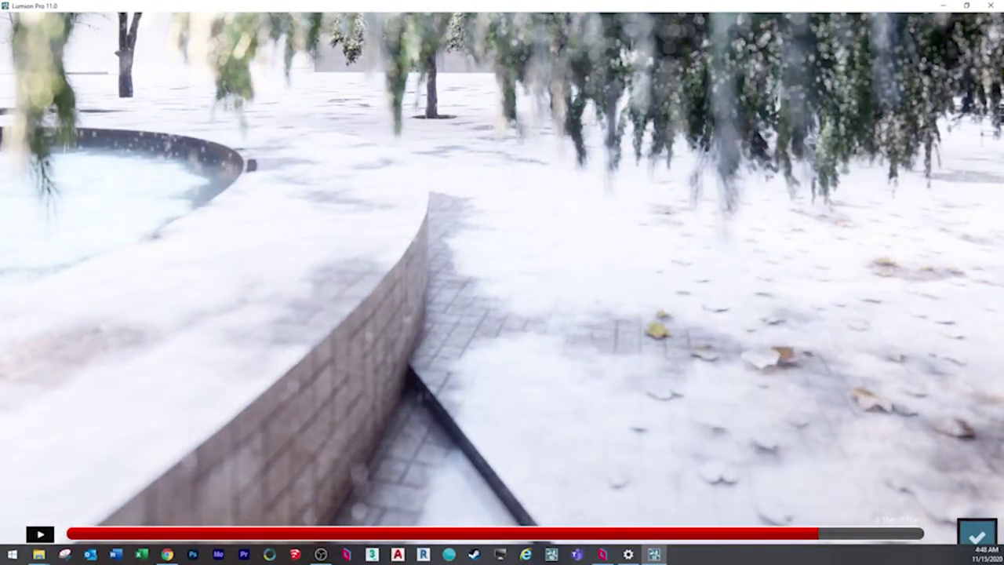
left_click(40, 535)
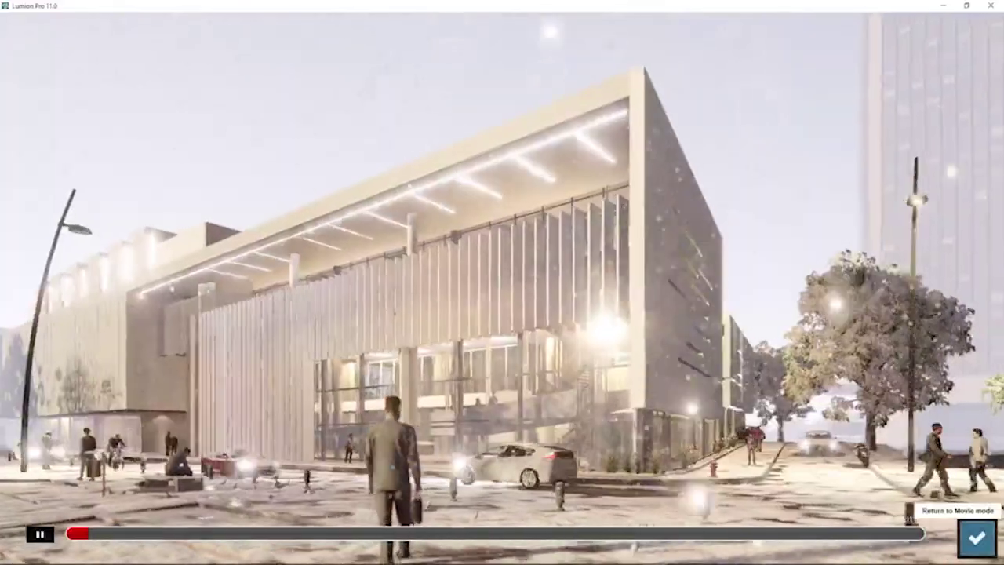
left_click(978, 539)
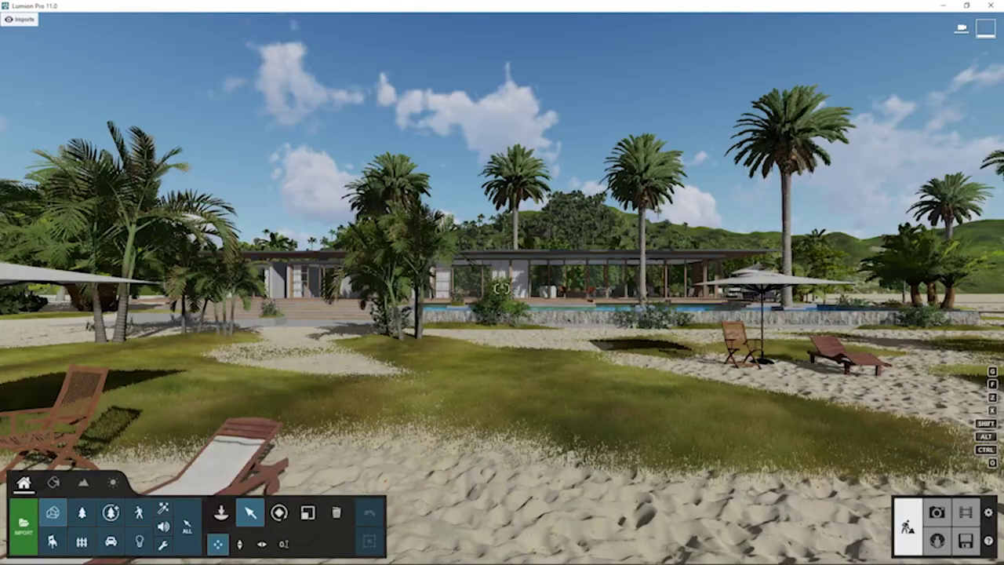
Fly over the beach house project in Build mode to a raised view of the house and pool.
key("s")
key("q")
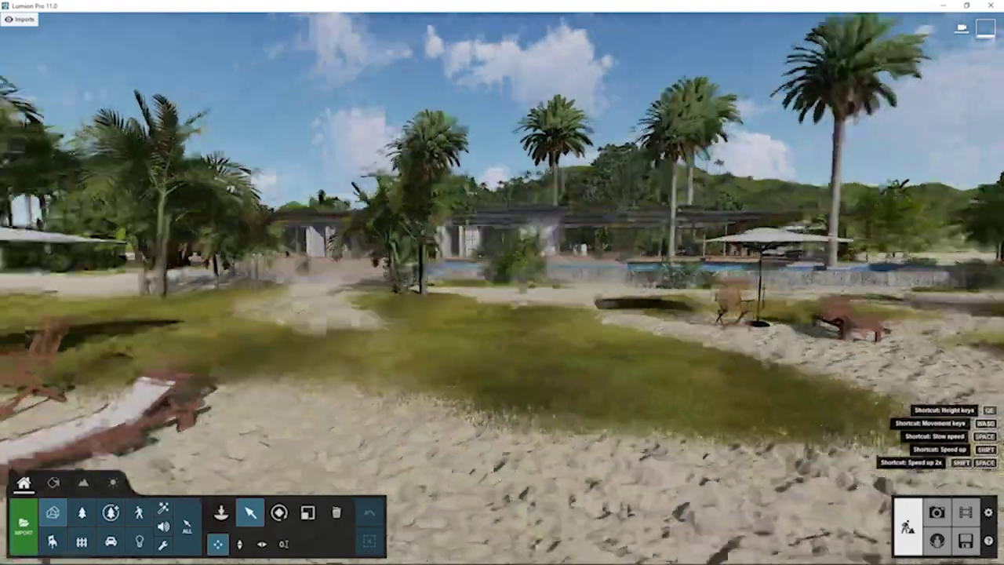
key("s")
key("q")
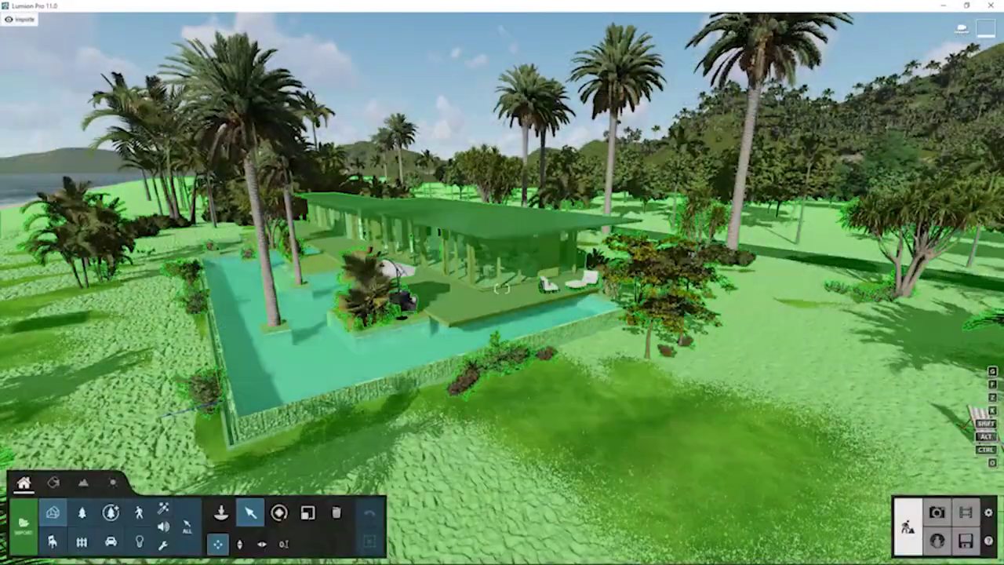
Select the wood3 material on the beach house's roof soffit in the Material Editor and open its Colorization color picker.
key("w")
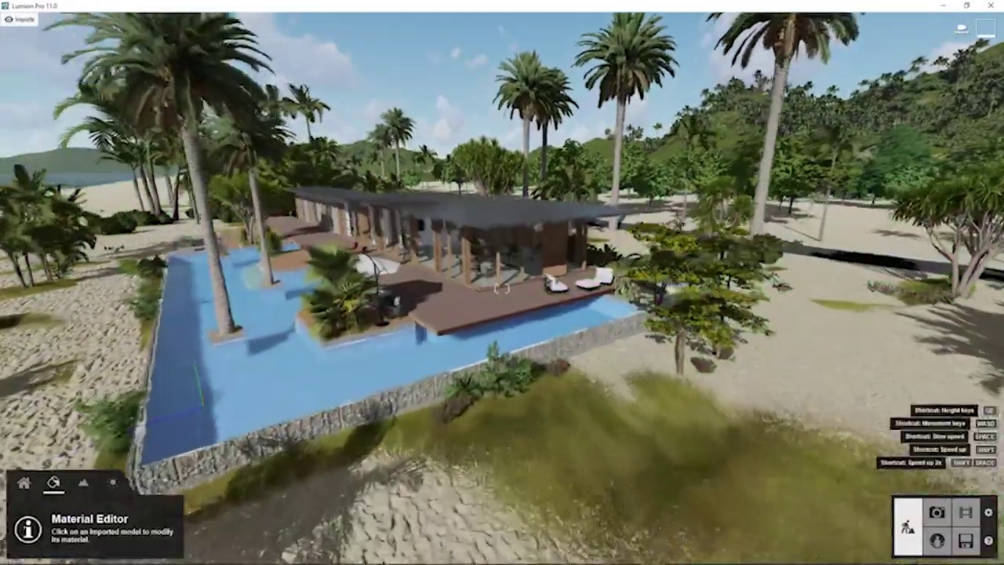
key("w")
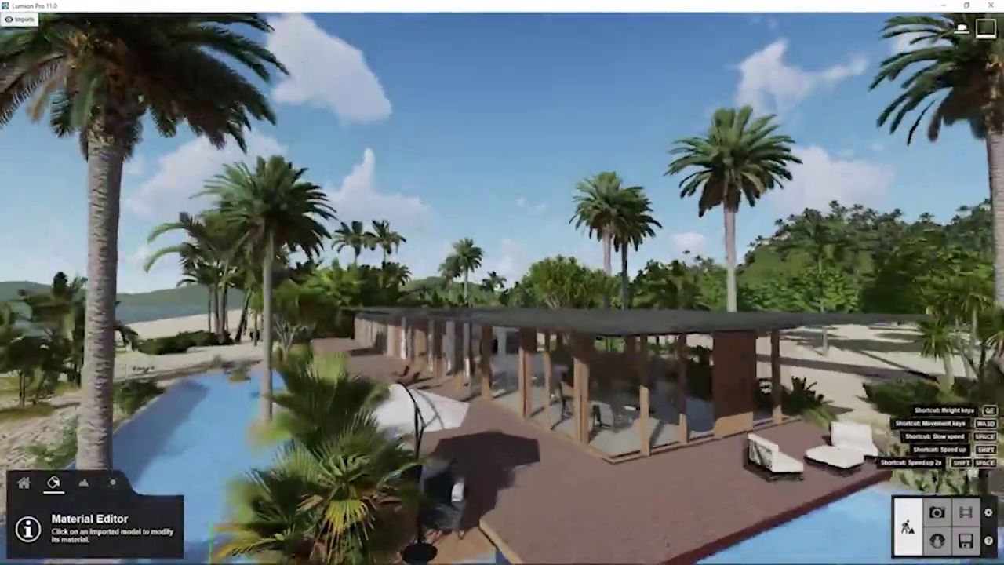
key("w")
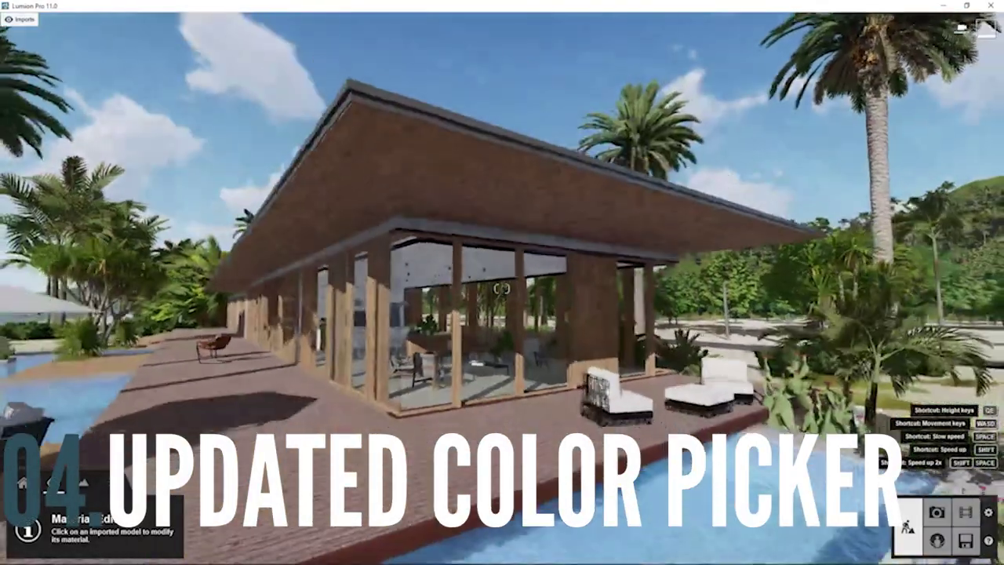
key("w")
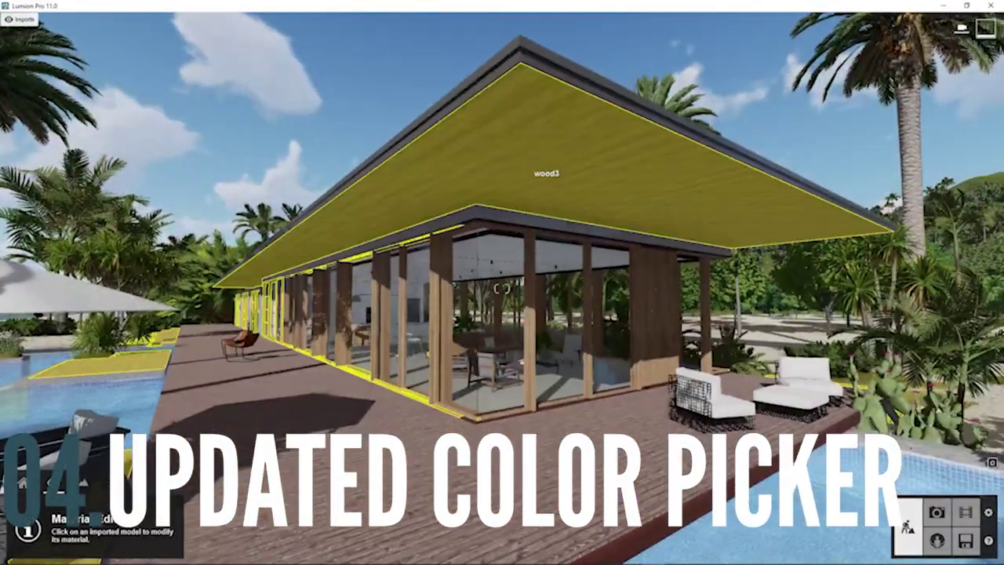
left_click(546, 179)
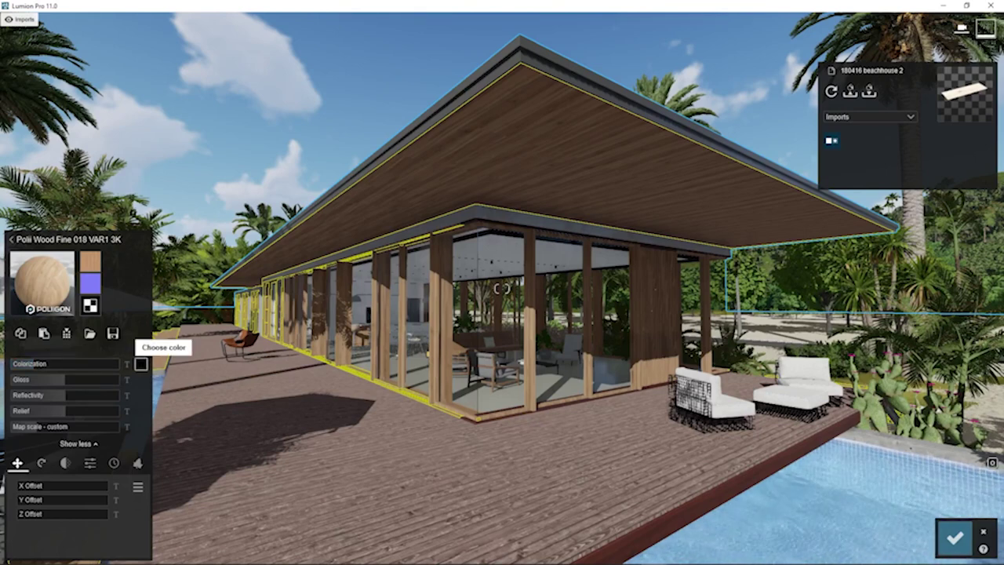
left_click(141, 363)
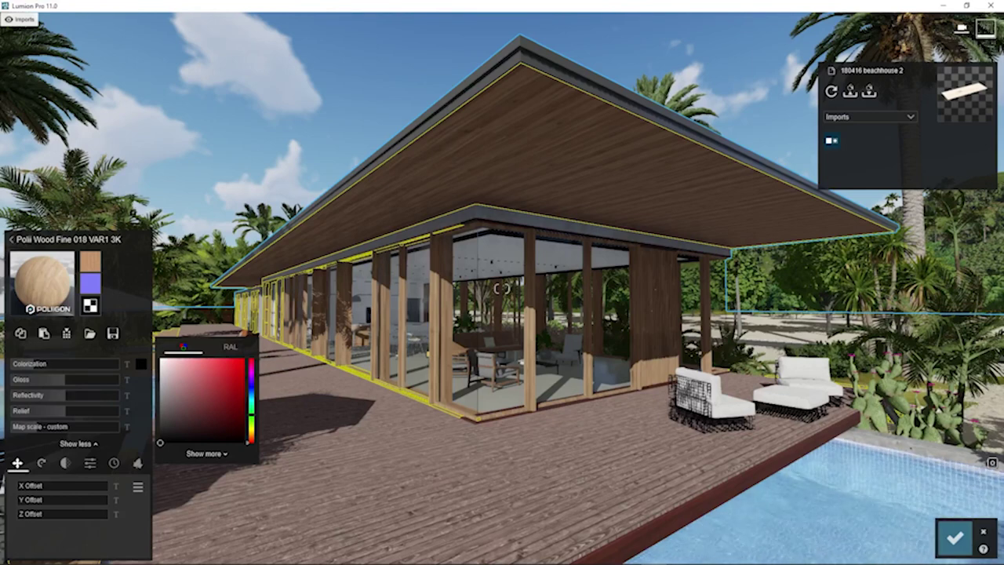
Choose a muted green as the roof soffit material's colorization color and look at the soffit from slightly to the side.
mouse_move(232, 392)
left_mouse_down()
mouse_move(199, 394)
mouse_move(233, 420)
mouse_move(222, 375)
mouse_move(207, 416)
mouse_move(190, 375)
left_mouse_up()
left_click(251, 408)
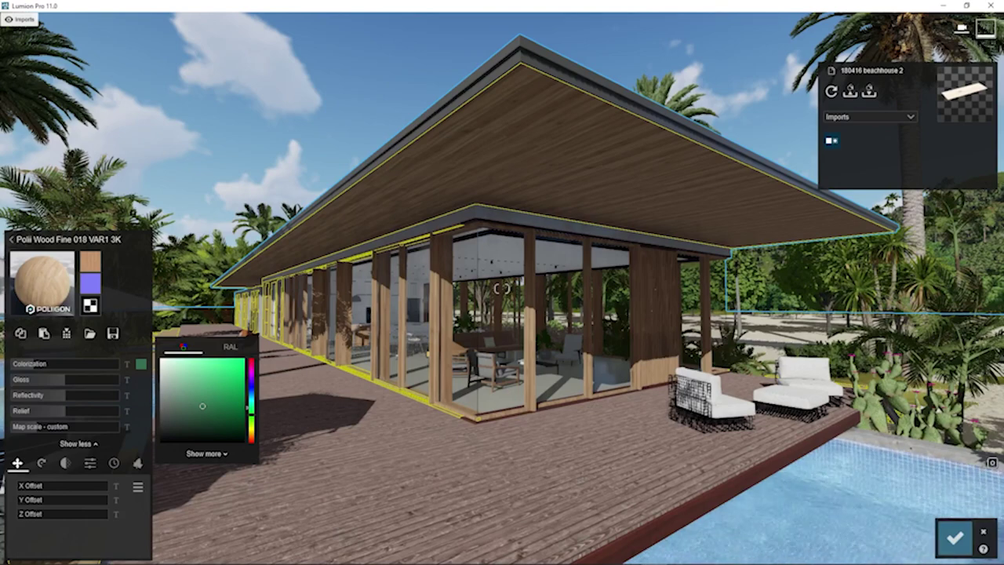
key("d")
key("a")
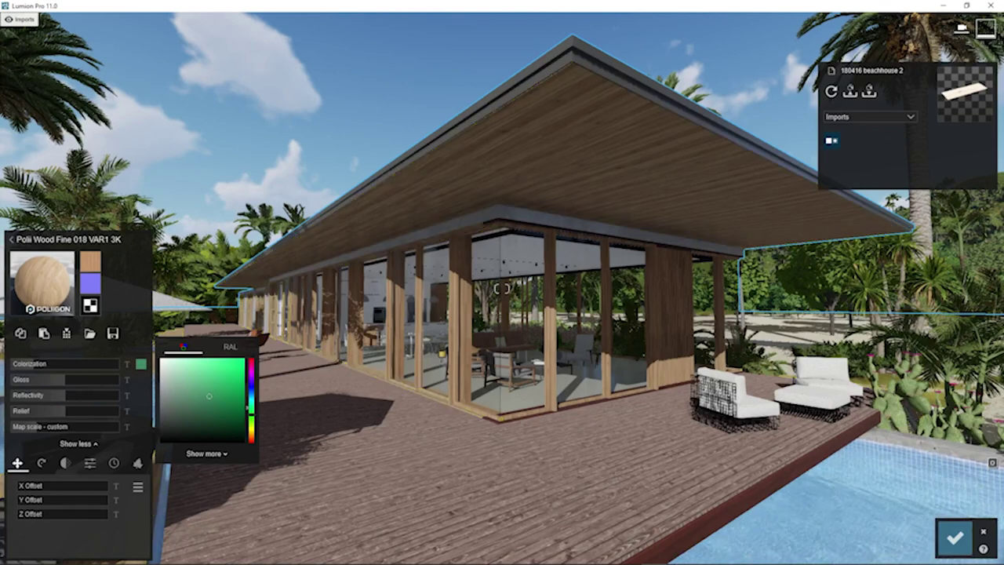
Show the color picker's numeric values and set the color to R 40, G 40 and B 70.
left_click(206, 453)
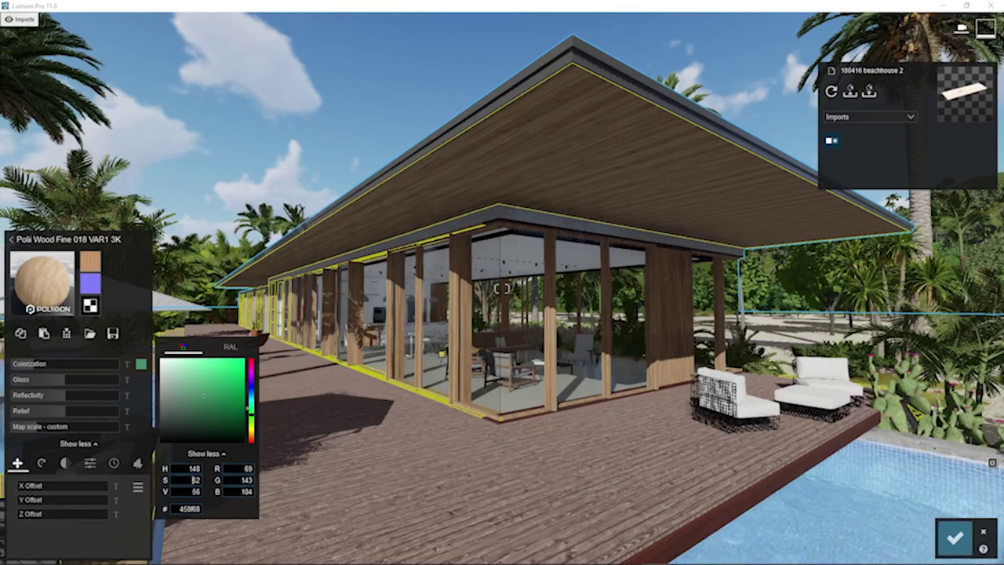
left_click_drag(180, 509, 196, 509)
left_click(242, 492)
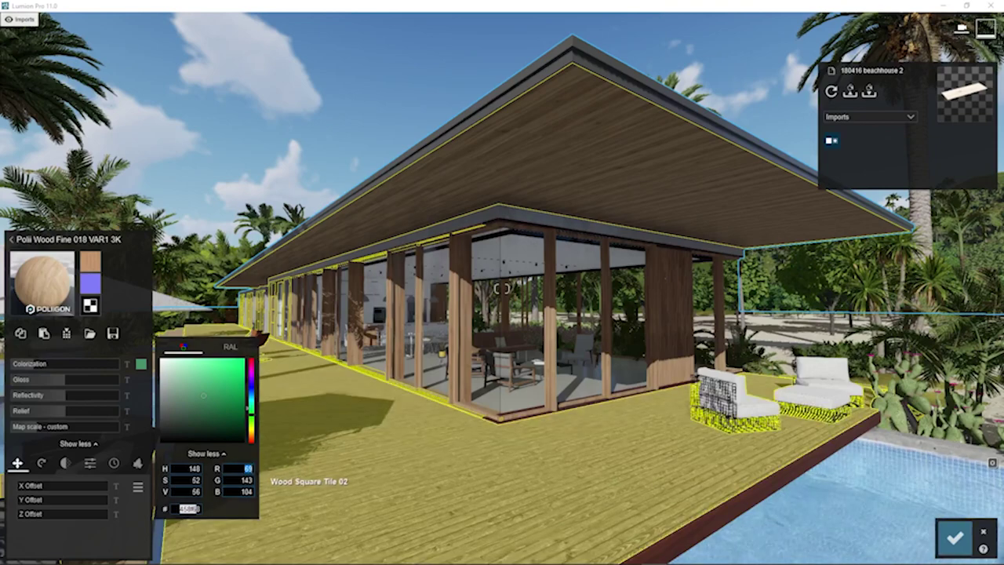
type("40")
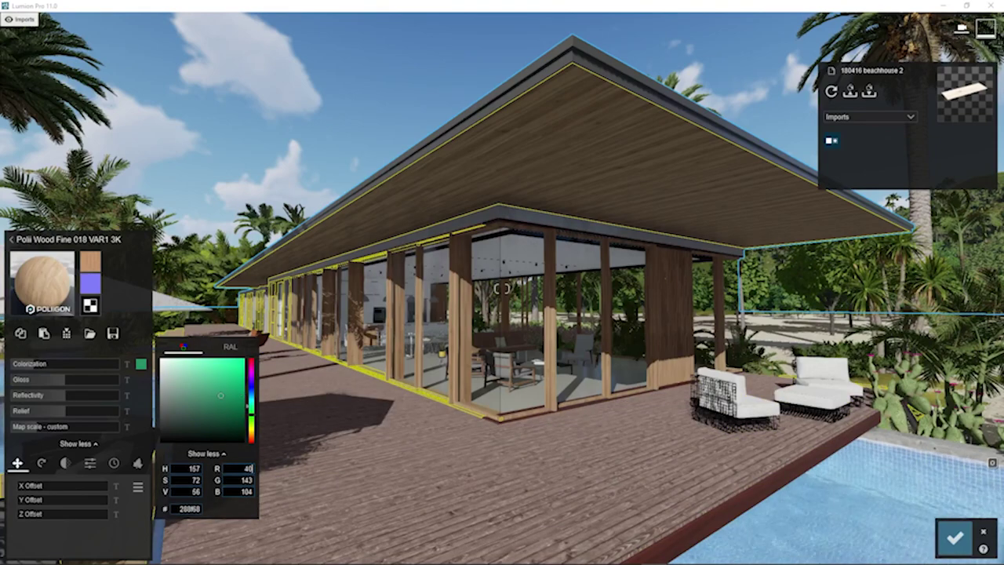
key("Tab")
type("4040")
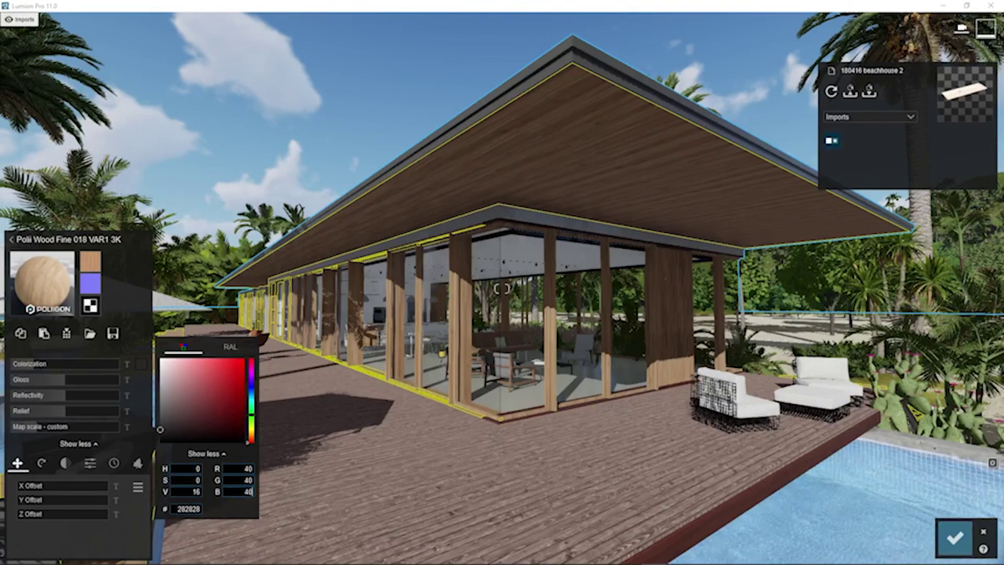
type("70")
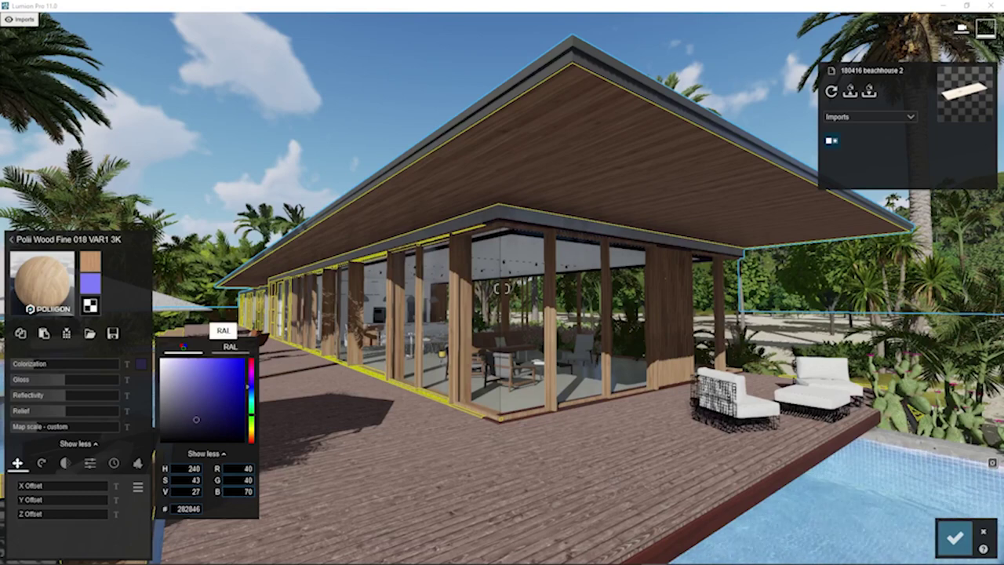
Examine the RAL swatches of the Yellow group for the soffit's wood material.
left_click(229, 346)
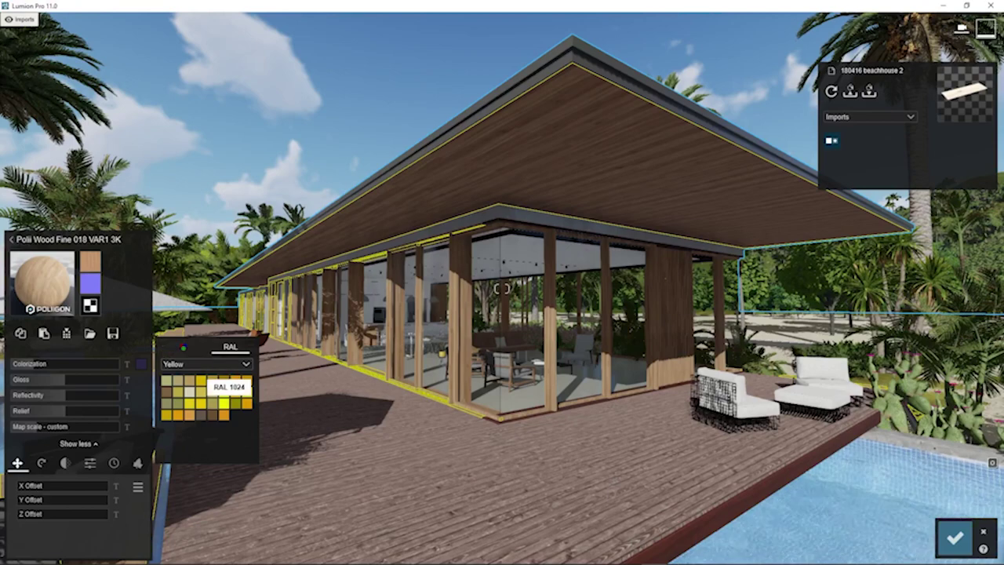
left_click(196, 364)
left_click(173, 378)
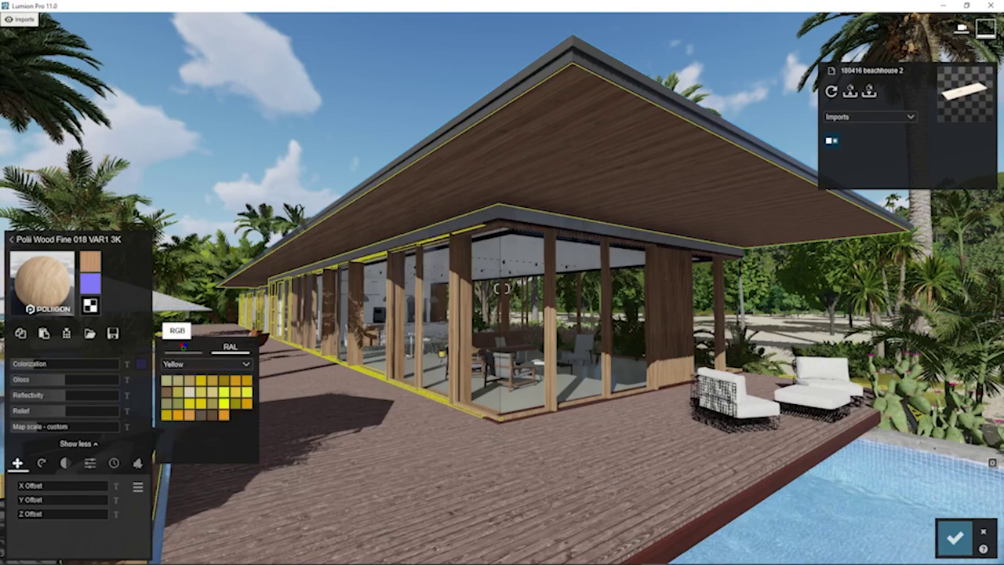
Return to the RGB picker, enter hex color 21782b and shift it by eye to a muted blue, 395f87.
left_click(183, 346)
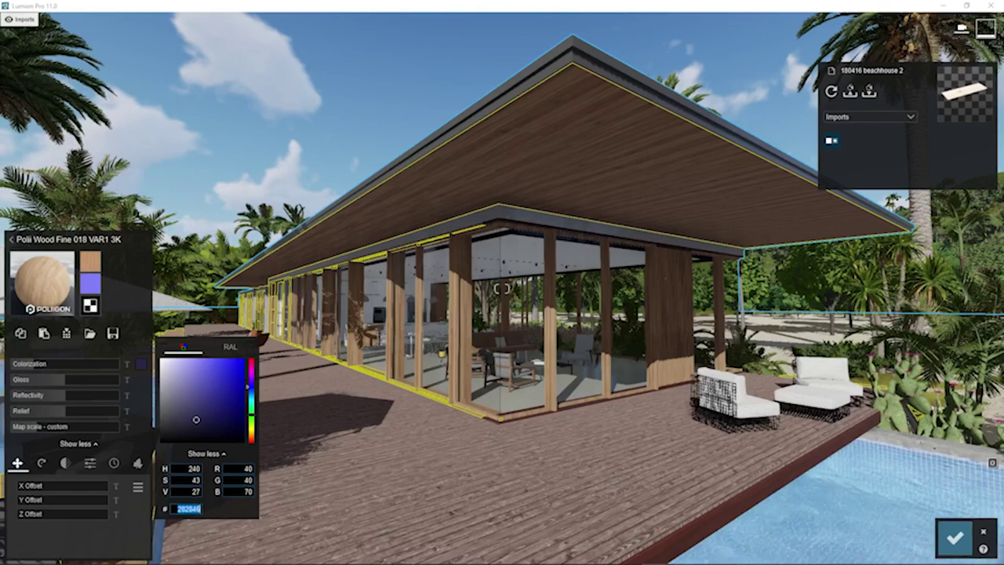
type("21782b")
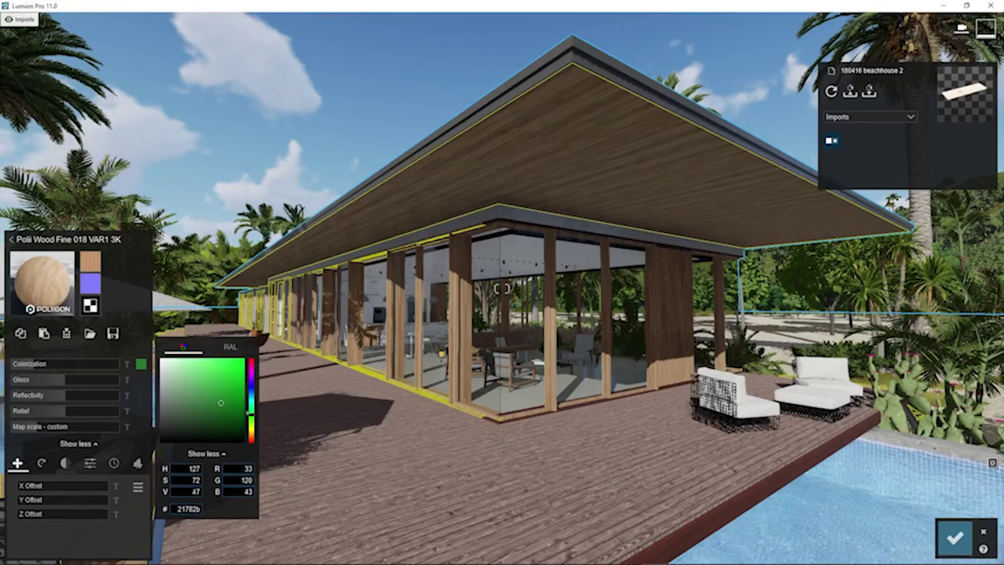
left_click(212, 404)
left_click(205, 389)
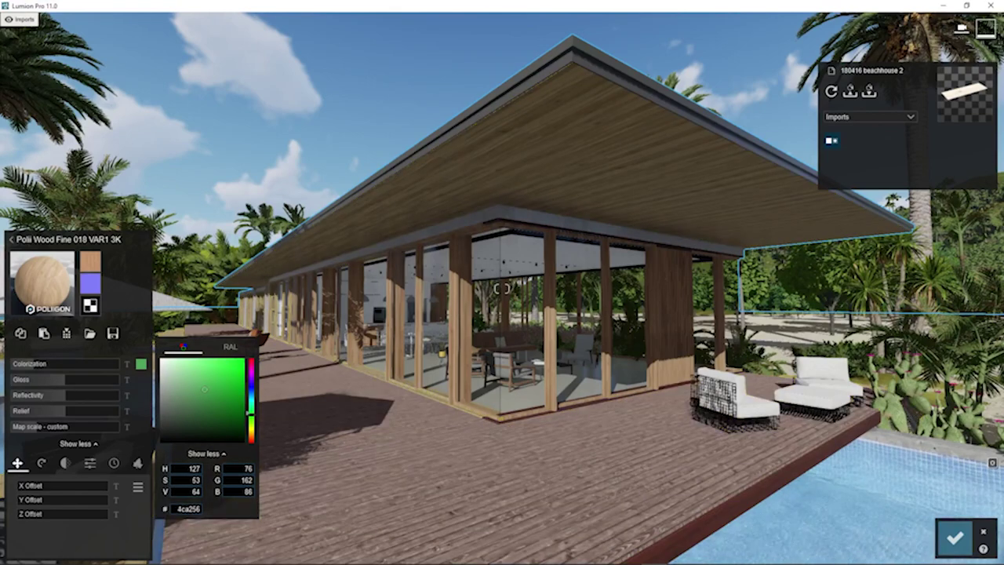
left_click_drag(251, 413, 251, 394)
left_click(210, 403)
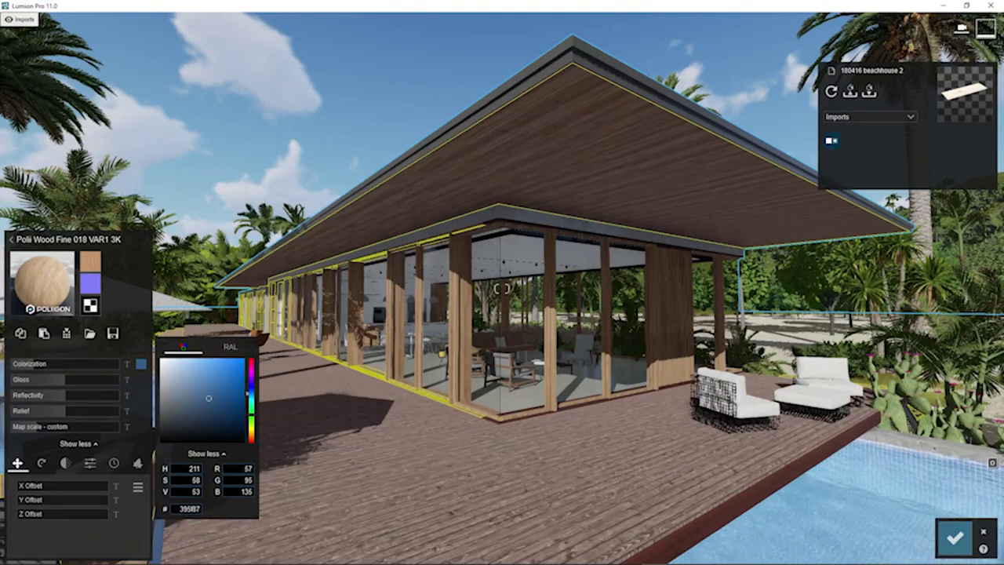
Apply an orange-brown from the RAL Brown group to the wood material and raise Colorization to its maximum.
left_click(230, 346)
left_click(206, 364)
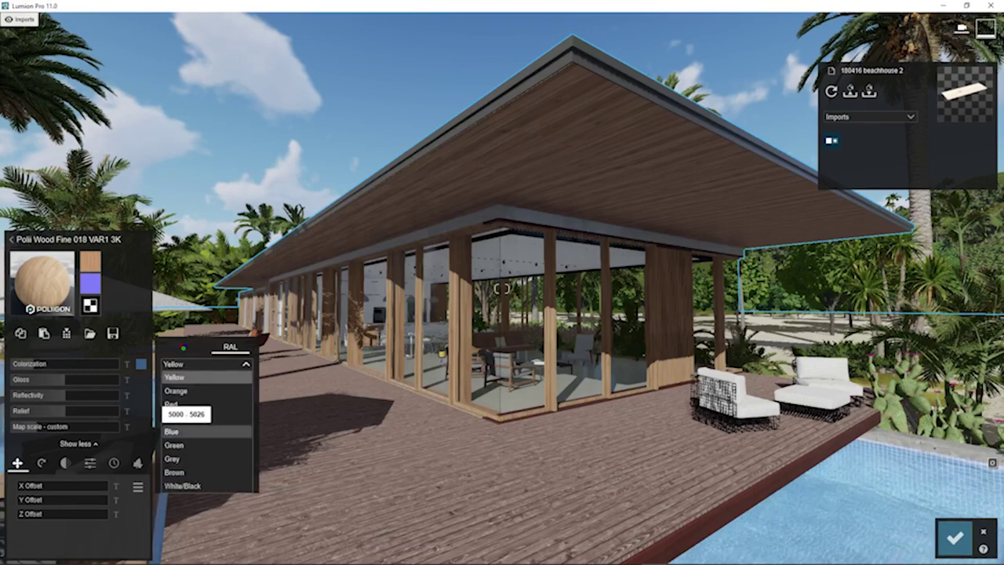
left_click(174, 472)
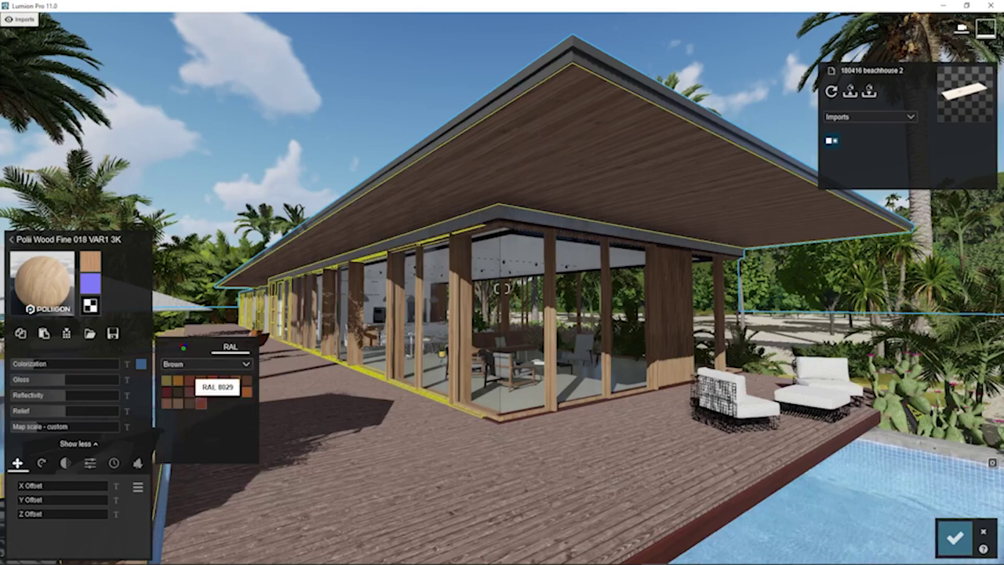
left_click(178, 381)
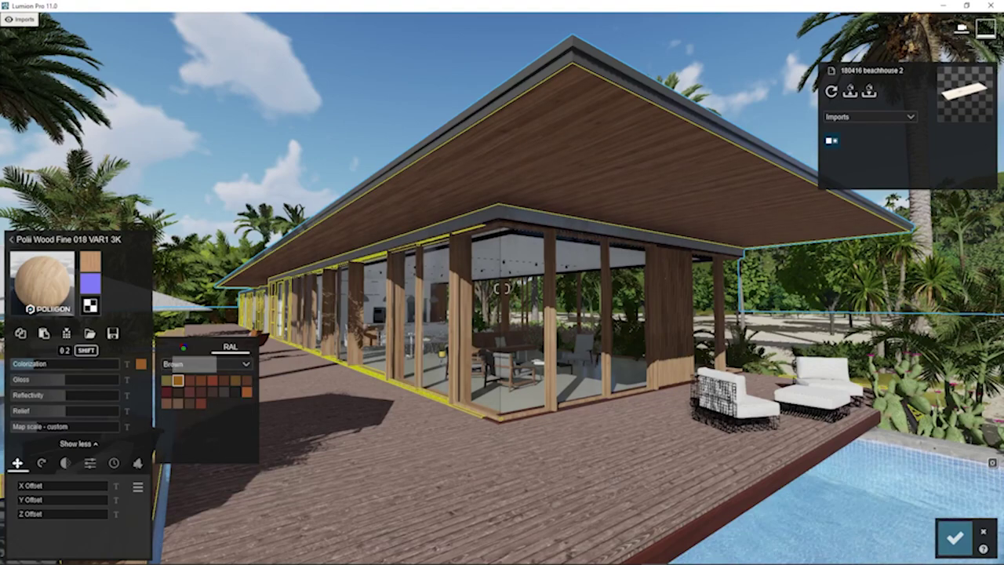
left_click_drag(38, 364, 141, 366)
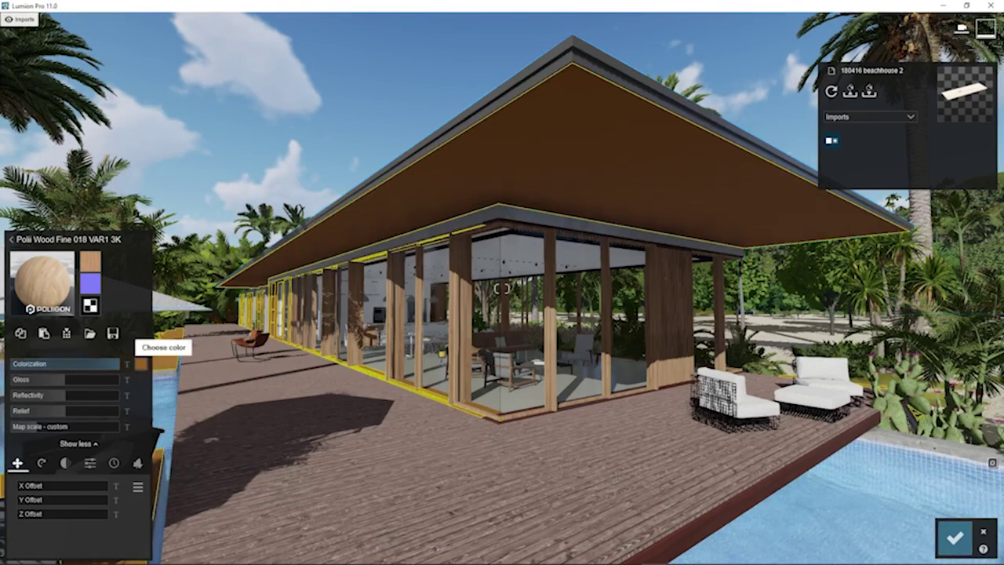
Change the wood material's color to RAL 8002 and fly around to the poolside deck that shares it.
left_click(140, 364)
left_click(189, 391)
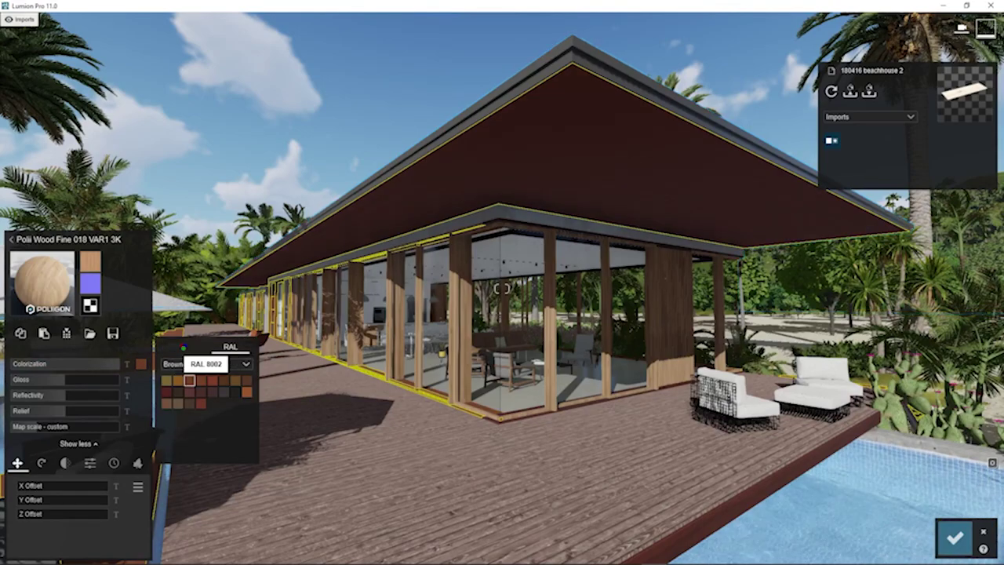
key("w")
right_click_drag(502, 289, 384, 338)
key("w")
key("w")
right_click_drag(589, 345, 595, 346)
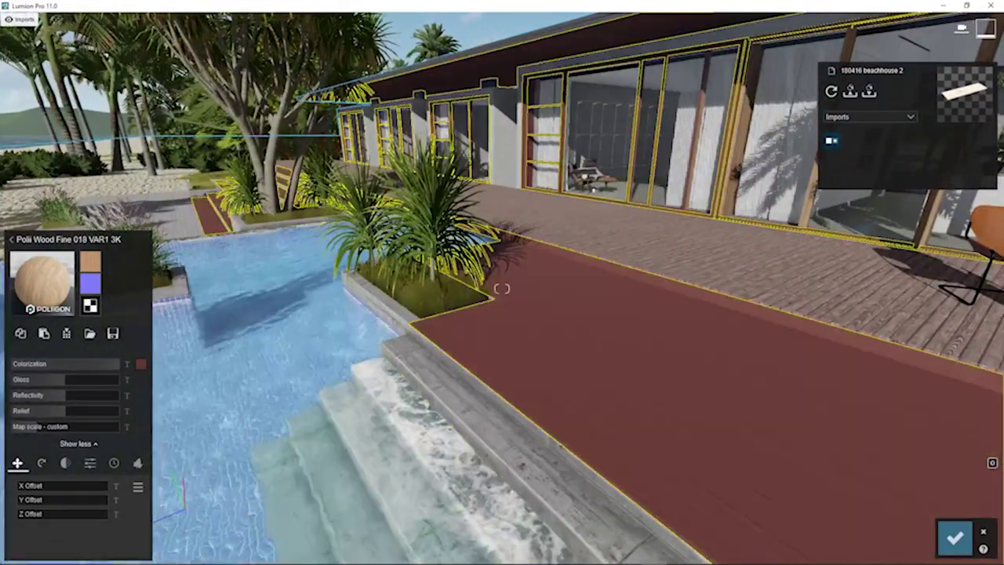
Try several other RAL Brown shades, including RAL 8004, on the poolside deck's wood material.
left_click(141, 363)
left_click(224, 381)
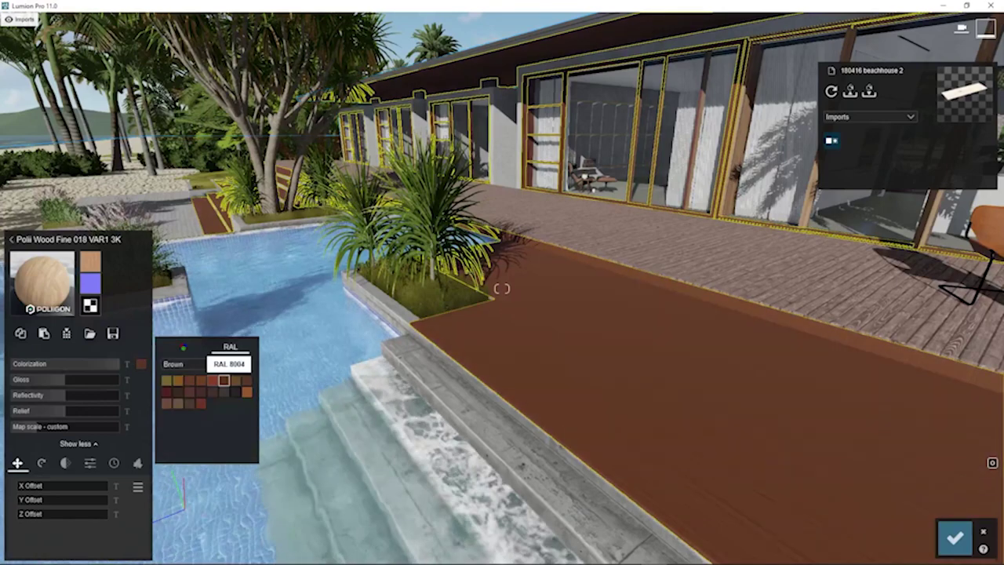
left_click(190, 391)
left_click(213, 391)
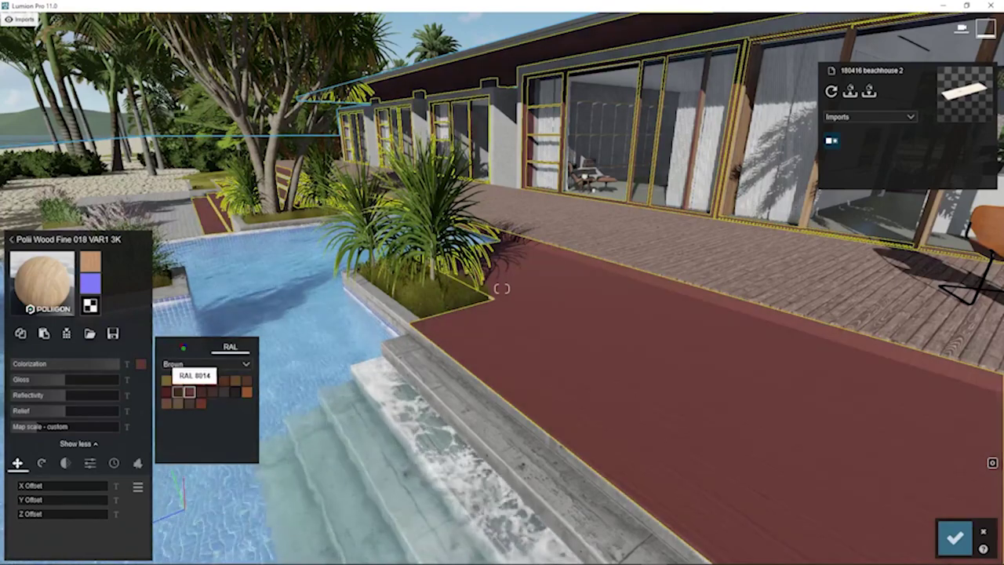
left_click(180, 402)
left_click(189, 380)
Switch the RAL palette to the Violet group and apply RAL 4010 to the wood material.
left_click(187, 364)
left_click(182, 418)
left_click(189, 380)
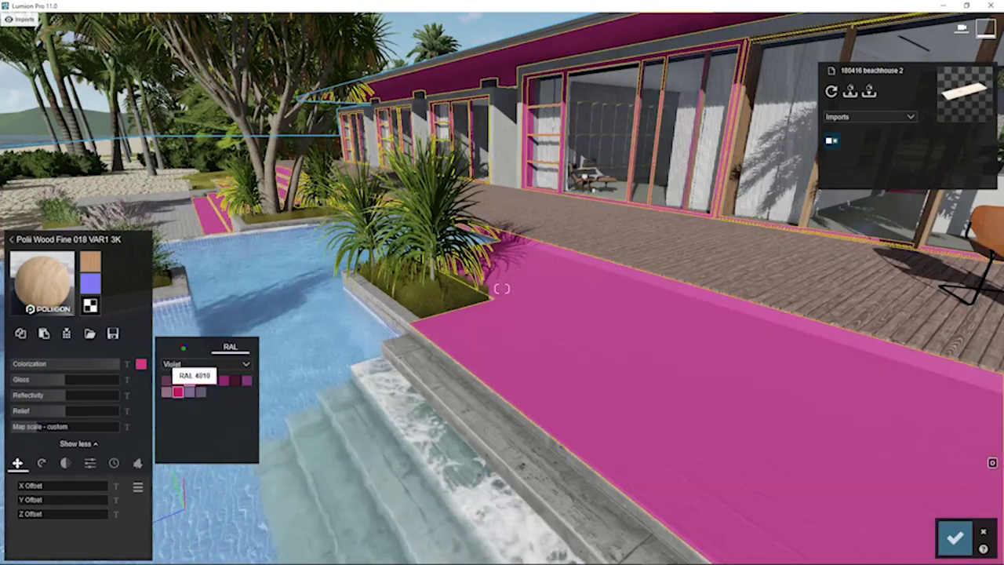
left_click(178, 391)
left_click(206, 364)
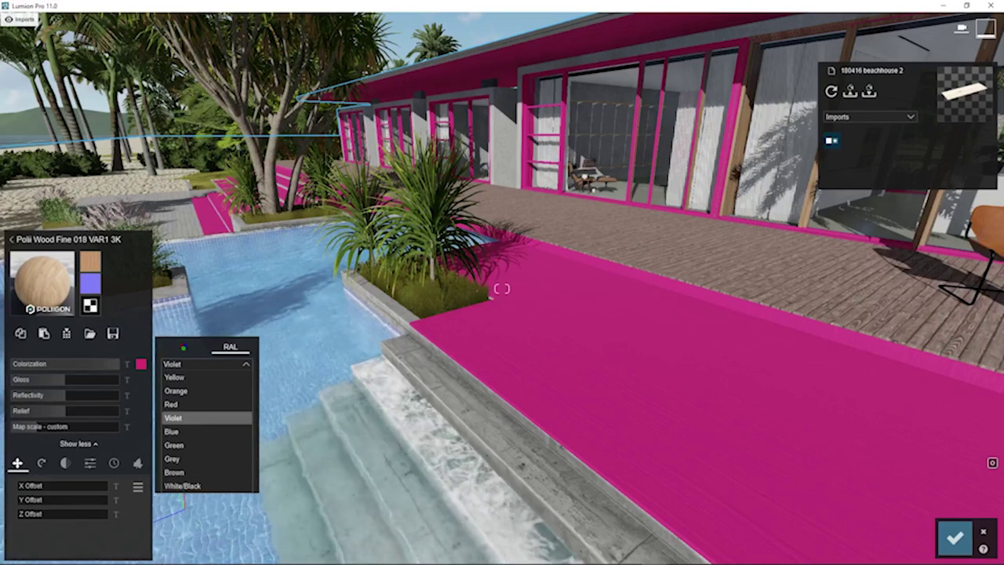
left_click(189, 418)
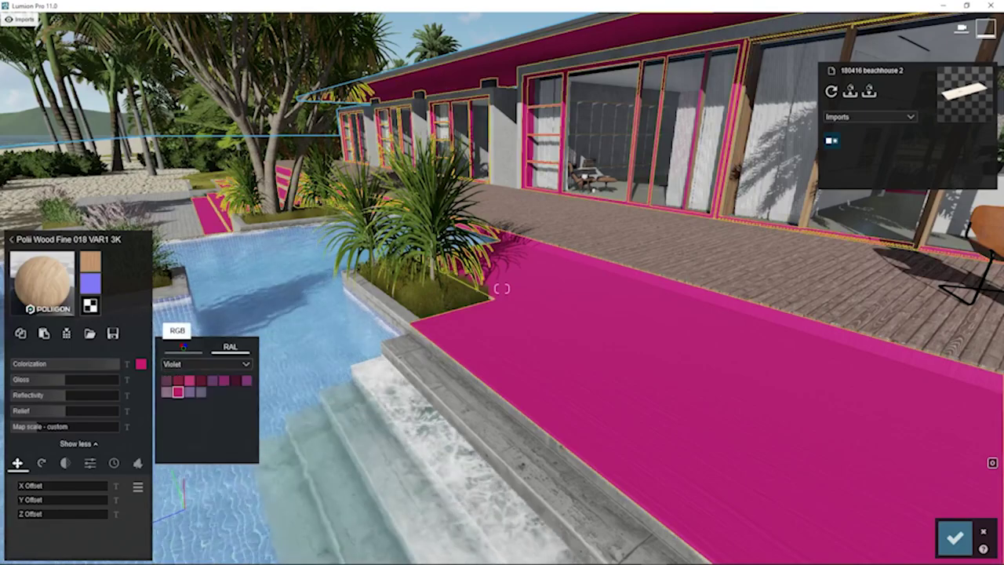
Inspect the recolored deck and facade from the pool, check the color's hex field in the RGB picker, and close the picker.
right_click_drag(510, 375, 706, 369)
right_click_drag(502, 288, 283, 279)
key("s")
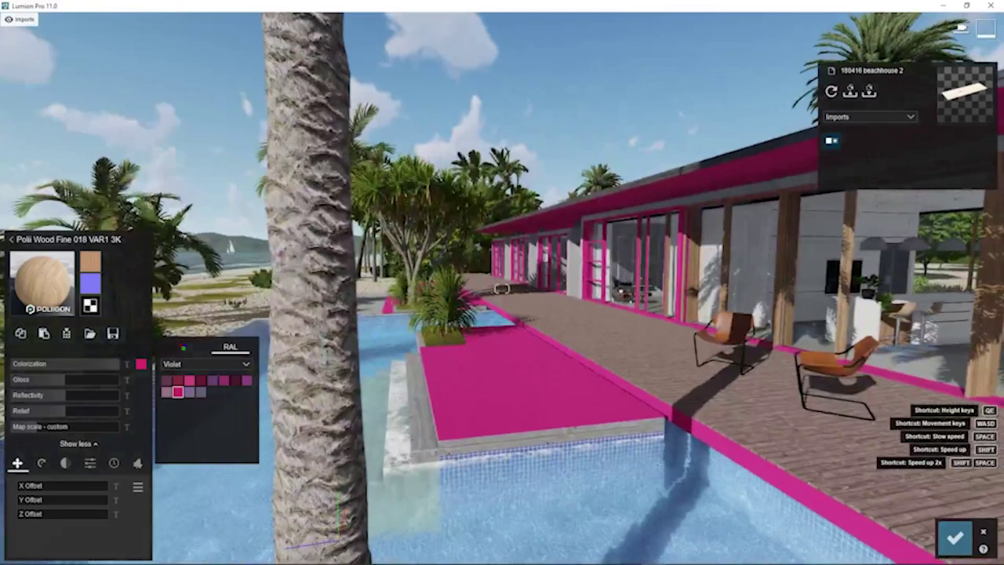
key("w")
key("s")
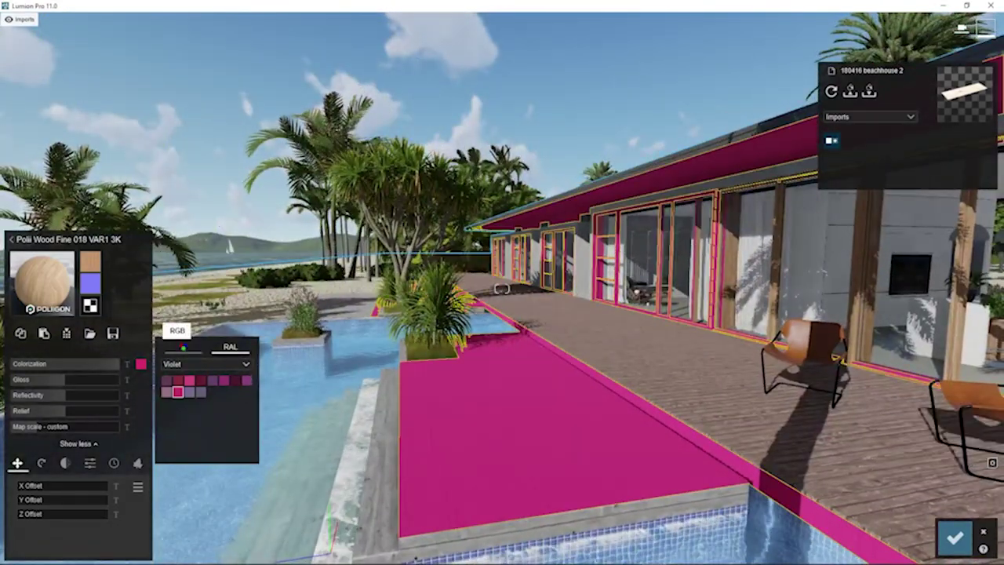
left_click(182, 346)
left_click(196, 508)
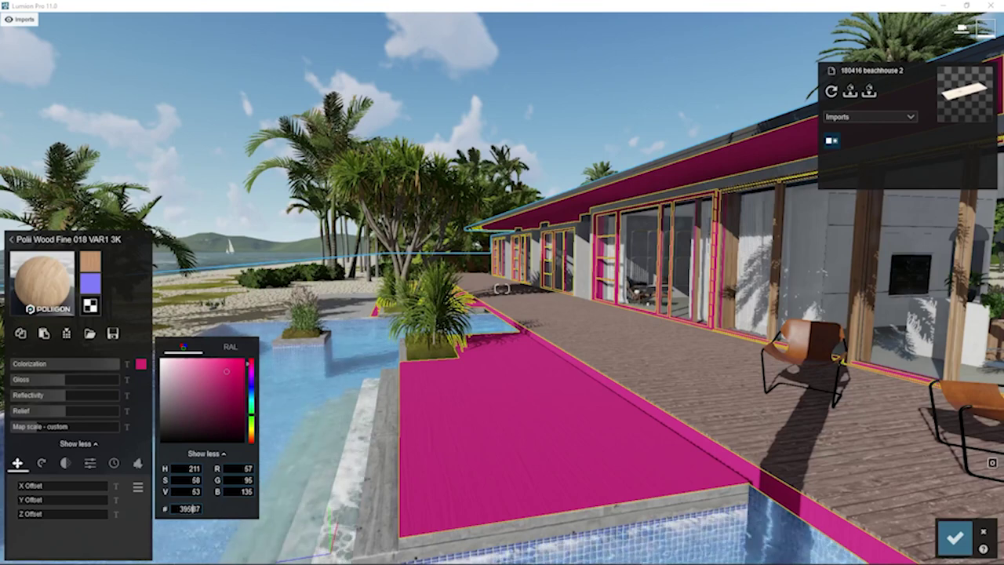
key("Escape")
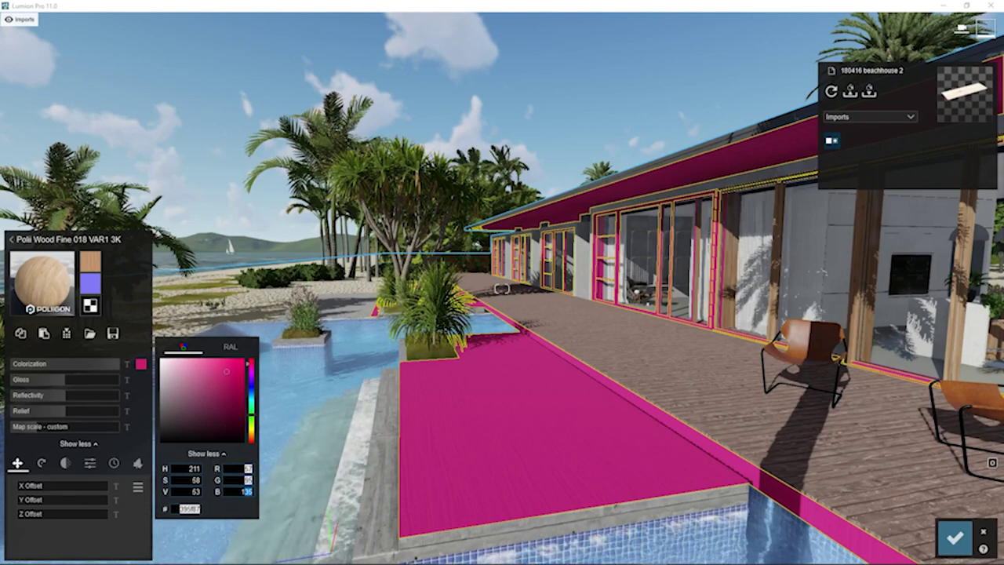
left_click(141, 364)
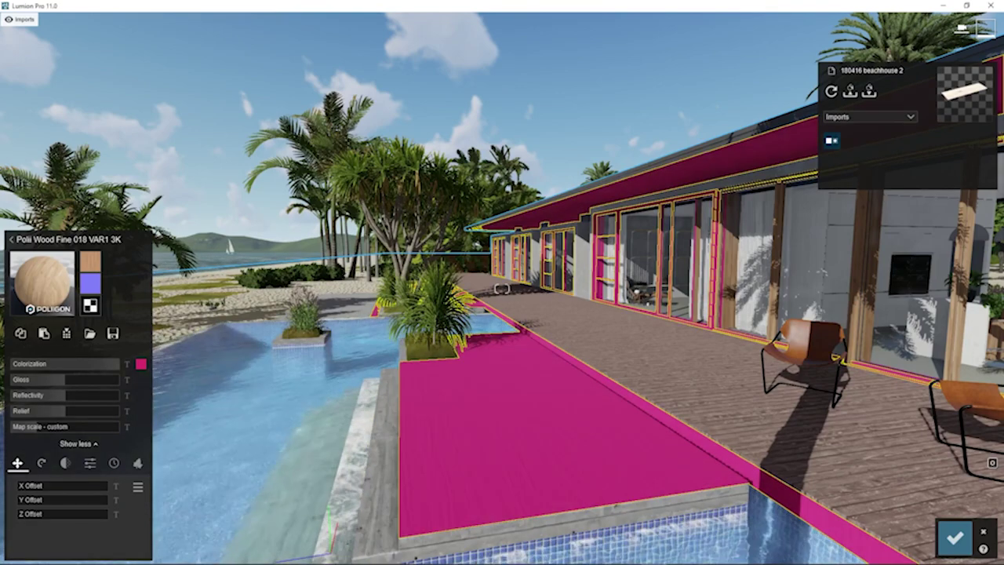
left_click(141, 364)
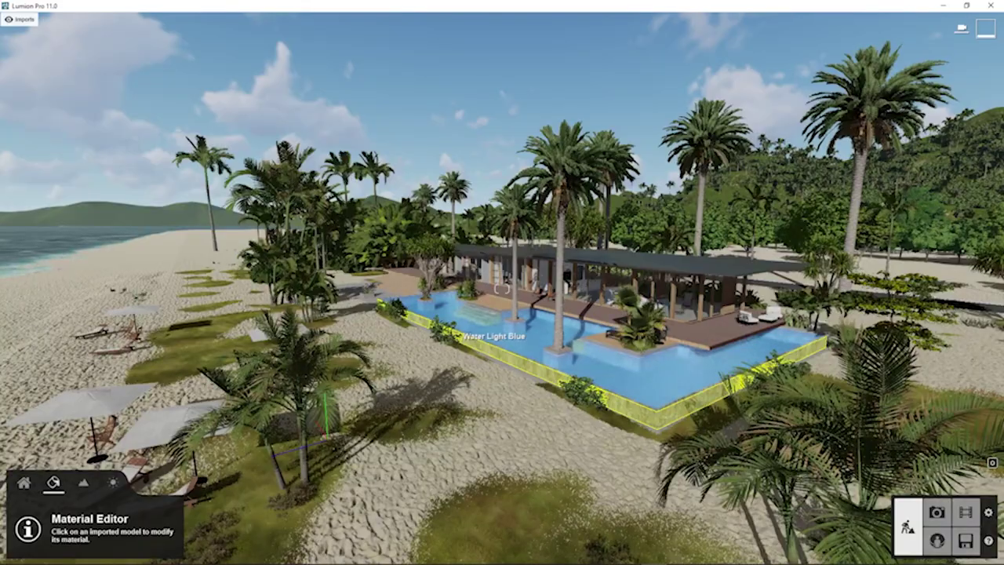
Frame a raised view of the beach house and pool in Photo mode and store it in photo slot 11.
key("d")
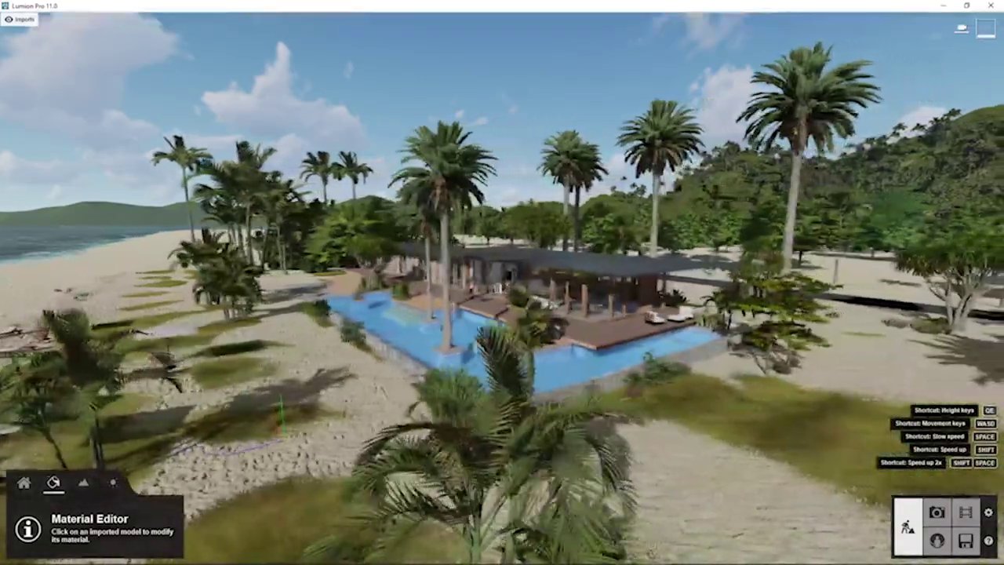
mouse_move(326, 436)
right_mouse_down()
mouse_move(400, 358)
mouse_move(334, 447)
right_mouse_up()
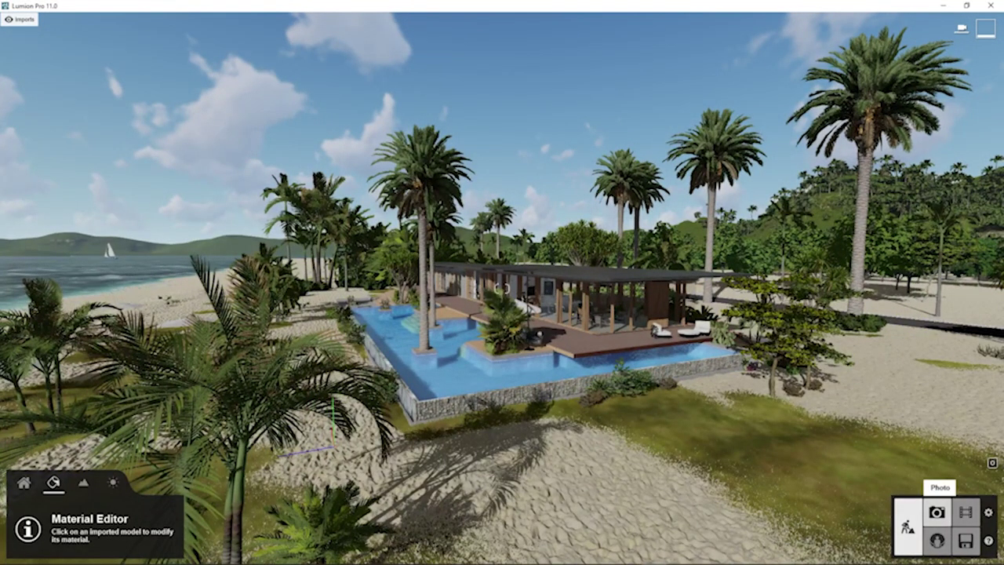
left_click(937, 511)
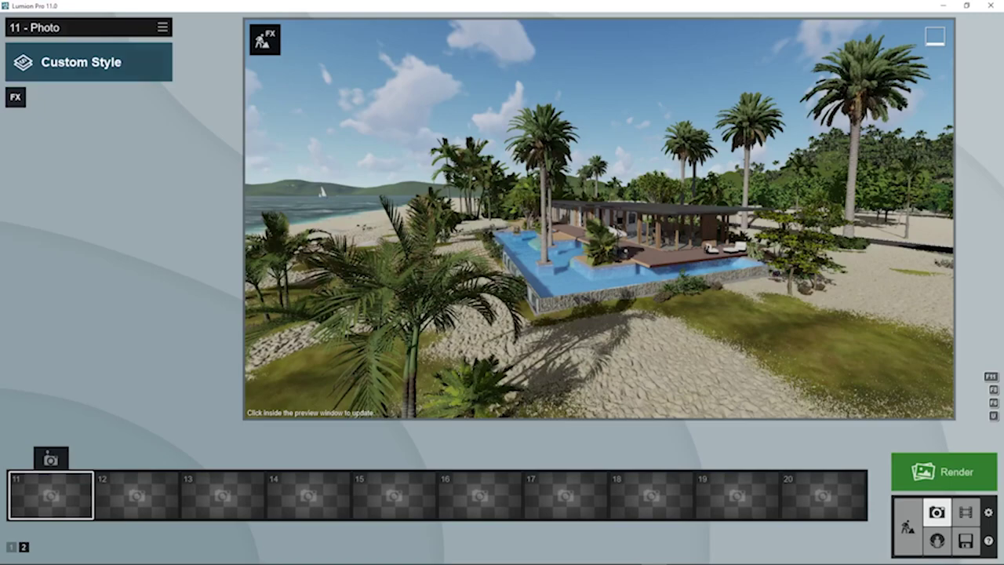
key("a")
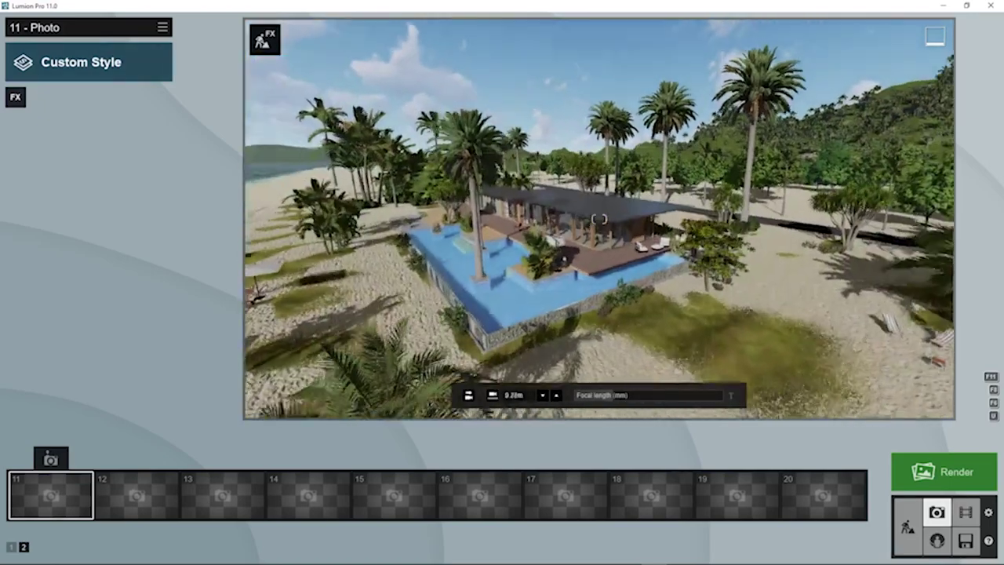
left_click(50, 459)
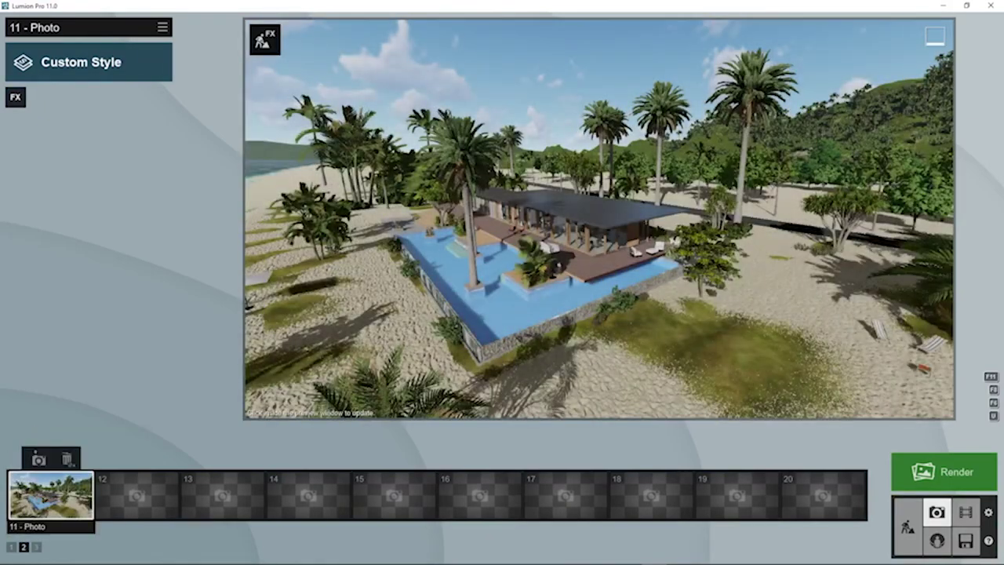
Add the Orthographic View camera effect to photo 11 and enable it.
left_click(15, 97)
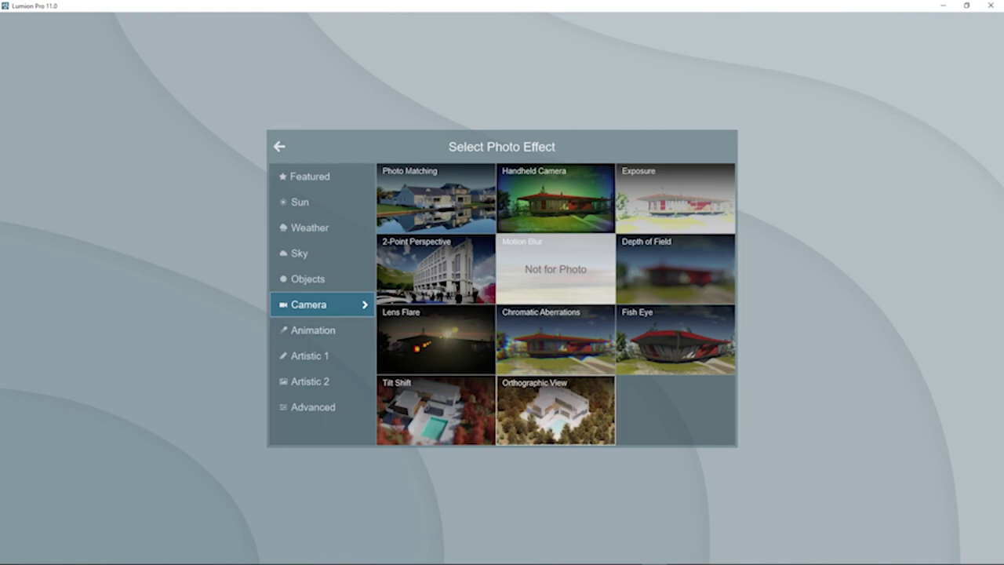
left_click(556, 410)
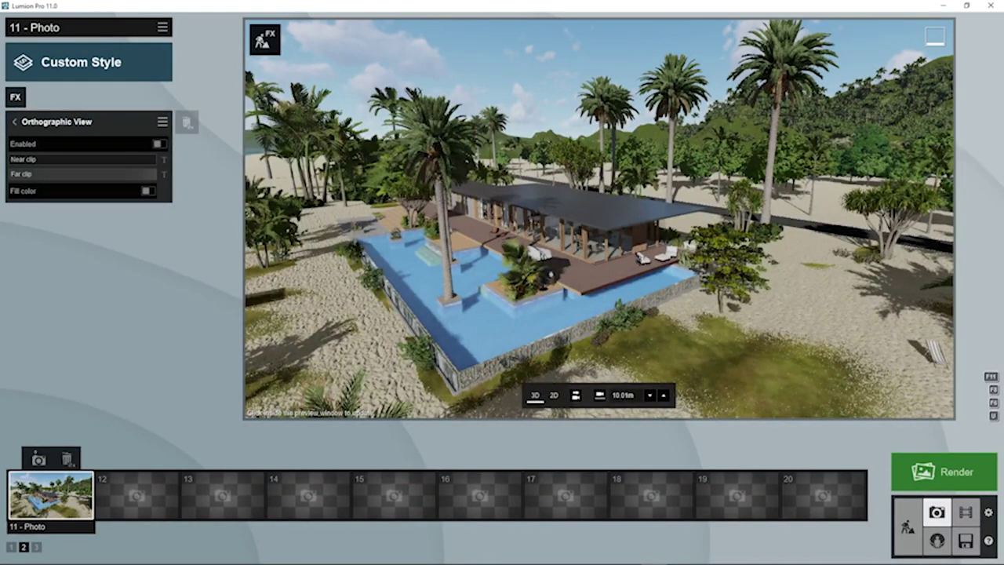
left_click(158, 144)
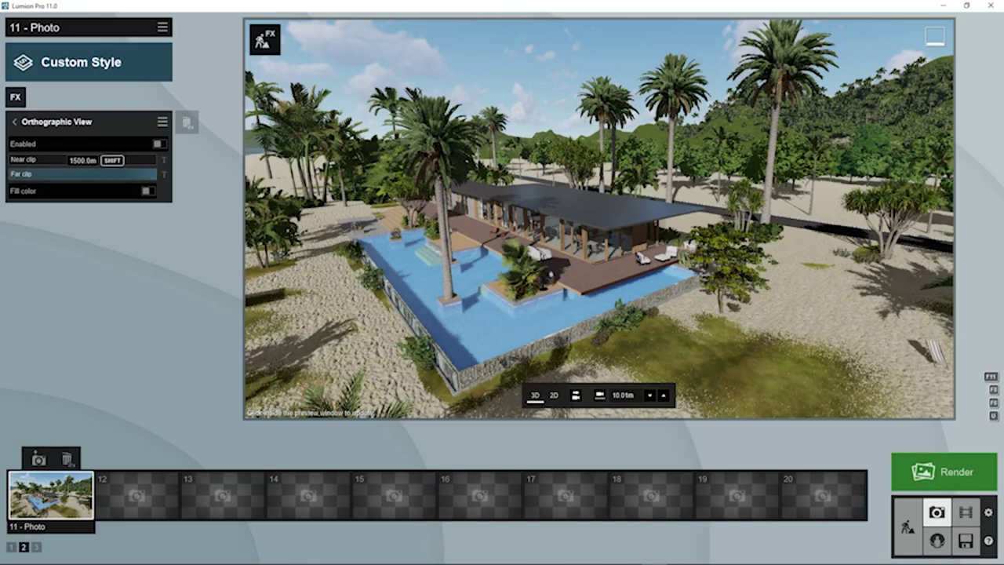
left_click(148, 191)
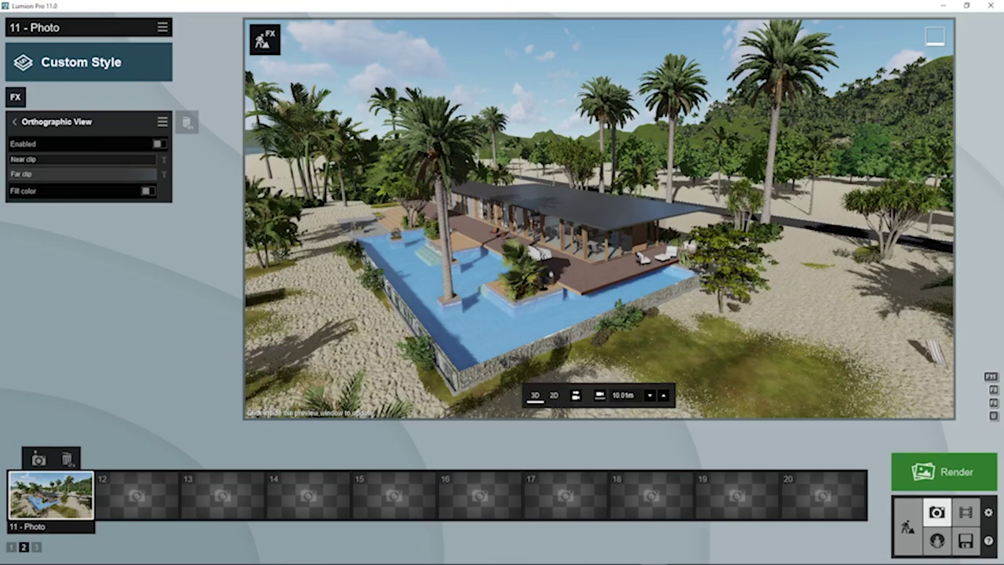
left_click(159, 143)
Turn the orthographic view into a level elevation of the house with heading -180° and pitch 0°, framed with the palms above.
right_click_drag(600, 219, 553, 263)
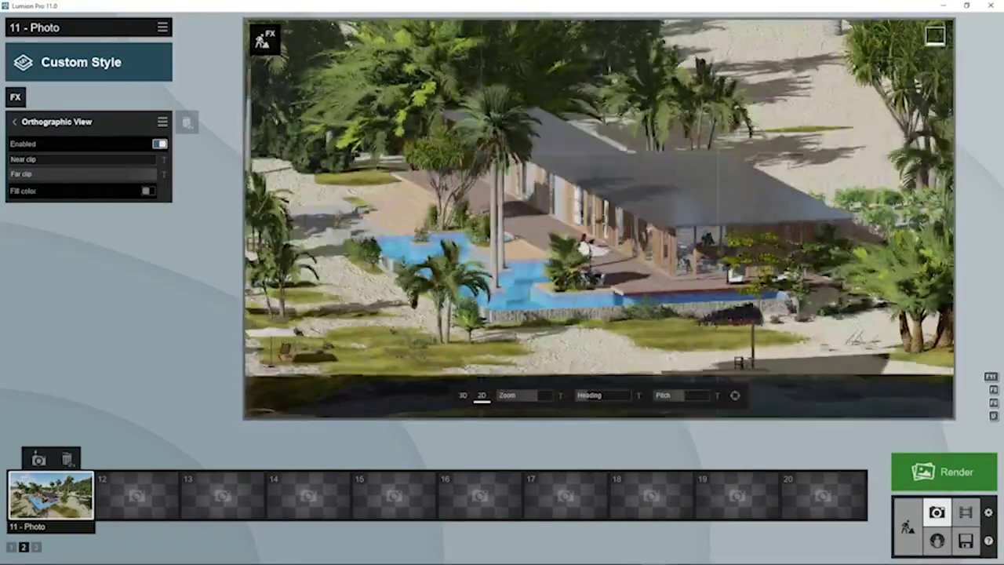
key("a")
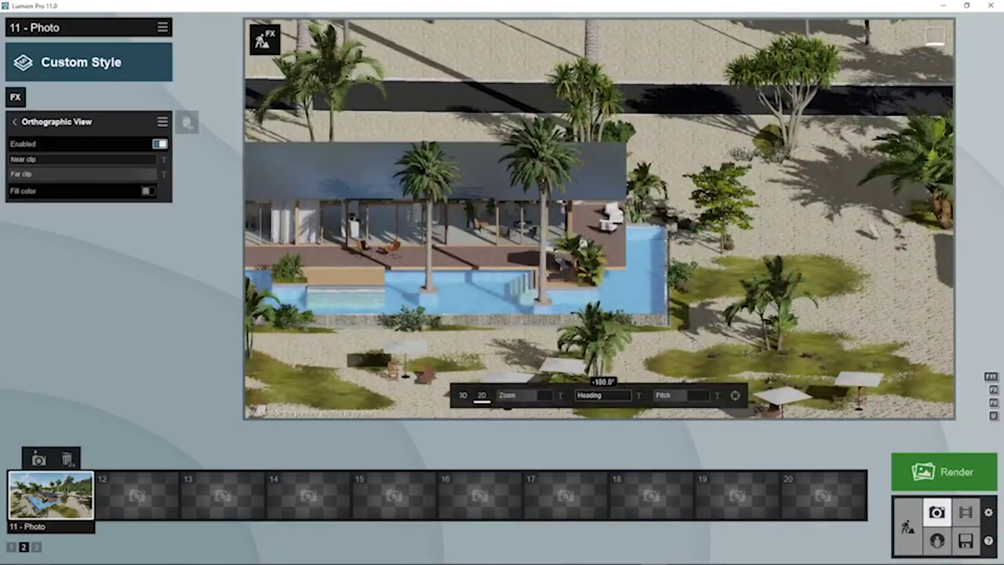
key("a")
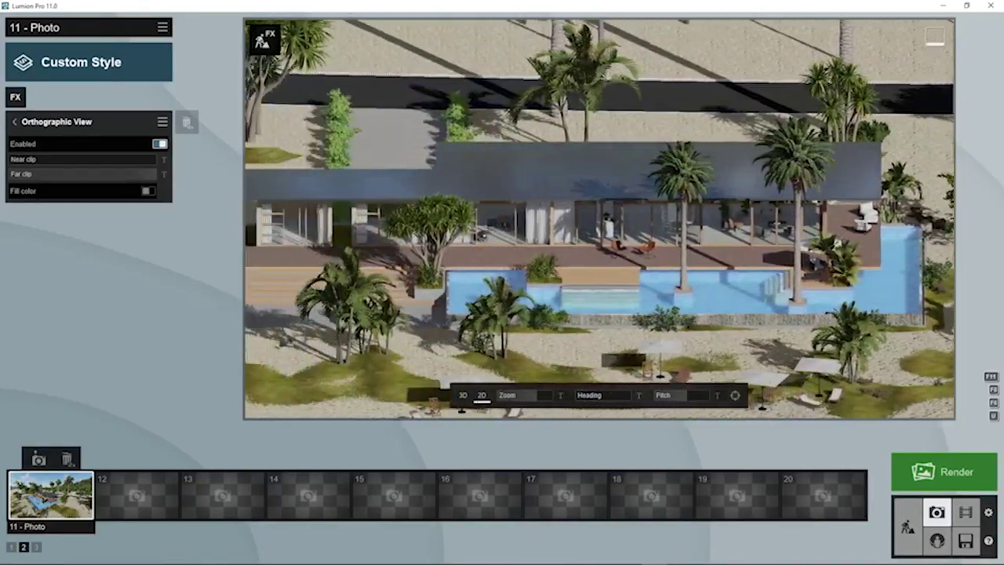
left_click_drag(687, 395, 682, 396)
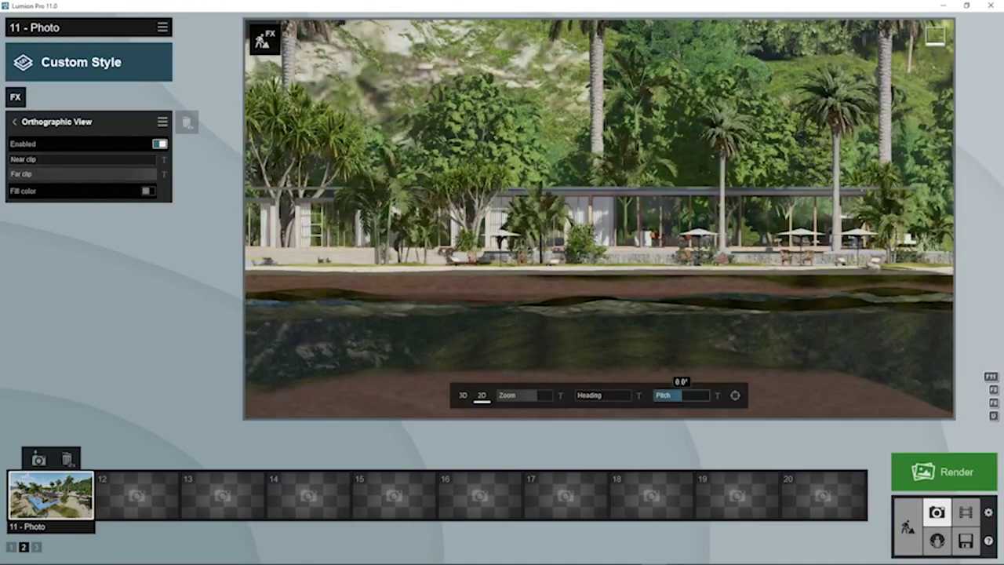
key("q")
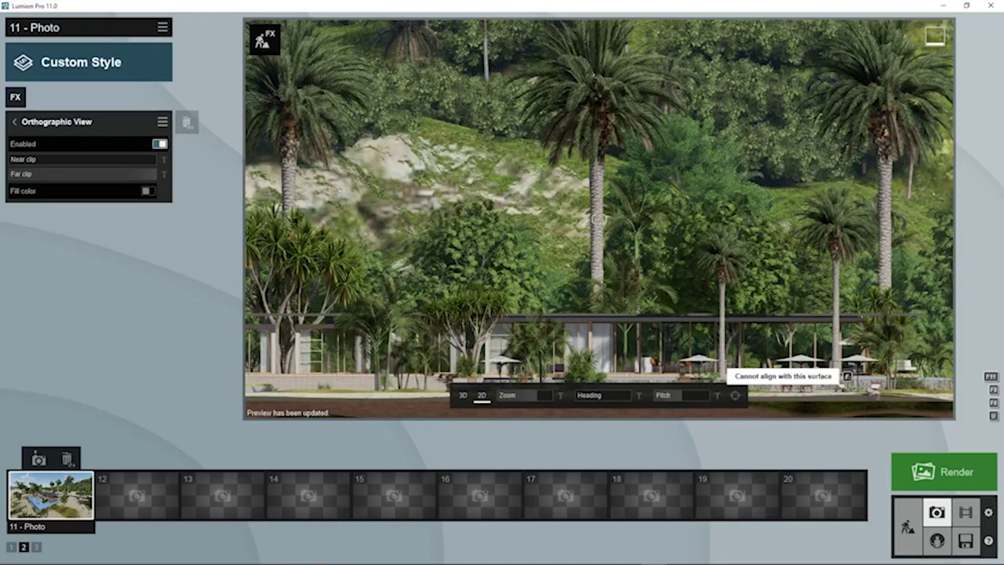
key("a")
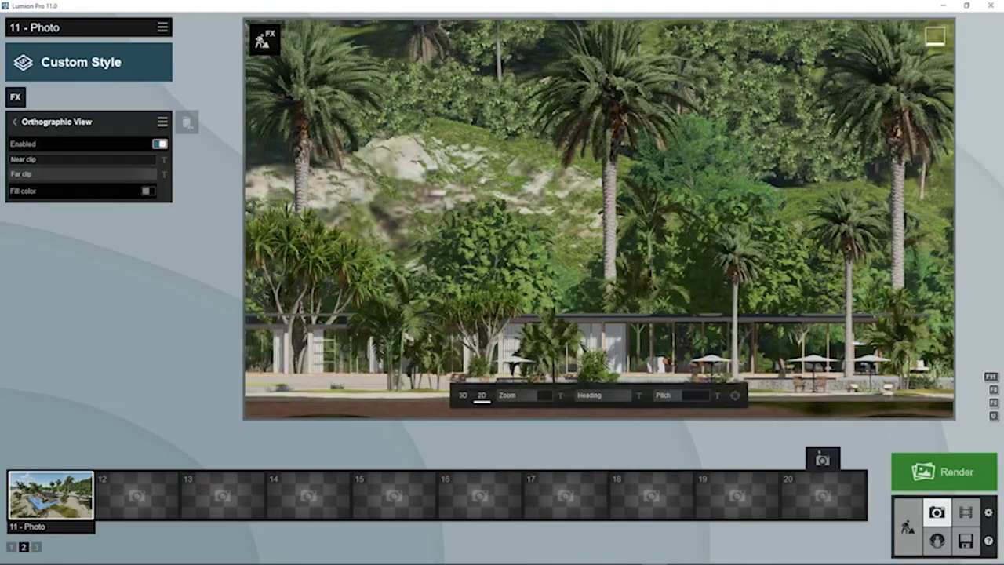
key("s")
key("q")
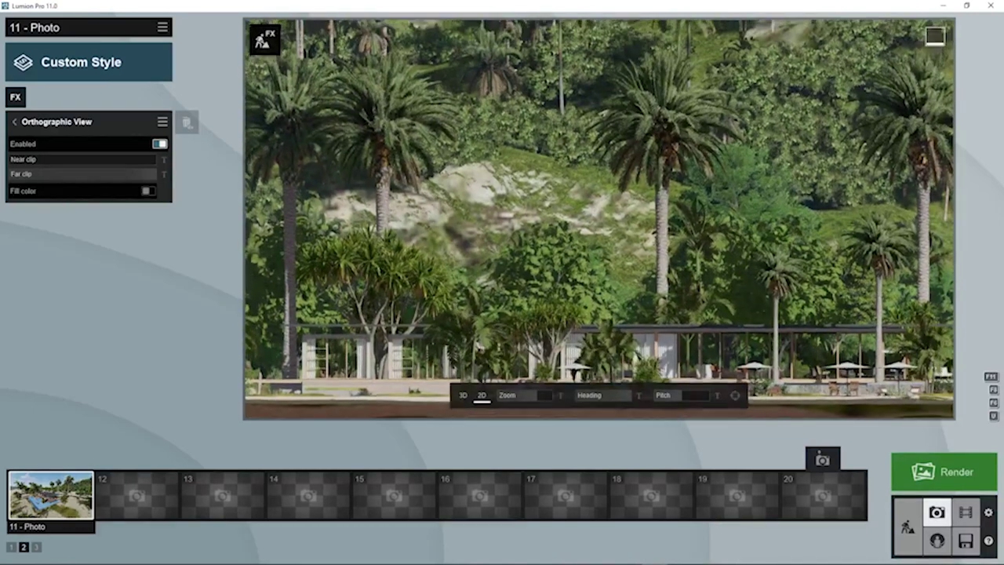
Cut away the foreground with a Near clip of about 26 m and reduce the Far clip to remove the hills behind the house.
mouse_move(78, 159)
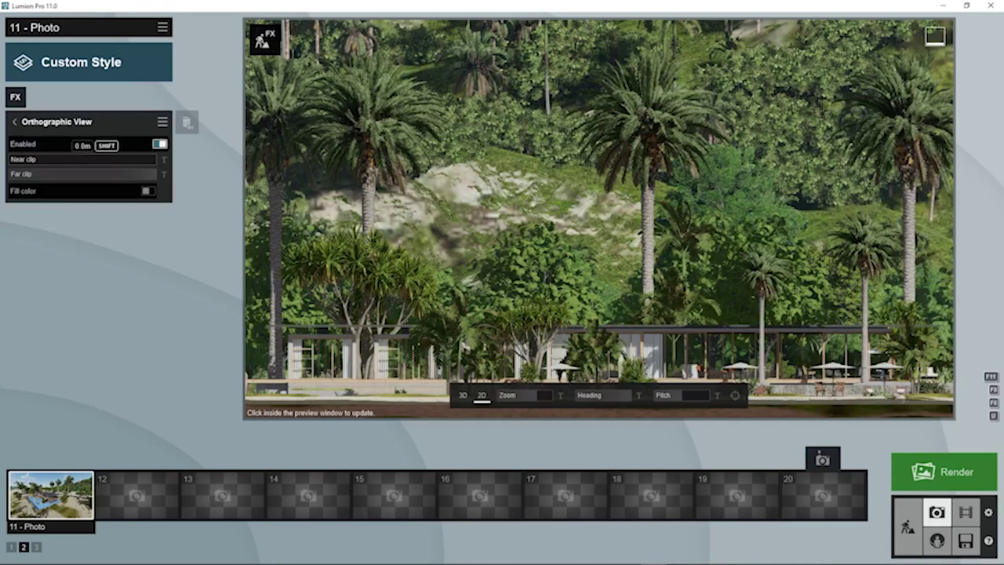
left_click_drag(11, 159, 49, 159)
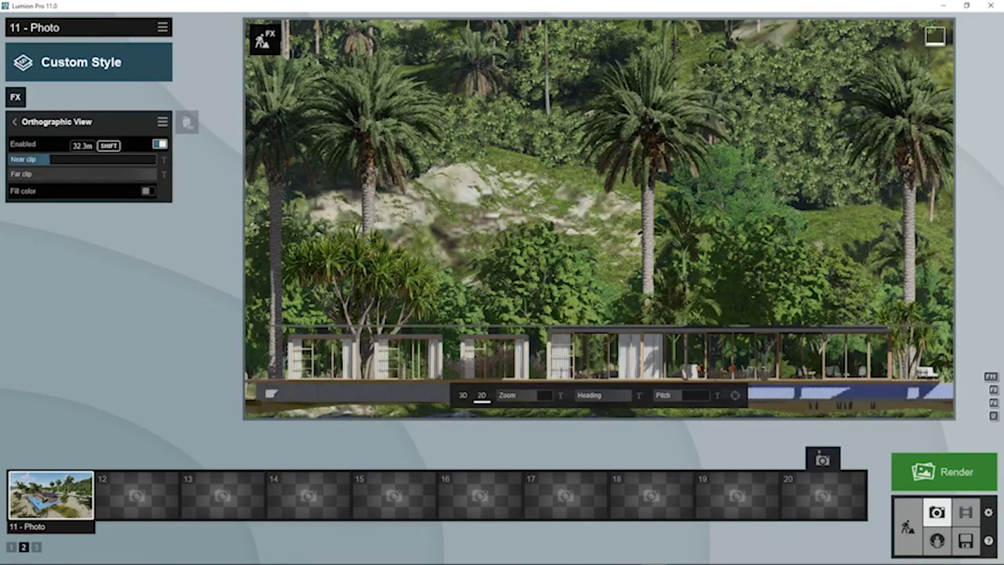
left_click_drag(50, 159, 49, 159)
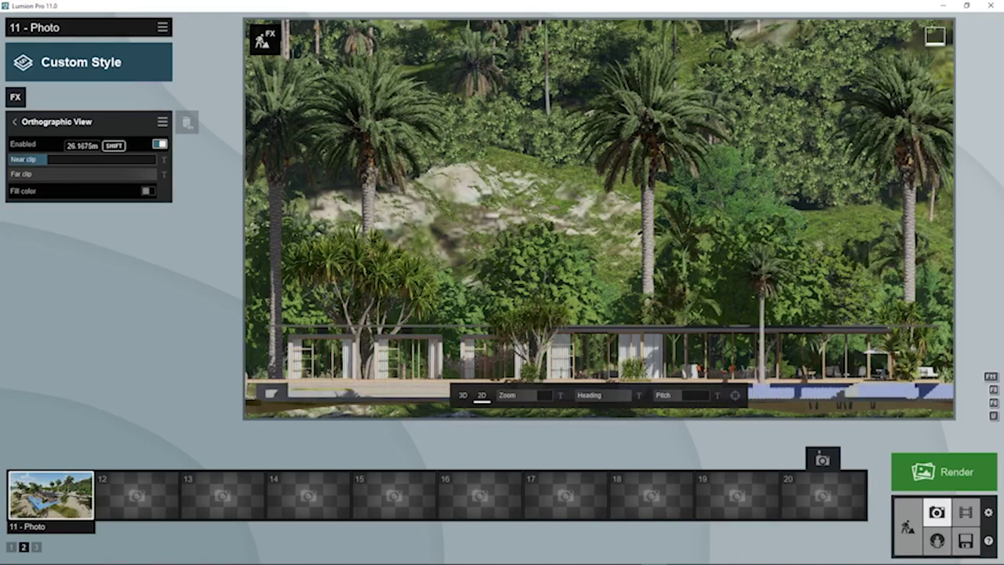
left_click_drag(155, 173, 61, 174)
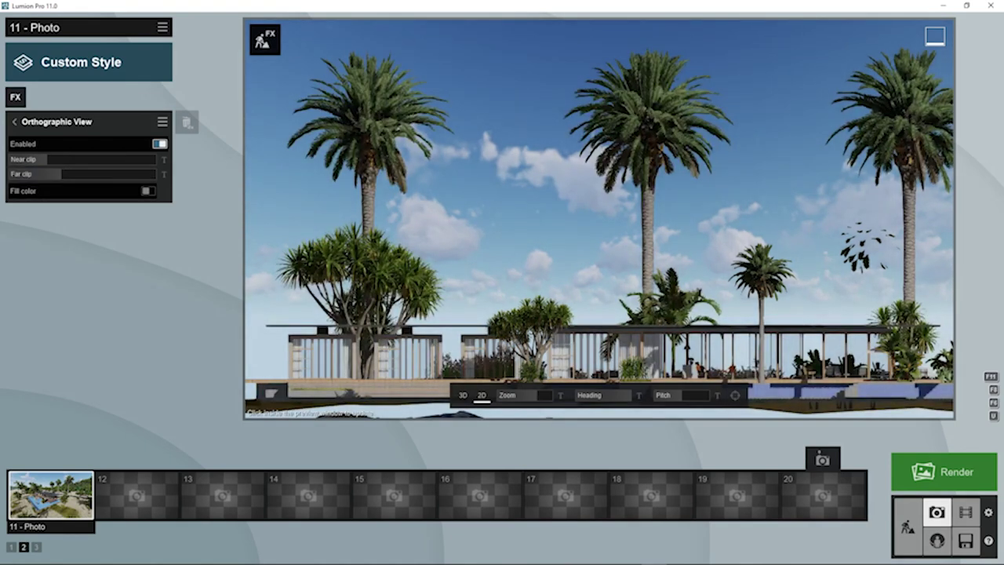
left_click_drag(47, 159, 55, 159)
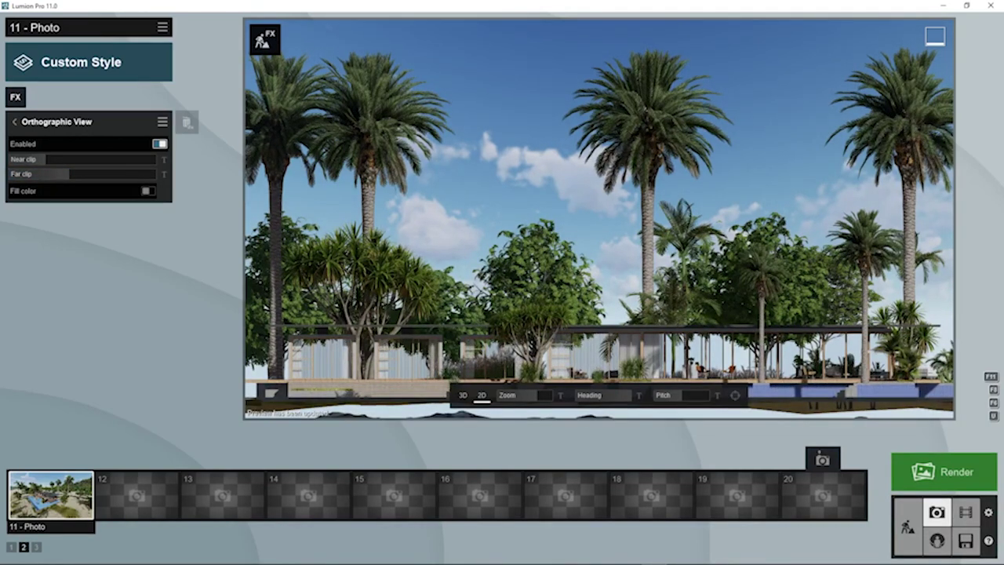
key("q")
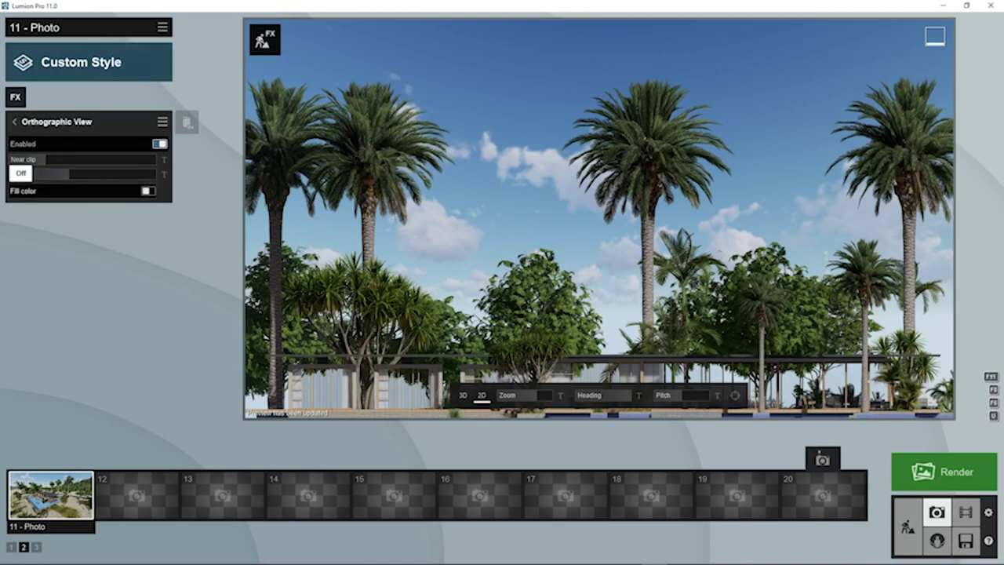
Turn on the Orthographic View's fill color and make the background white.
left_click(149, 191)
mouse_move(210, 229)
left_mouse_down()
mouse_move(220, 251)
mouse_move(263, 190)
mouse_move(205, 223)
mouse_move(236, 265)
mouse_move(179, 270)
left_mouse_up()
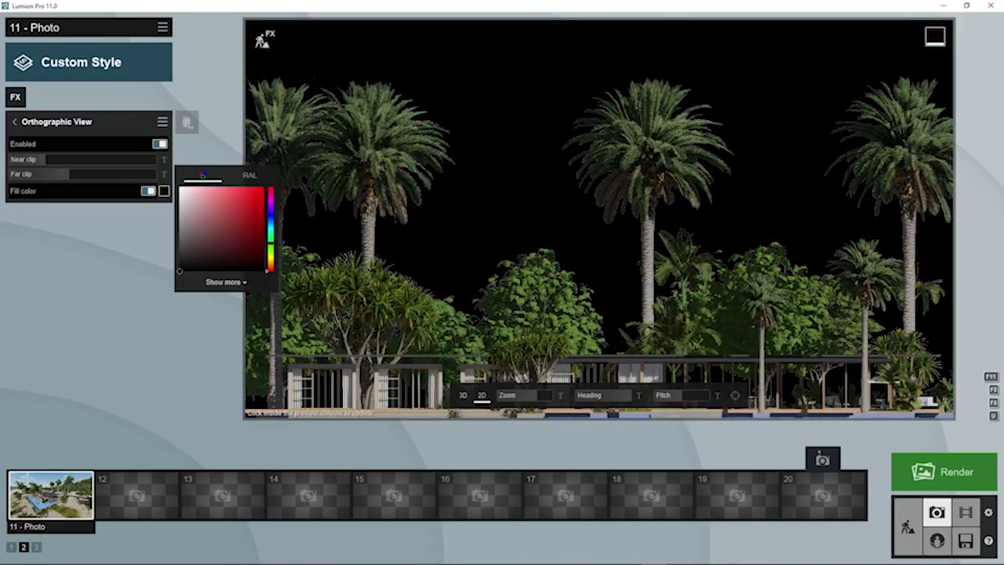
left_click(271, 221)
mouse_move(228, 221)
left_mouse_down()
mouse_move(264, 191)
mouse_move(270, 226)
mouse_move(179, 187)
mouse_move(180, 270)
mouse_move(180, 187)
left_mouse_up()
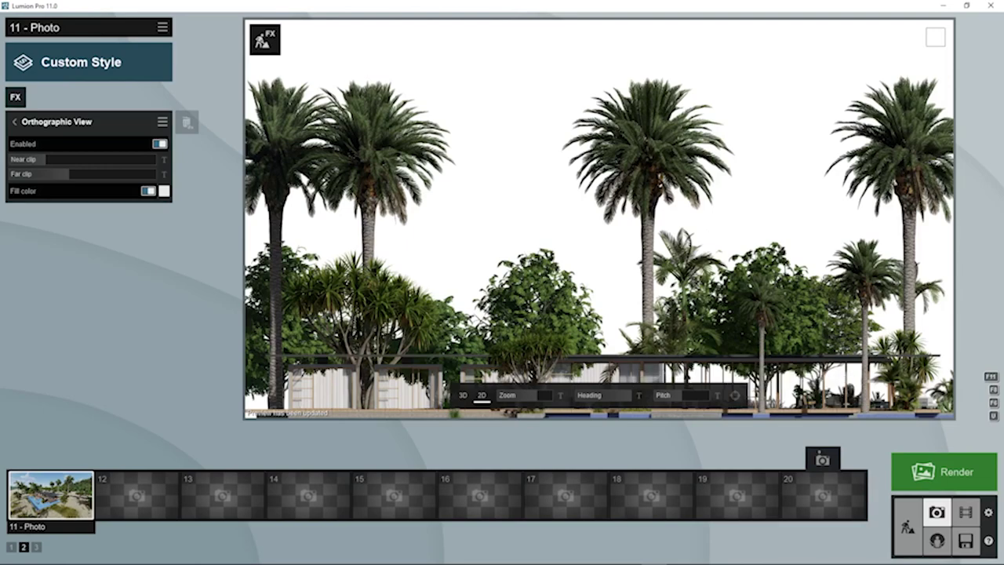
Switch orthographic projection off and back on from a raised viewpoint, and set the angled view's heading to -45°.
left_click_drag(683, 395, 698, 396)
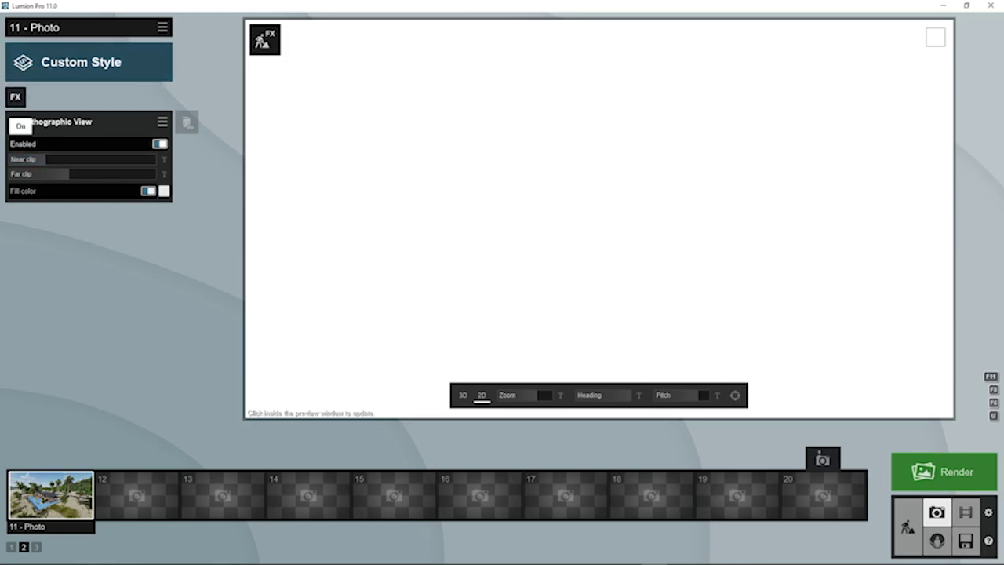
left_click(160, 144)
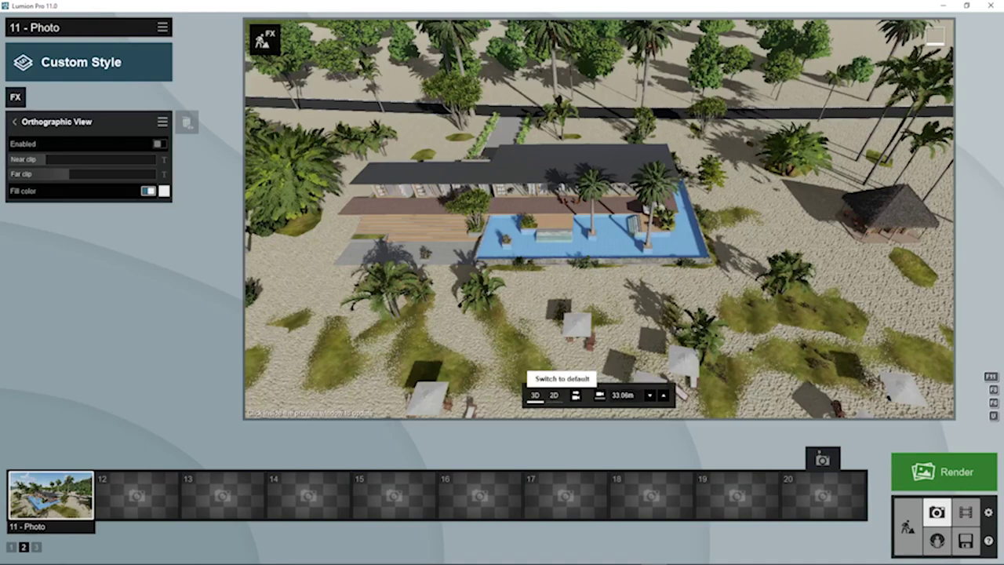
left_click(554, 394)
right_click_drag(599, 235, 553, 218)
left_click_drag(604, 395, 597, 396)
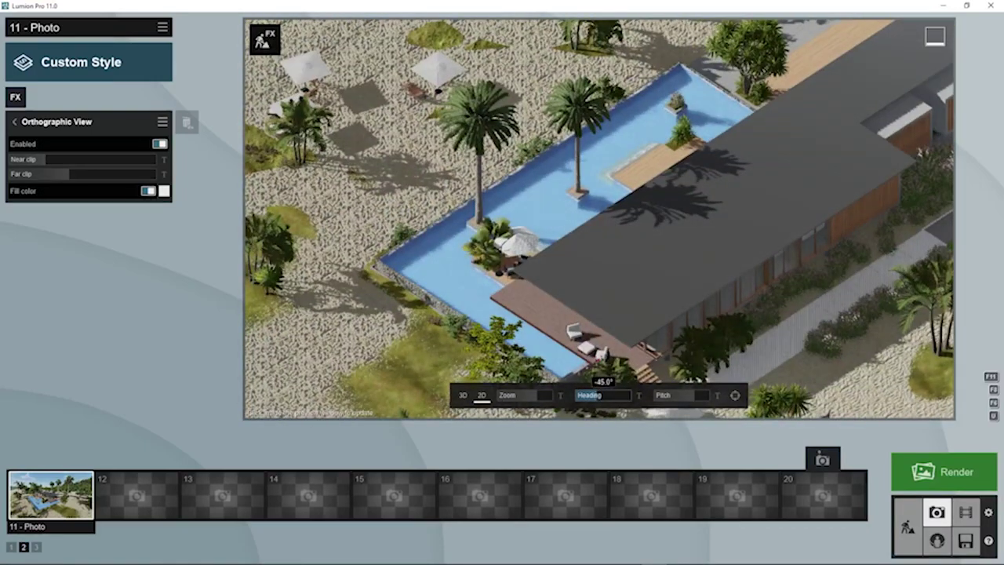
Pitch the view straight down with heading -90° and zoom out to a plan showing the whole house, pool, road and shoreline.
left_click_drag(690, 396, 716, 396)
left_click_drag(597, 395, 589, 395)
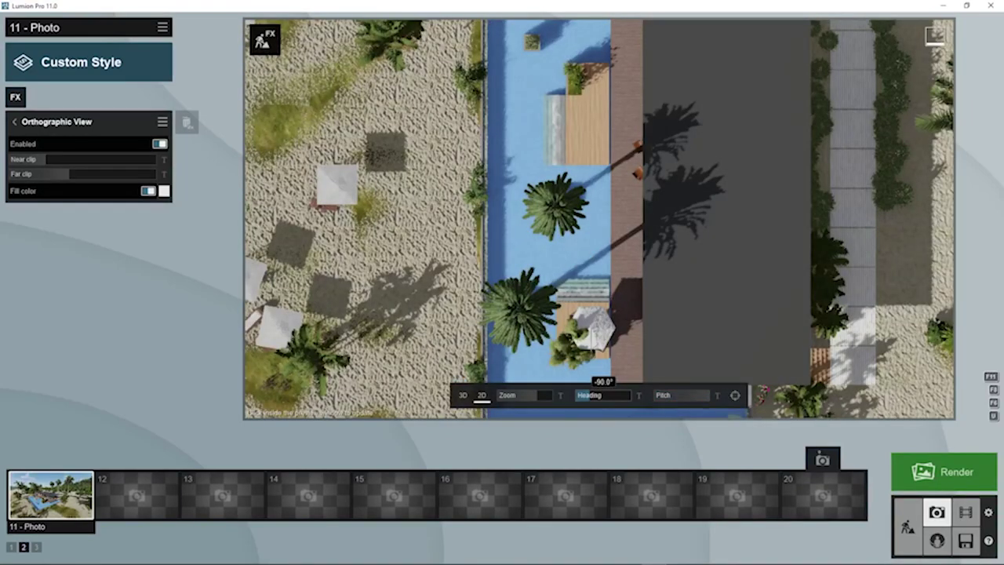
scroll(600, 220, "down", 3)
key("w")
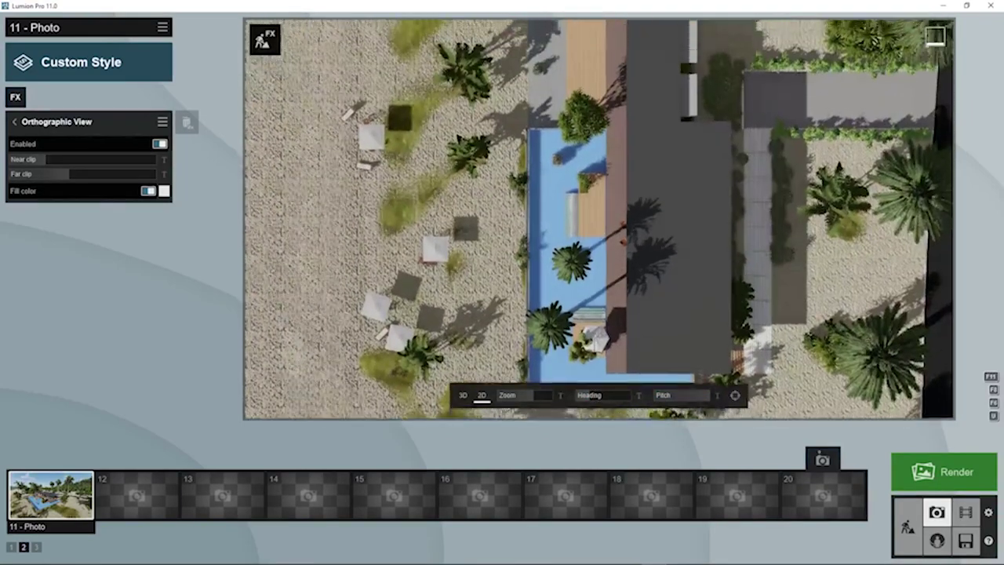
scroll(600, 220, "down", 4)
key("w")
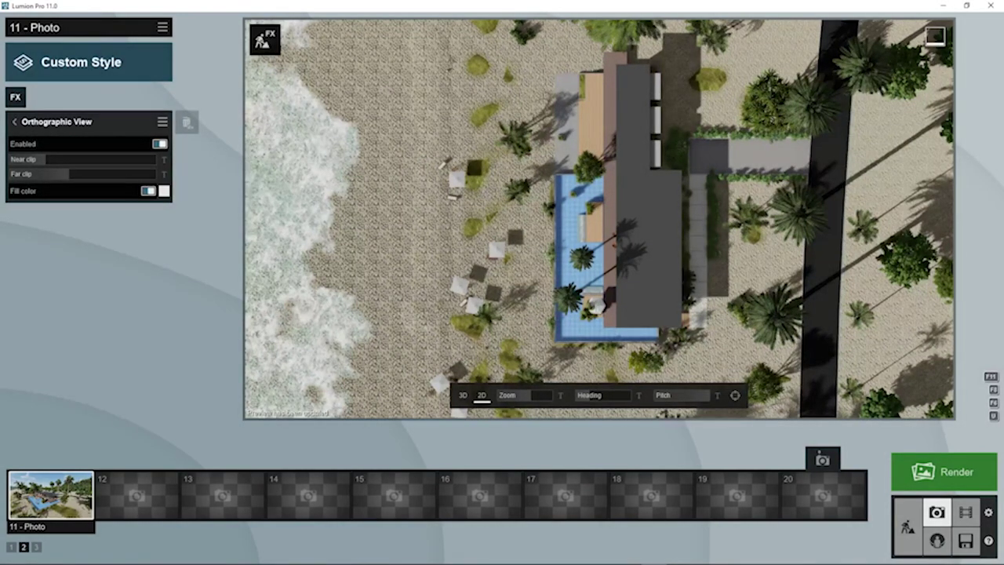
Add the advanced Shadow effect to photo 11 and try lower Sun shadow range settings on the plan view.
left_click(14, 122)
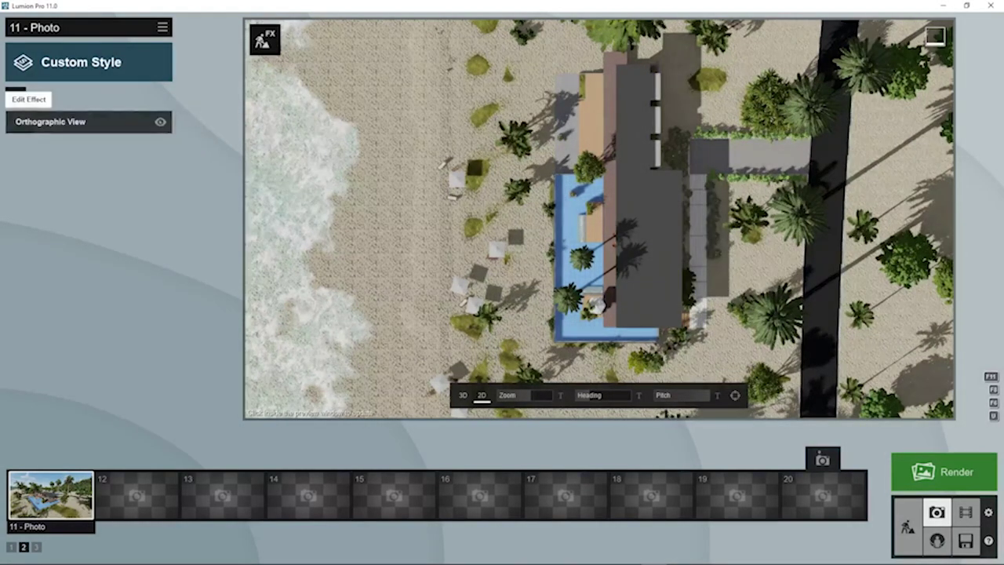
left_click(16, 96)
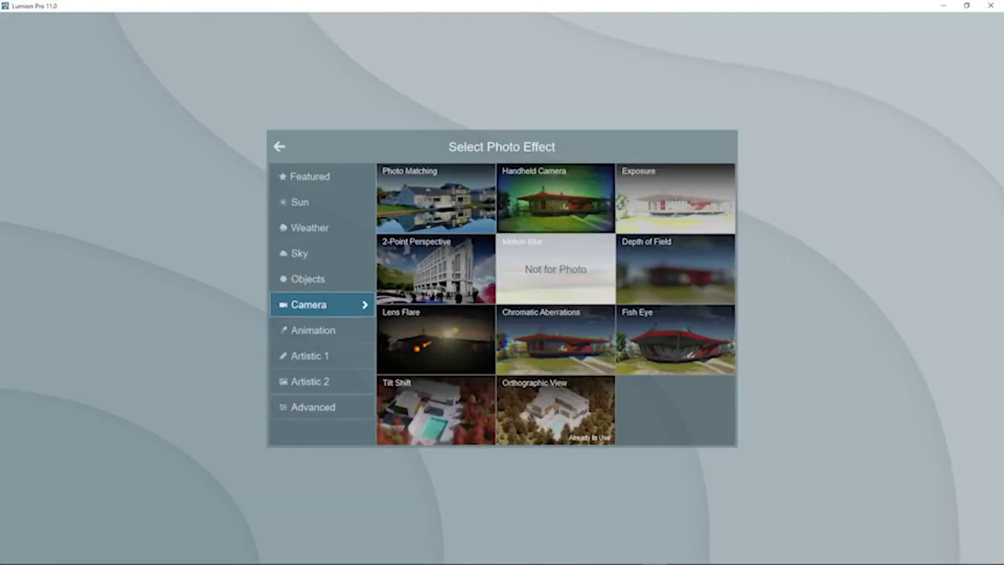
left_click(321, 407)
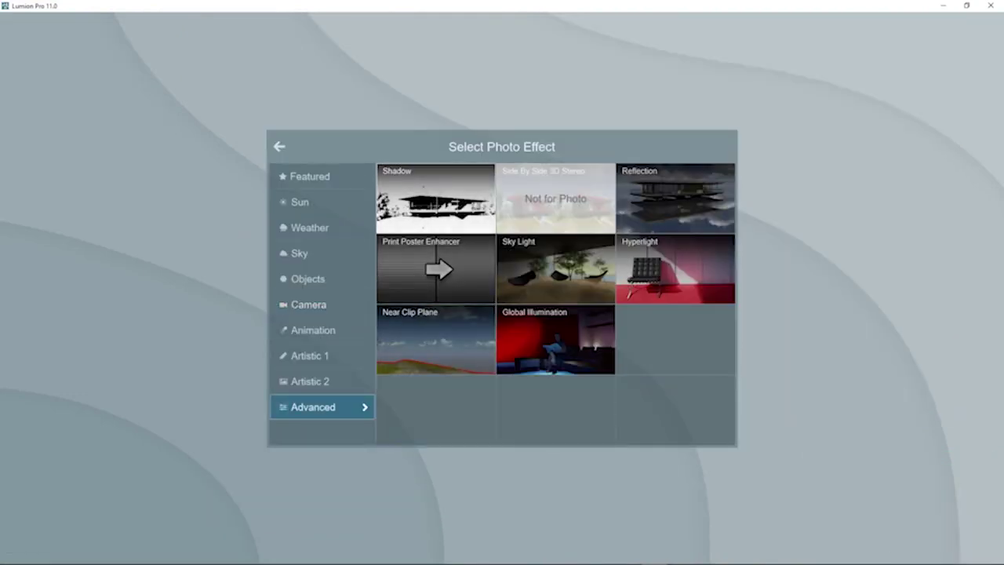
left_click(436, 198)
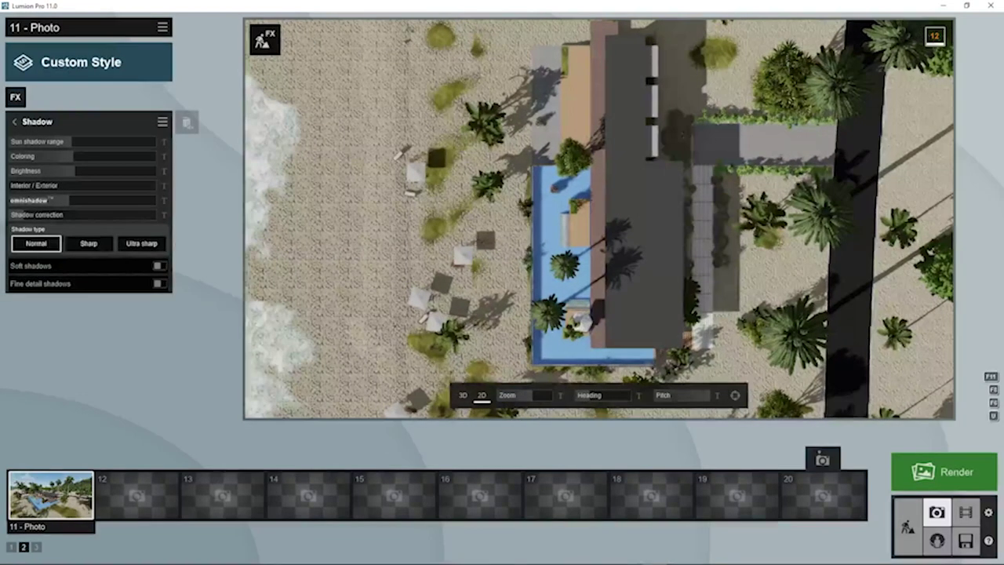
left_click_drag(72, 142, 28, 141)
mouse_move(34, 142)
left_mouse_down()
mouse_move(109, 142)
mouse_move(21, 141)
mouse_move(74, 141)
mouse_move(43, 141)
left_mouse_up()
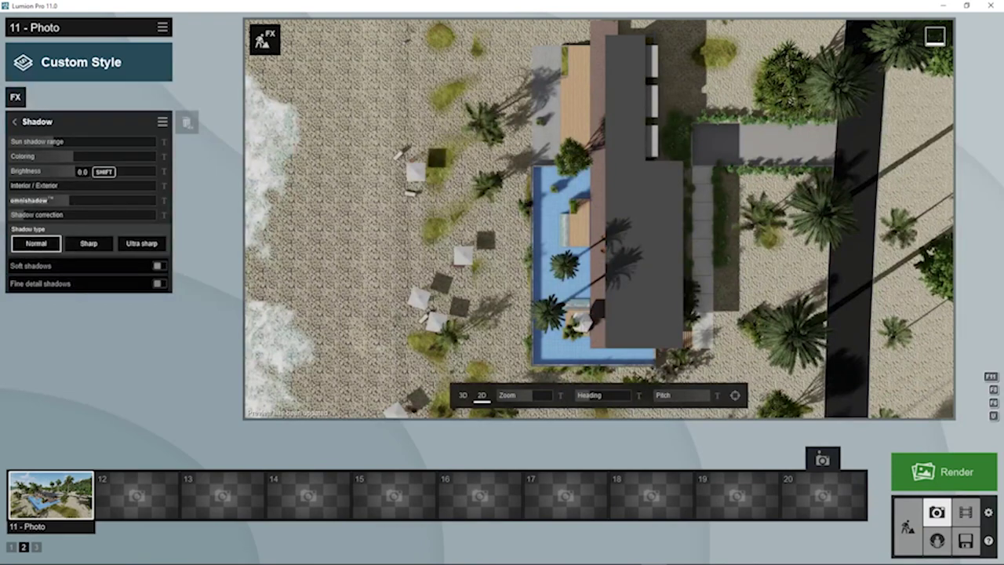
Switch to Movie mode and start recording a new camera clip in empty clip slot 7.
left_click(965, 512)
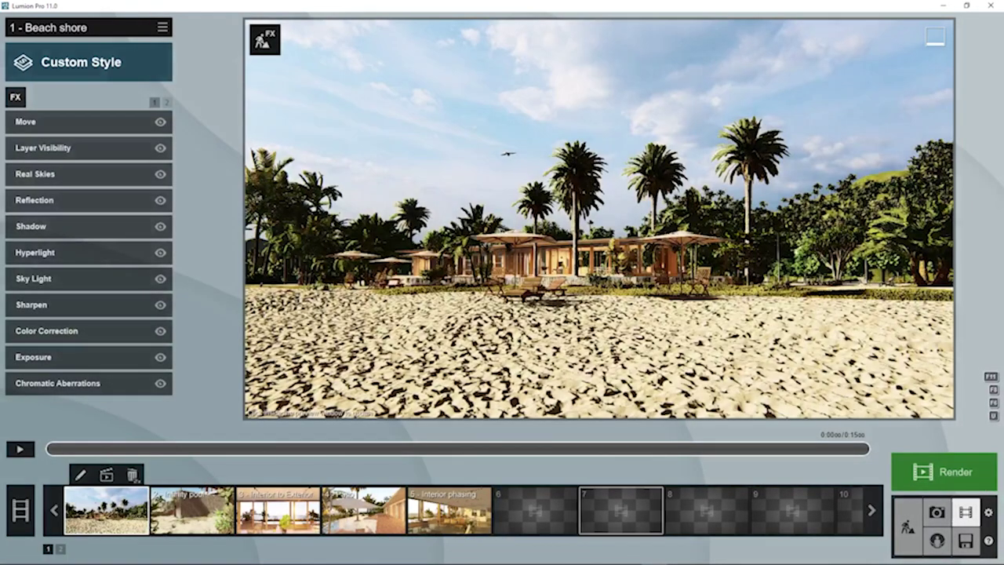
left_click(621, 511)
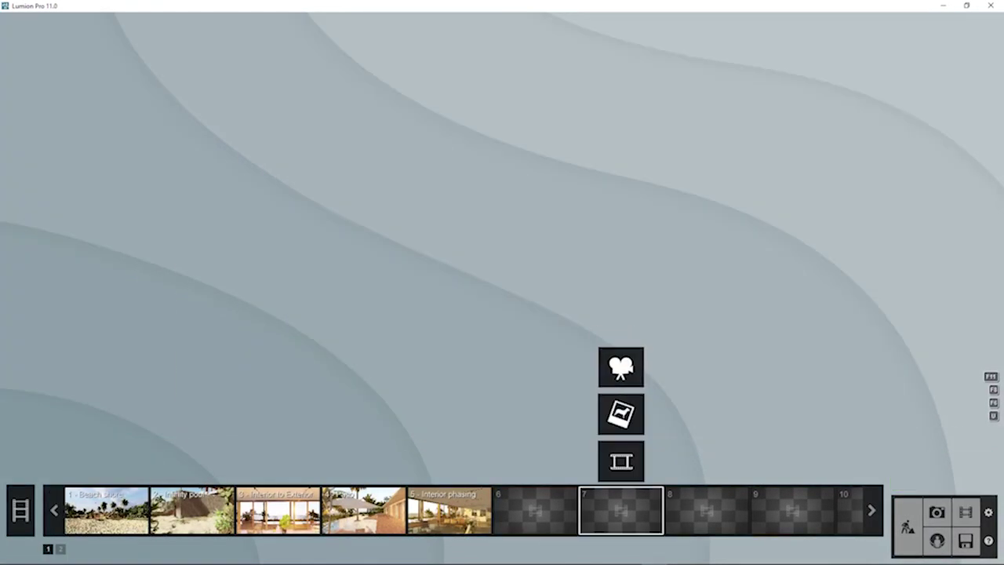
left_click(621, 367)
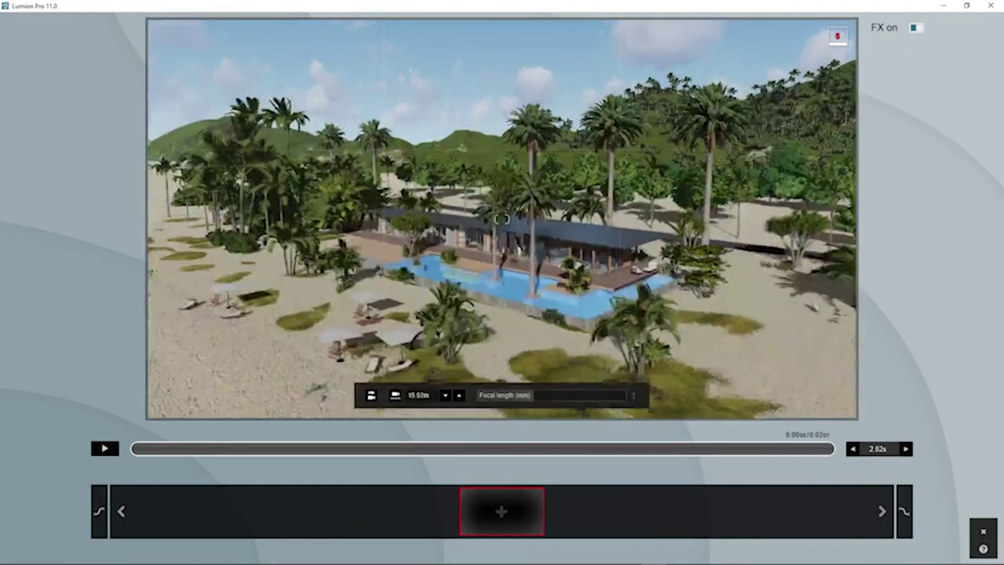
Frame a high aerial view of the beach house and surrounding beach and add it as the clip's first camera keyframe.
right_click_drag(503, 219, 502, 271)
key("q")
key("s")
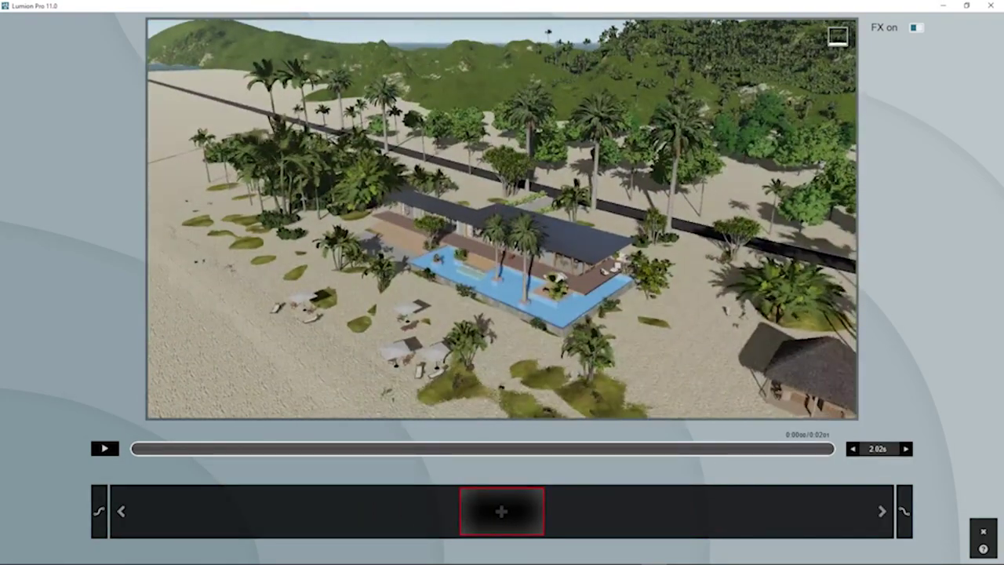
left_click(500, 511)
Frame an aerial view along the beach from the house's short end and add it as the second camera keyframe.
key("d")
right_click_drag(502, 219, 550, 229)
key("w")
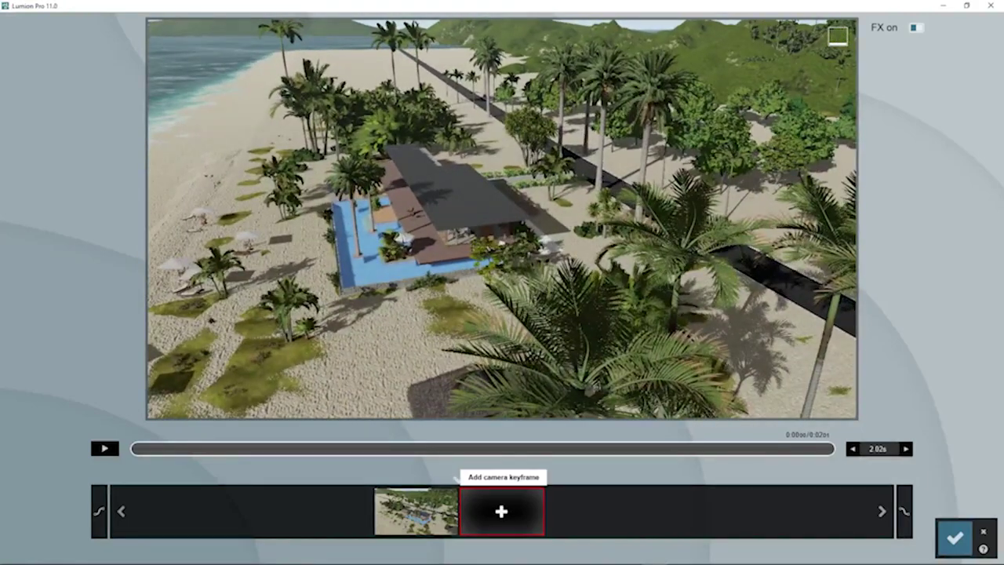
left_click(501, 511)
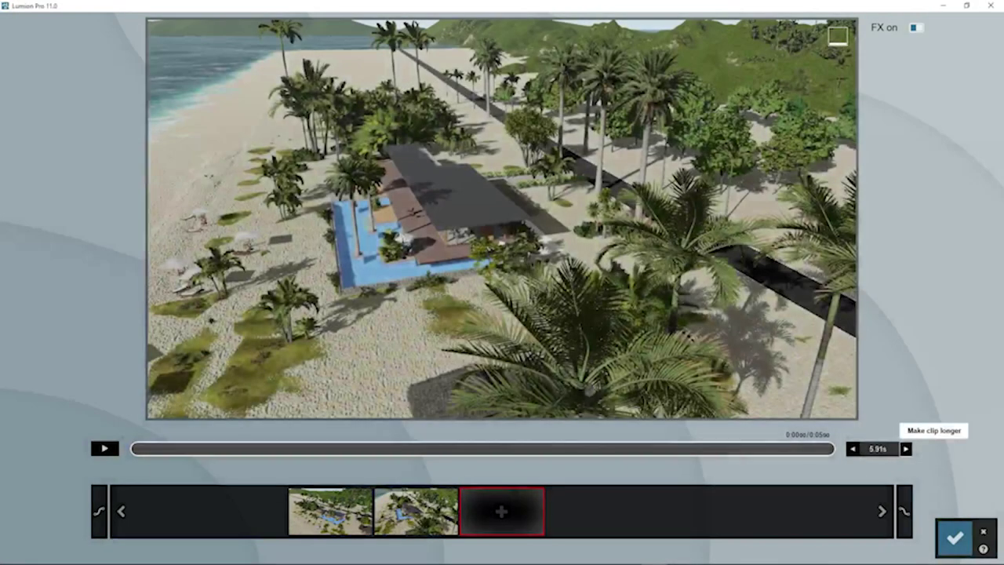
Lengthen the clip to 9.91 s, make the start of its camera movement linear and save the clip.
left_click(906, 449)
left_click(907, 449)
left_click(906, 449)
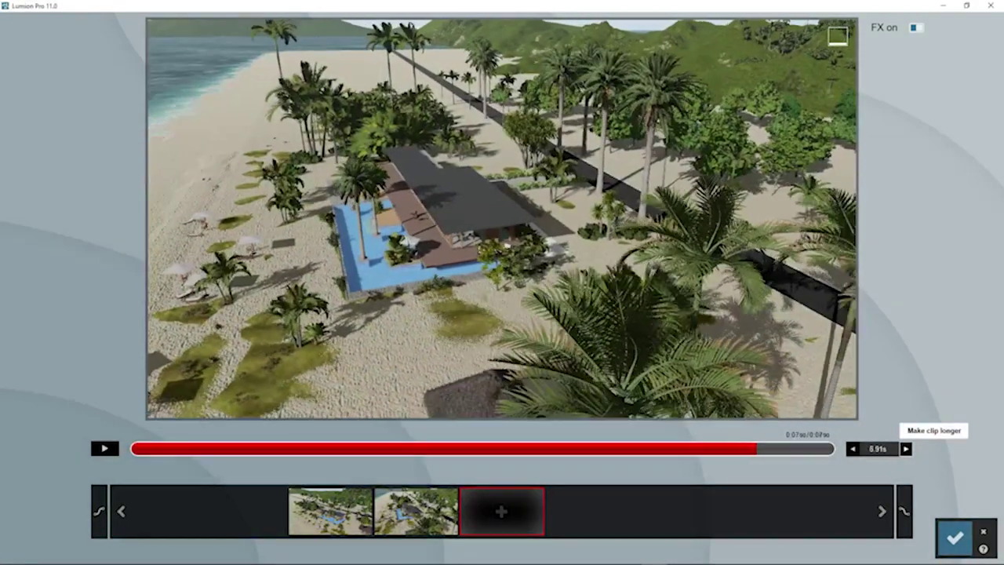
left_click(906, 449)
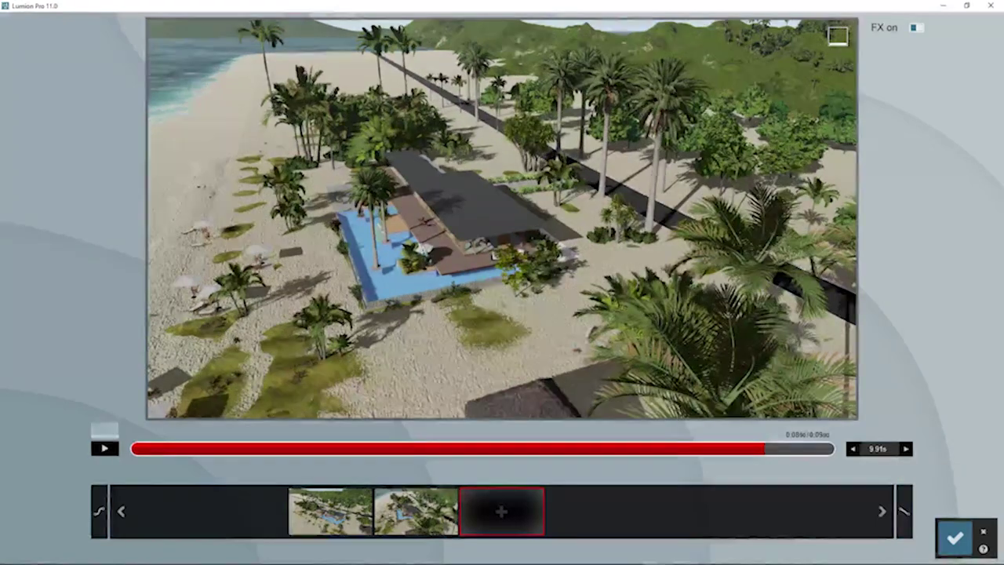
left_click(100, 510)
left_click(955, 538)
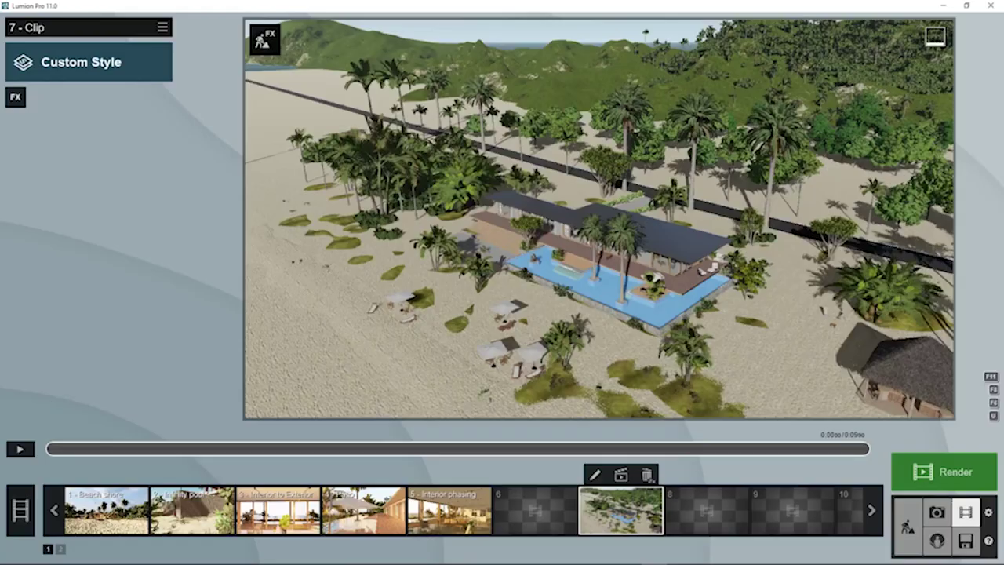
Add the Orthographic View camera effect to clip 7 and enable it.
left_click(15, 97)
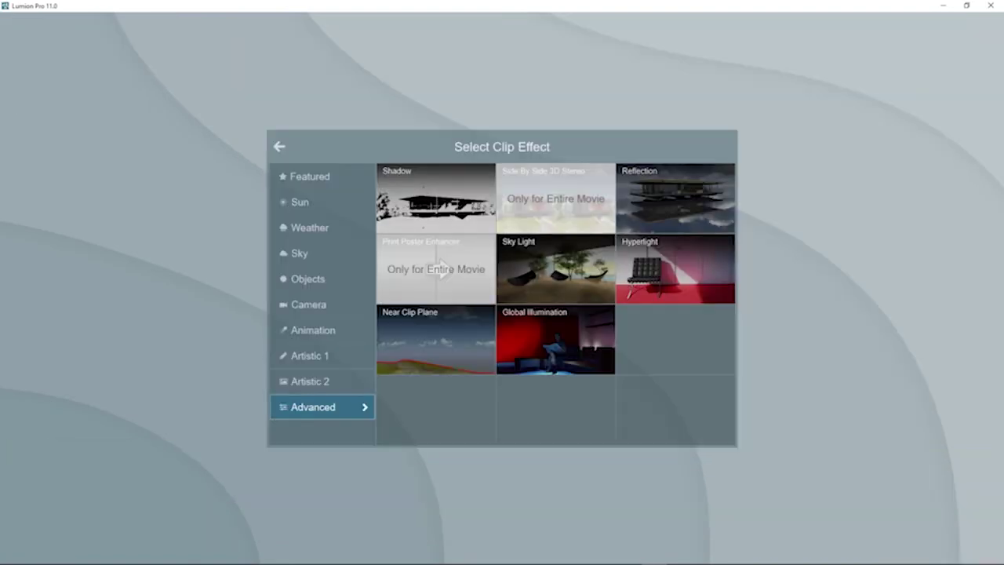
left_click(310, 355)
left_click(313, 330)
left_click(308, 304)
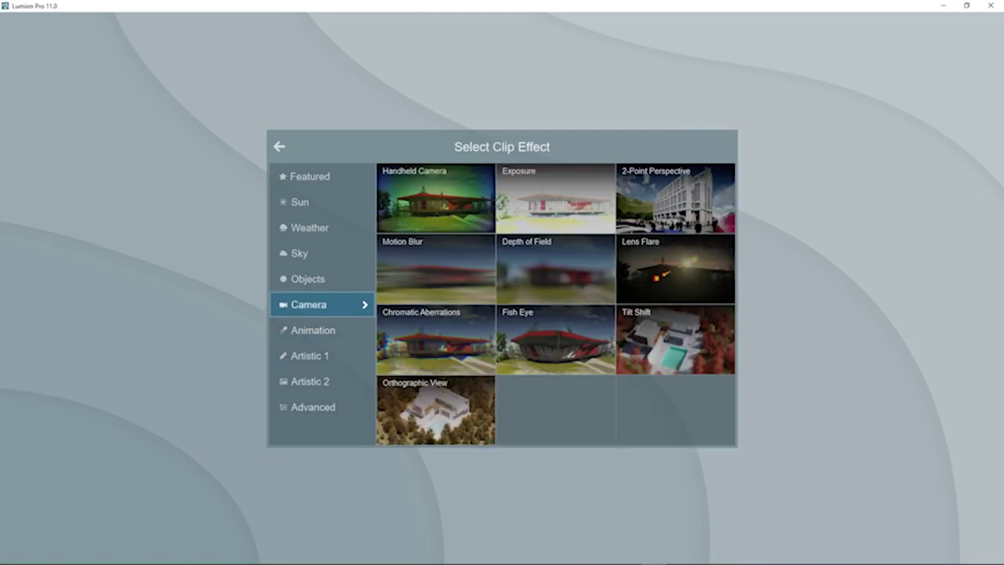
left_click(435, 410)
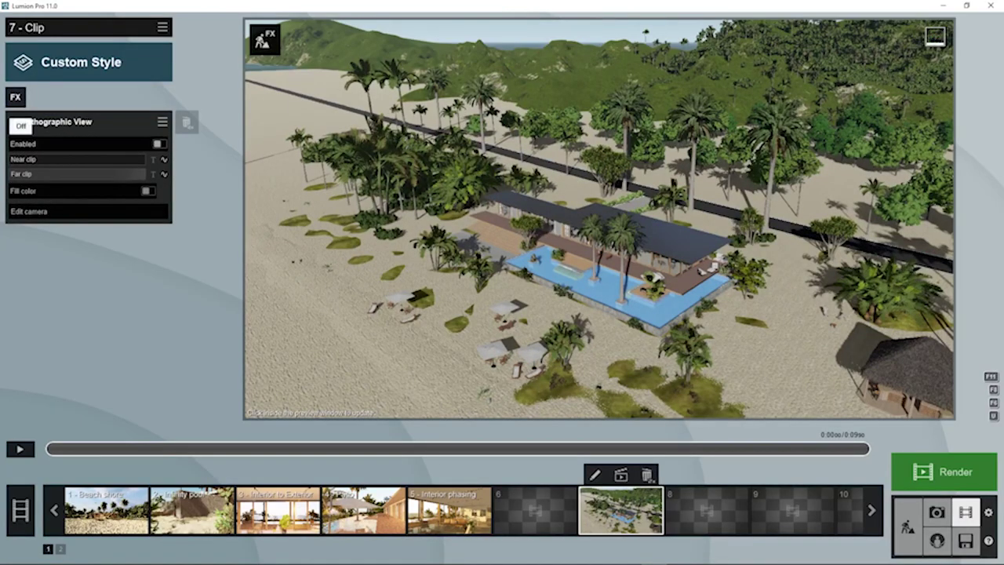
left_click(159, 143)
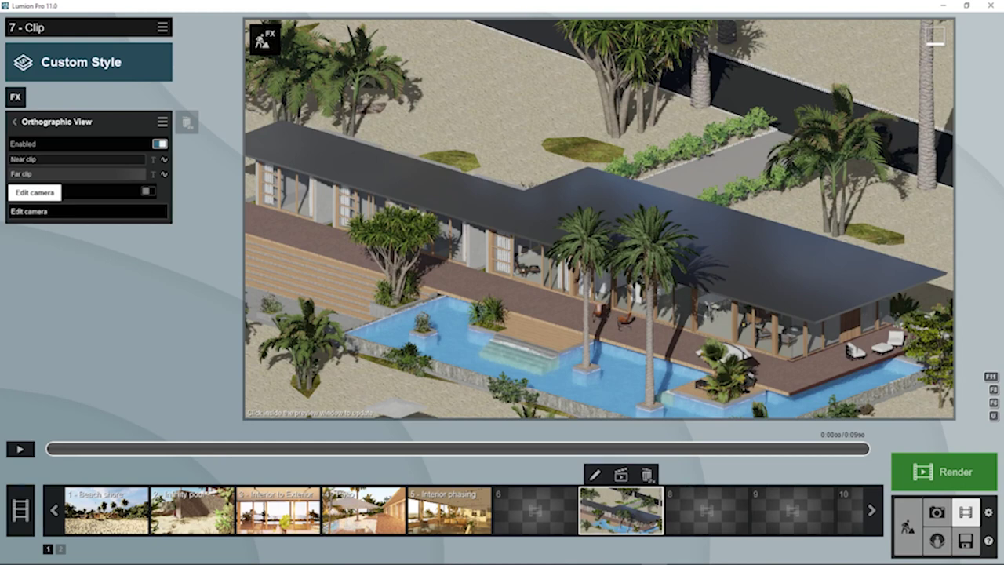
Open the orthographic clip's camera for editing and update the first keyframe with a slightly wider view of the house and pool.
left_click(35, 193)
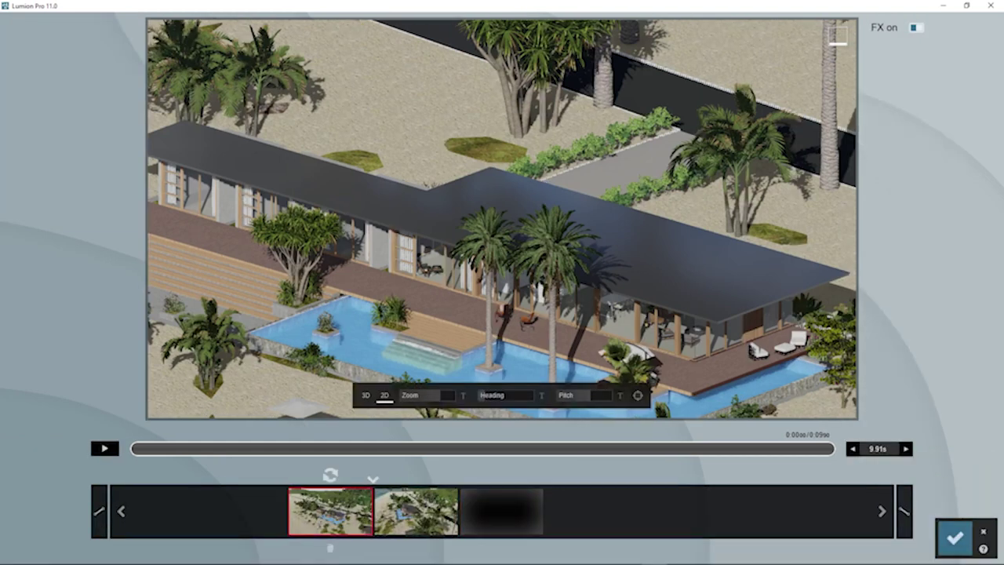
left_click(366, 396)
left_click(330, 474)
left_click(416, 512)
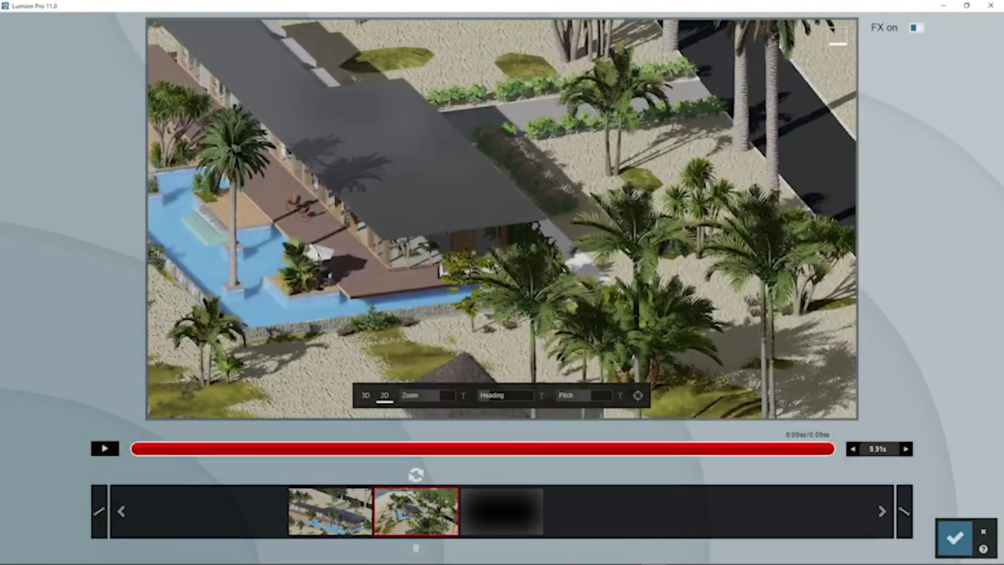
left_click(330, 512)
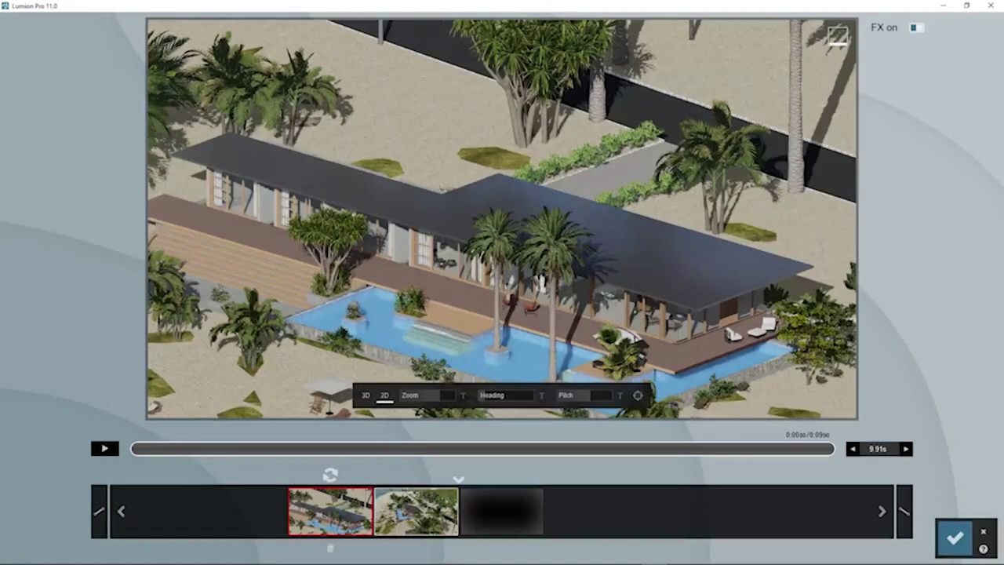
Rotate the second keyframe's heading to view the house from the road and driveway side, and update that keyframe.
left_click(416, 512)
left_click_drag(489, 395, 506, 395)
key("q")
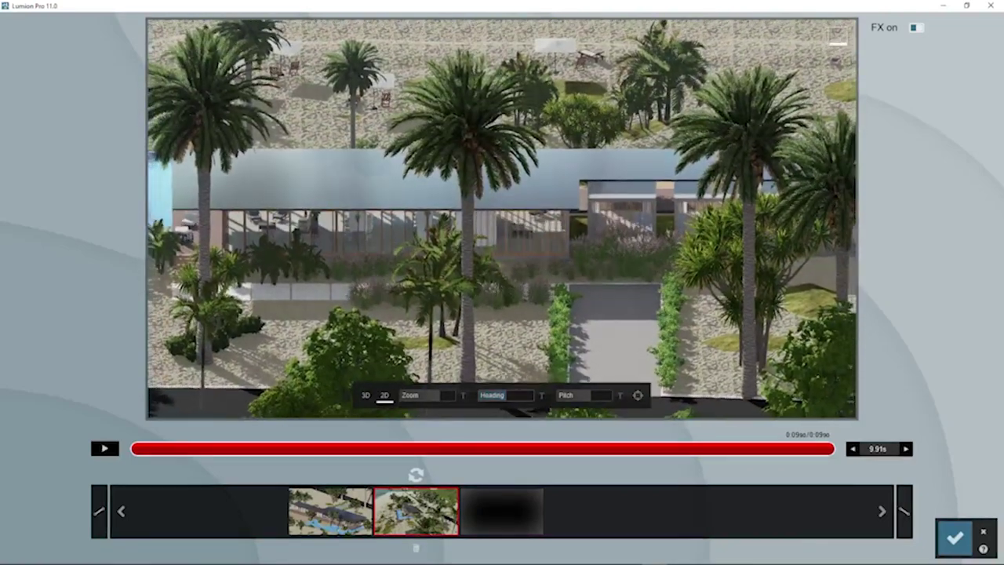
left_click(416, 475)
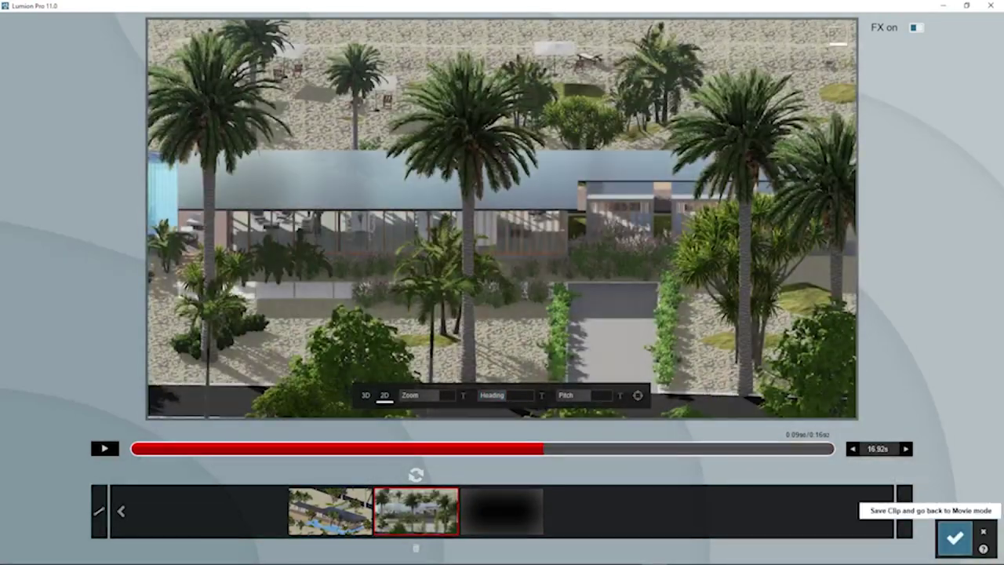
Save the edited clip and play back its orthographic camera movement.
left_click(954, 537)
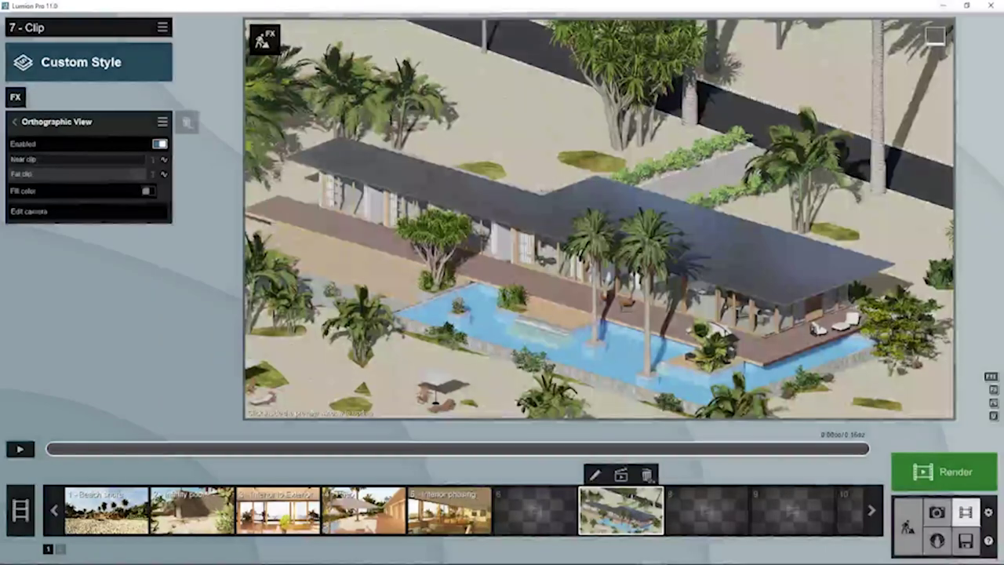
left_click(21, 449)
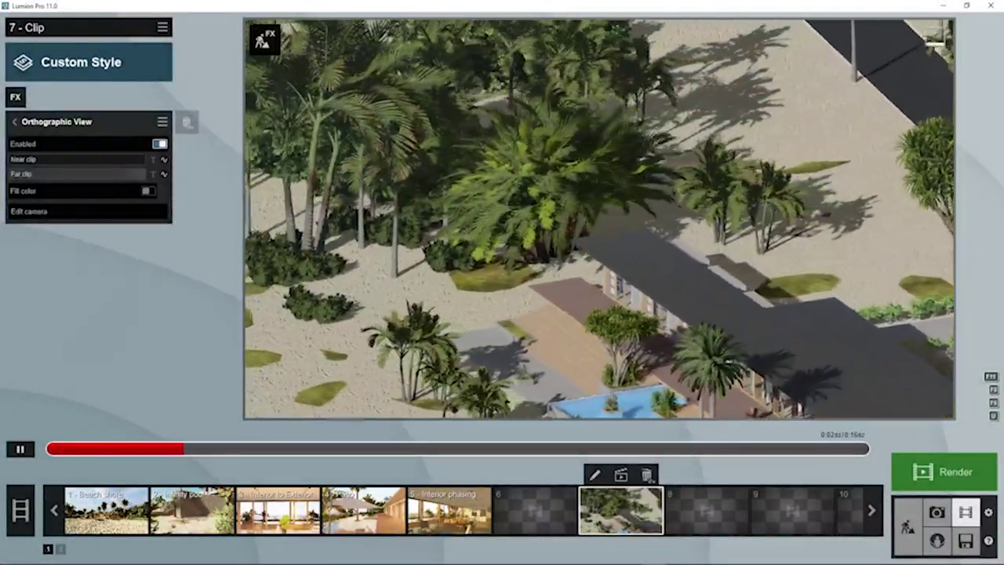
left_click(20, 449)
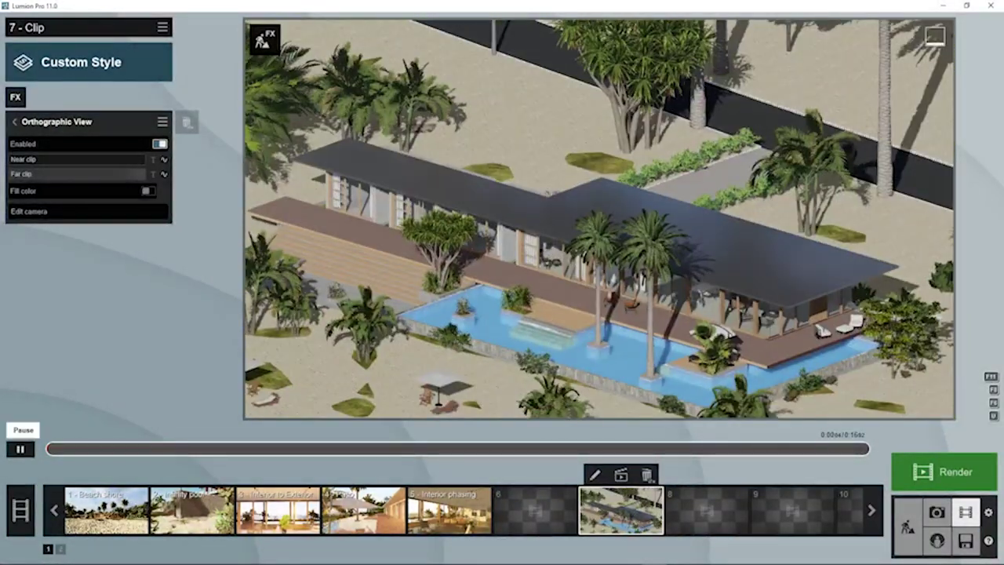
Add the Handheld Camera effect to clip 7 and turn on its Look at fixed point option.
left_click(15, 97)
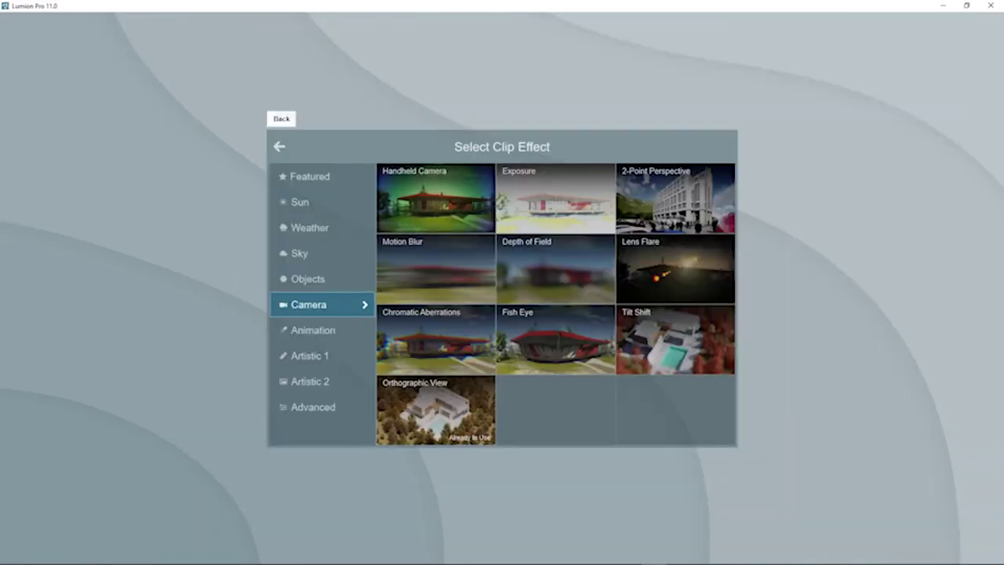
left_click(436, 198)
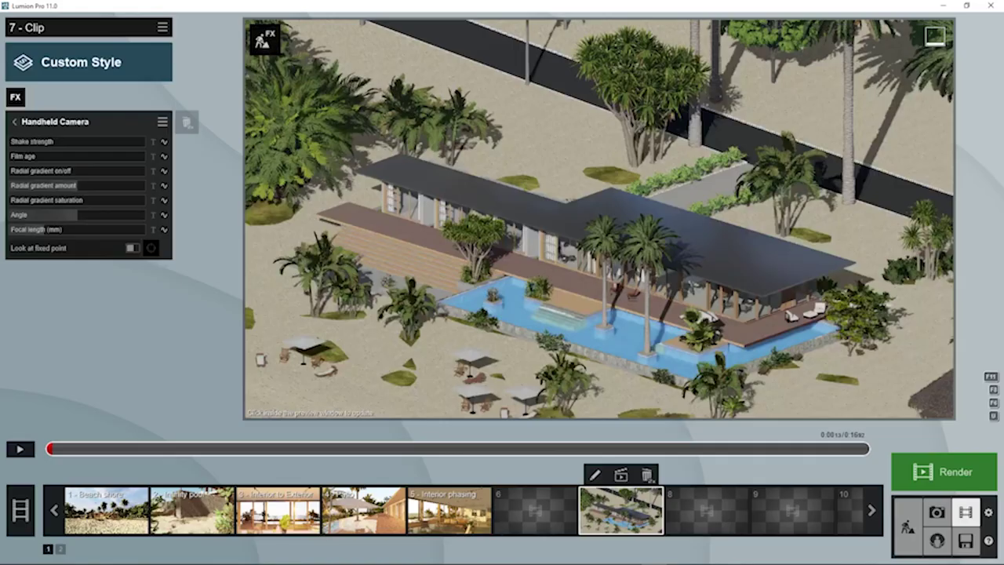
left_click(132, 248)
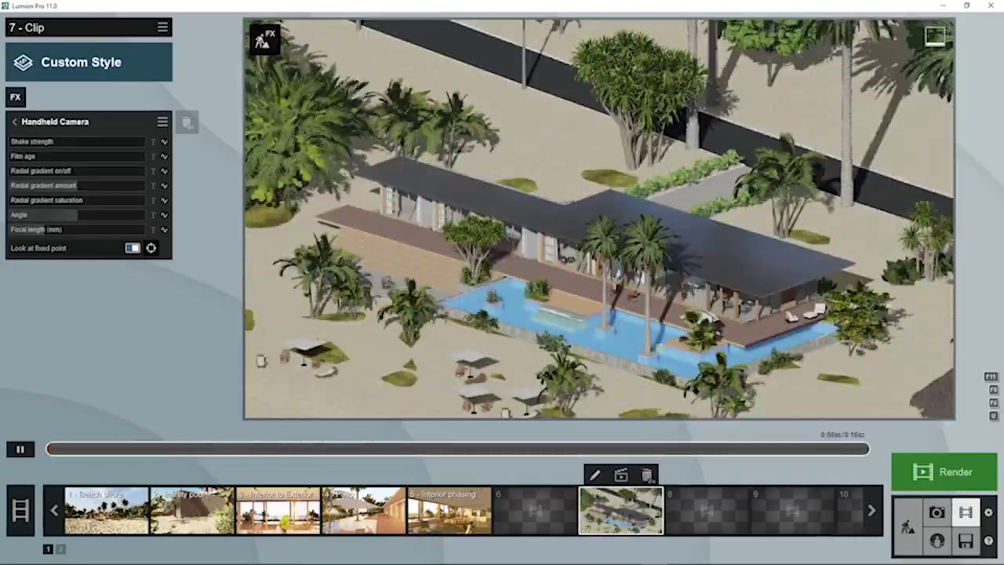
Switch to Photo mode and open the Ortho Top View photo from the first photo set.
left_click(937, 512)
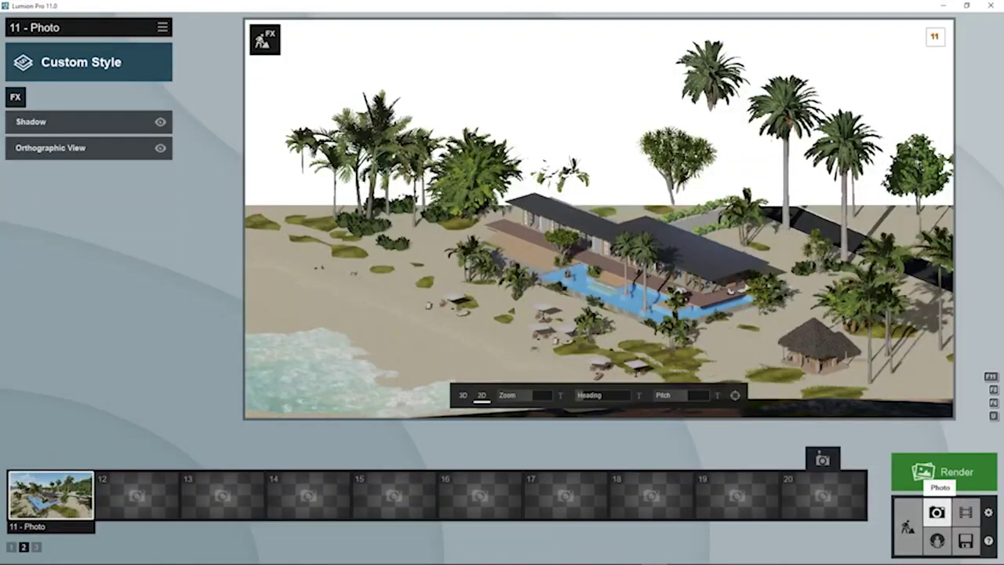
left_click(222, 494)
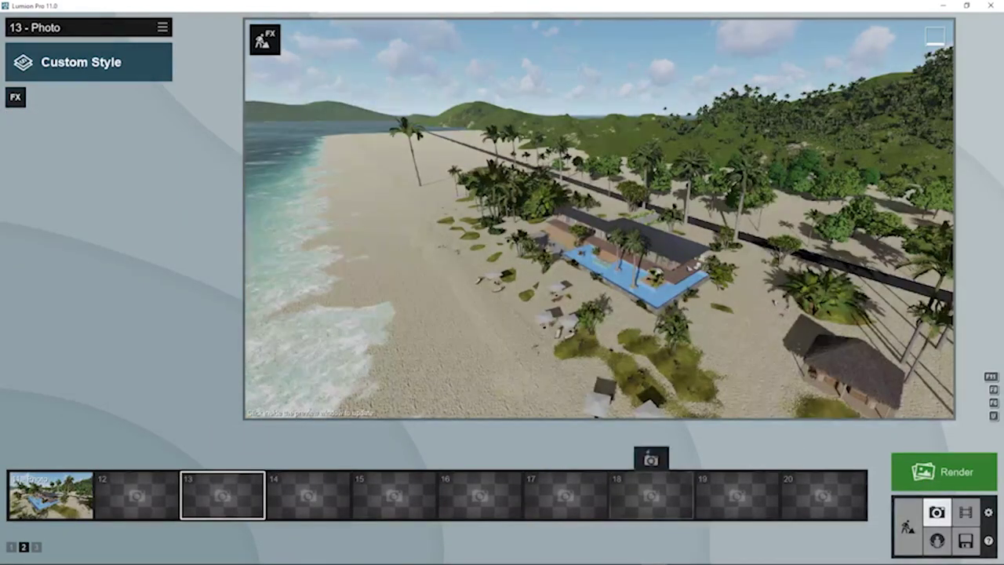
left_click(11, 547)
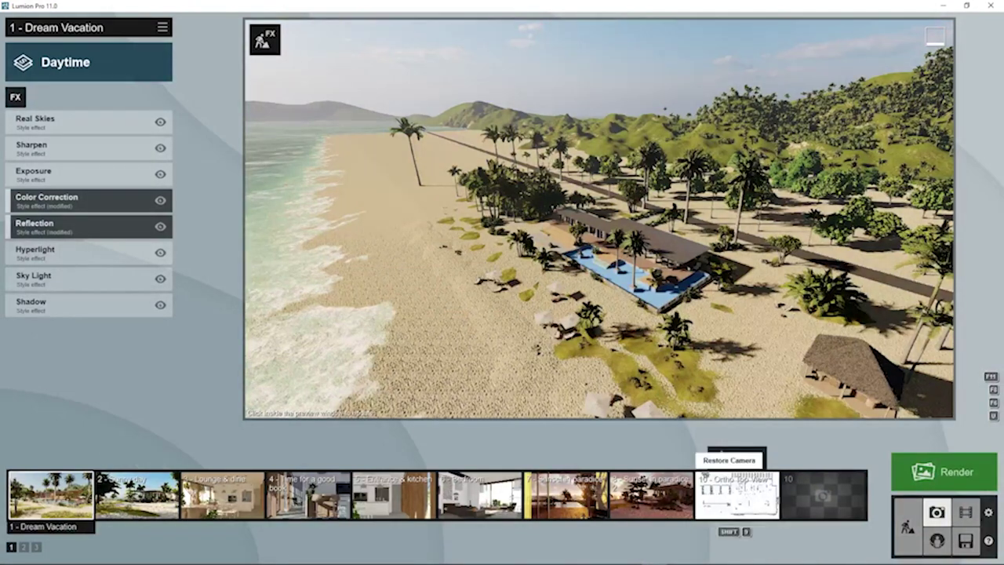
left_click(737, 493)
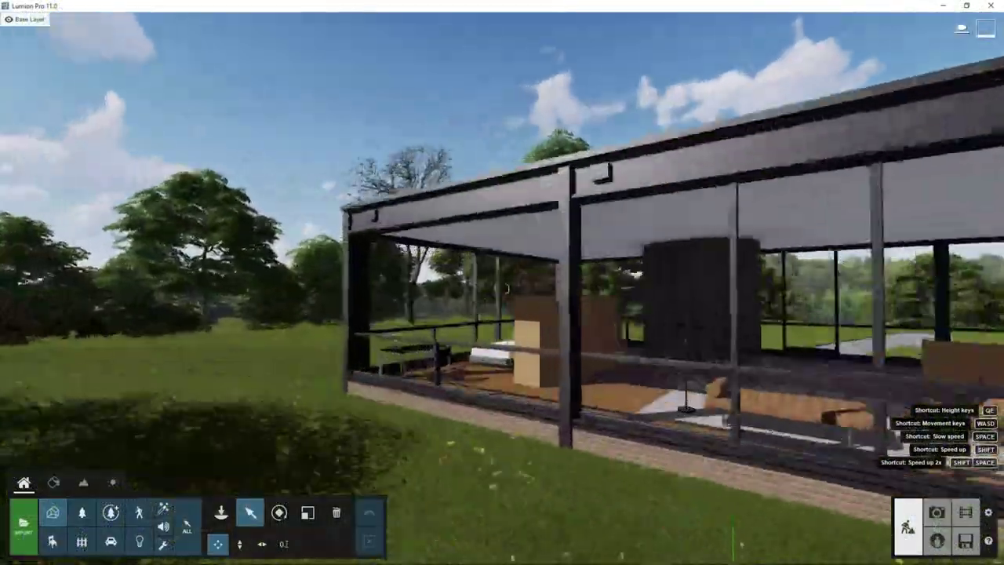
Look around the glass house, from the surrounding lawn to the interior seating area beside the windows.
key("a")
right_click_drag(503, 289, 596, 298)
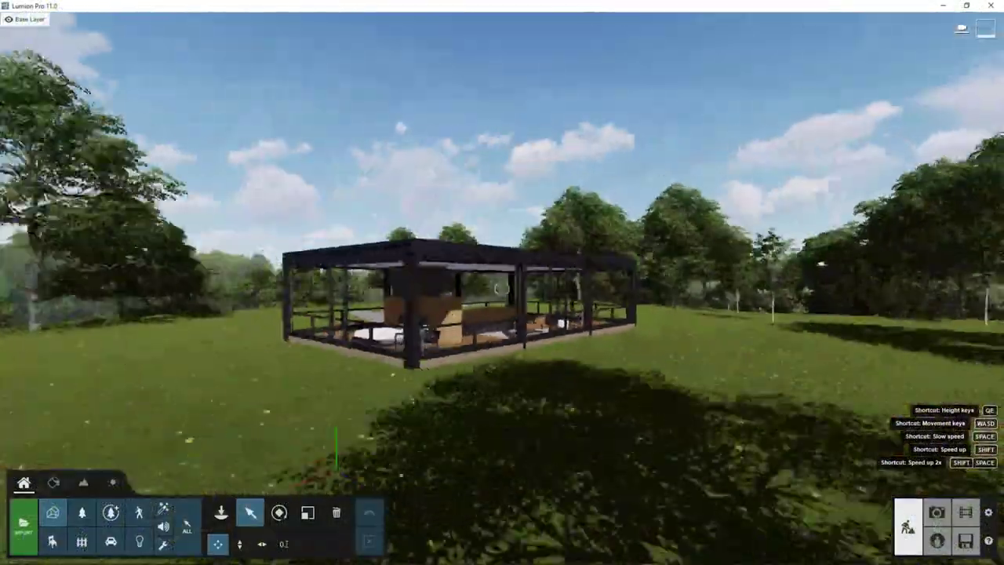
key("w")
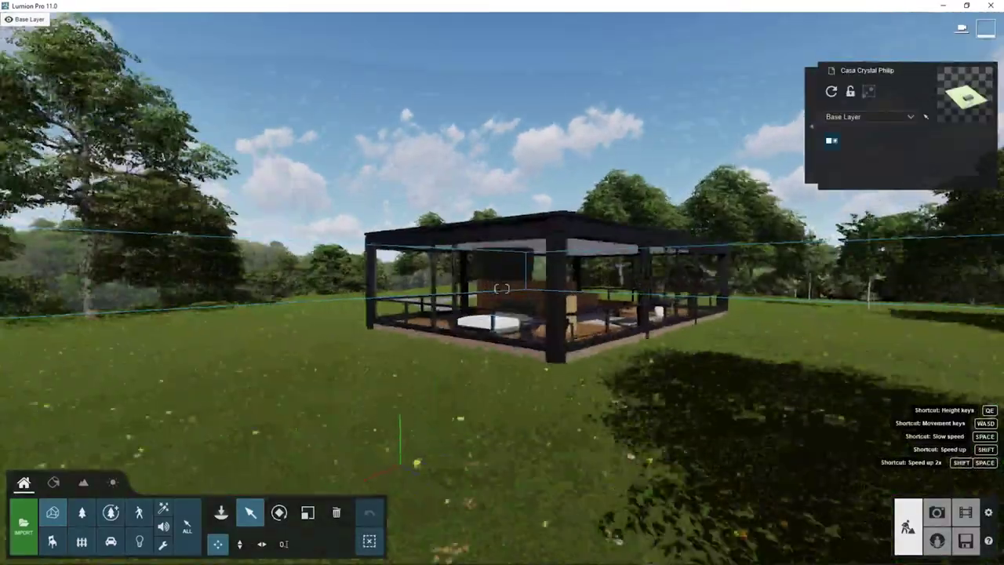
key("w")
key("d")
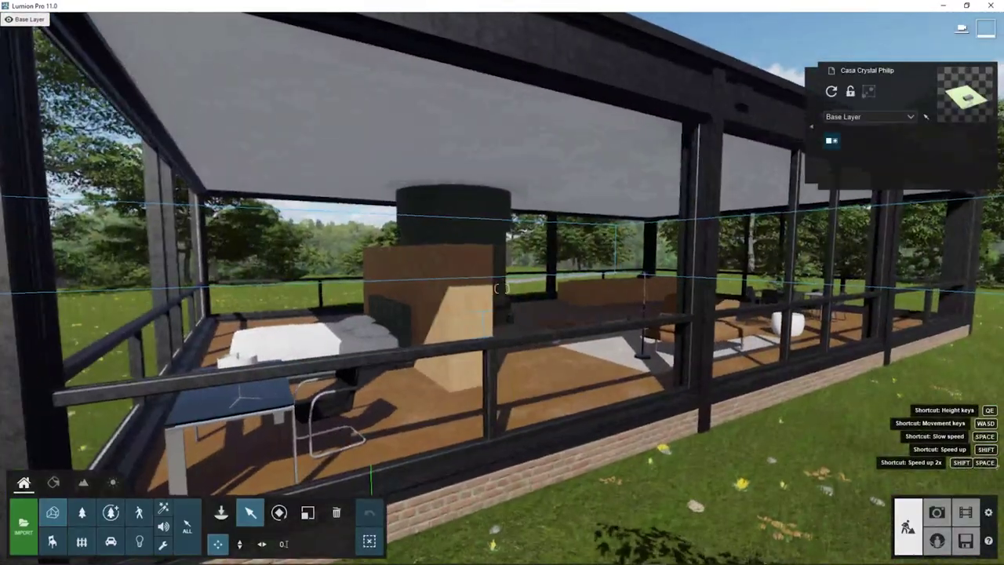
left_click(501, 289)
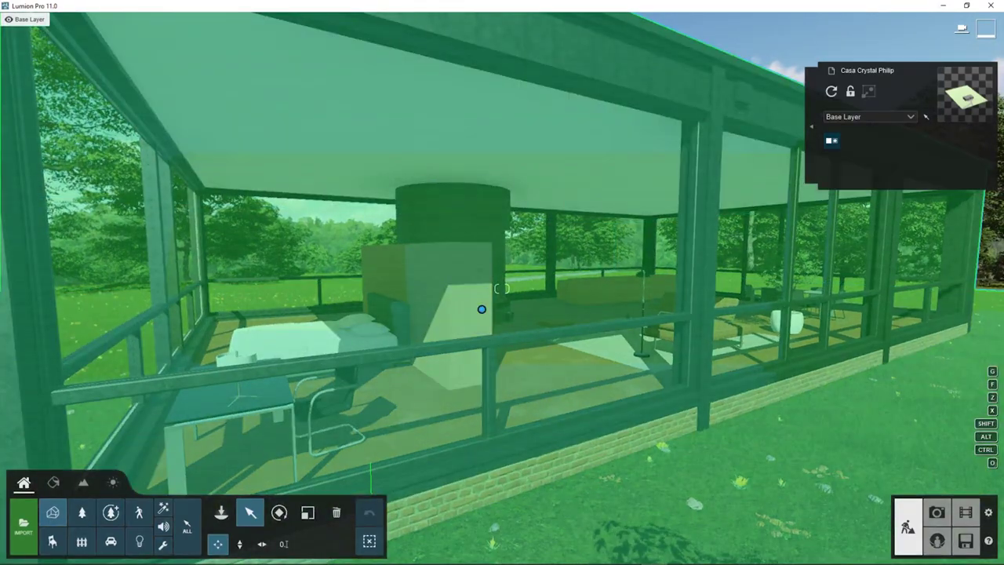
right_click_drag(481, 309, 620, 245)
key("ctrl+d")
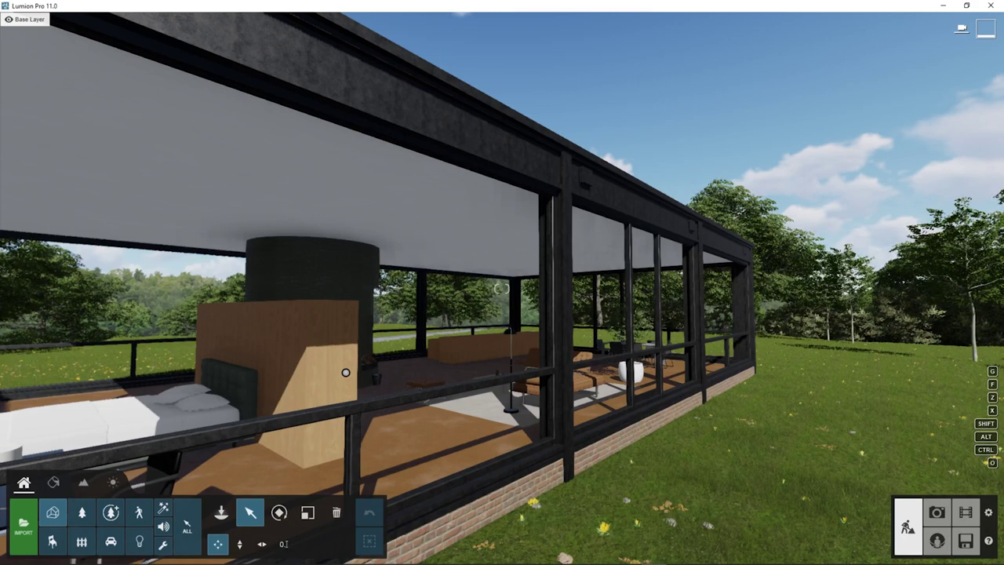
key("w")
left_click(312, 391)
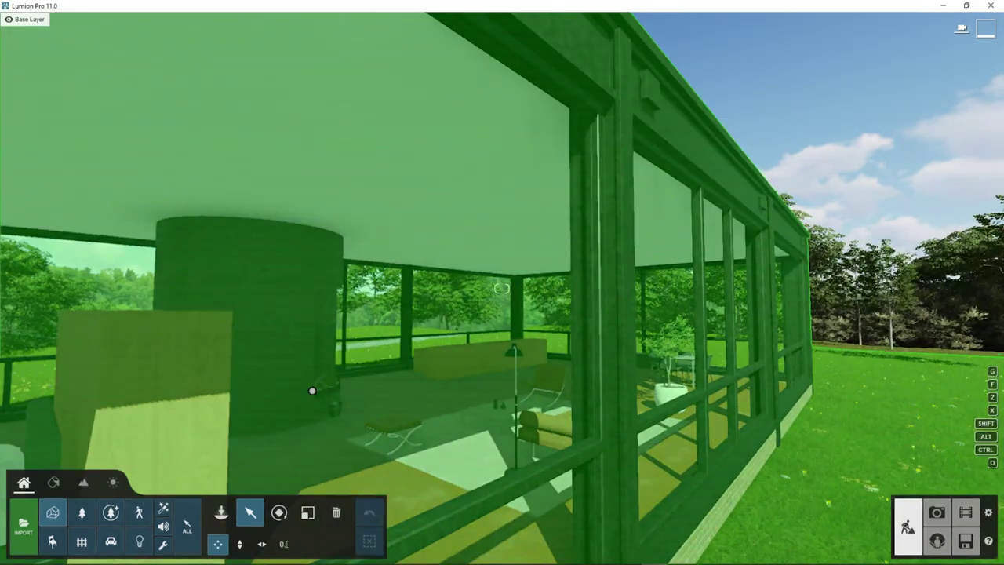
key("w")
right_click_drag(312, 391, 514, 447)
key("a")
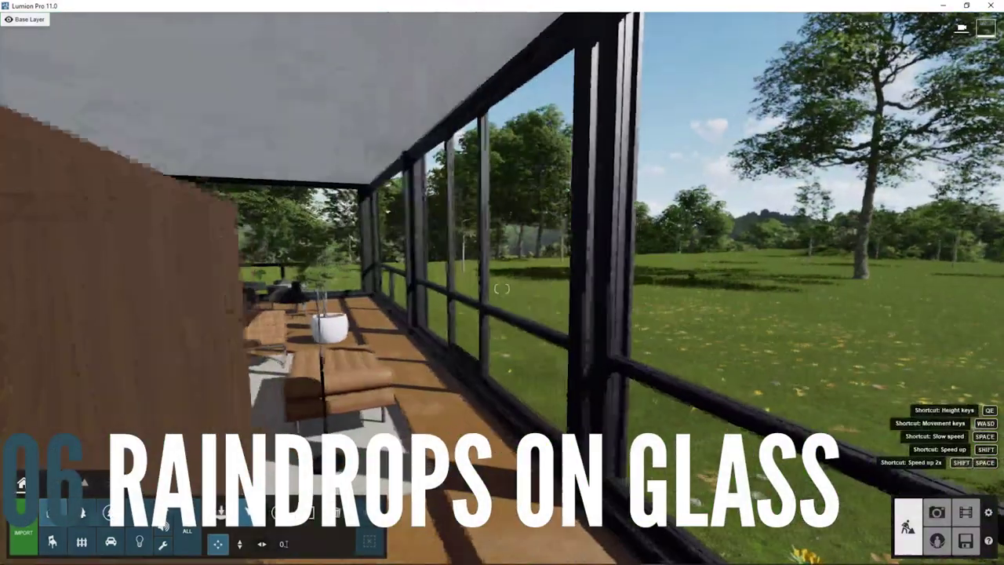
key("w")
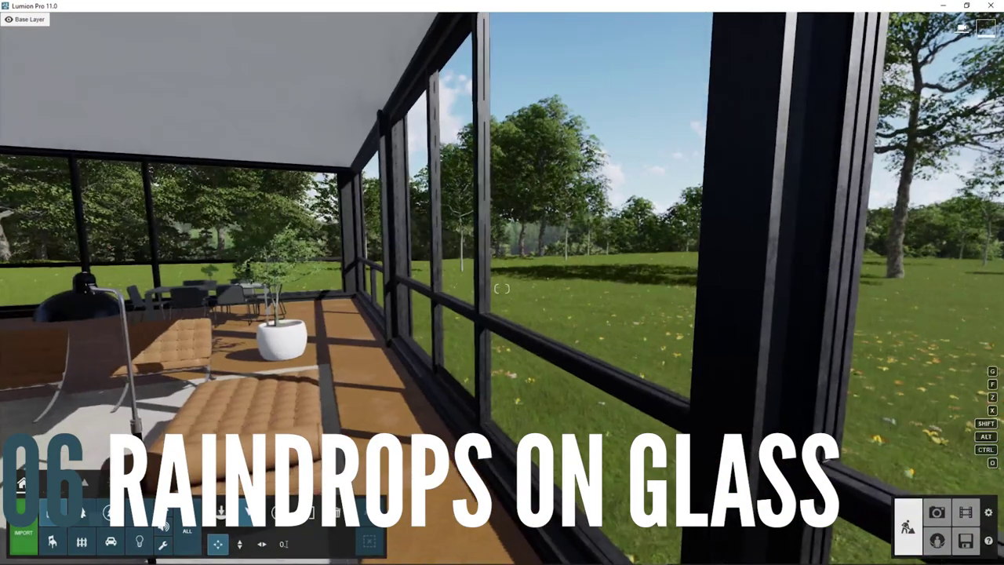
Open the Translucent Glass Gray window material for editing and adjust its Force rain streaks setting.
left_click(54, 482)
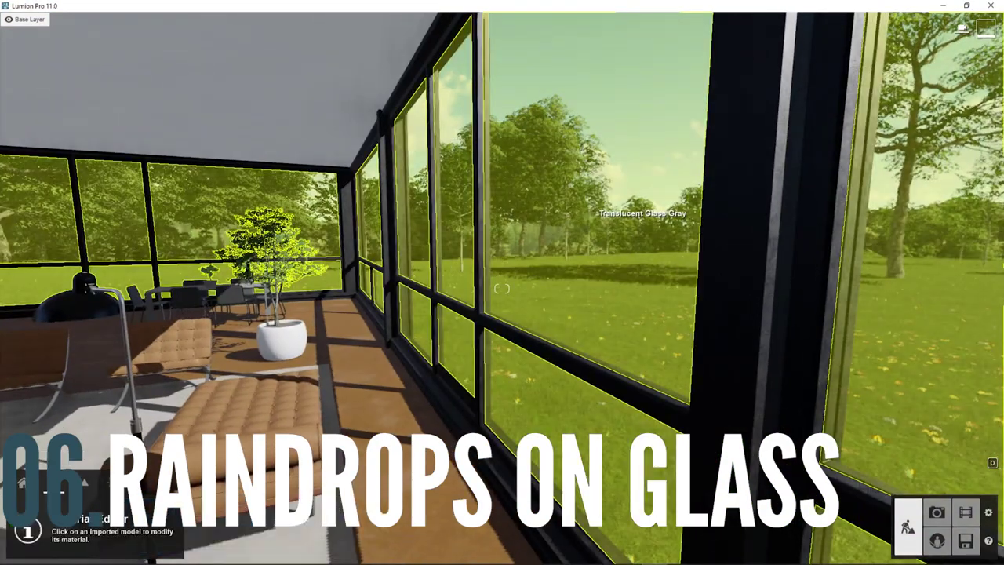
left_click(643, 216)
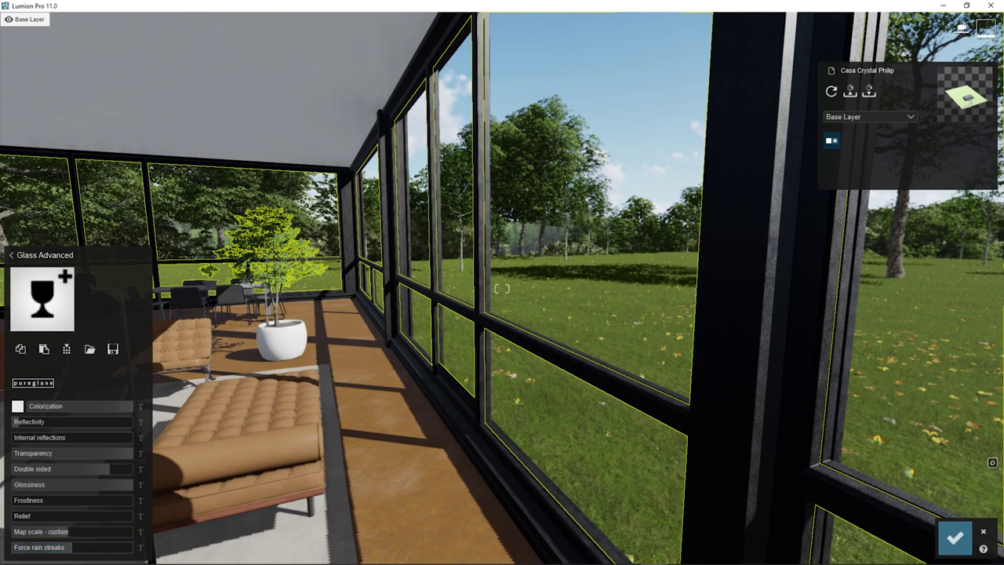
left_click_drag(71, 547, 25, 548)
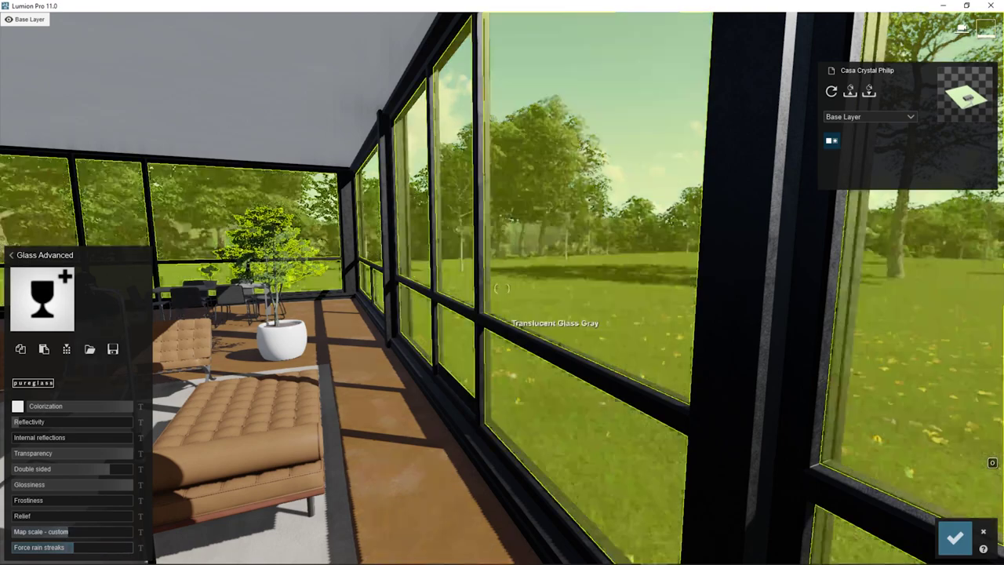
Inspect the glass along the window wall from inside the house and save the material changes.
right_click_drag(555, 330, 628, 275)
key("w")
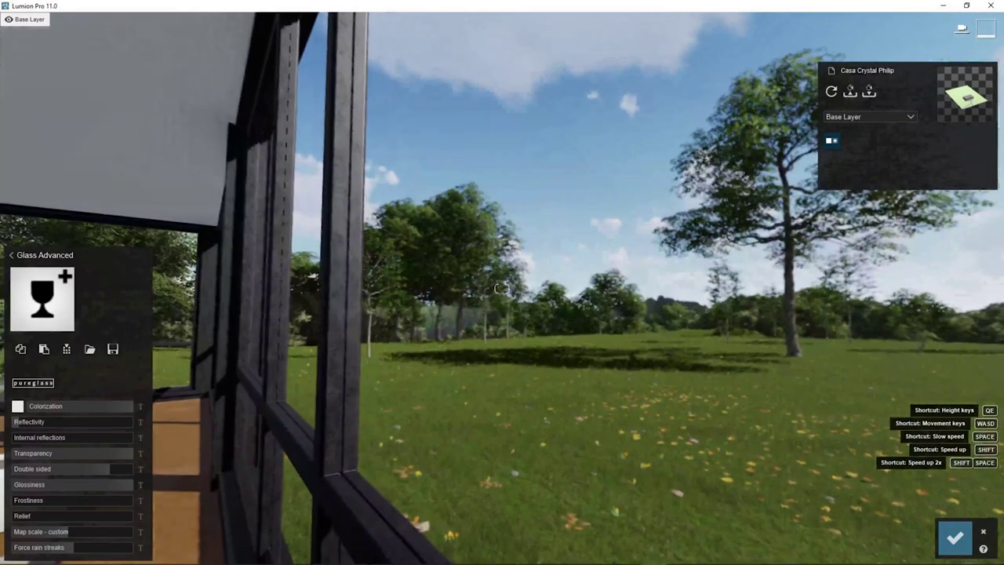
key("w")
key("s")
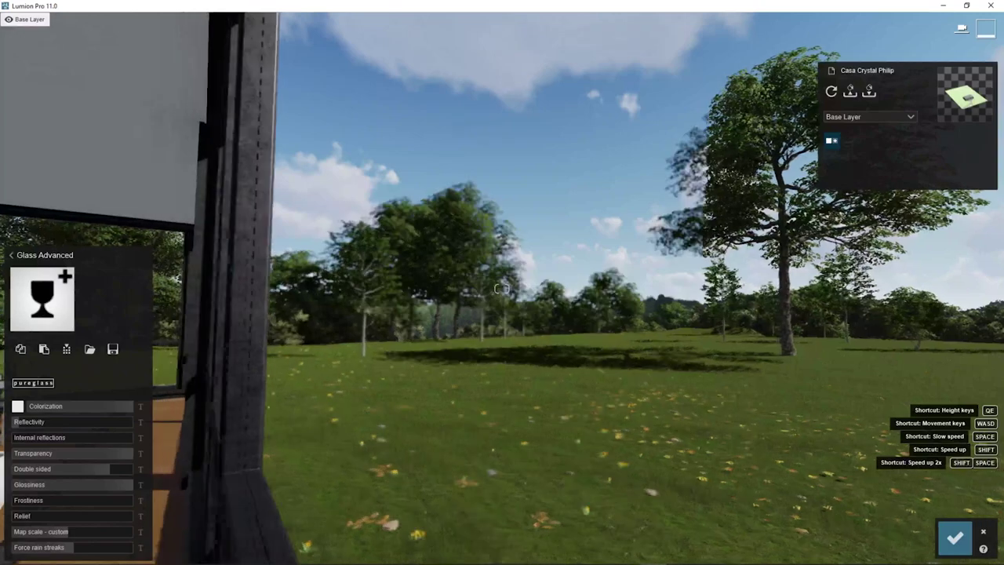
key("a")
key("a")
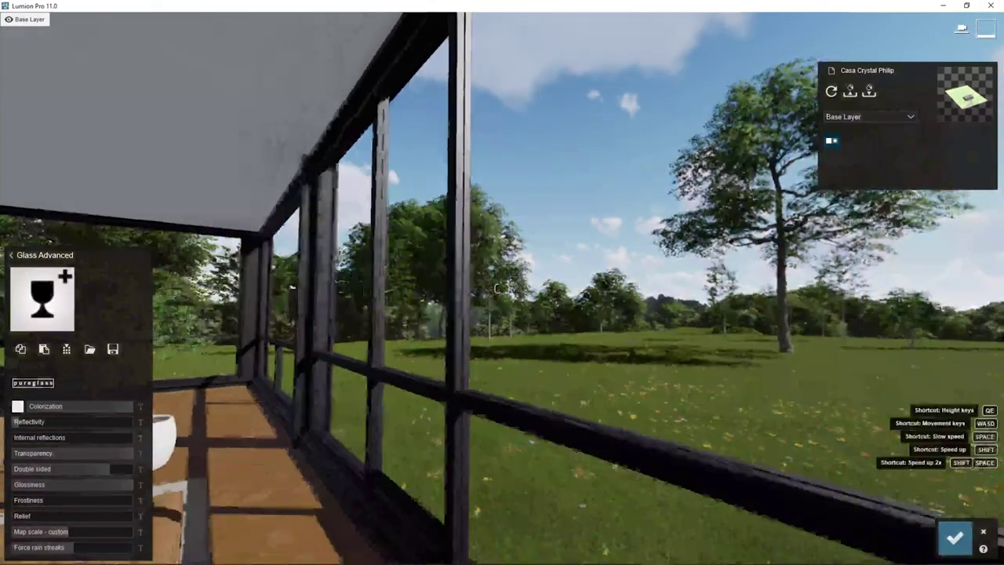
key("s")
left_click(955, 538)
left_click(955, 539)
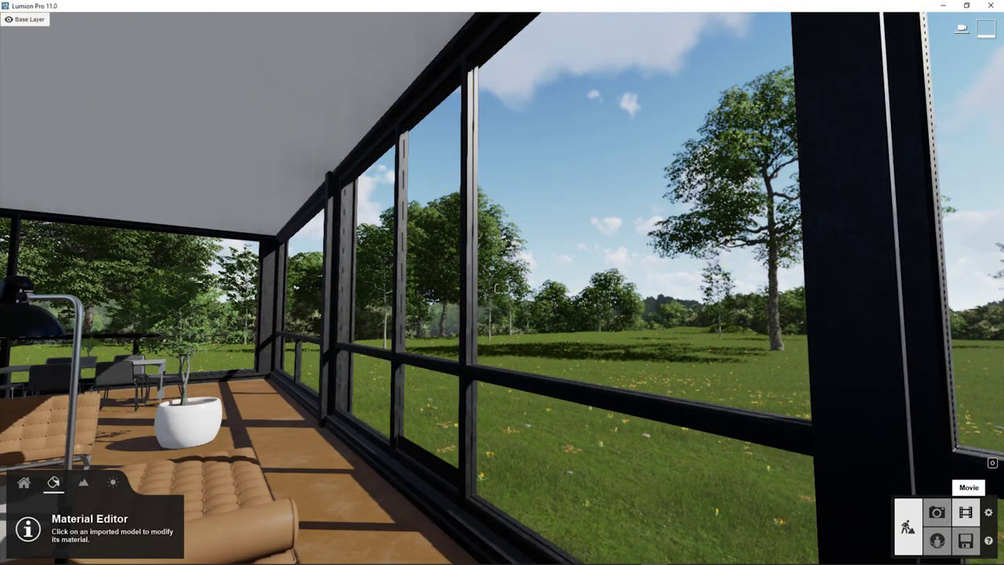
Switch to Movie mode and start recording a new clip in empty slot 4.
left_click(965, 512)
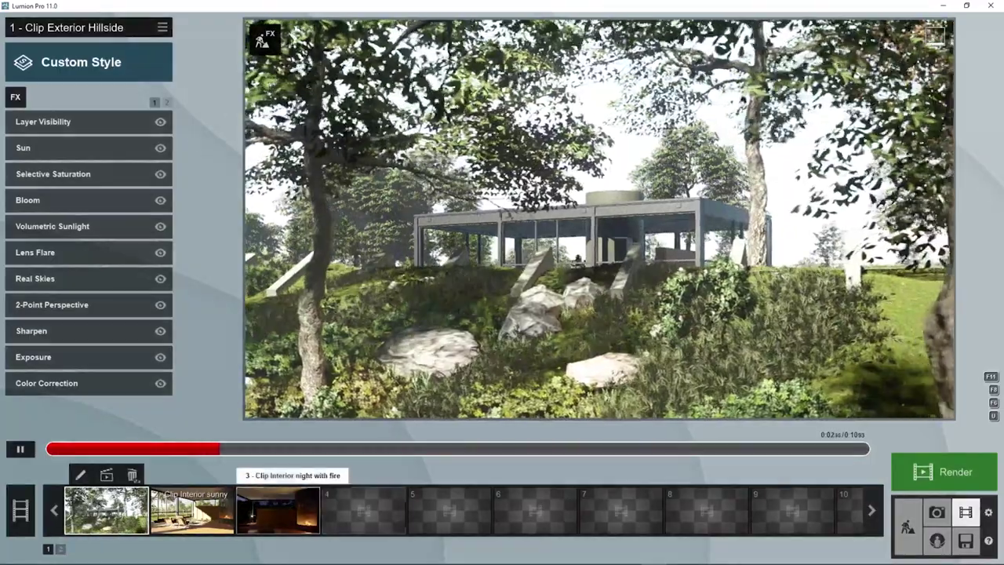
left_click(364, 511)
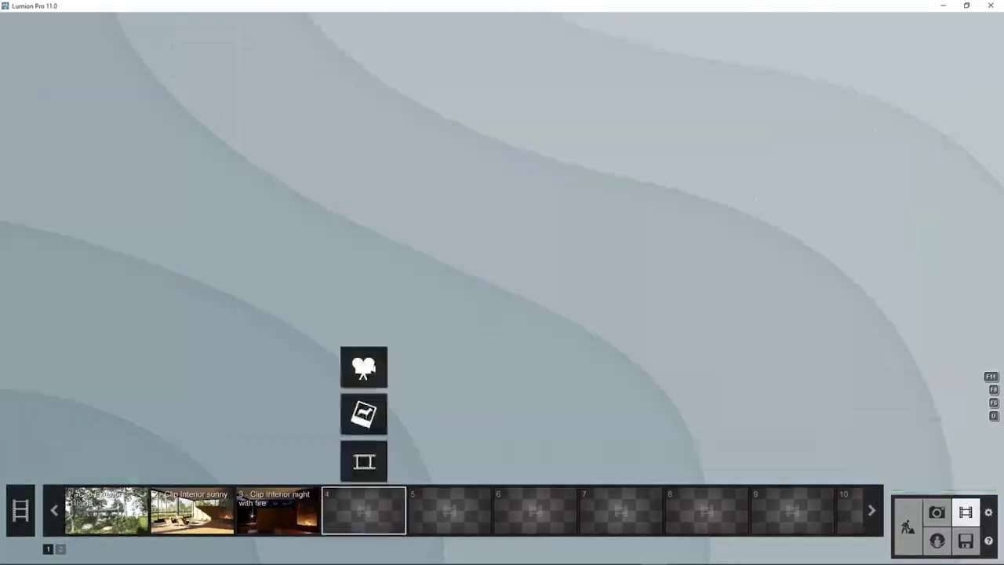
left_click(363, 367)
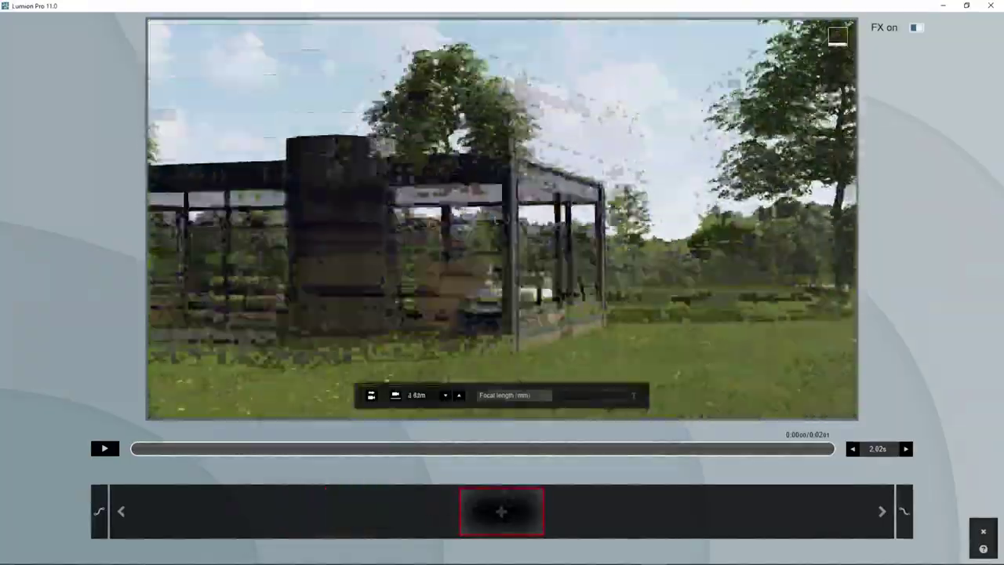
Frame the interior corner with the desk, windows and outside tree, using a shorter focal length.
key("w")
right_click_drag(502, 219, 673, 189)
key("w")
key("a")
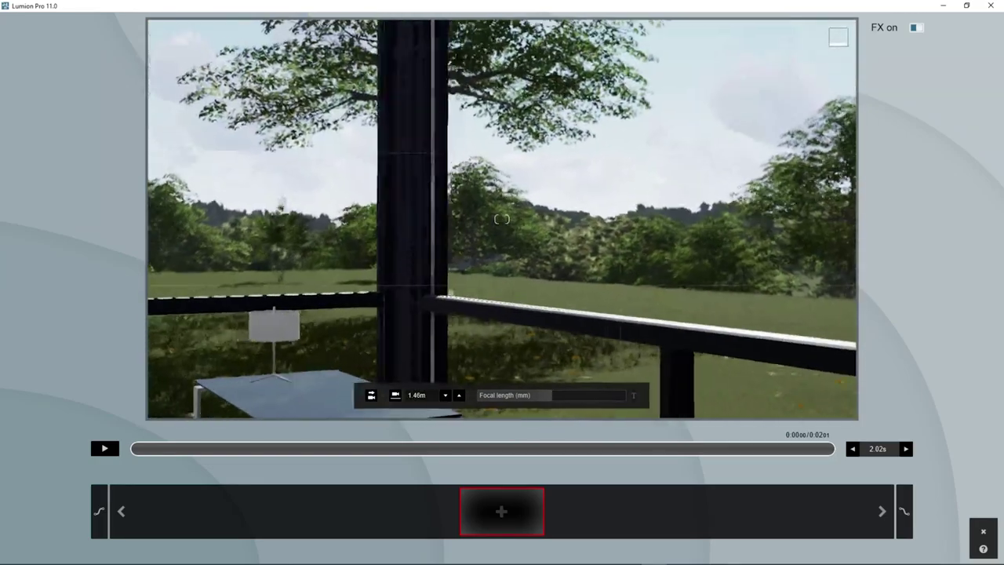
left_click_drag(552, 395, 530, 396)
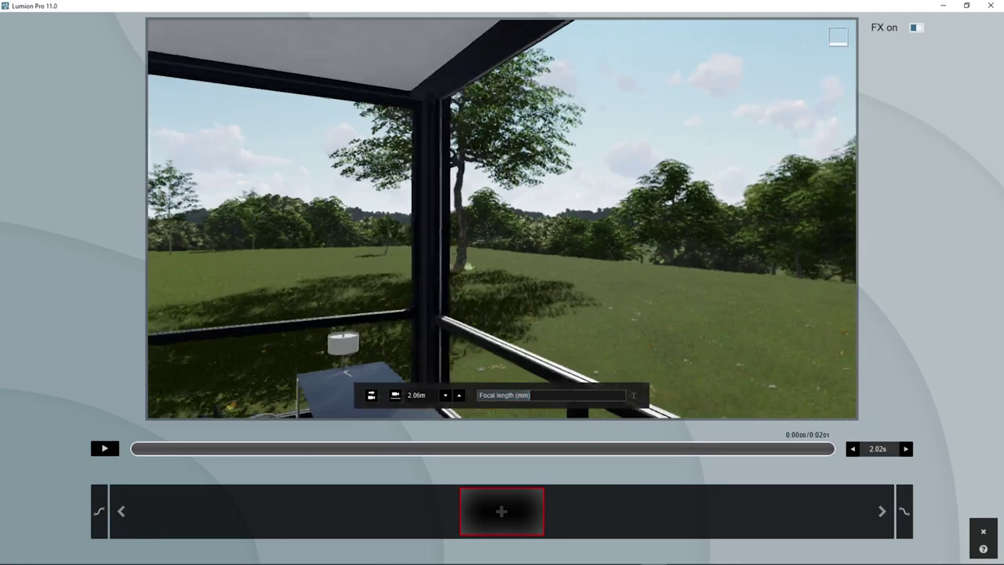
key("d")
key("w")
key("s")
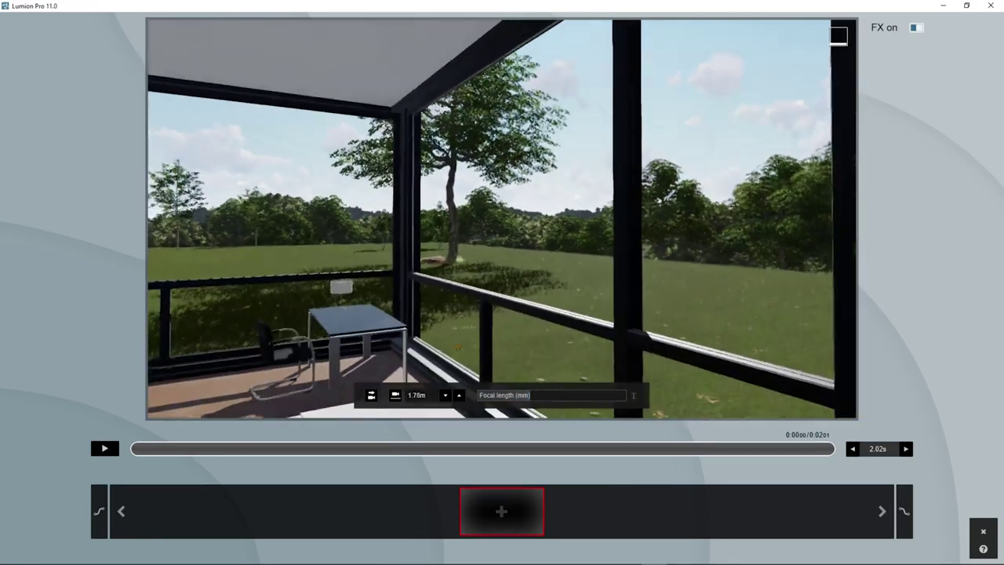
key("q")
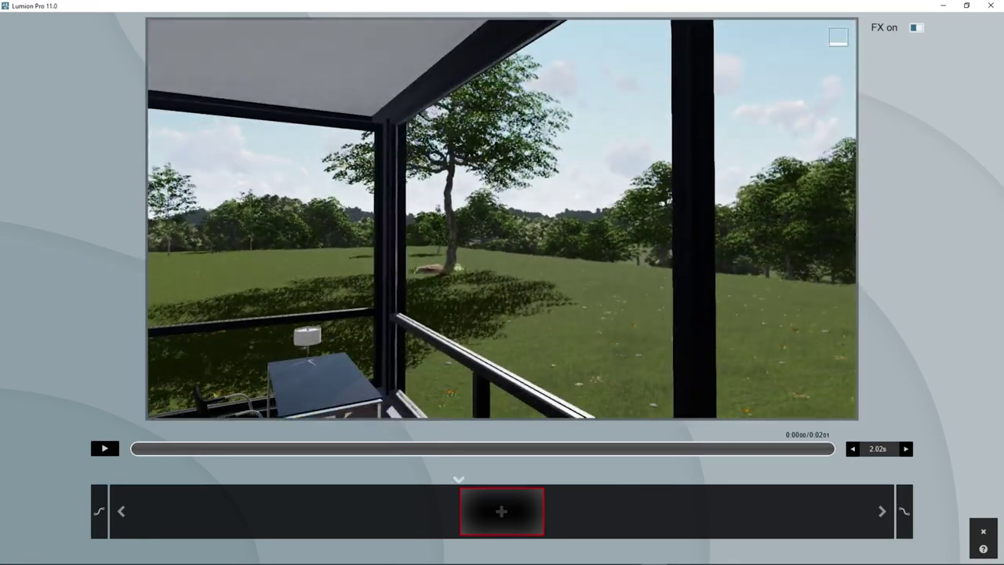
Capture two camera keyframes from the current view and save clip 4.
left_click(501, 511)
left_click(501, 511)
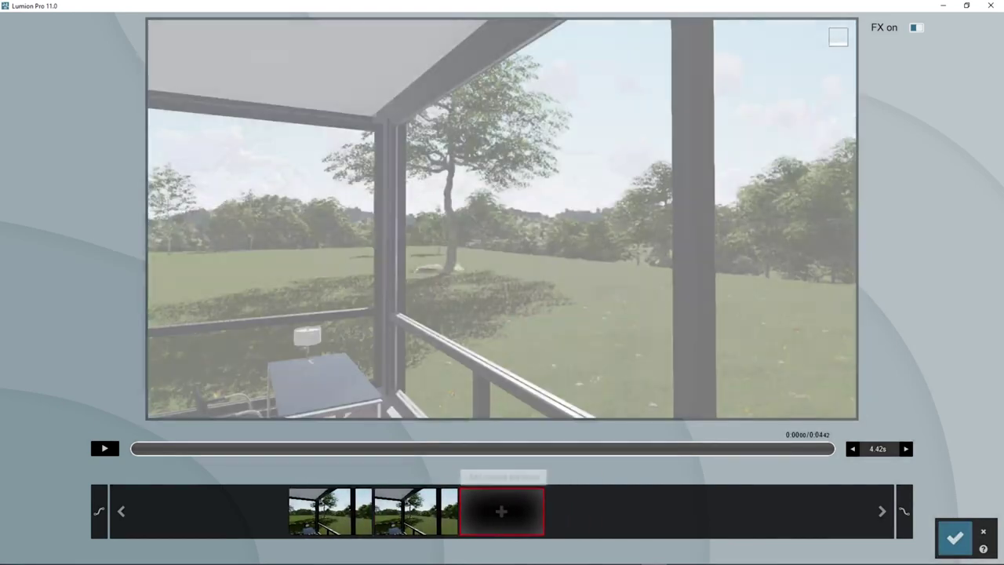
left_click(955, 538)
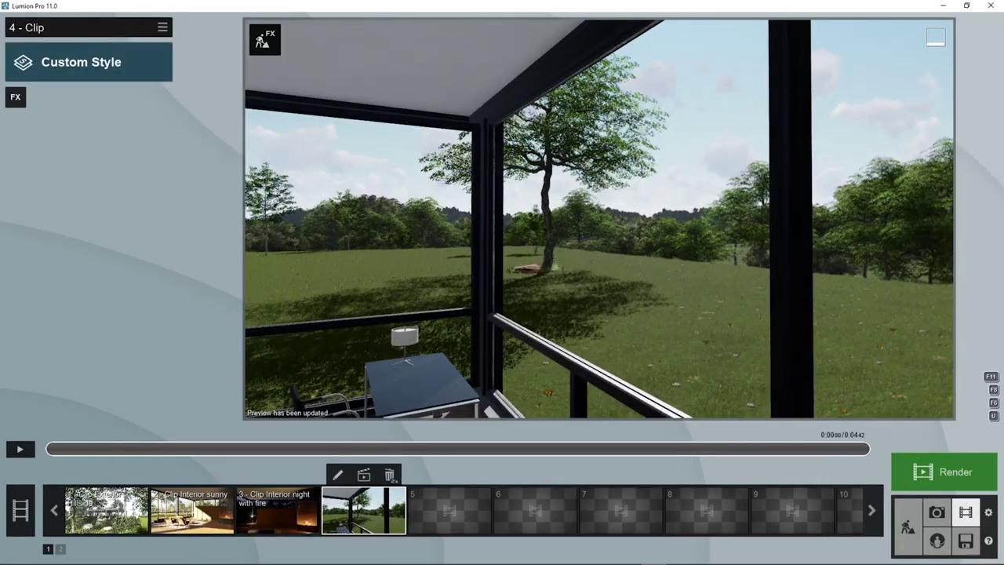
Add the Precipitation weather effect to clip 4.
left_click(15, 97)
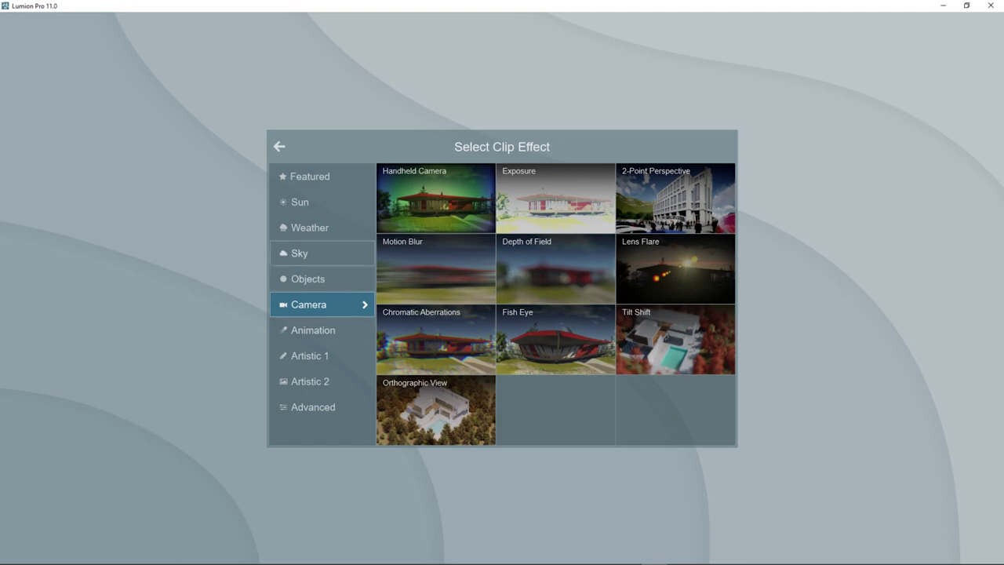
left_click(322, 228)
left_click(675, 199)
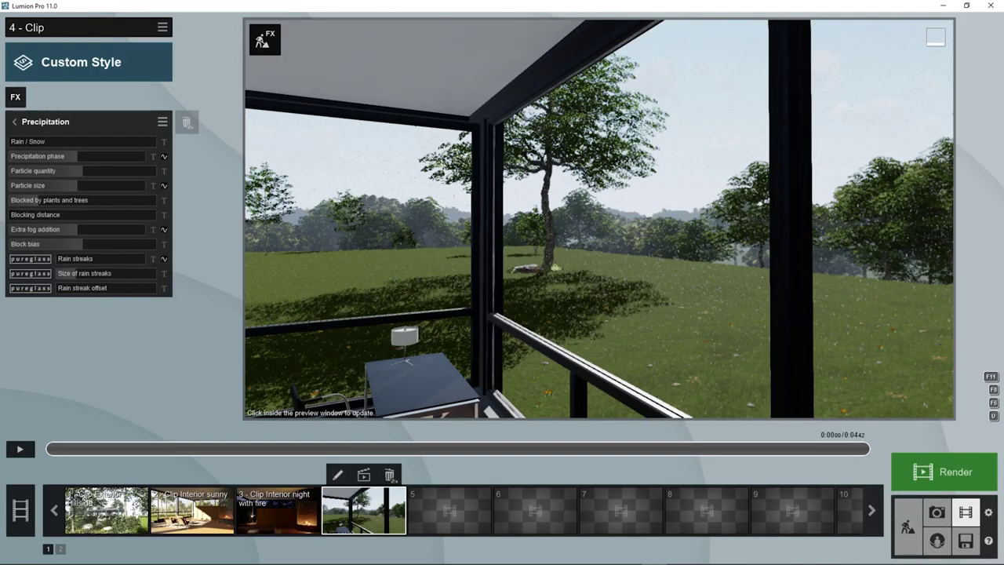
Update clip 4's second keyframe with a view closer to the window, extend the clip to 6.42 s and save it.
left_click(337, 475)
left_click(416, 512)
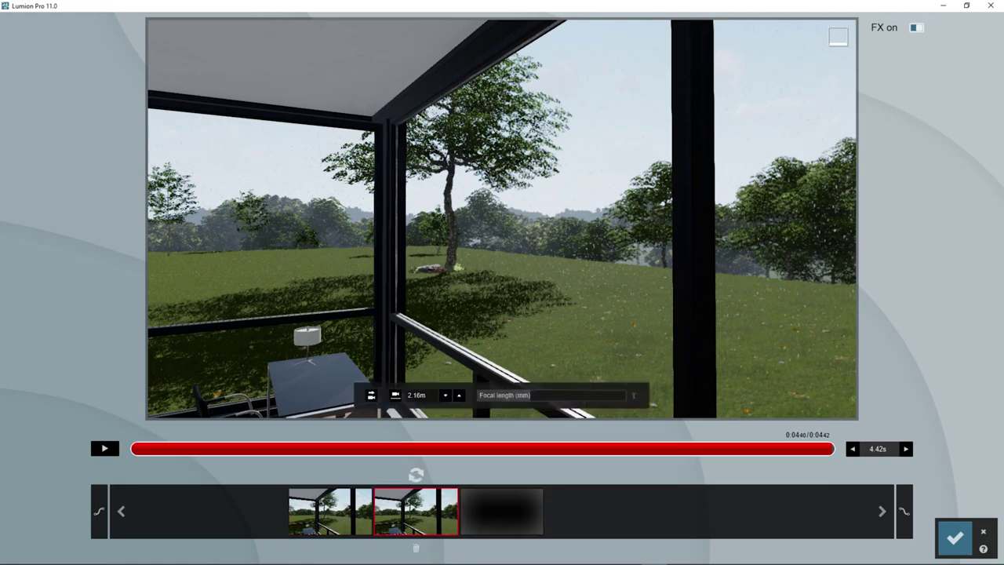
key("w")
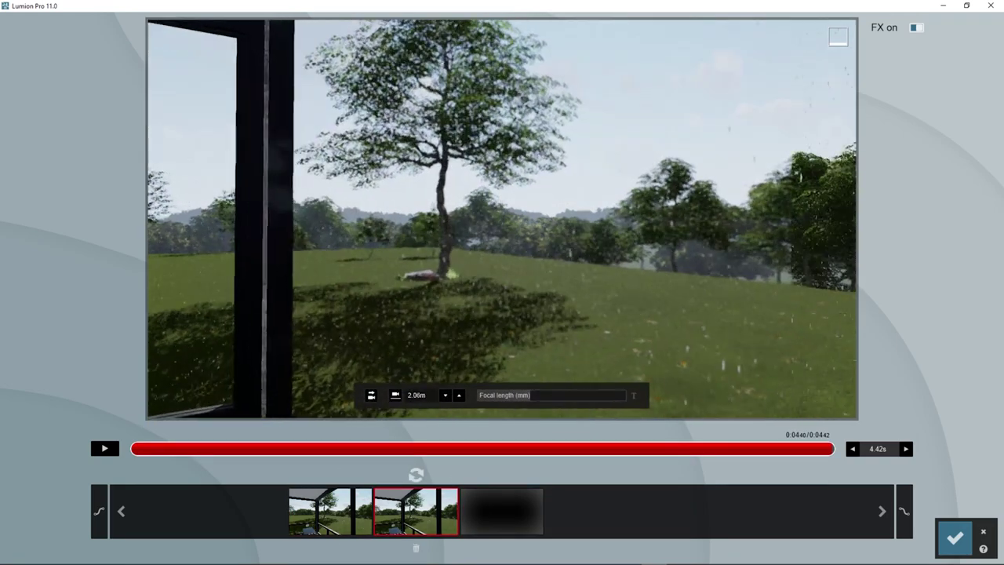
left_click(416, 474)
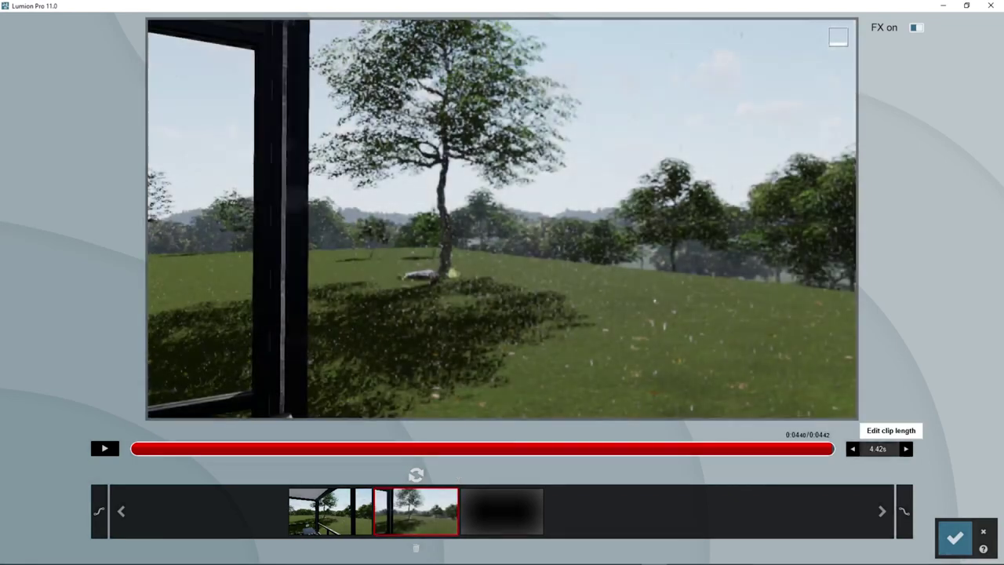
left_click(906, 448)
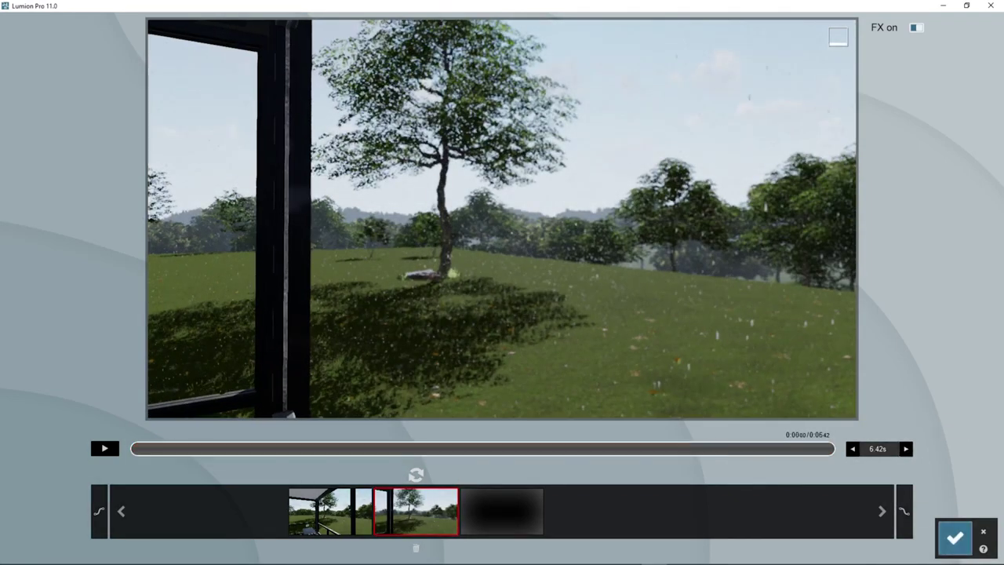
left_click(955, 537)
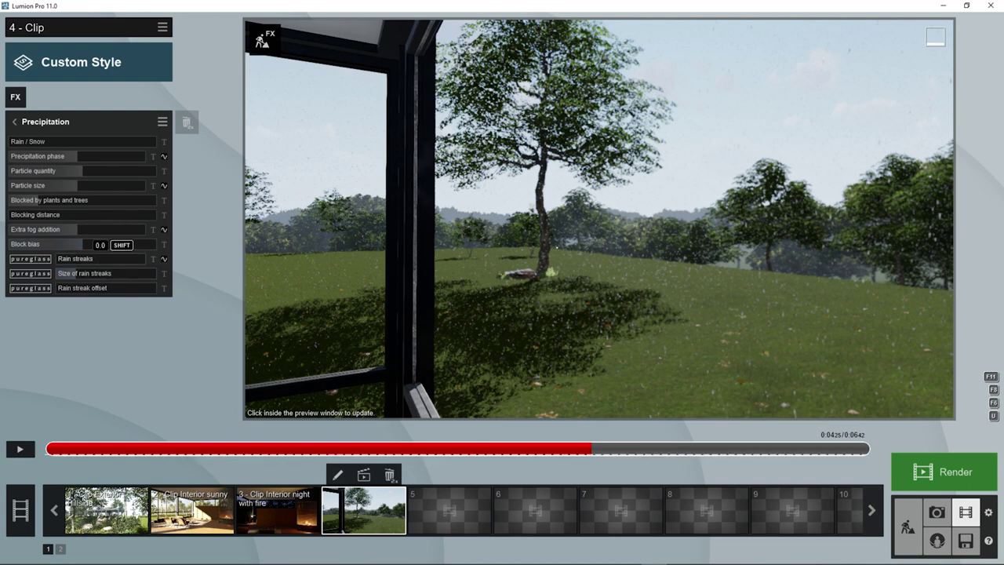
Raise Rain streaks close to its maximum, increase the rain streaks' size and offset, and play back clip 4.
left_click(80, 259)
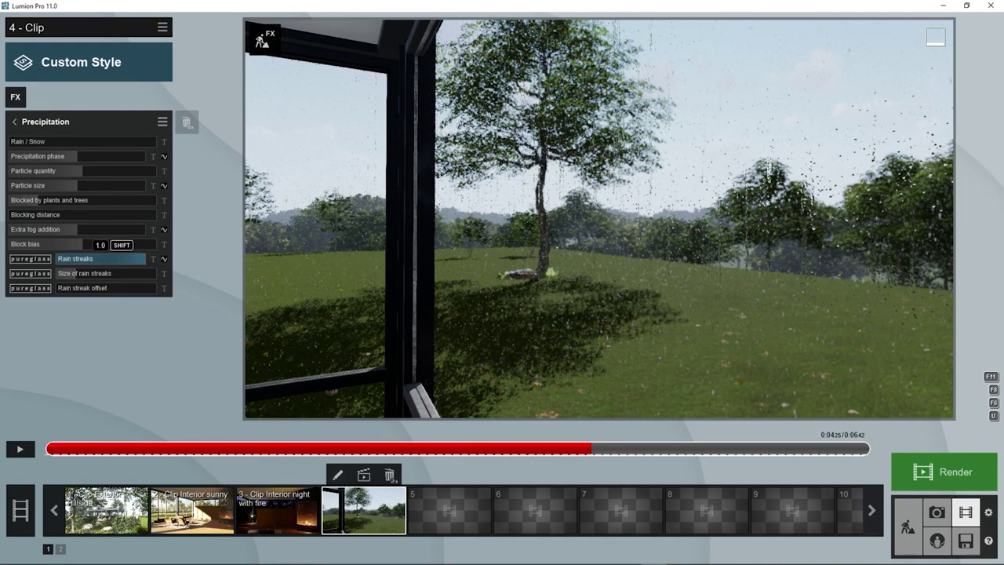
mouse_move(82, 259)
left_mouse_down()
mouse_move(57, 259)
mouse_move(122, 259)
mouse_move(97, 274)
mouse_move(120, 274)
mouse_move(82, 273)
left_mouse_up()
left_click(95, 273)
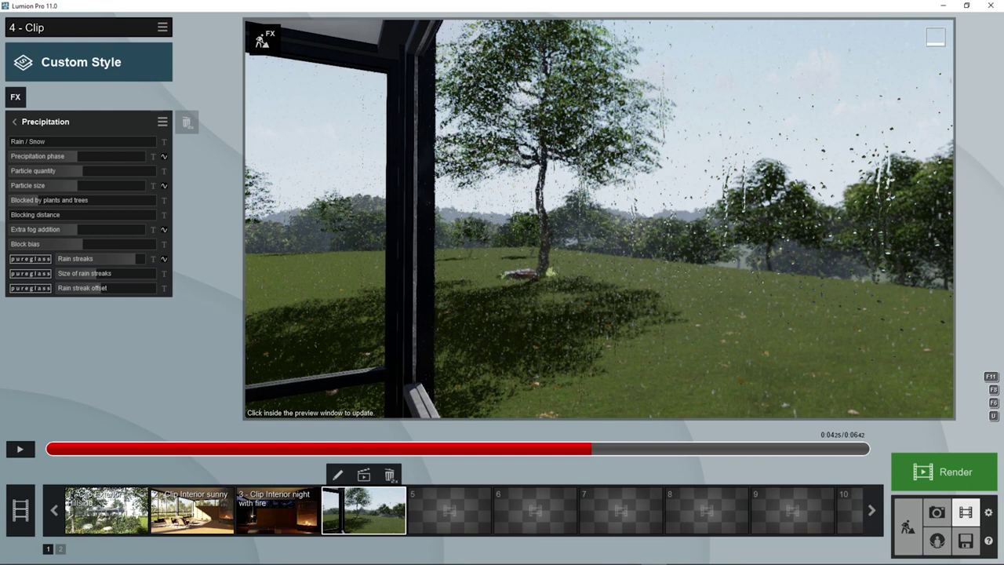
left_click(19, 449)
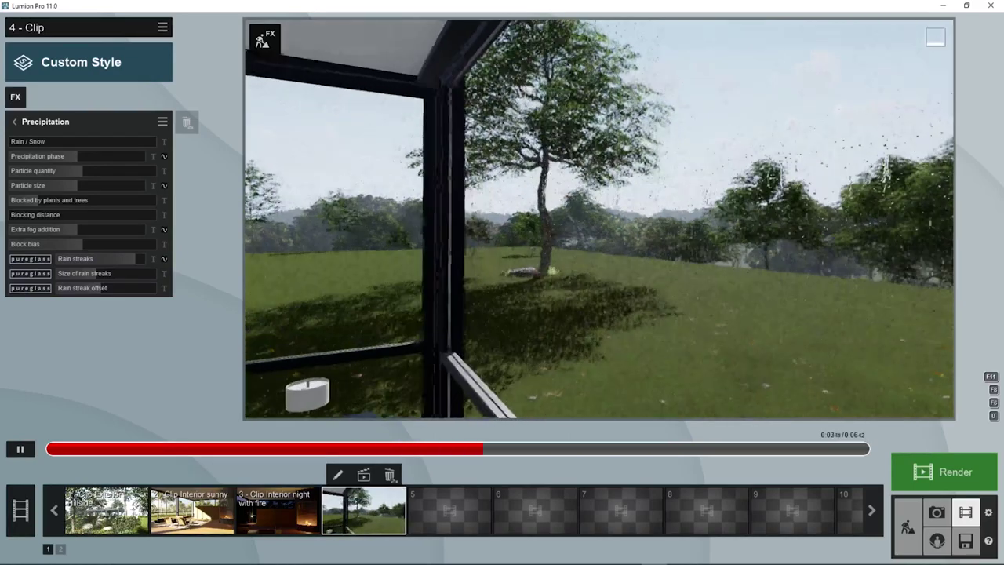
Delete the first keyframe of clip 4, keeping only the close window view, and save the clip.
left_click(337, 475)
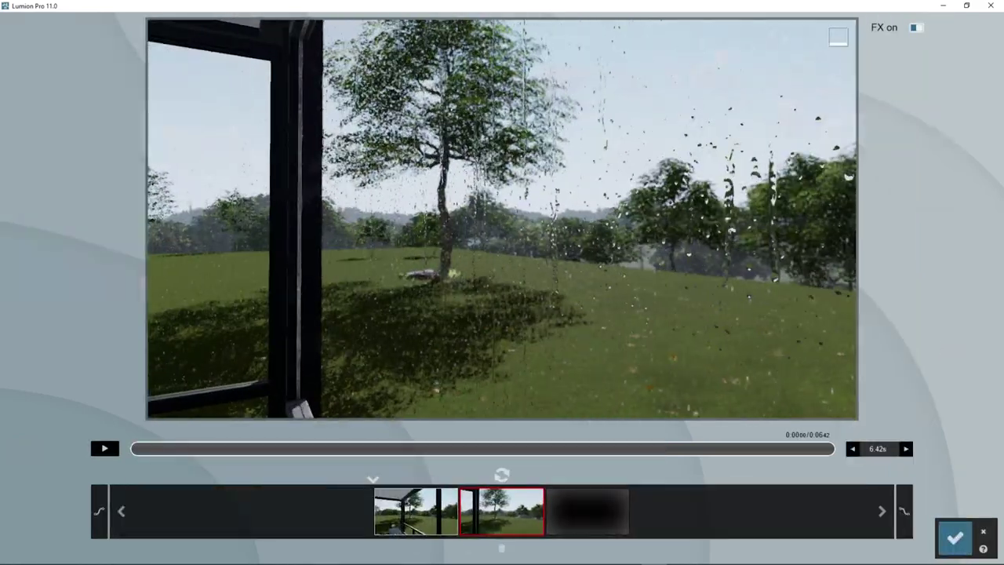
left_click(416, 510)
left_click(416, 547)
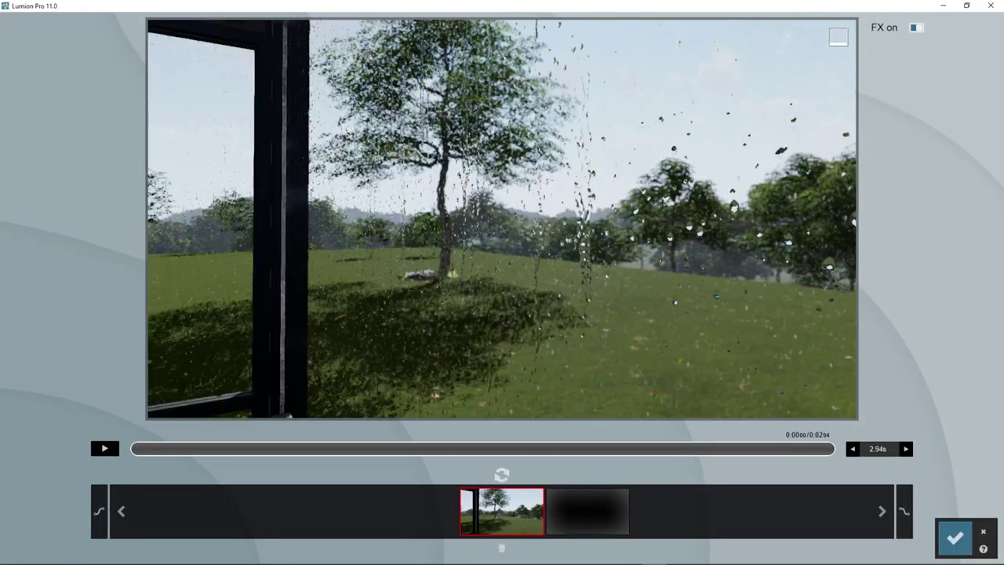
left_click(956, 539)
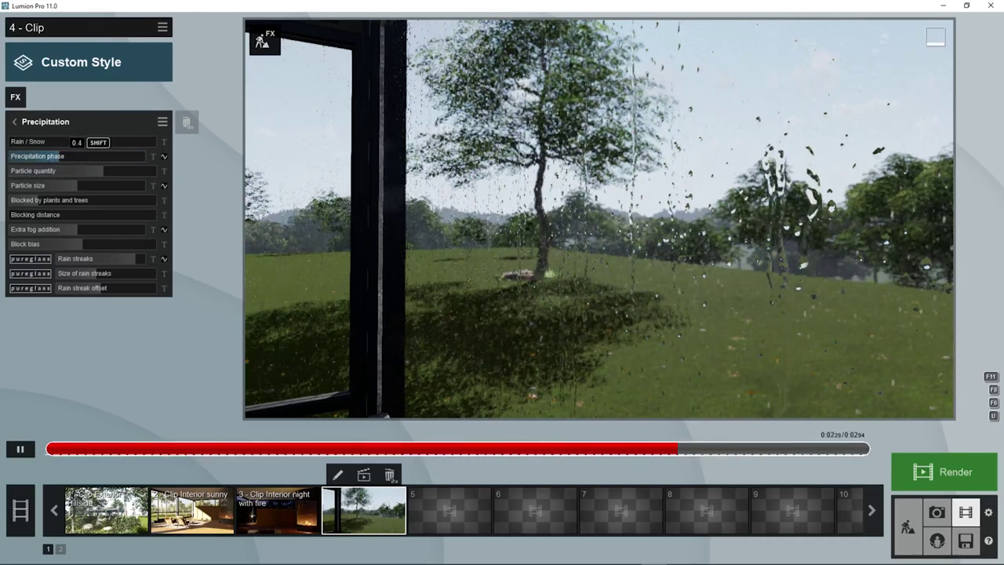
Reduce Particle quantity to 0.0, shift Rain / Snow almost fully to snow, and preview the clip.
left_click(21, 449)
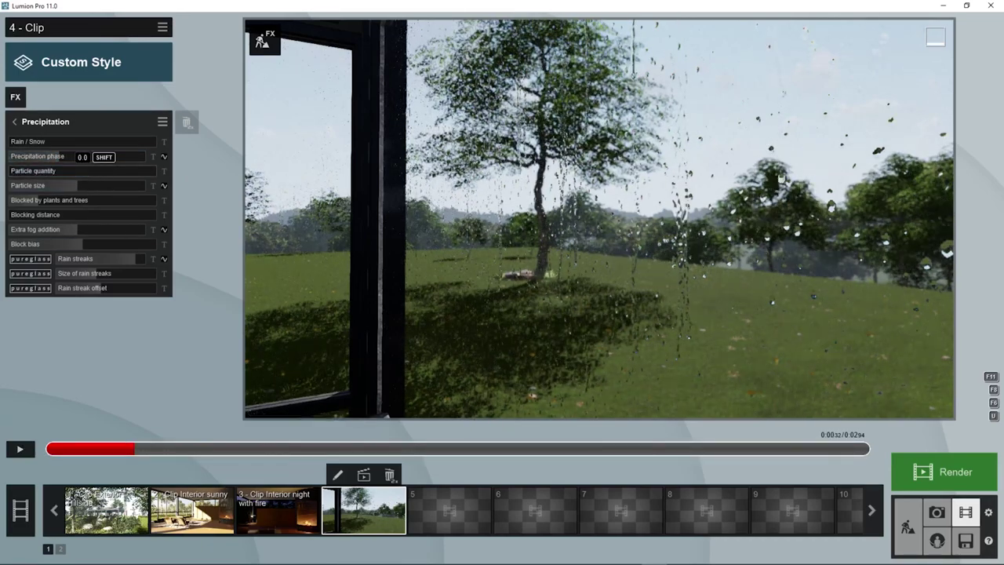
left_click_drag(59, 156, 156, 142)
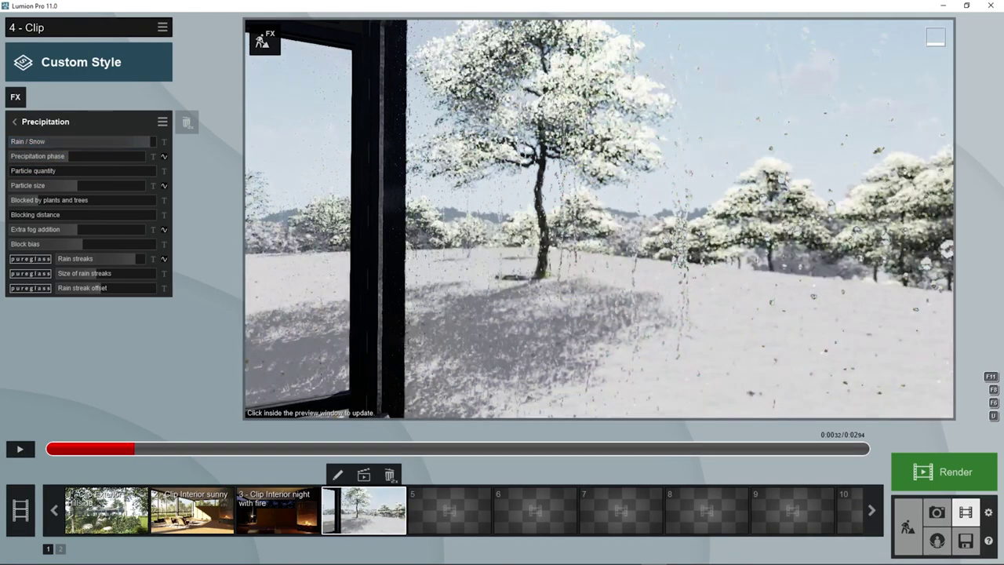
left_click(21, 449)
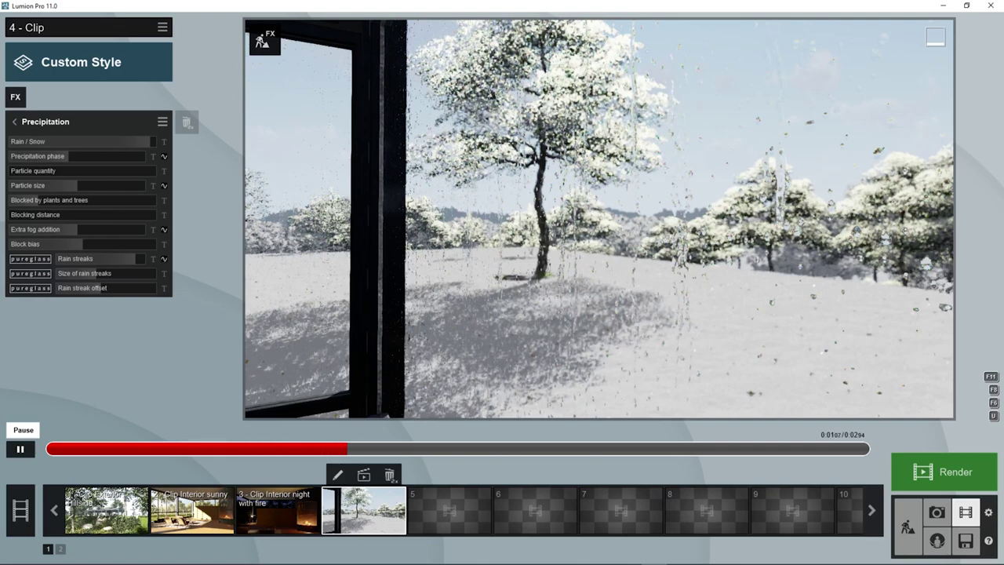
left_click(20, 449)
Set Rain / Snow back fully to rain and play back the raindrops running down the glass.
left_click_drag(151, 141, 11, 141)
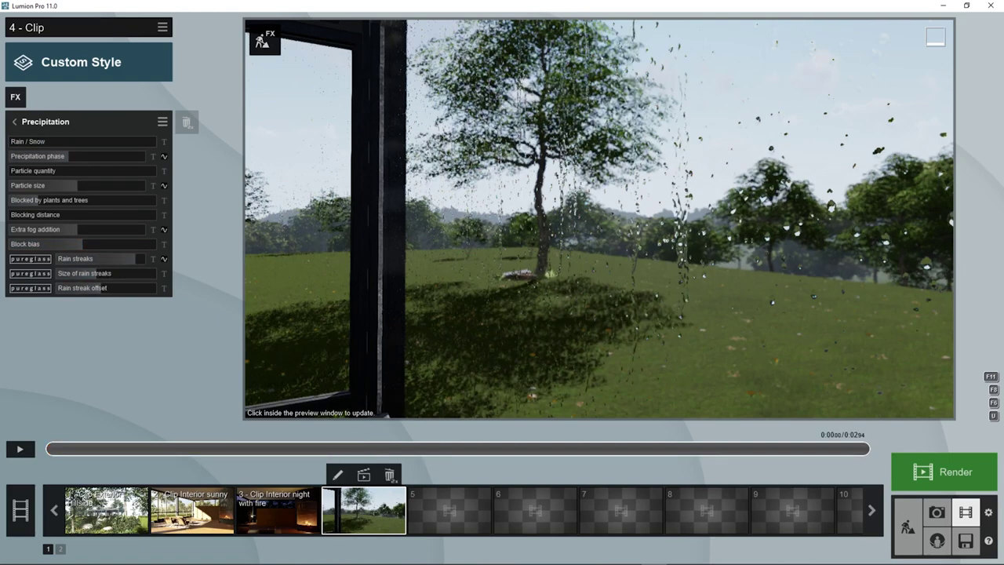
left_click(20, 449)
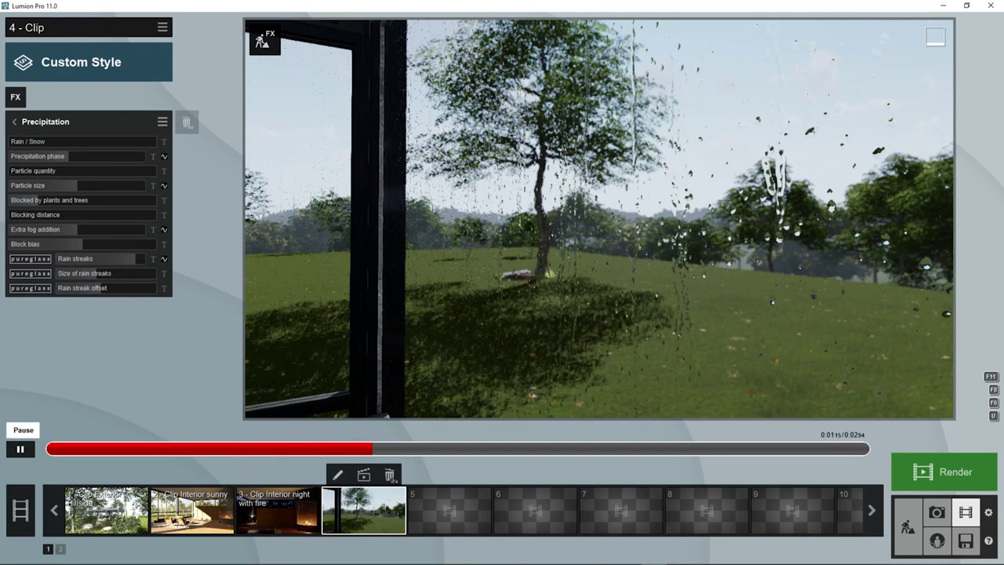
left_click(20, 449)
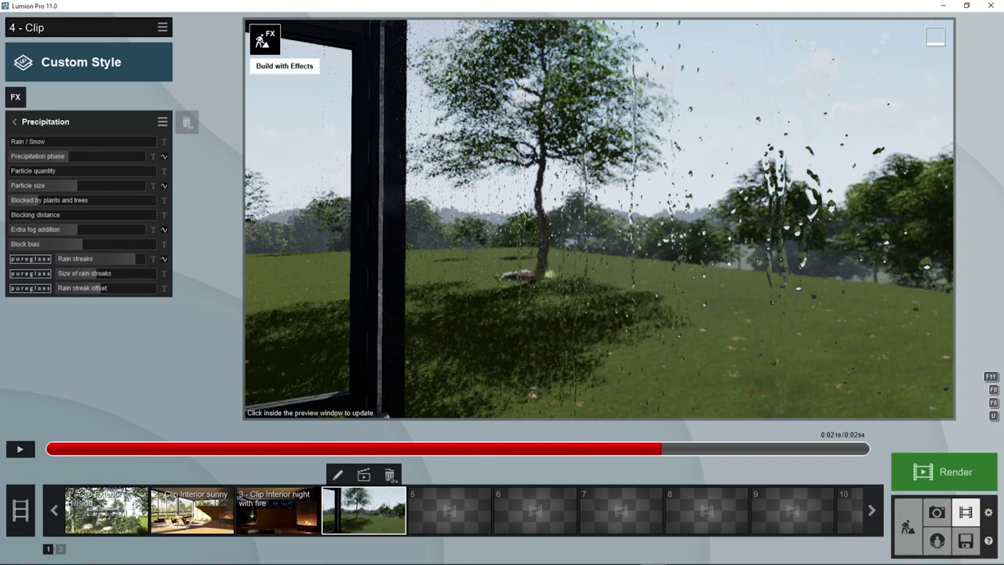
Lower Force rain streaks on the window's glass material to its minimum, save the change, and return to clip 4.
left_click(263, 41)
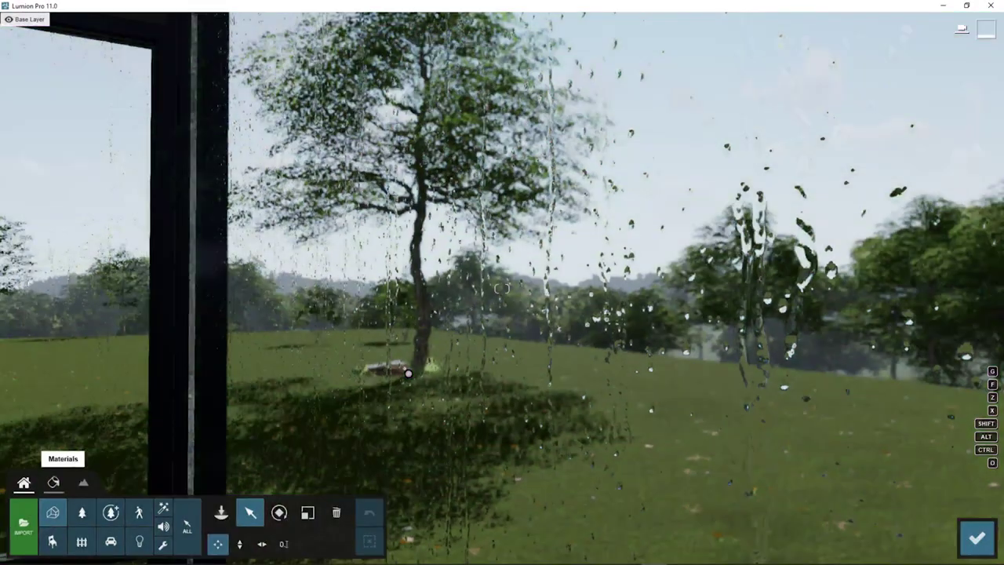
left_click(54, 482)
left_click(502, 289)
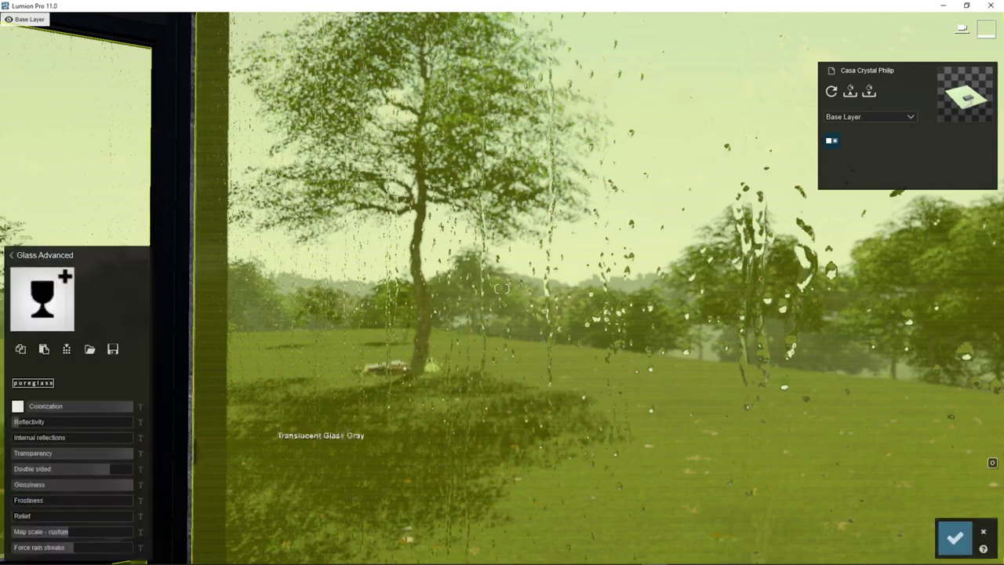
mouse_move(74, 547)
left_mouse_down()
mouse_move(93, 547)
mouse_move(63, 547)
mouse_move(133, 547)
mouse_move(12, 547)
left_mouse_up()
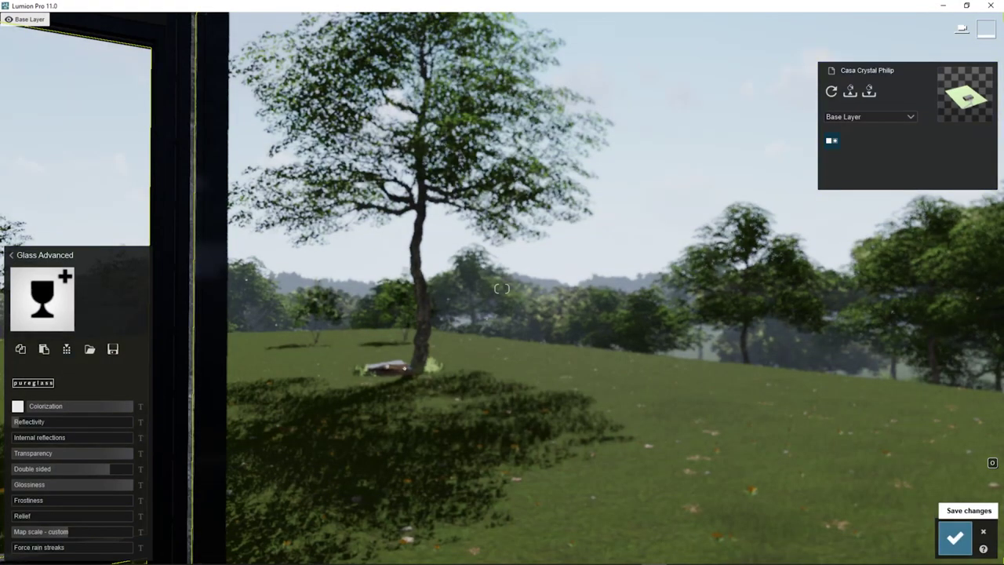
left_click(955, 538)
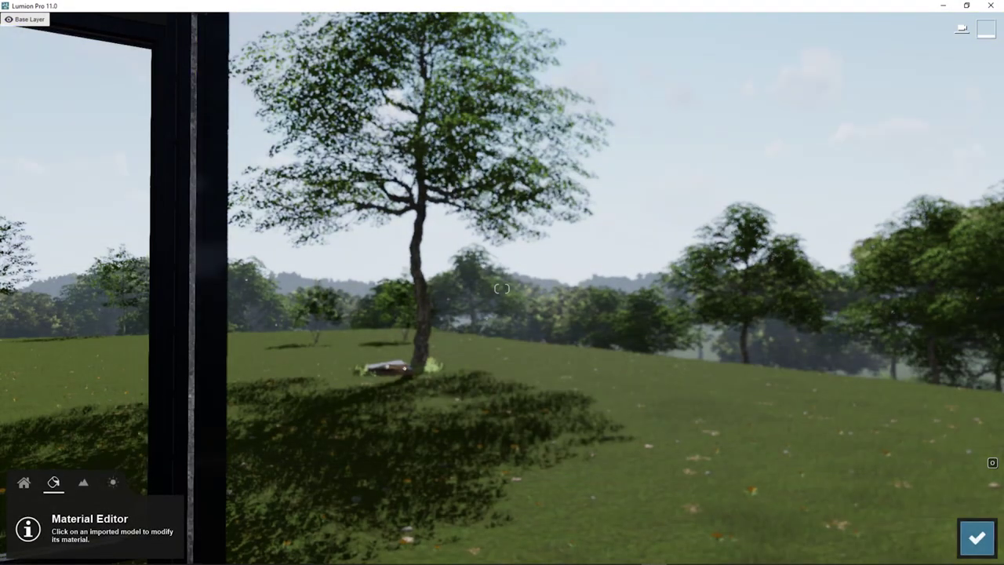
left_click(977, 538)
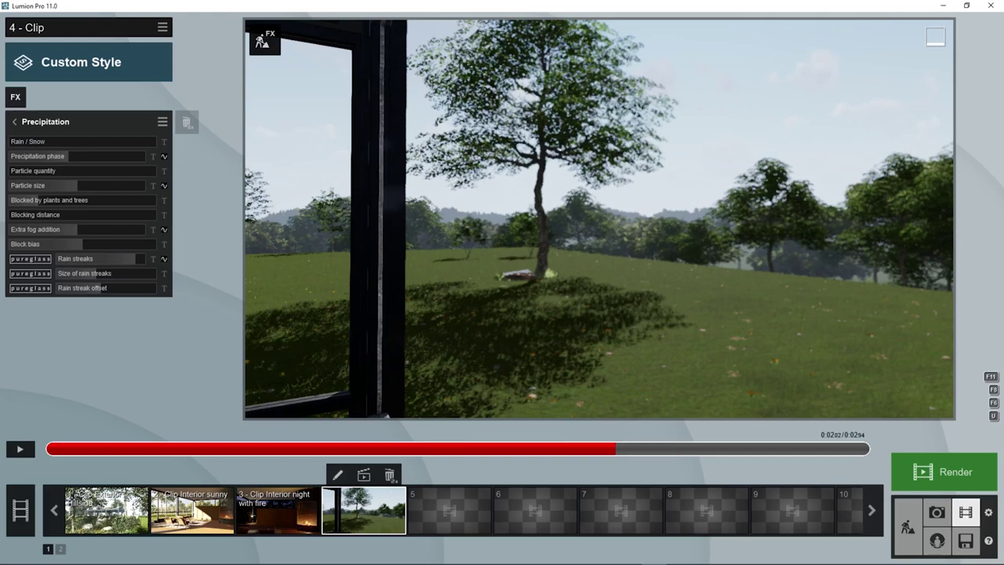
Raise Force rain streaks on the window's glass material again, save the change, and return to clip 4.
left_click(265, 43)
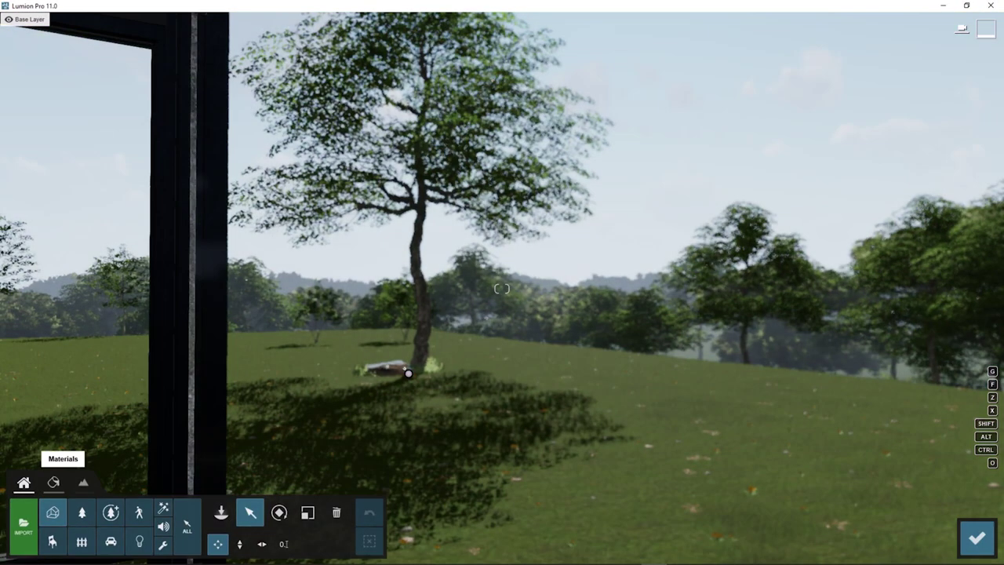
left_click(53, 481)
left_click(60, 459)
left_click_drag(71, 548, 134, 547)
left_click(955, 538)
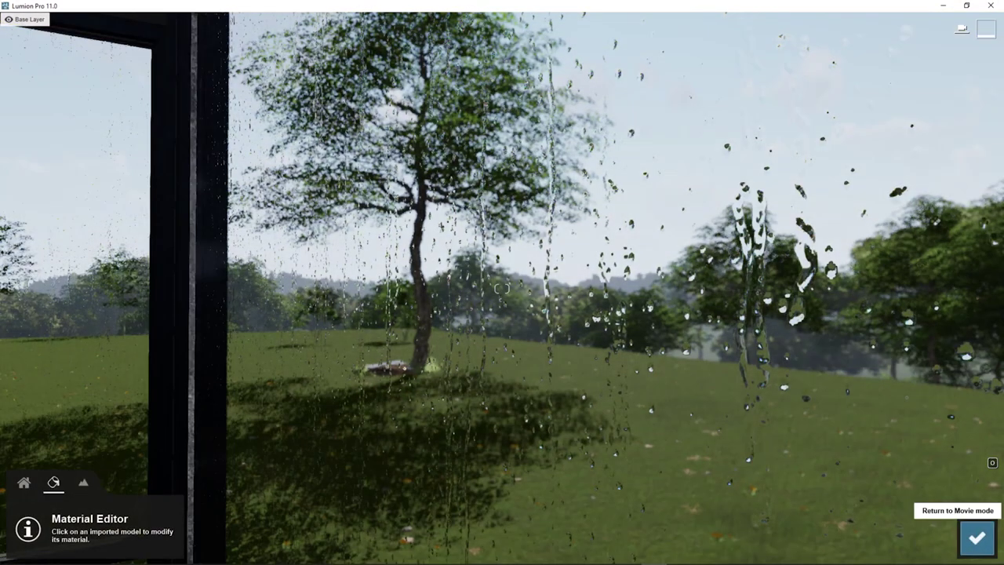
left_click(958, 510)
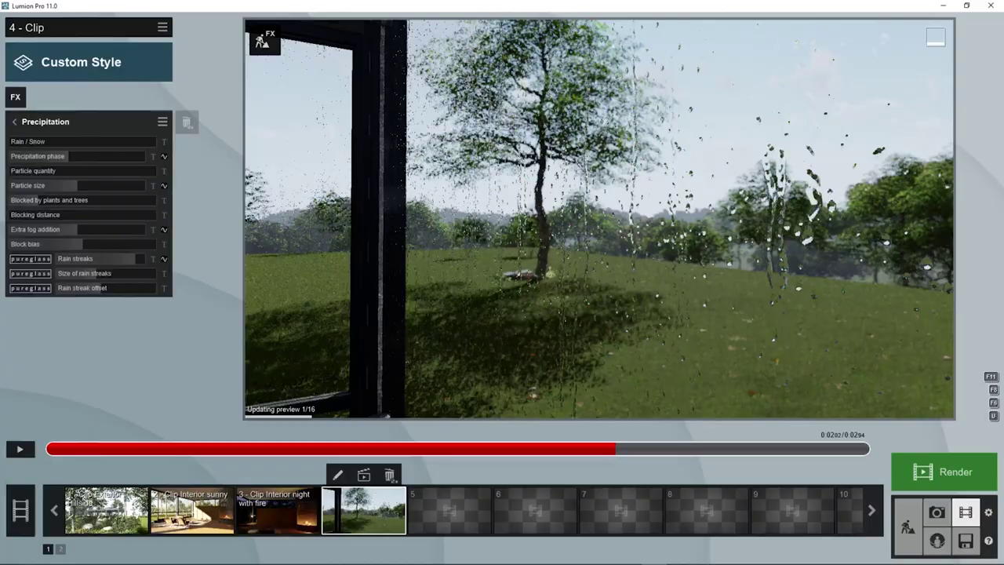
Raise the precipitation effect's Extra fog addition to maximum, increase Particle quantity strongly, and play back clip 4.
left_click_drag(79, 229, 145, 229)
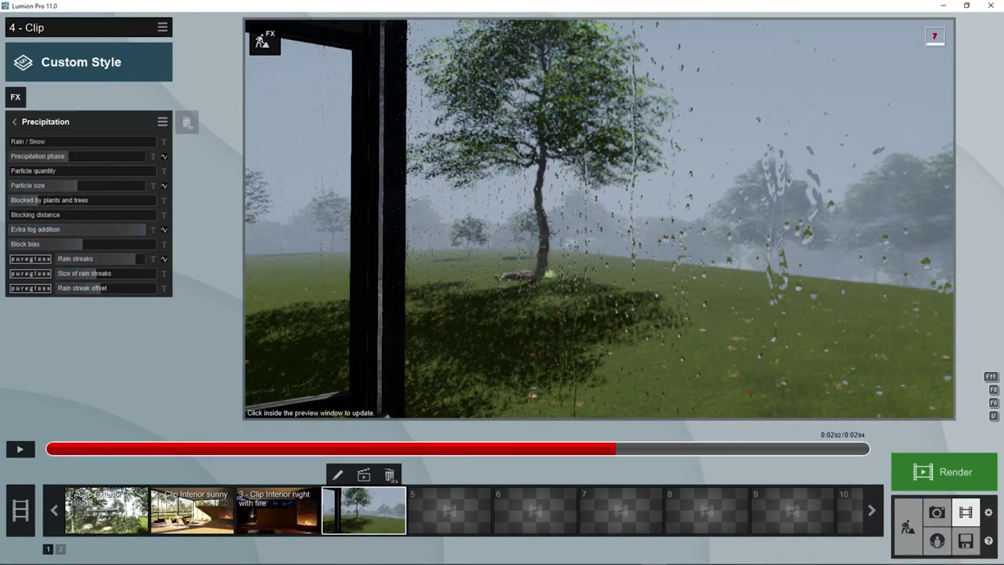
left_click(20, 448)
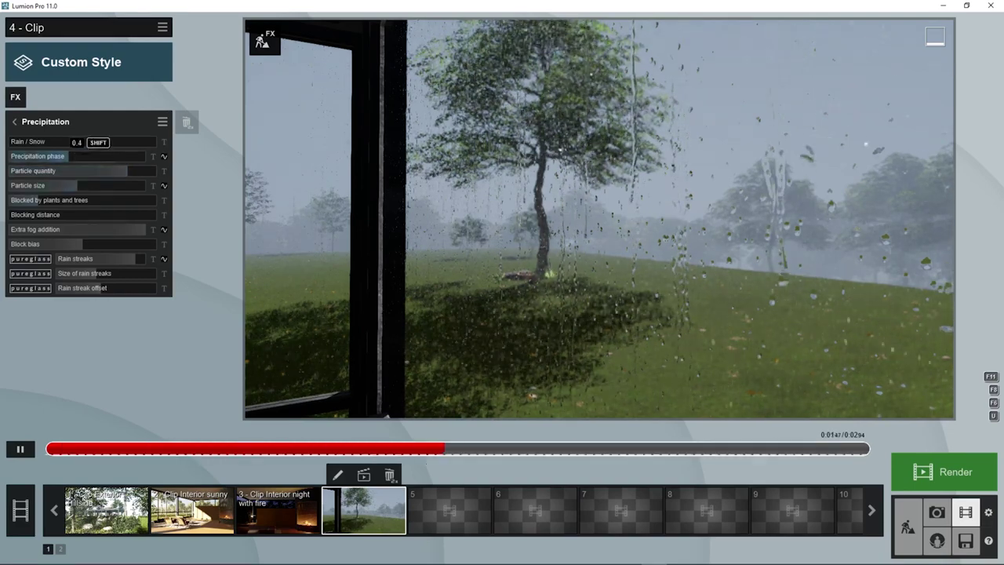
left_click(21, 448)
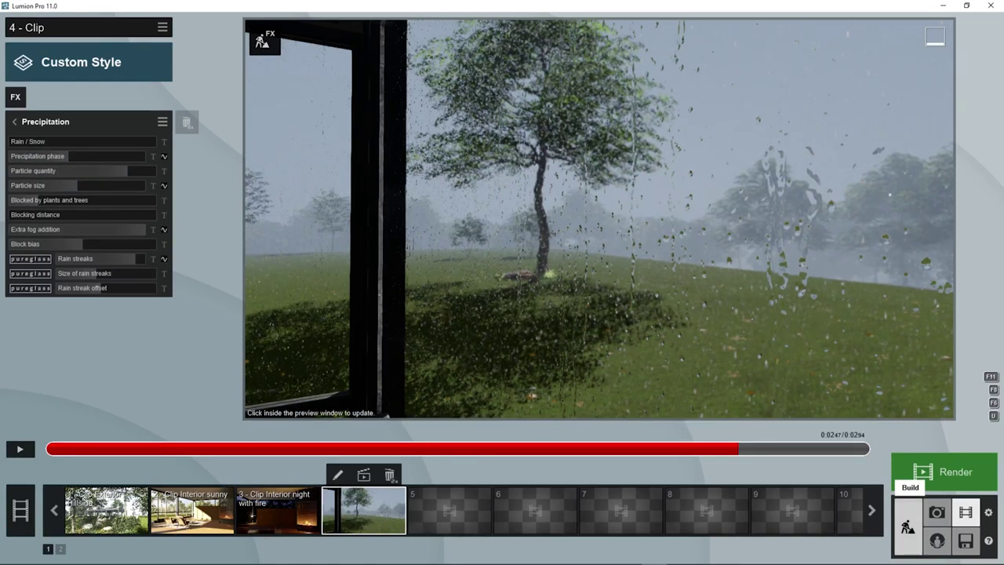
Switch to Build mode and examine the glass house's window panes from outside.
left_click(907, 528)
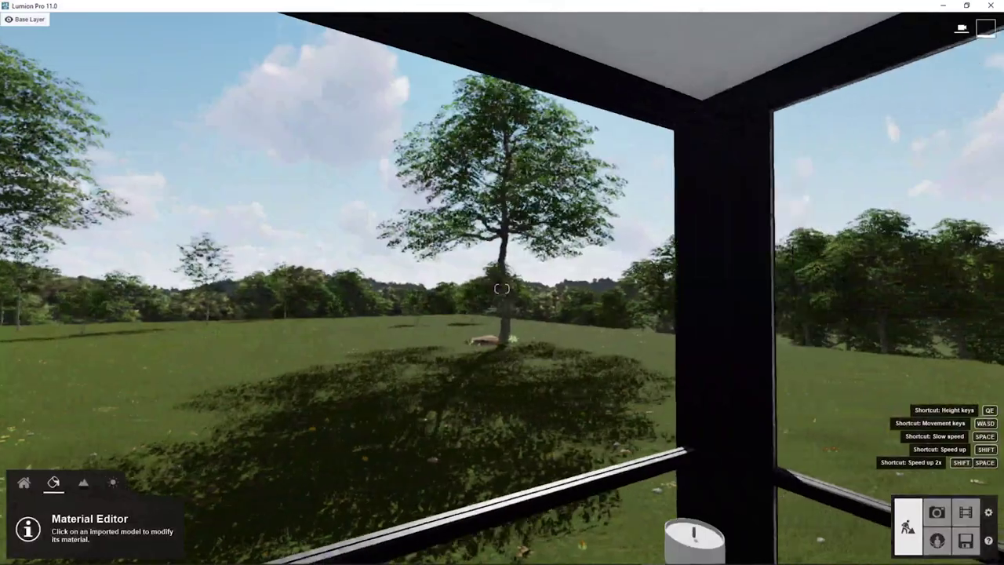
key("d")
key("d")
right_click_drag(502, 289, 313, 289)
key("w")
key("d")
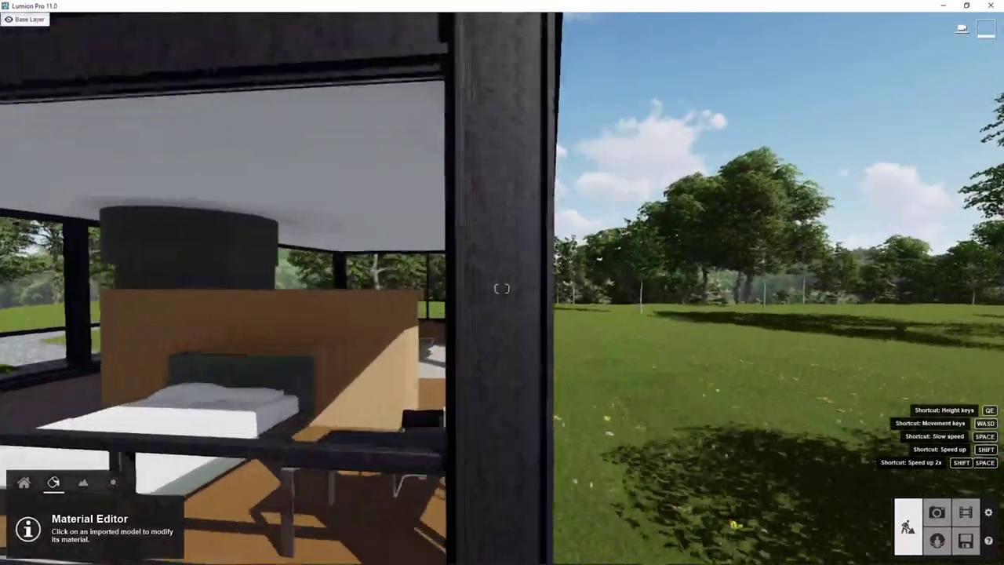
key("d")
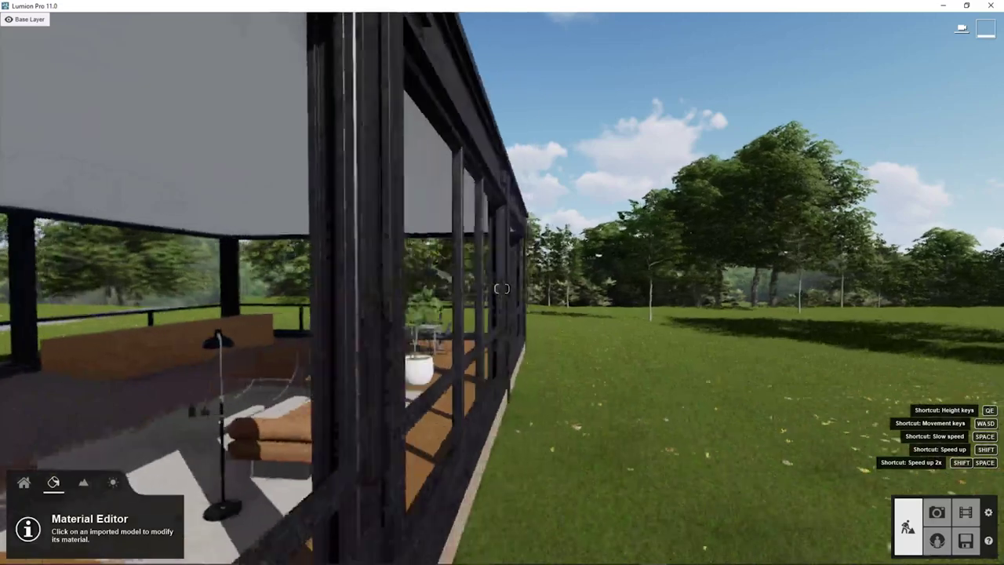
right_click_drag(502, 289, 361, 289)
key("a")
key("s")
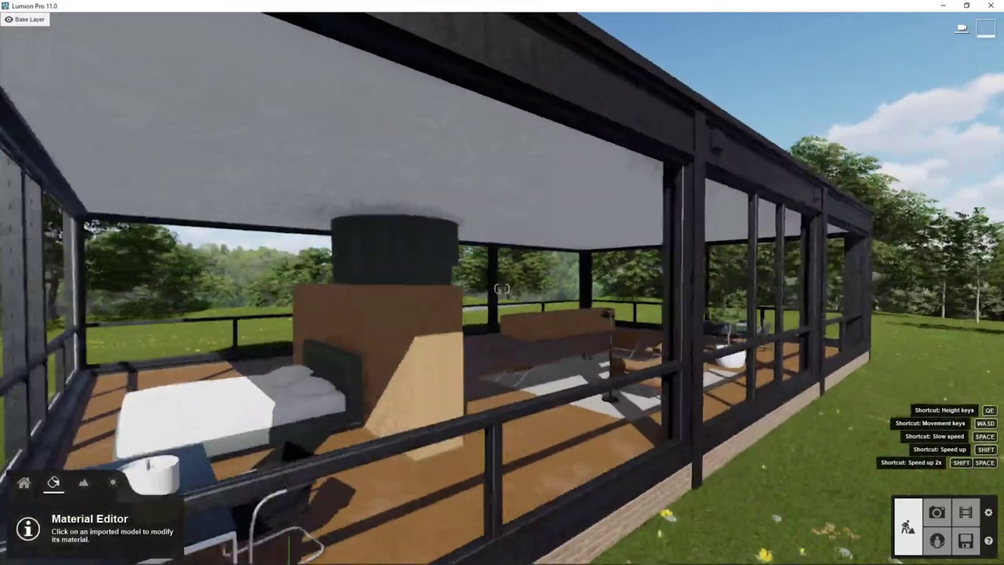
key("a")
key("w")
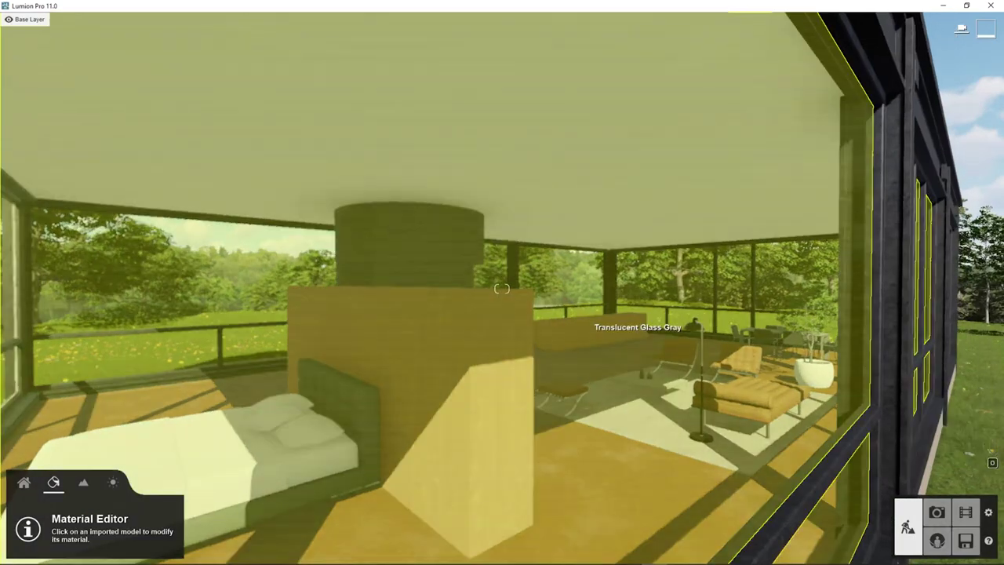
Go to the brick fireplace inside the house and bring up the fire effects for placement.
right_click_drag(502, 288, 502, 289)
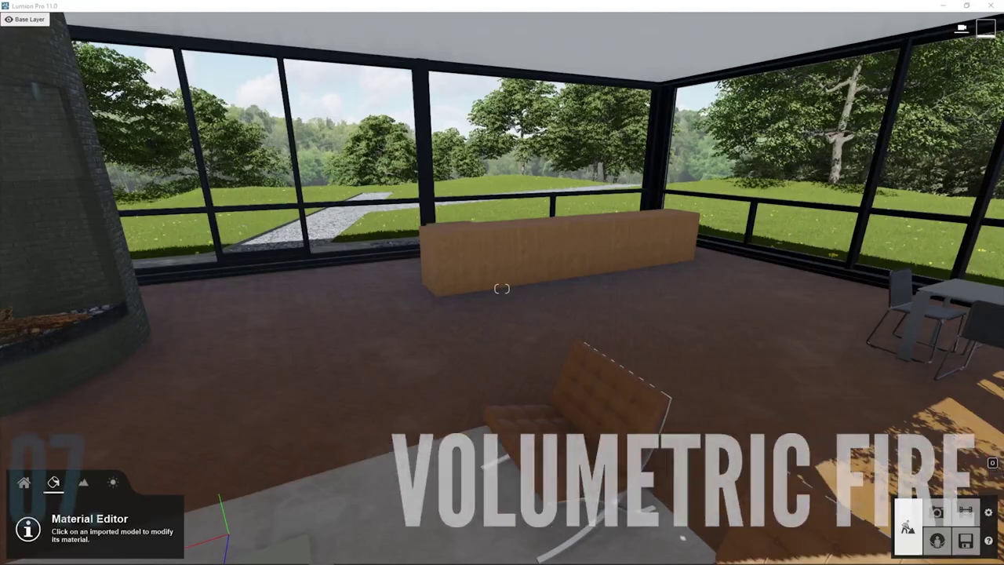
right_click_drag(501, 289, 503, 289)
key("d")
key("w")
key("w")
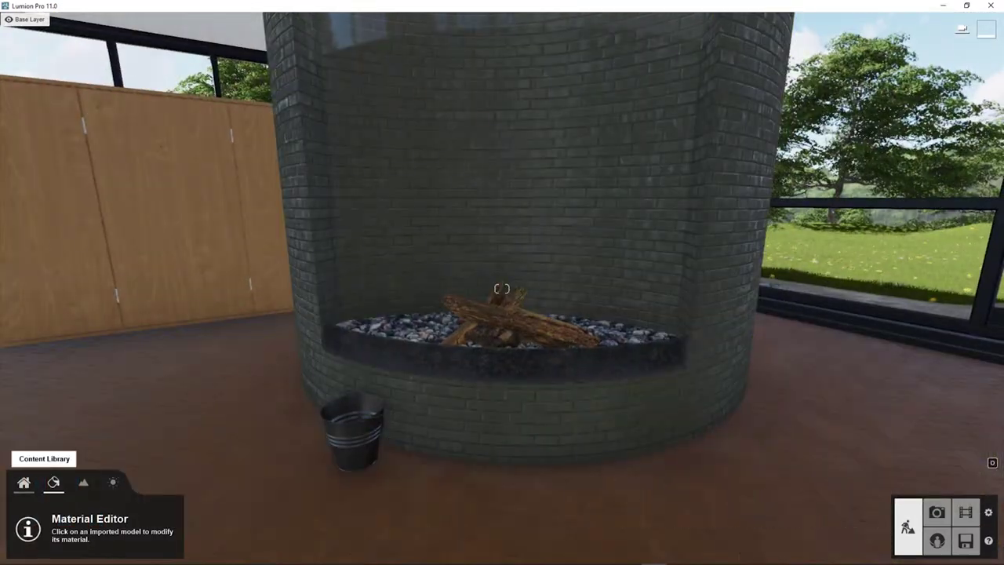
left_click(24, 482)
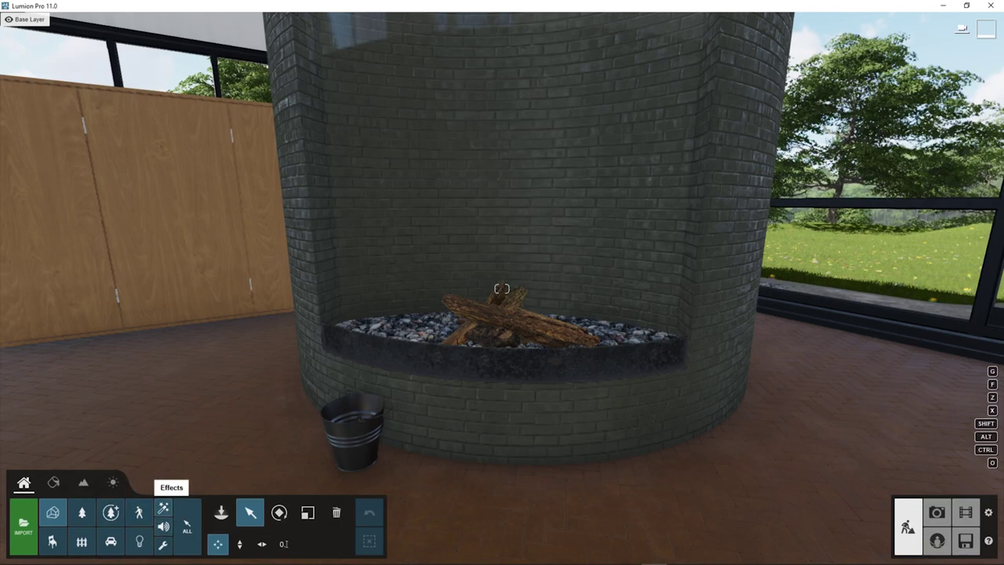
left_click(221, 512)
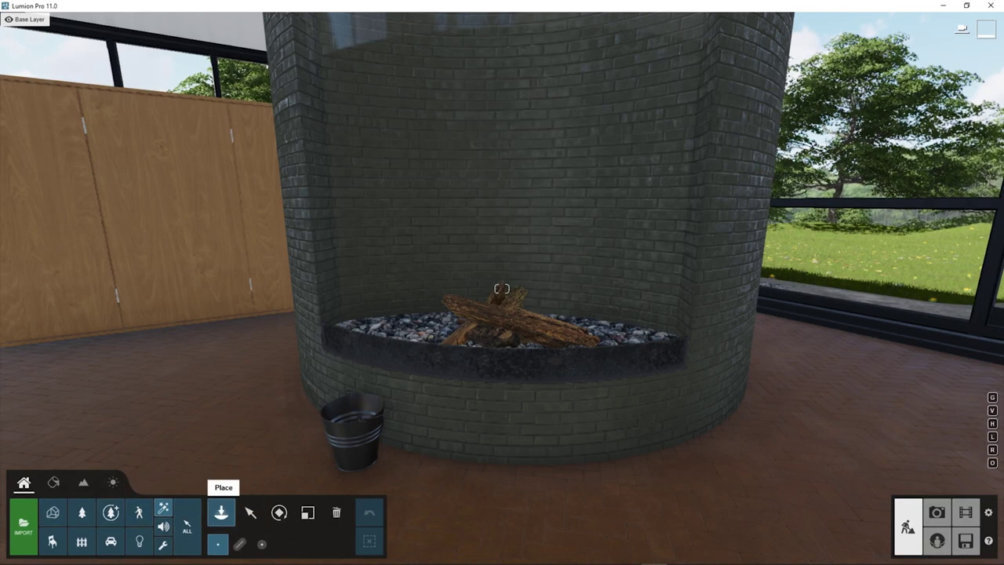
left_click(222, 513)
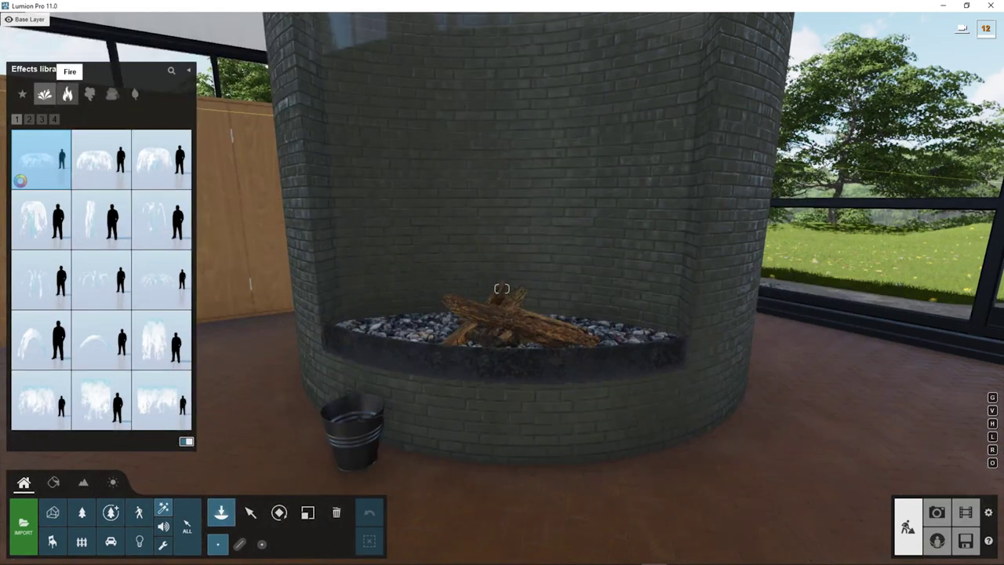
left_click(68, 93)
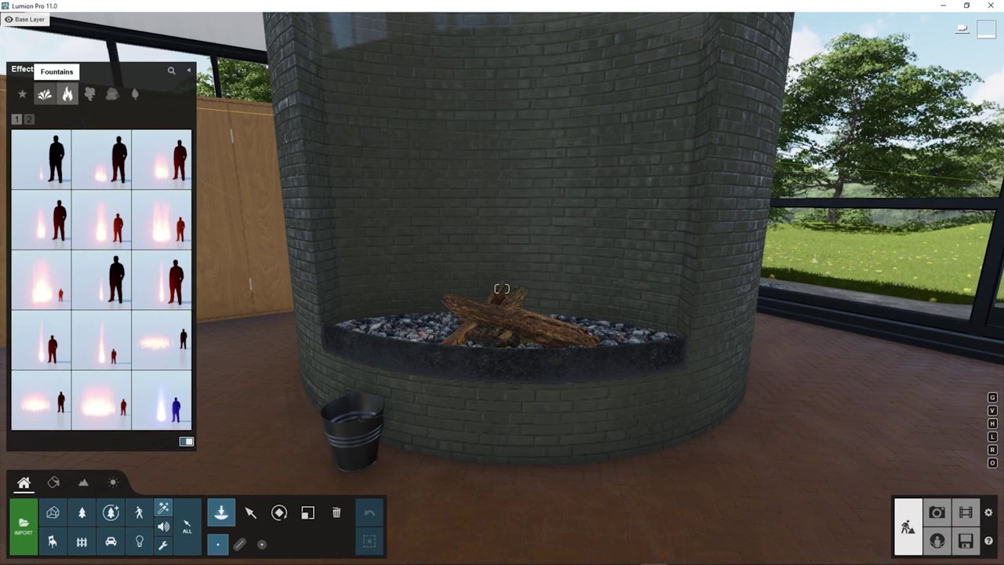
Place the third standard fire effect on the logs in the fireplace and view it from another angle.
mouse_move(31, 236)
left_click(39, 279)
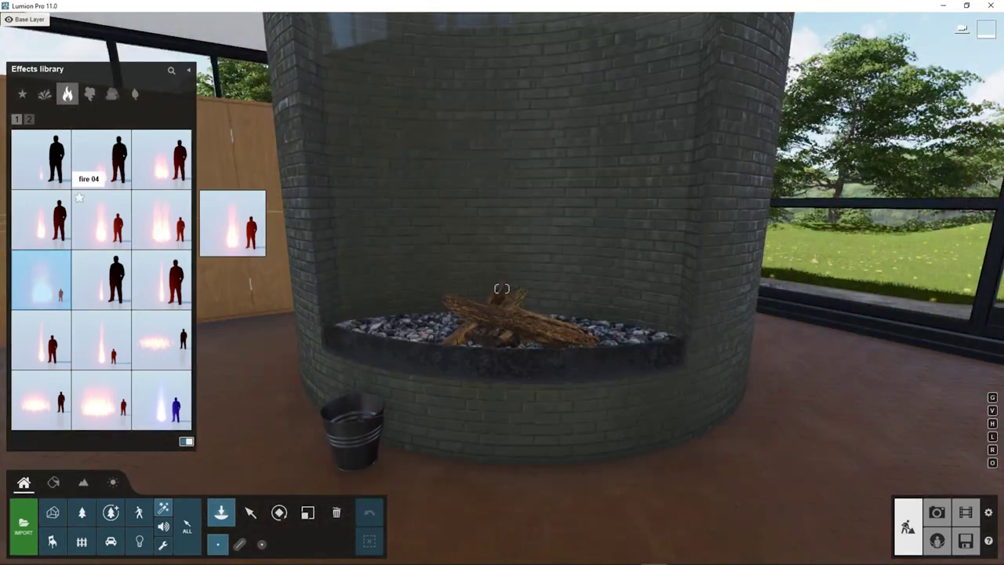
left_click(160, 159)
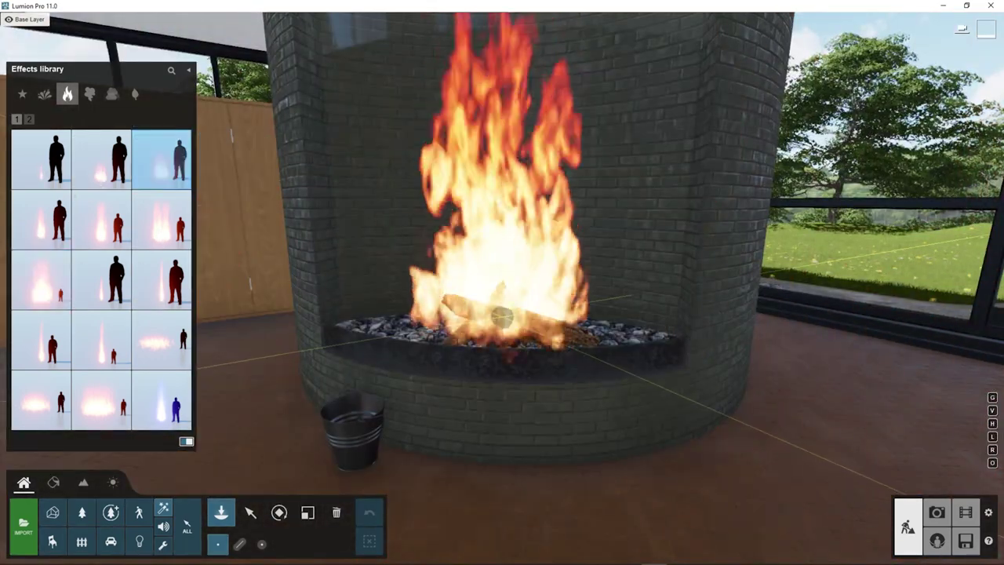
left_click(500, 324)
right_click_drag(345, 396, 274, 313)
key("s")
right_click_drag(439, 345, 471, 393)
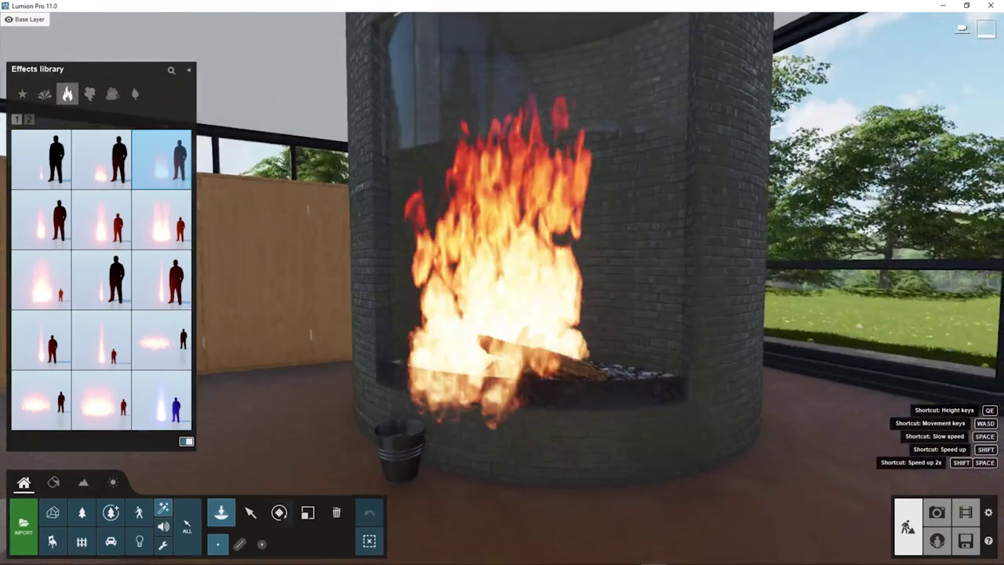
Inspect the standard fire from close up and farther away, and delete it from the fireplace.
left_click(337, 514)
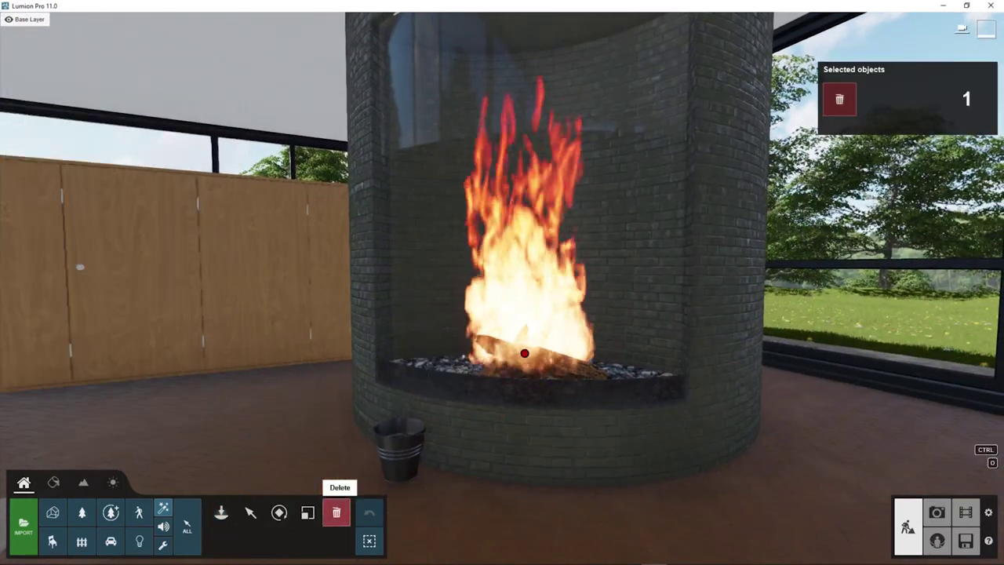
right_click_drag(471, 369, 488, 392)
scroll(502, 314, "up", 5)
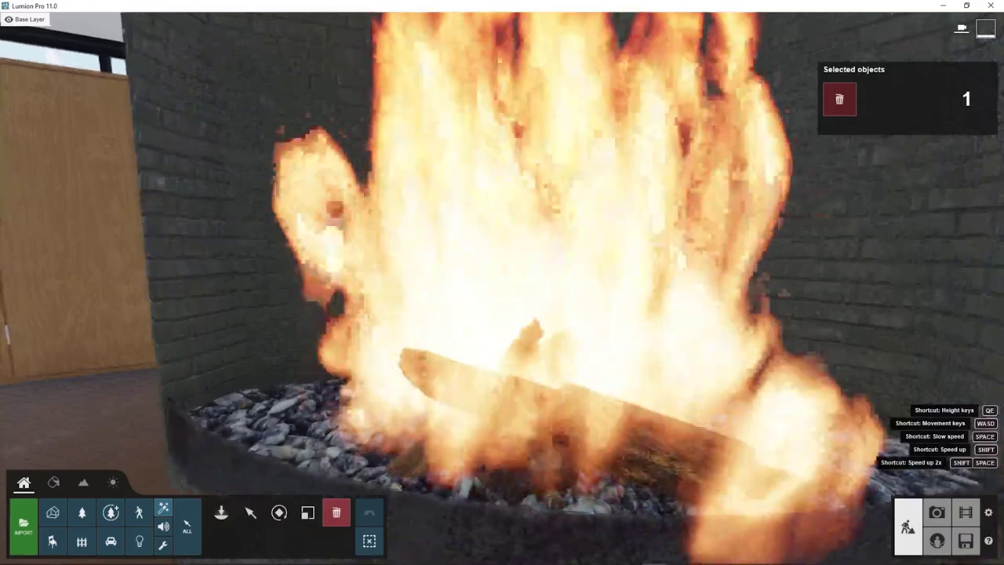
scroll(502, 314, "down", 6)
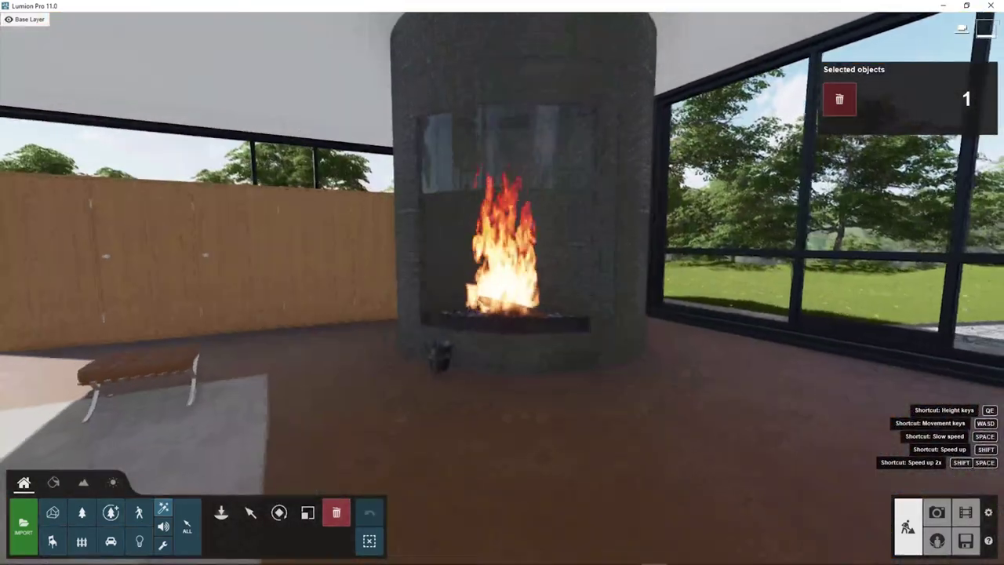
key("w")
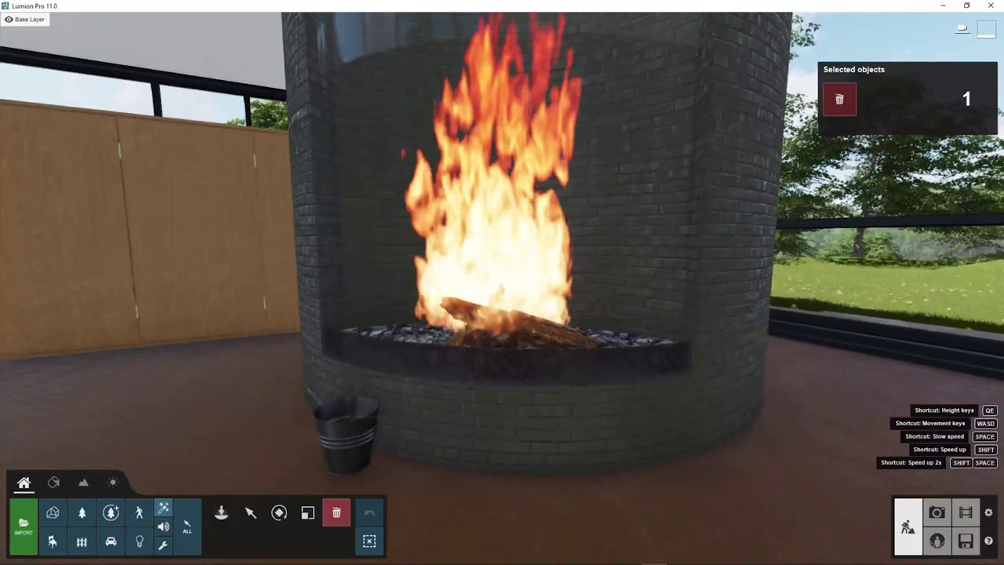
key("Delete")
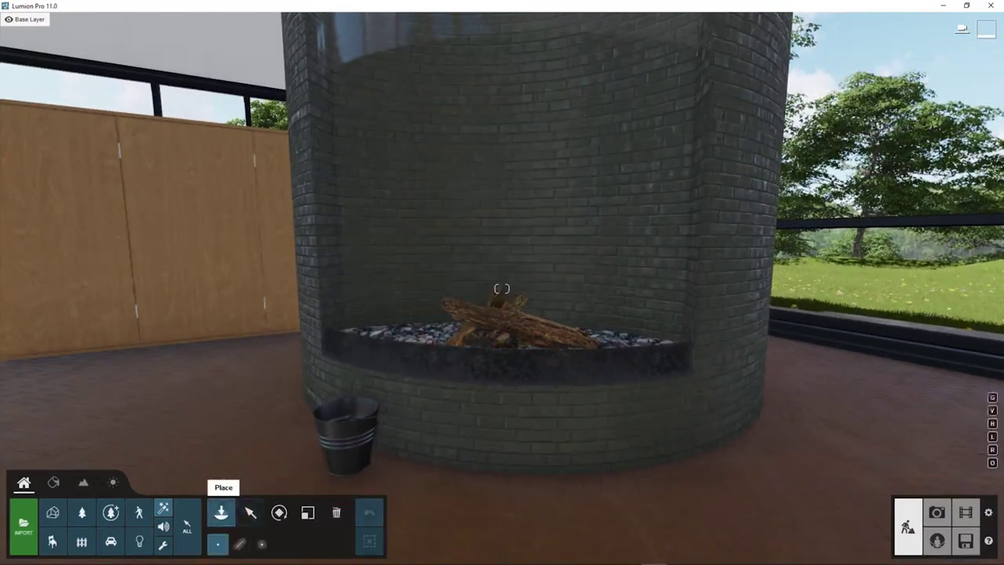
left_click(222, 512)
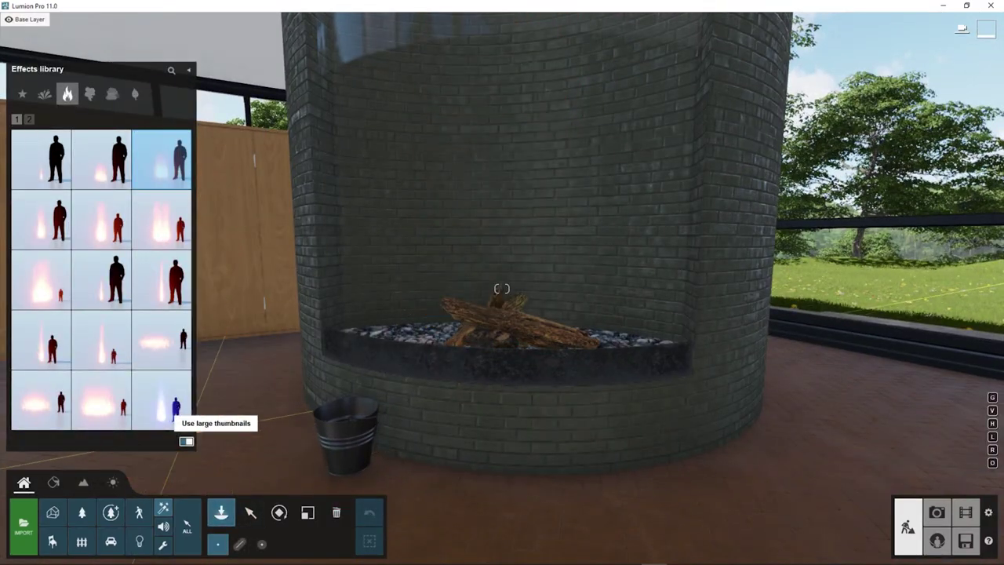
left_click(186, 440)
left_click(186, 430)
right_click_drag(188, 433, 280, 512)
left_click(336, 513)
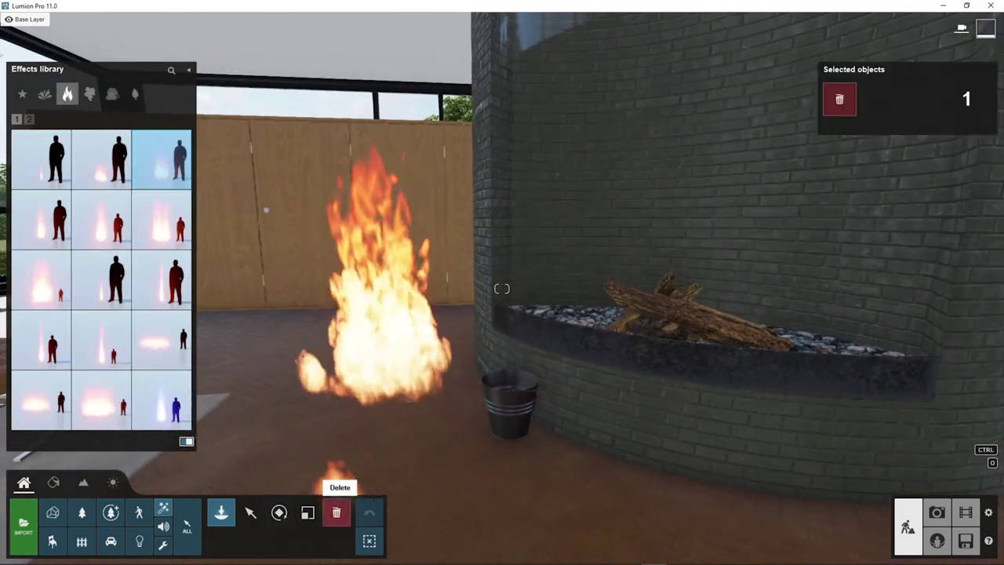
left_click(383, 391)
Show the fire effects as small thumbnails and place volumetric fire 01 on the floor beside the bucket.
left_click(221, 512)
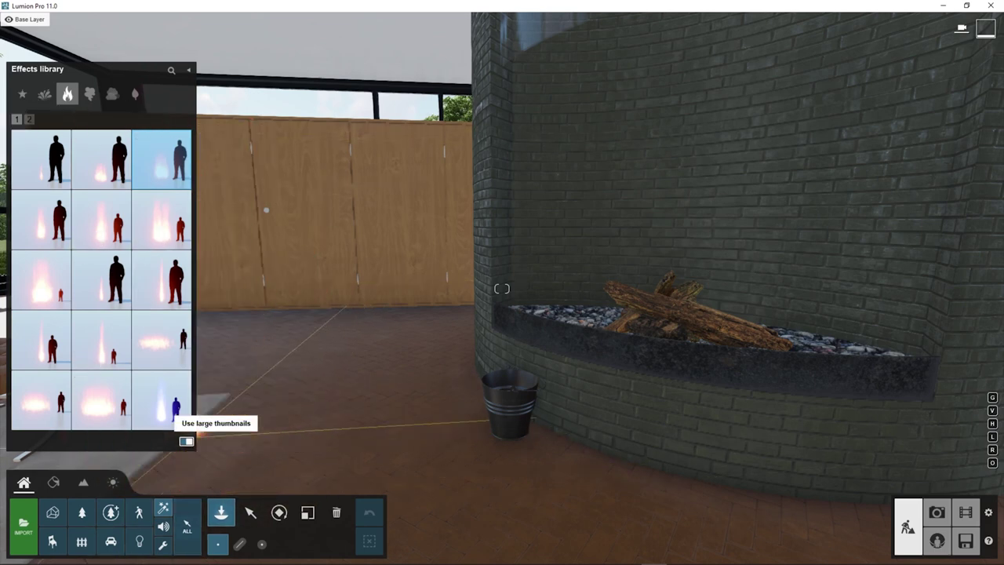
left_click(186, 441)
mouse_move(65, 249)
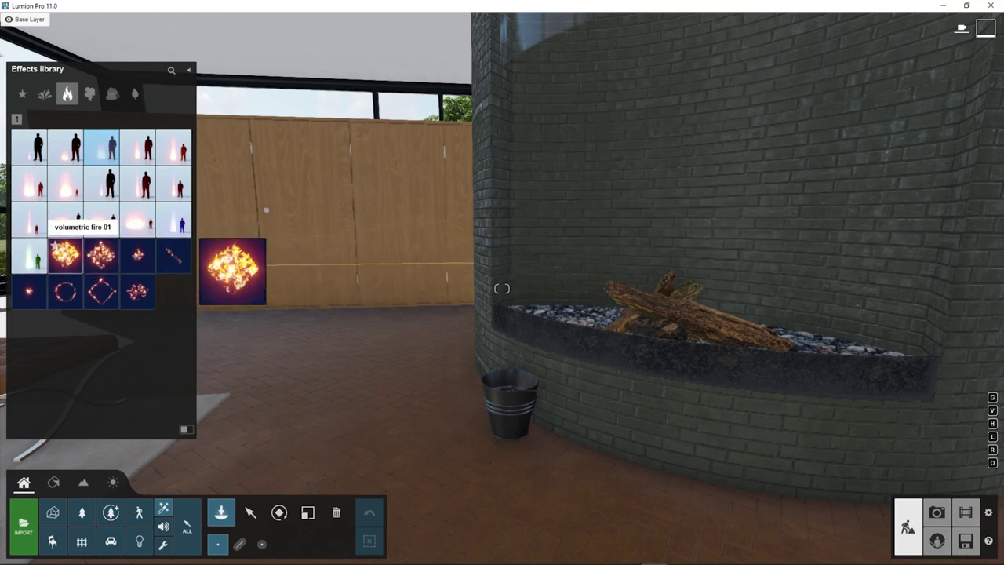
left_click(65, 256)
right_click_drag(455, 400, 353, 486)
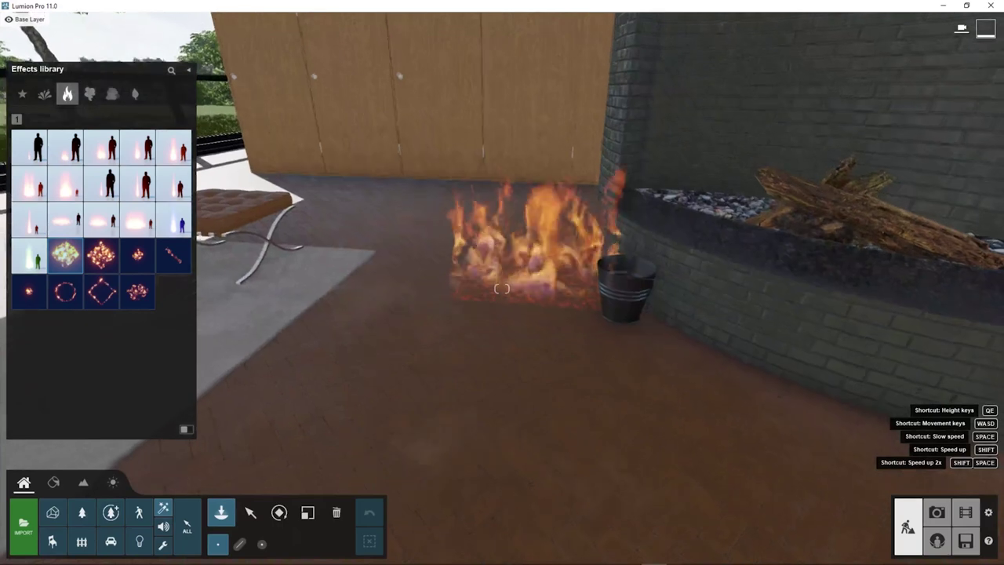
Preview the other volumetric fire effects over the floor one after another, including the small, ring-shaped, square-outline and scattered variants.
right_click_drag(424, 337, 426, 341)
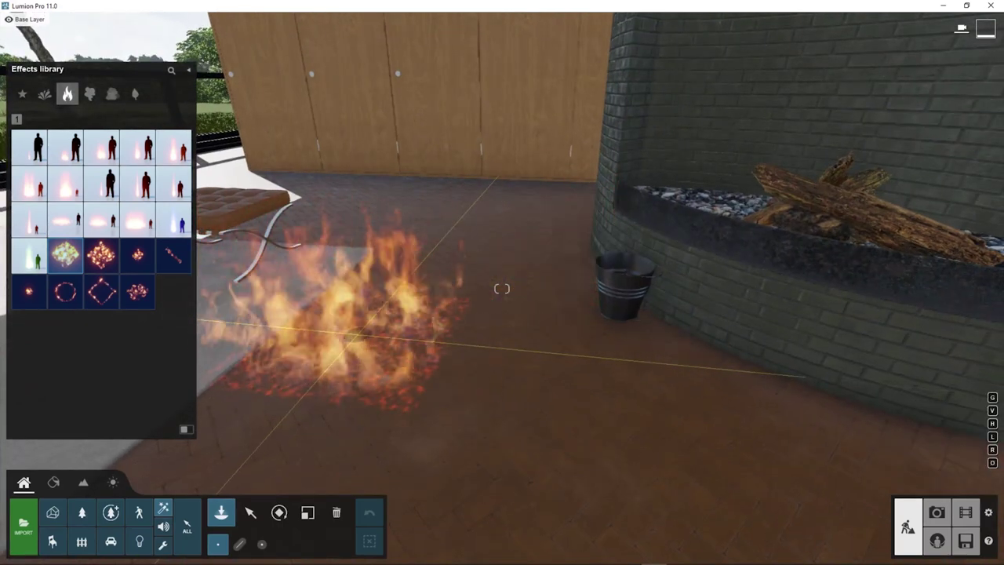
left_click(103, 255)
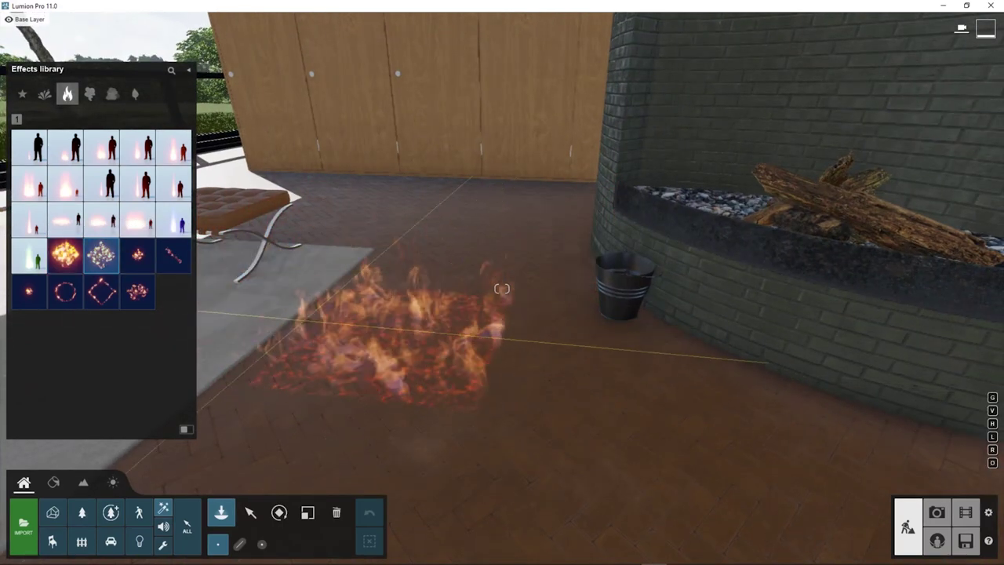
mouse_move(137, 253)
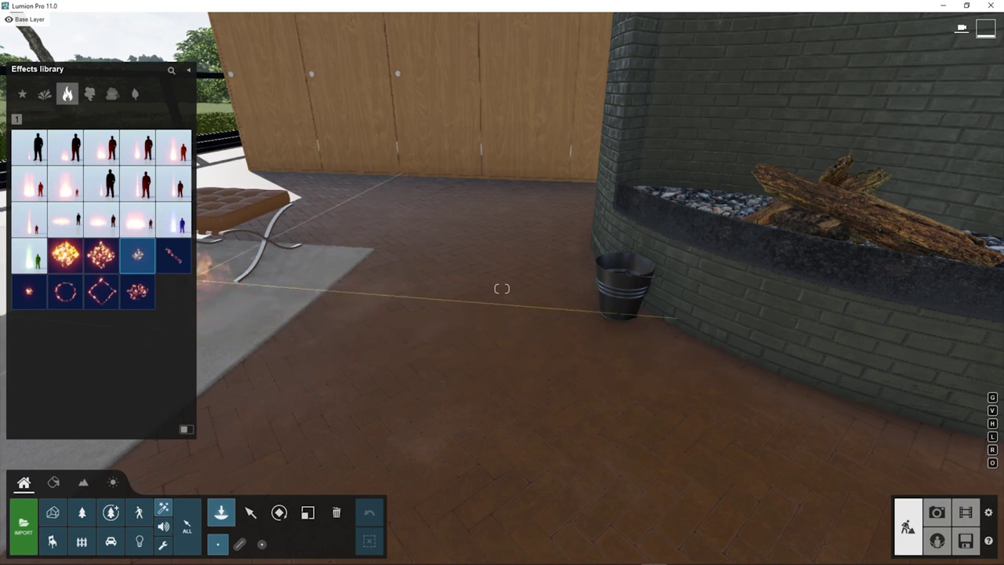
left_click(173, 255)
left_click(28, 292)
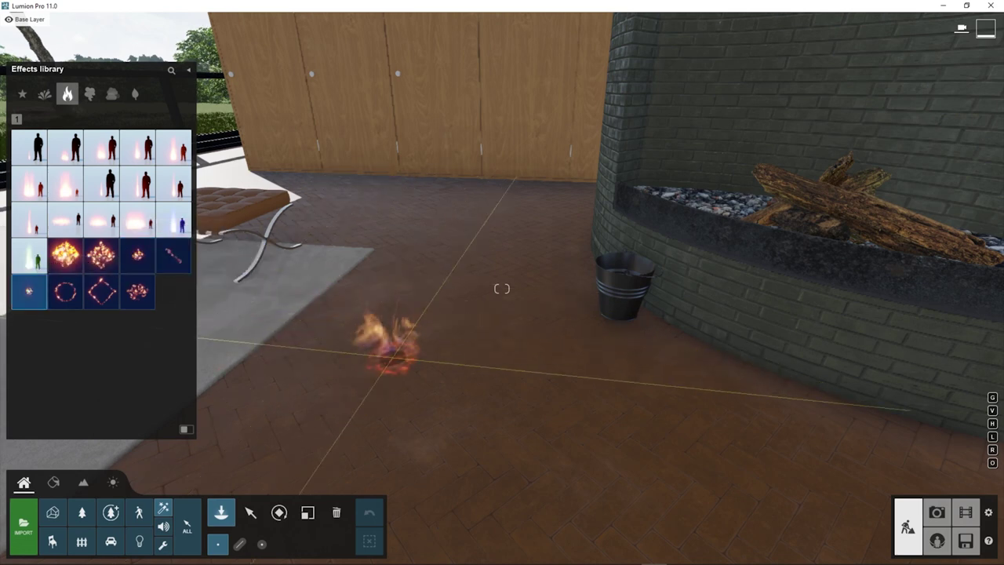
left_click(65, 292)
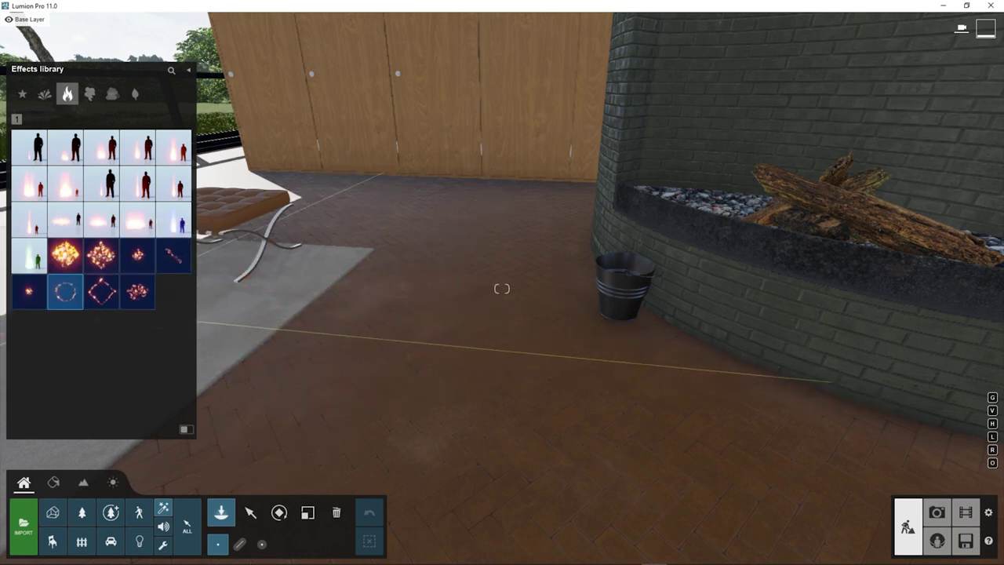
left_click(101, 292)
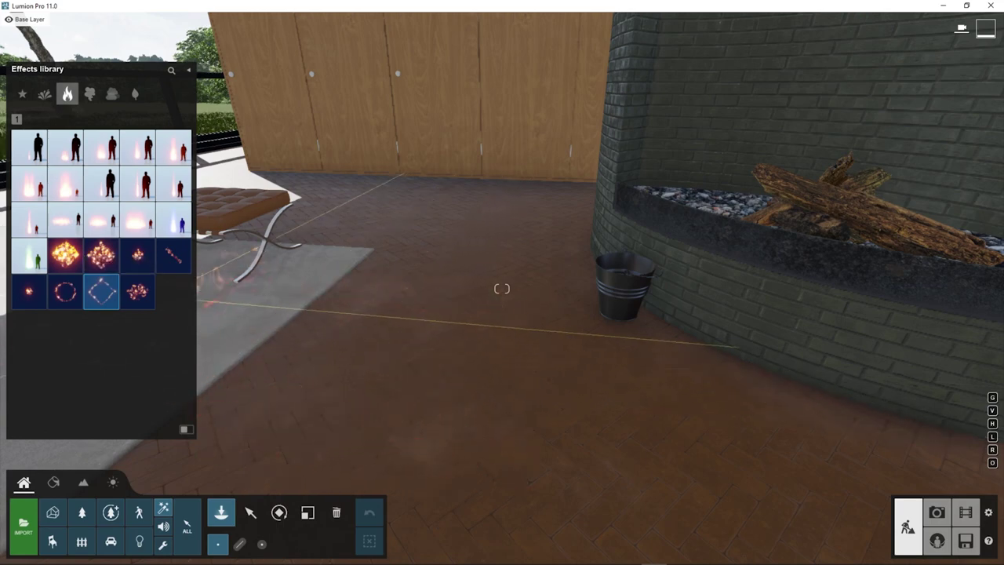
left_click(137, 292)
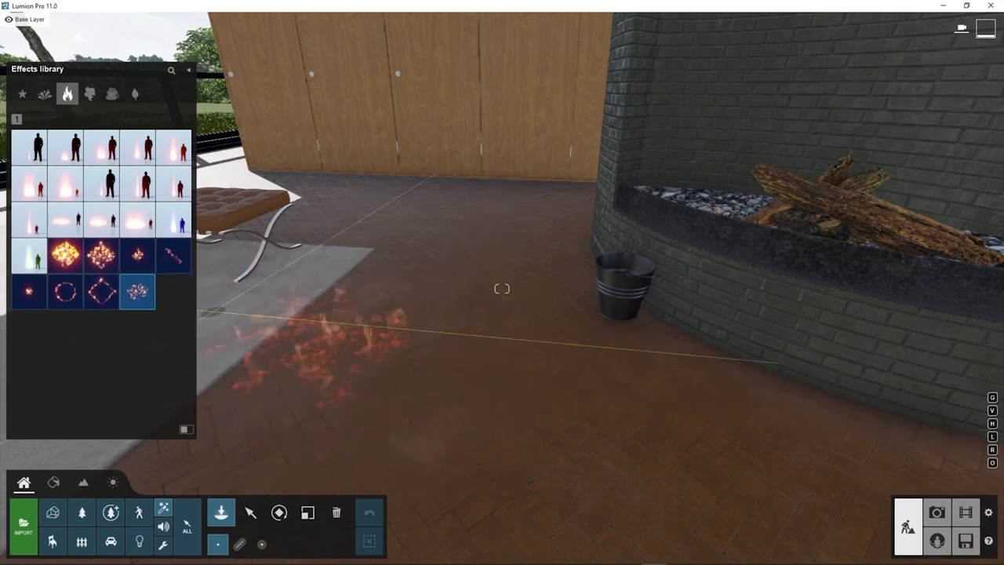
Place volumetric fire 01 on the brick floor between the leather ottoman and the bucket.
left_click(66, 255)
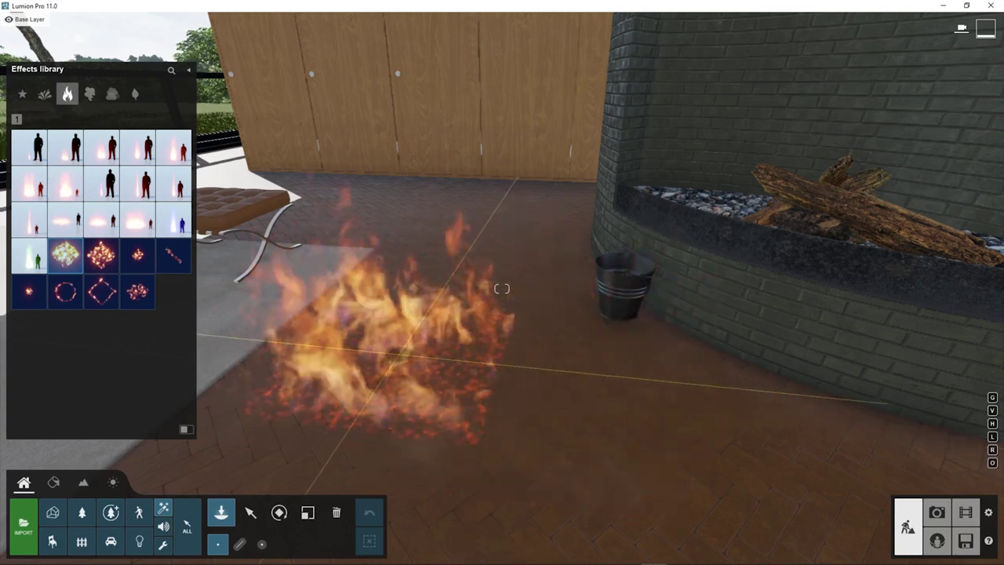
right_click(403, 349)
right_click_drag(403, 335, 337, 259)
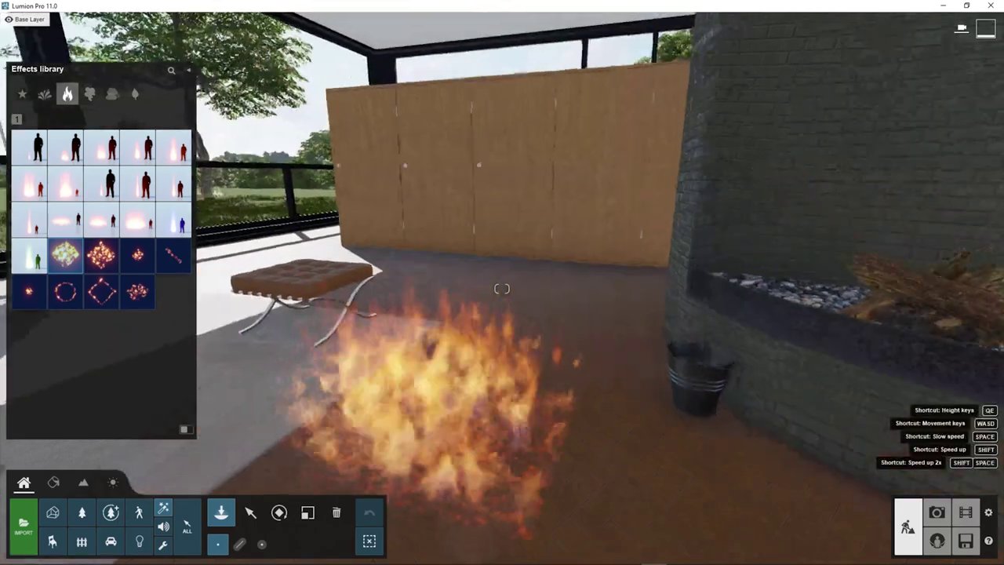
Inspect the placed volumetric fire from close up and farther away, and select it to show its properties.
key("w")
key("s")
right_click_drag(330, 271, 334, 341)
key("s")
key("w")
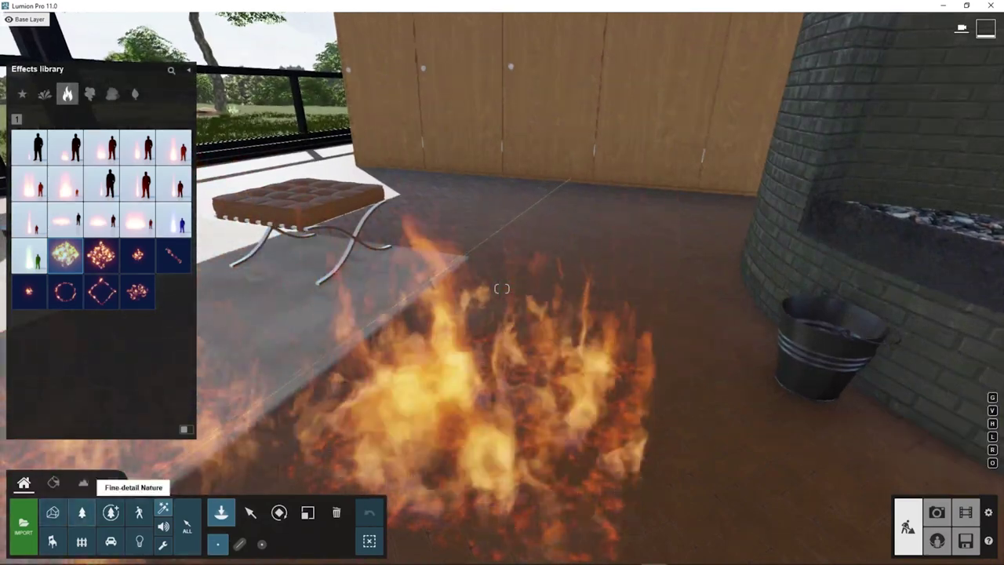
left_click(251, 512)
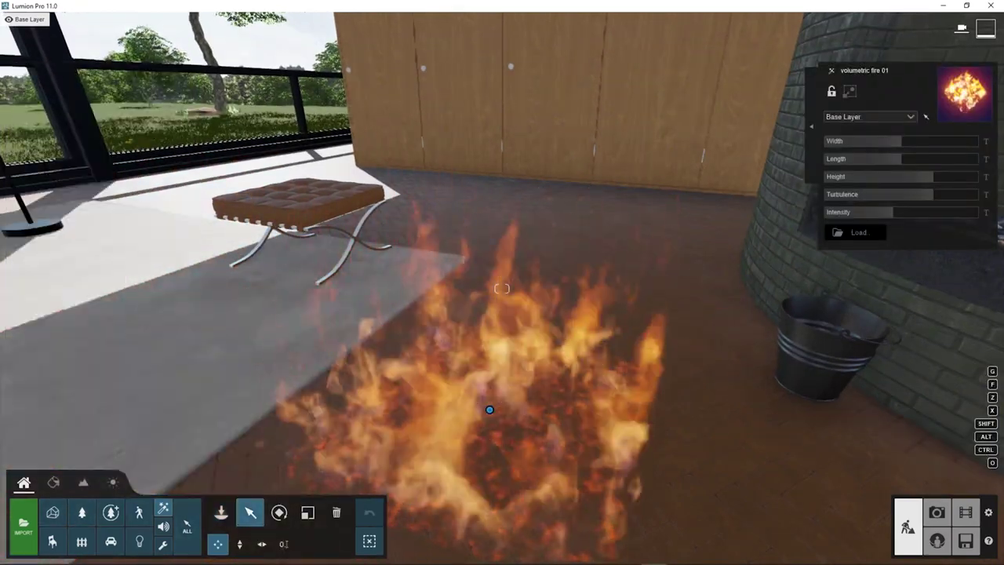
Increase the volumetric fire's width and length, and slightly reduce its height and turbulence.
key("s")
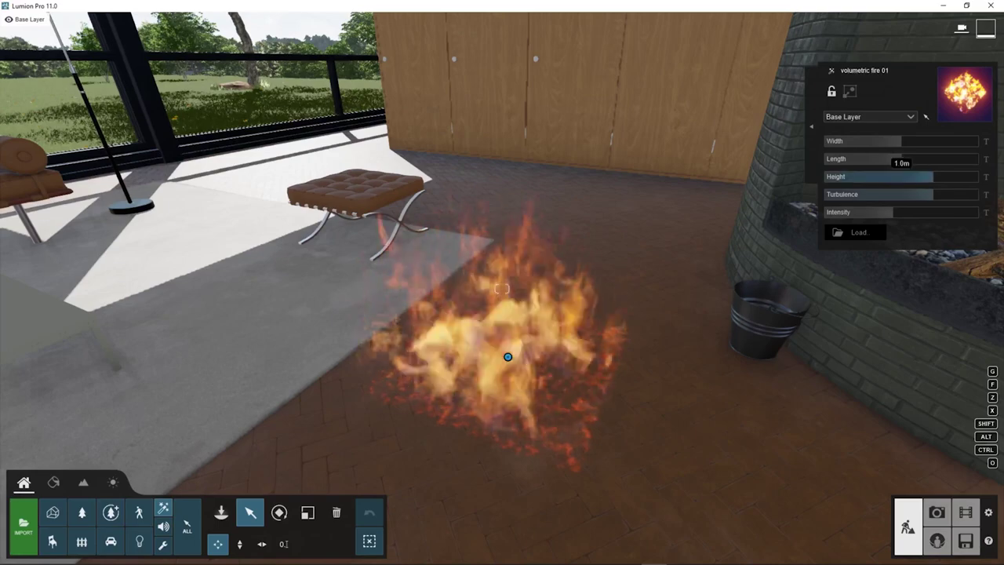
left_click_drag(901, 141, 834, 194)
mouse_move(903, 194)
left_mouse_down()
mouse_move(977, 194)
mouse_move(846, 195)
mouse_move(922, 194)
left_mouse_up()
key("w")
key("w")
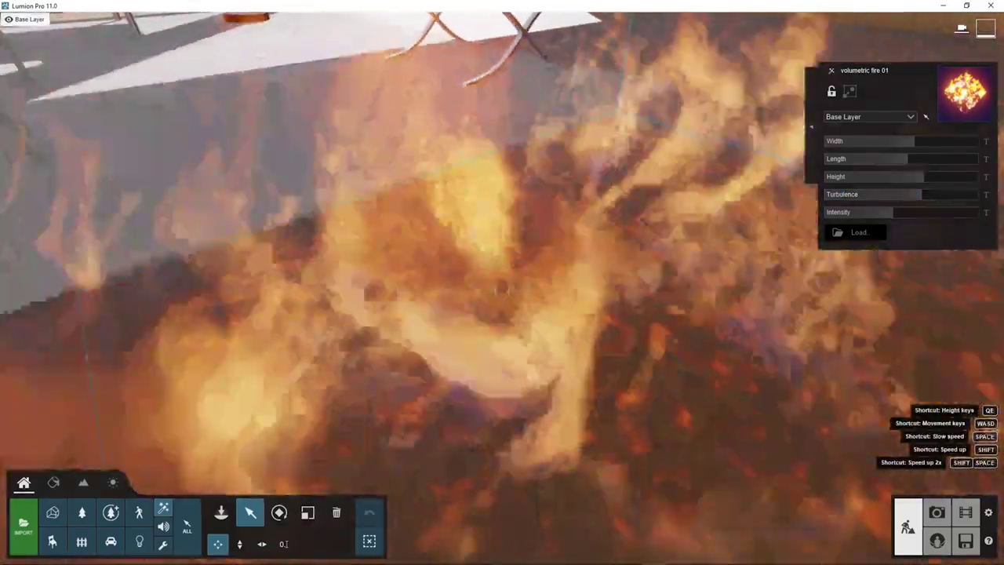
Set the fire's turbulence to 0.2 and try a lower intensity of 0.6.
key("s")
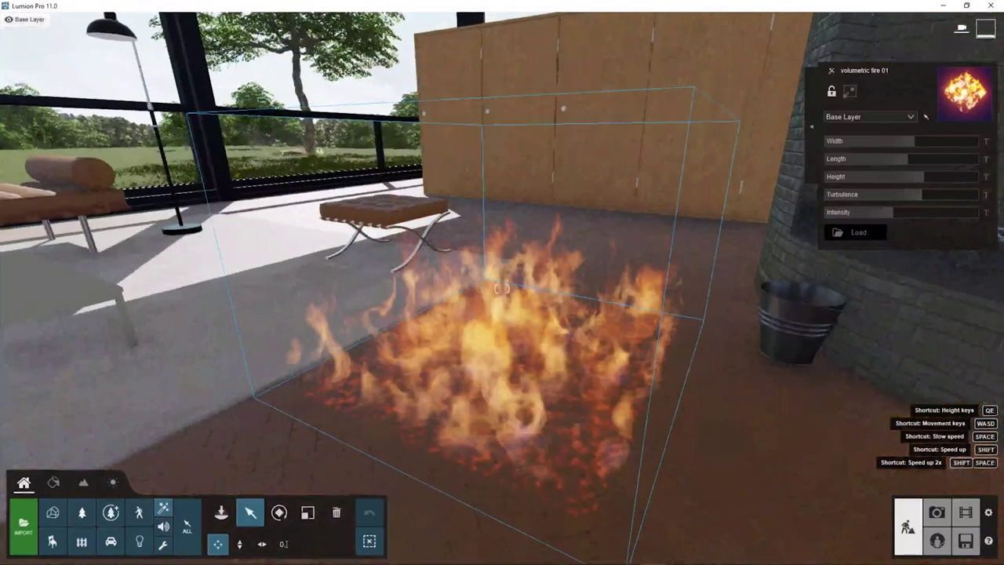
left_click(898, 195)
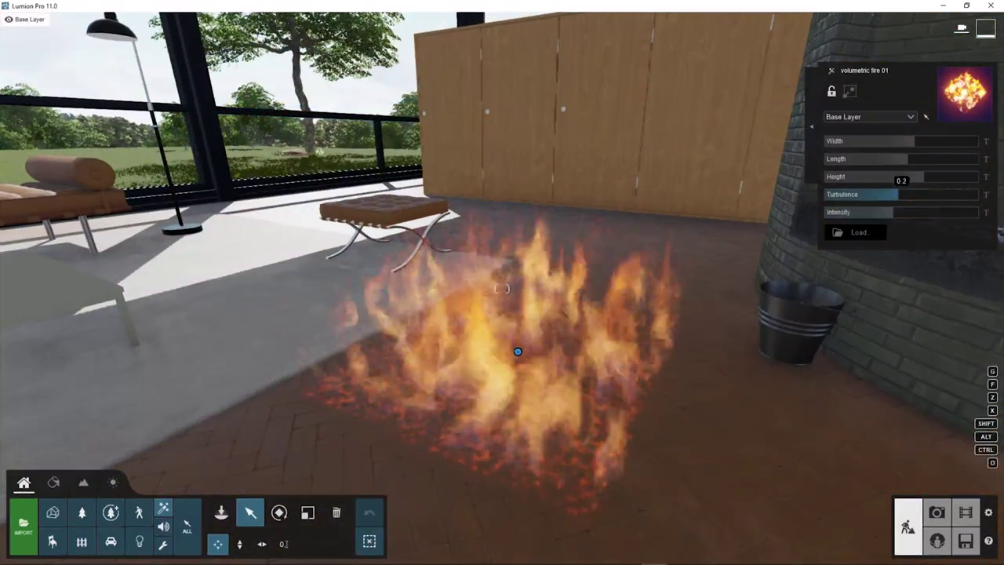
left_click_drag(895, 213, 841, 212)
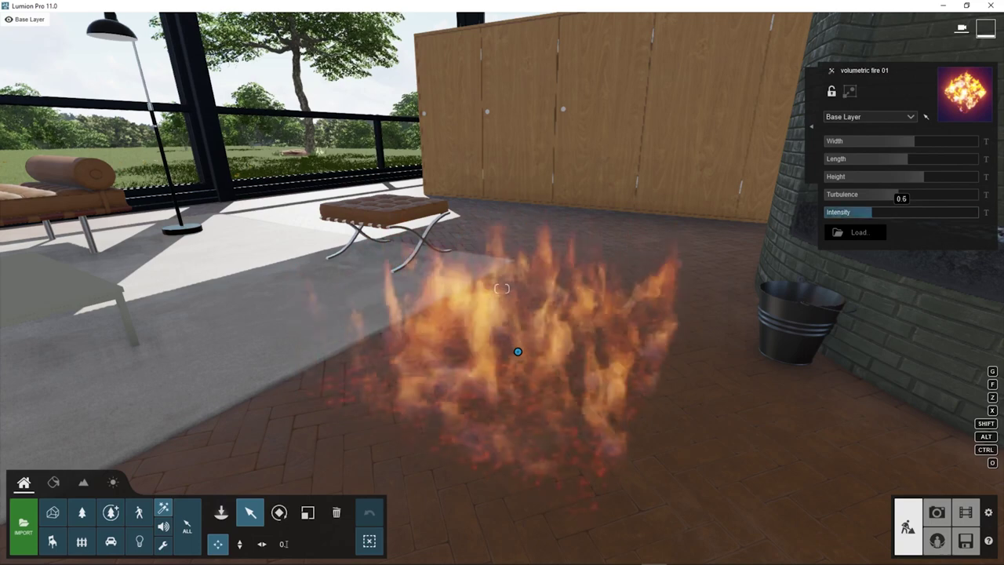
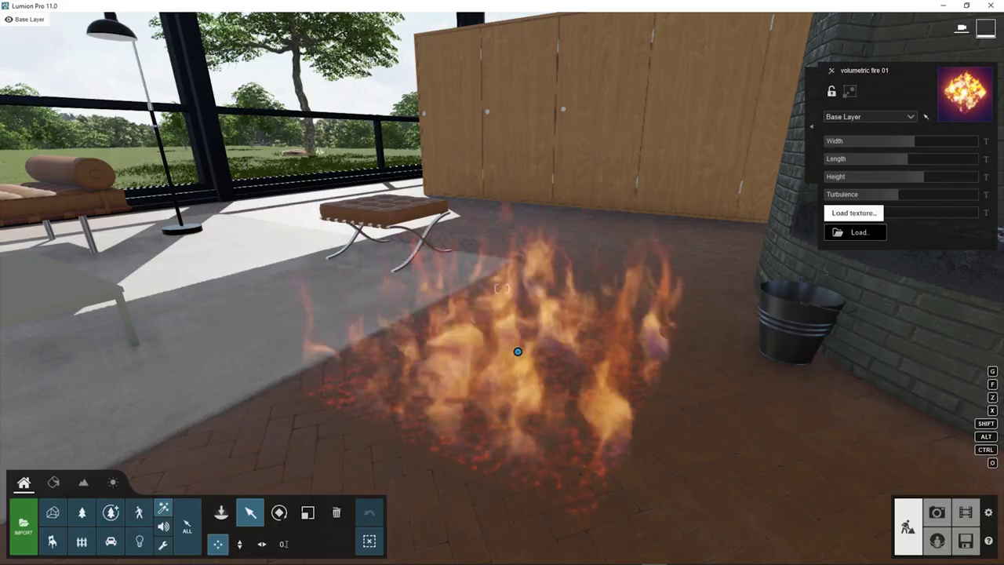
Load flag_yellow_high.jpg from the Desktop as the volumetric fire's texture.
key("q")
right_click_drag(502, 289, 487, 424)
scroll(502, 289, "up", 1)
scroll(503, 289, "down", 1)
right_click_drag(503, 289, 580, 354)
key("s")
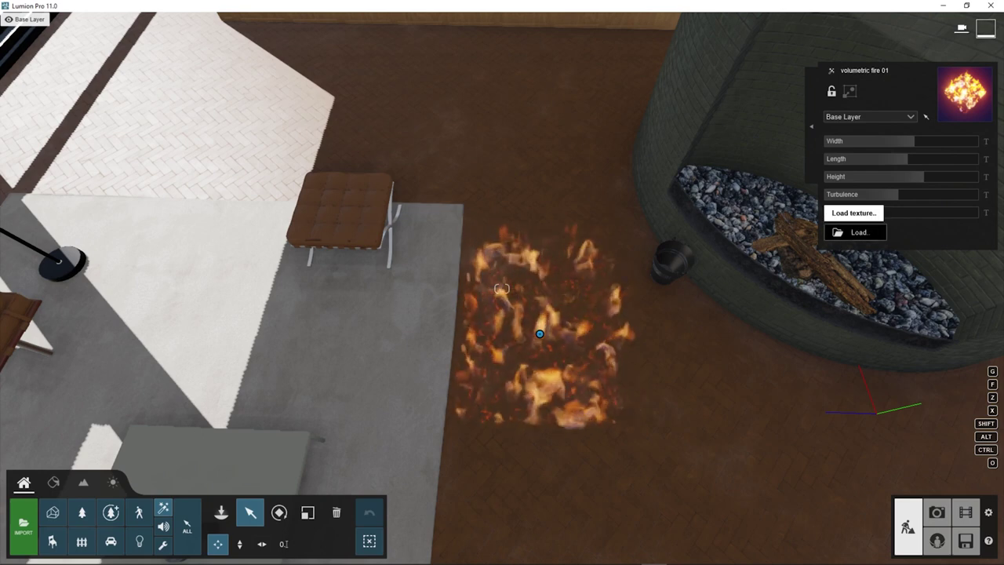
left_click(856, 232)
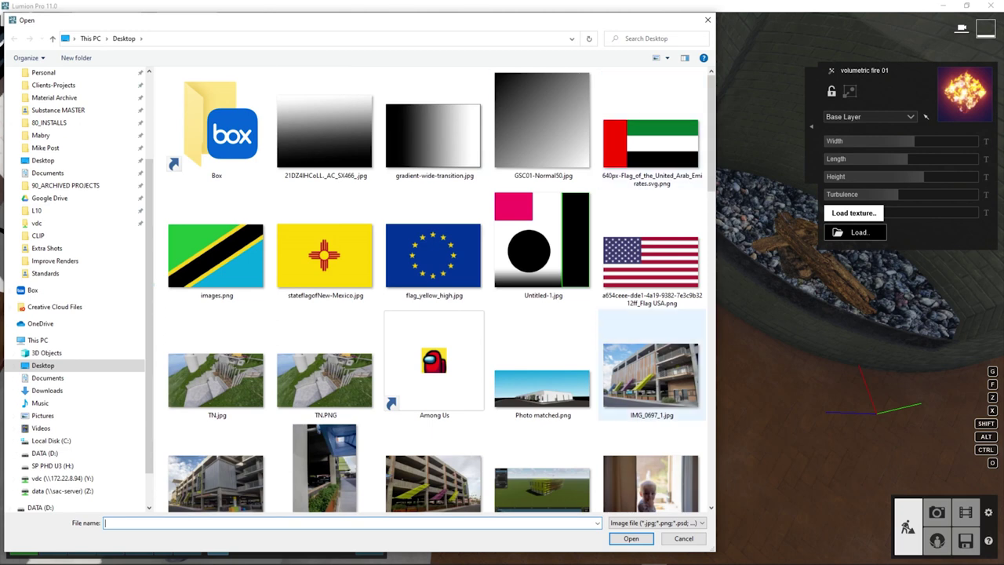
scroll(620, 251, "up", 2, "ctrl")
scroll(597, 298, "down", 3)
scroll(596, 299, "up", 3)
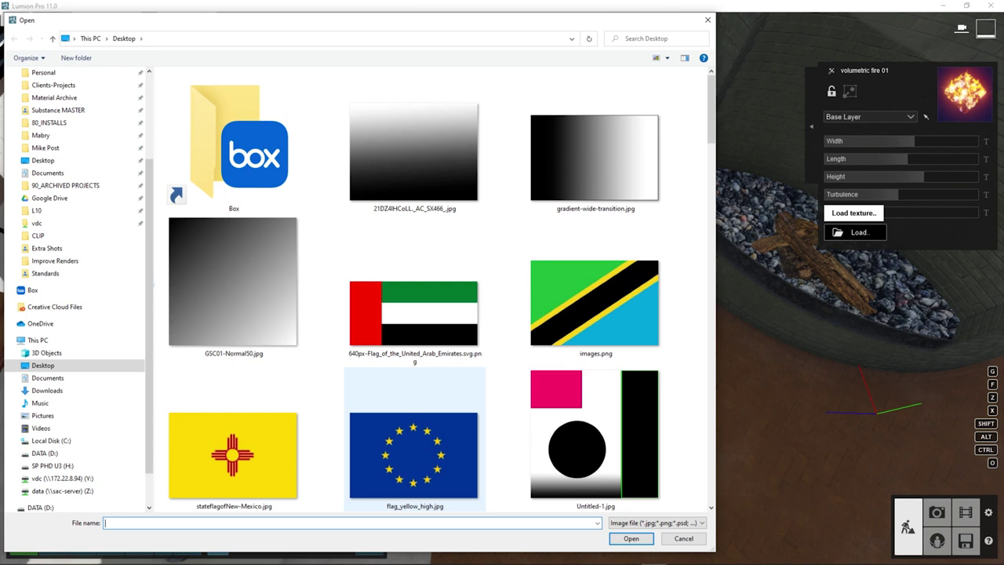
left_click(414, 456)
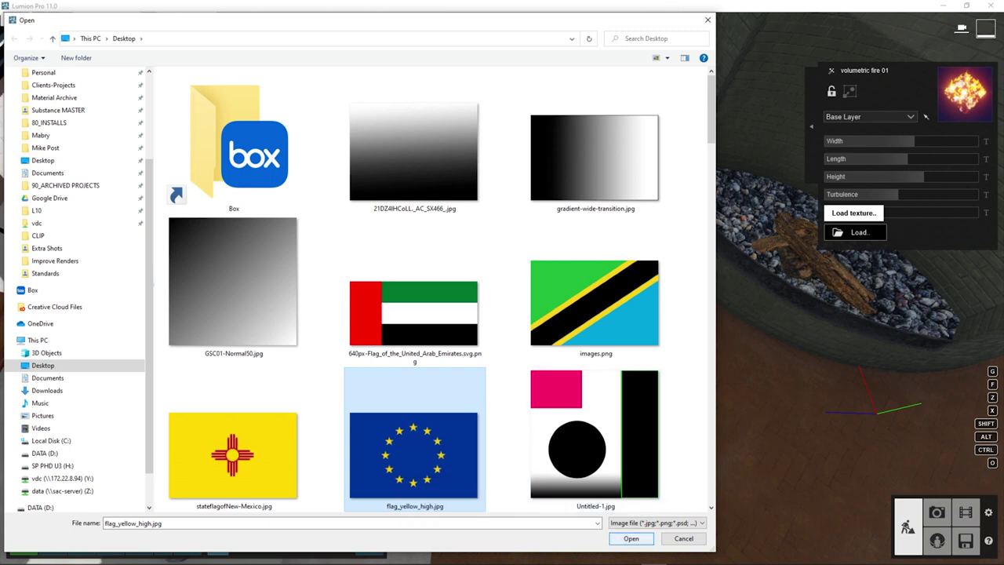
left_click(632, 539)
Set the fire to maximum width, raise its length, turbulence and intensity, and slightly lower its height.
key("w")
right_click_drag(502, 288, 502, 329)
key("w")
key("s")
left_click_drag(891, 212, 958, 159)
left_click_drag(918, 141, 977, 141)
key("s")
key("s")
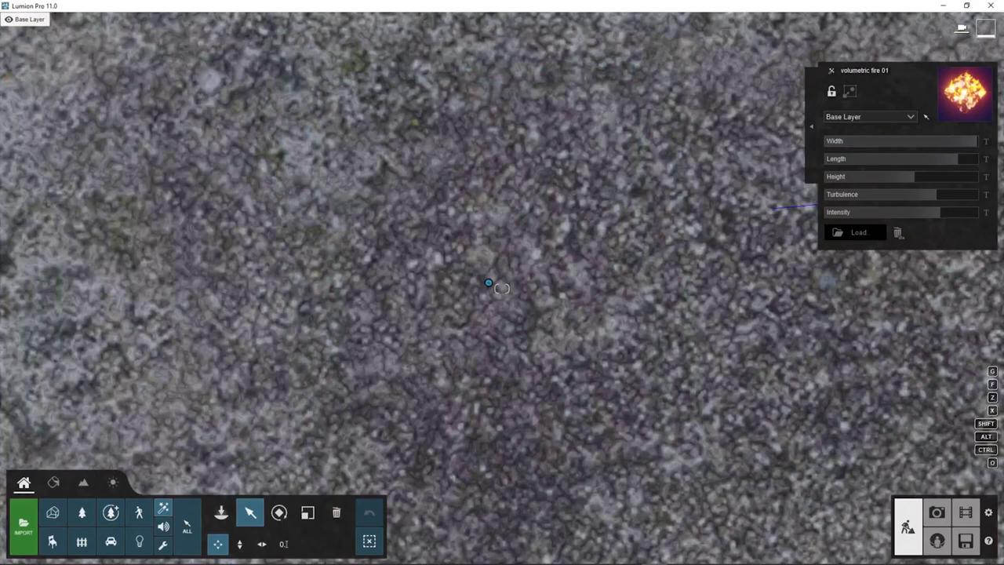
Replace the fire's texture with the black-to-white gradient image gradient-wide-transition.jpg.
key("w")
right_click_drag(502, 289, 492, 289)
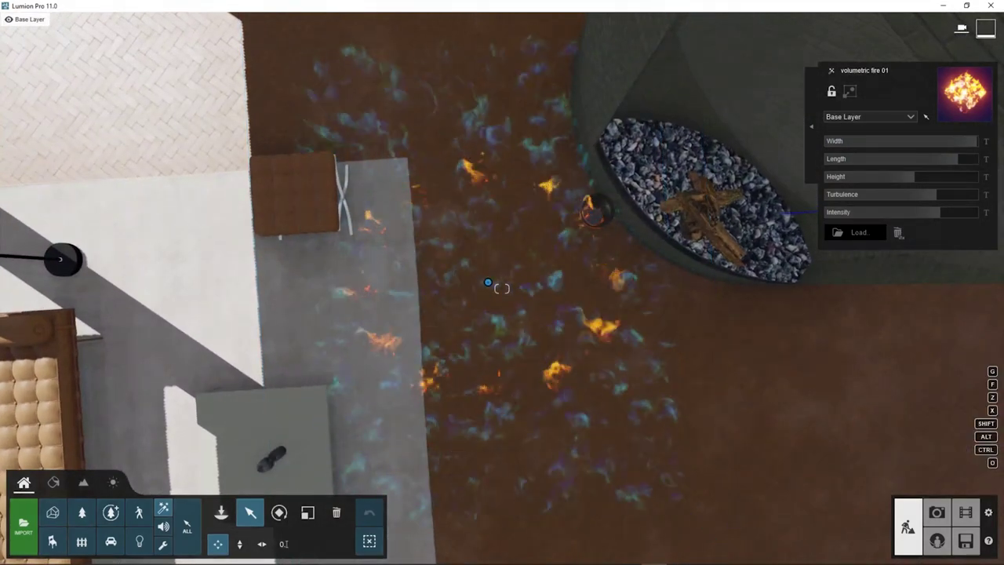
right_click_drag(491, 289, 483, 289)
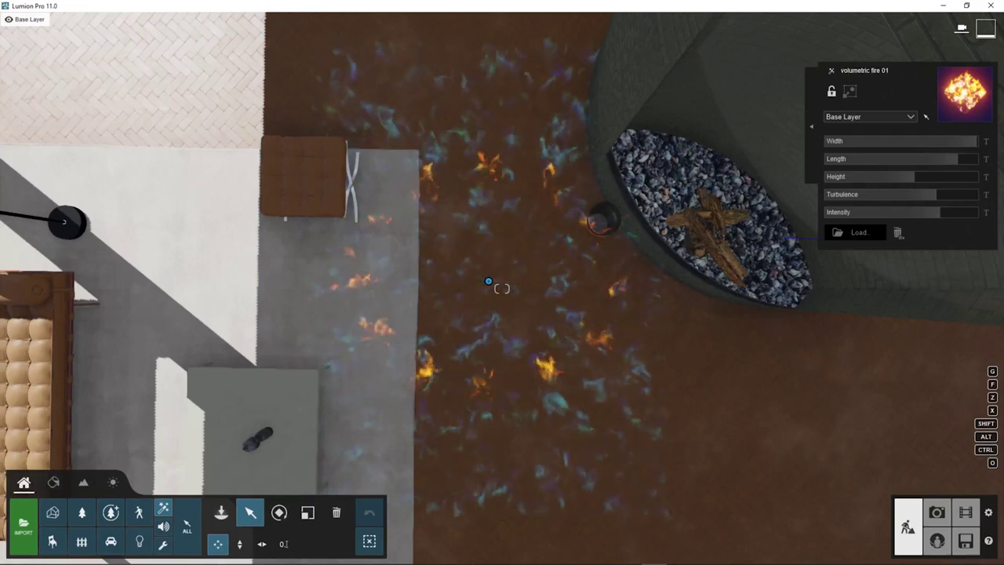
key("w")
mouse_move(503, 289)
right_mouse_down()
mouse_move(502, 204)
mouse_move(490, 301)
mouse_move(481, 297)
mouse_move(501, 289)
right_mouse_up()
key("s")
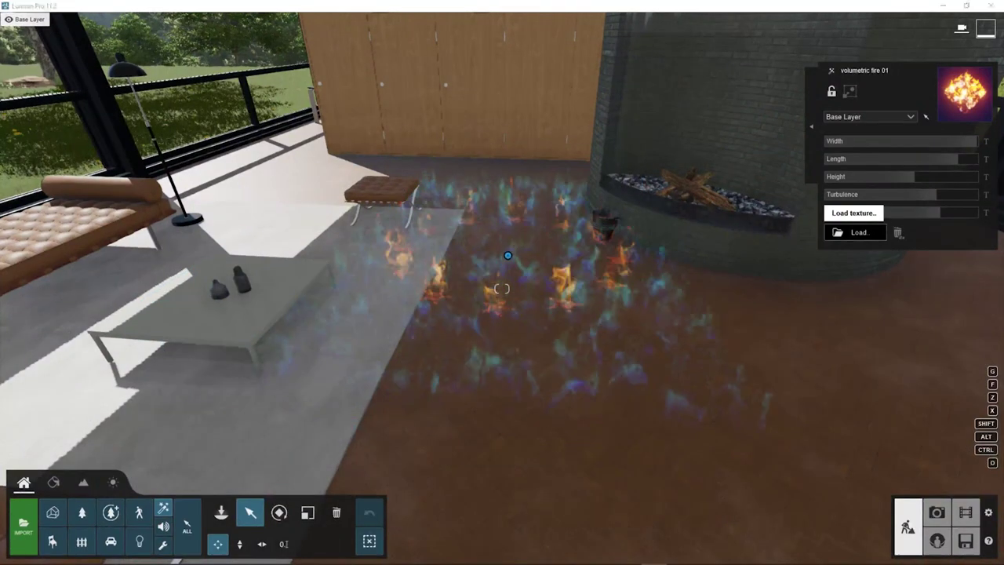
left_click(855, 233)
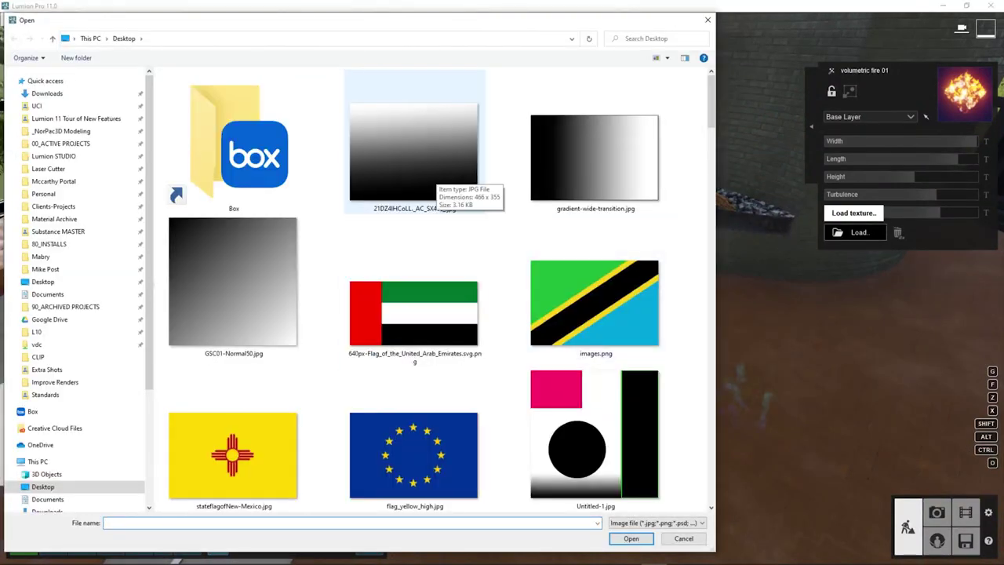
left_click(594, 157)
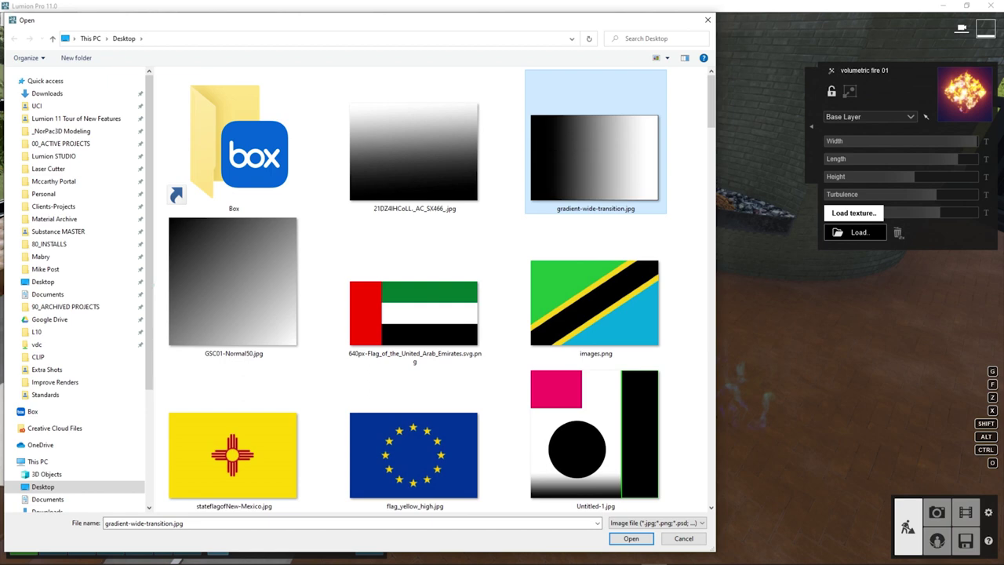
key("Return")
Replace the fire's gradient texture with the green, yellow, black and blue flag image images.png.
right_click_drag(502, 289, 428, 283)
key("q")
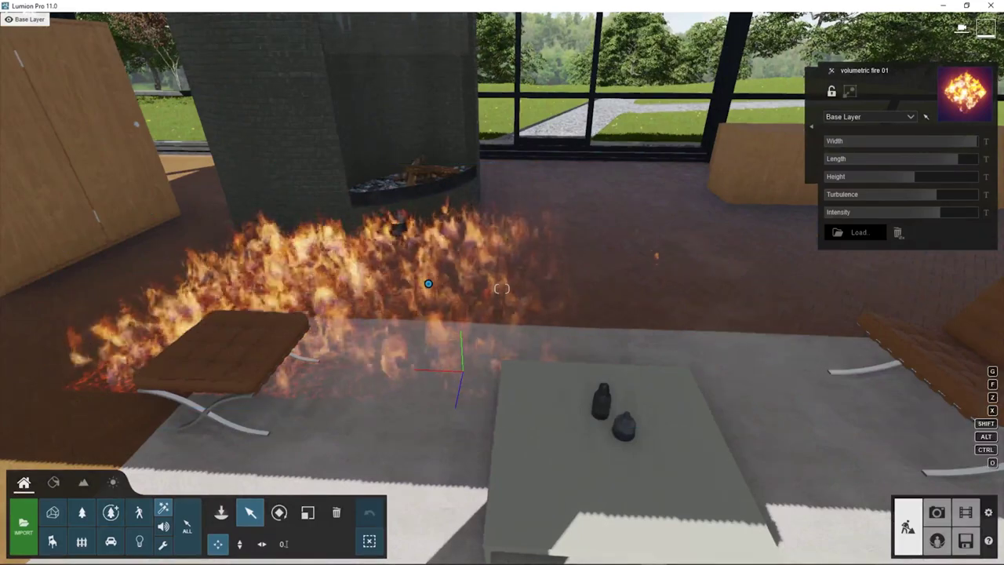
mouse_move(428, 283)
right_mouse_down()
mouse_move(429, 314)
mouse_move(429, 274)
right_mouse_up()
key("e")
key("s")
mouse_move(502, 289)
right_mouse_down()
mouse_move(503, 363)
mouse_move(502, 289)
right_mouse_up()
key("q")
key("s")
key("w")
key("s")
left_click(858, 232)
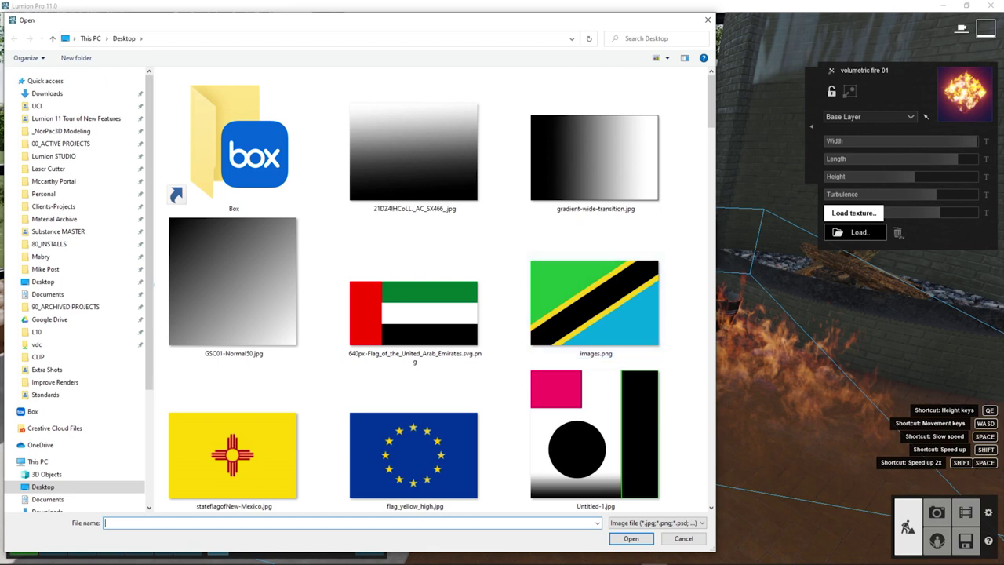
double_click(598, 317)
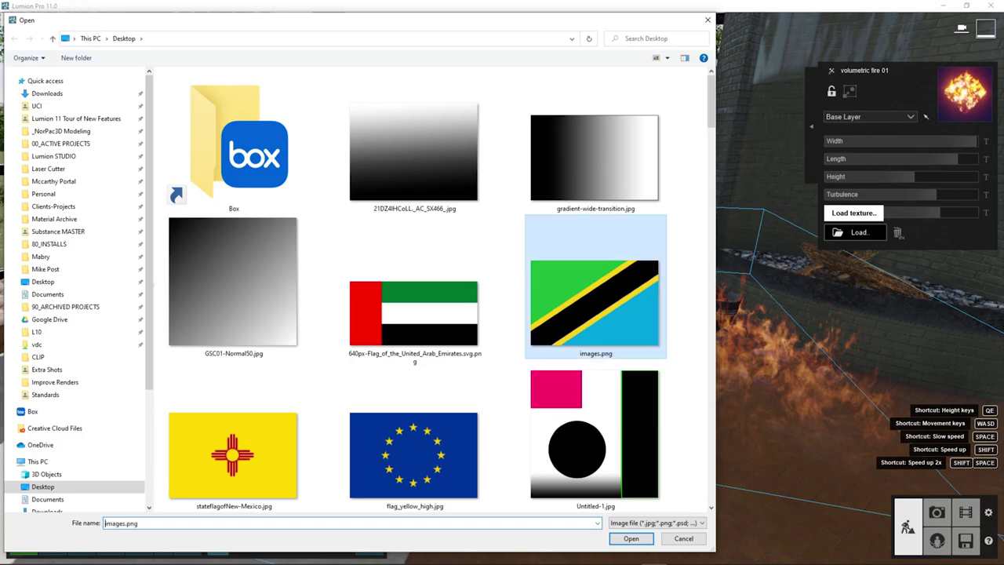
Load the USA flag PNG from the Desktop as the fire's texture.
key("w")
key("a")
right_click_drag(502, 289, 620, 298)
key("d")
key("d")
right_click_drag(502, 289, 400, 284)
left_click(854, 213)
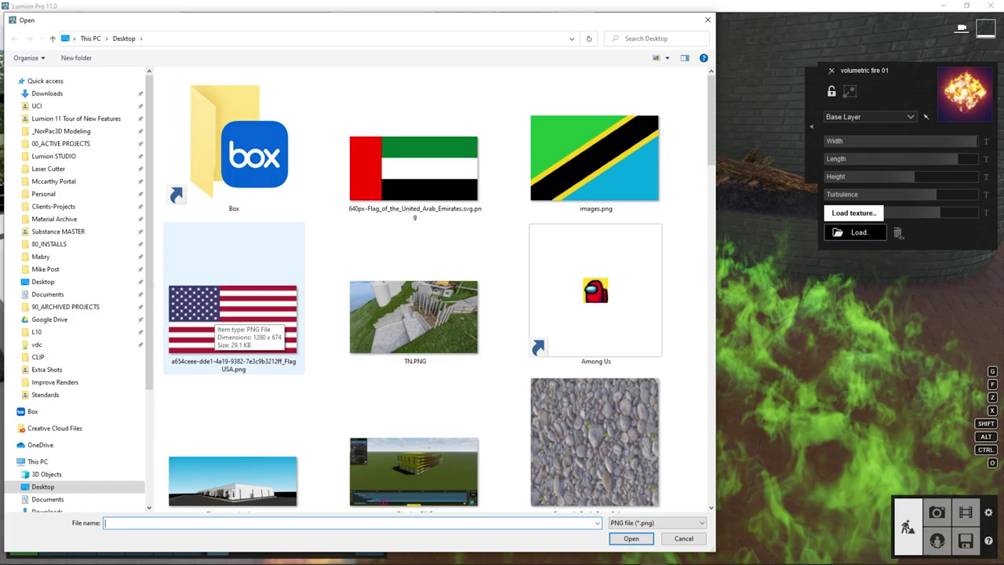
double_click(217, 311)
Examine from above and at an angle how the USA flag texture colours the flames.
key("q")
right_click_drag(502, 289, 620, 298)
key("s")
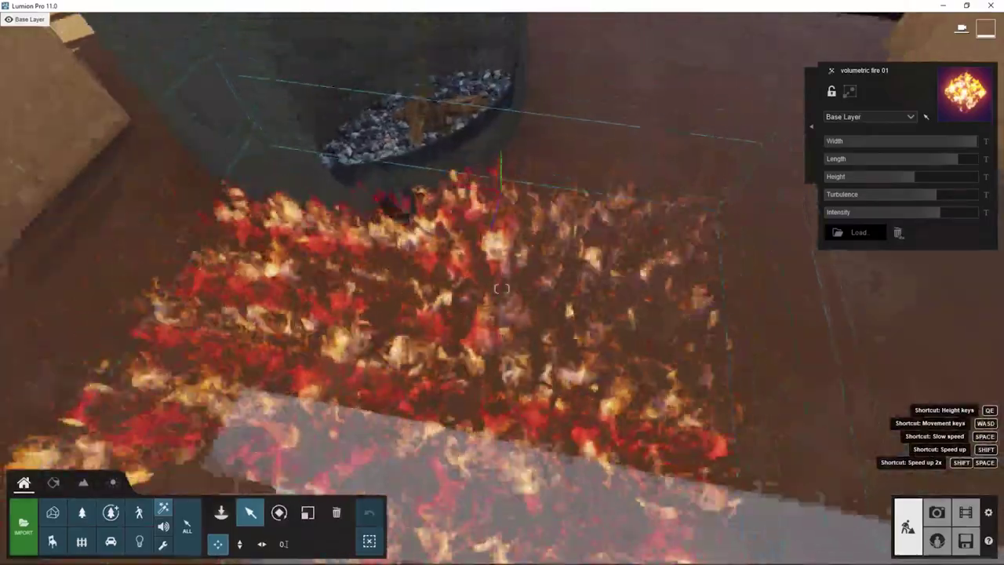
key("w")
right_click_drag(502, 289, 528, 289)
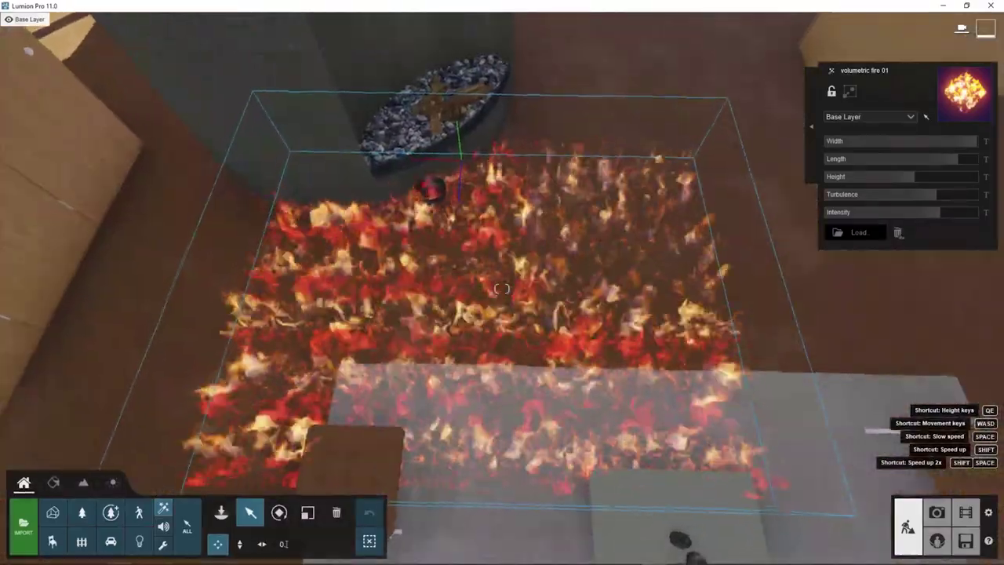
key("w")
mouse_move(481, 289)
right_mouse_down()
mouse_move(481, 339)
mouse_move(481, 290)
right_mouse_up()
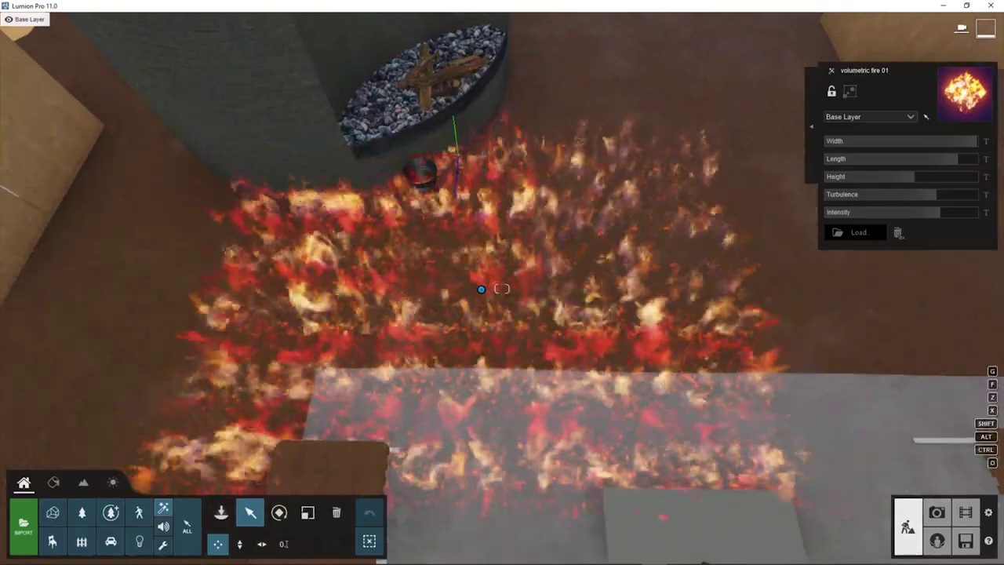
key("s")
right_click_drag(480, 290, 498, 331)
key("w")
key("w")
right_click_drag(457, 238, 478, 219)
key("w")
key("s")
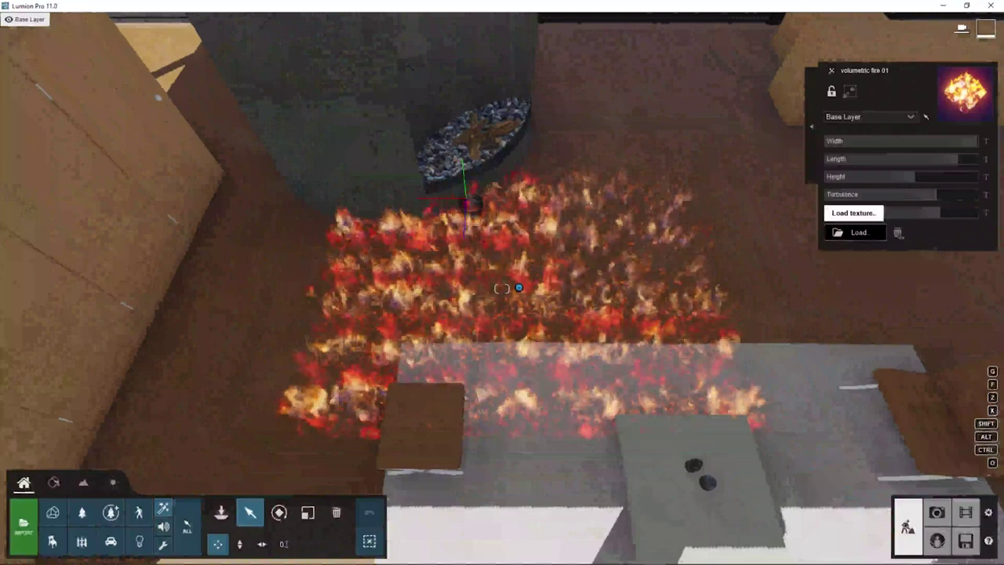
Replace the fire's texture with 640px-Flag_of_the_United_Arab_Emirates.svg.png.
left_click(856, 232)
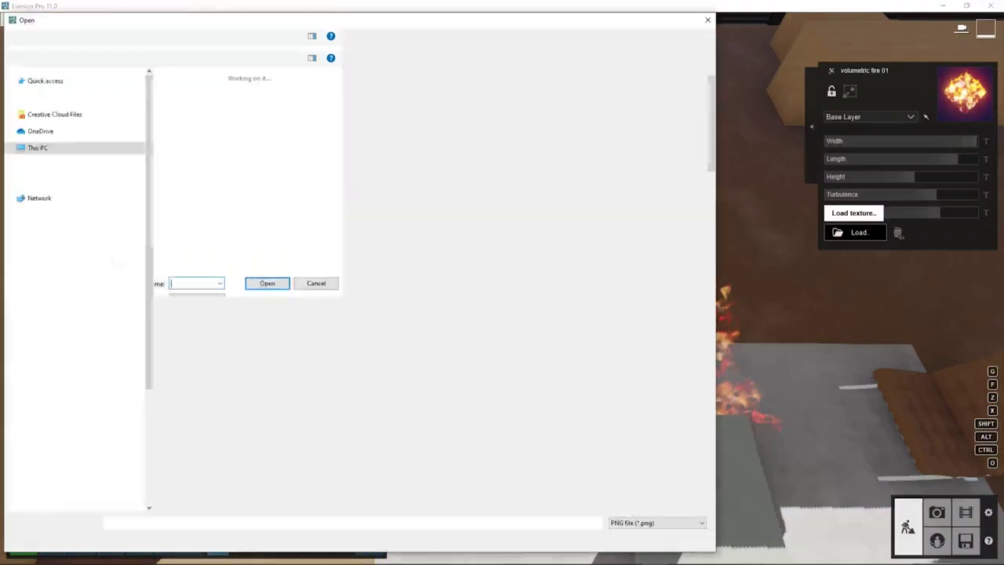
scroll(414, 216, "down", 2)
scroll(414, 204, "up", 2)
double_click(414, 192)
Switch the file filter to all supported image files and load Untitled-1.jpg as the fire's texture.
right_click_drag(518, 287, 542, 292)
key("w")
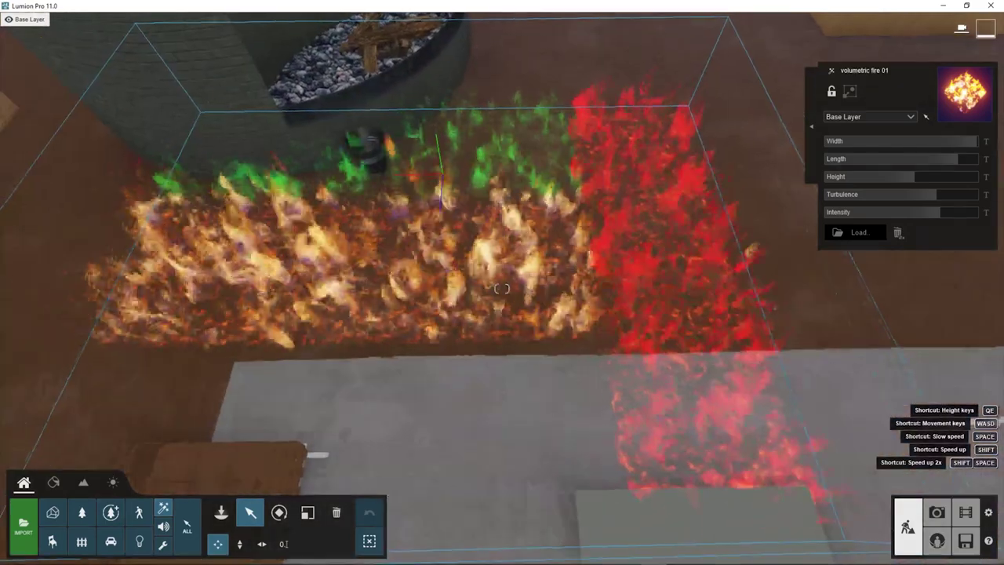
key("a")
key("s")
right_click_drag(501, 288, 512, 271)
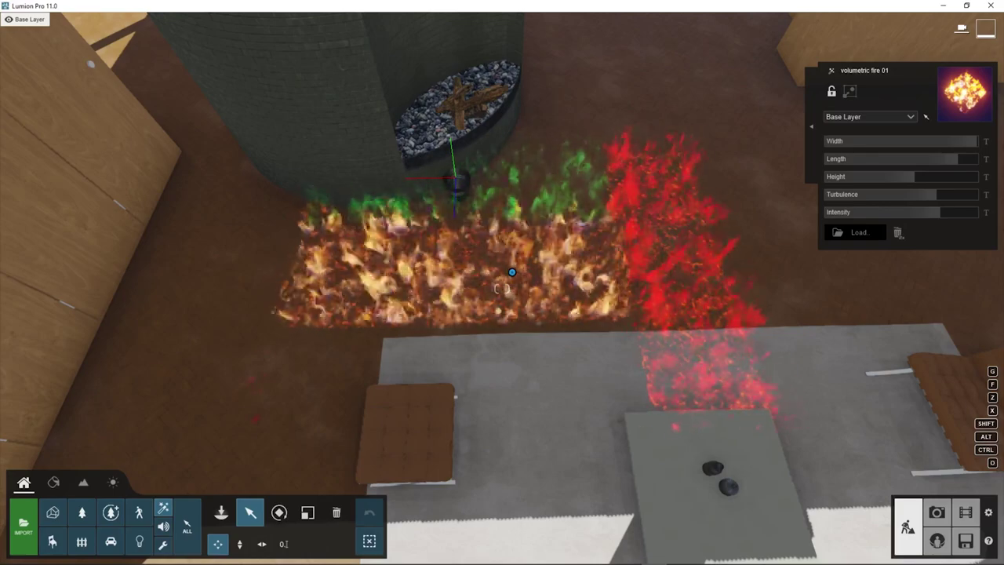
left_click(856, 233)
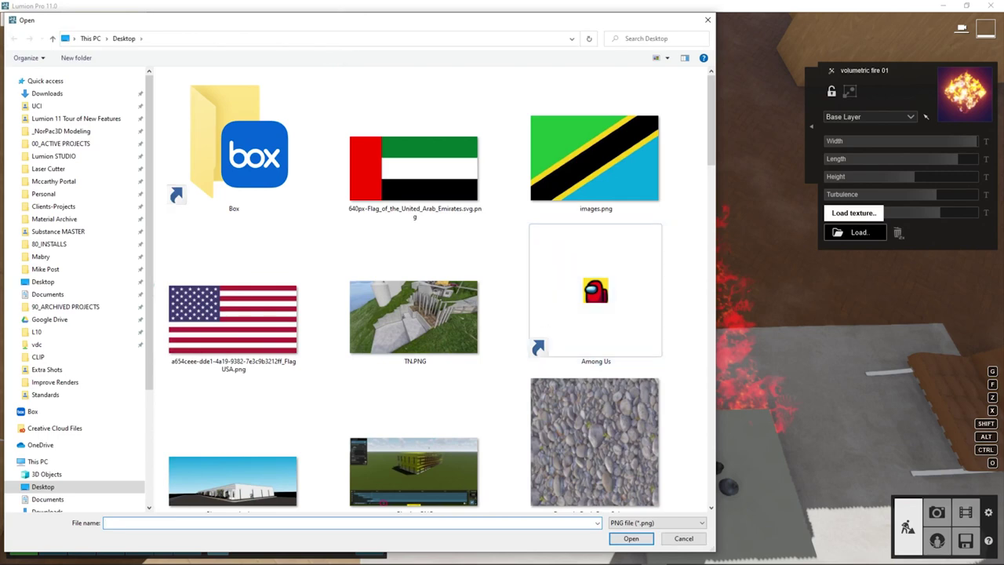
scroll(478, 353, "down", 7)
scroll(478, 353, "up", 7)
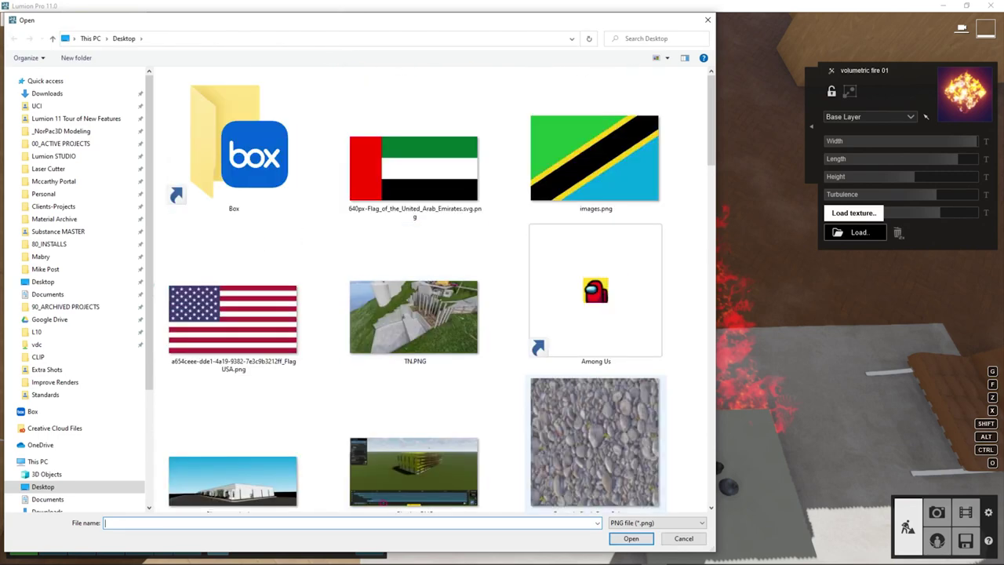
left_click(657, 524)
left_click(654, 457)
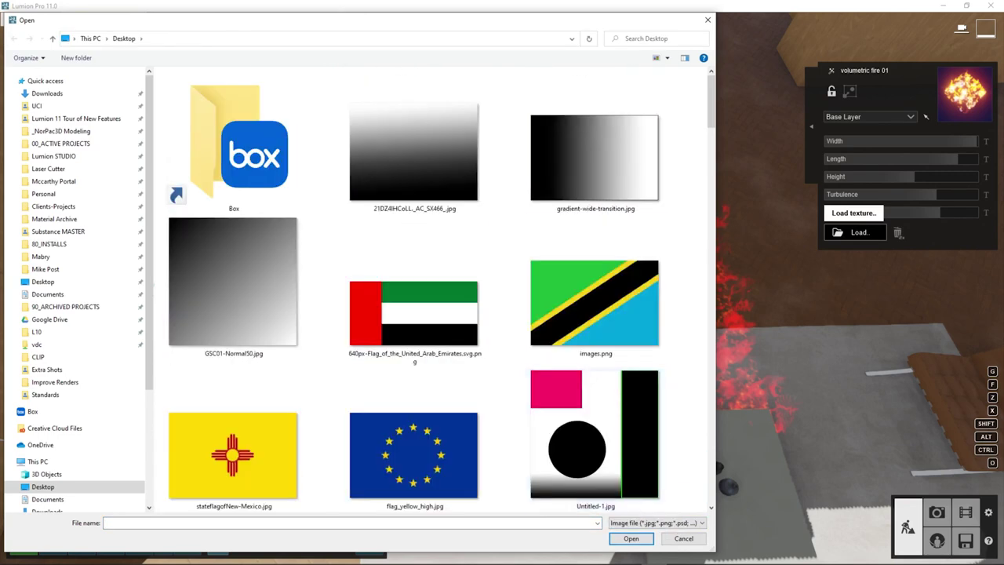
left_click(596, 441)
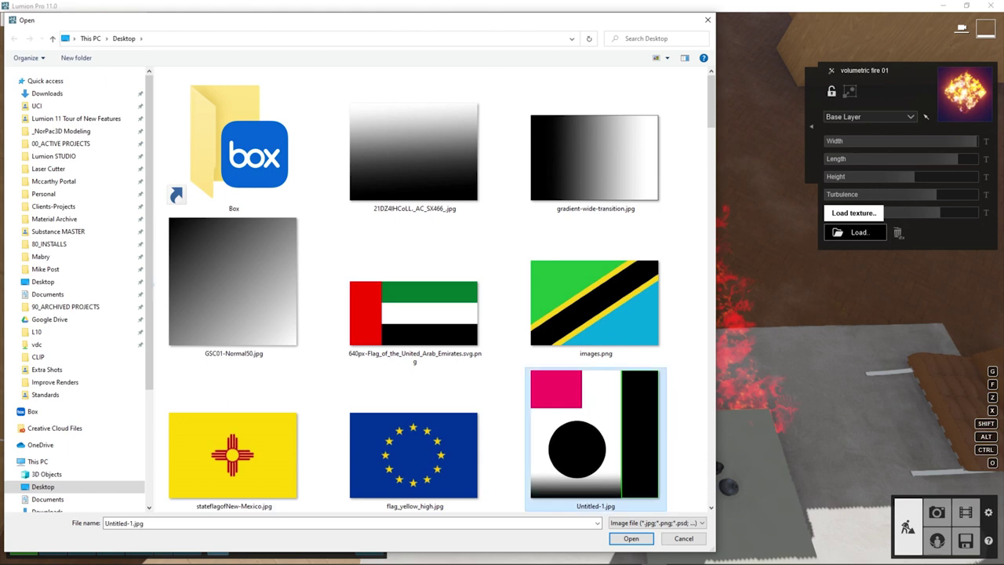
left_click(632, 539)
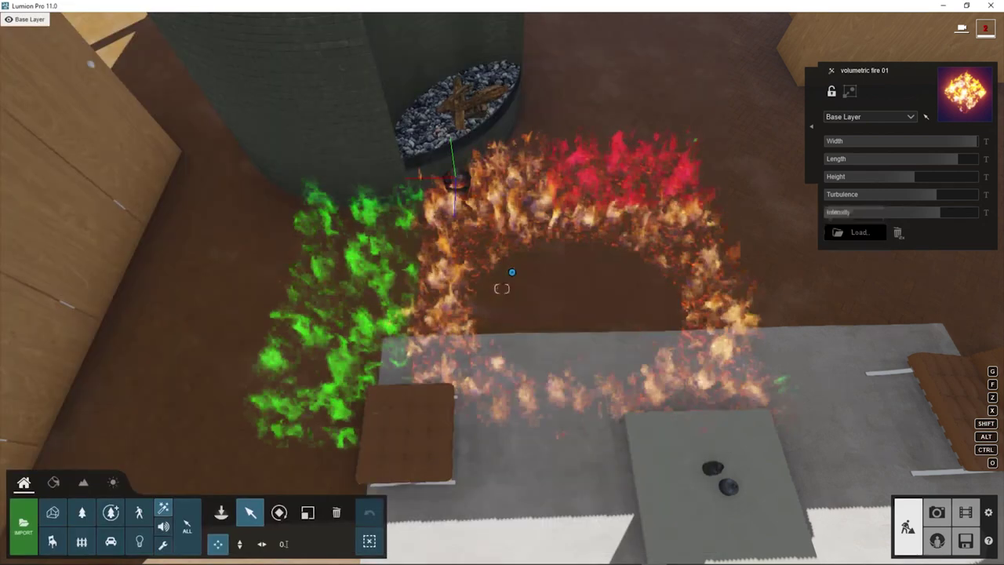
Examine from above and from the opposite side how the Untitled-1.jpg texture shapes and colours the flames.
right_click_drag(513, 273, 460, 229)
key("w")
key("s")
key("w")
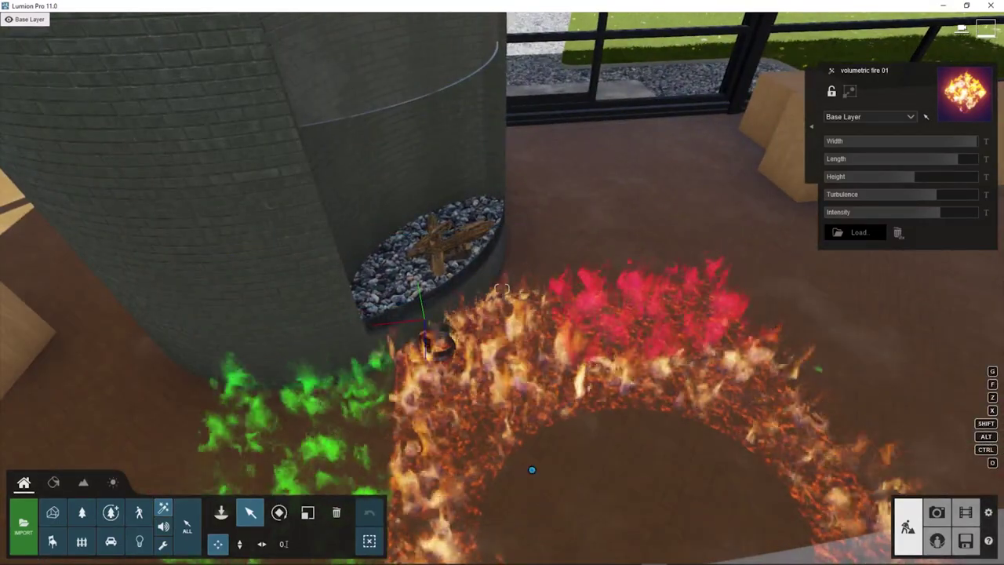
right_click_drag(532, 469, 502, 289)
key("s")
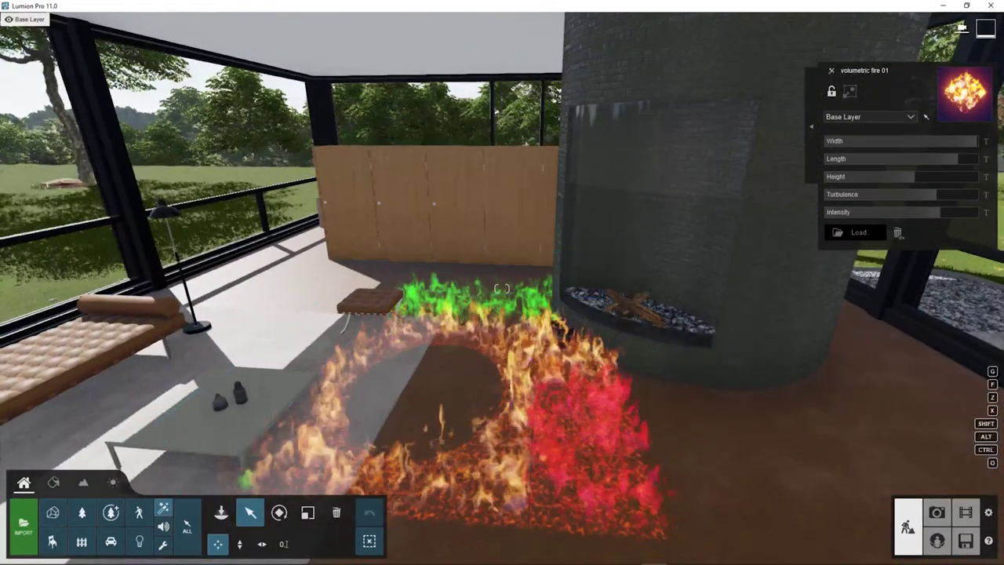
Delete the textured fire from the floor and place the last volumetric fire effect of the fire library on the fireplace logs.
left_click(336, 513)
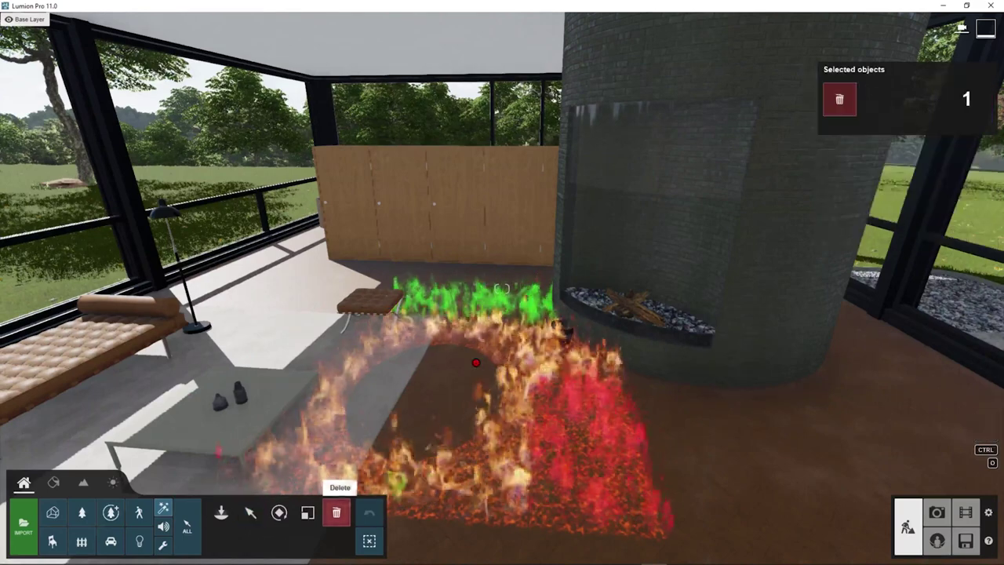
left_click(337, 512)
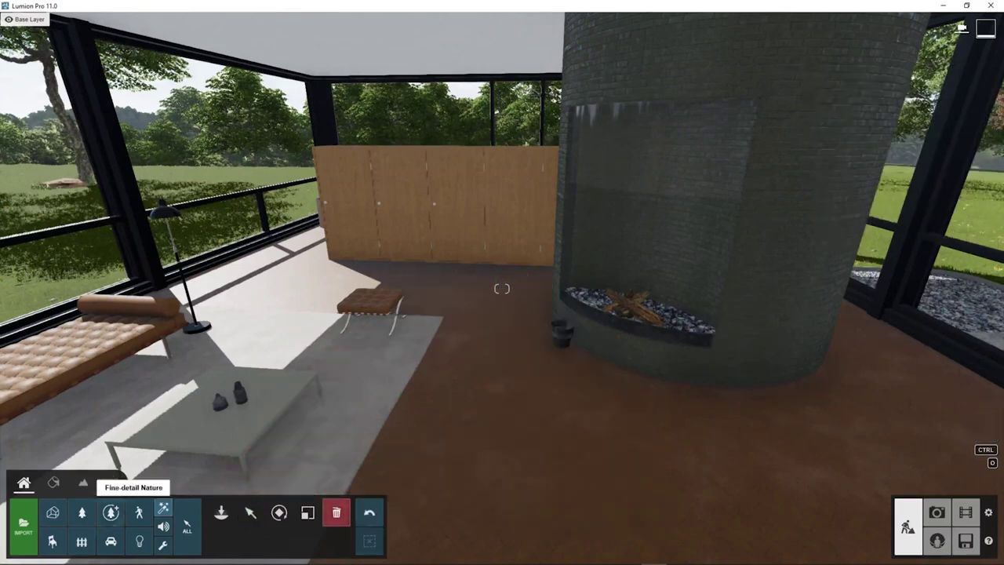
left_click(221, 512)
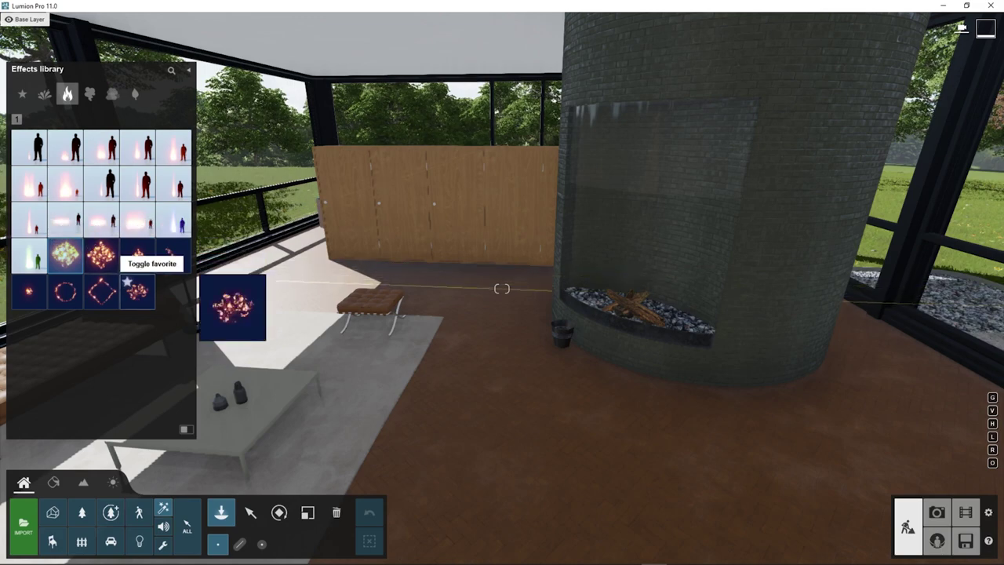
left_click(138, 292)
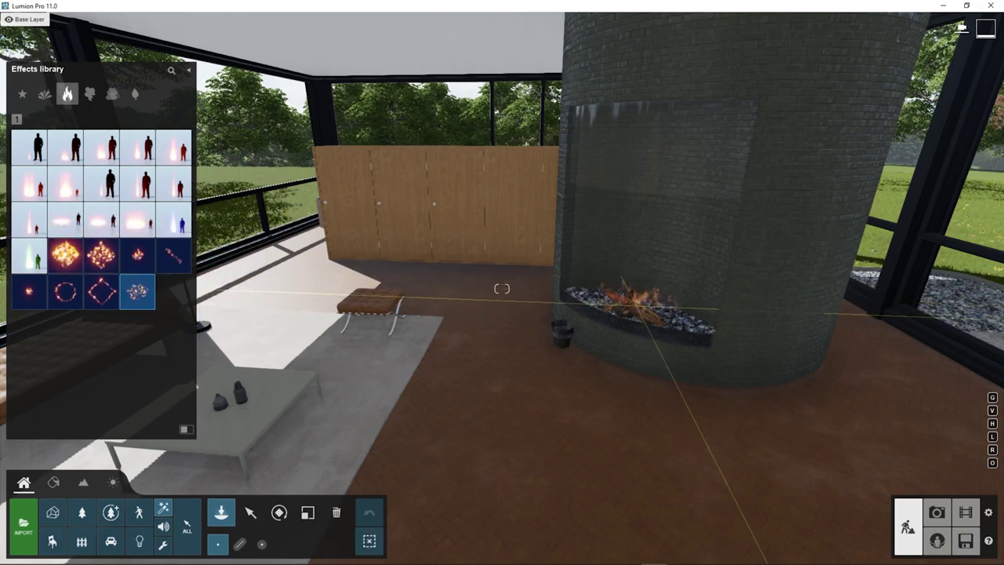
Lower the sun below the horizon to make it night and view the fireplace flames from near and far.
key("w")
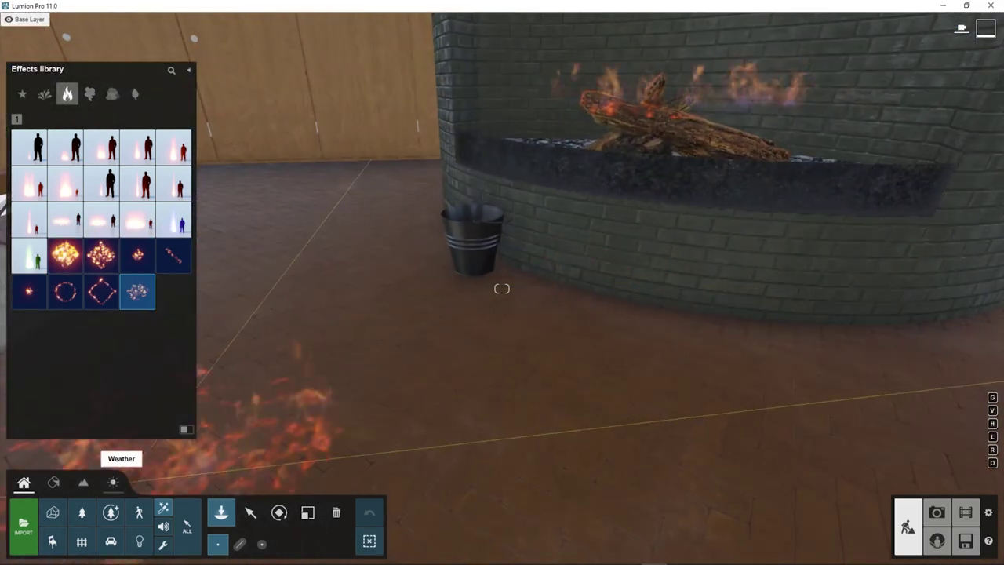
left_click(113, 482)
left_click_drag(174, 514, 184, 536)
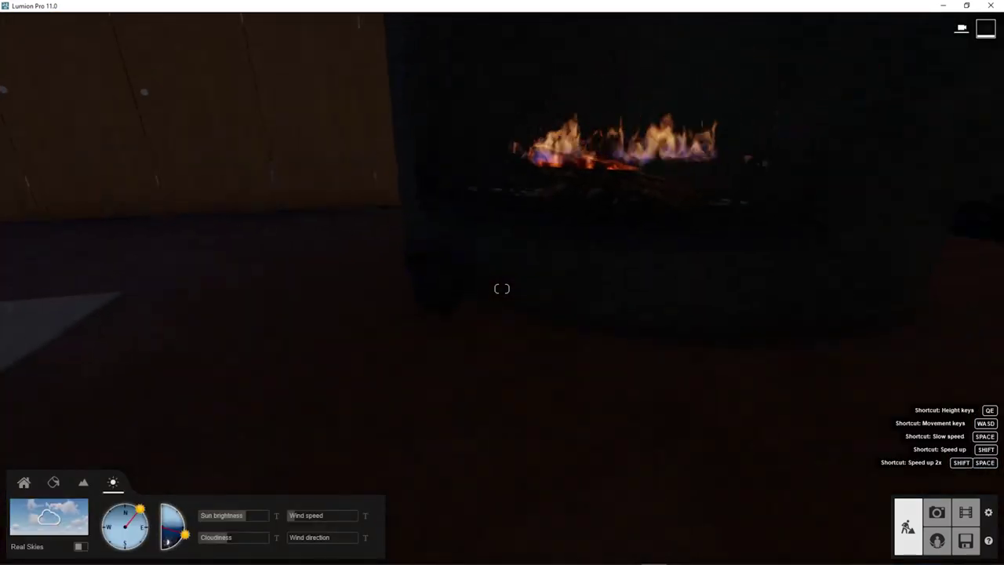
key("s")
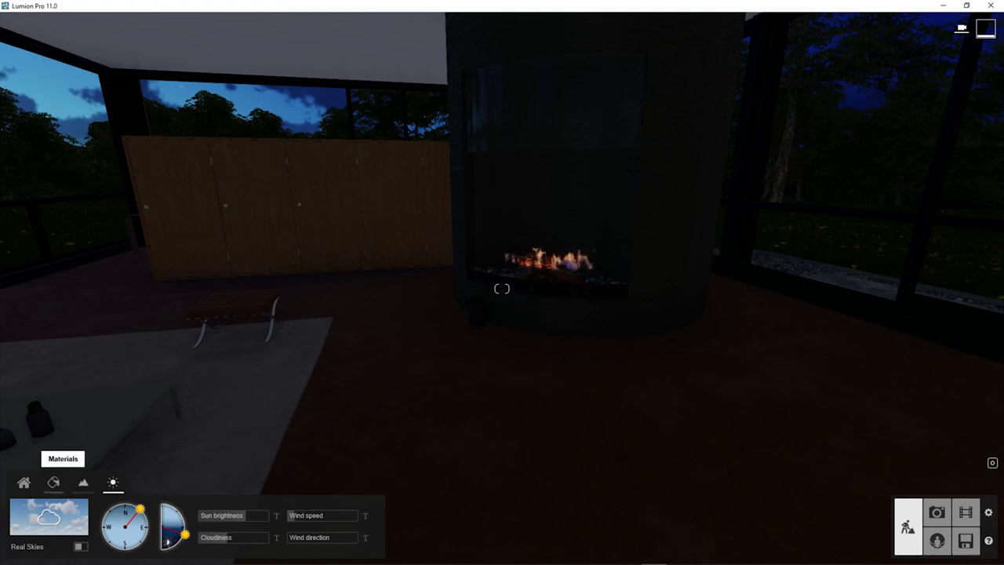
key("s")
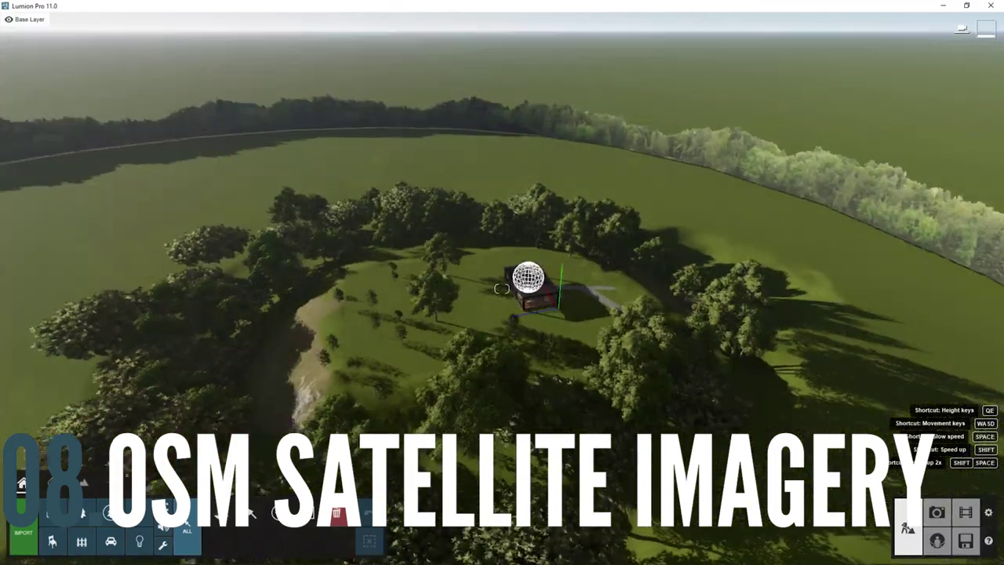
Delete the ring of background forest surrounding the site.
key("s")
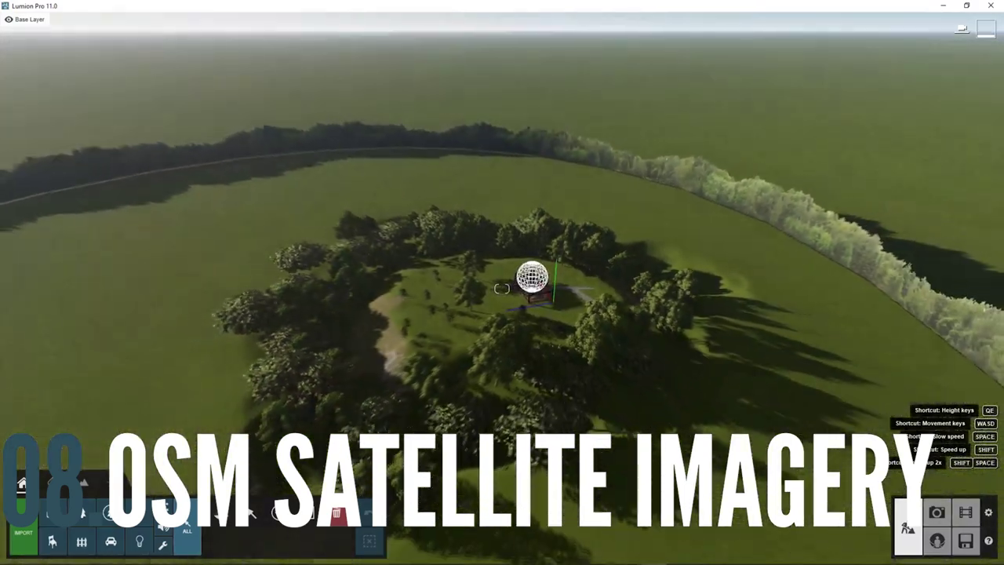
left_click(658, 171)
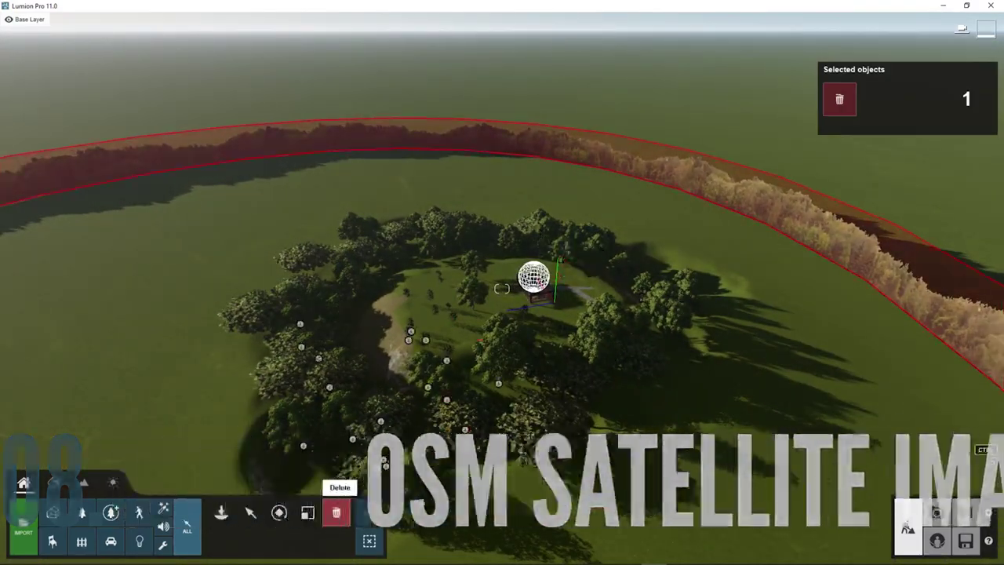
left_click(299, 292)
Examine the house and its surrounding trees from several sides.
right_click_drag(521, 339, 476, 276)
key("w")
key("w")
key("w")
key("w")
key("s")
key("w")
right_click_drag(439, 330, 352, 322)
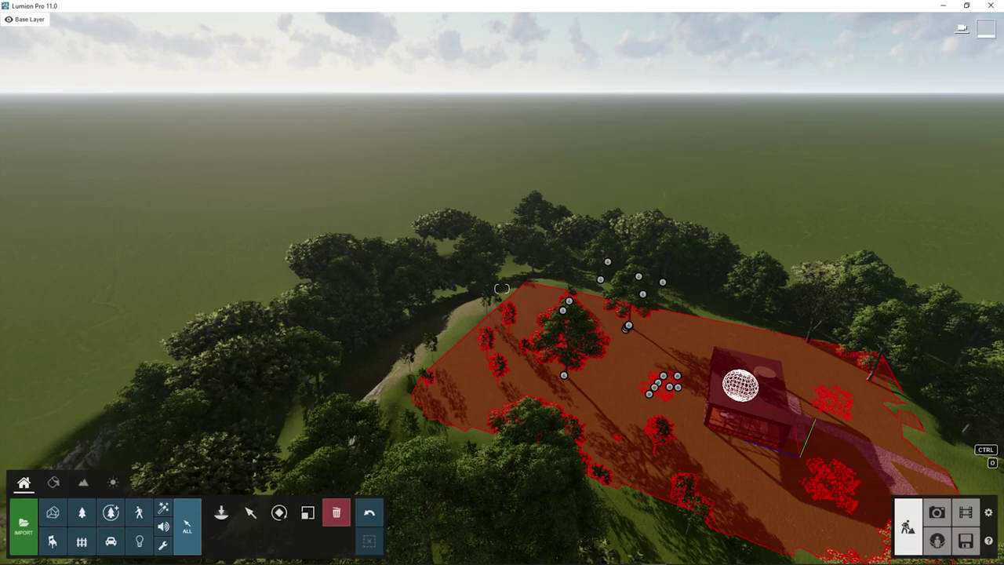
right_click_drag(824, 314, 777, 329)
right_click_drag(502, 289, 502, 289)
key("w")
key("e")
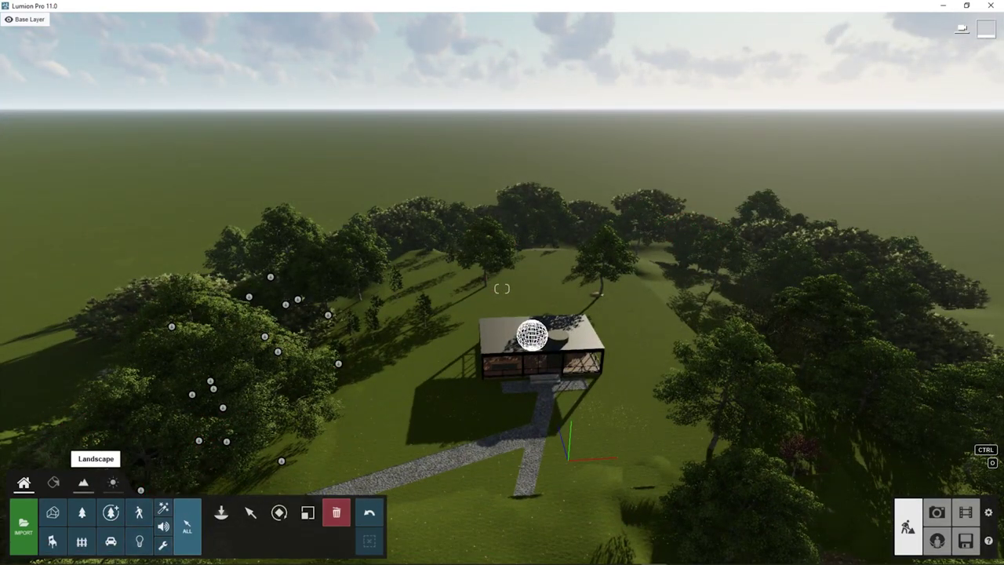
Enable the OpenStreetMap landscape feature, accept the beta message and open the location map.
left_click(83, 481)
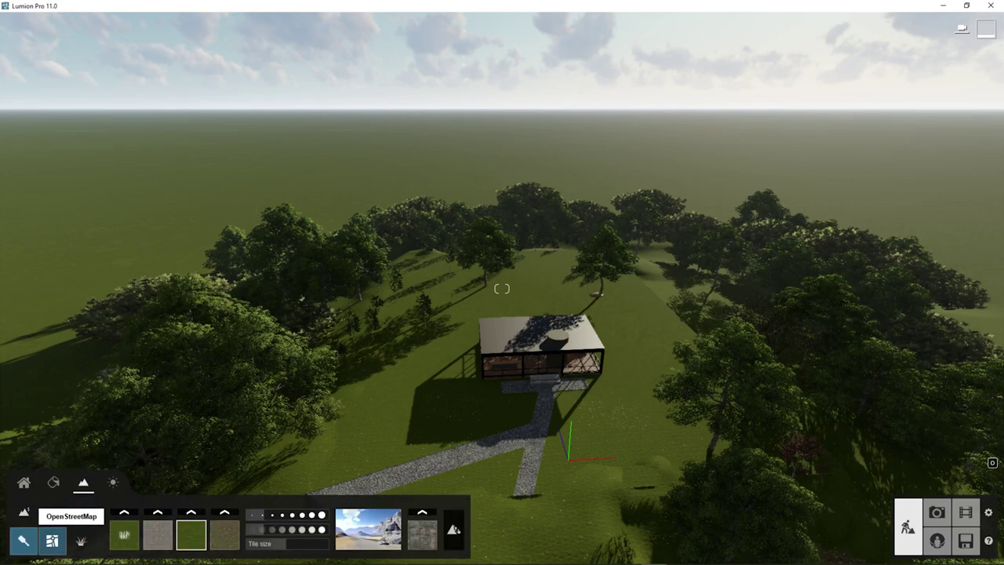
left_click(52, 541)
left_click(120, 529)
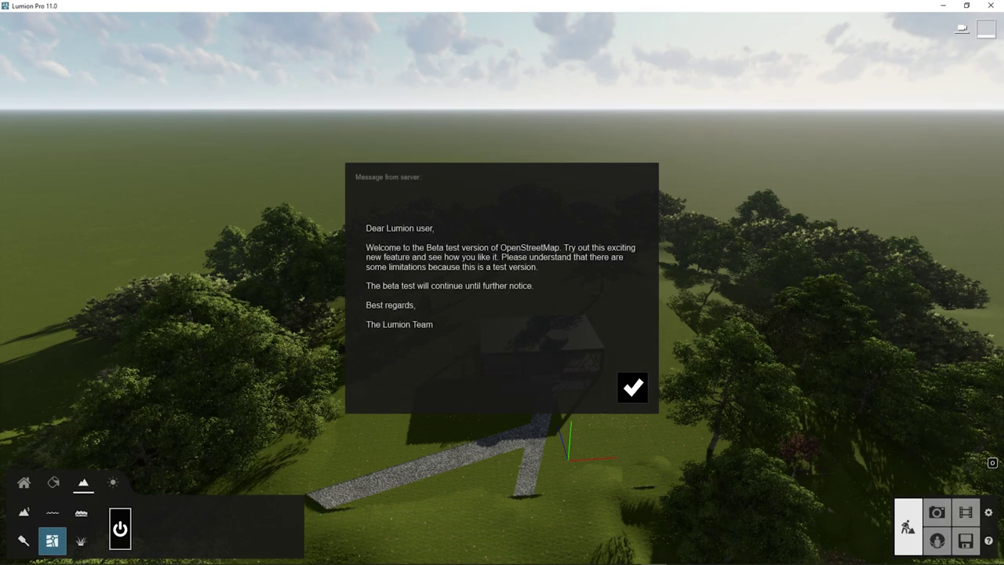
left_click(633, 388)
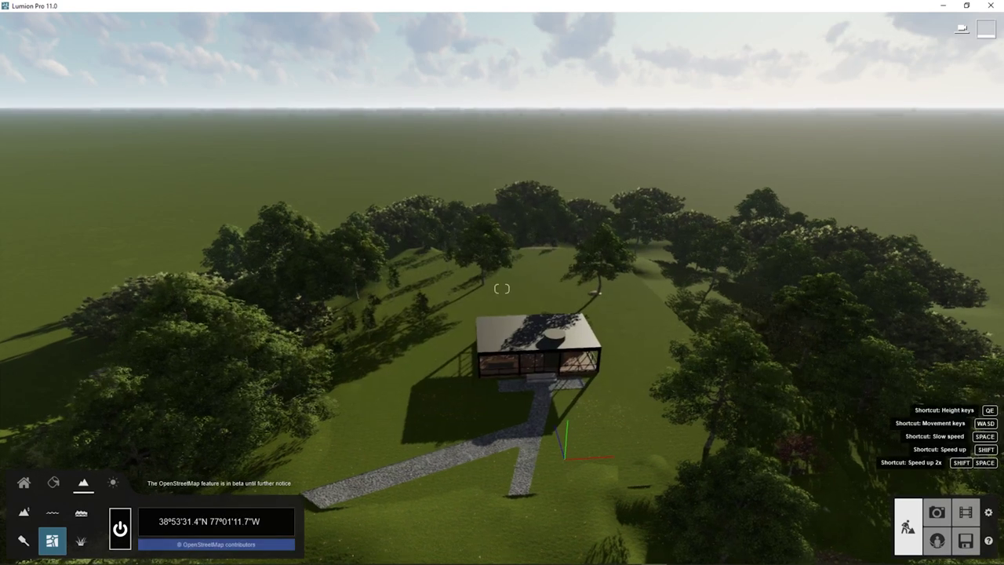
left_click(217, 521)
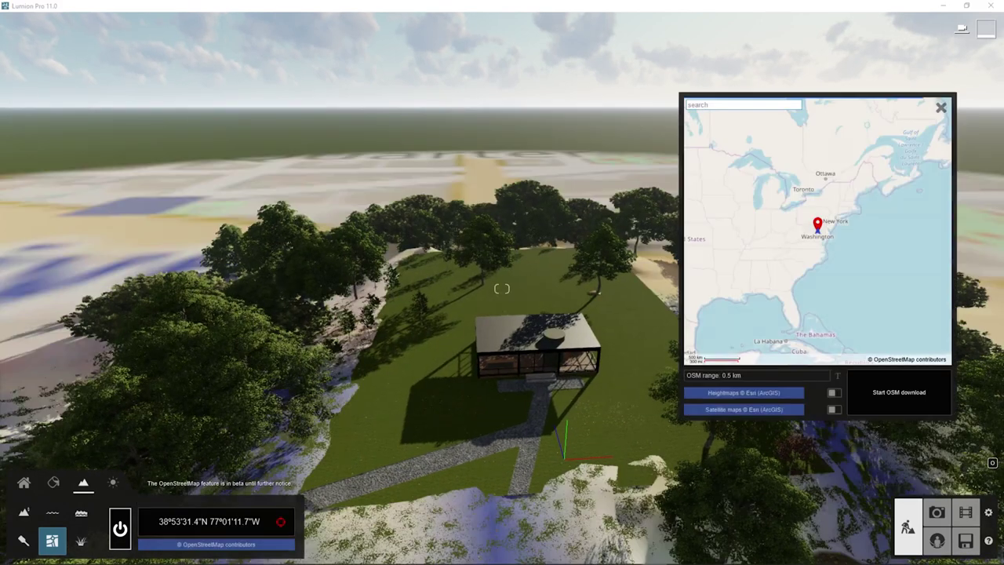
Move the location marker across the United States map from Washington to California.
left_click_drag(797, 231, 863, 240)
mouse_move(863, 240)
right_mouse_down()
mouse_move(893, 209)
mouse_move(887, 240)
mouse_move(859, 231)
right_mouse_up()
left_click_drag(881, 225, 755, 233)
right_click_drag(755, 233, 880, 244)
left_click_drag(880, 244, 789, 231)
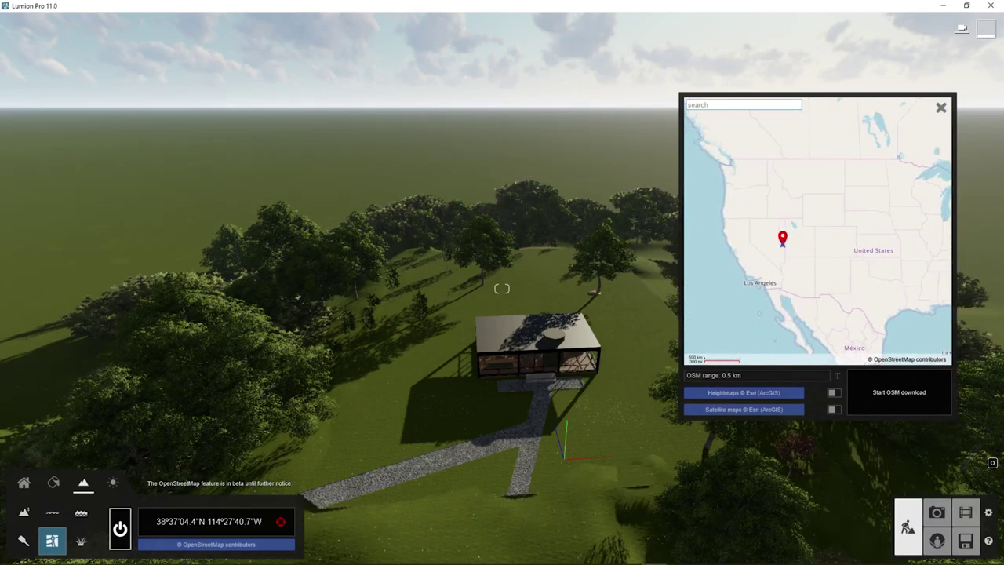
scroll(773, 228, "up", 3)
left_click_drag(848, 252, 771, 275)
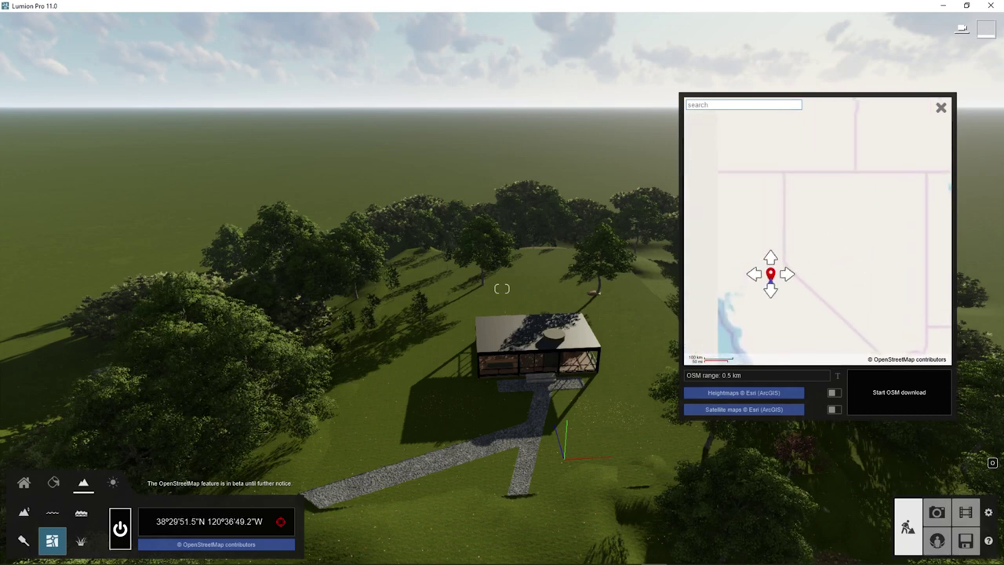
scroll(773, 275, "up", 1)
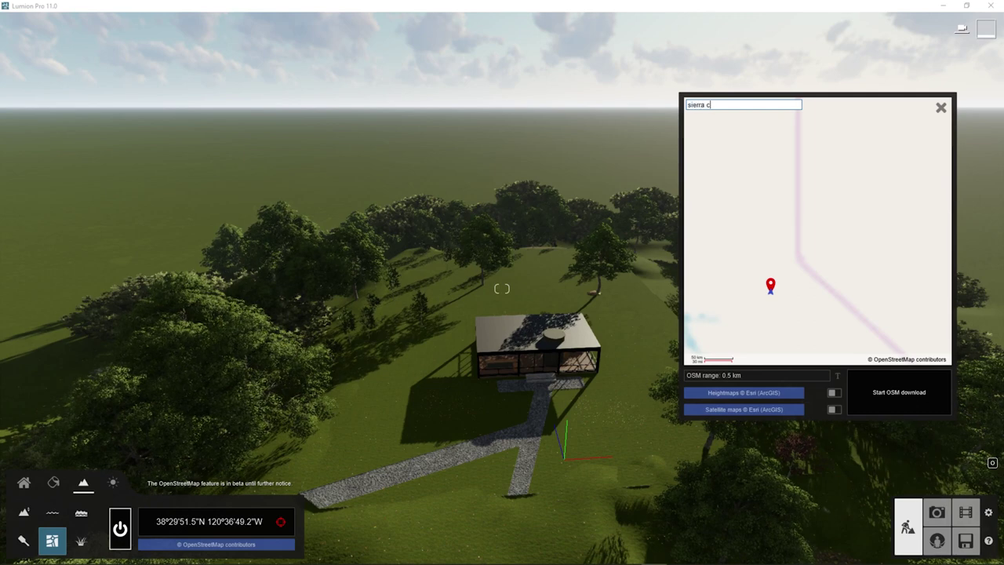
Search the map for "sierra city ca" and set the location to Sierra City.
key("Return")
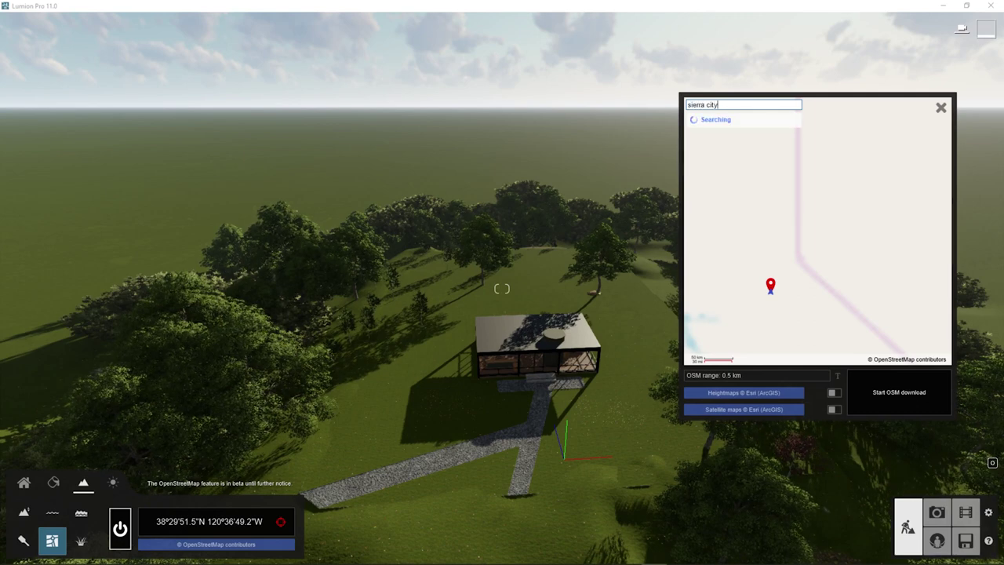
type("ca")
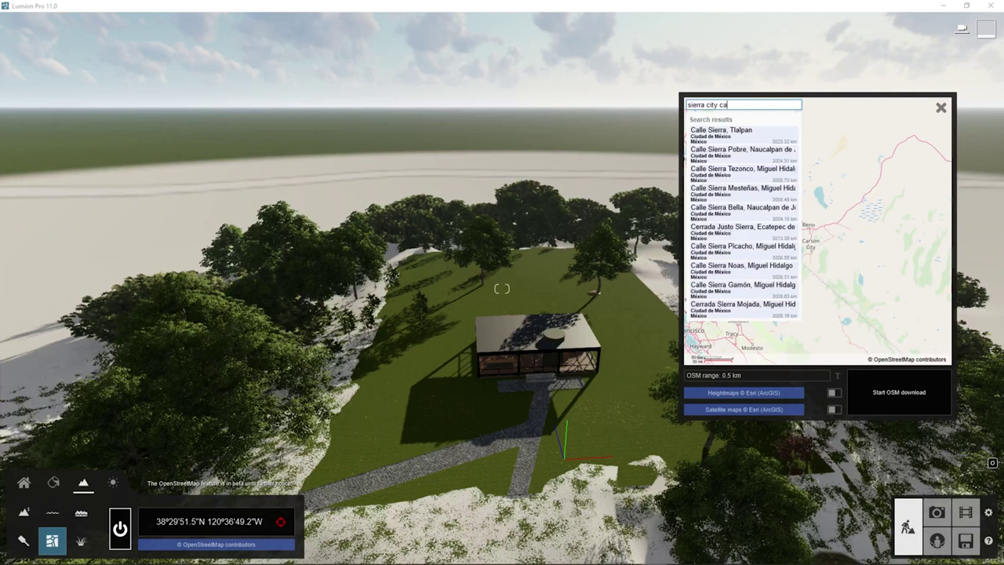
left_click(744, 135)
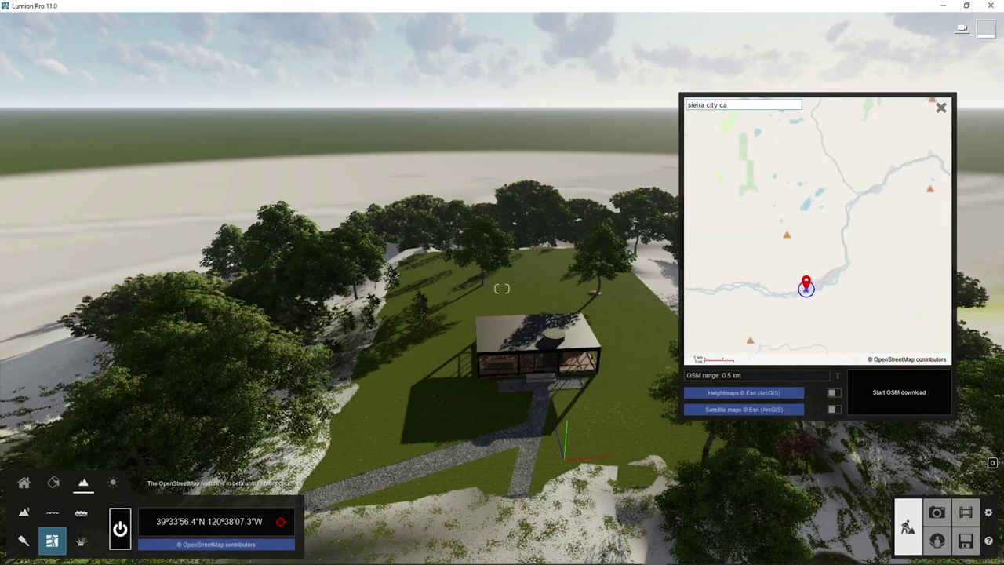
Turn on the Esri heightmaps and satellite maps and download the OSM data with a 0.5 km range.
mouse_move(688, 376)
left_mouse_down()
mouse_move(812, 375)
mouse_move(696, 375)
left_mouse_up()
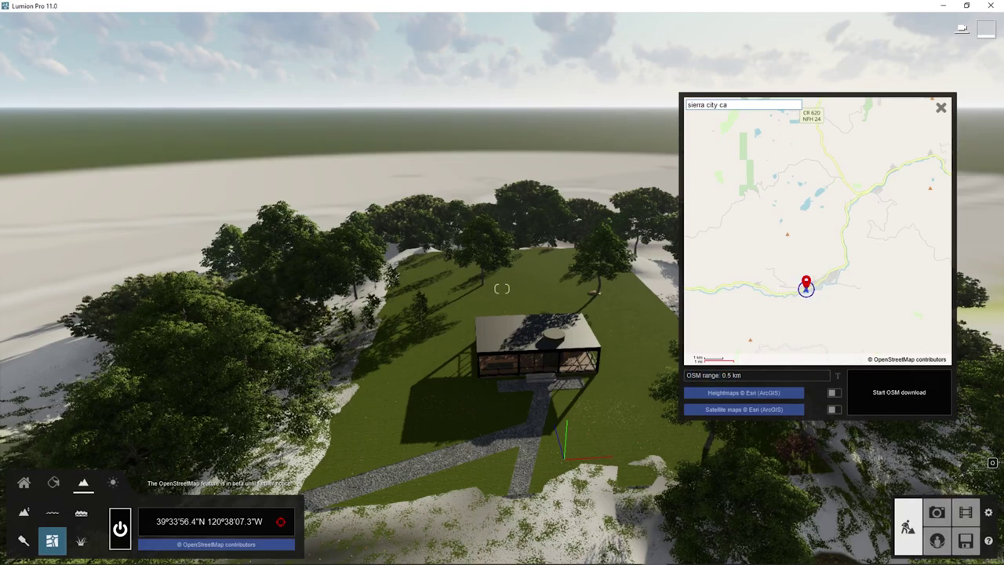
right_click_drag(502, 289, 553, 297)
left_click_drag(723, 375, 695, 376)
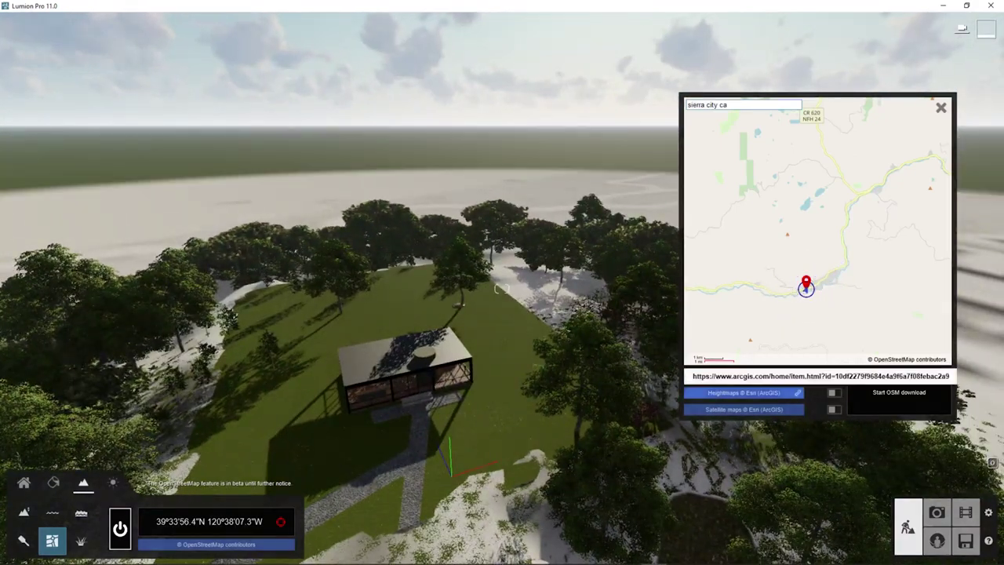
left_click(834, 393)
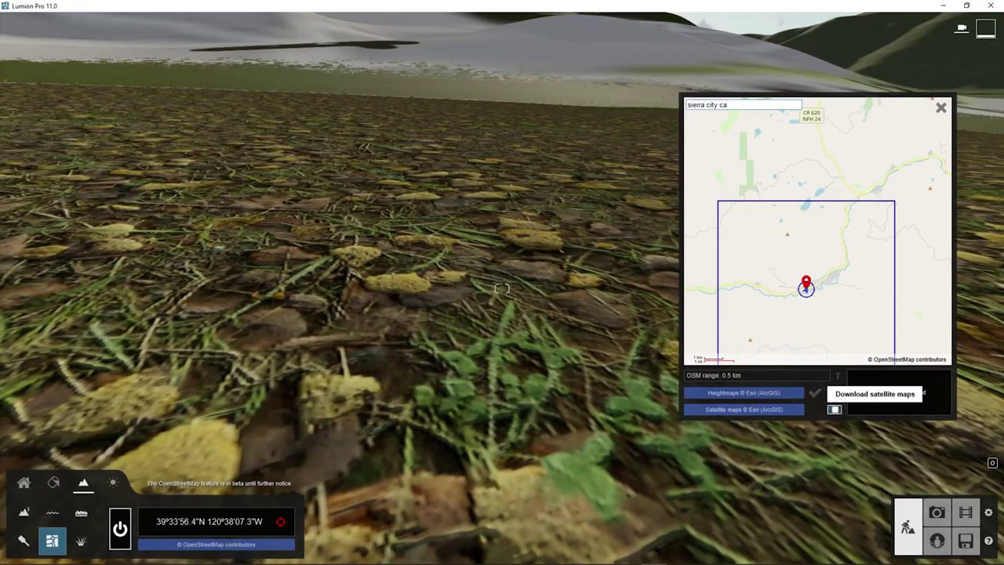
left_click(834, 409)
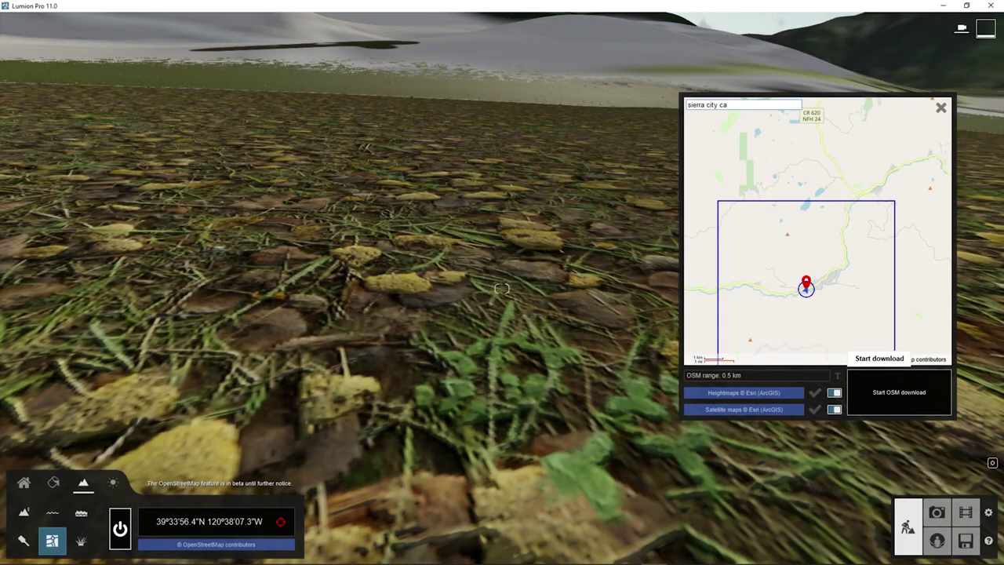
key("s")
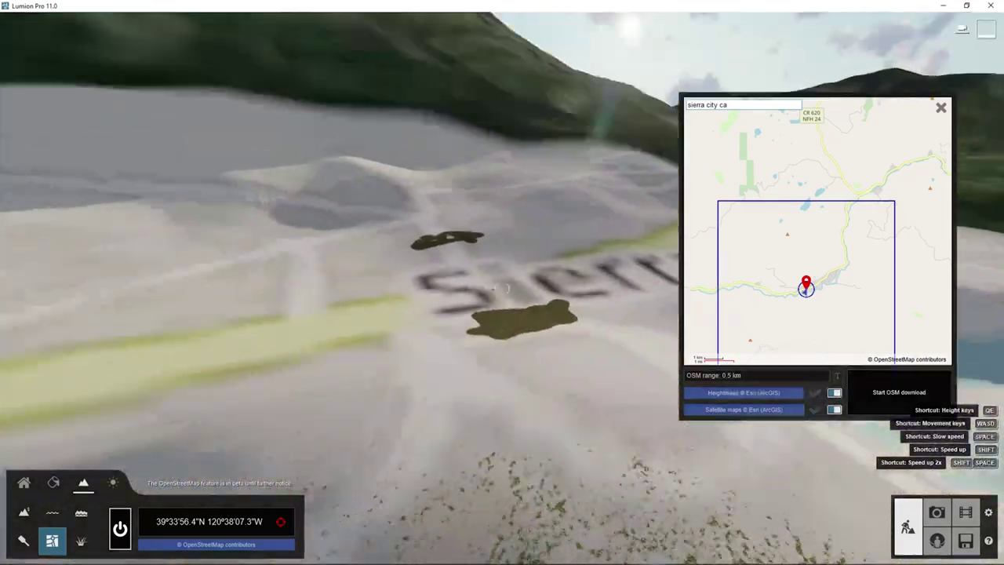
right_click_drag(503, 288, 574, 289)
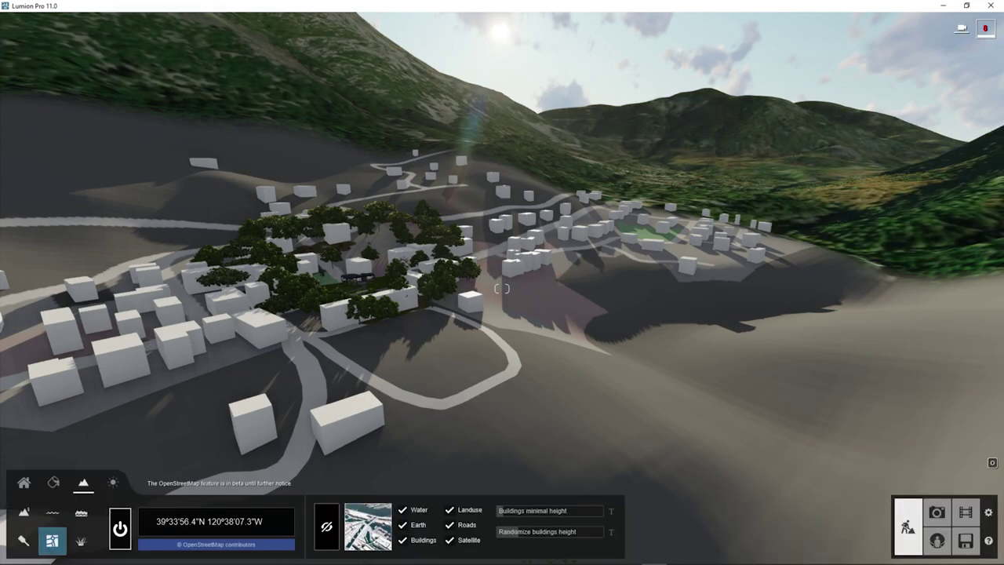
Examine the imported mountains and buildings from the air and the surroundings from inside the glass house.
right_click_drag(502, 289, 459, 86)
key("s")
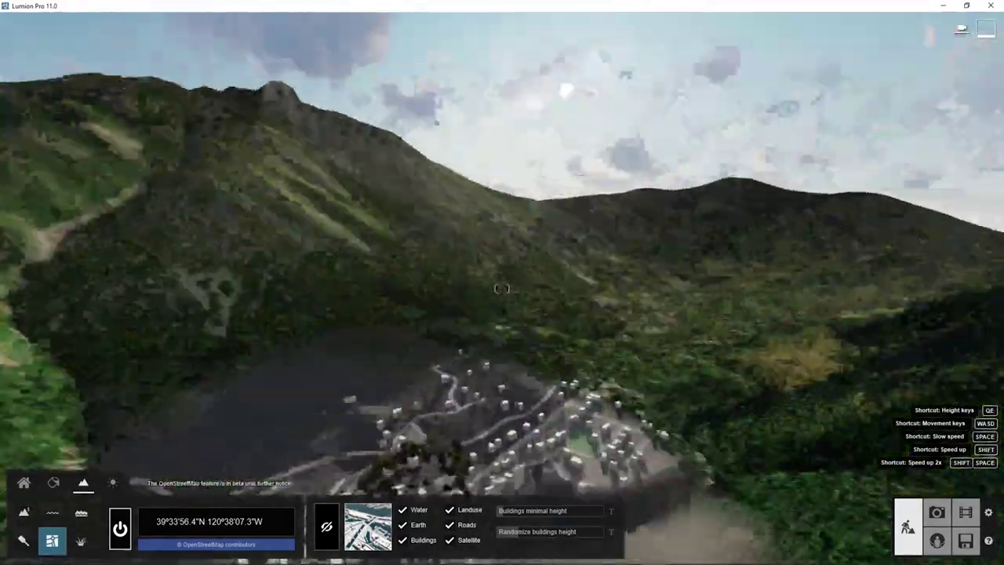
key("w")
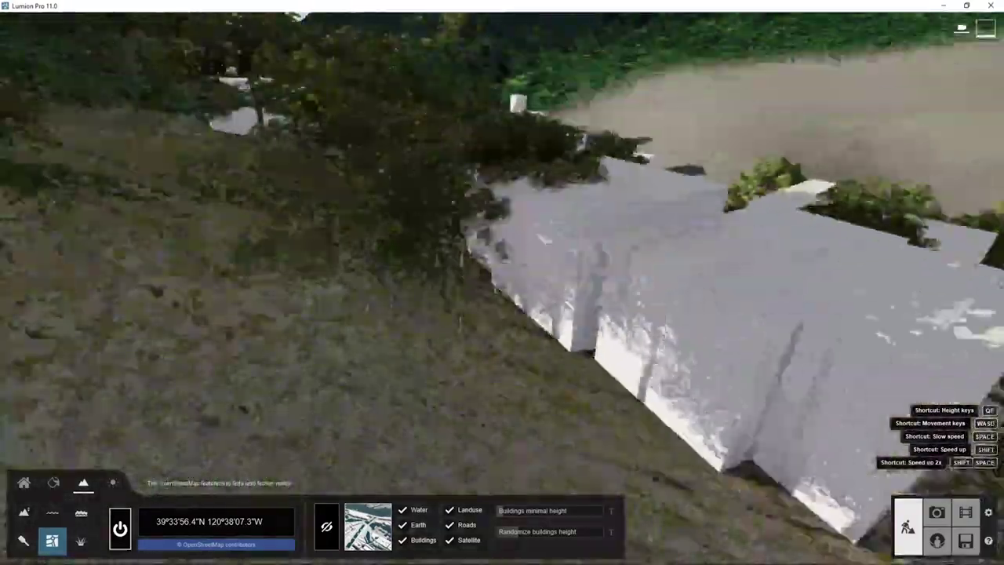
right_click_drag(502, 289, 502, 510)
key("q")
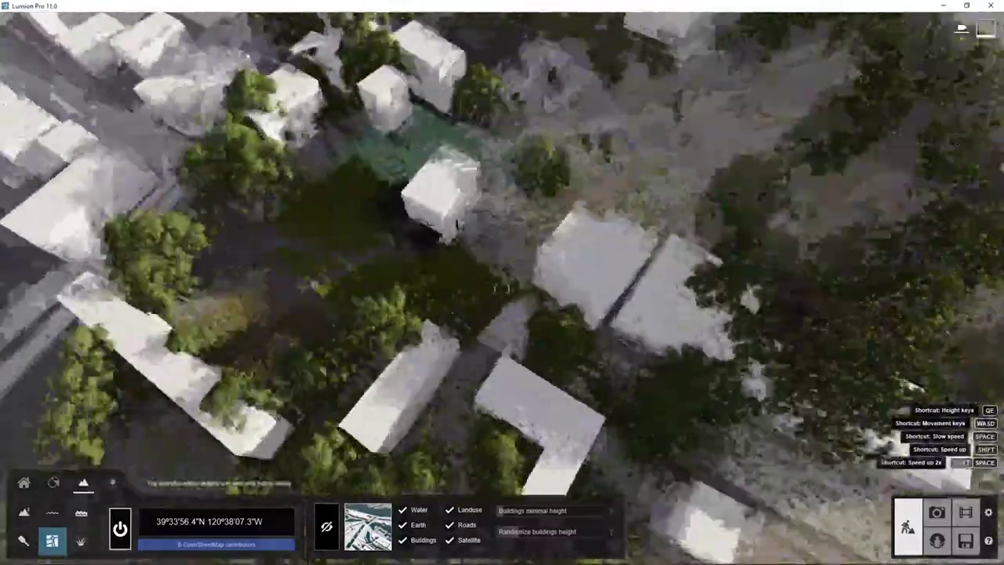
key("w")
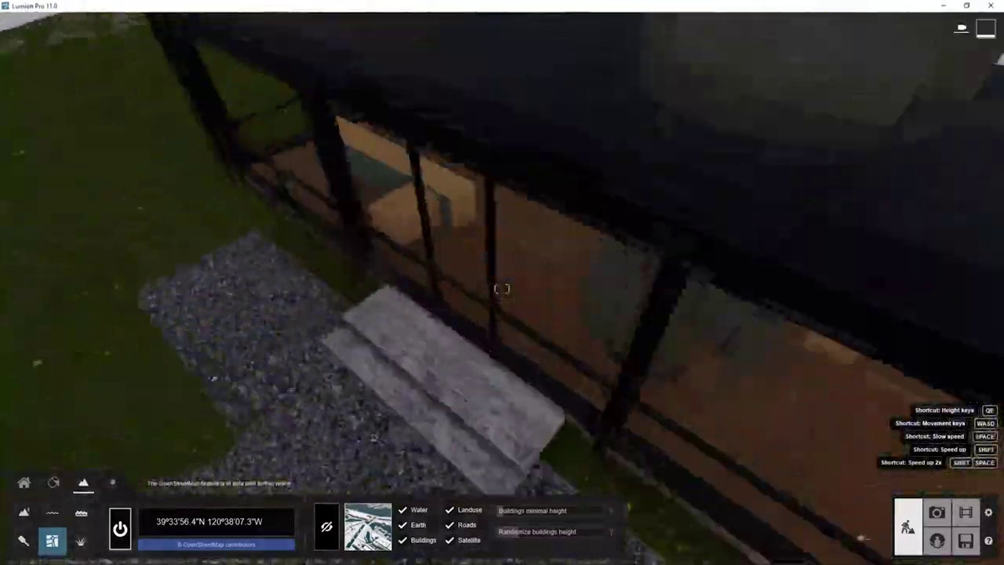
key("w")
right_click_drag(502, 289, 487, 173)
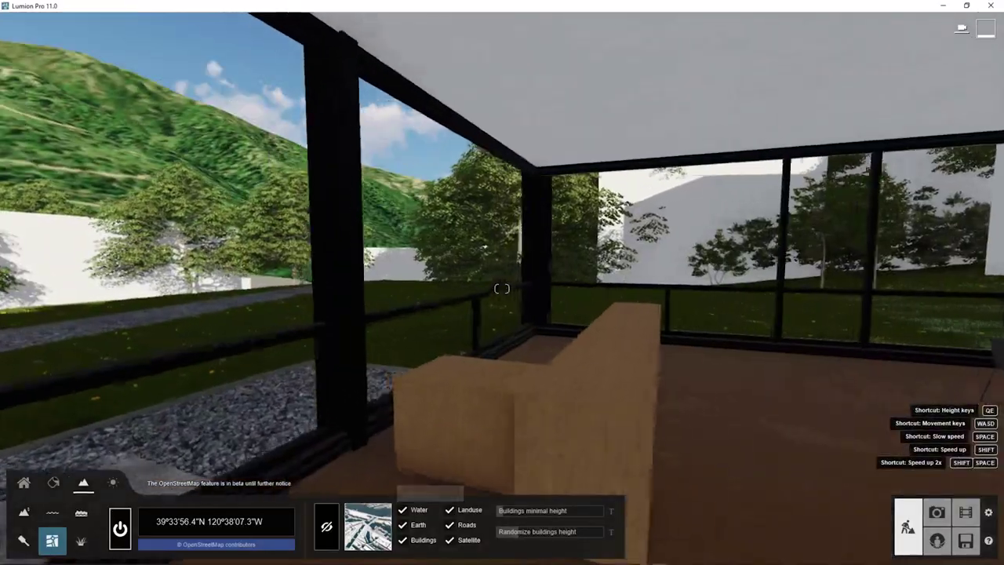
Hide the landuse, earth, buildings, roads and water layers of the OSM map, leaving only the satellite layer shown.
key("s")
key("q")
right_click_drag(503, 289, 510, 322)
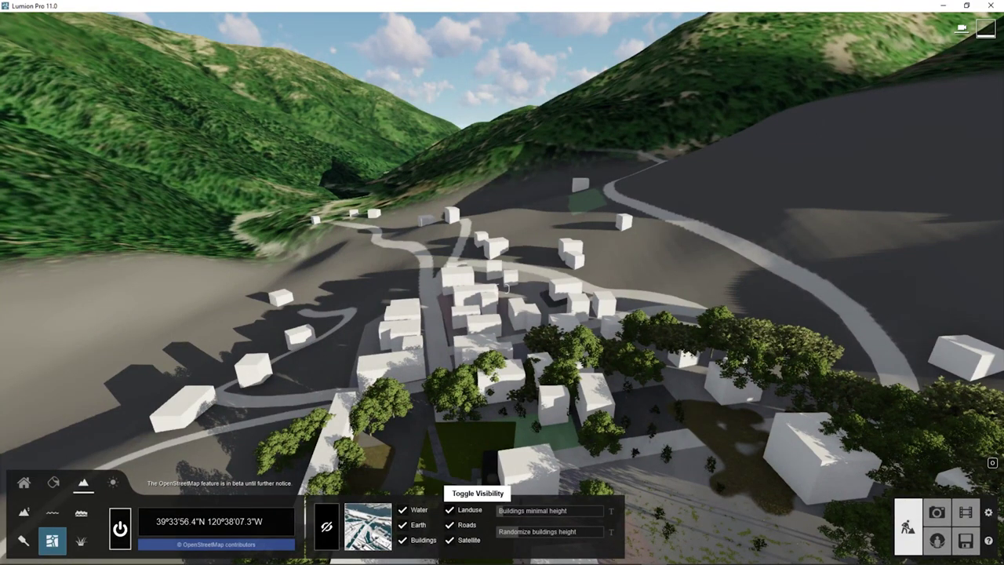
left_click(449, 510)
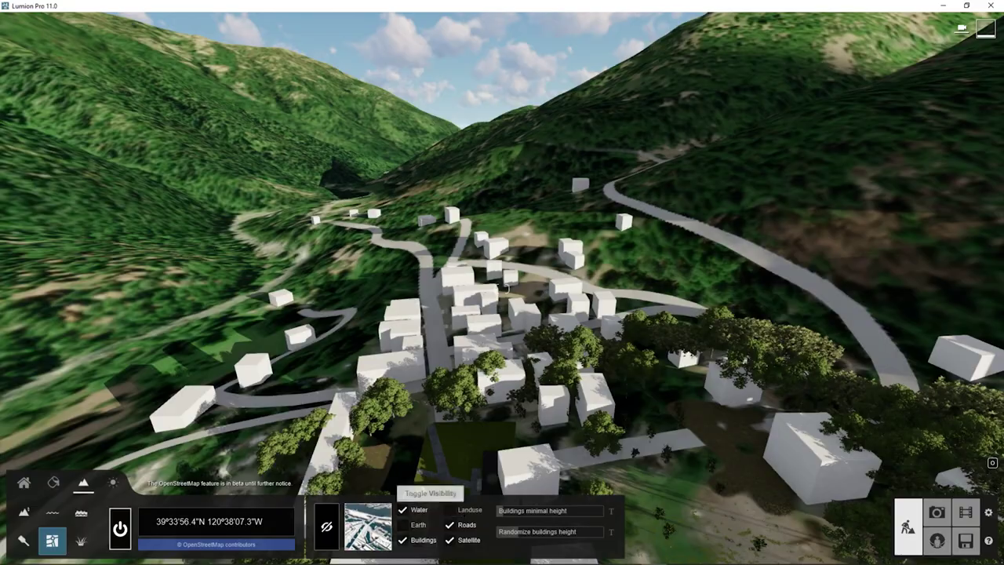
right_click_drag(471, 314, 447, 369)
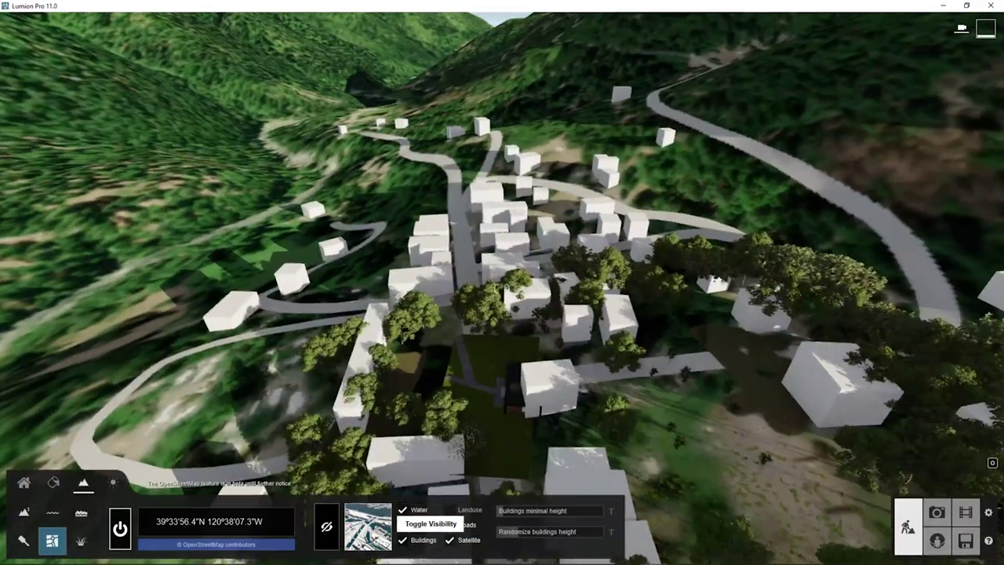
left_click(403, 540)
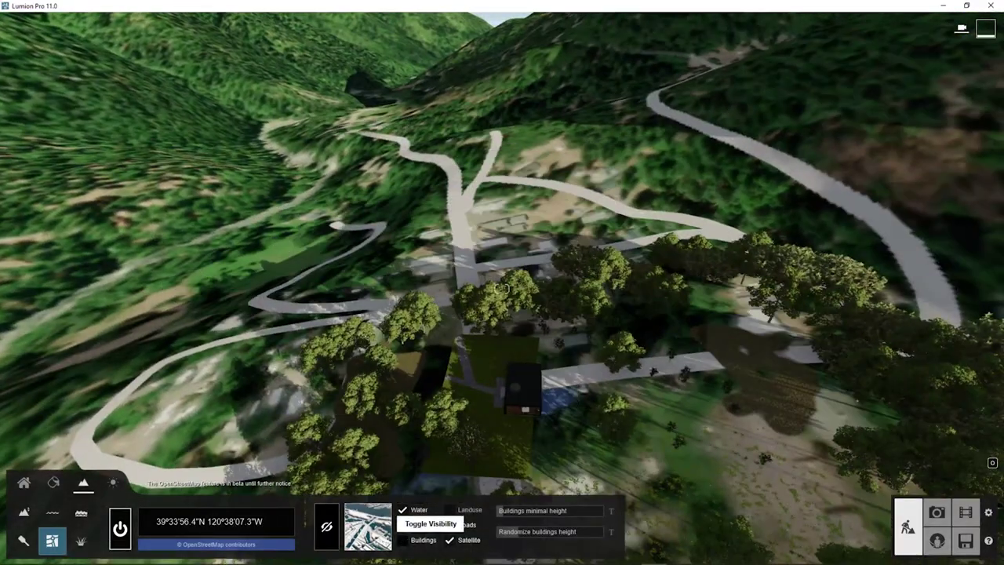
left_click(402, 540)
left_click(403, 540)
left_click(449, 539)
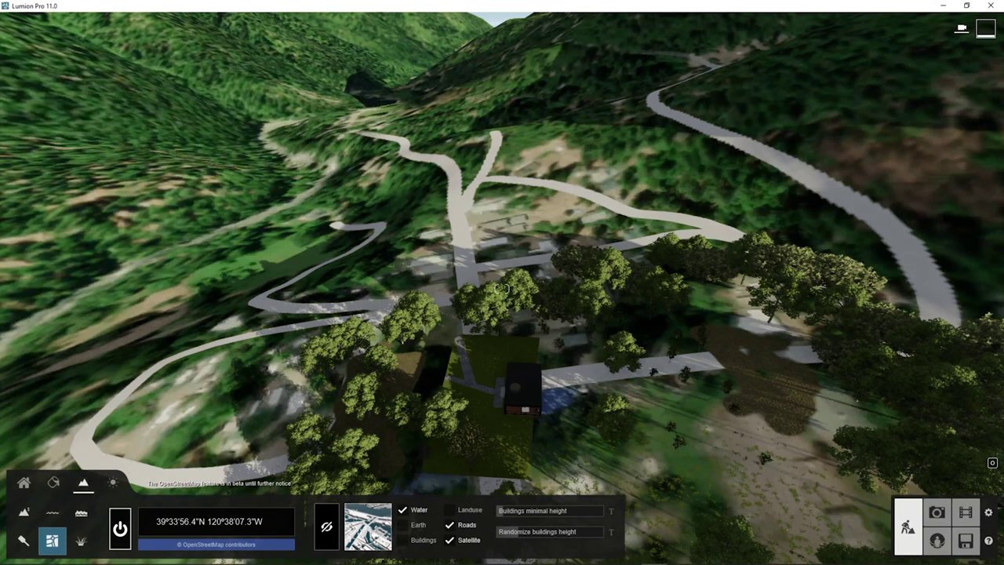
left_click(449, 524)
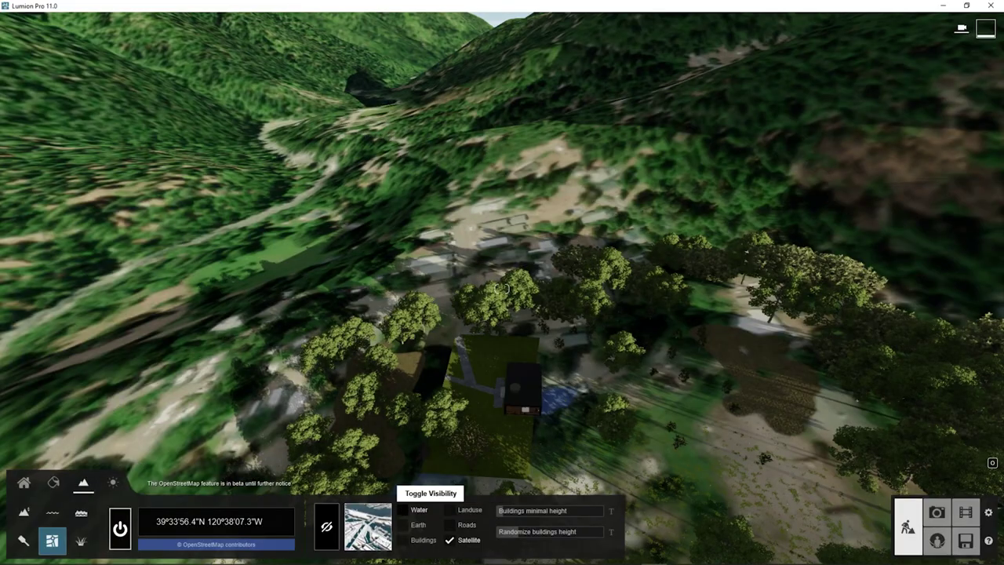
Examine the house among the satellite-textured mountains from above and from inside its glass walls.
right_click_drag(502, 288, 502, 263)
key("e")
key("w")
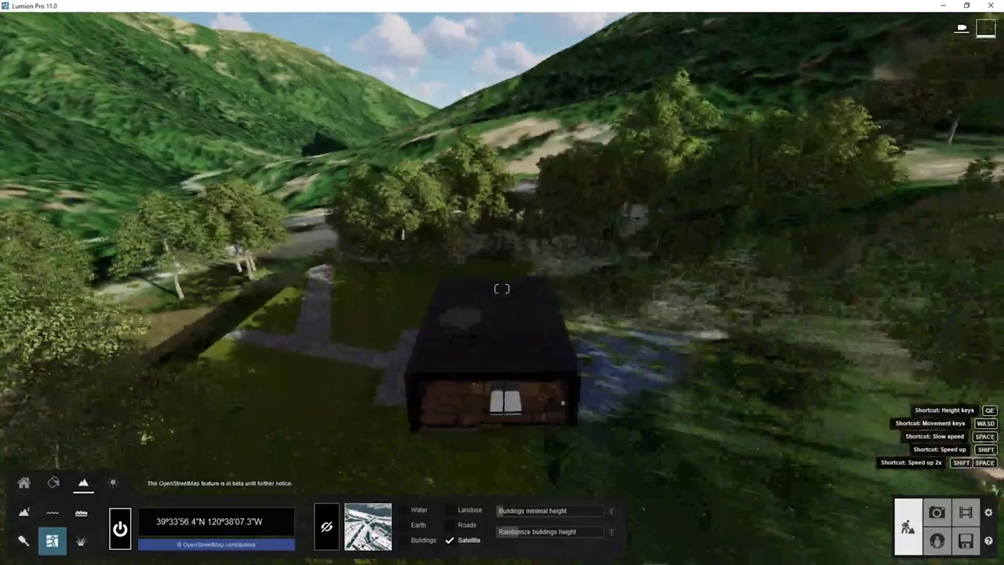
key("e")
key("w")
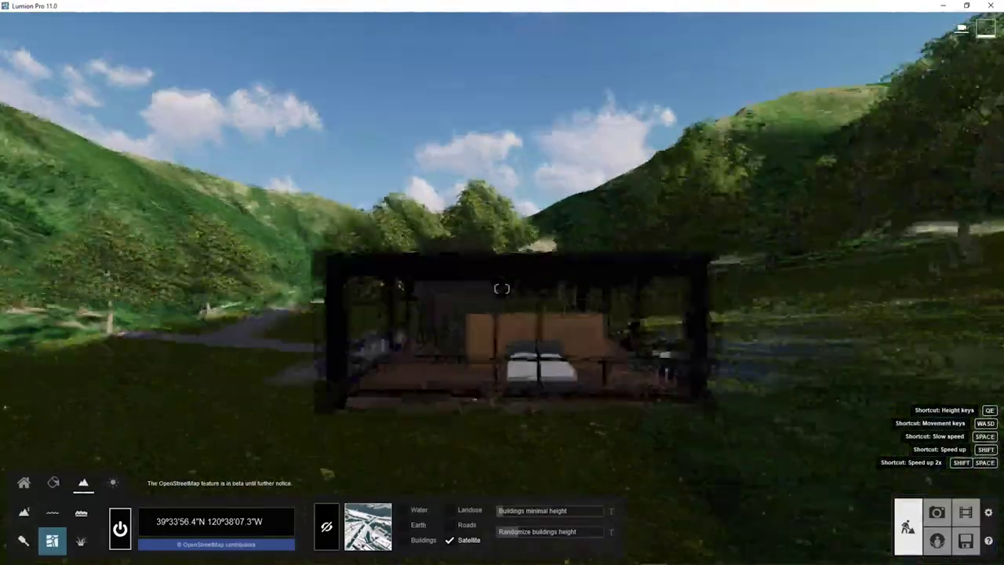
key("w")
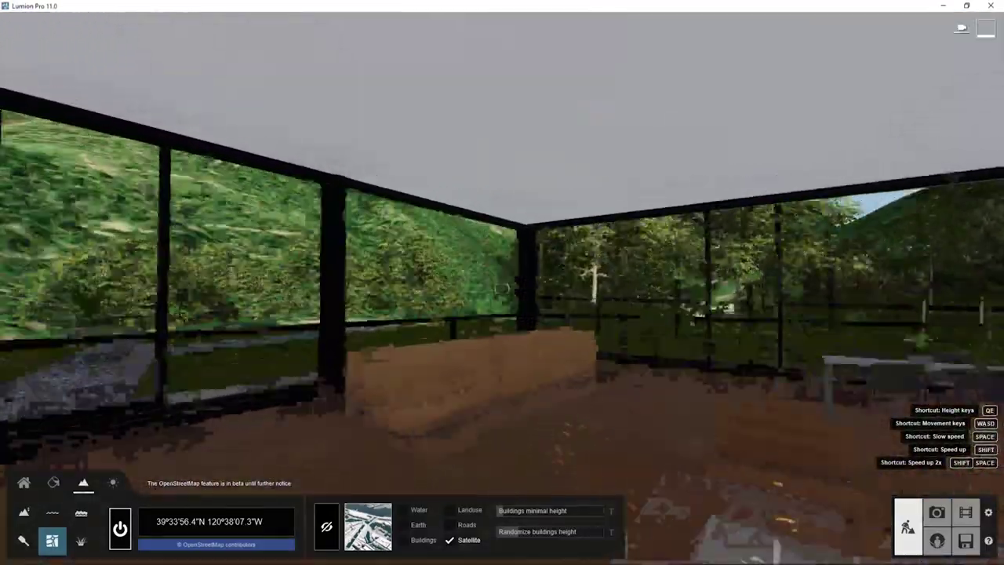
right_click_drag(502, 288, 502, 288)
In Photo mode, restore the 5 - Ext Spring camera, reframe the house front against the mountains and store the new view.
left_click(937, 512)
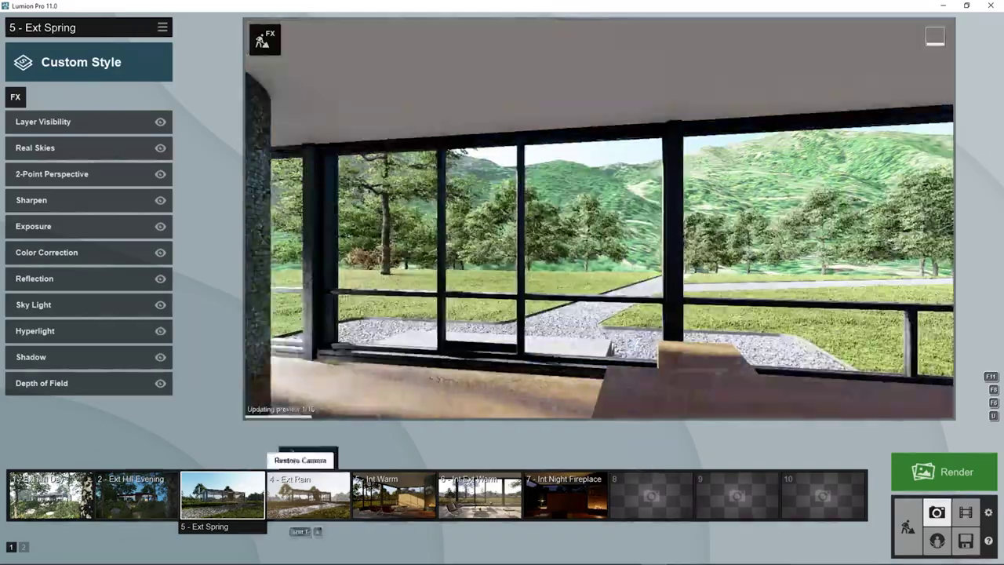
left_click(222, 457)
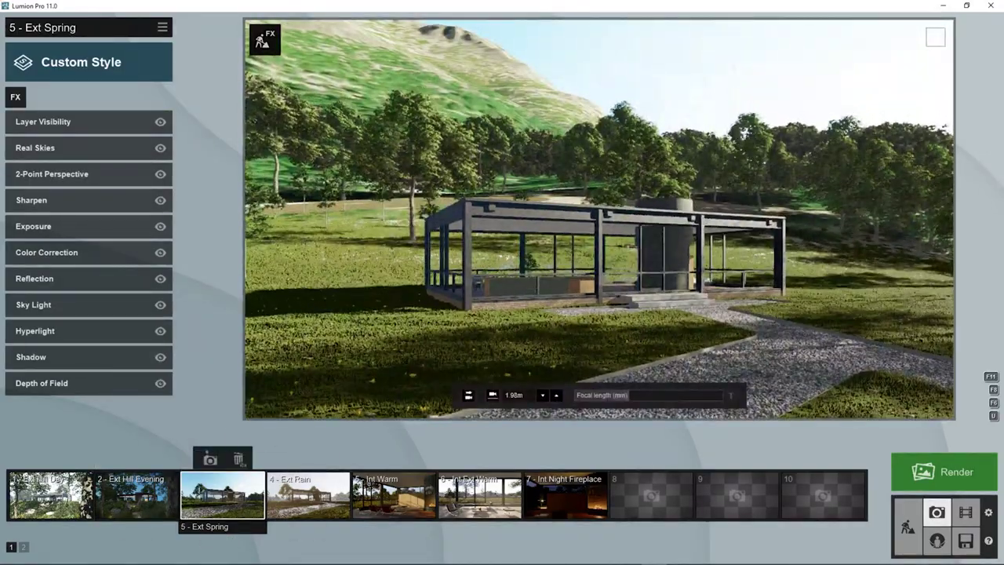
key("d")
mouse_move(600, 220)
right_mouse_down()
mouse_move(540, 201)
mouse_move(408, 224)
mouse_move(416, 202)
mouse_move(599, 219)
right_mouse_up()
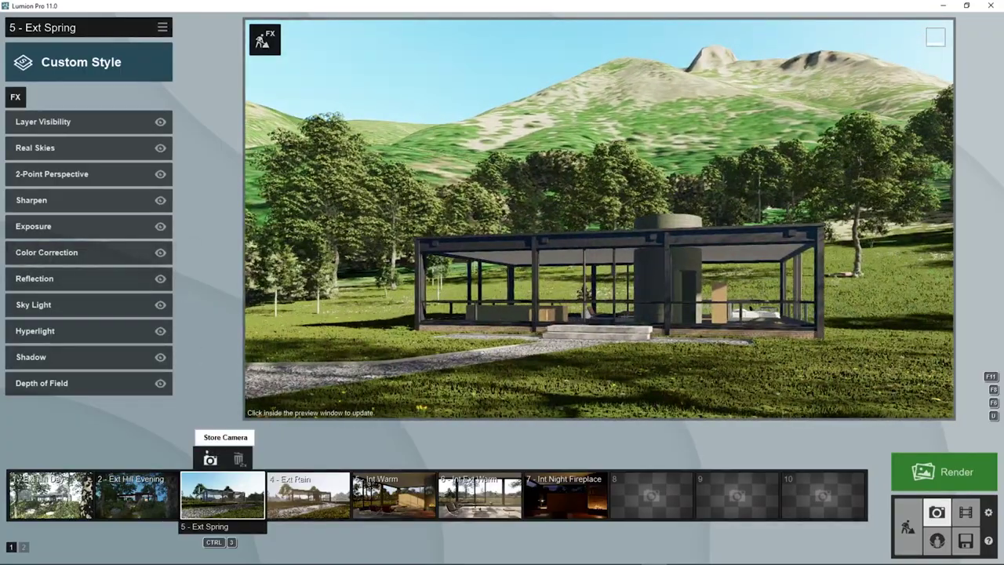
left_click(211, 460)
Set Depth of Field amount and foreground/background to maximum, shorten the focus distance to the house, and check the blur from another corner.
left_click(42, 383)
left_click_drag(24, 171, 142, 171)
left_click_drag(36, 142, 155, 142)
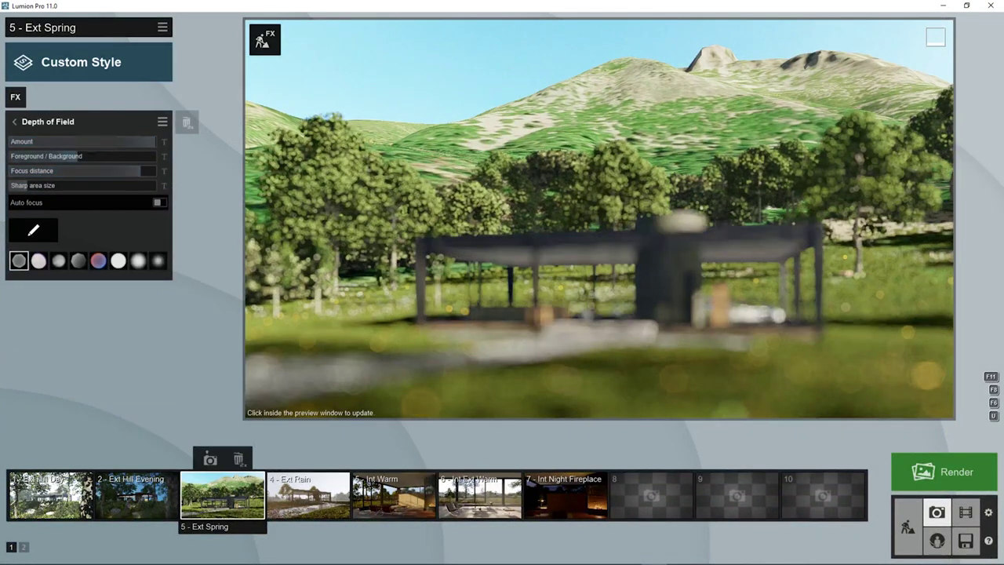
left_click_drag(79, 156, 155, 156)
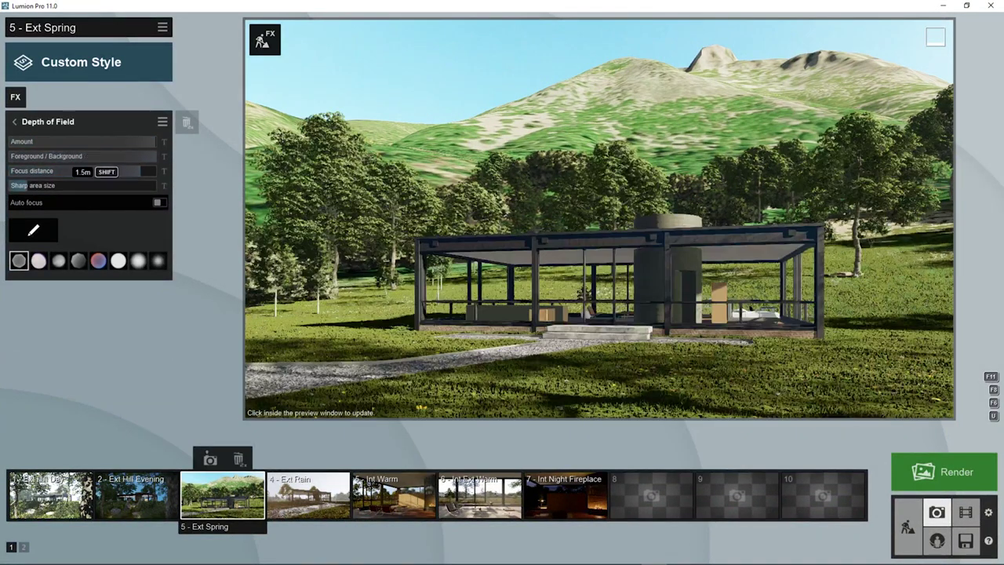
left_click_drag(141, 170, 66, 170)
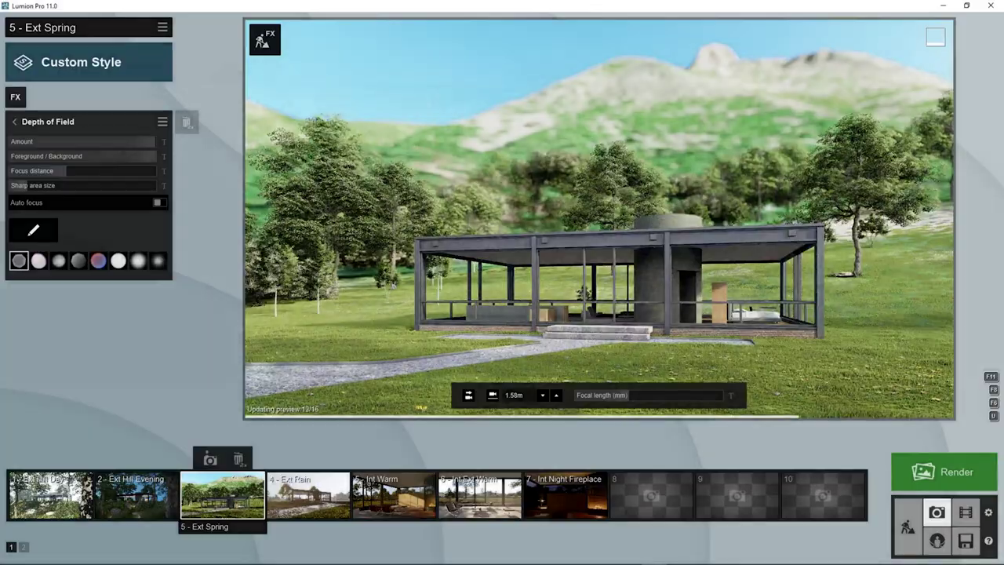
key("w")
right_click_drag(599, 219, 440, 219)
key("w")
key("s")
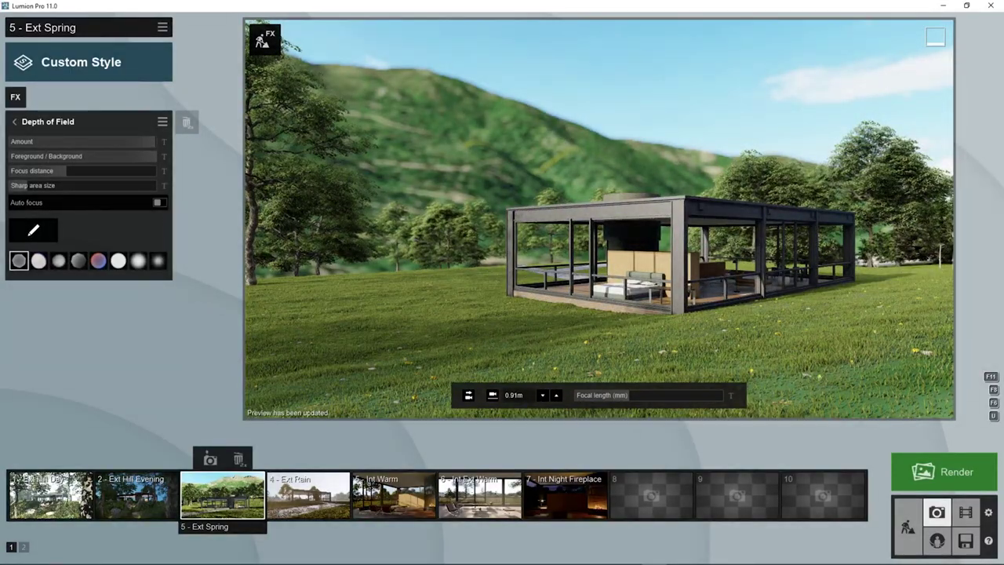
Reopen the location map in Build mode, clear the search text and move the marker east from California to just southeast of Salt Lake City.
left_click(908, 527)
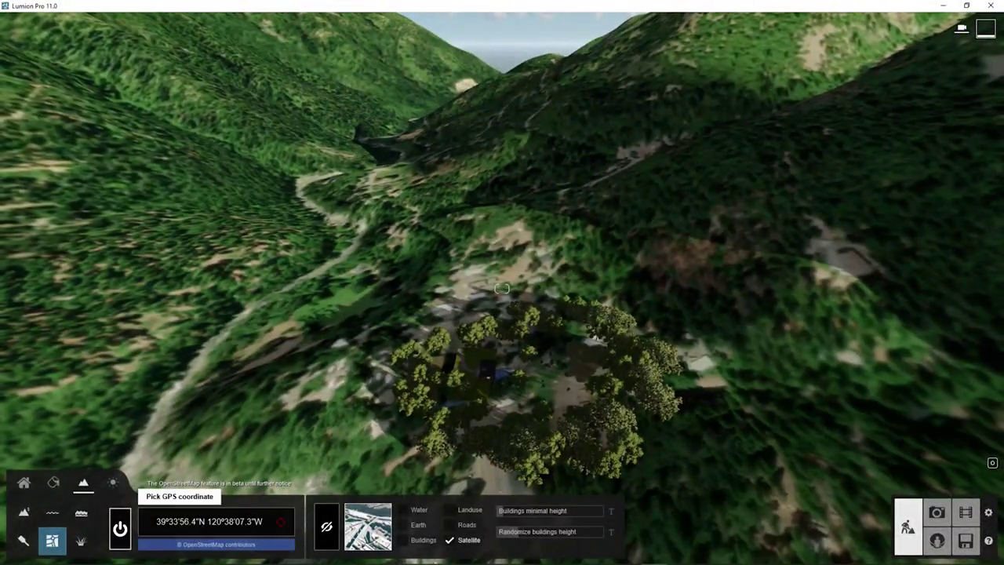
left_click(208, 521)
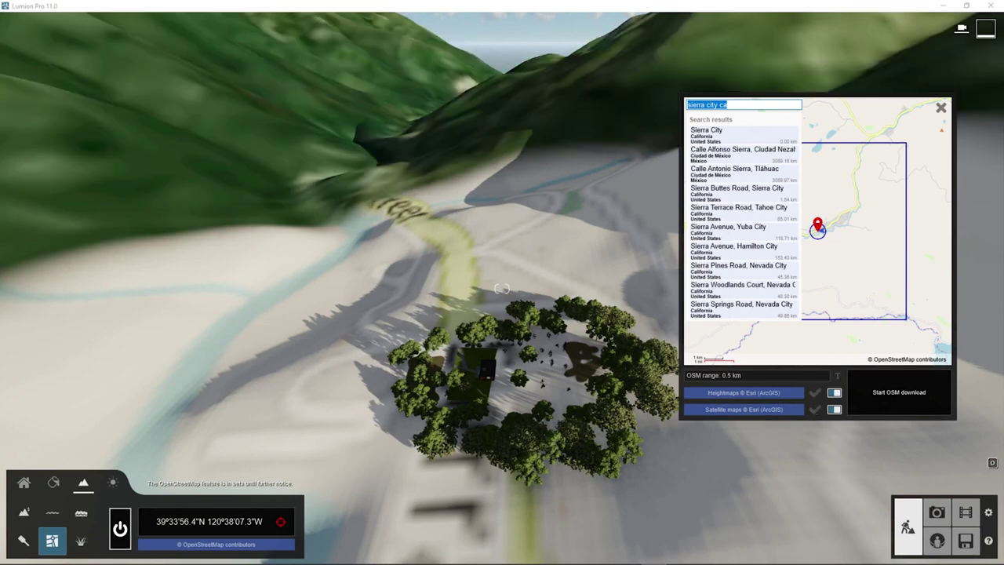
key("BackSpace")
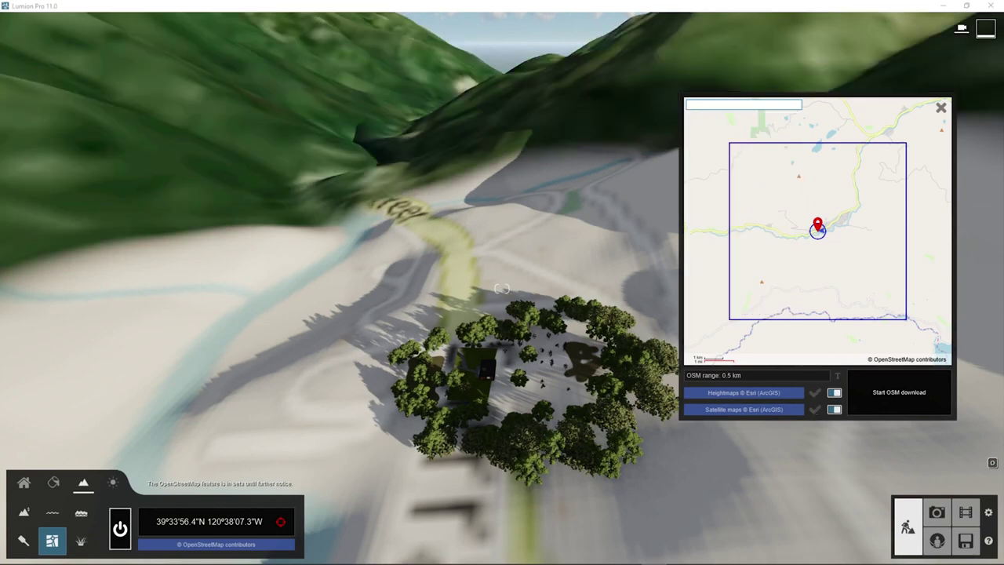
scroll(818, 230, "down", 5)
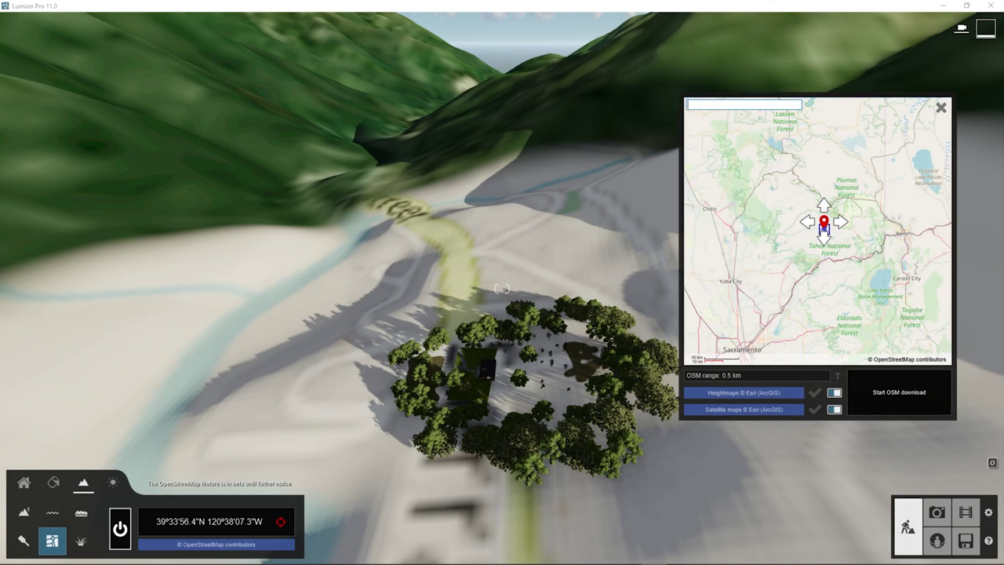
left_click_drag(824, 224, 932, 198)
scroll(743, 283, "down", 1)
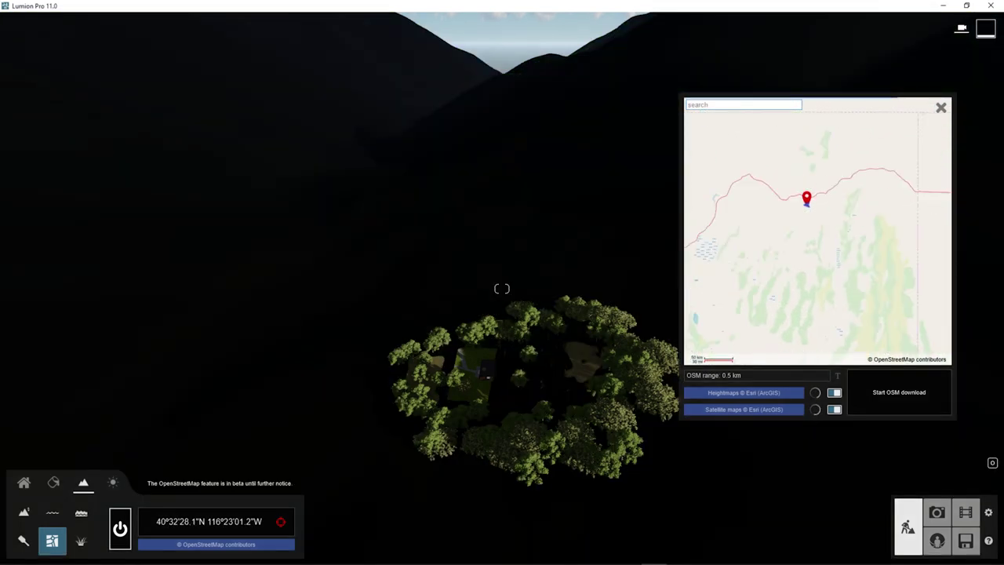
right_click_drag(806, 201, 737, 204)
left_click_drag(738, 203, 931, 196)
right_click_drag(931, 195, 818, 215)
left_click_drag(819, 214, 858, 223)
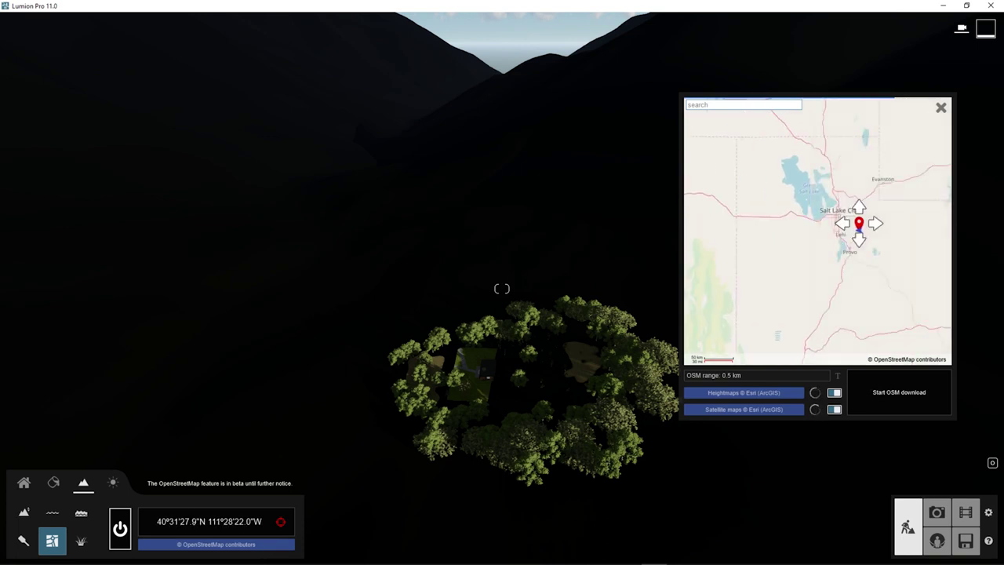
Move the location marker closer to Salt Lake City, between Millcreek and Holladay.
right_click_drag(859, 224, 799, 231)
scroll(784, 221, "up", 2)
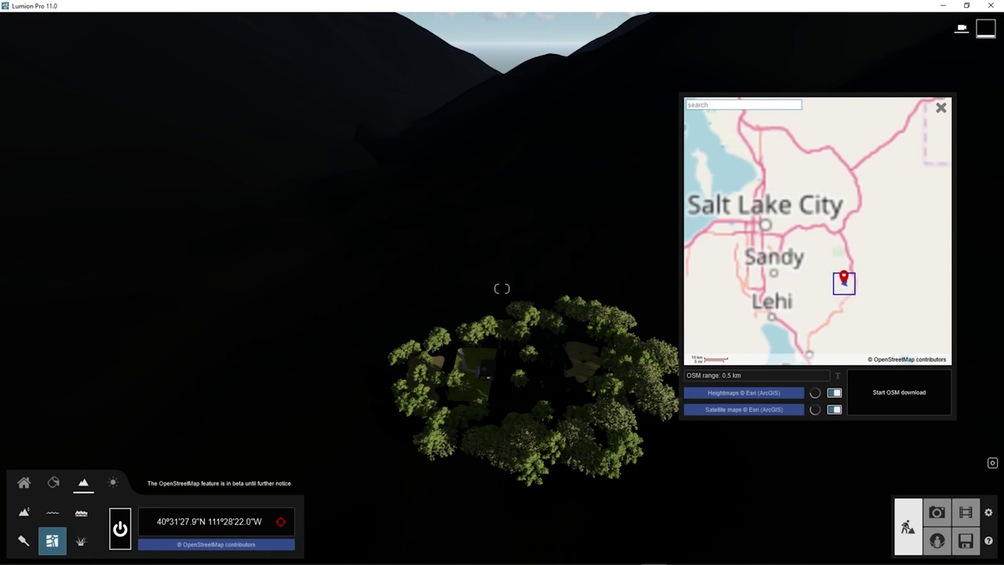
mouse_move(818, 263)
right_mouse_down()
mouse_move(779, 142)
mouse_move(790, 217)
mouse_move(811, 257)
right_mouse_up()
left_click_drag(837, 272, 764, 226)
scroll(765, 232, "up", 3)
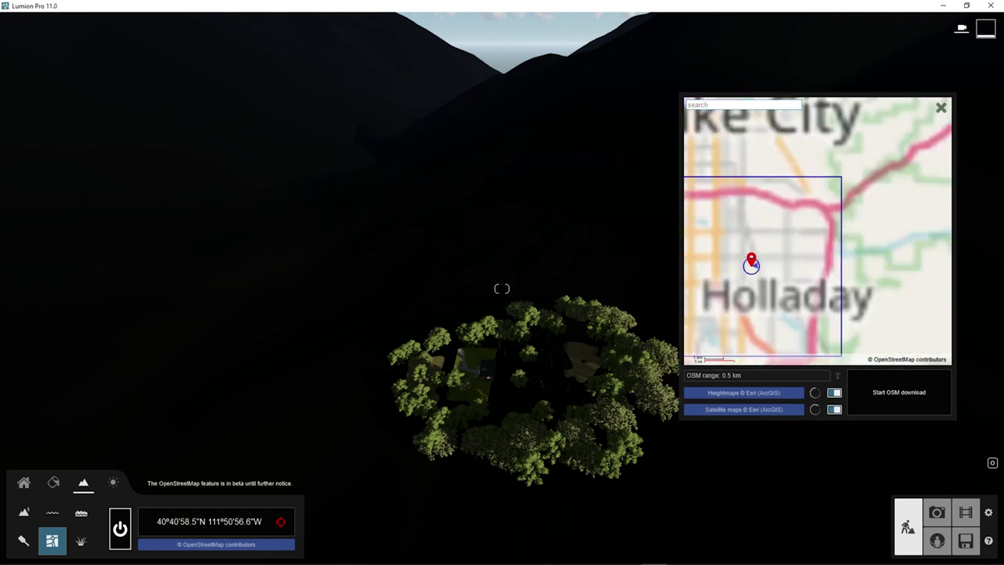
scroll(771, 248, "down", 3)
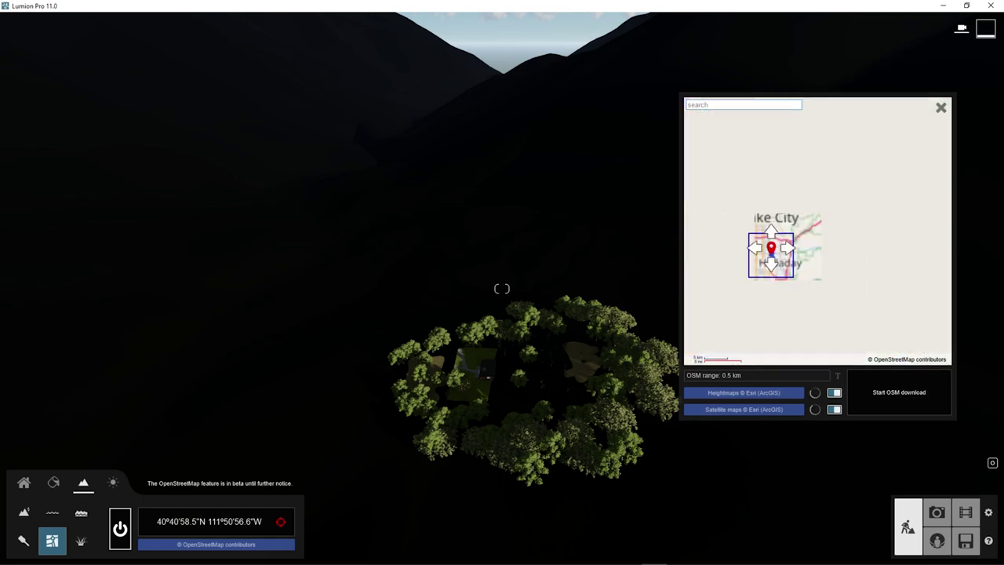
scroll(771, 251, "up", 1)
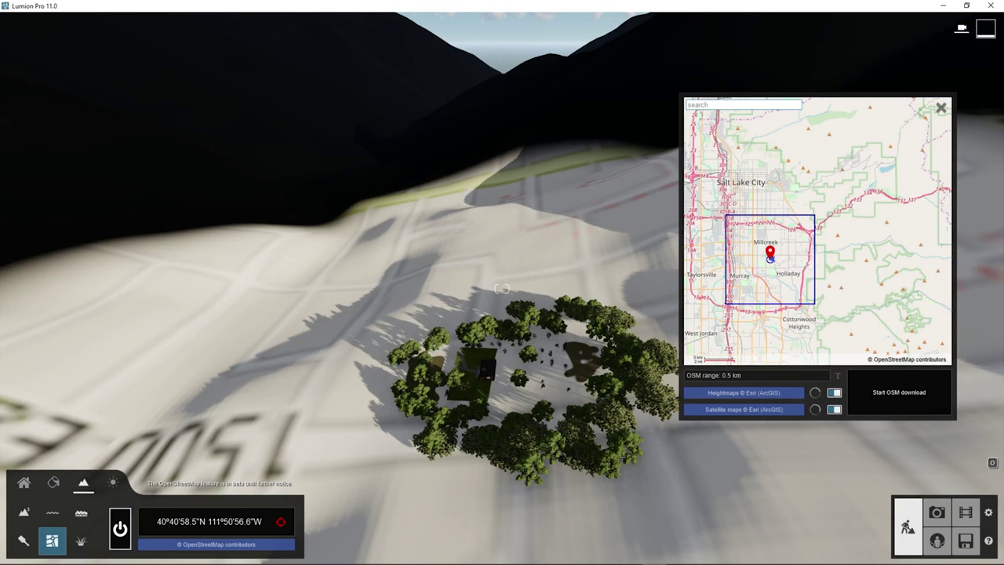
Move the location marker south to Draper and download the OSM data with a 2.5 km range.
left_click_drag(772, 259, 762, 302)
scroll(762, 302, "up", 4, "shift")
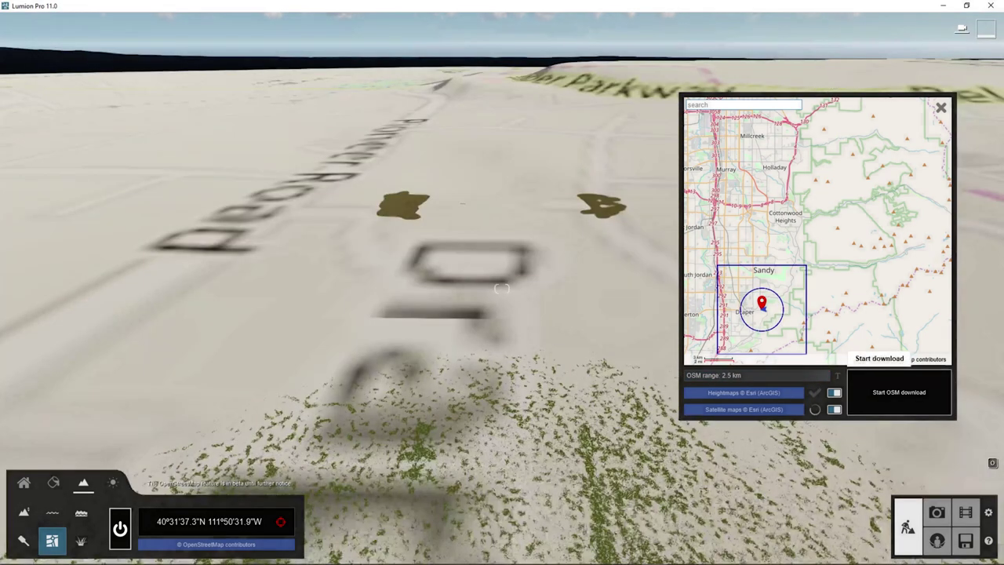
left_click(899, 392)
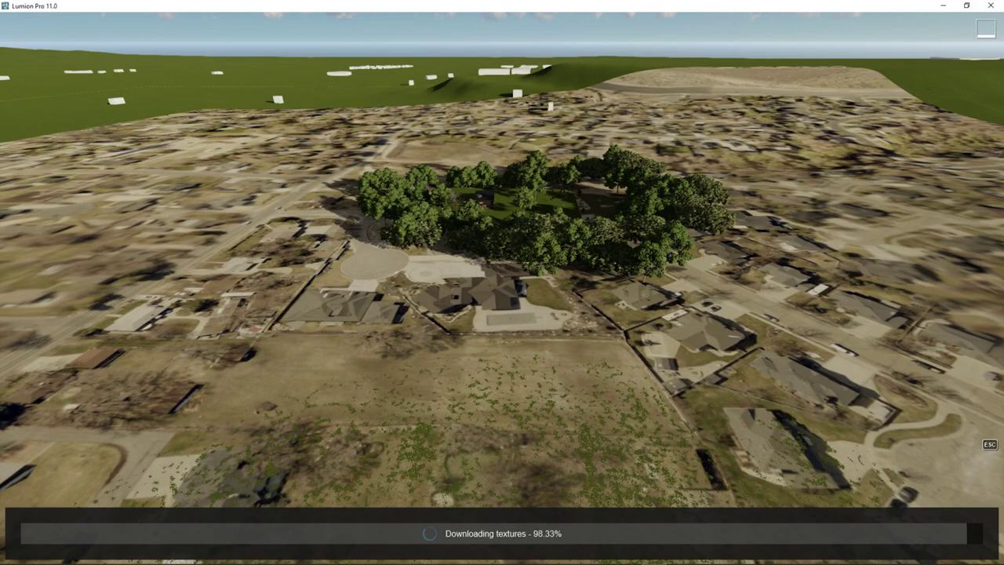
Examine the imported Draper terrain from the air, from the neighbourhood around the house to the nearby mountains and back to the ground.
key("q")
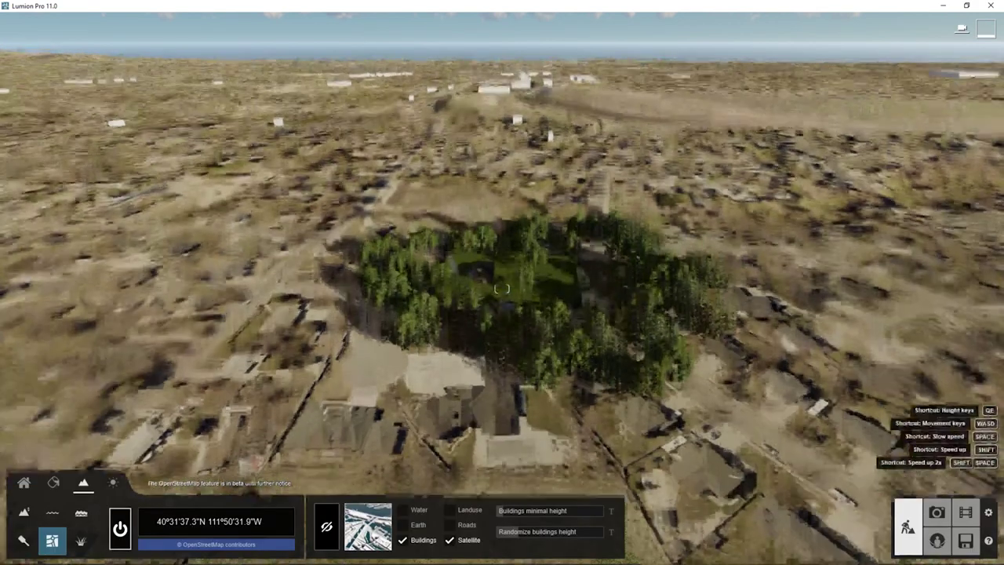
key("w")
right_click_drag(502, 289, 681, 311)
key("s")
key("s")
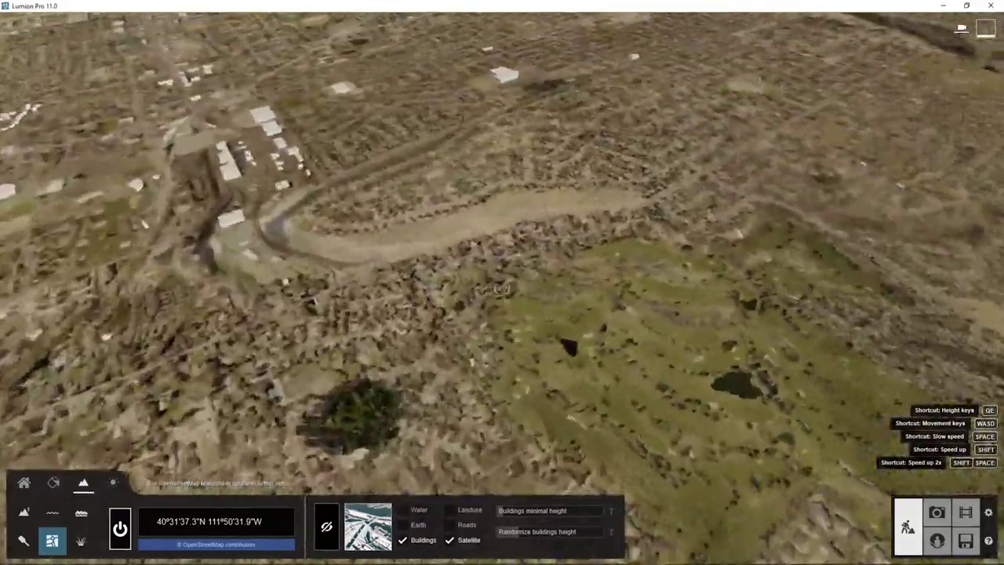
key("w")
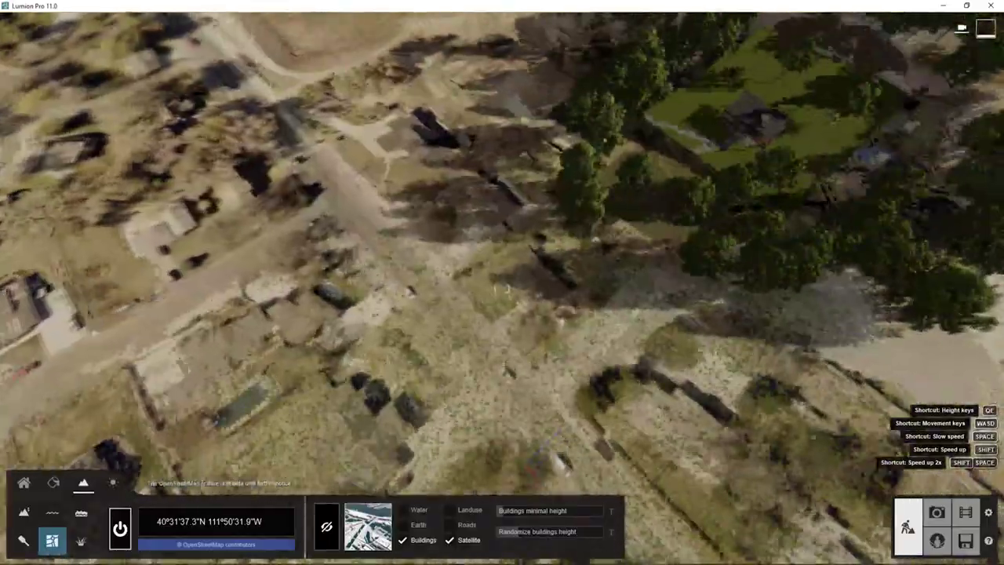
right_click_drag(502, 288, 596, 321)
key("w")
scroll(502, 289, "up", 2)
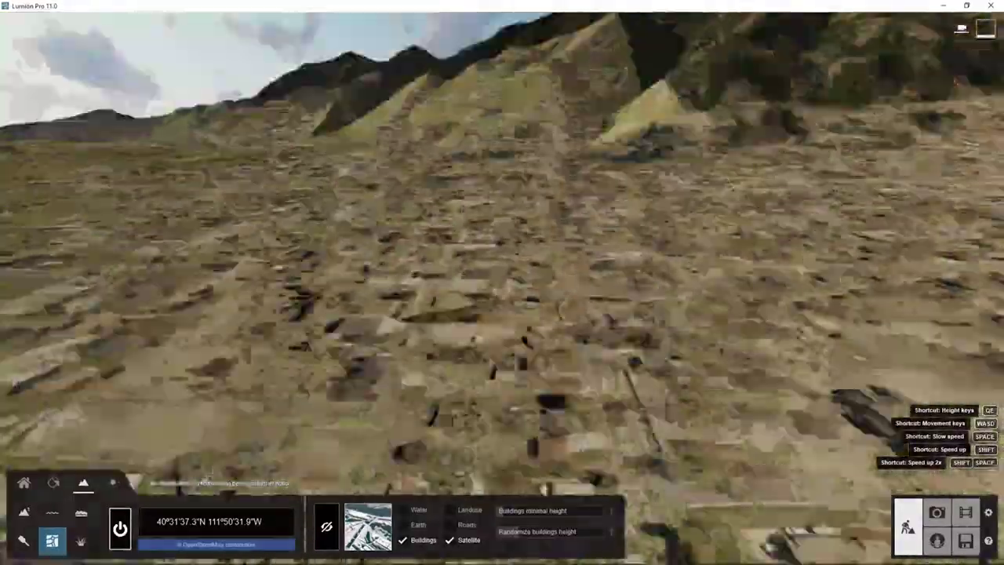
right_click_drag(503, 289, 550, 177)
key("w")
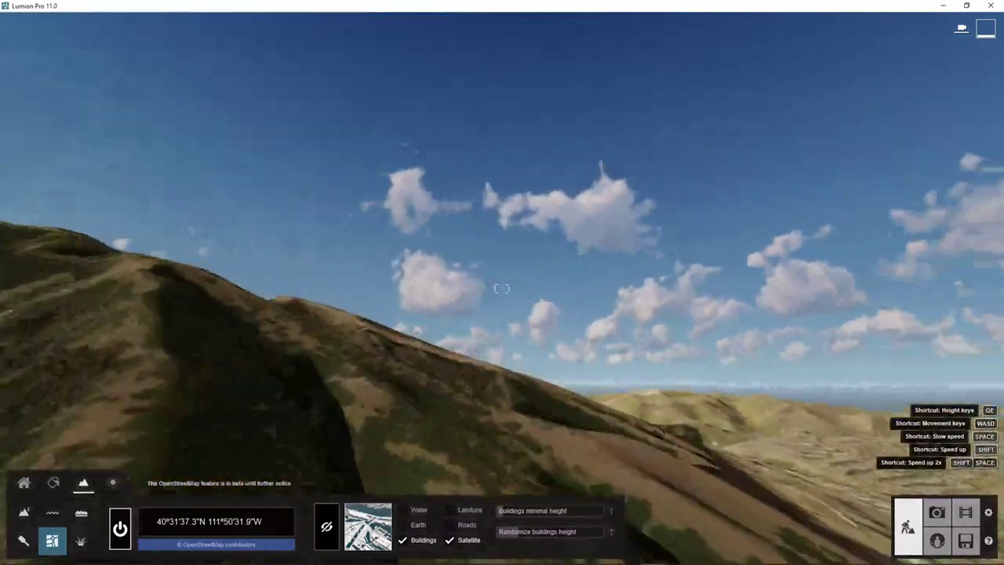
right_click_drag(503, 289, 424, 318)
key("w")
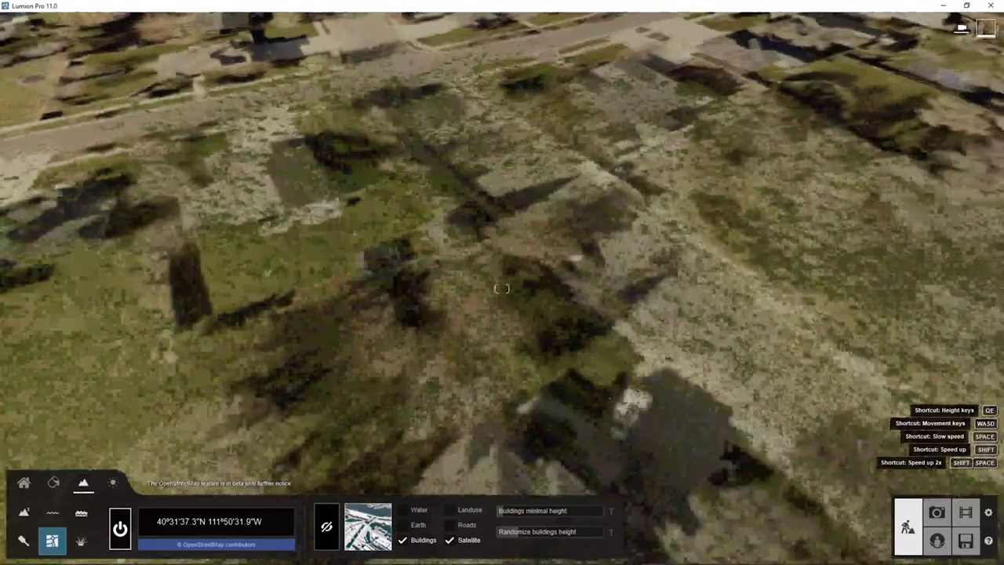
Open the landscape grass settings and survey the Draper terrain from the neighbourhood streets to the tree-ringed house and the mountains.
left_click(81, 540)
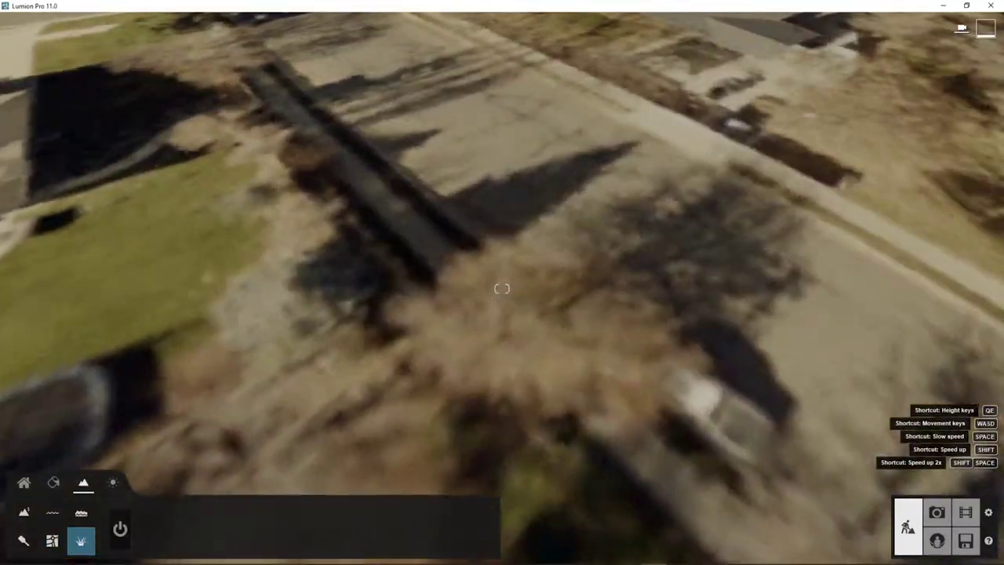
right_click_drag(502, 289, 659, 289)
right_click_drag(502, 289, 376, 259)
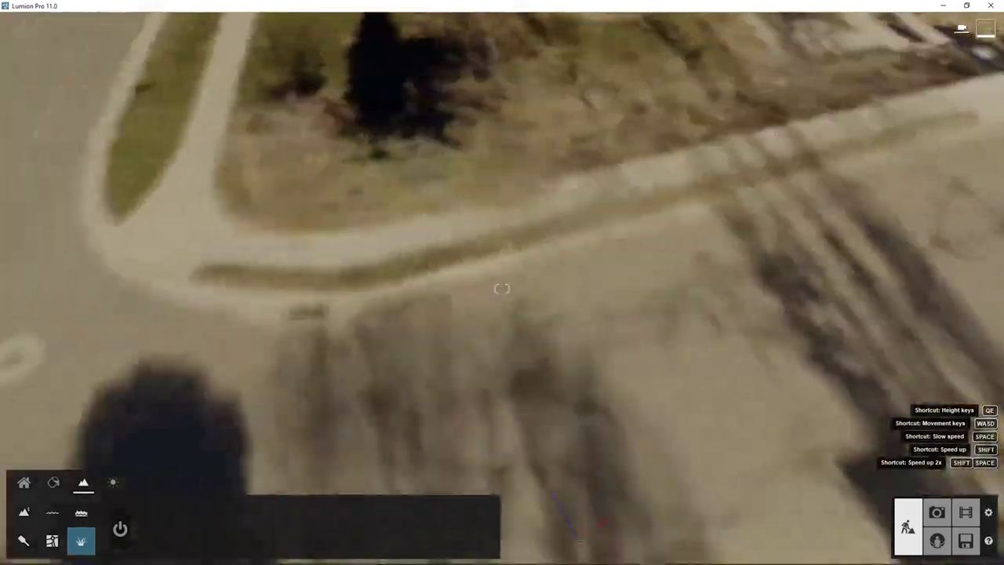
key("s")
right_click_drag(502, 289, 644, 274)
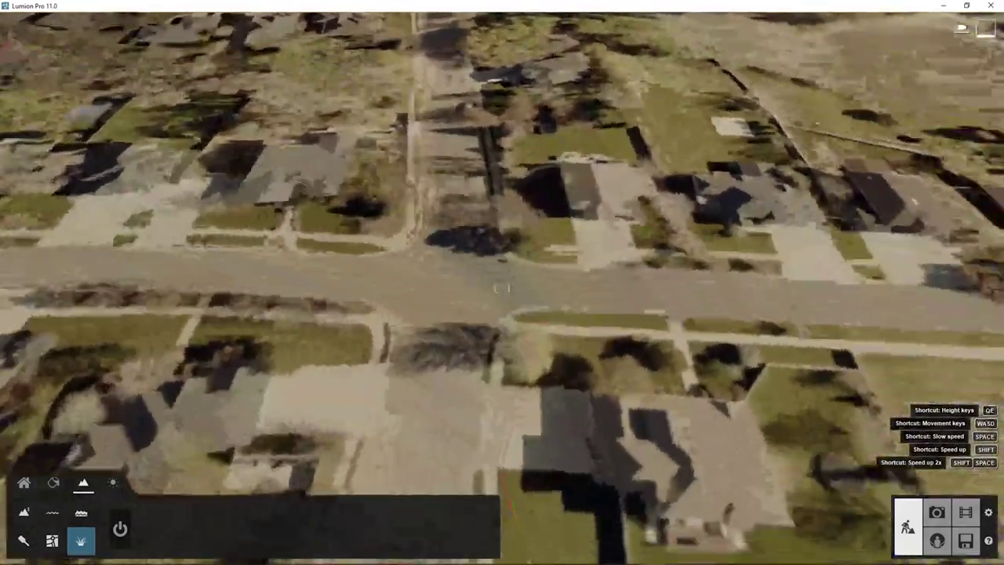
key("w")
right_click_drag(502, 289, 459, 302)
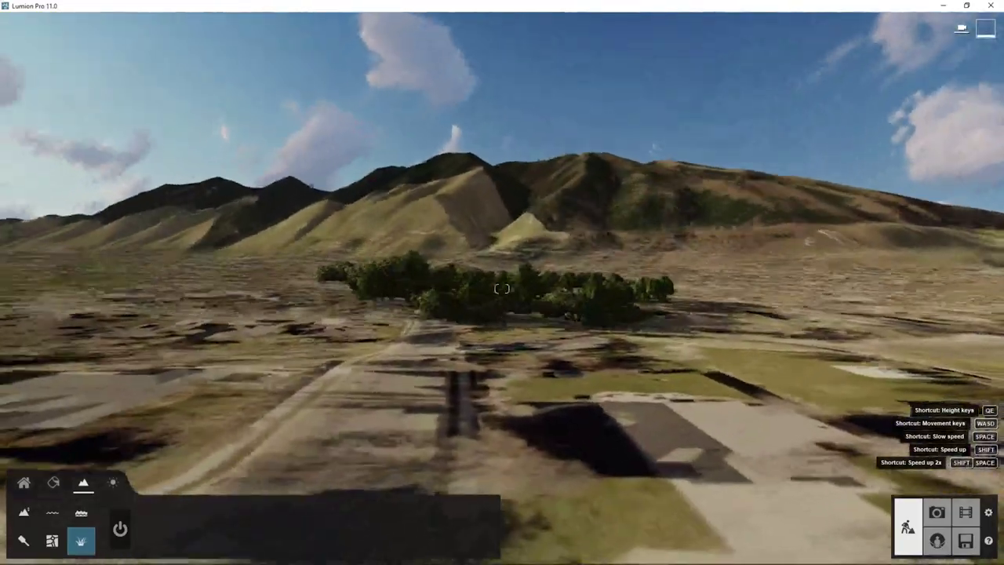
key("q")
key("e")
key("w")
key("w")
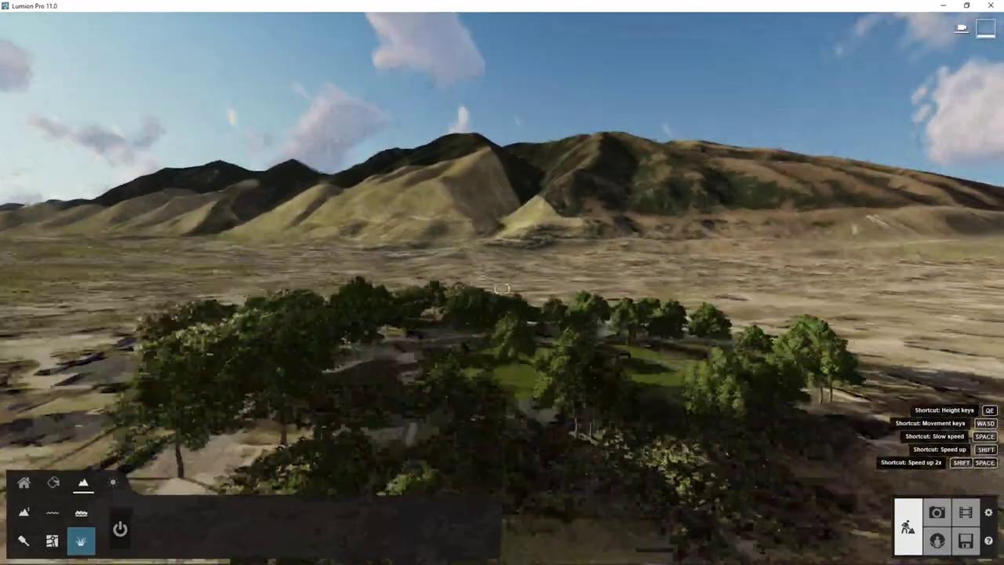
In Photo mode, frame the glass house with the mountains behind it and store the camera in the Ext Spring photo.
left_click(937, 513)
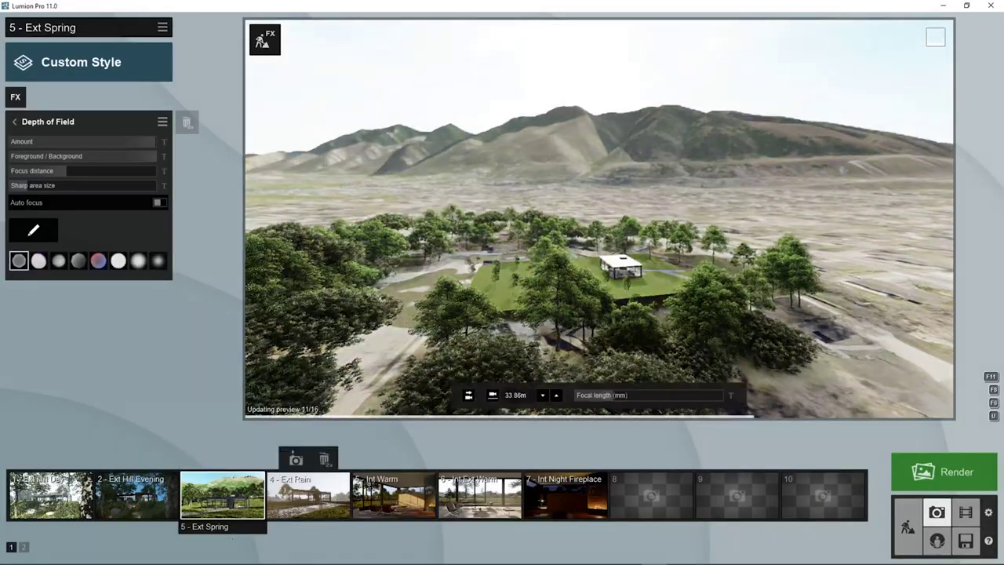
key("e")
key("w")
key("e")
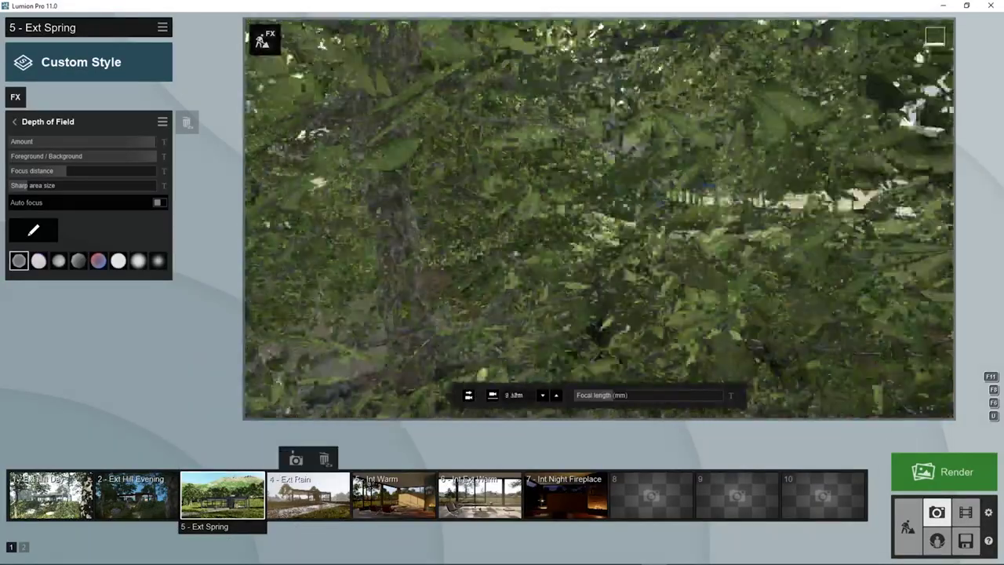
key("w")
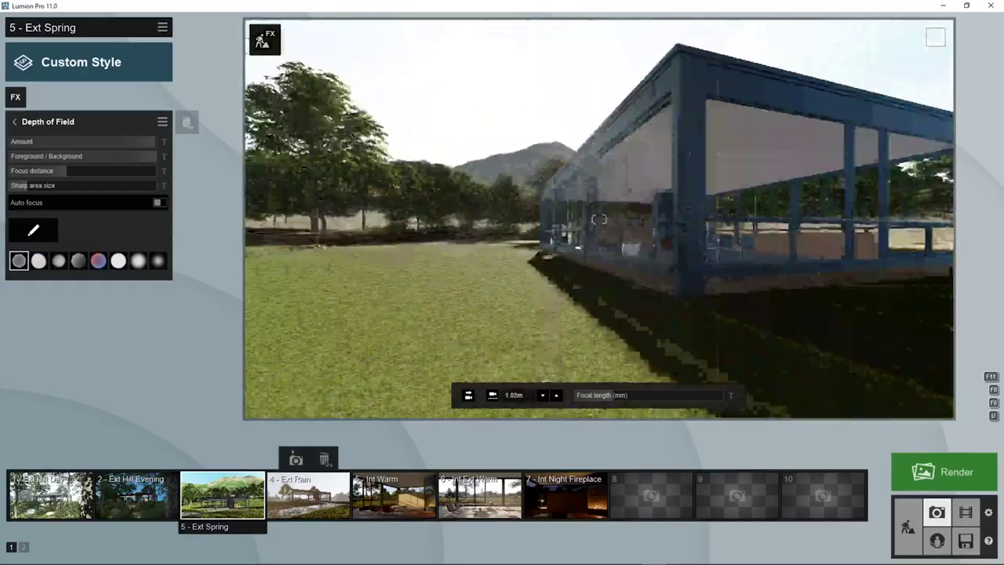
key("s")
key("s")
key("d")
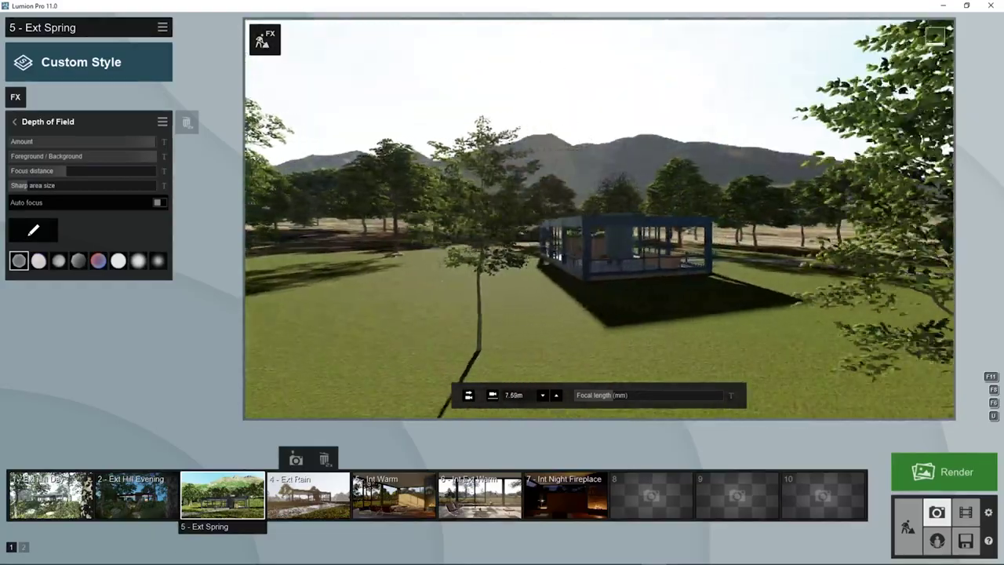
key("w")
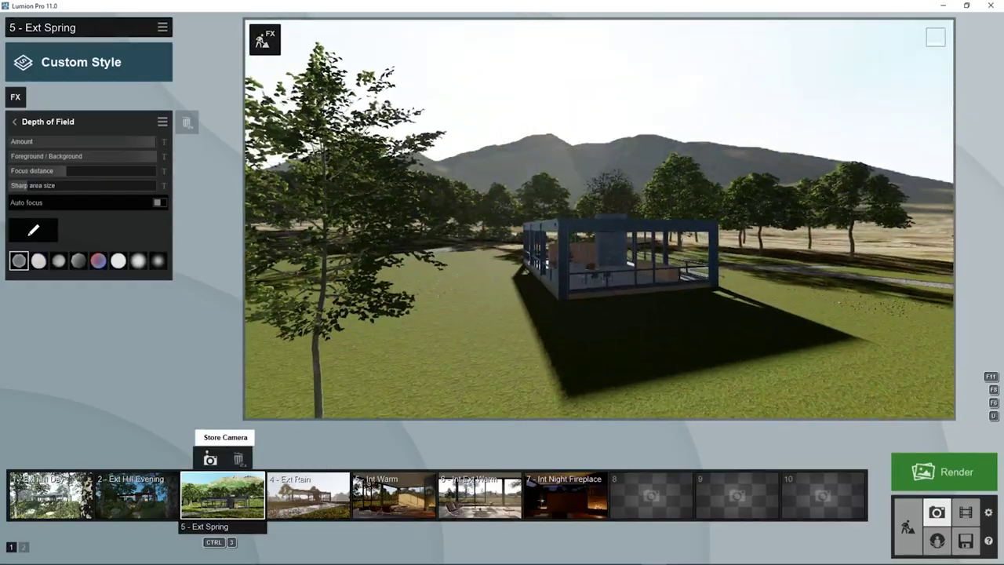
left_click(210, 459)
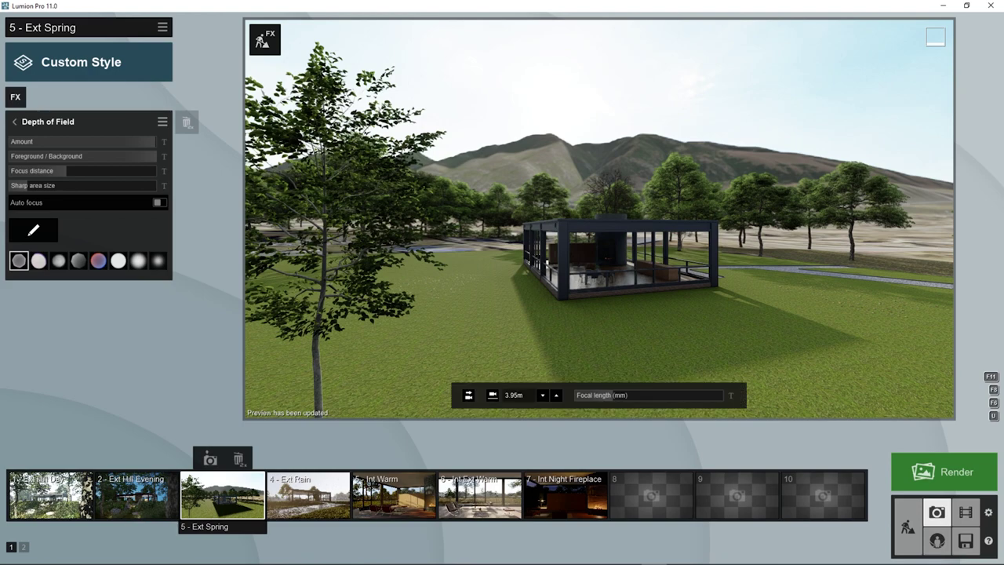
Examine the house and its surroundings in the photo view, circling the building and rising above its roof.
key("d")
key("w")
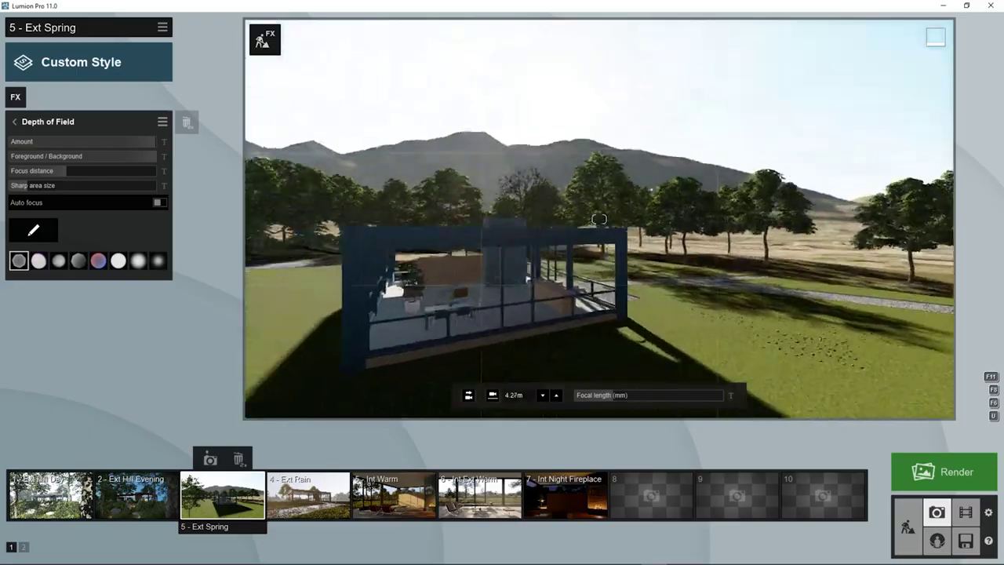
right_click_drag(599, 219, 517, 219)
key("a")
key("s")
right_click_drag(599, 219, 753, 219)
key("w")
right_click_drag(599, 219, 706, 235)
key("s")
key("s")
key("e")
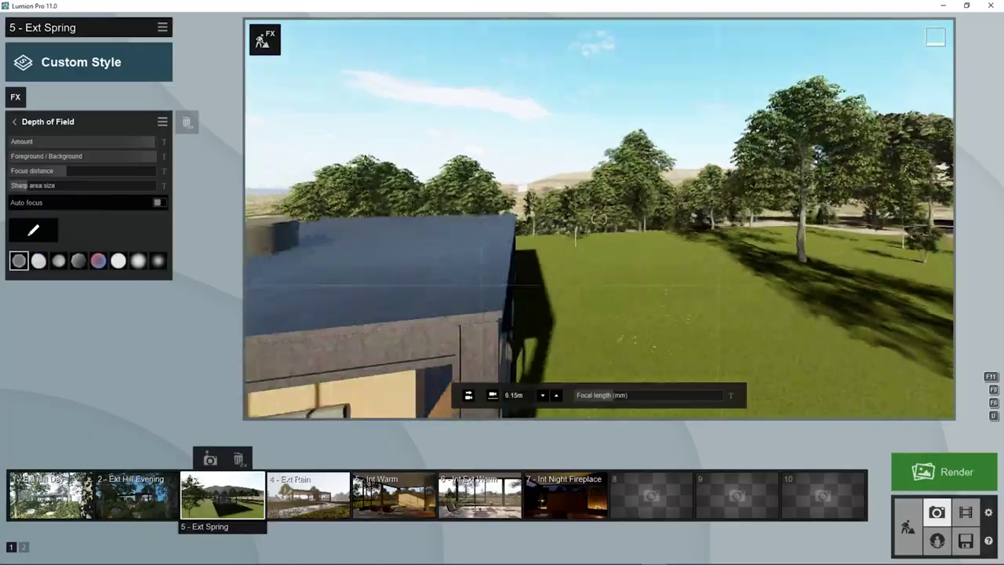
key("s")
key("e")
key("q")
key("s")
key("e")
key("w")
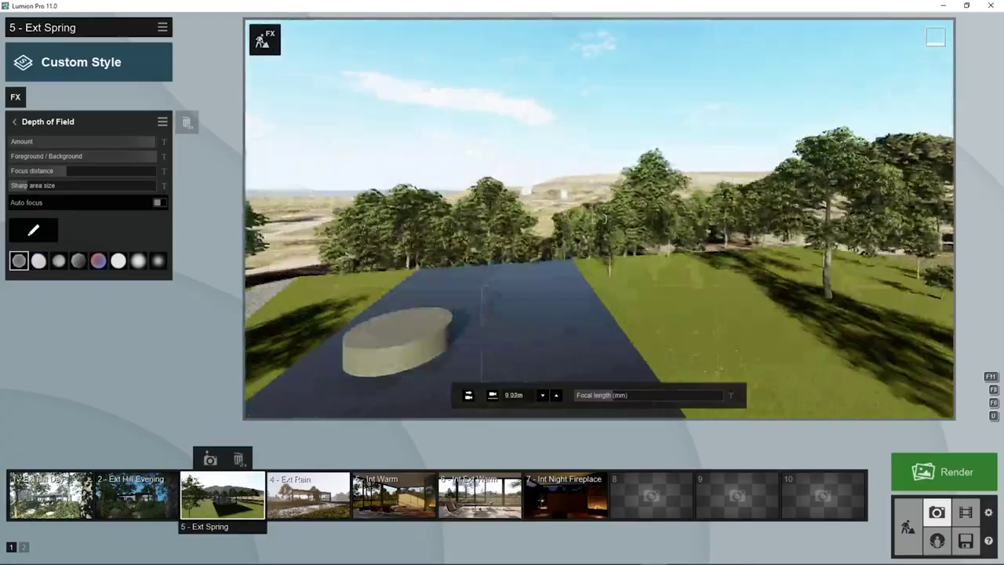
View the house at ground level across the lawn and from close to its glass facade.
right_click_drag(600, 219, 706, 235)
key("s")
key("e")
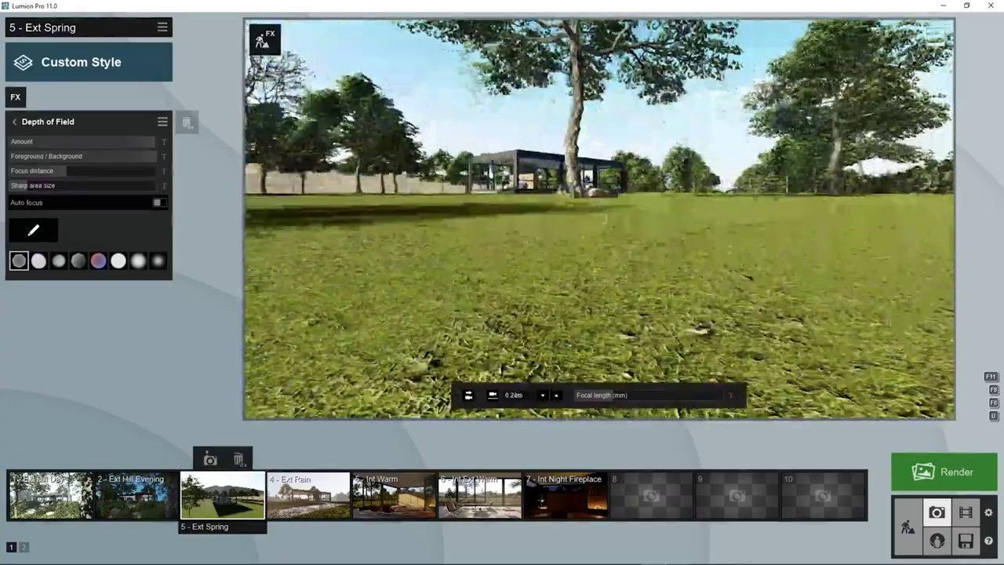
right_click_drag(599, 218, 599, 172)
key("w")
key("q")
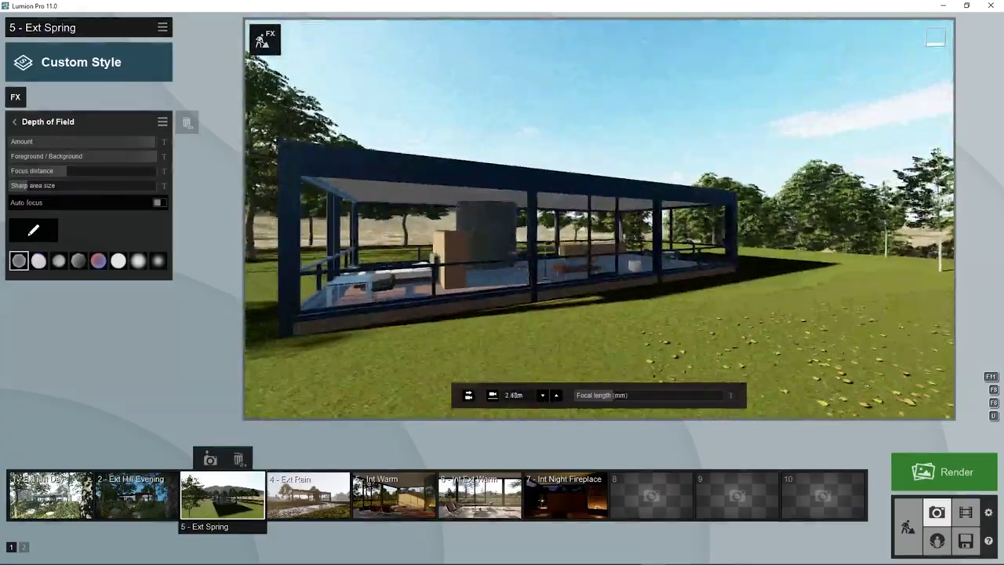
Return to Build mode and enable the Earth, Water, Landuse and Roads layers of the OpenStreetMap terrain.
left_click(908, 527)
key("s")
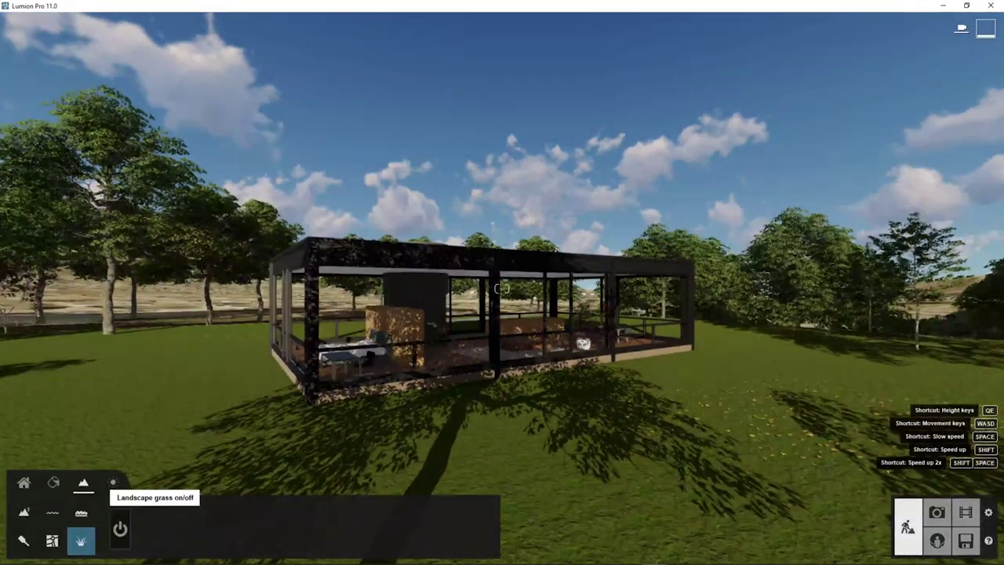
left_click(52, 540)
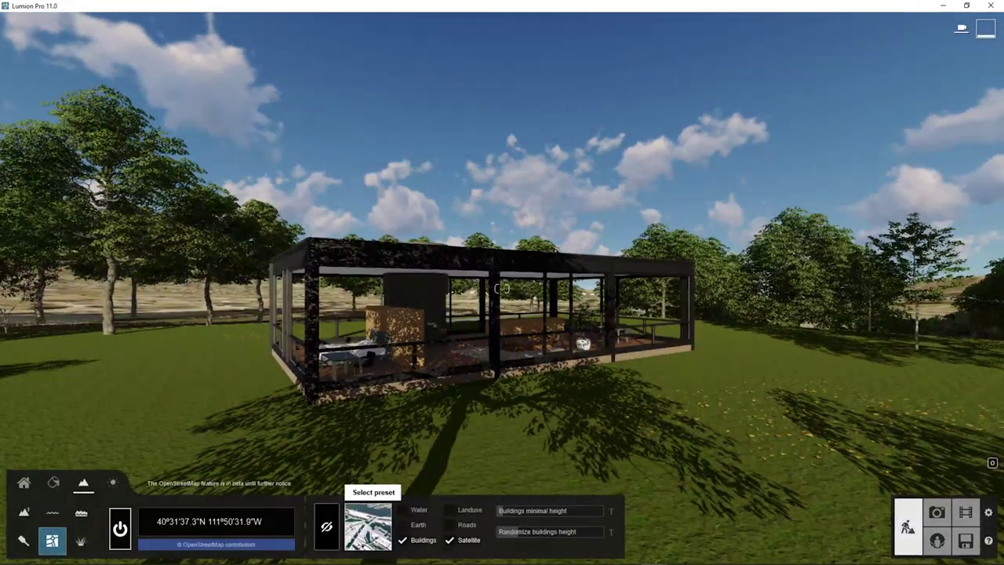
left_click(404, 525)
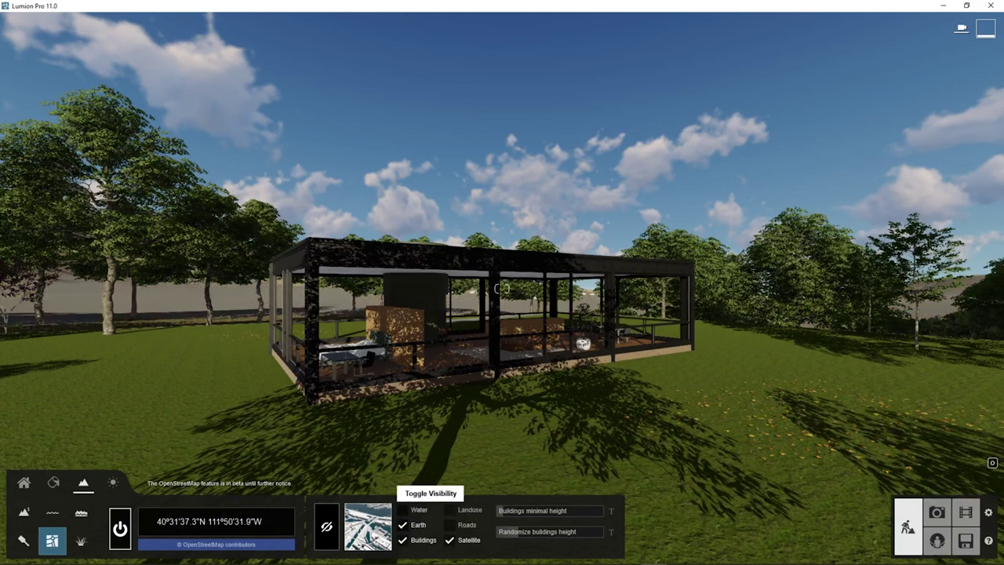
left_click(403, 509)
left_click(450, 524)
Examine the enabled OpenStreetMap layers from above the trees, looking over the roads, the mountains and the house.
key("q")
key("s")
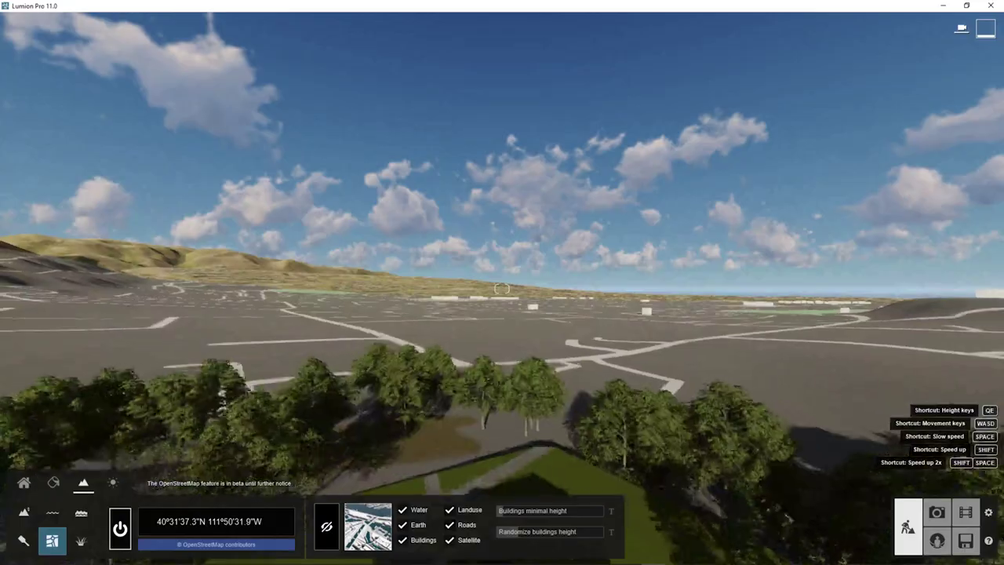
key("e")
key("d")
right_click_drag(502, 289, 258, 302)
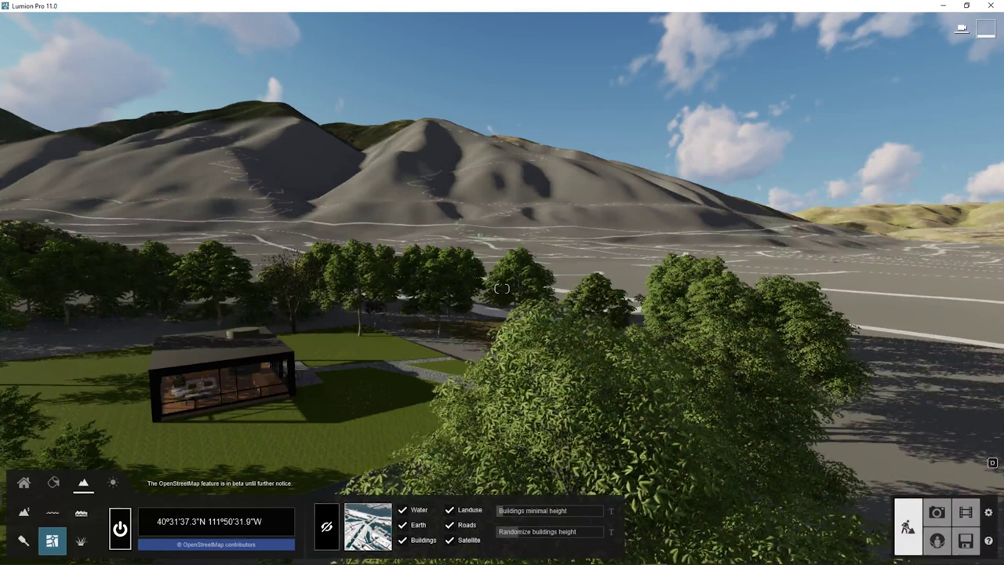
key("w")
right_click_drag(503, 289, 353, 289)
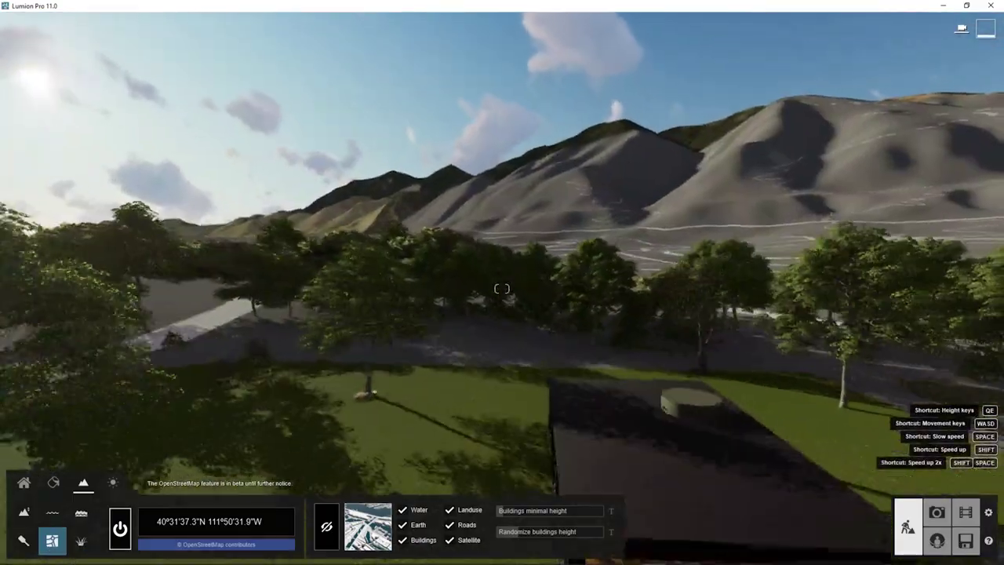
key("s")
right_click_drag(502, 289, 623, 276)
key("w")
key("s")
key("w")
key("s")
key("w")
key("s")
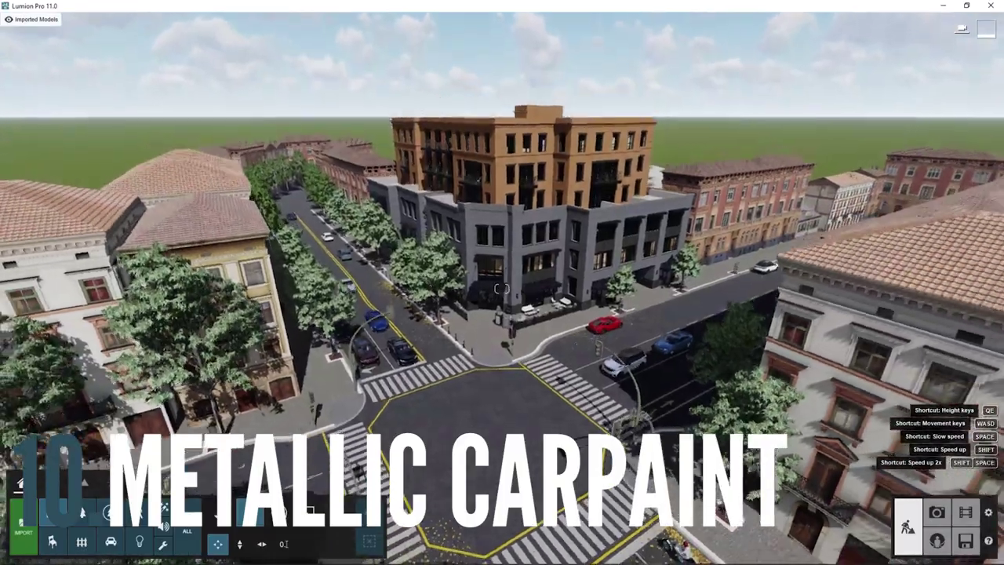
Explore the city intersection scene at street level, from the grey brick corner building to the cars waiting at the crosswalk.
key("w")
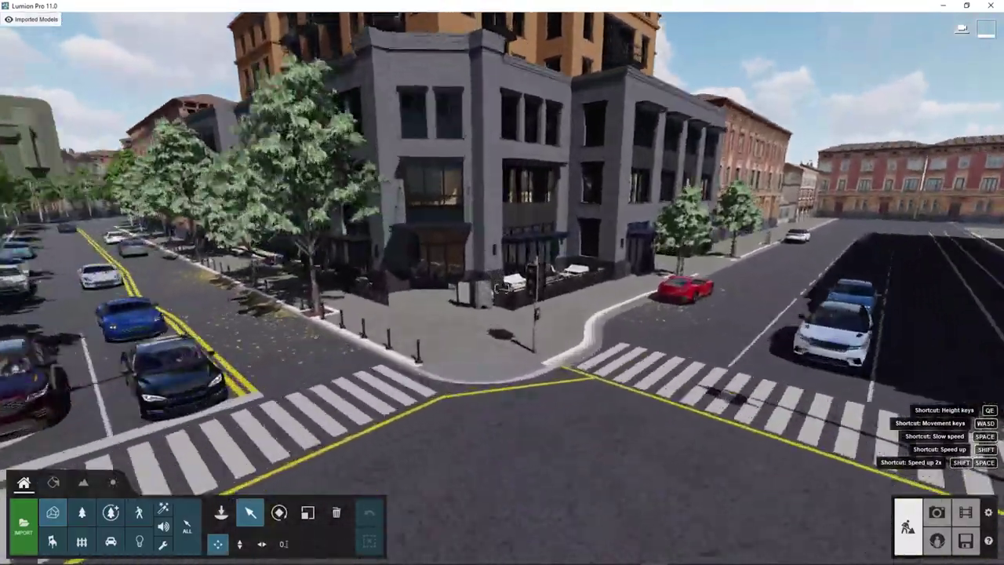
key("w")
right_click_drag(502, 289, 373, 294)
key("w")
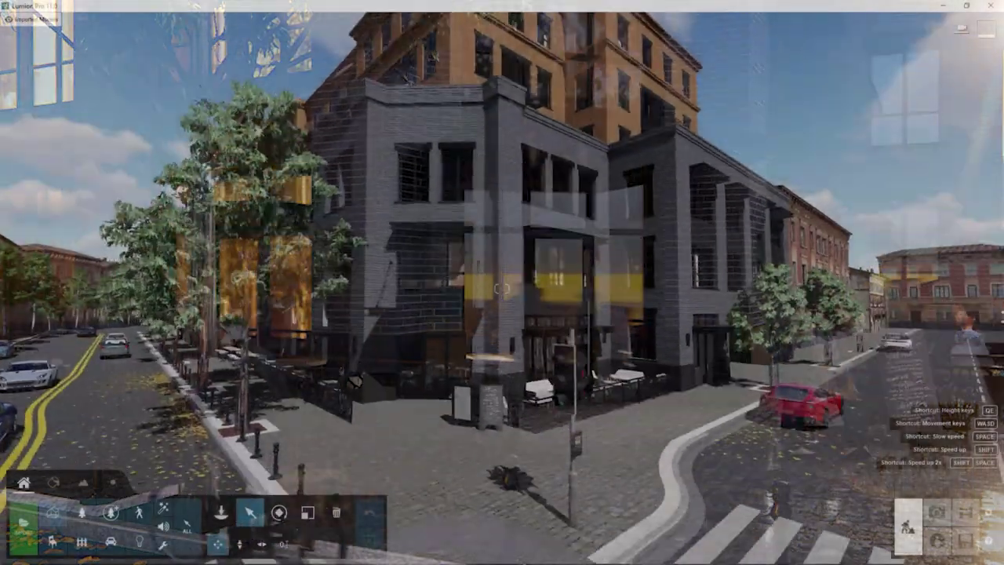
key("w")
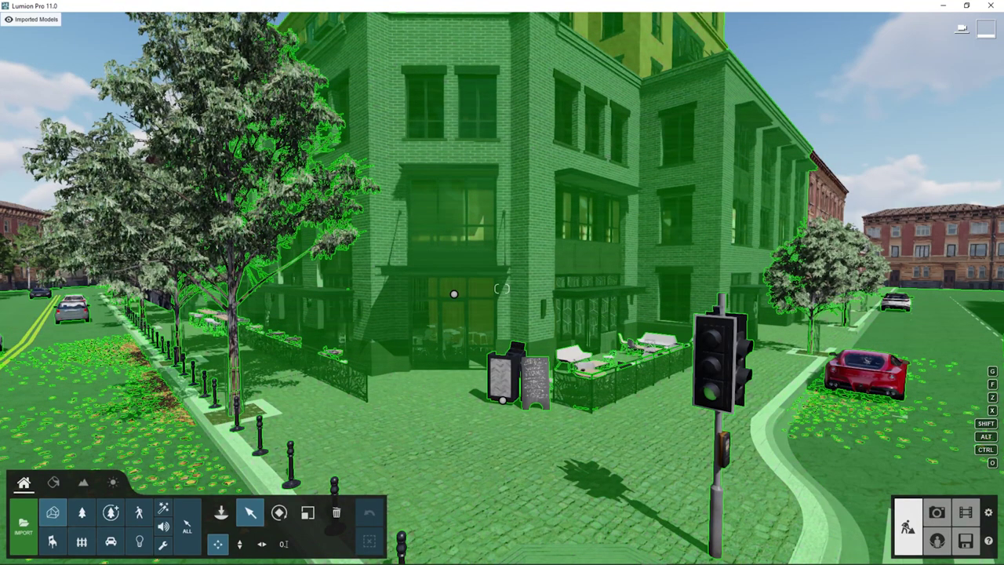
key("d")
right_click_drag(454, 294, 357, 323)
right_click_drag(502, 289, 502, 288)
key("a")
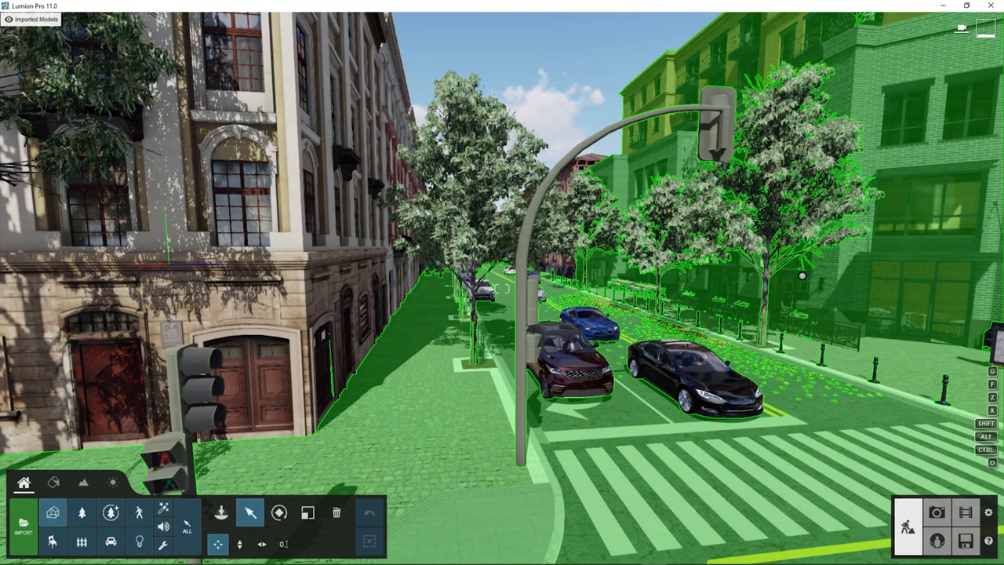
right_click_drag(802, 275, 772, 328)
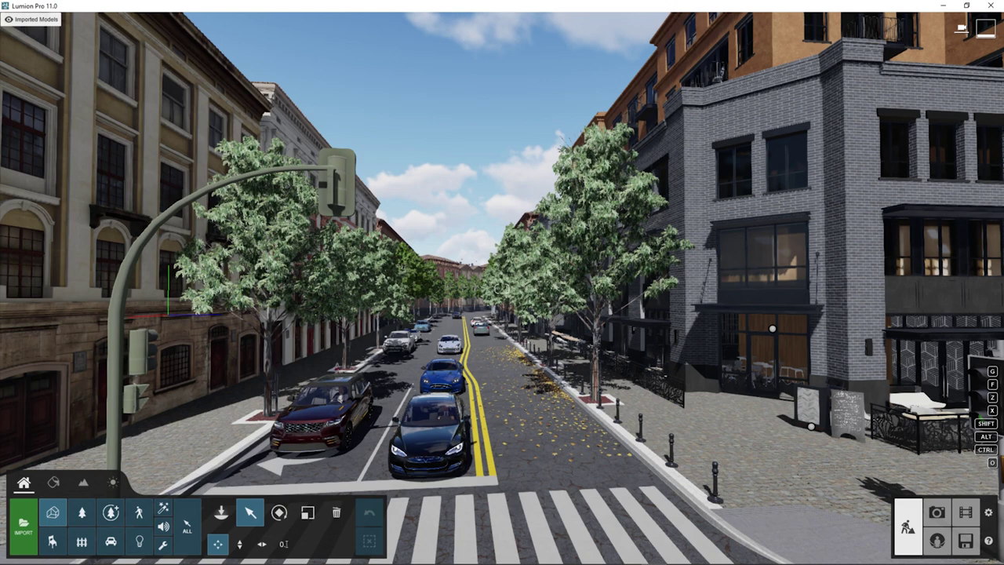
right_click_drag(502, 289, 522, 369)
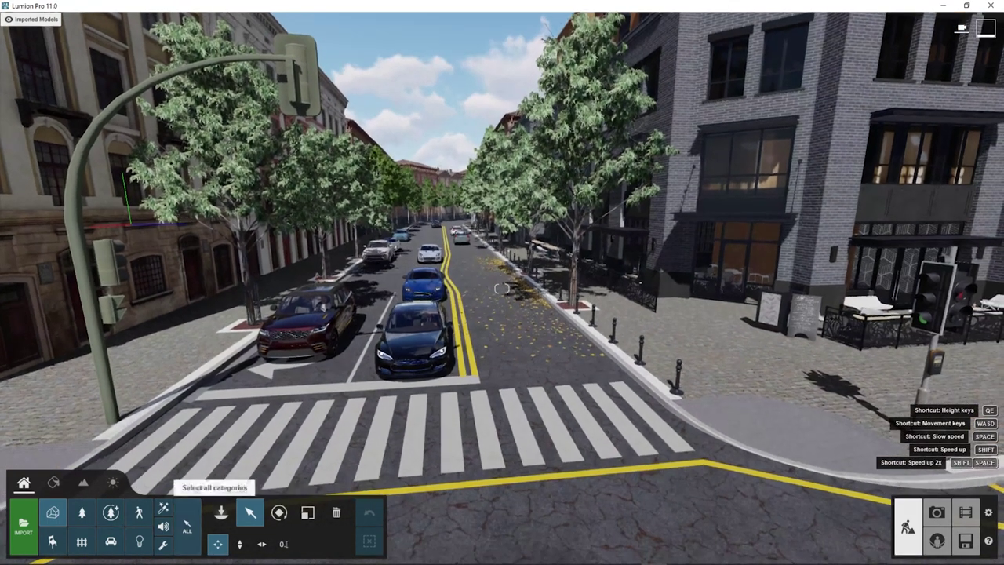
Restrict selection to vehicles, select the black car at the crosswalk and set its metallic paint to 1.0.
left_click(111, 542)
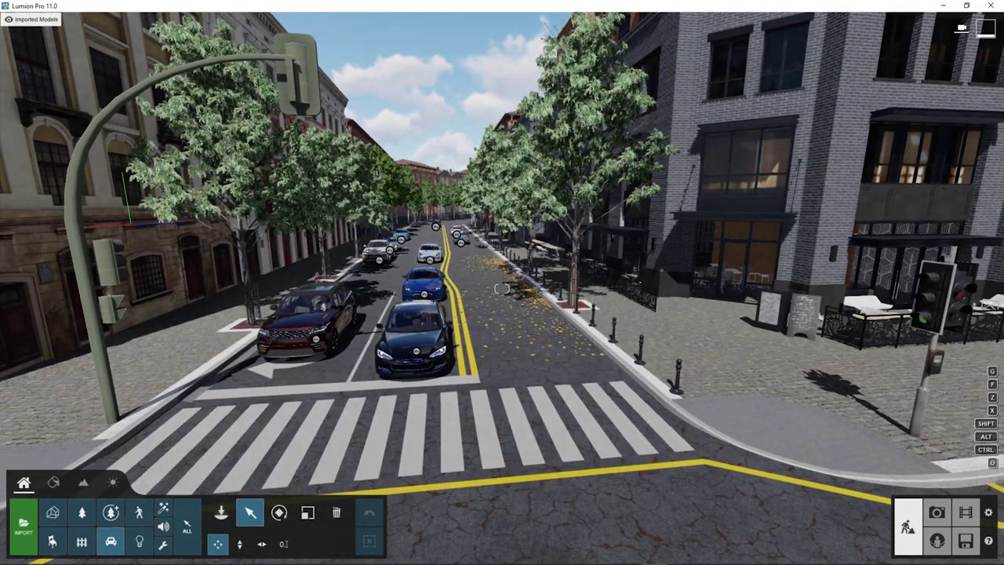
left_click(416, 349)
key("w")
right_click_drag(417, 351, 255, 373)
key("d")
key("w")
right_click_drag(503, 288, 463, 233)
mouse_move(901, 201)
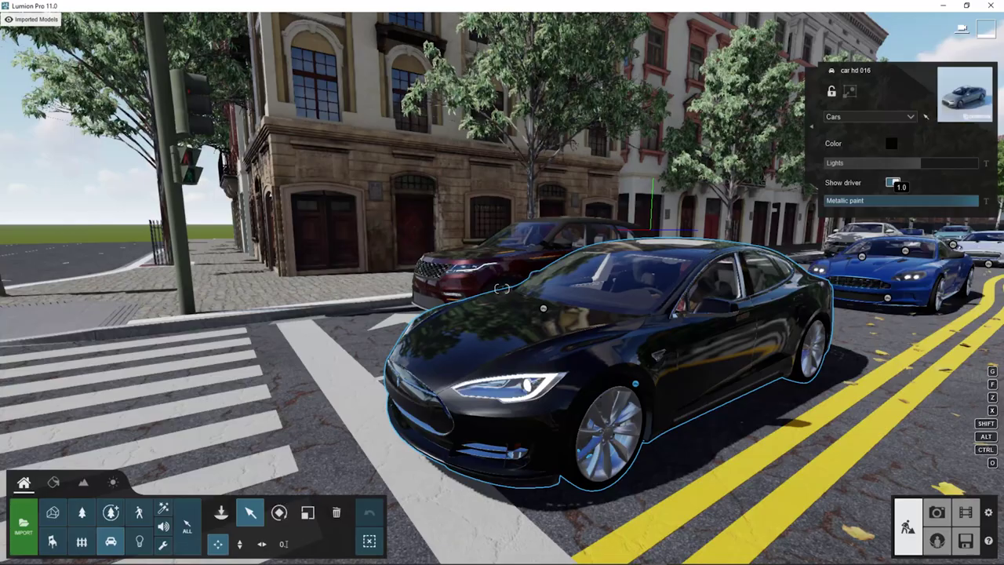
mouse_move(978, 201)
left_mouse_down()
mouse_move(824, 201)
mouse_move(977, 200)
left_mouse_up()
Select the blue sports car, reduce its metallic paint slightly below the maximum and check the finish from the side.
key("w")
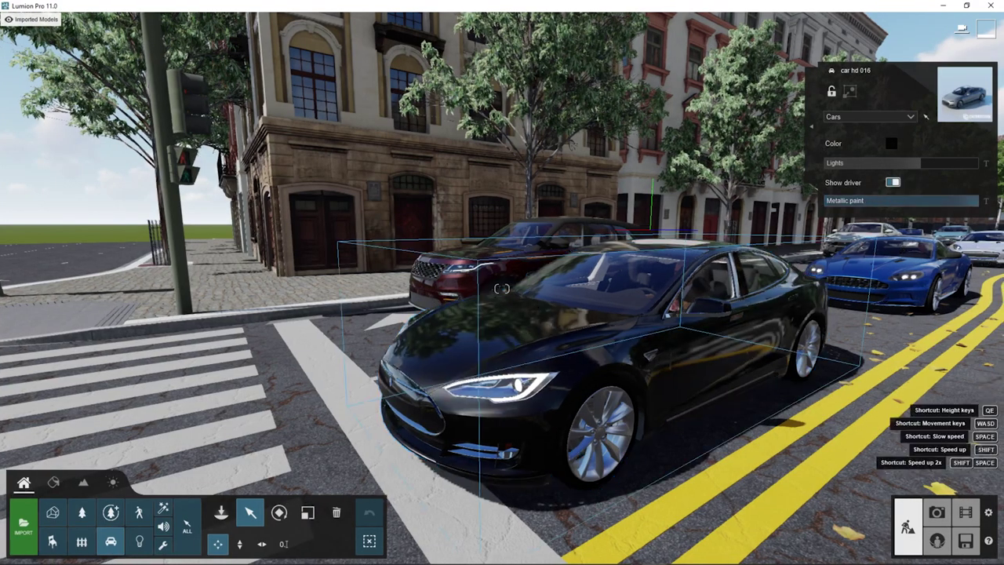
key("q")
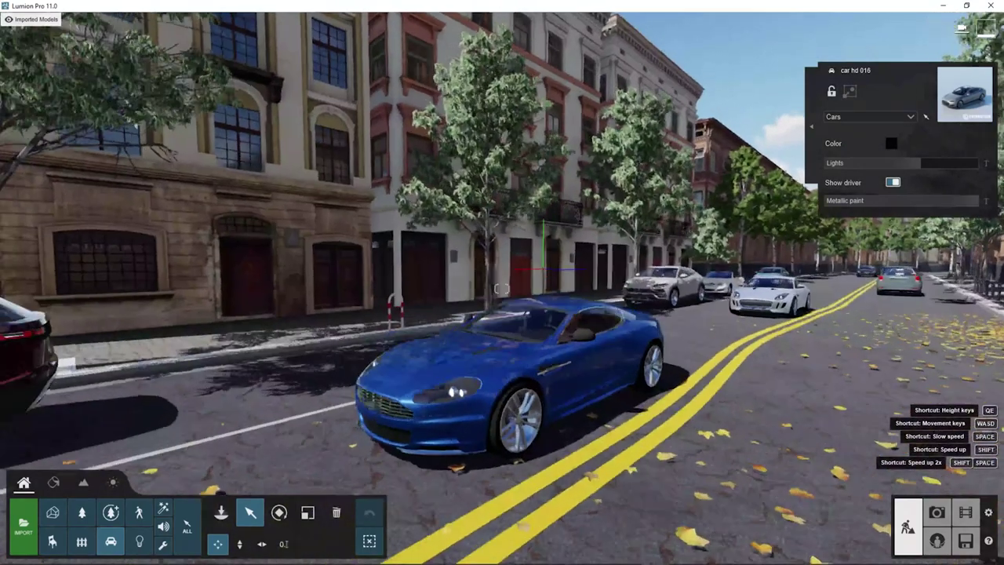
left_click(556, 400)
mouse_move(973, 201)
left_mouse_down()
mouse_move(825, 201)
mouse_move(978, 201)
mouse_move(918, 201)
mouse_move(972, 201)
mouse_move(955, 200)
left_mouse_up()
key("d")
key("a")
key("d")
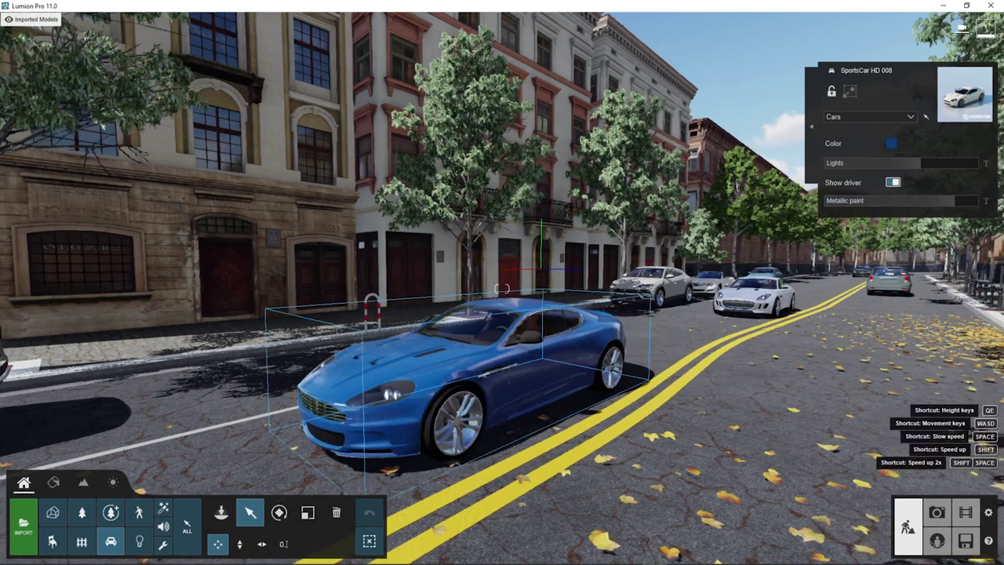
key("a")
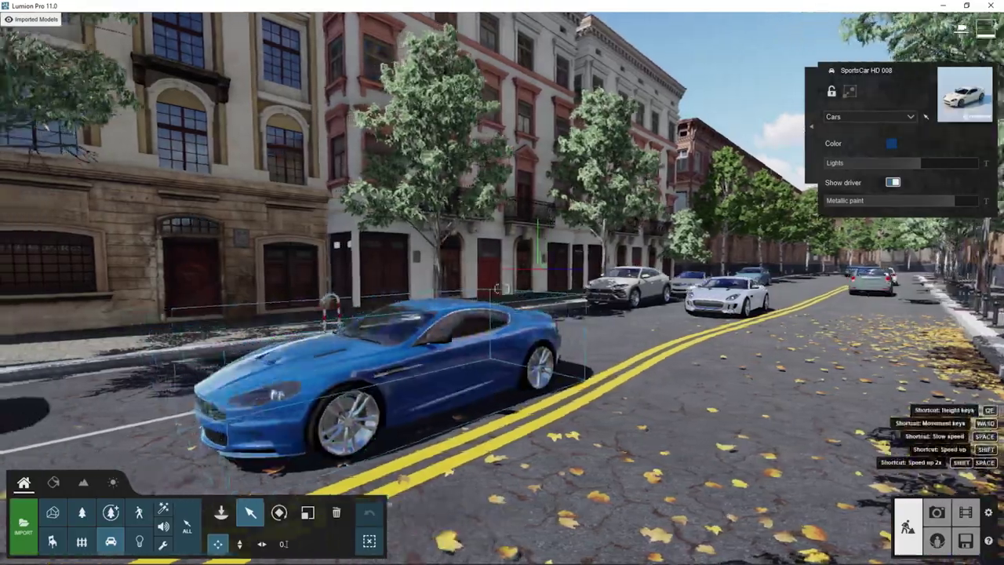
Select the white sports car farther down the street, set its metallic paint to 1.0 and check the finish from the side.
key("q")
right_click_drag(502, 289, 502, 376)
key("s")
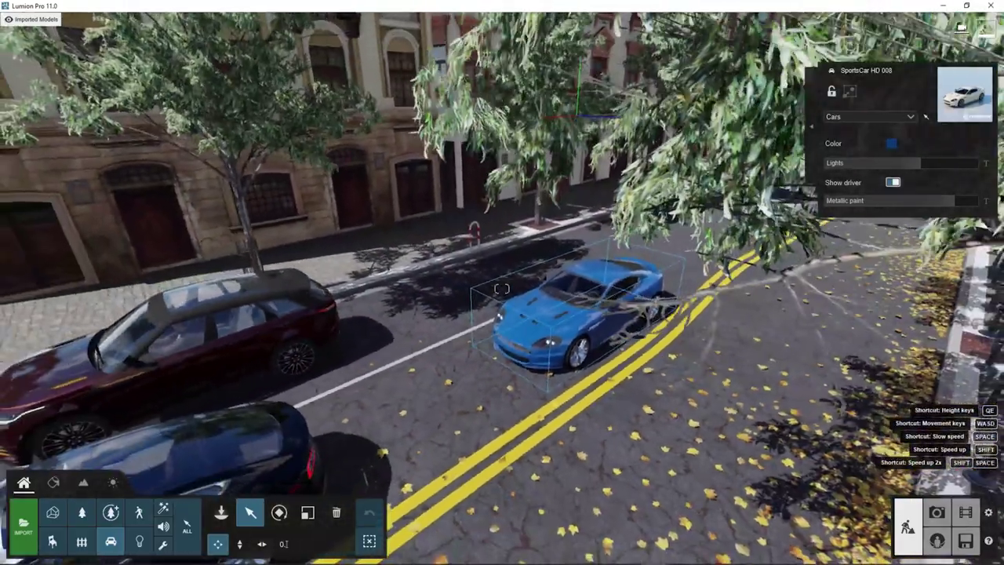
key("w")
right_click_drag(502, 289, 568, 216)
key("w")
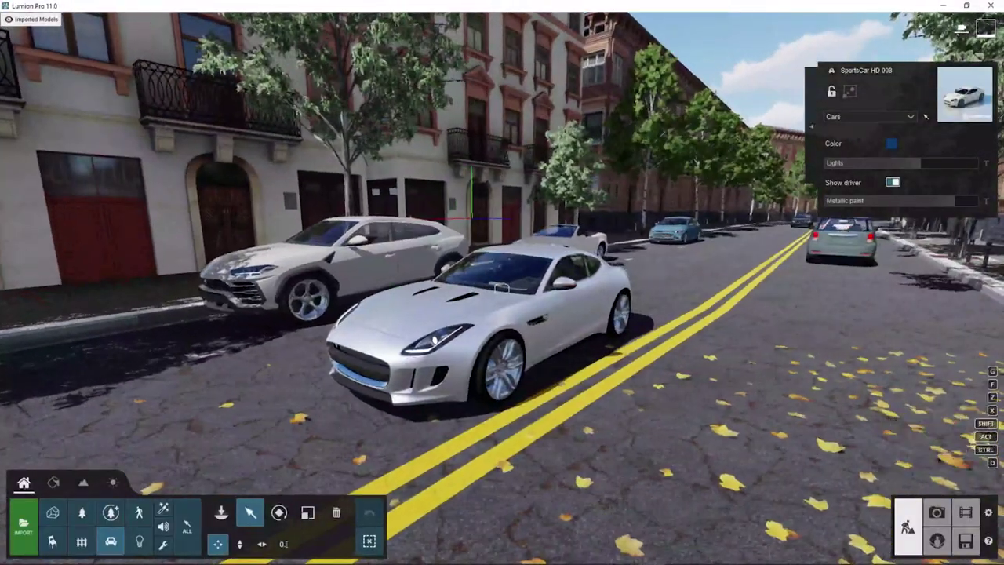
left_click(500, 288)
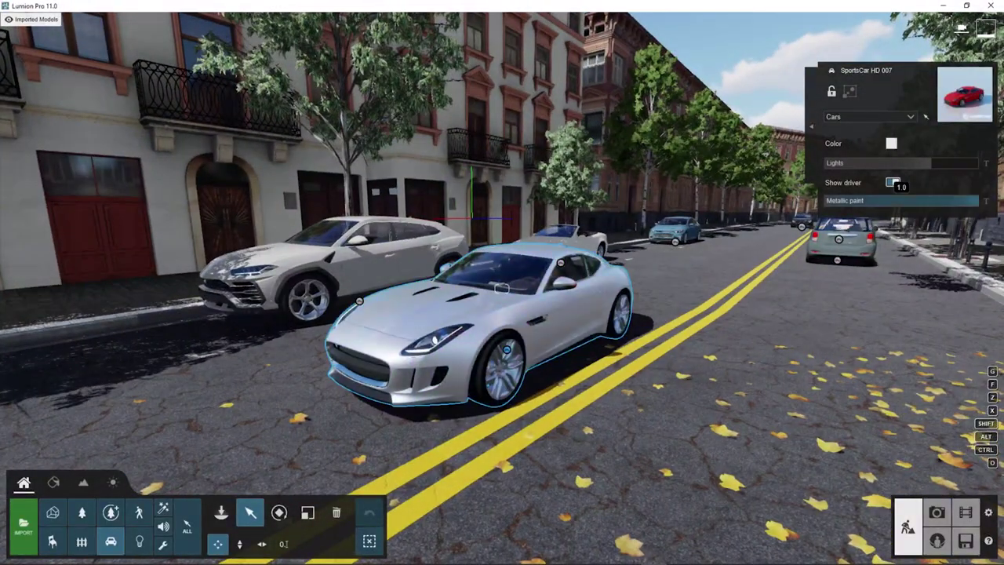
key("w")
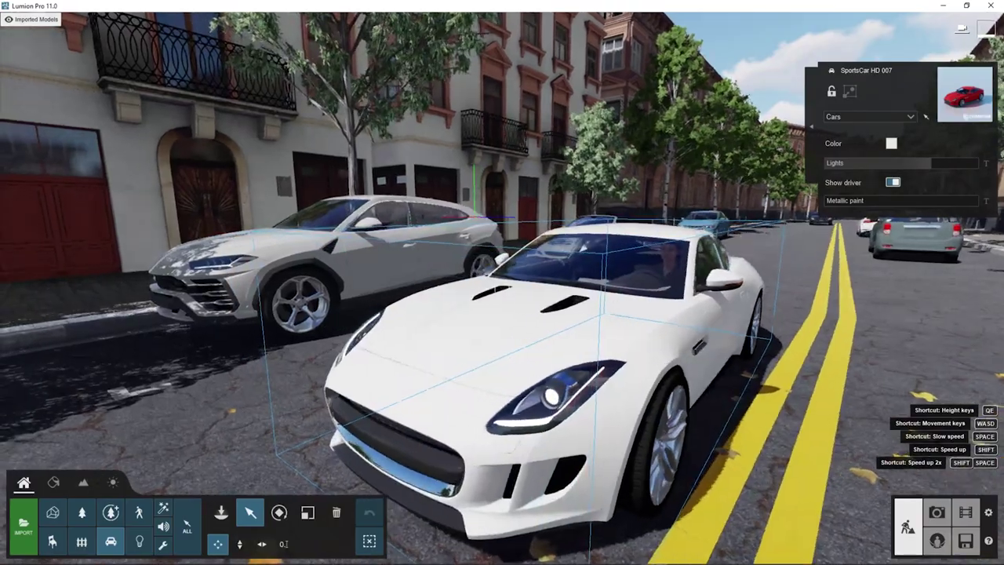
right_click_drag(879, 199, 730, 206)
key("d")
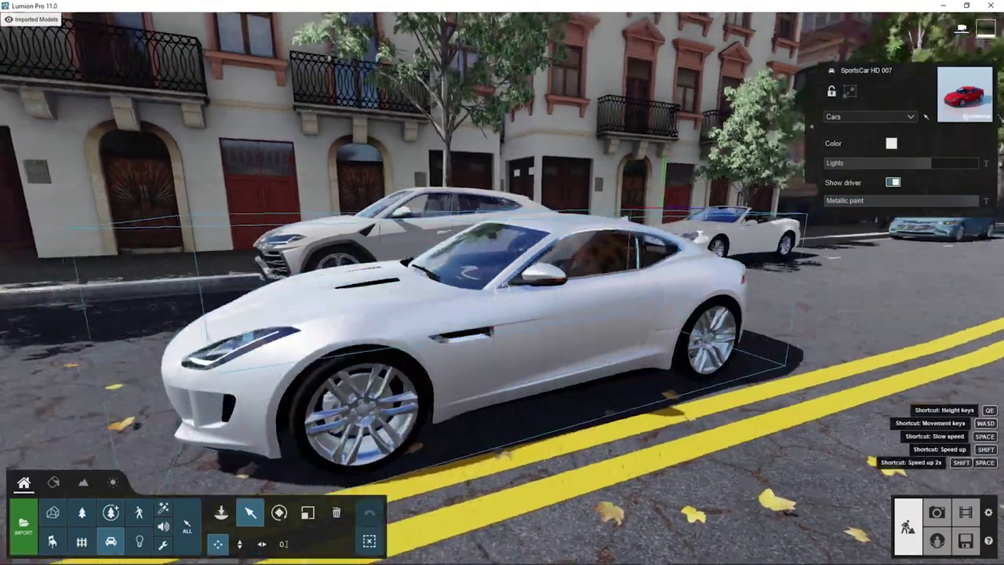
Select the light grey SUV next to the white sports car and set its metallic paint to 1.0.
key("a")
right_click_drag(502, 289, 534, 275)
key("d")
left_click(482, 349)
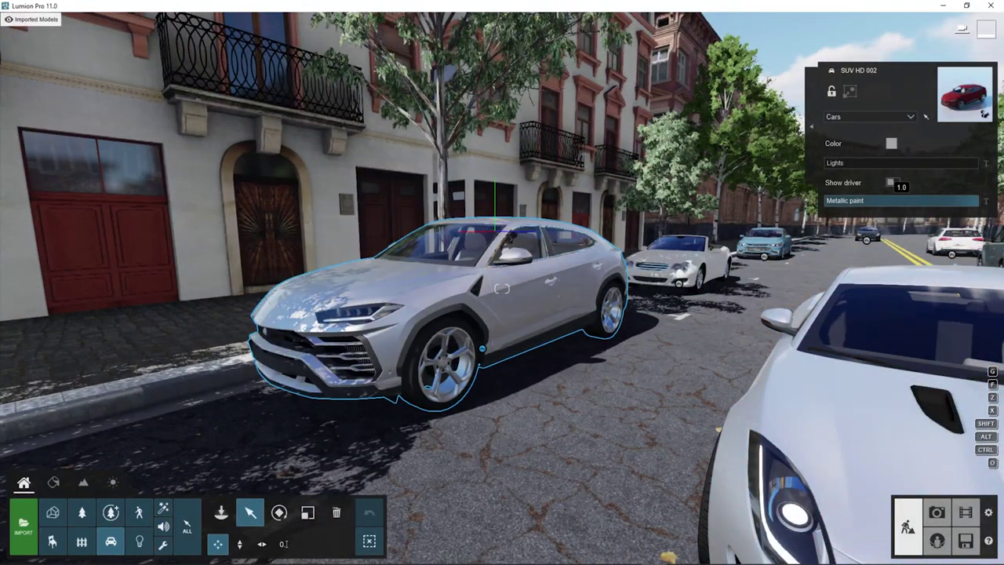
Survey the intersection and its vehicles from above, then return to street level by the cars at the crosswalk.
key("s")
right_click_drag(502, 289, 401, 372)
key("w")
key("w")
key("s")
key("s")
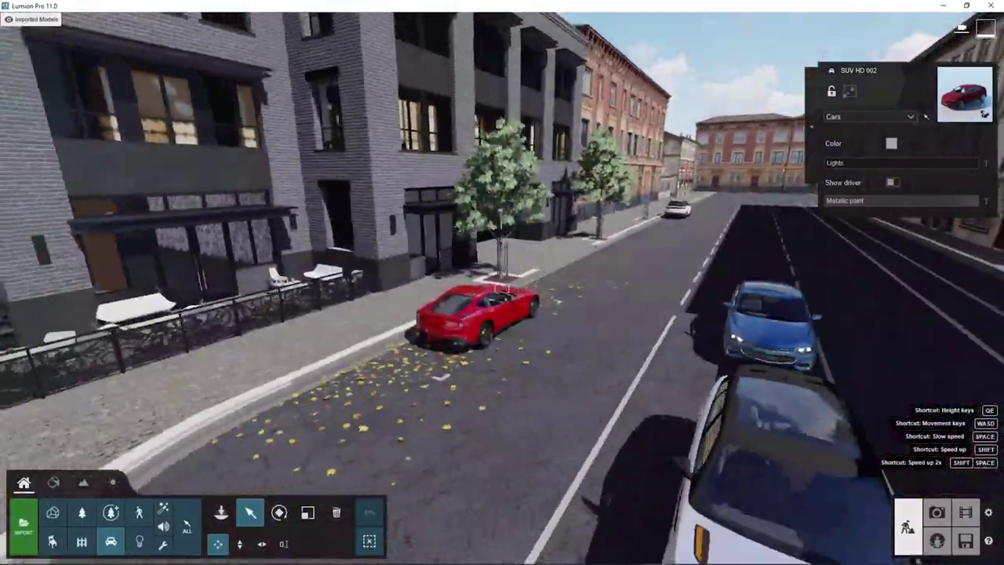
key("s")
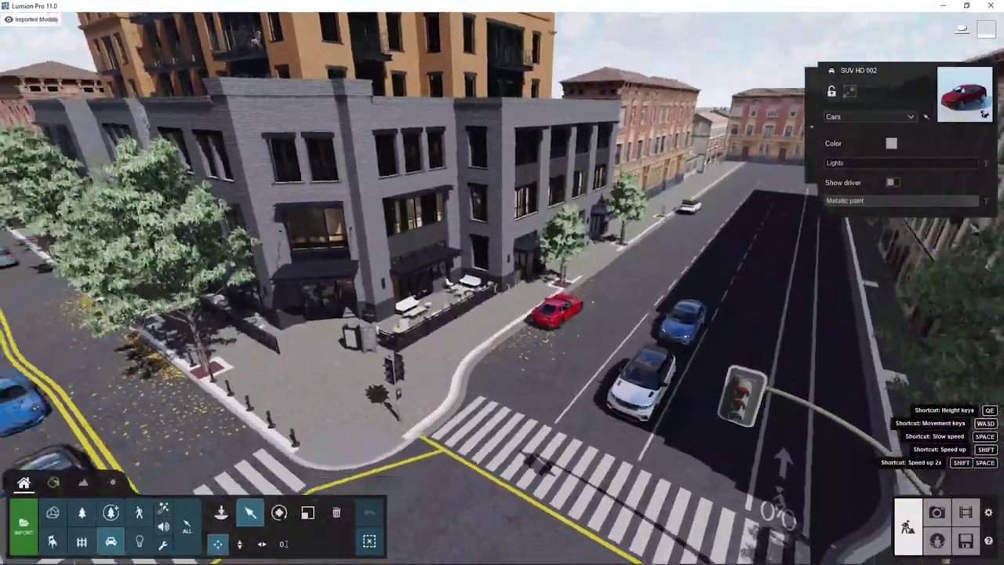
key("d")
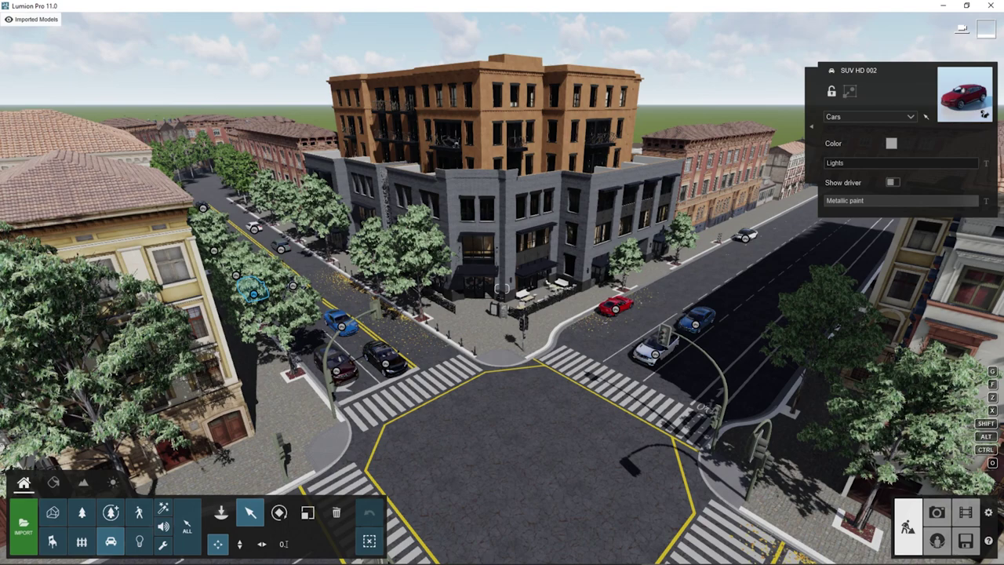
key("w")
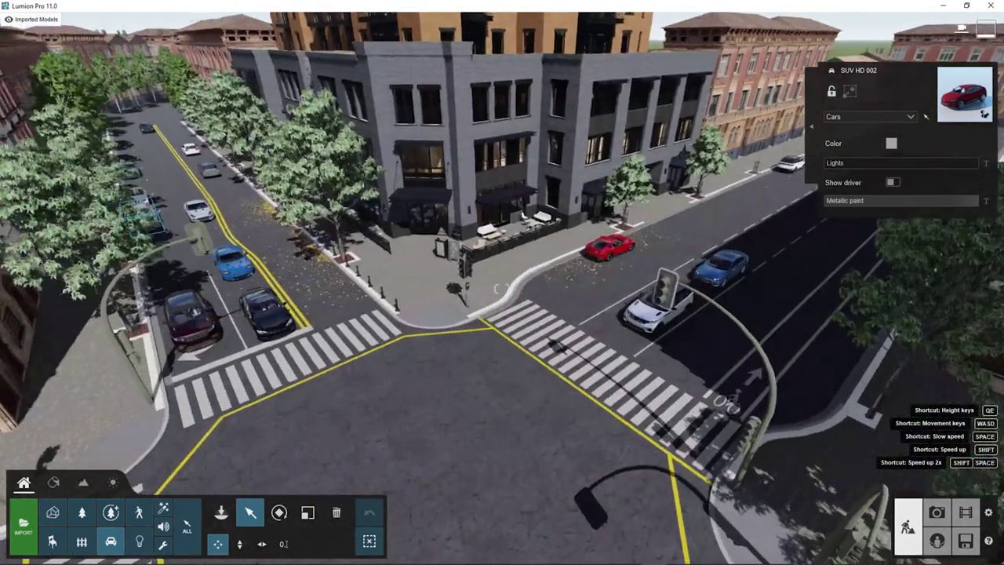
key("e")
key("w")
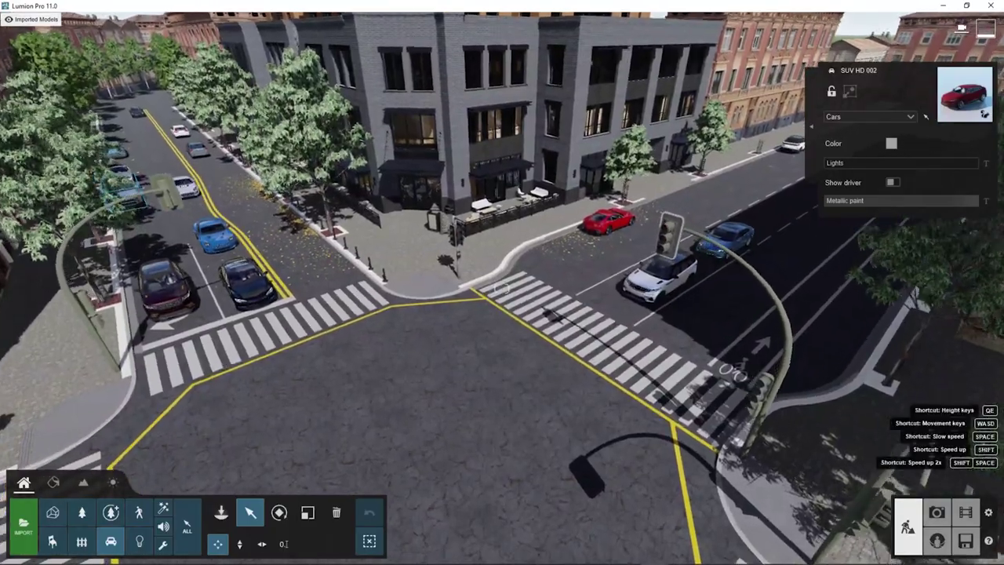
right_click_drag(502, 288, 667, 255)
key("a")
key("w")
key("w")
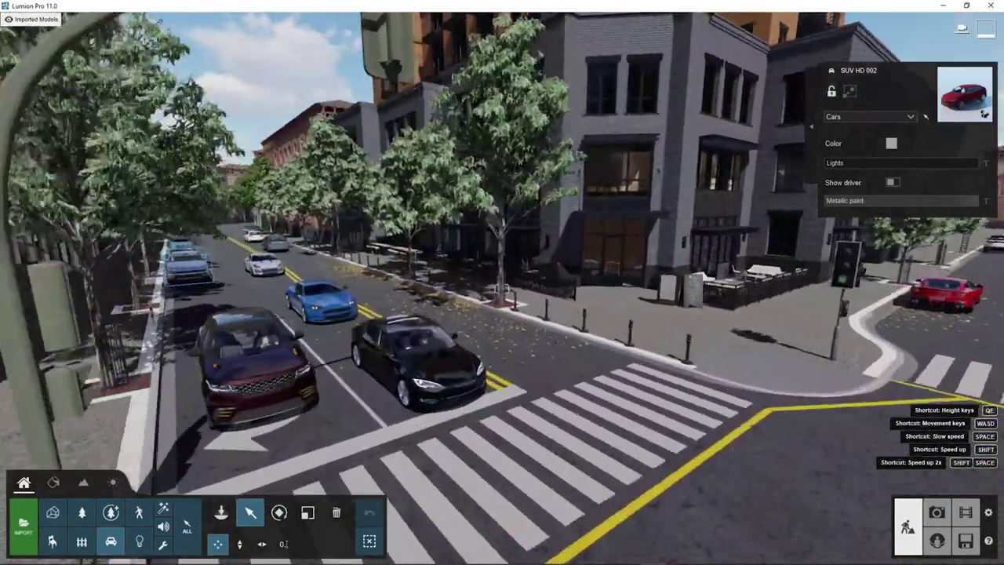
key("w")
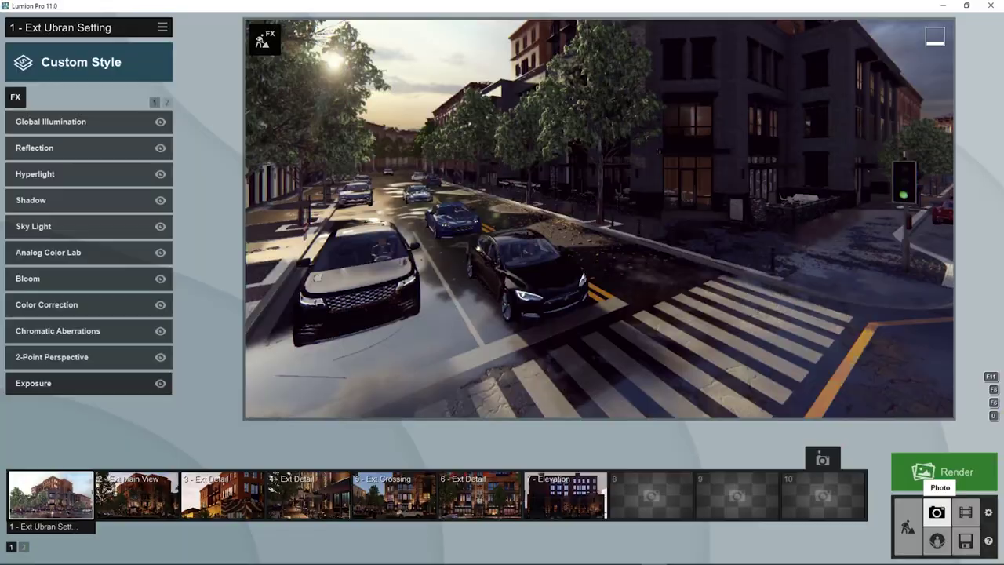
Inspect the car paint up close under the photo effects of the 1 - Ext Ubran Setting shot.
key("w")
key("w")
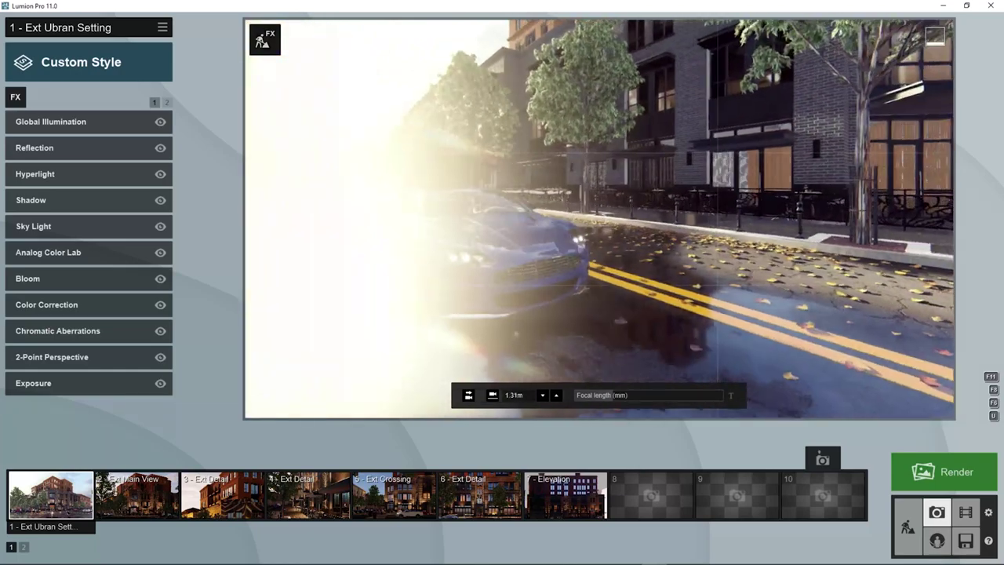
key("d")
right_click_drag(599, 219, 364, 219)
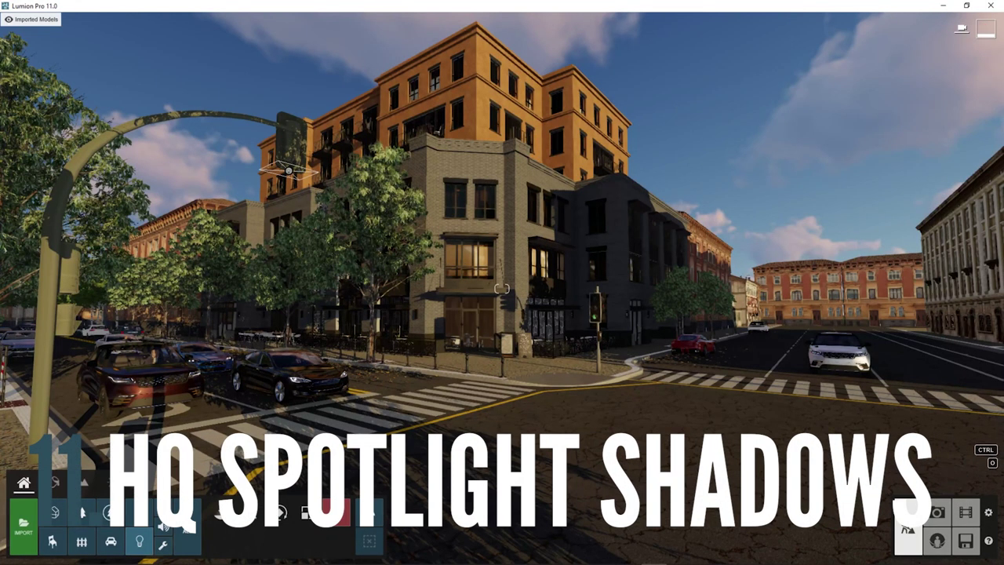
Explore the brick corner building from the crossing, examining its entrance and the outdoor seating area.
key("a")
right_click_drag(289, 170, 228, 192)
key("w")
key("w")
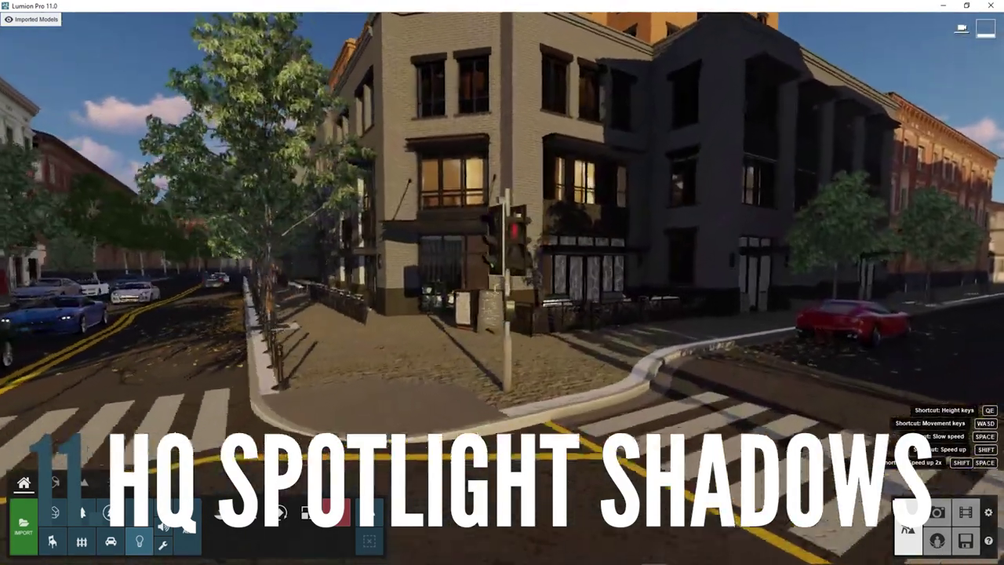
key("w")
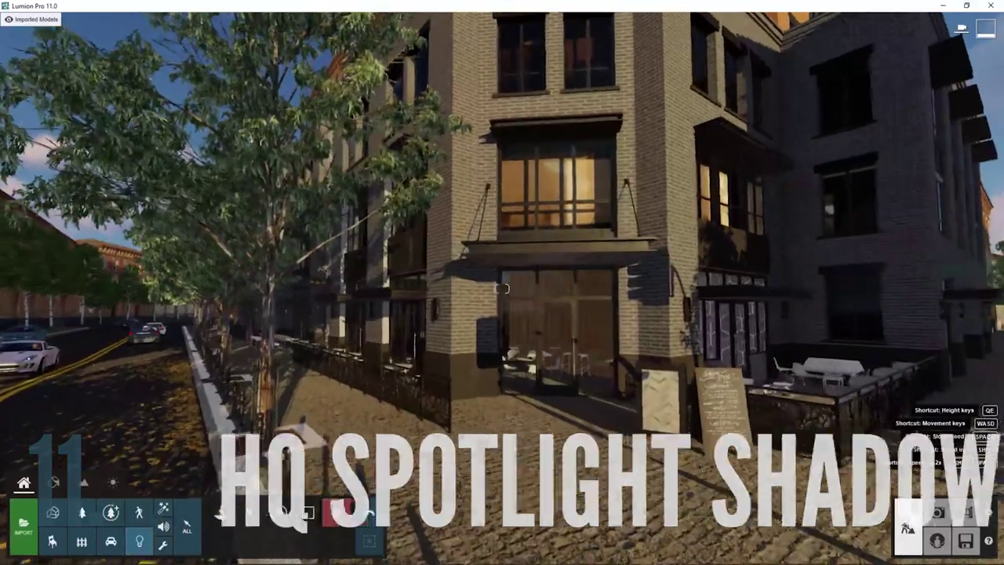
key("s")
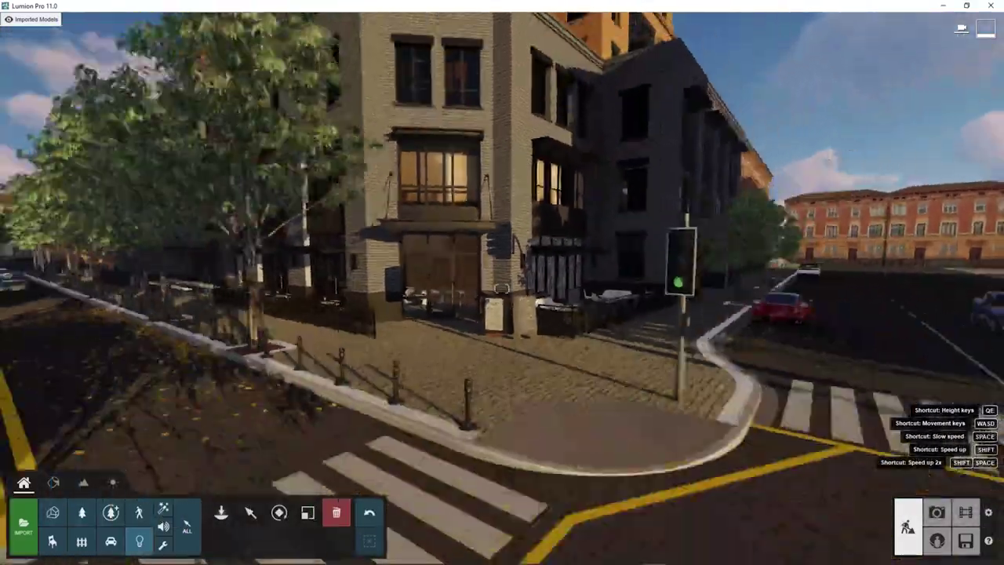
key("w")
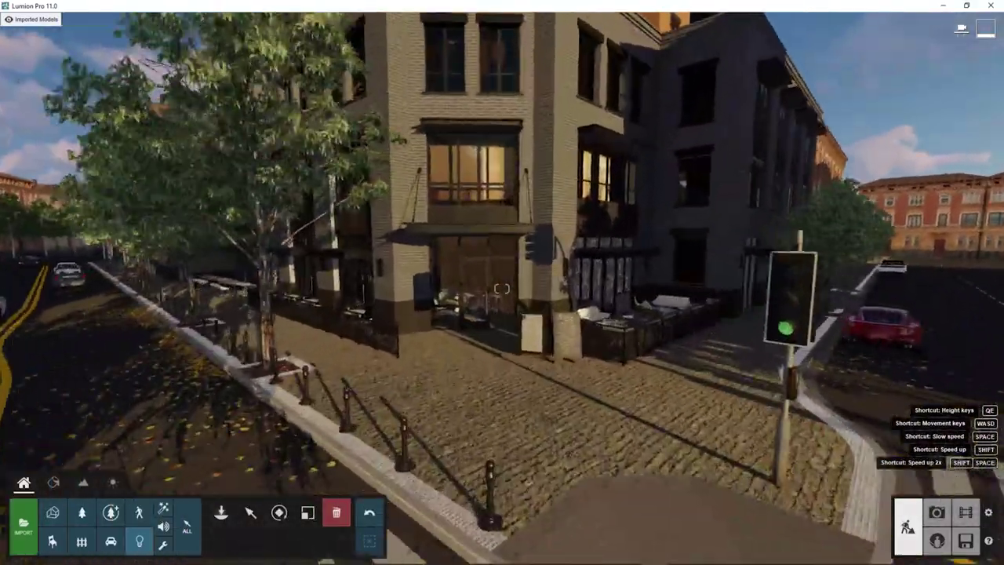
key("w")
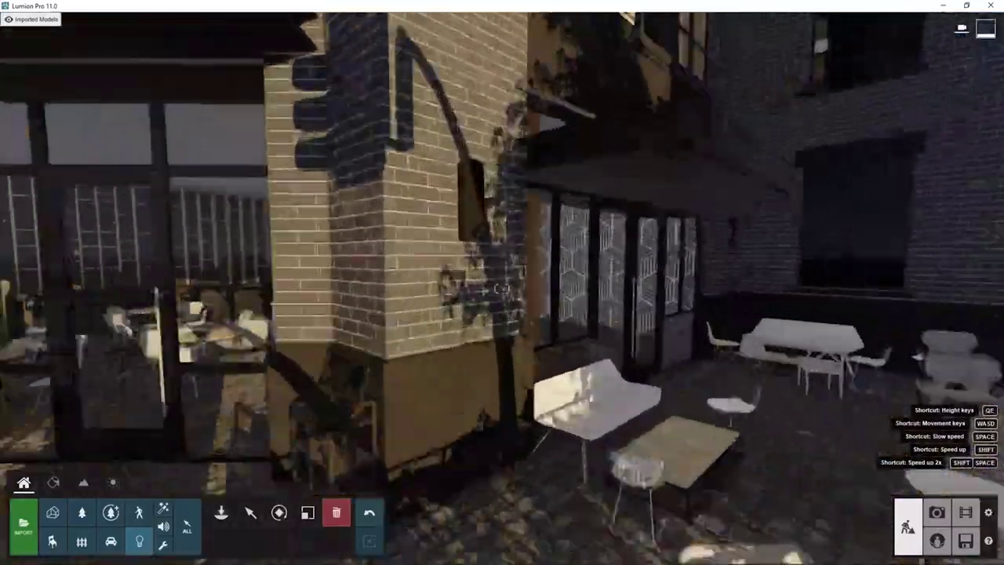
Place a Lamp23 spotlight near the upper end of the hexagon-patterned wall inside the corner building.
key("w")
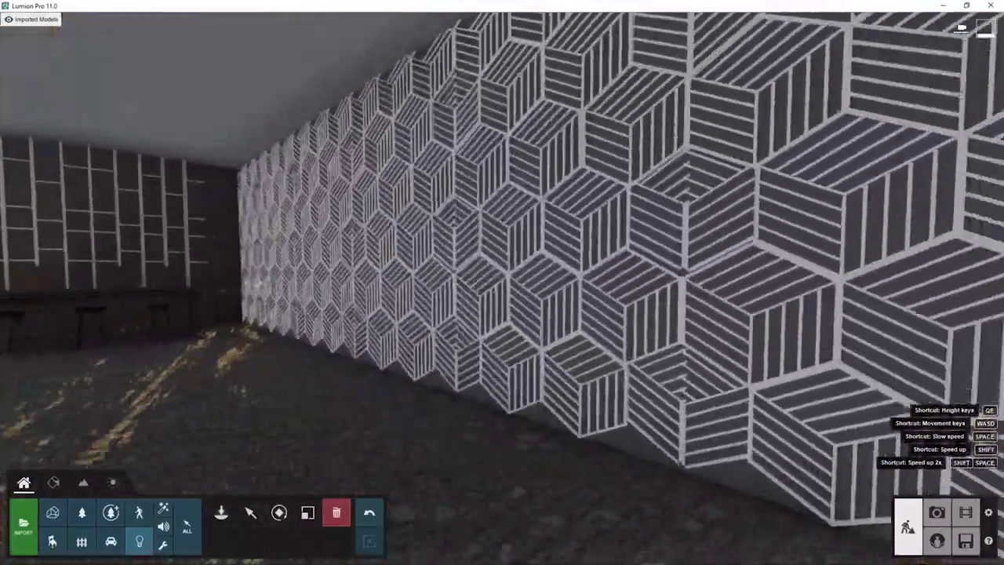
key("w")
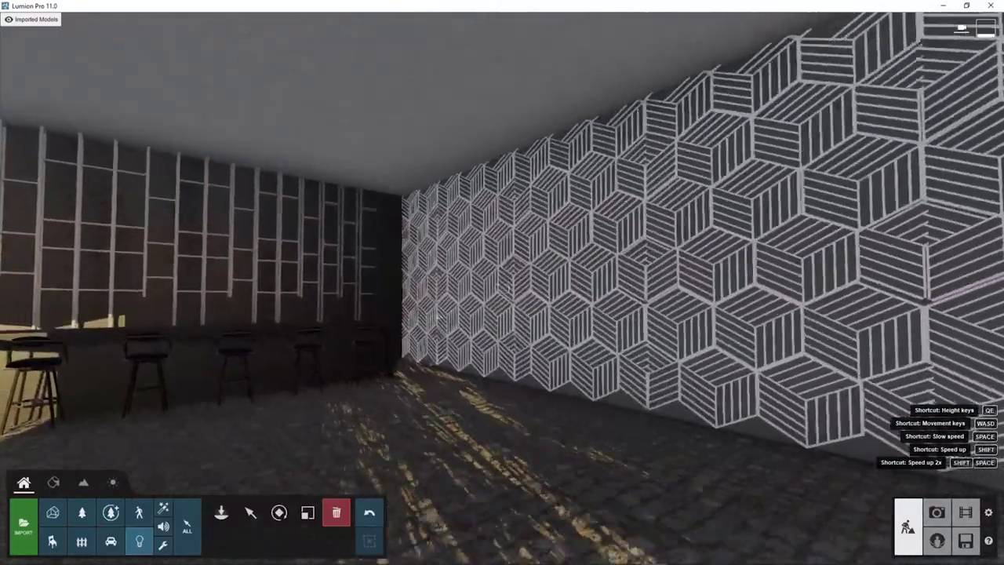
key("w")
key("a")
right_click_drag(502, 288, 542, 326)
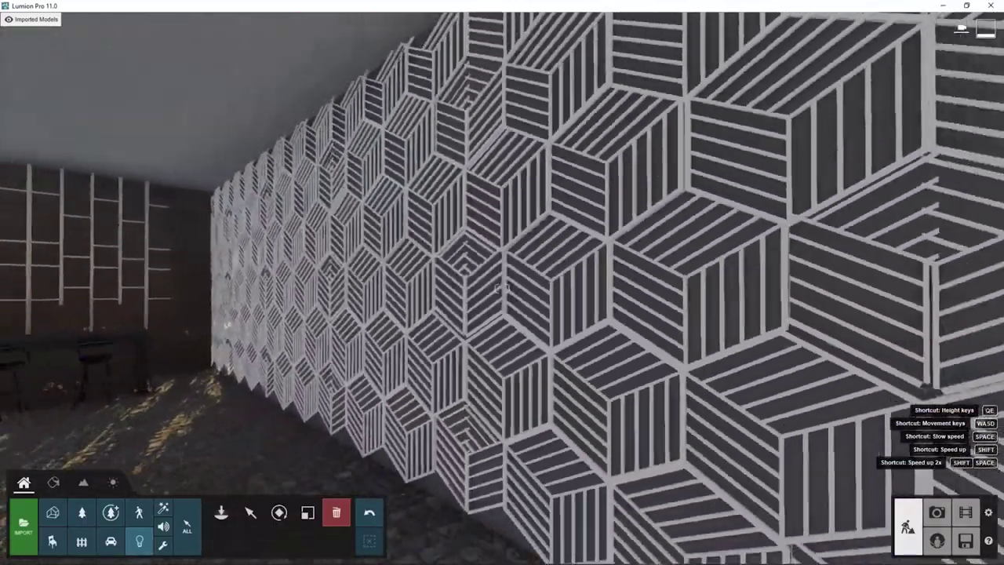
left_click(222, 512)
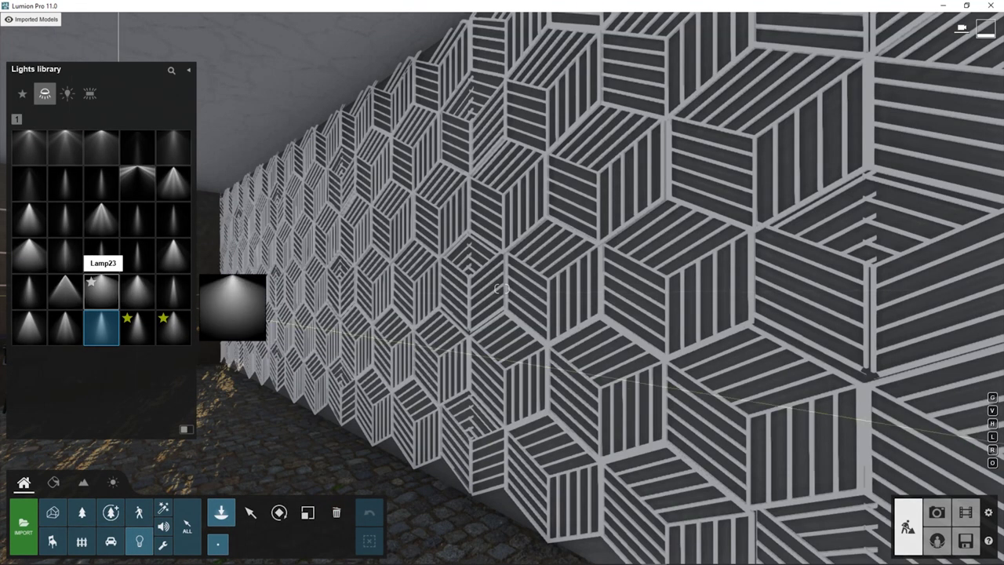
right_click_drag(501, 288, 501, 288)
left_click(718, 203)
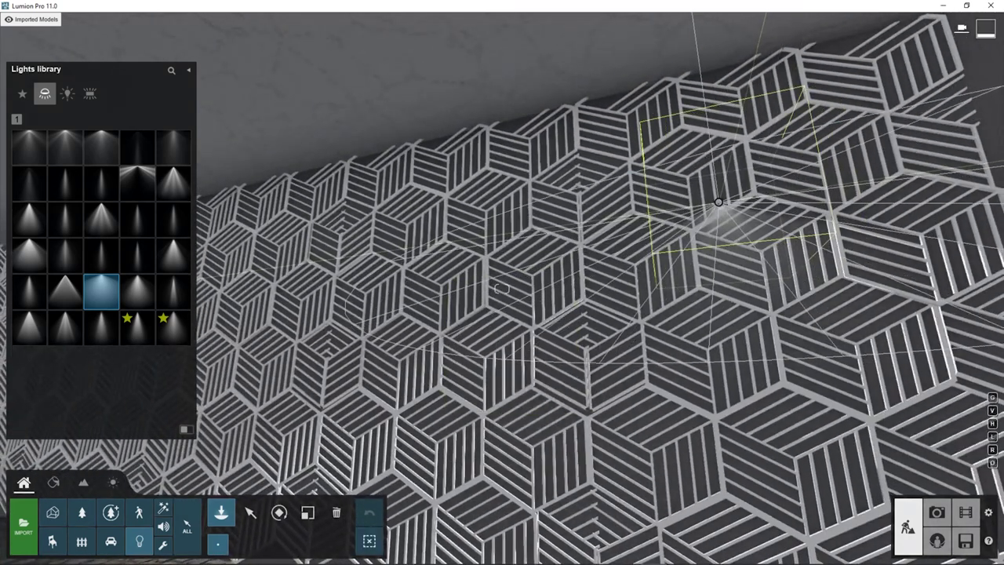
Select the Lamp23 spotlight and shift it horizontally to fine-tune its position against the patterned wall.
left_click(250, 512)
right_click_drag(250, 512, 188, 528)
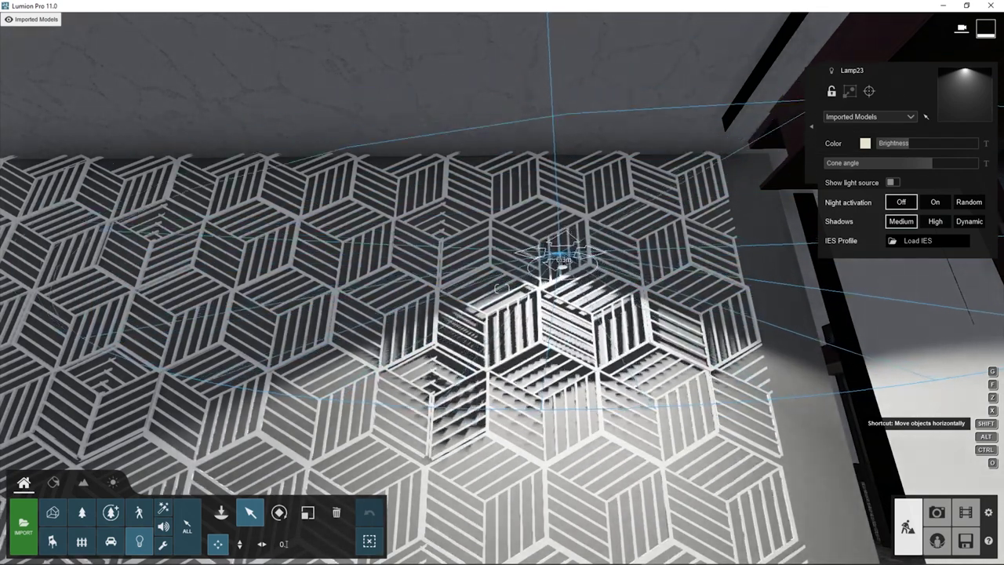
left_click_drag(560, 264, 559, 267, "shift")
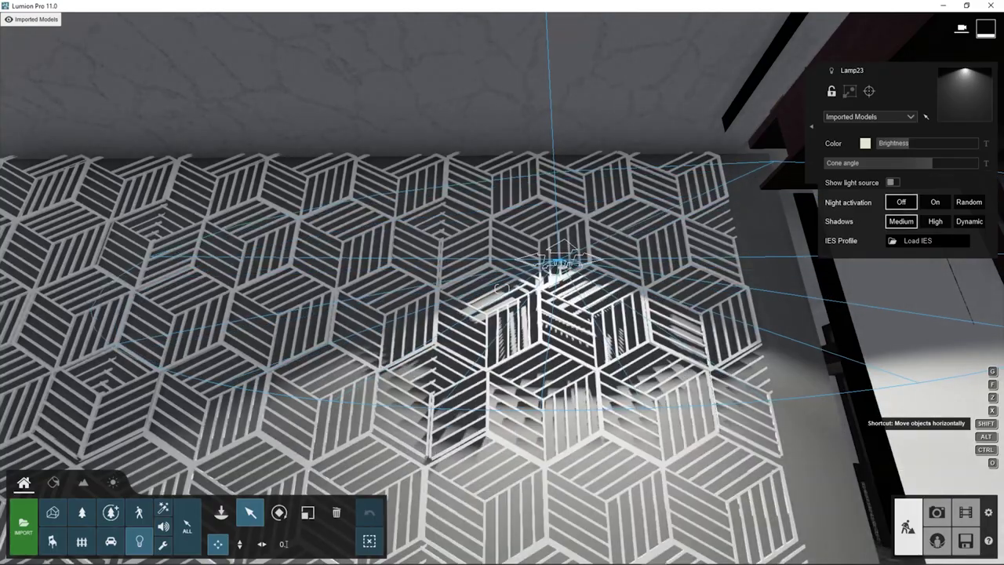
Copy the spotlight five times along the X axis to form a row of six lights across the patterned wall.
right_click_drag(558, 267, 548, 276)
key("s")
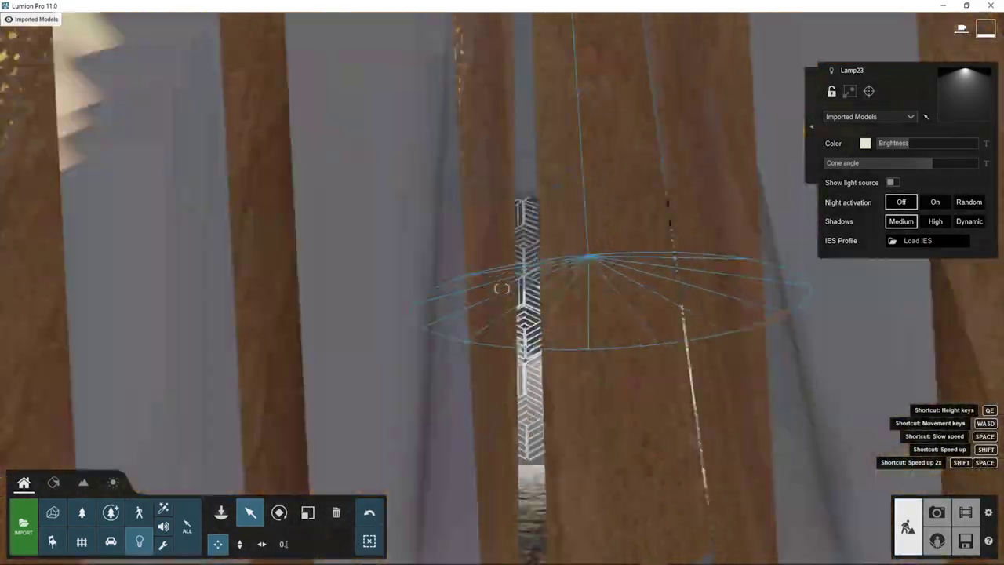
key("w")
right_click_drag(548, 276, 477, 295)
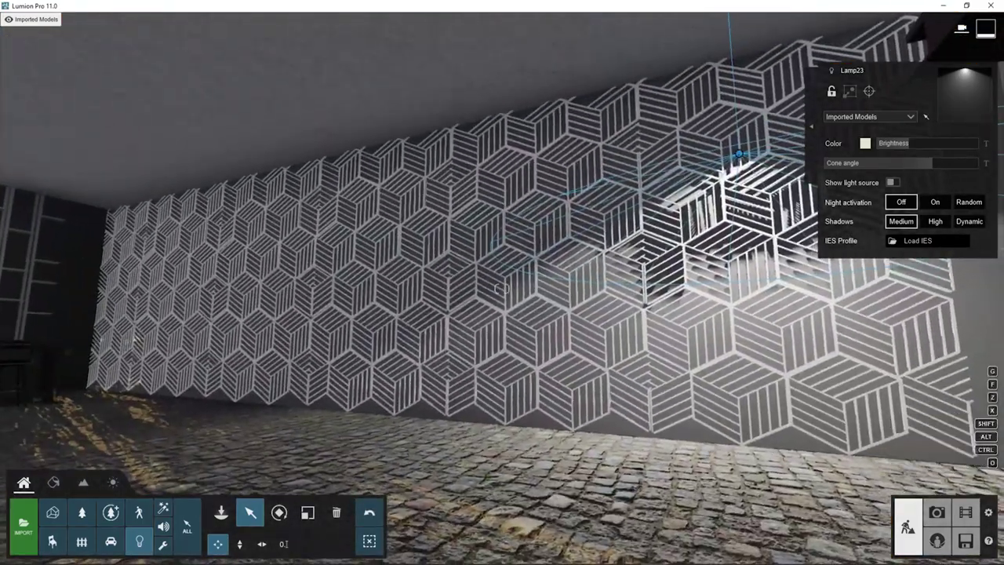
key("x")
left_click_drag(739, 153, 650, 167, "alt")
left_click_drag(502, 289, 502, 288)
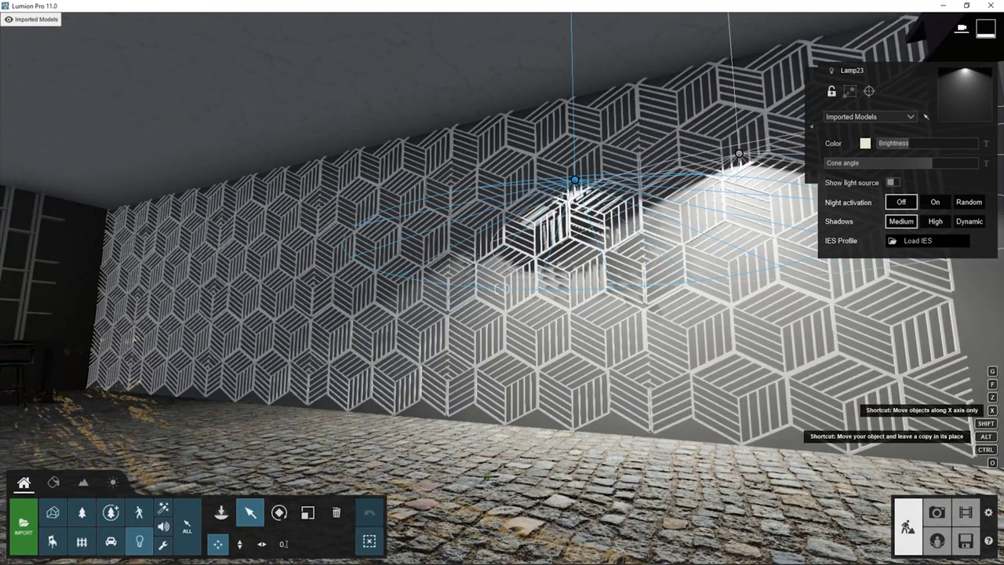
left_click_drag(575, 180, 300, 225, "alt")
left_click_drag(503, 289, 502, 289)
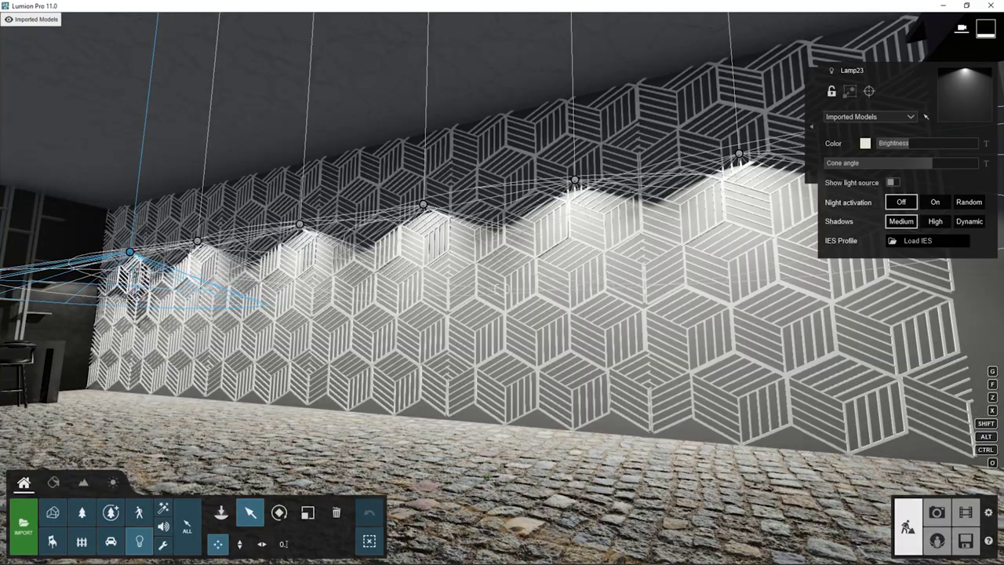
Deselect the lights, switch to Photo mode and save a view along the lit patterned wall in photo slot 8.
mouse_move(503, 289)
right_mouse_down()
mouse_move(502, 298)
mouse_move(675, 298)
mouse_move(502, 289)
right_mouse_up()
key("s")
key("w")
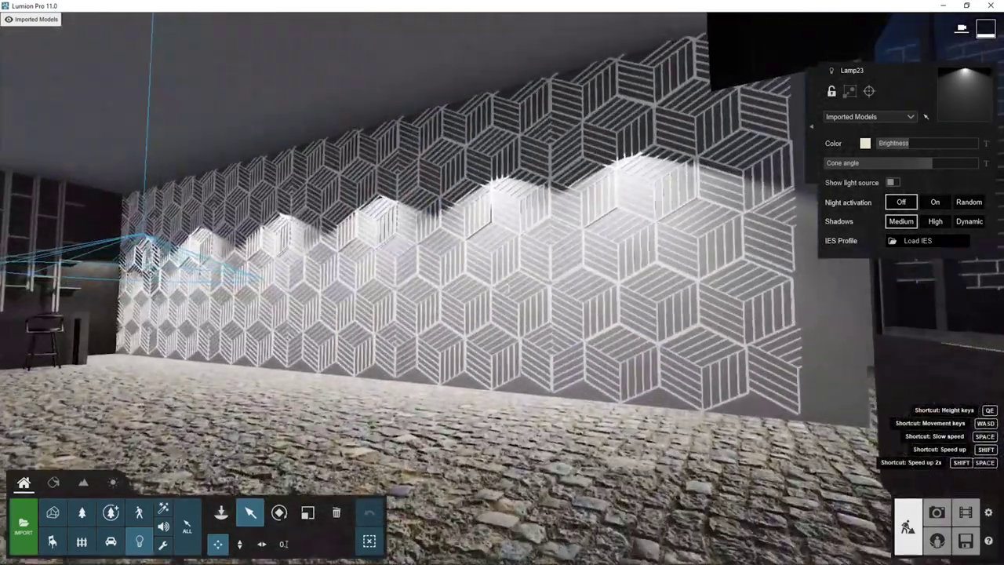
left_click(502, 289)
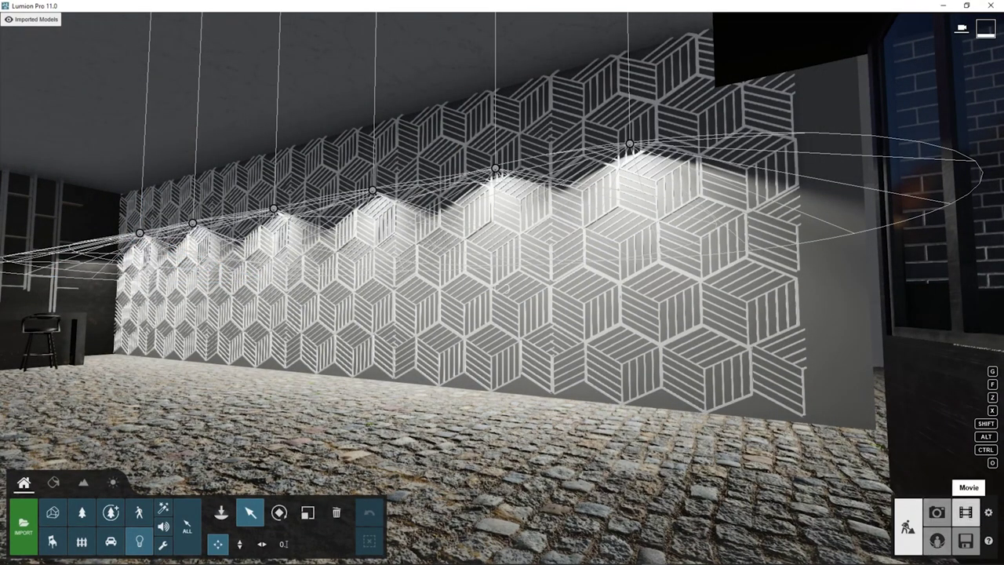
left_click(936, 512)
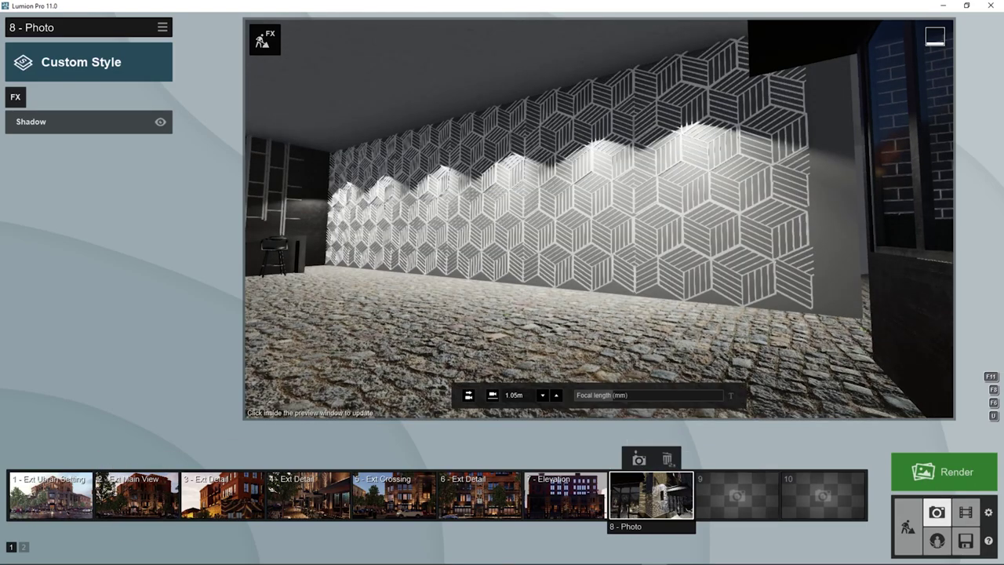
left_click(639, 459)
key("w")
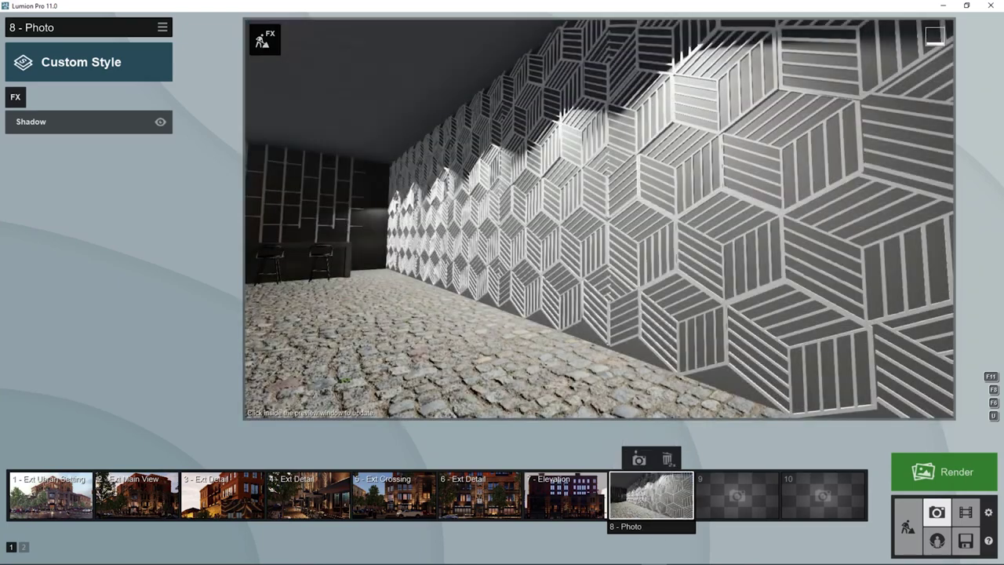
Turn on fine detail shadows in the Shadow effect of photo 8 and refresh the preview.
left_click(31, 122)
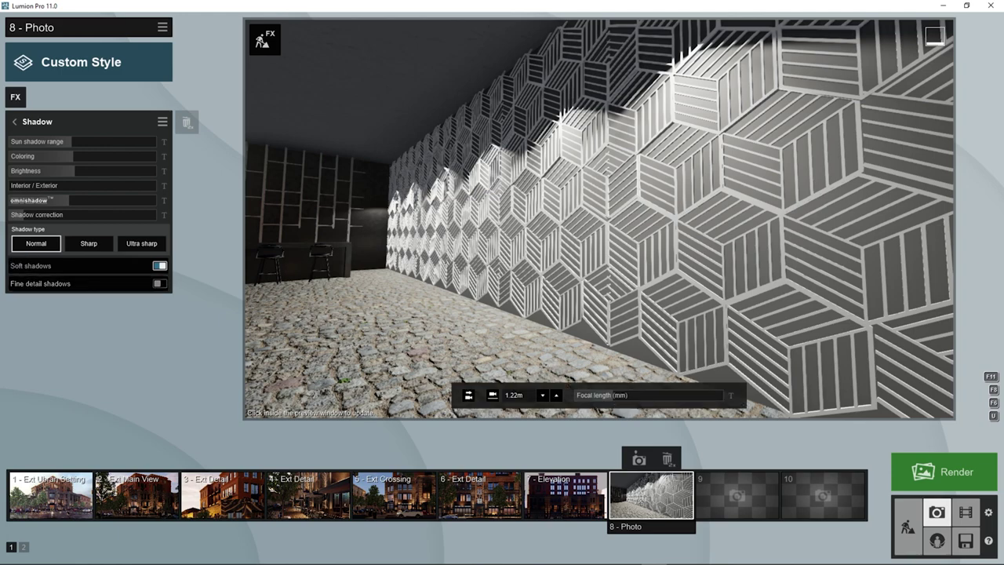
left_click(471, 259)
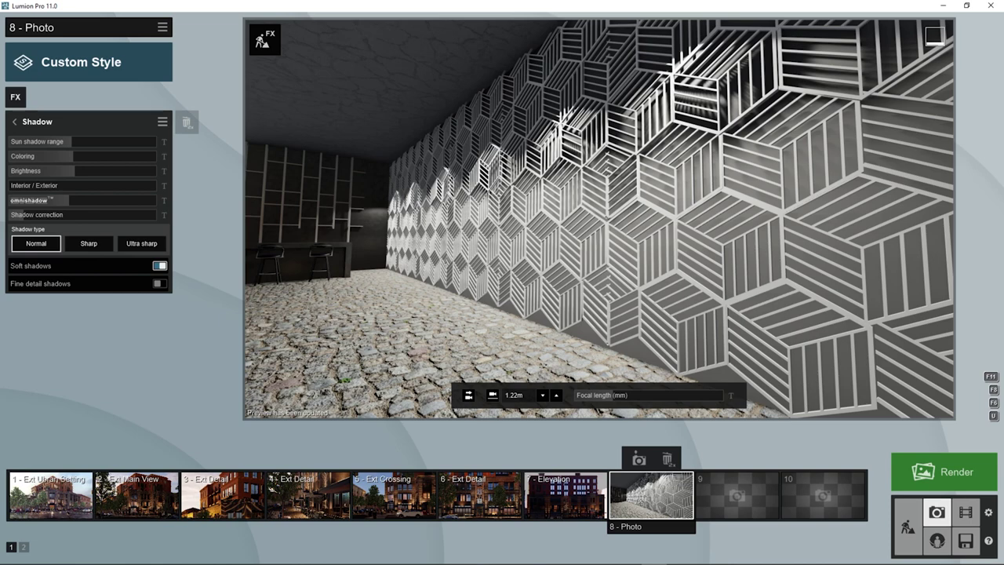
left_click(160, 284)
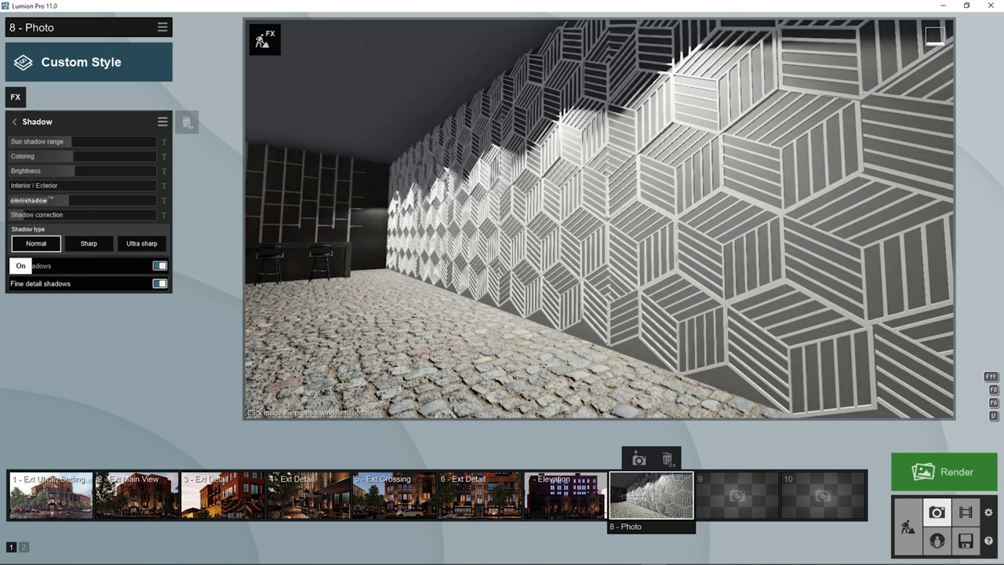
left_click(470, 259)
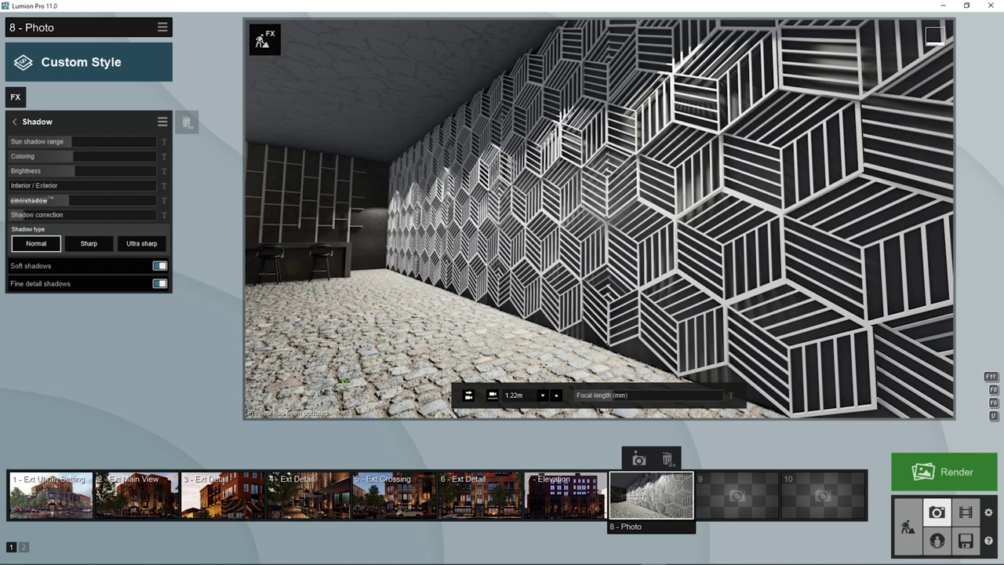
Examine the spotlight shadows along the patterned wall from the opposite end, beside the bar counter and chairs.
key("s")
key("a")
key("d")
key("a")
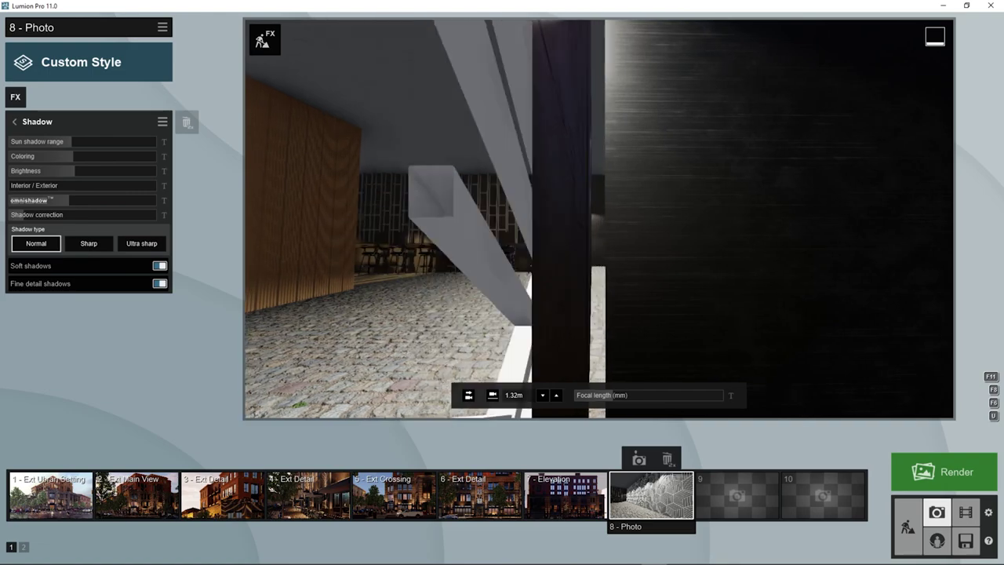
key("a")
key("a")
right_click_drag(600, 219, 753, 219)
key("s")
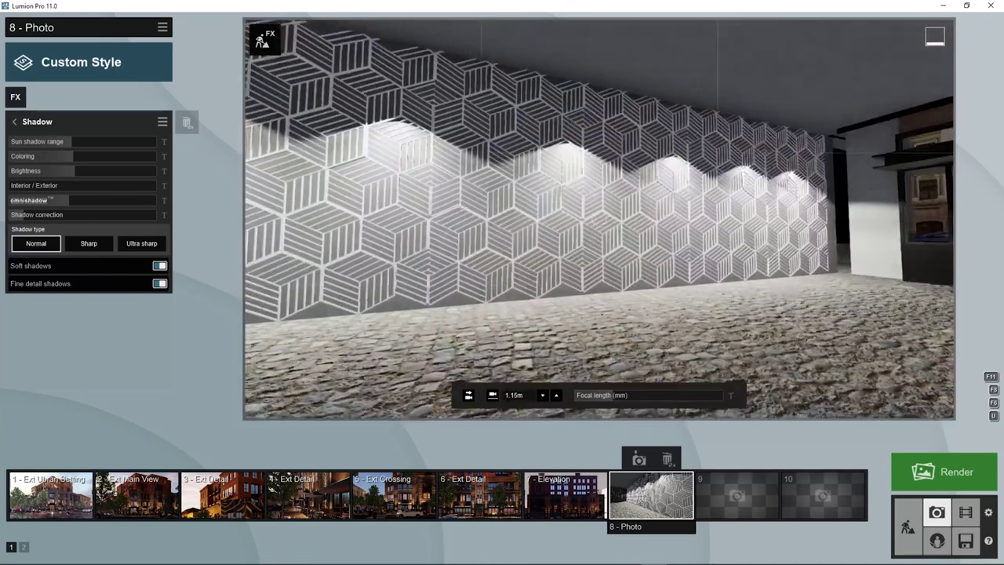
key("s")
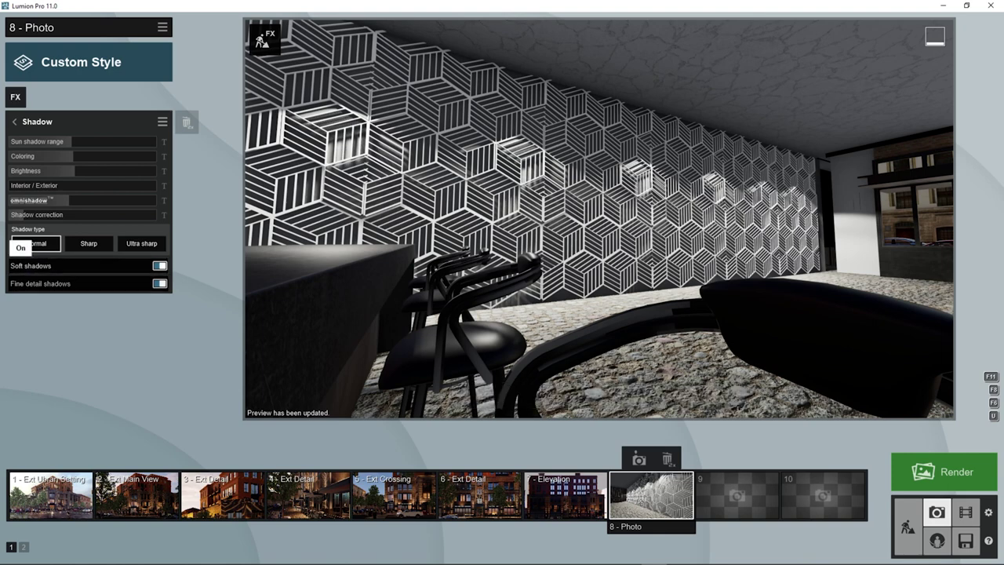
Toggle fine detail shadows off and back on, and compare the patterned wall's rendered preview from a higher viewpoint.
left_click(160, 283)
left_click(160, 283)
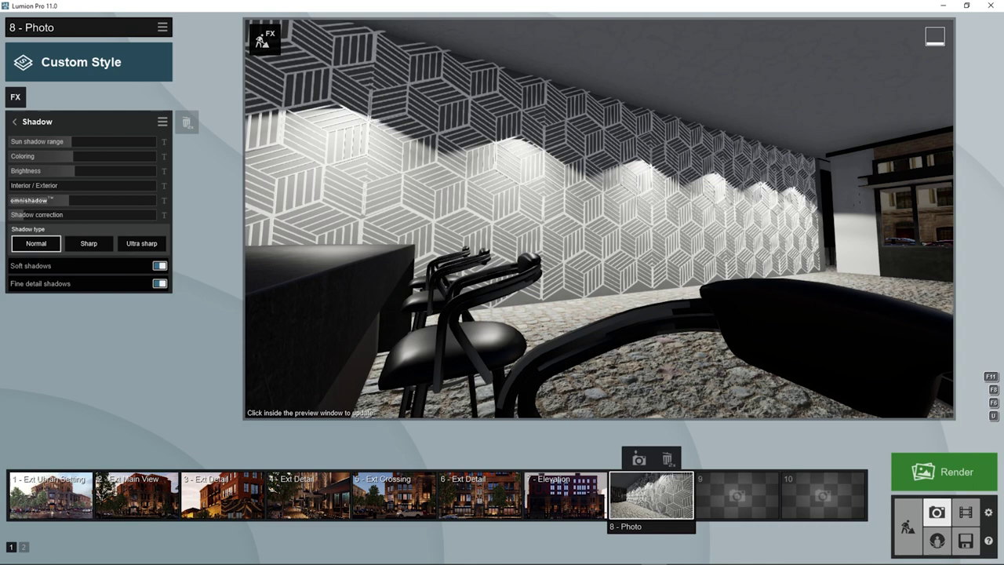
key("w")
key("q")
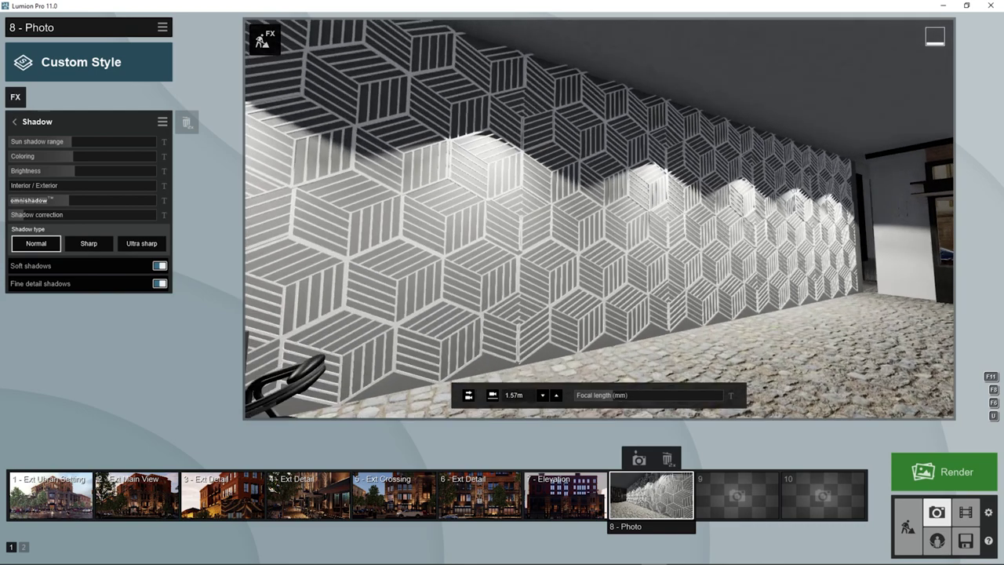
key("s")
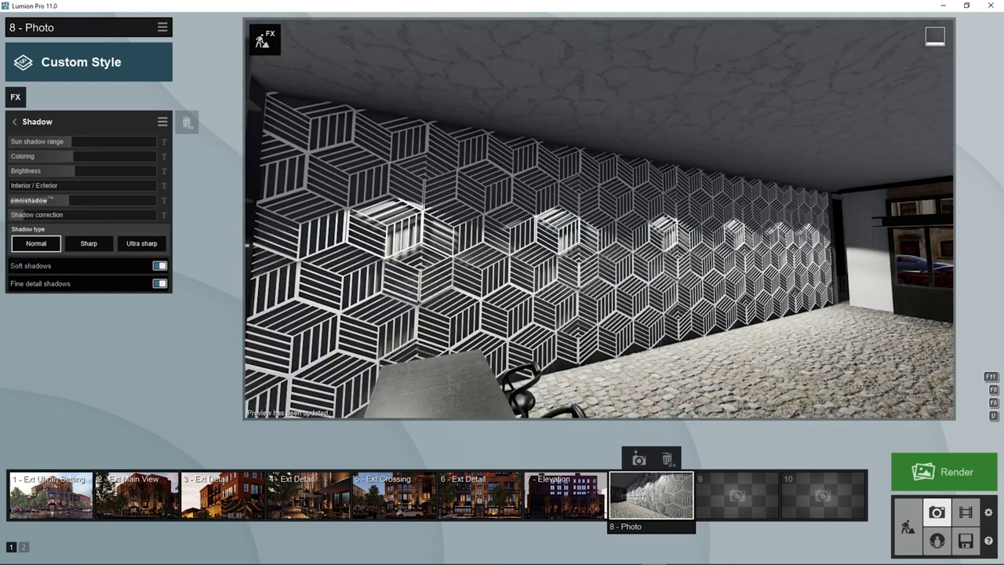
mouse_move(549, 396)
Return to Build mode and select the Lamp23 spotlight at the window end of the patterned wall.
left_click(908, 527)
right_click_drag(502, 290, 392, 290)
key("d")
key("s")
key("d")
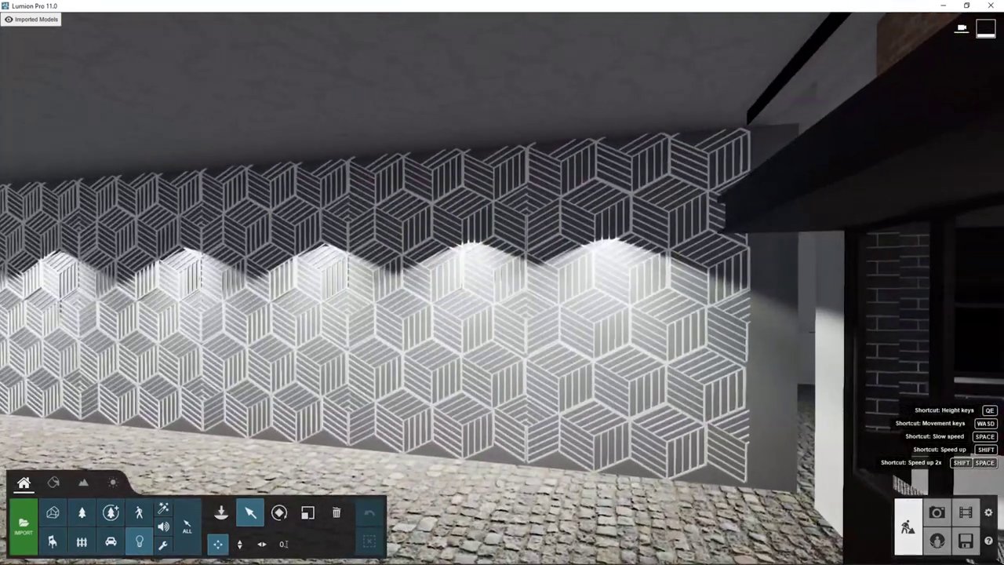
key("d")
right_click_drag(502, 289, 377, 290)
left_click(682, 214)
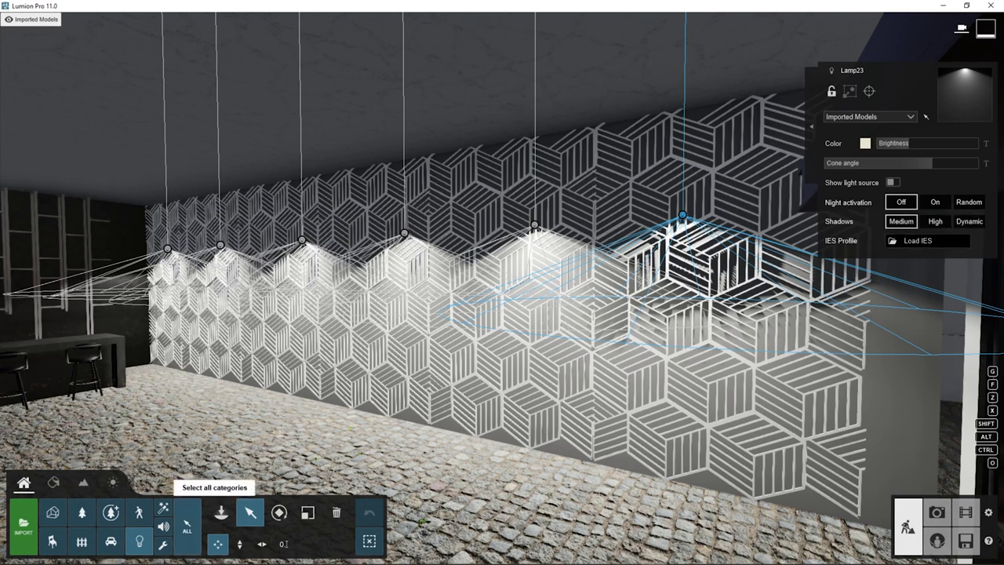
Switch to Chrome to review the IES Light Profiles download page, and return to Lumion.
left_click(167, 555)
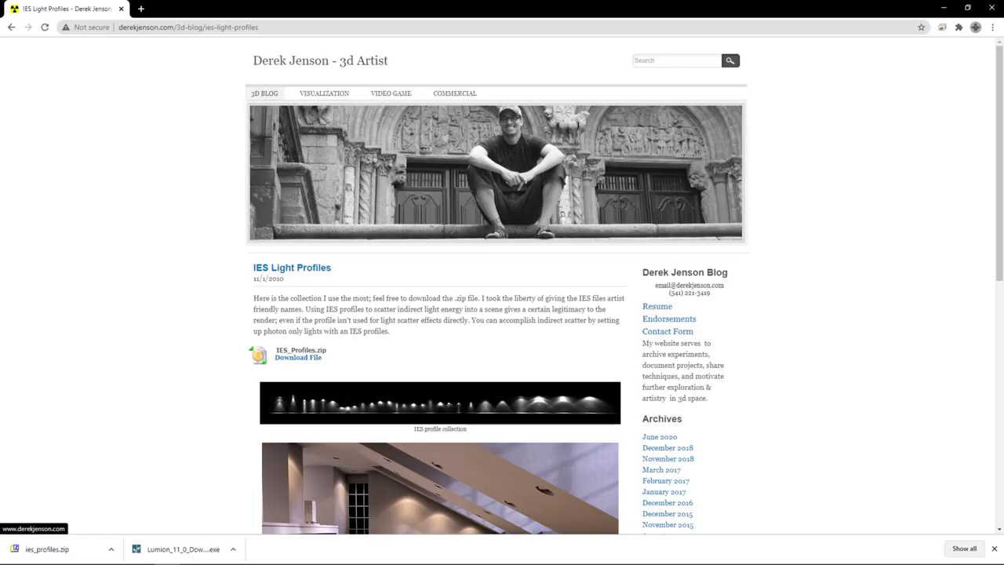
scroll(502, 287, "down", 2)
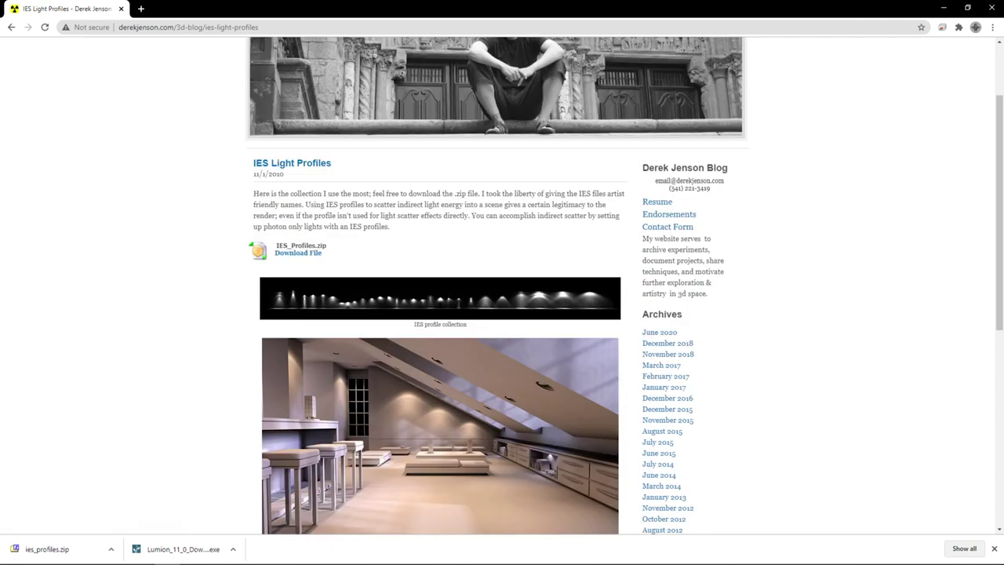
scroll(502, 286, "up", 2)
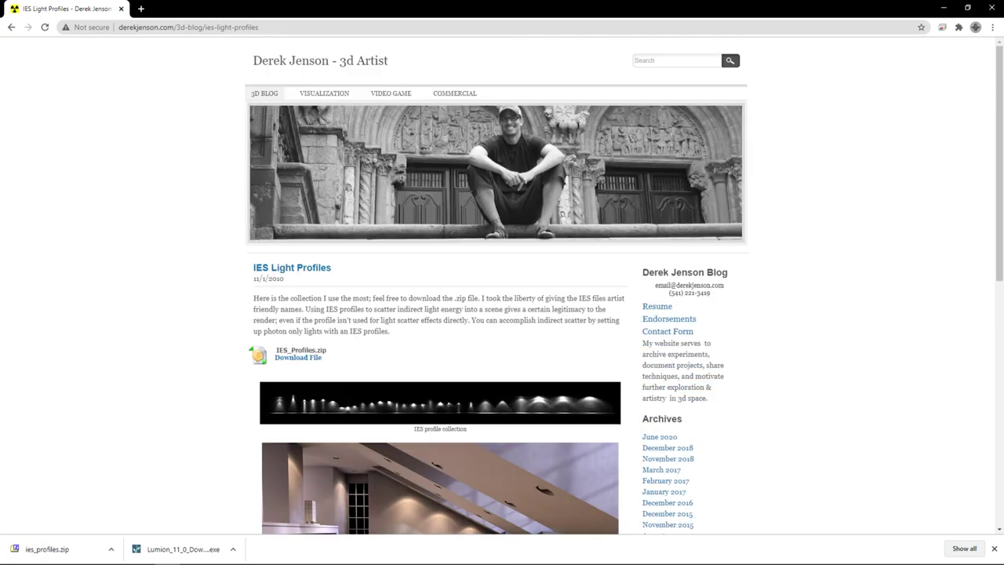
left_click(944, 7)
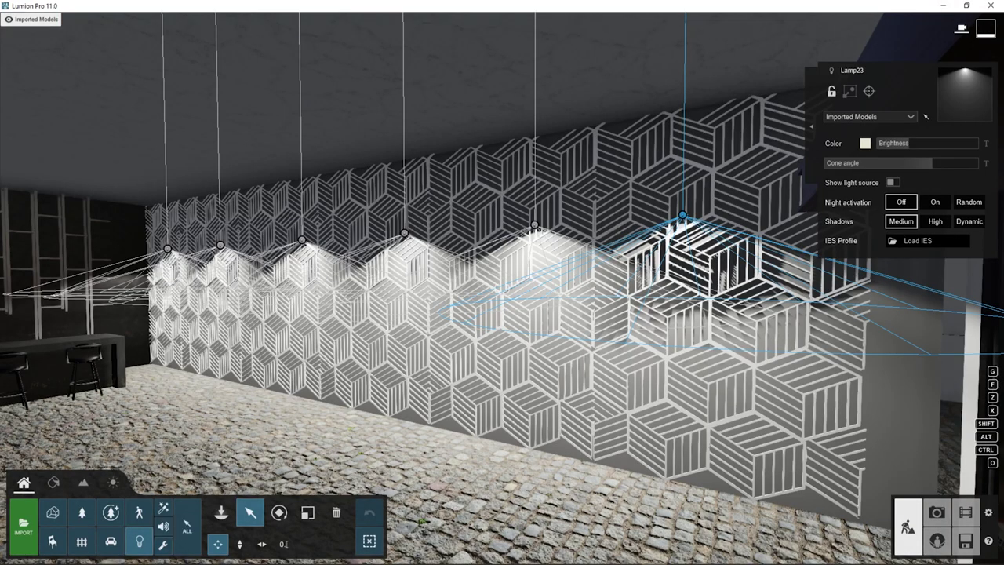
Load the CylinderWide.ies profile from the L11 ies_profiles folder on the Desktop onto the selected spotlight.
left_click(914, 241)
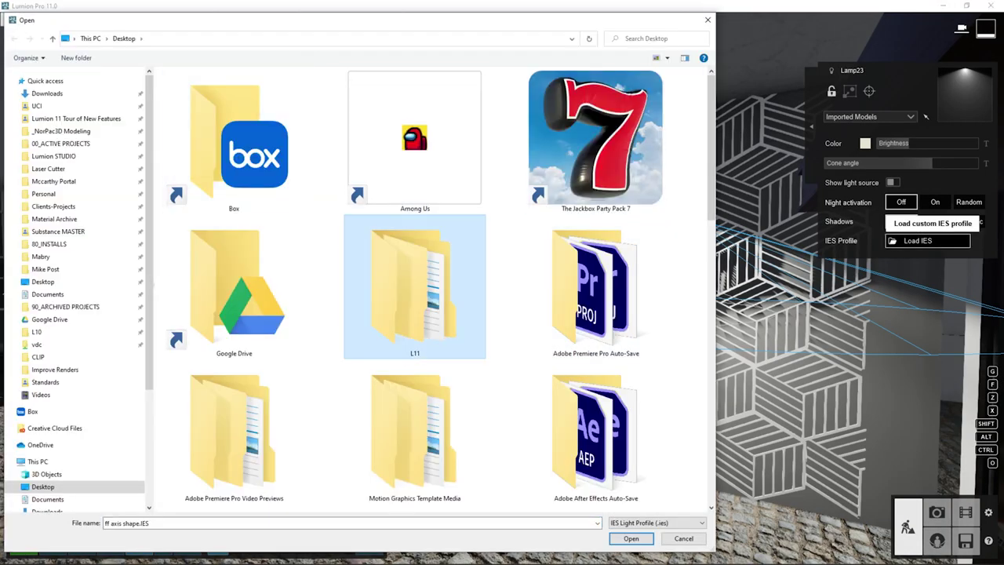
double_click(415, 290)
double_click(192, 88)
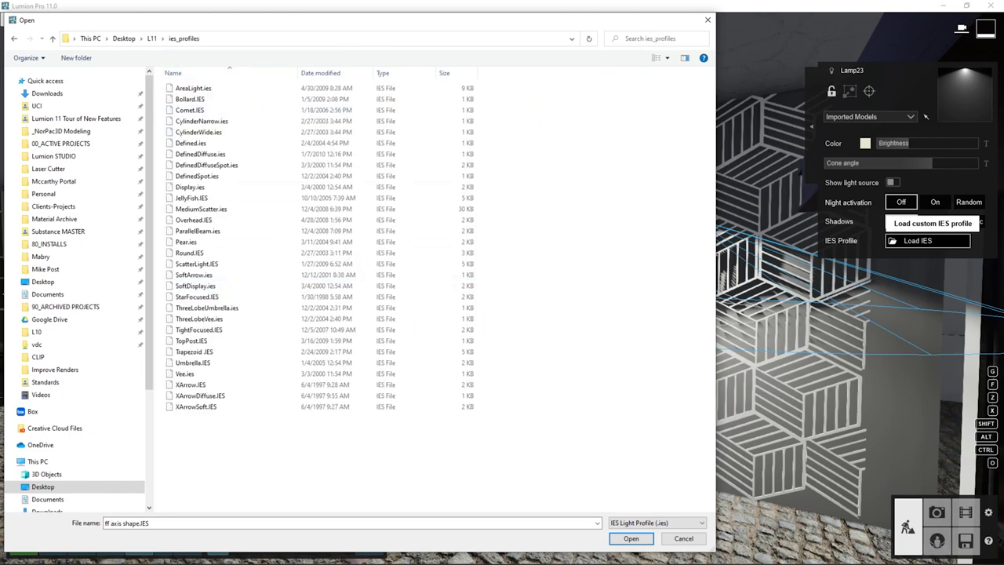
left_click(198, 132)
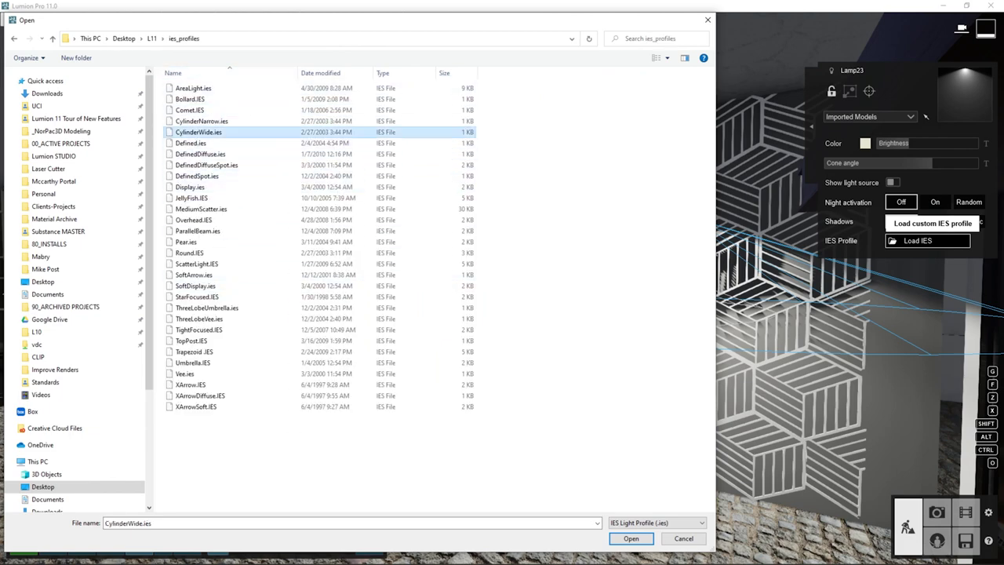
double_click(199, 132)
Invert the selection to the other five Lamp23 spotlights and load the StarFocused.IES profile onto them.
key("w")
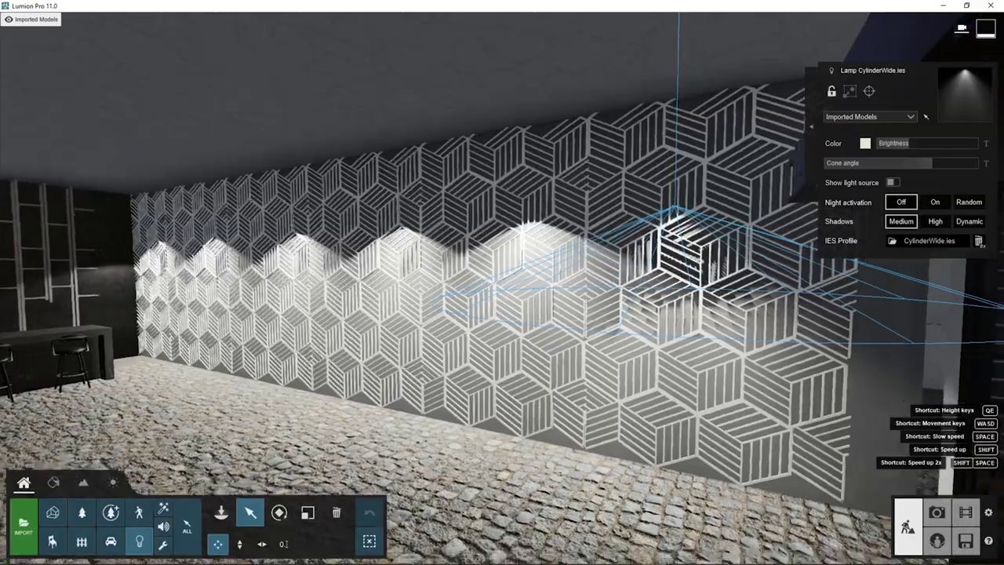
key("s")
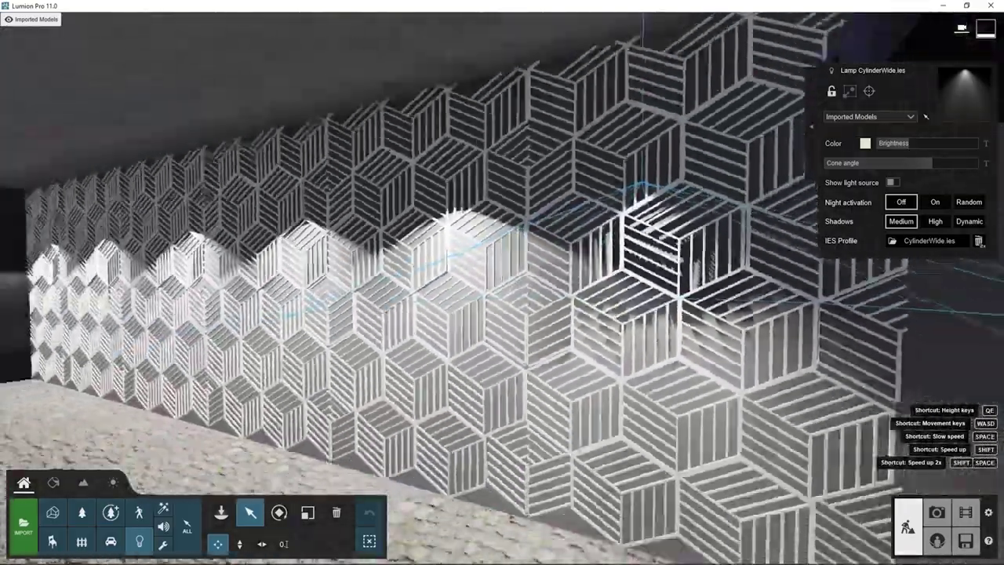
right_click_drag(596, 288, 502, 289)
key("s")
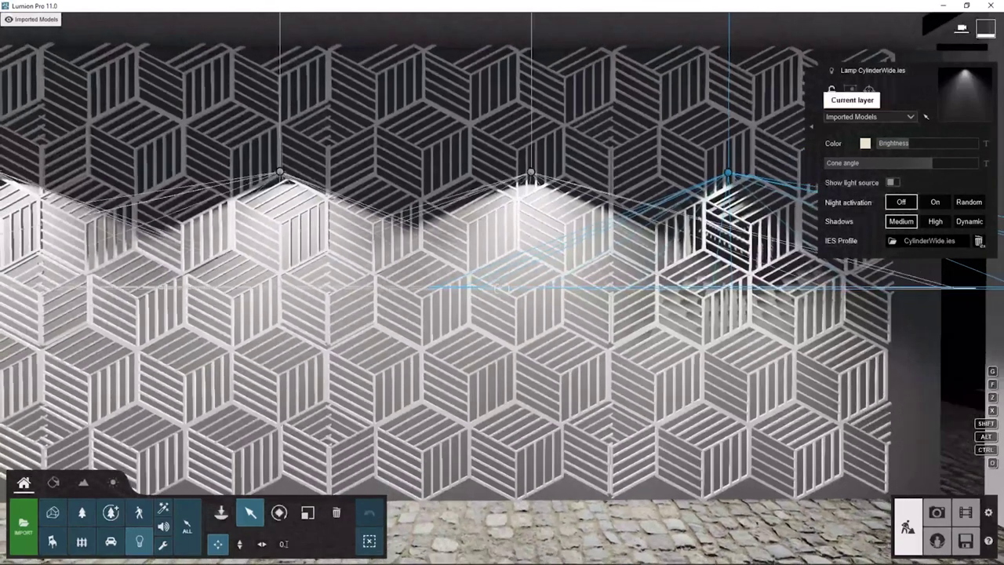
mouse_move(811, 125)
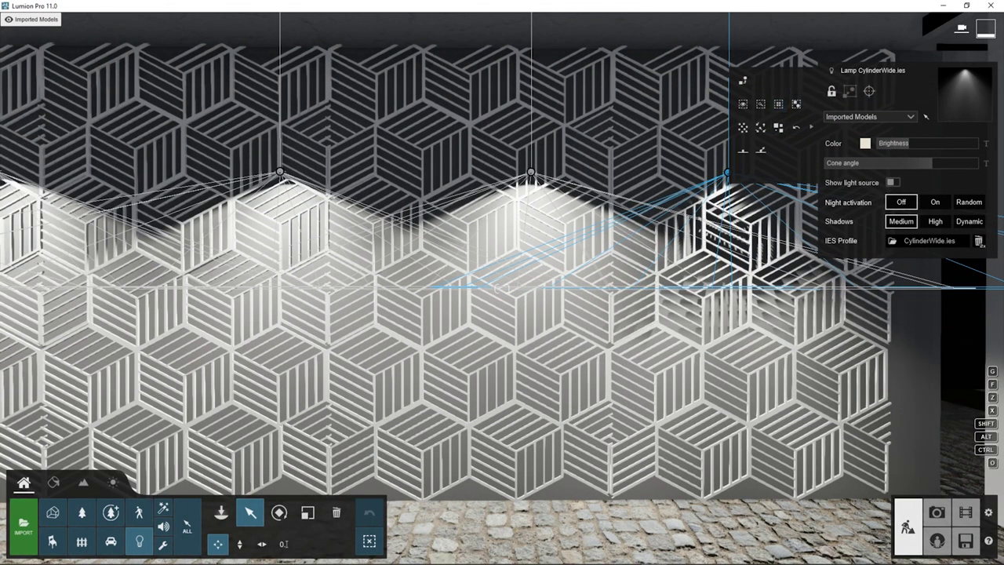
left_click(779, 103)
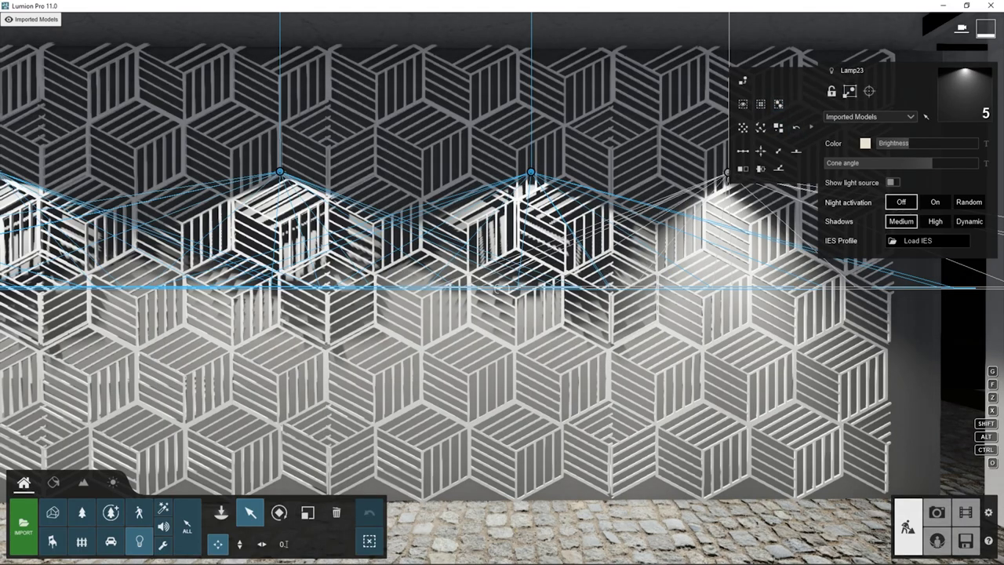
left_click(929, 241)
double_click(195, 297)
Place a Lamp22 spotlight on the exterior brick corner beside the entrance canopy and select it.
right_click_drag(502, 289, 463, 288)
key("w")
key("s")
left_click(221, 513)
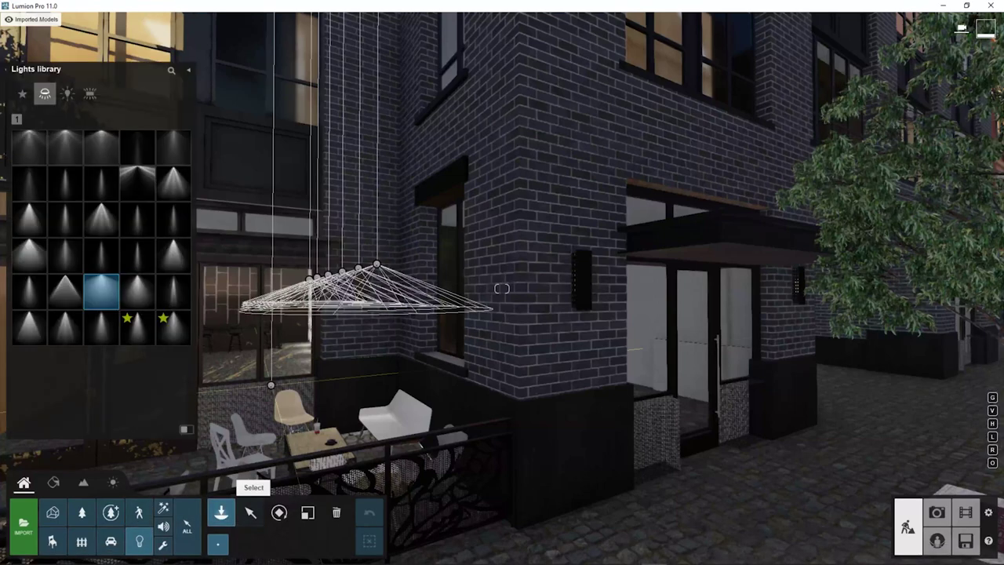
left_click(66, 292)
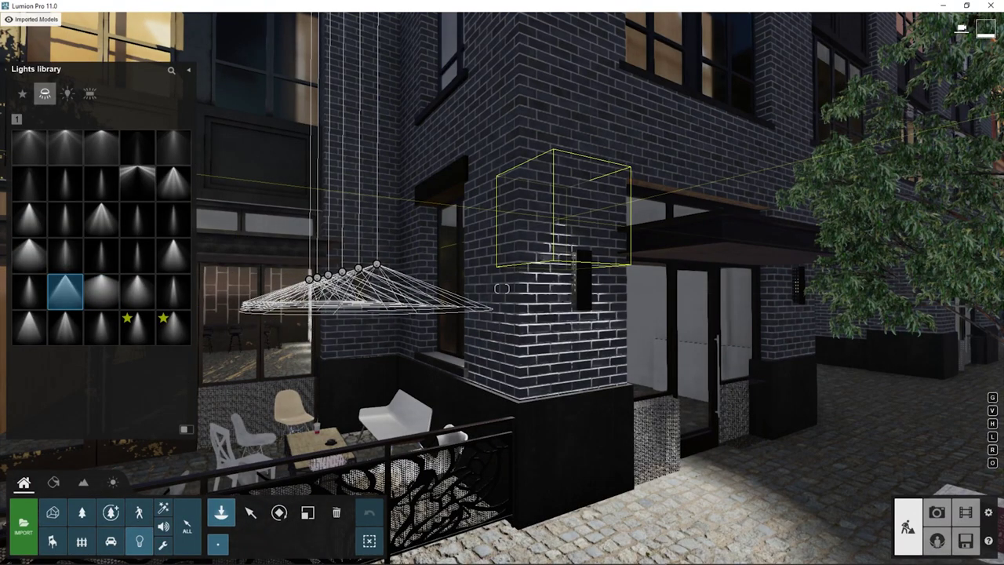
left_click(502, 288)
left_click(251, 513)
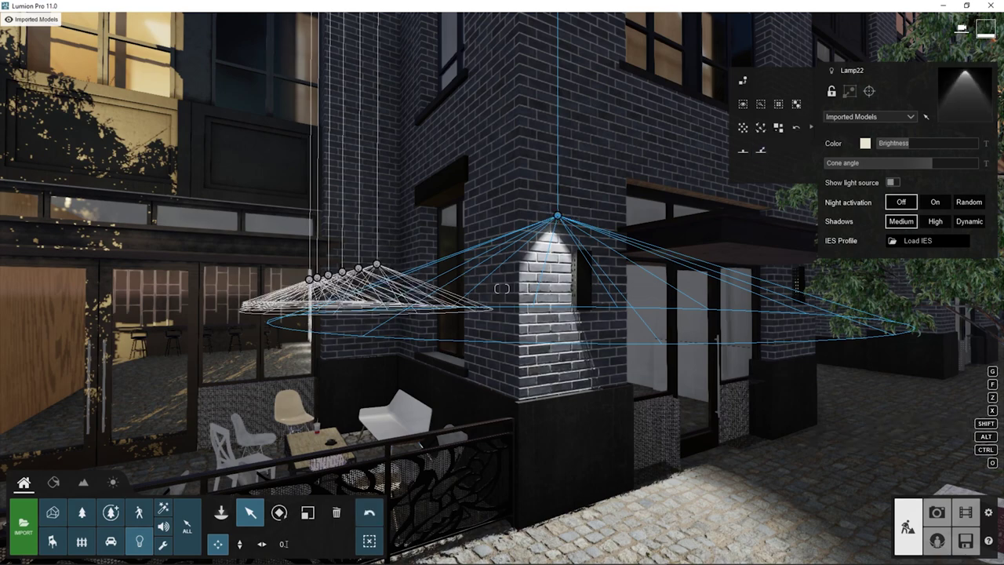
Load the AreaLight.ies profile onto the Lamp22 spotlight and replace it with Bollard.IES.
left_click(928, 240)
double_click(211, 89)
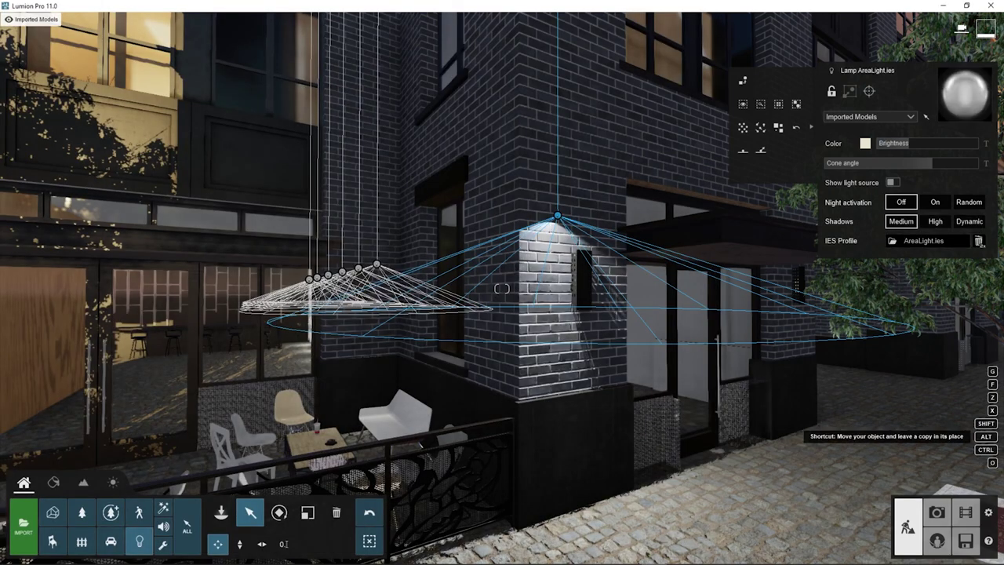
left_click(929, 240)
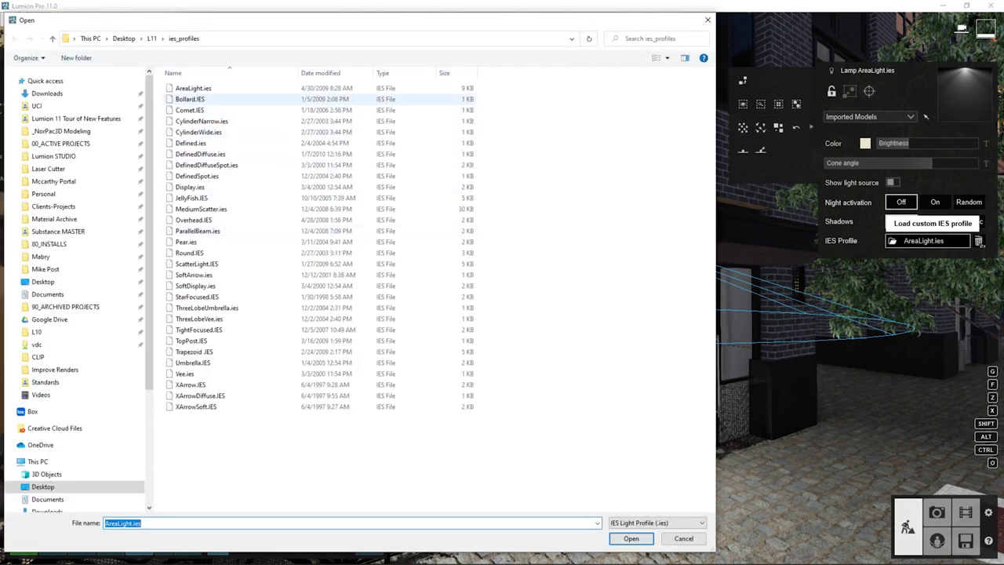
double_click(210, 101)
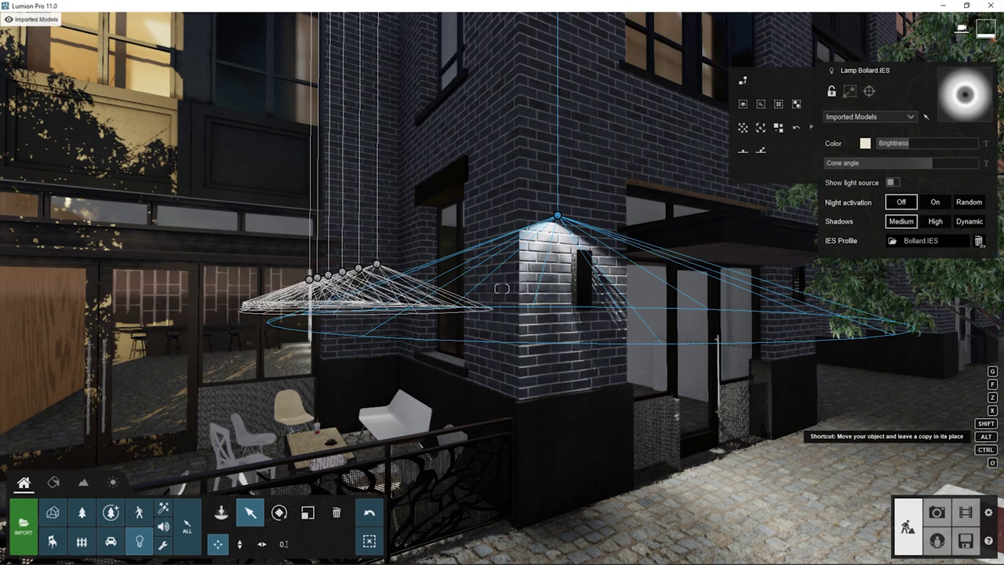
Move the light with the Bollard.IES profile onto the sidewalk bollard near the crosswalk.
key("s")
right_click_drag(503, 288, 784, 322)
key("w")
key("s")
right_click_drag(502, 288, 541, 288)
key("w")
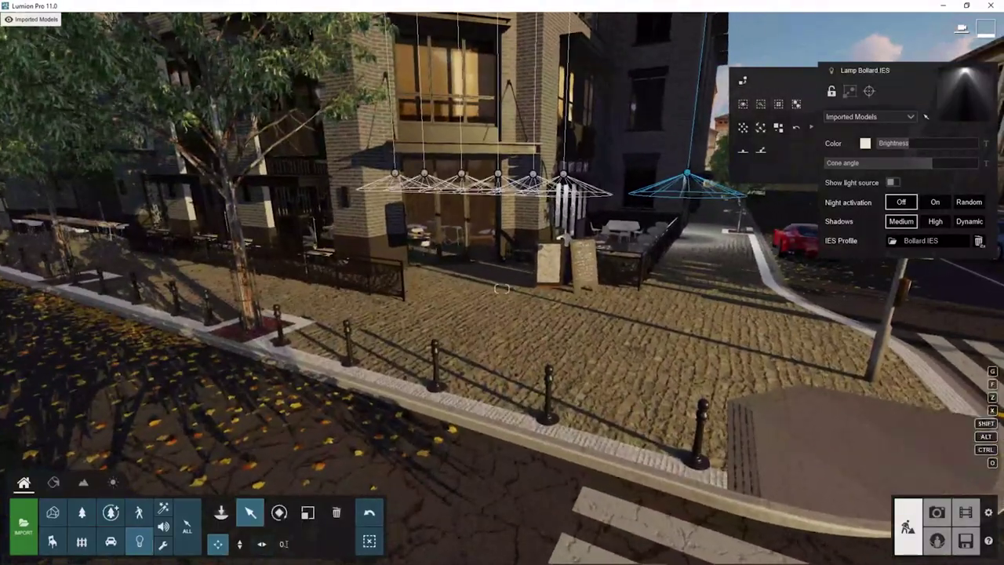
left_click_drag(688, 173, 550, 370)
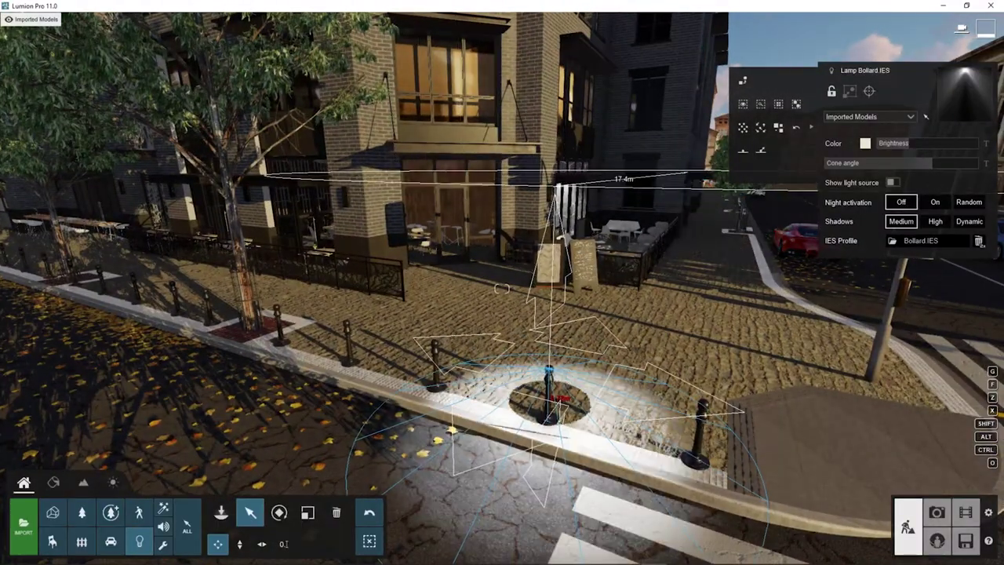
Shift the light horizontally to centre it over the bollard and raise its height above the pavement.
key("w")
right_click_drag(549, 370, 542, 561)
key("s")
right_click_drag(502, 288, 503, 288)
left_click_drag(535, 285, 536, 265, "shift")
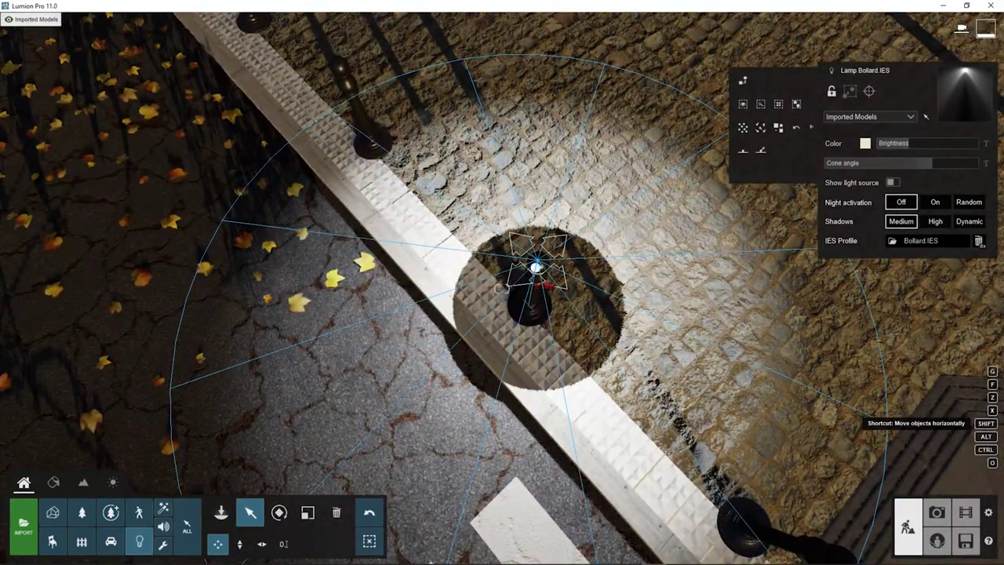
mouse_move(538, 259)
left_mouse_down()
mouse_move(551, 196)
mouse_move(536, 265)
mouse_move(539, 253)
left_mouse_up()
left_click_drag(502, 288, 502, 288)
Reload the Bollard.IES profile on the bollard light and undo its last move.
right_click_drag(502, 288, 502, 252)
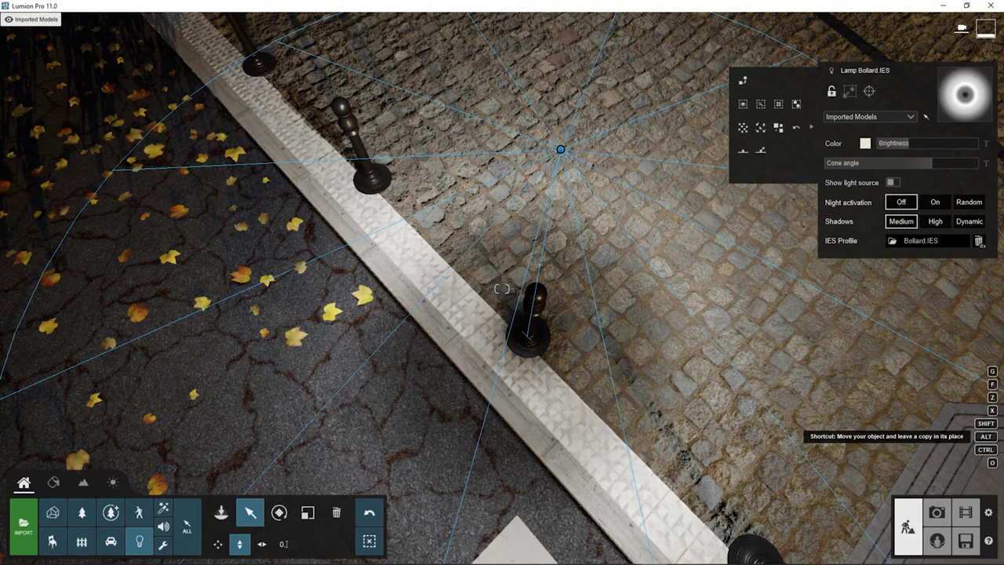
left_click(910, 240)
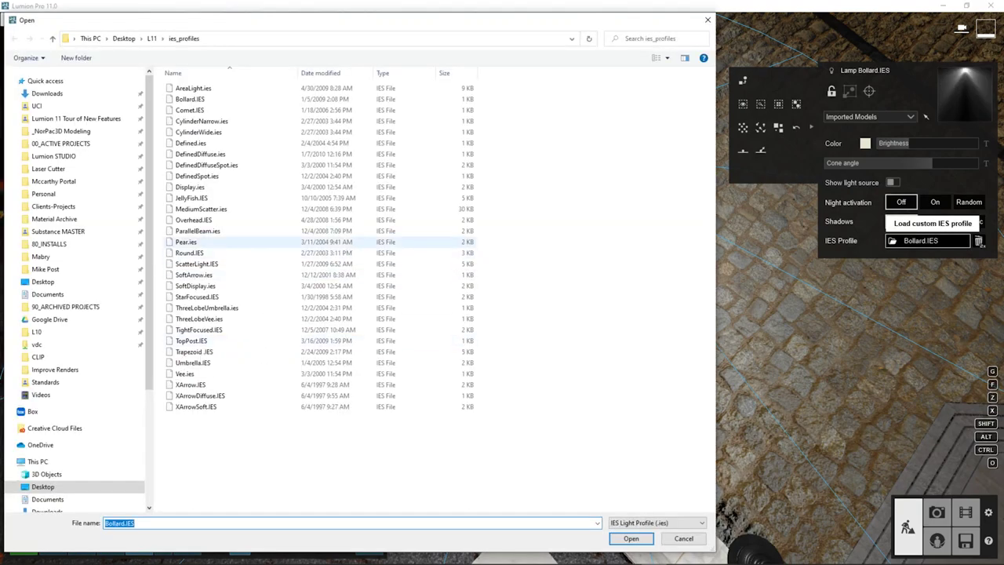
key("Return")
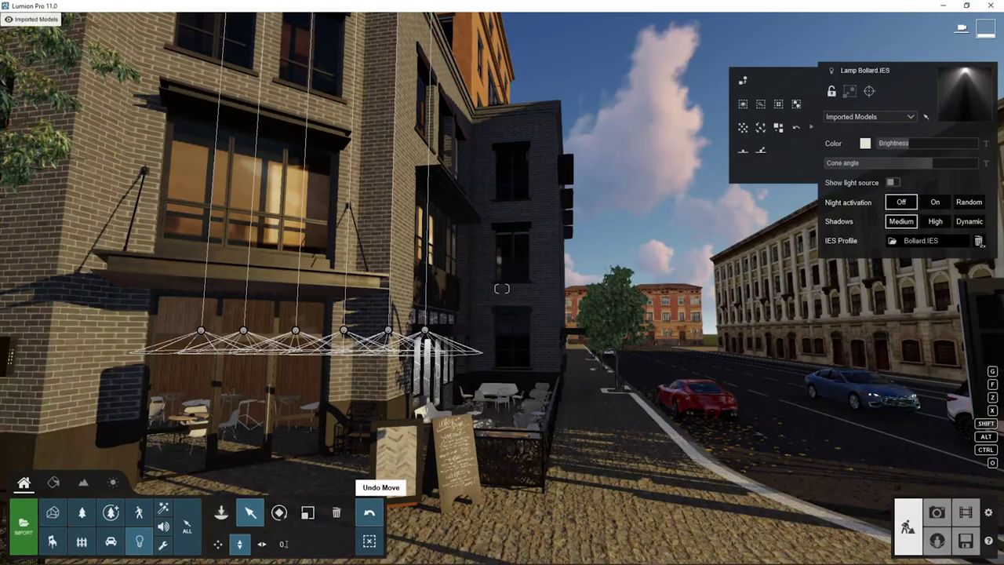
left_click(369, 513)
Shift the Bollard.IES light slightly outward on the exterior brick corner beside the entrance canopy.
key("w")
right_click_drag(503, 289, 416, 341)
key("w")
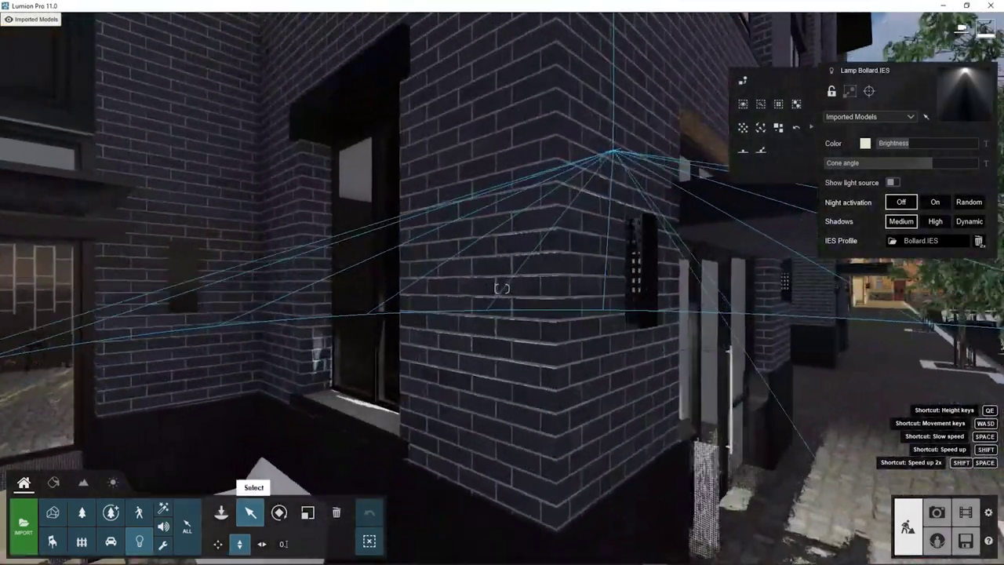
key("m")
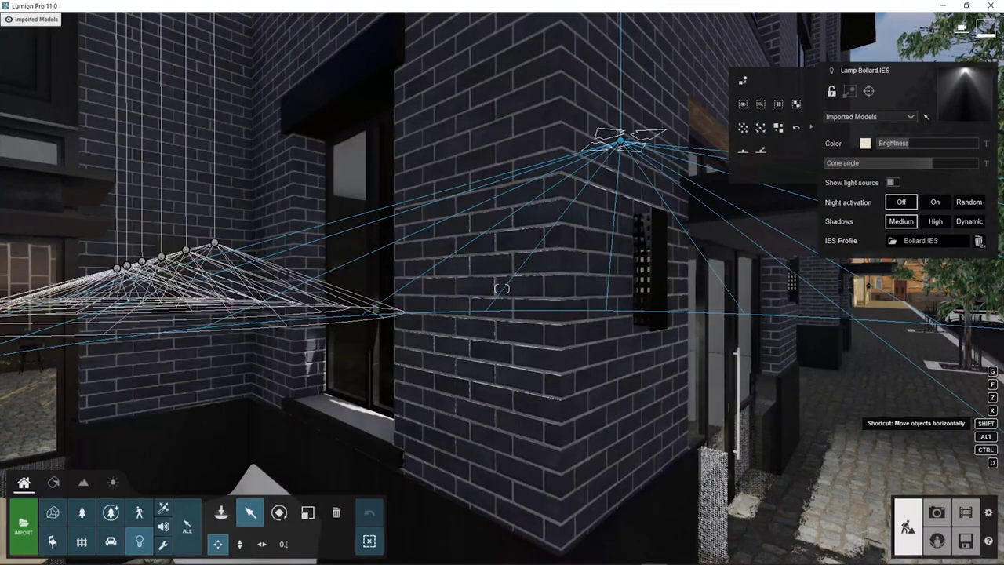
left_click_drag(621, 142, 640, 134)
right_click_drag(640, 134, 847, 157)
key("w")
key("s")
right_click_drag(502, 288, 393, 283)
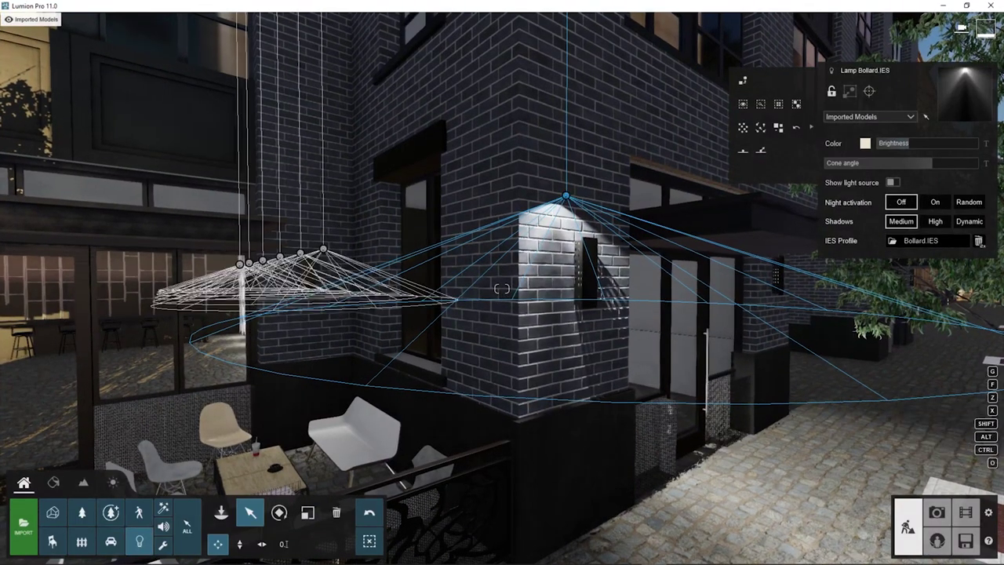
Try the ParallelBeam.ies, Trapezoid .IES and XArrowDiffuse.IES profiles in turn on the brick corner light.
left_click(892, 241)
double_click(204, 235)
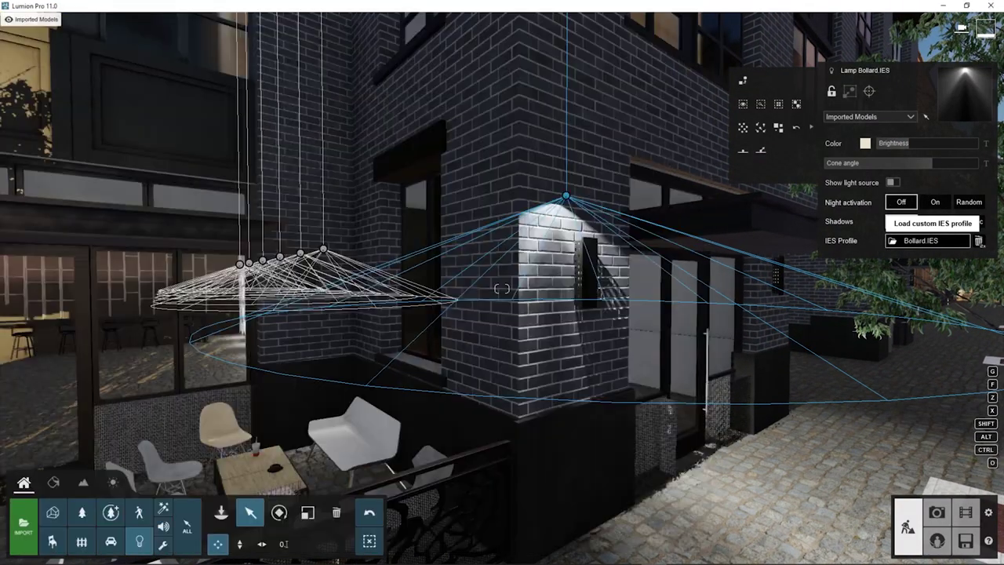
left_click(893, 240)
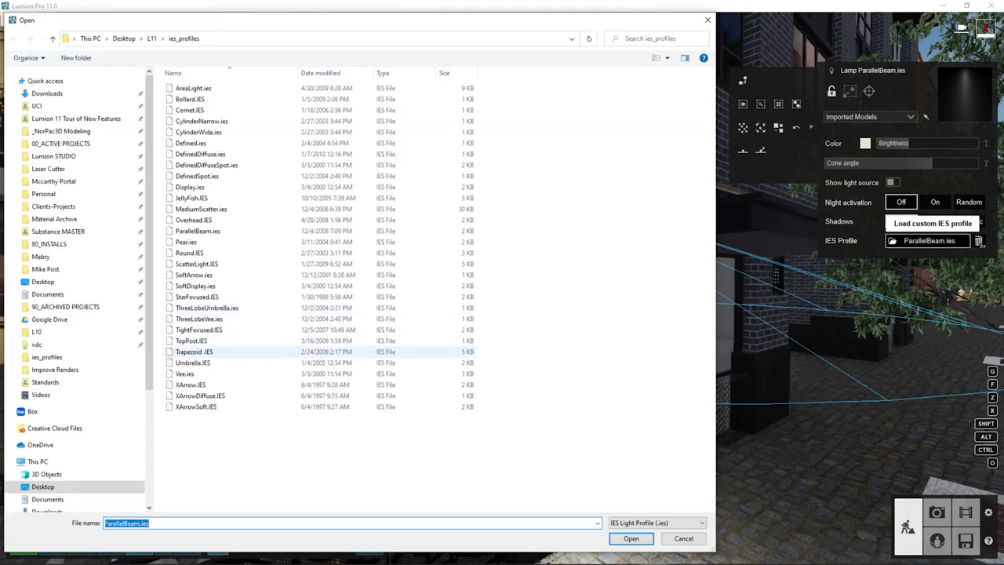
double_click(200, 352)
left_click(892, 241)
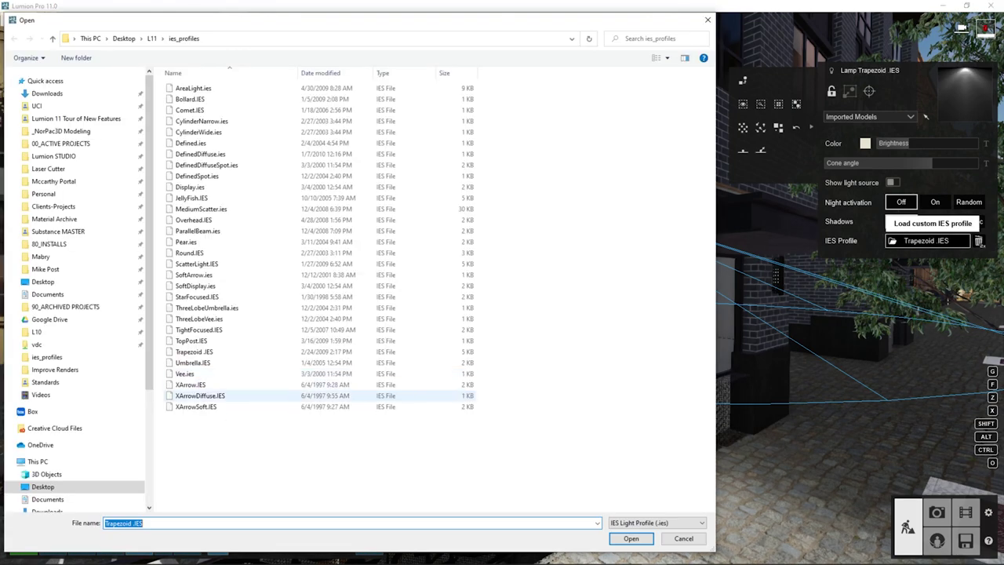
double_click(208, 396)
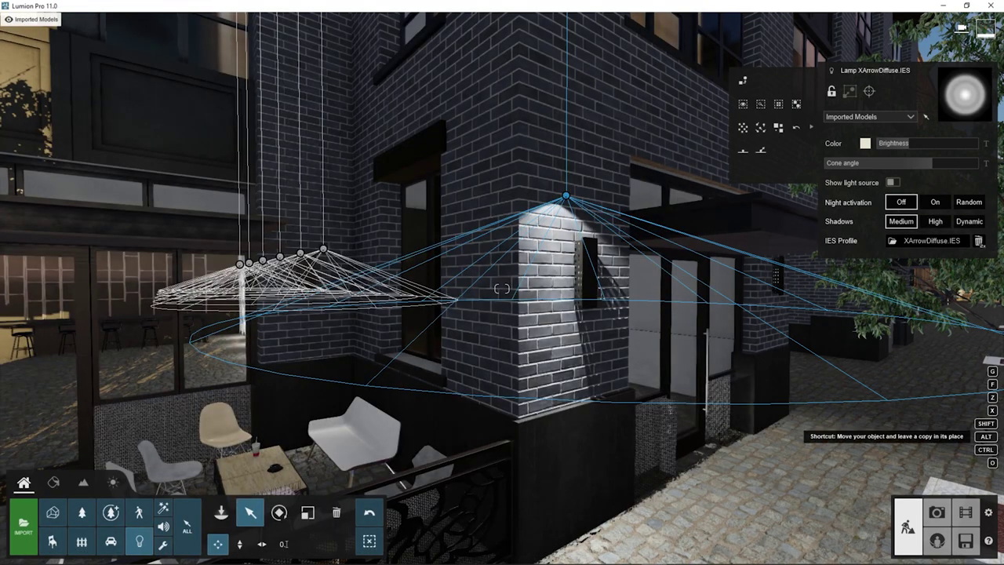
Try the JellyFish.IES and DefinedSpot.ies profiles in turn on the brick corner light.
left_click(892, 241)
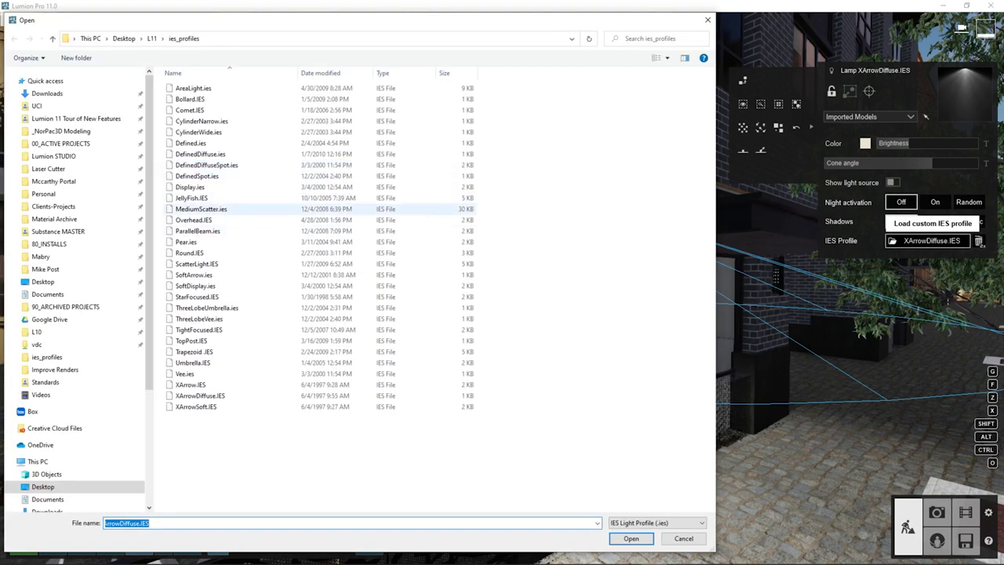
double_click(208, 204)
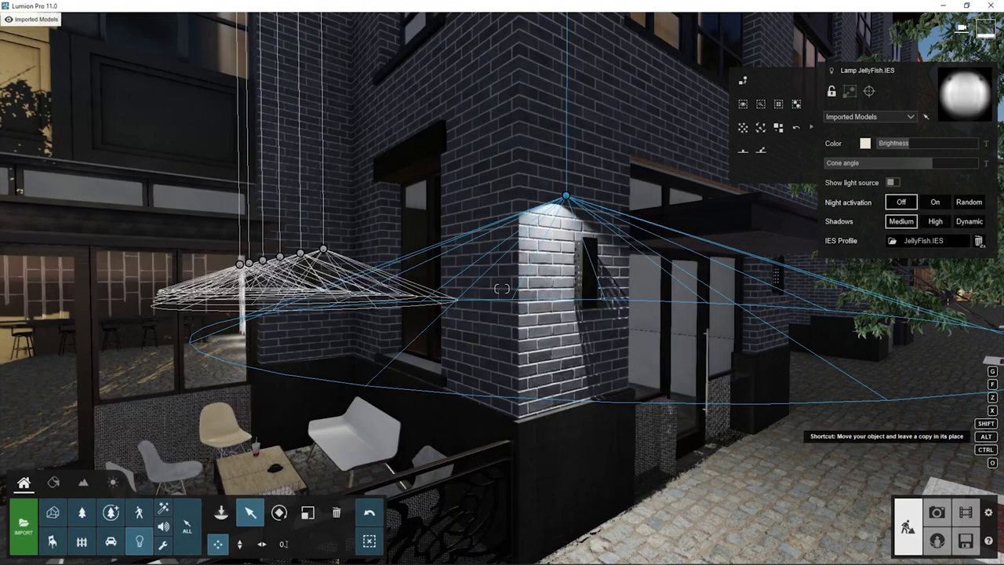
left_click(926, 241)
double_click(206, 188)
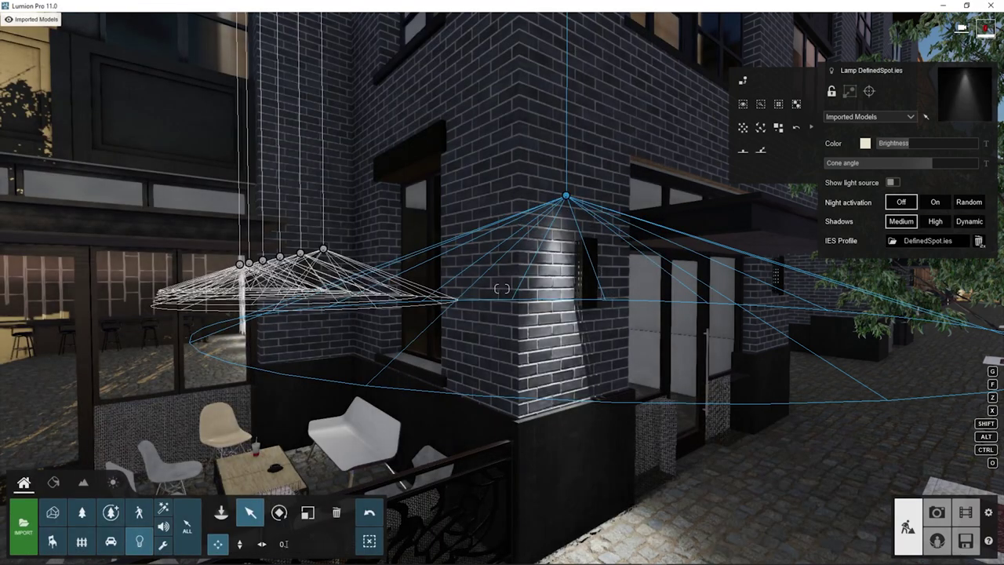
Load the Pear.ies profile onto the brick corner light and replace it with DefinedDiffuse.ies.
left_click(926, 241)
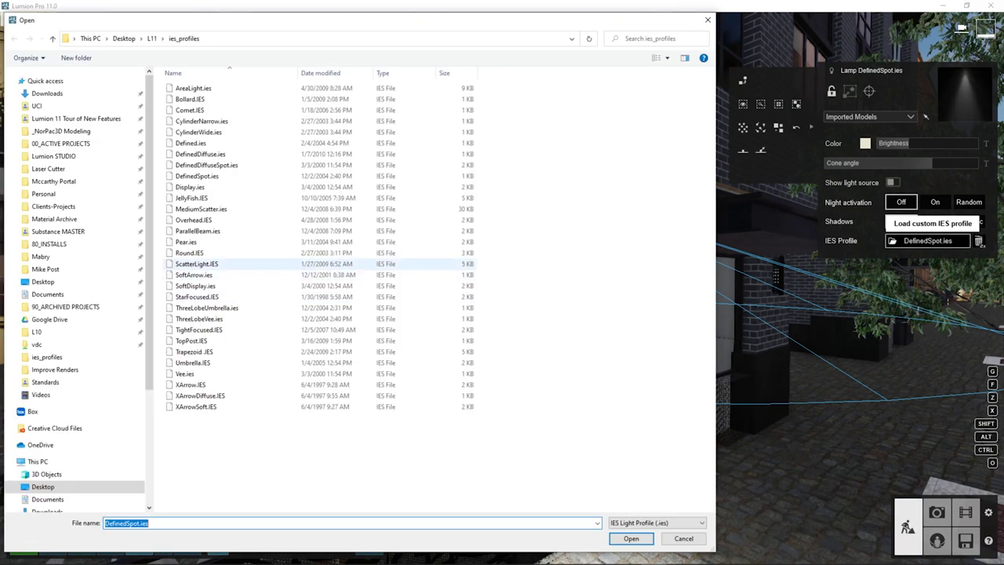
double_click(206, 265)
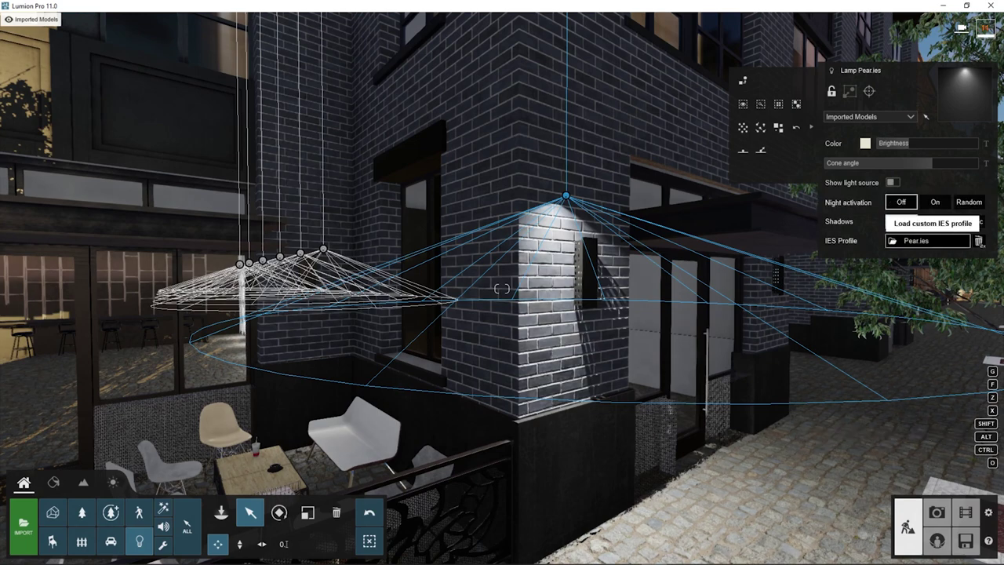
left_click(926, 241)
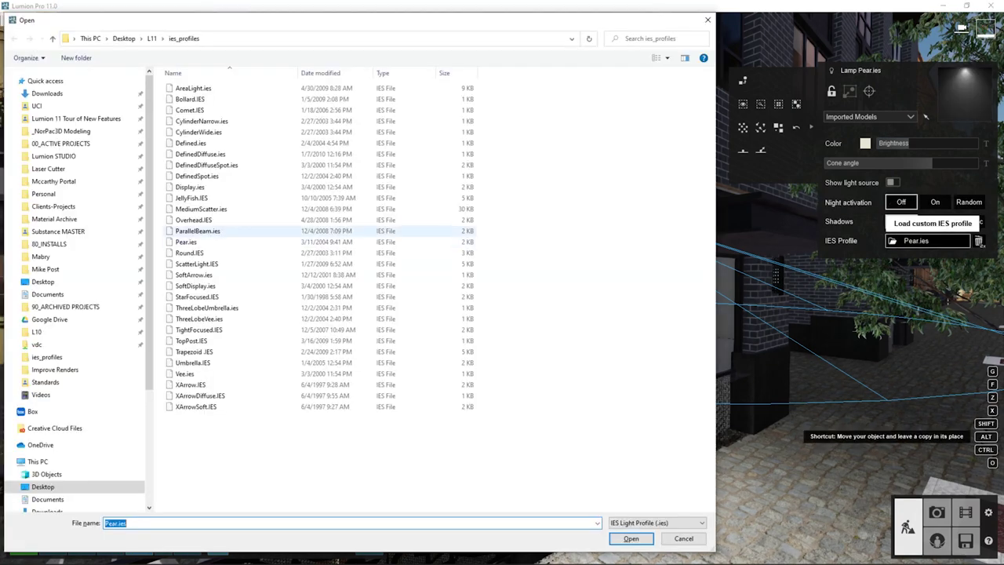
double_click(200, 154)
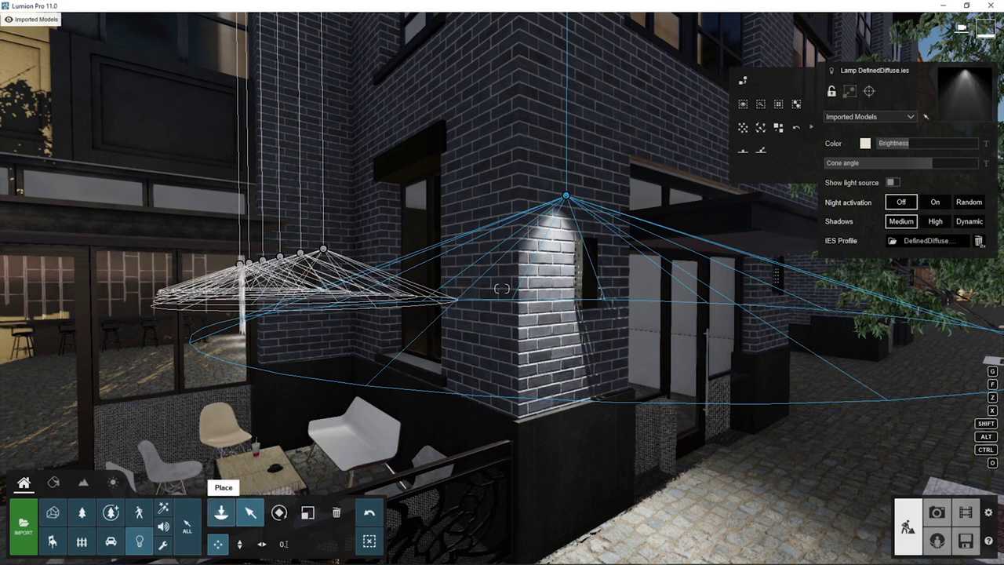
Place a Lamp09 spotlight on the brick corner above the existing light and shift it slightly sideways.
left_click(221, 512)
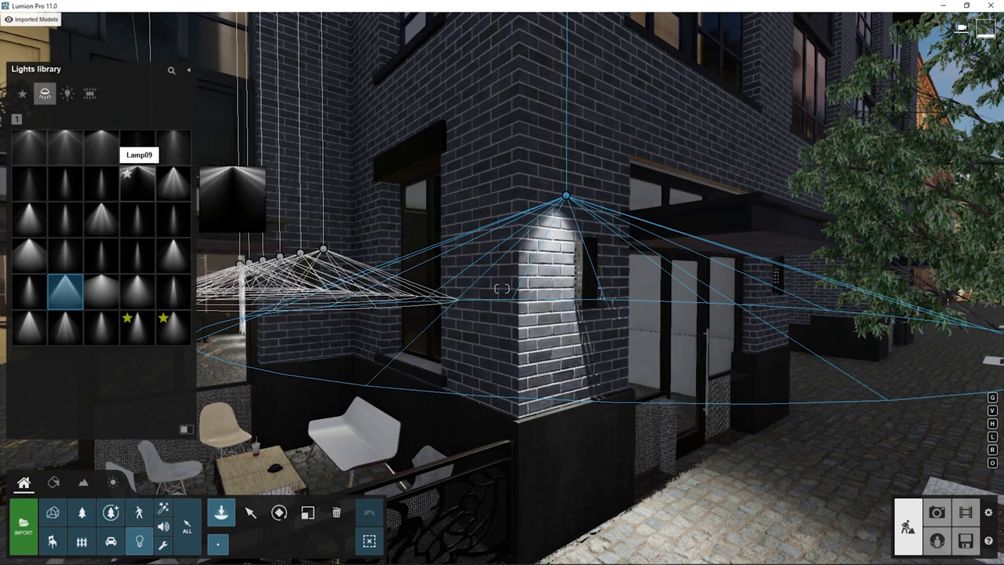
left_click(135, 182)
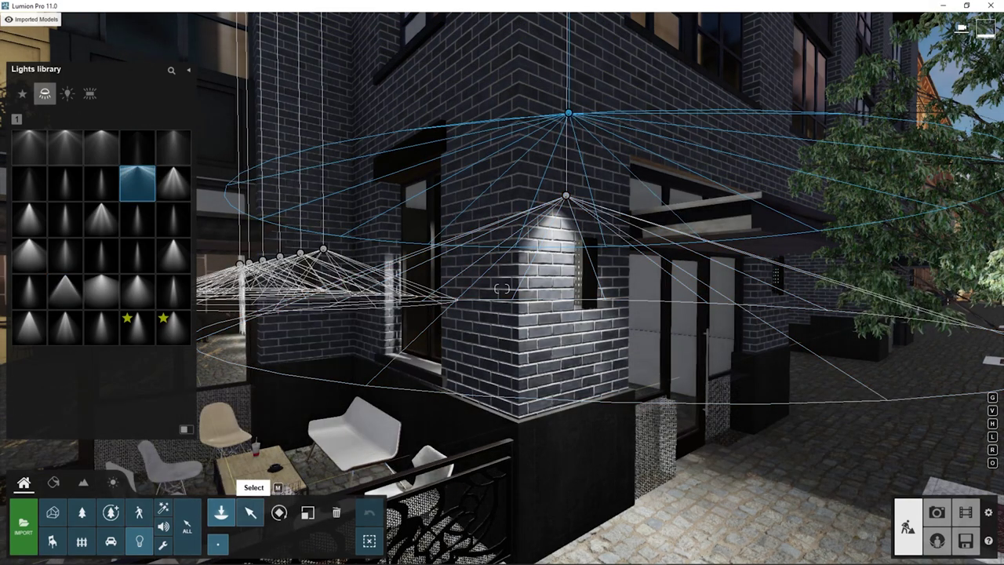
left_click(250, 513)
left_click_drag(569, 113, 586, 110)
left_click(586, 109)
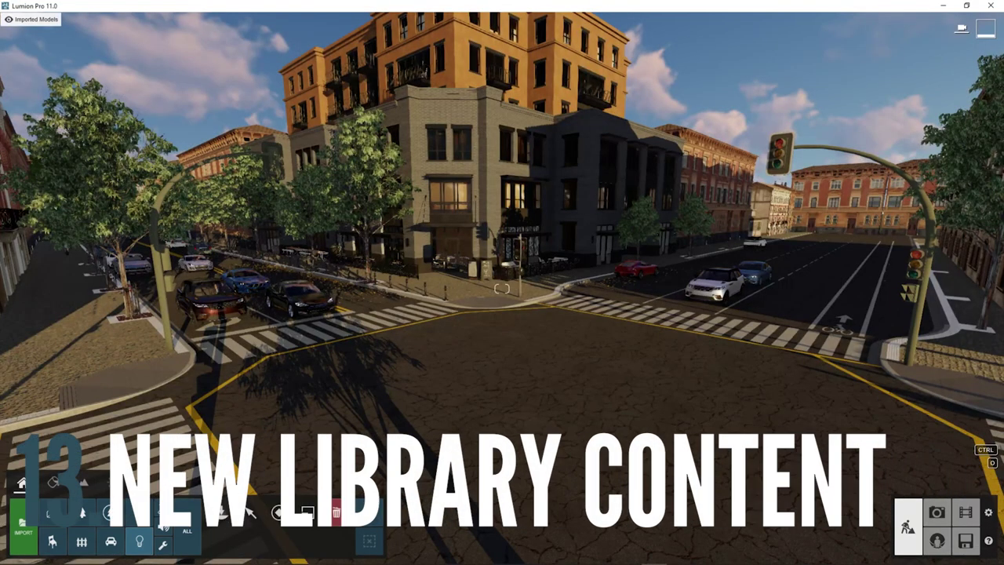
Select every car in the street scene starting from the black one near the crosswalk, and delete them all.
right_click_drag(502, 291, 369, 324)
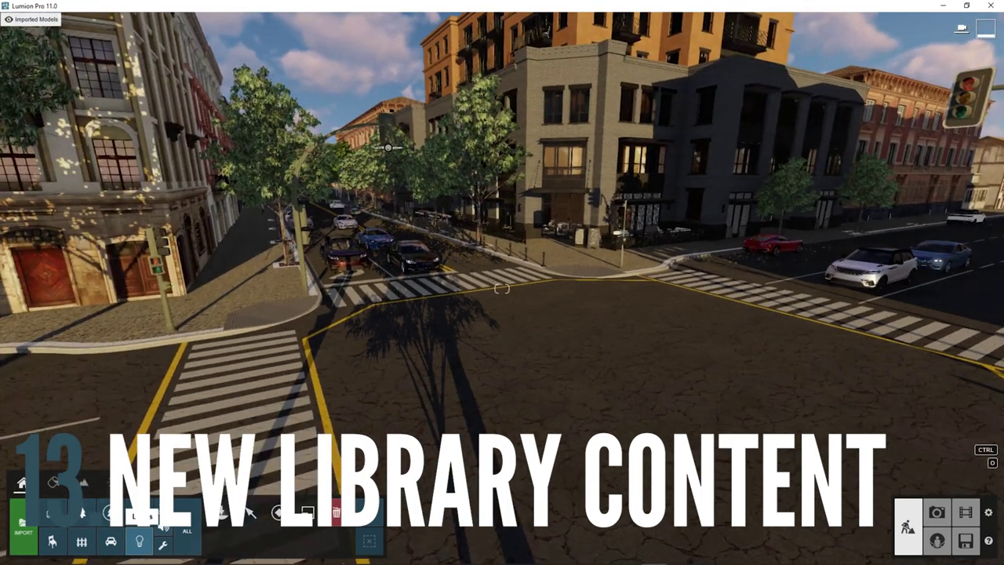
left_click(250, 513)
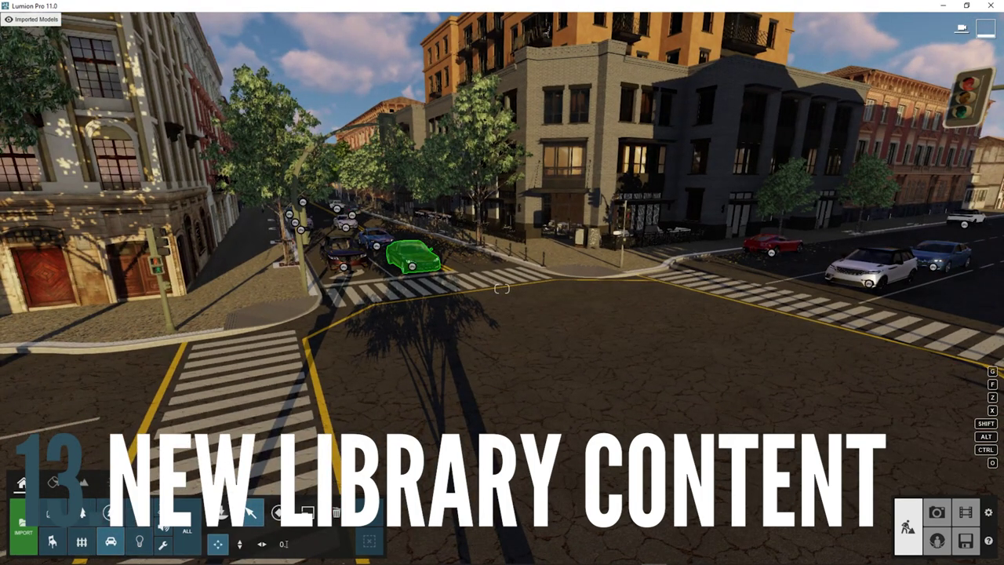
left_click(412, 255)
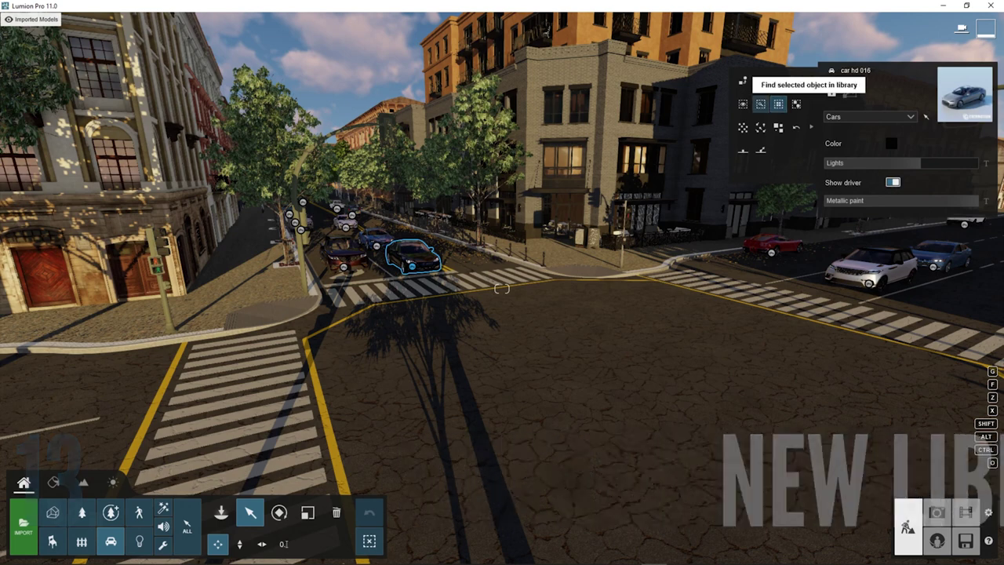
left_click(796, 103)
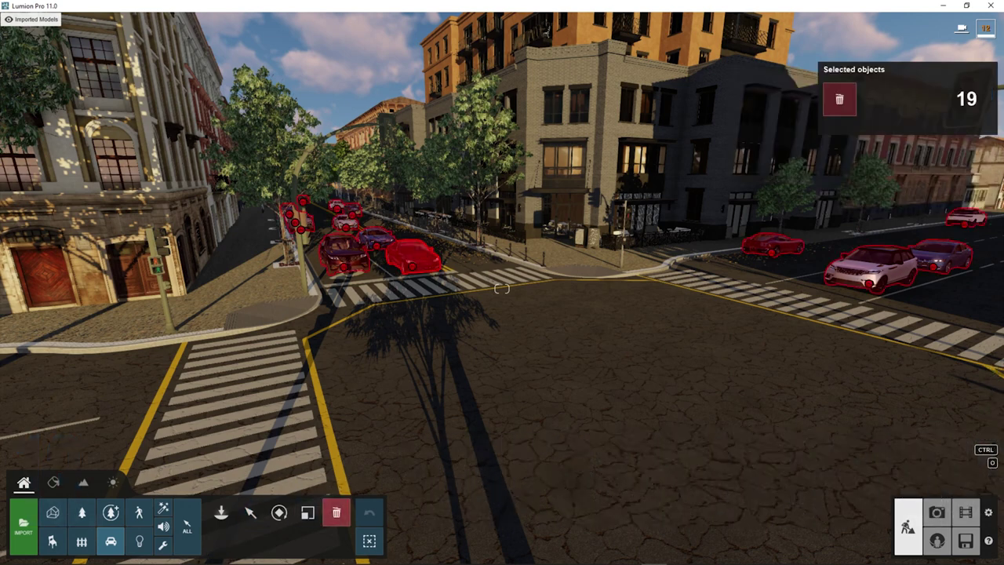
left_click(840, 100)
Search the Transport library for "new" and place Car HD 017 in the intersection by the crosswalk.
key("w")
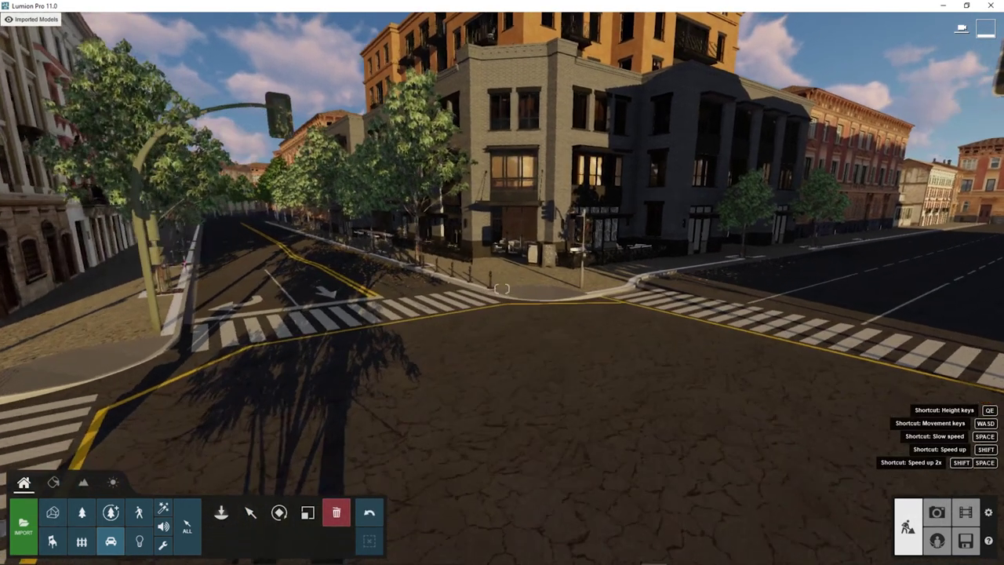
left_click(221, 512)
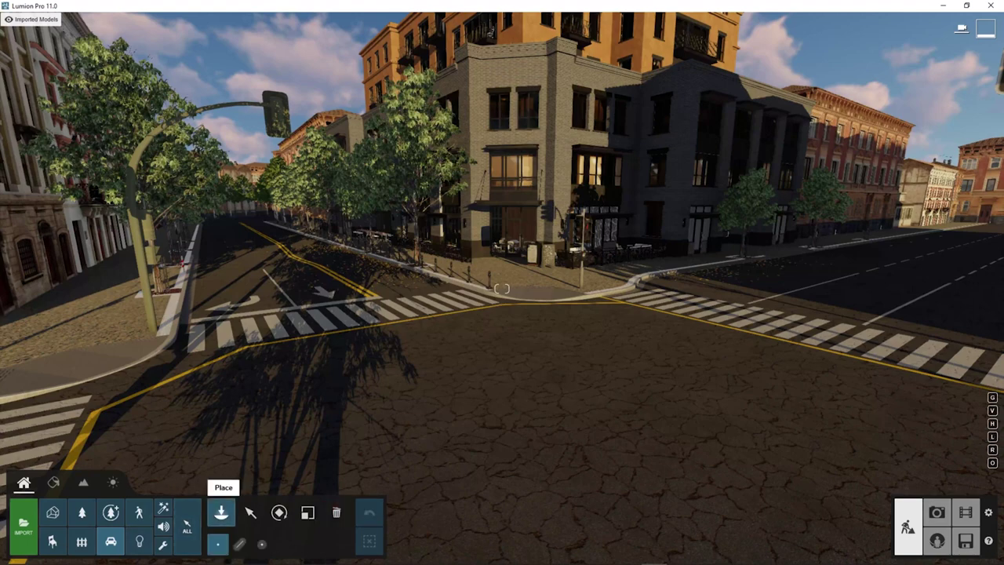
left_click(222, 512)
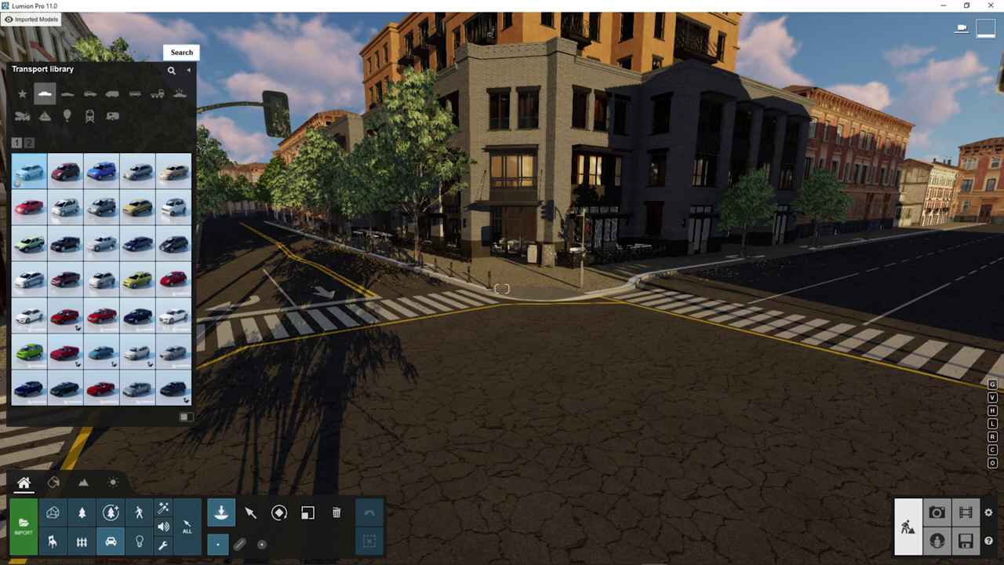
left_click(172, 69)
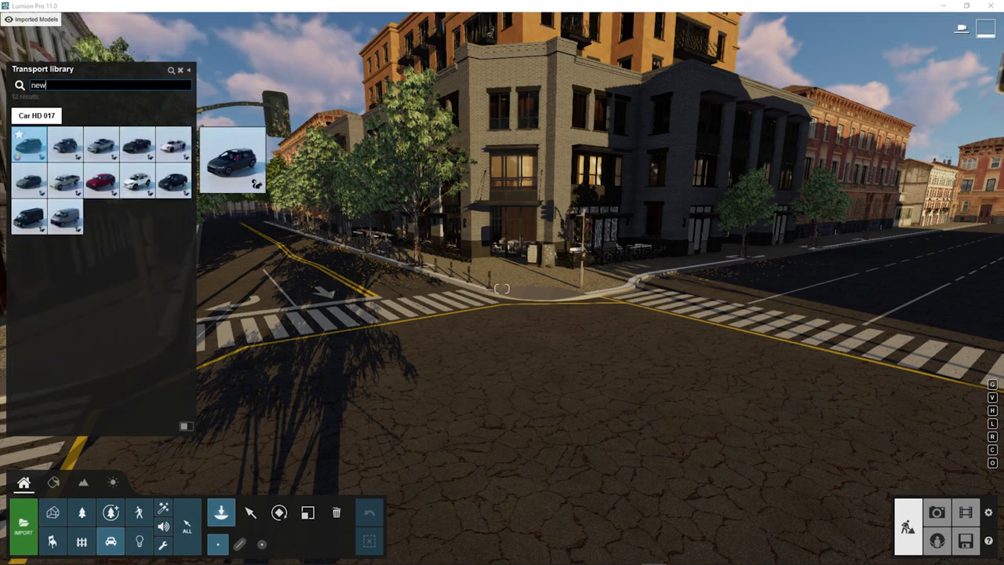
left_click(65, 144)
left_click(439, 337)
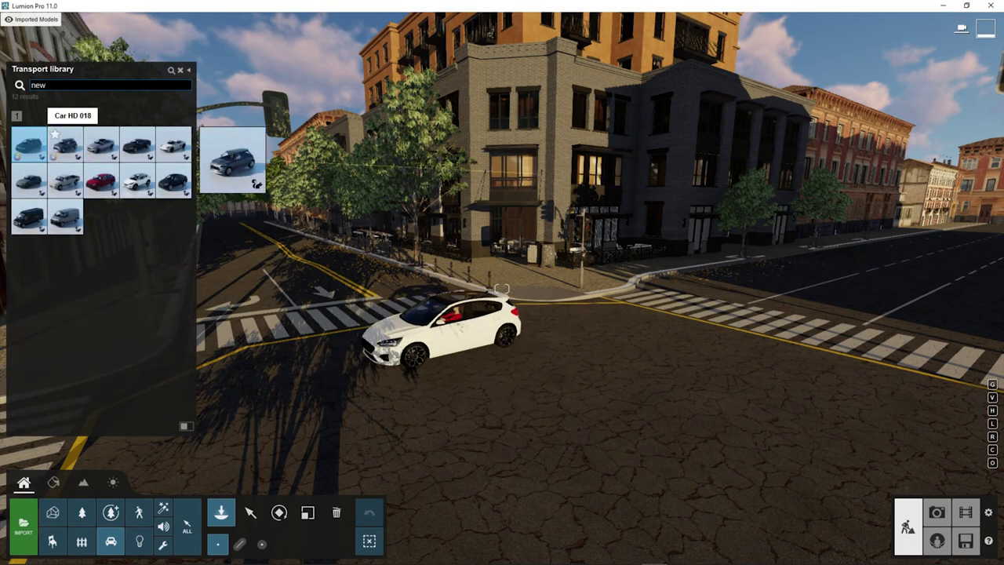
Place Car HD 018 and Car HD 019 in a row beyond the first car along the crosswalk.
left_click(65, 144)
left_click(596, 319)
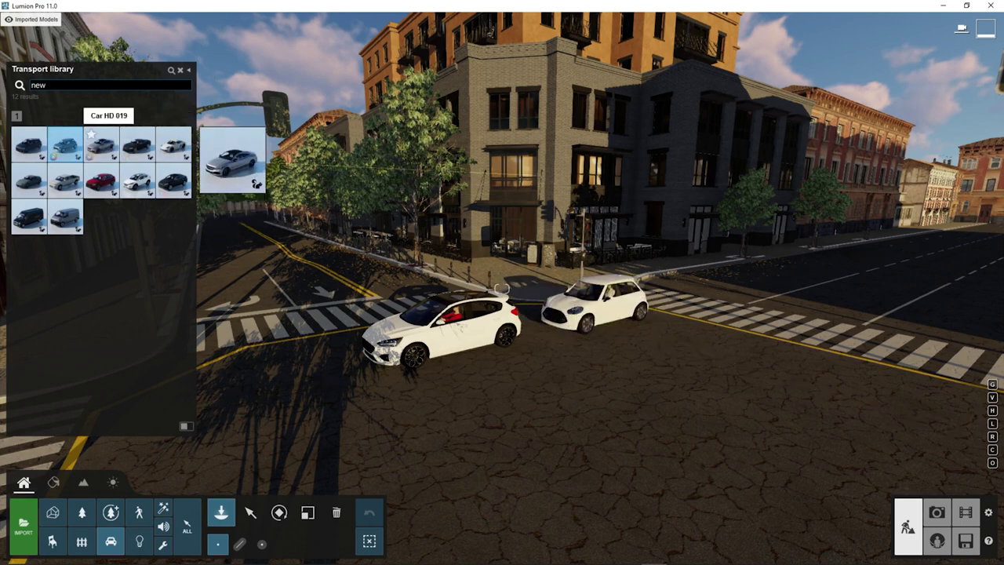
left_click(101, 144)
left_click(710, 302)
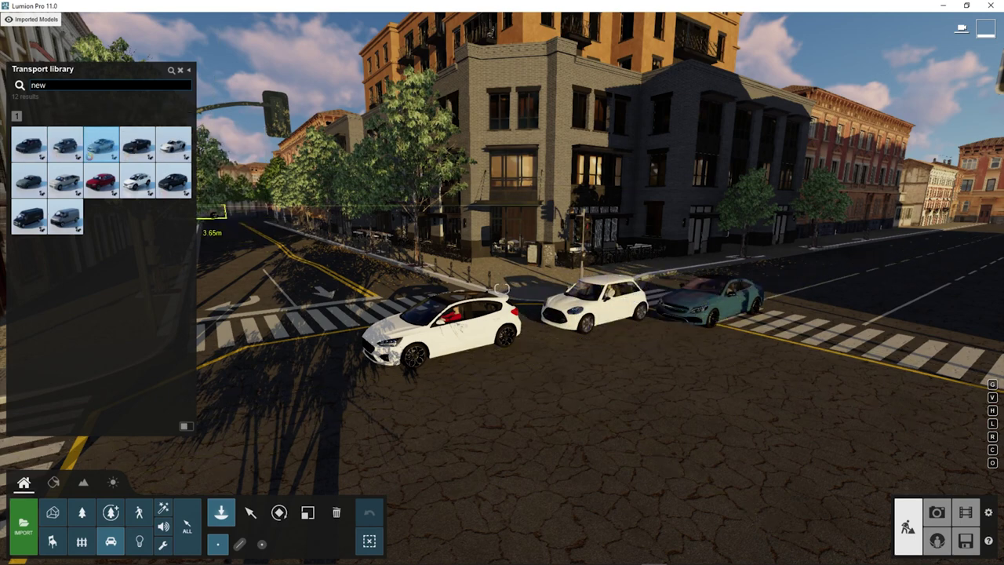
Place the fourth and fifth search results, two sports cars, as a second row in front of the first cars.
left_click(133, 145)
left_click(628, 345)
left_click(172, 145)
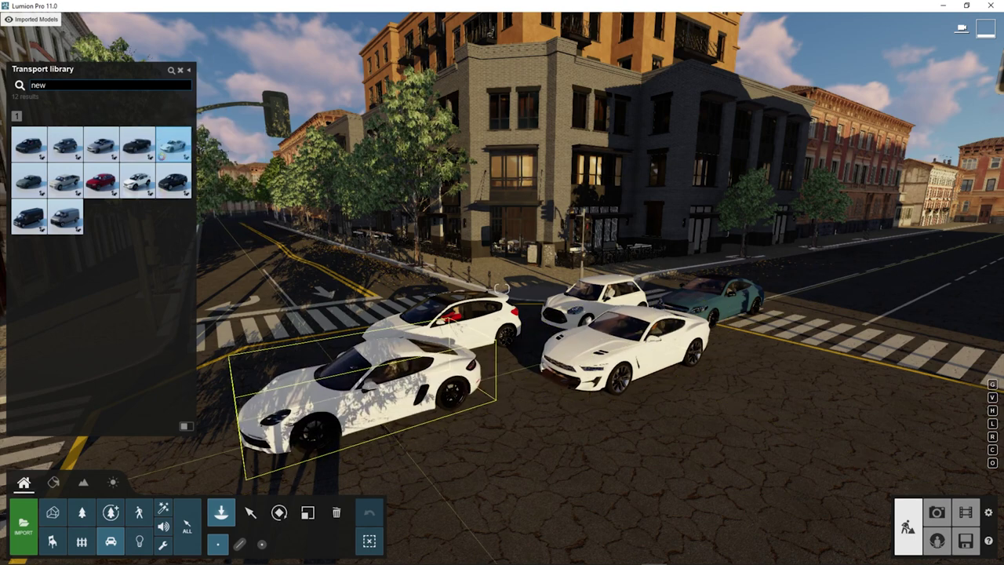
left_click(396, 414)
Place the sixth, seventh and eighth search results, a sports car, a pickup truck and an SUV, around the existing cars in the intersection.
key("s")
right_click_drag(471, 333, 463, 357)
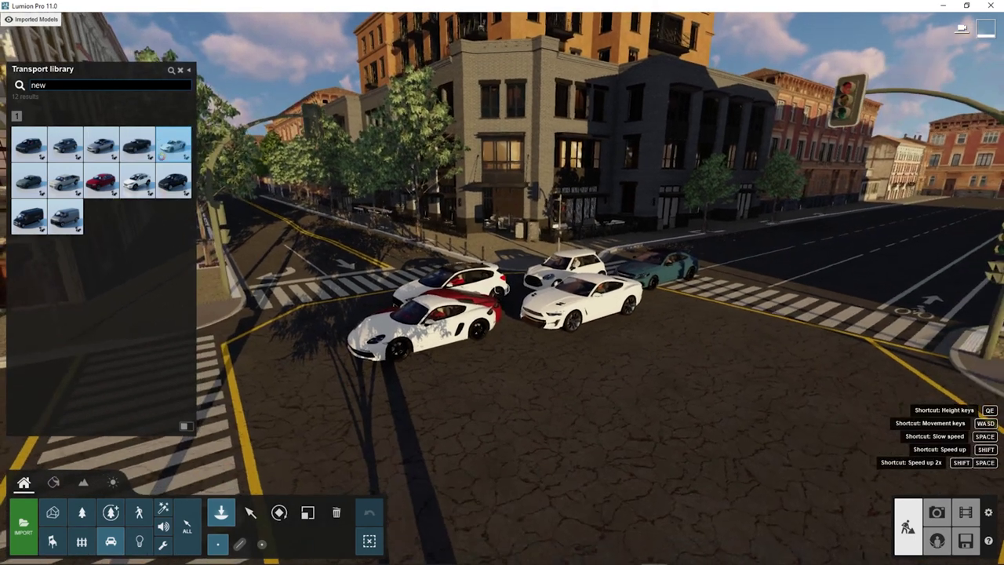
left_click(29, 179)
left_click(396, 389)
left_click(58, 174)
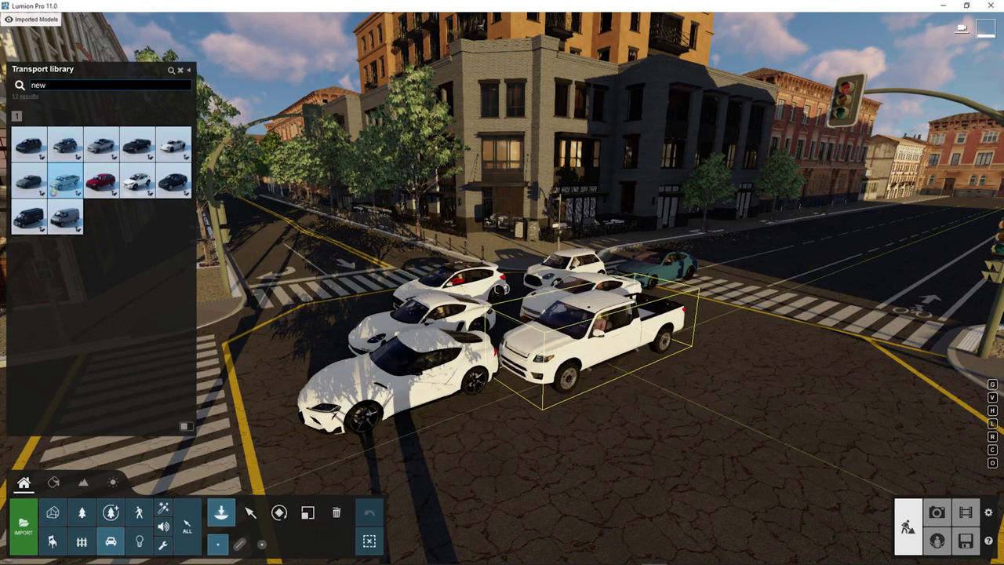
left_click(597, 345)
left_click(90, 172)
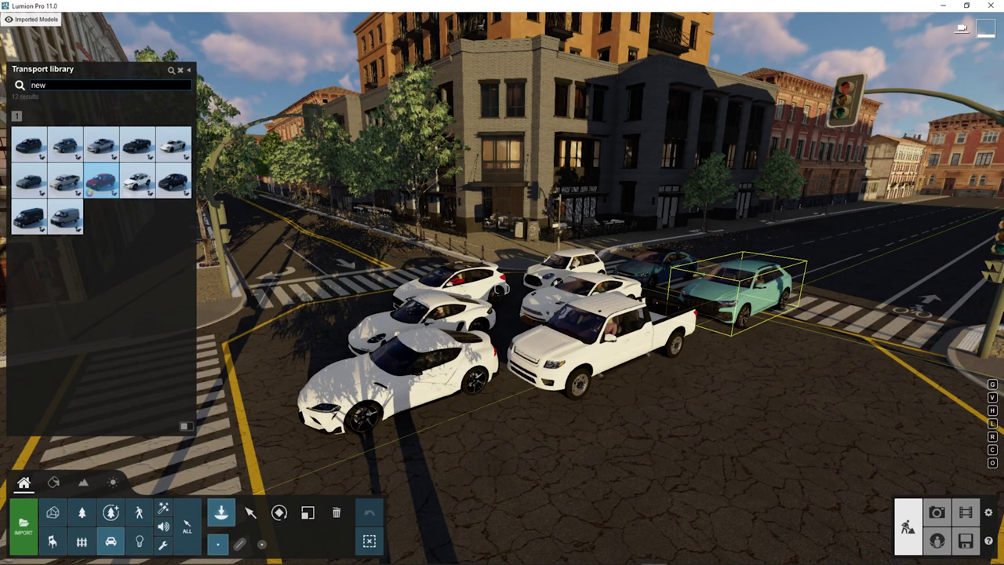
left_click(733, 298)
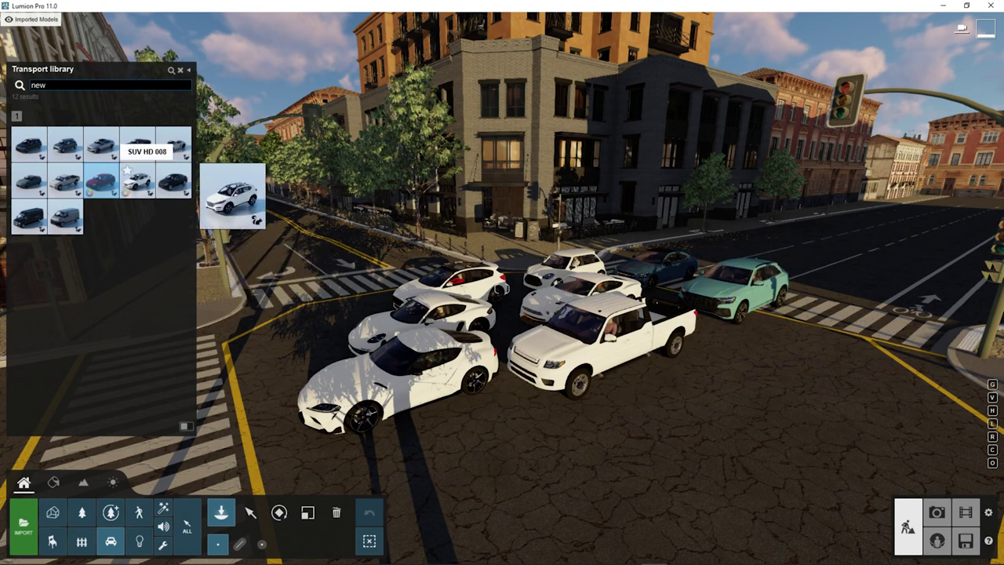
Place SUV HD 008 and the tenth search result, another SUV, side by side in front of the parked rows.
left_click(137, 180)
left_click(408, 474)
left_click(667, 455)
key("s")
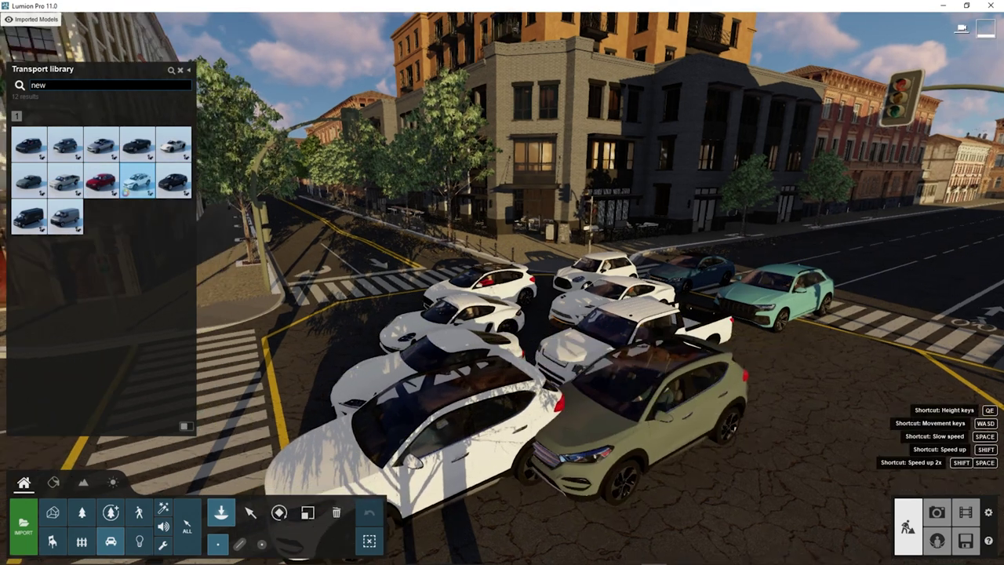
right_click_drag(667, 455, 596, 452)
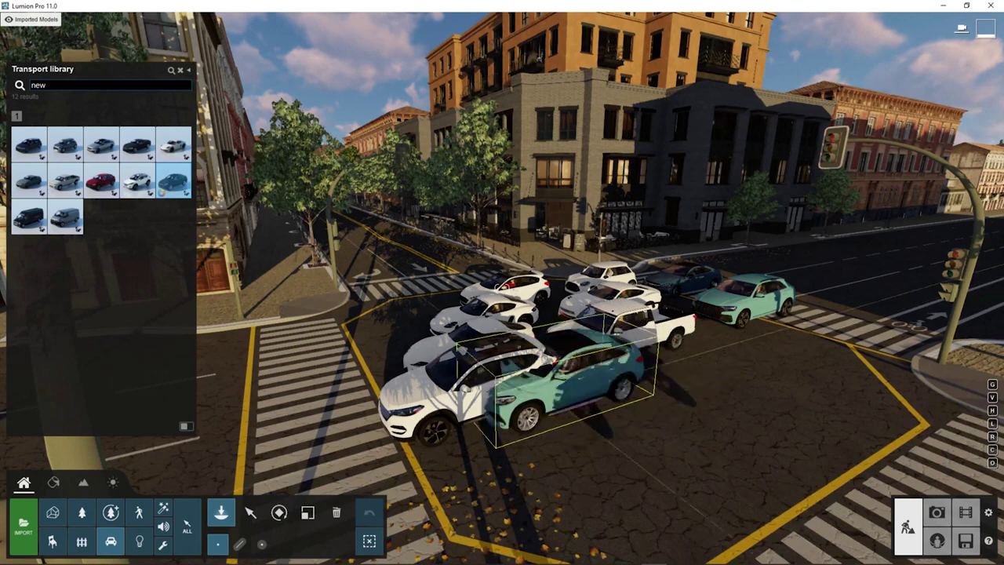
left_click(667, 385)
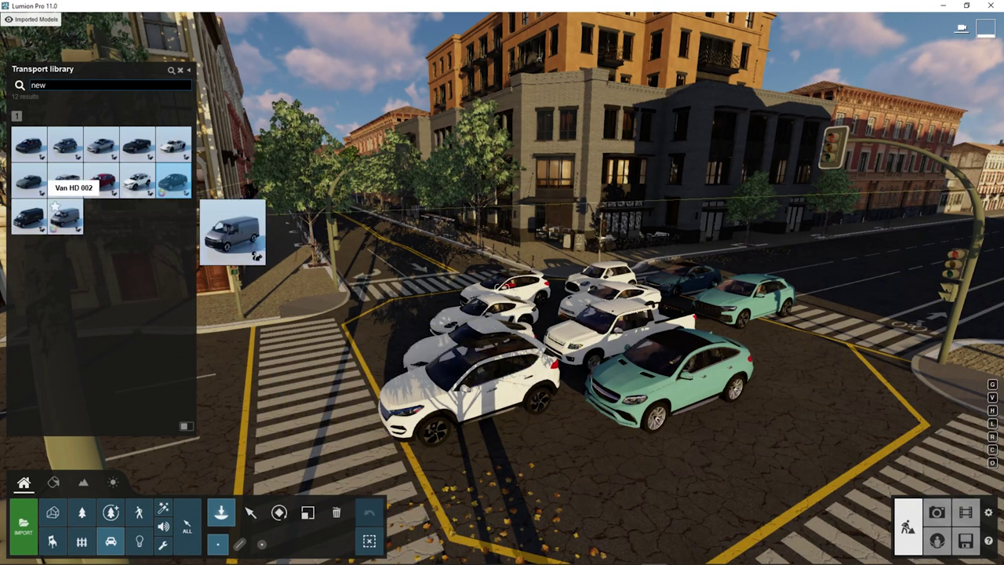
Place the two vans from the search results, one beside the front SUV and Van HD 002 at the front of the group.
left_click(28, 213)
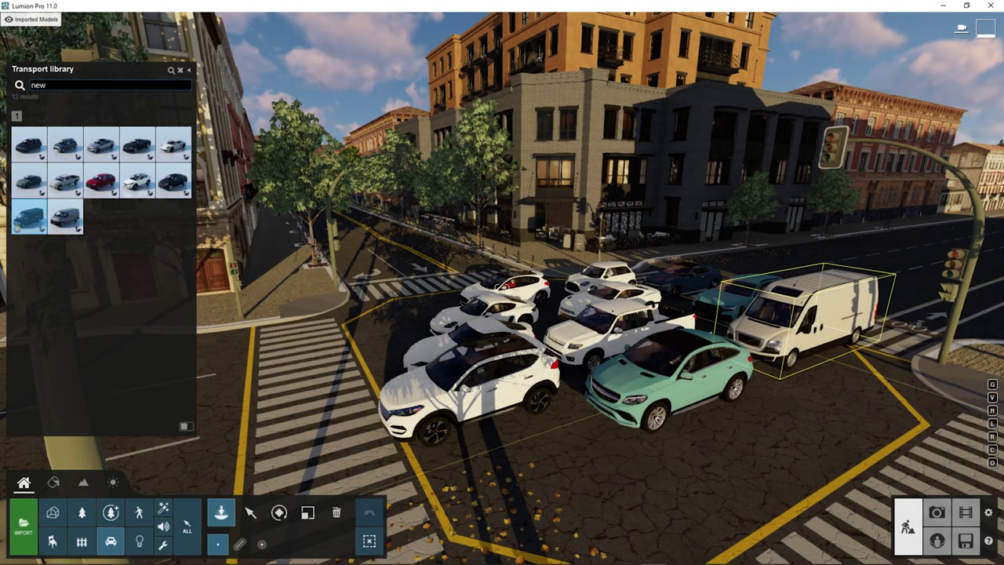
left_click(808, 342)
left_click(64, 215)
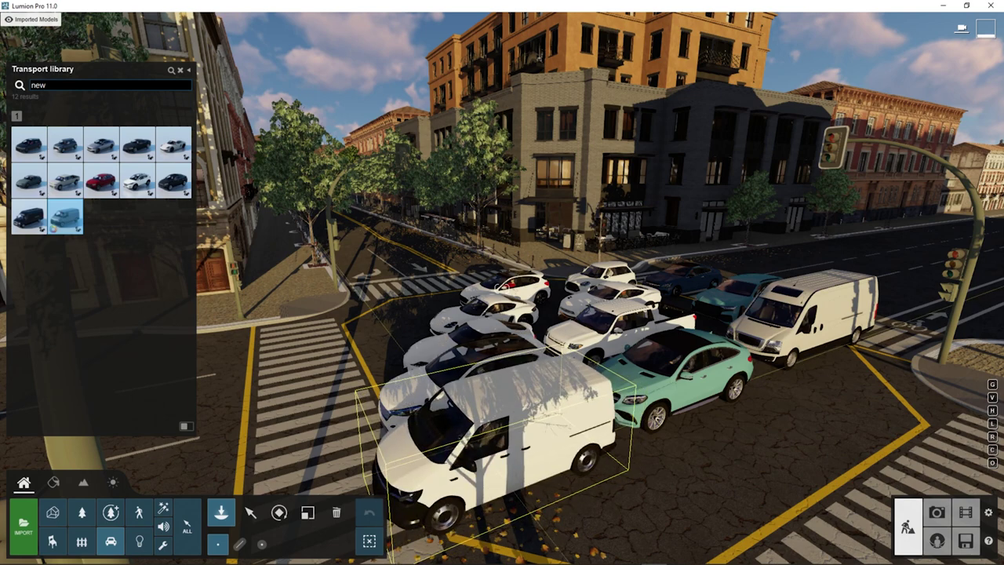
left_click(499, 473)
Select all twelve new vehicles in the intersection and set their Metallic paint to the maximum.
left_click(251, 512)
left_click_drag(822, 493, 449, 267, "ctrl")
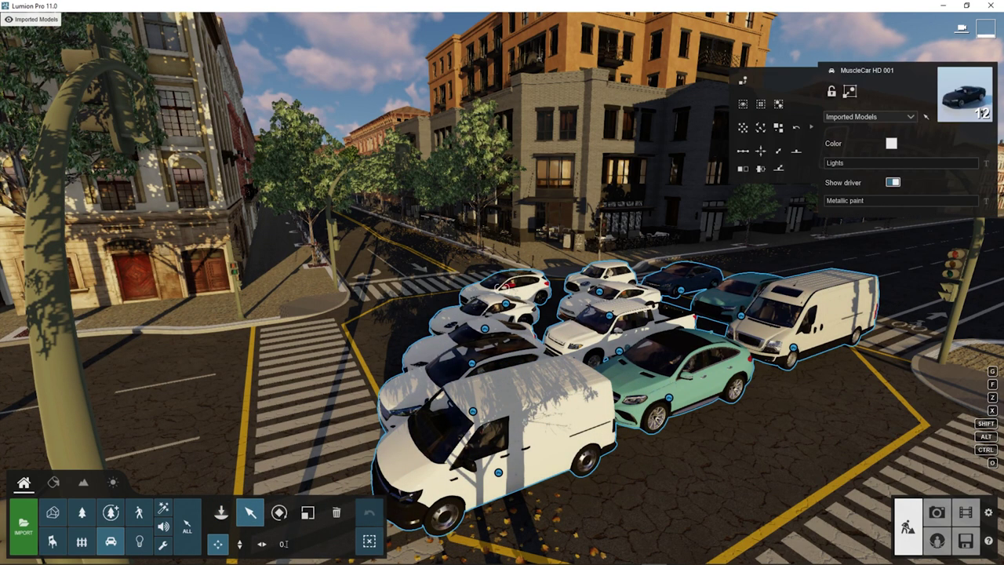
mouse_move(826, 201)
left_mouse_down()
mouse_move(978, 201)
mouse_move(826, 201)
left_mouse_up()
left_click_drag(826, 201, 978, 201)
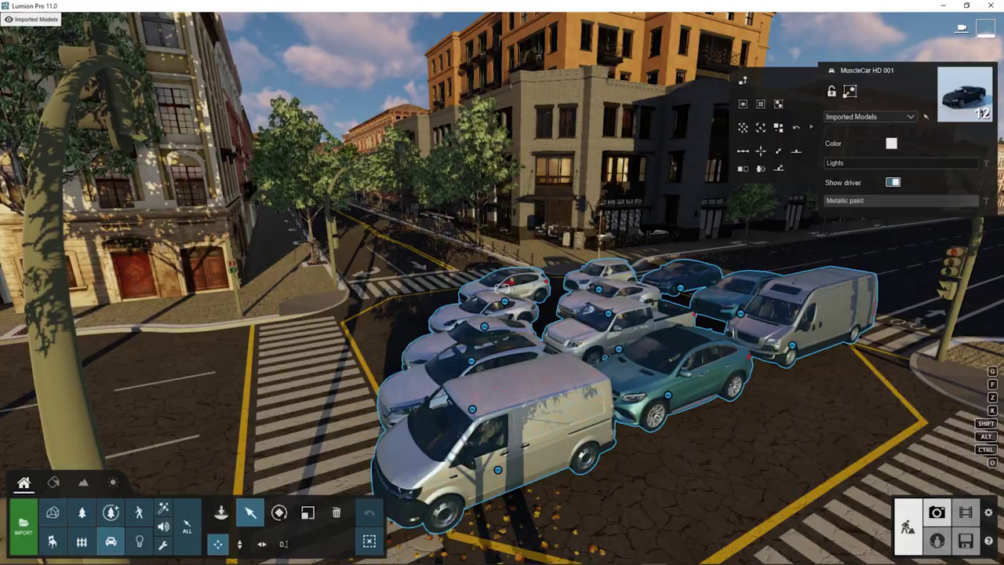
Examine the metallic cars in Photo mode and restore the camera of 3 - Ext Detail.
left_click(937, 512)
right_click_drag(533, 235, 643, 235)
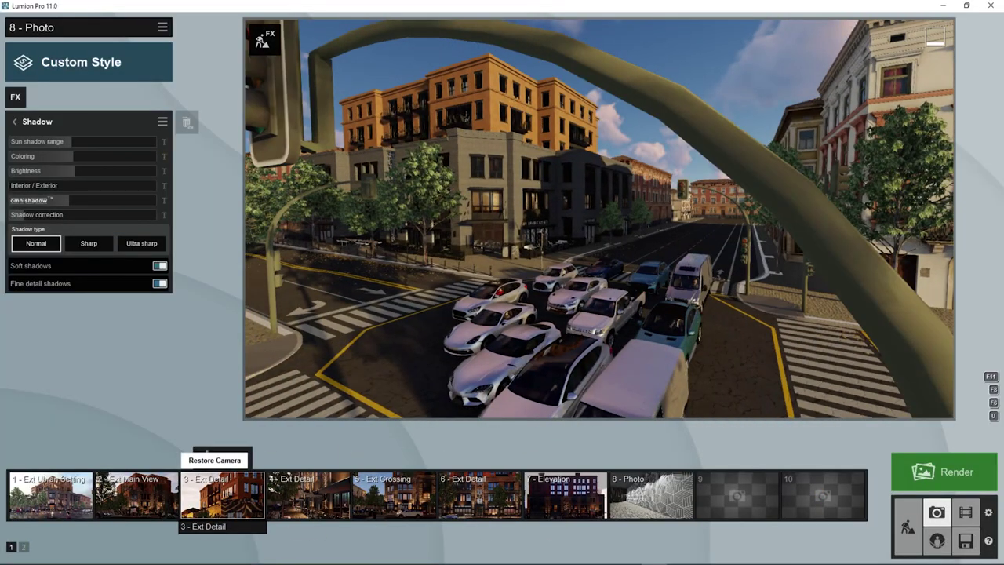
left_click(209, 458)
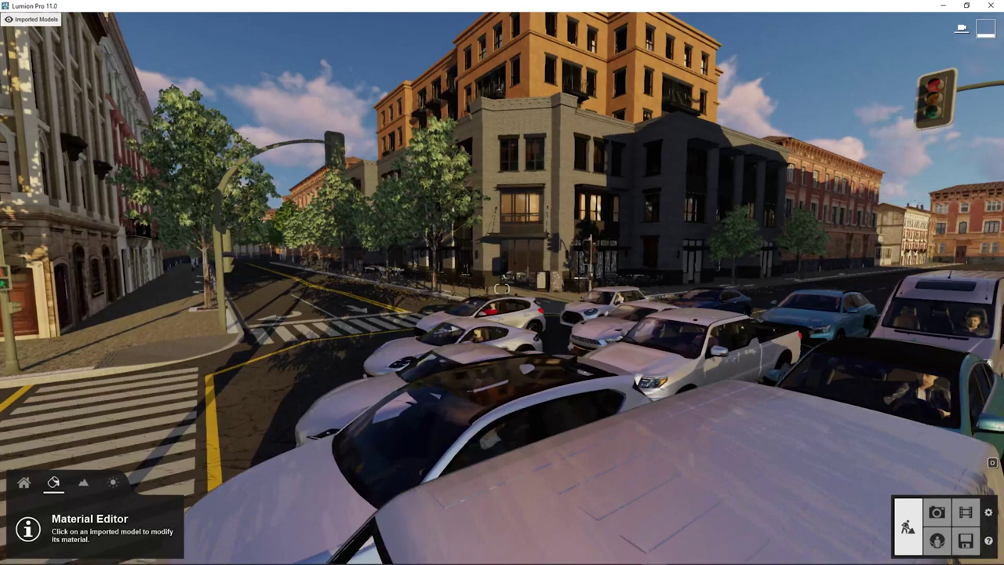
Raise the sun height in the weather settings to light the street corner with daylight.
key("w")
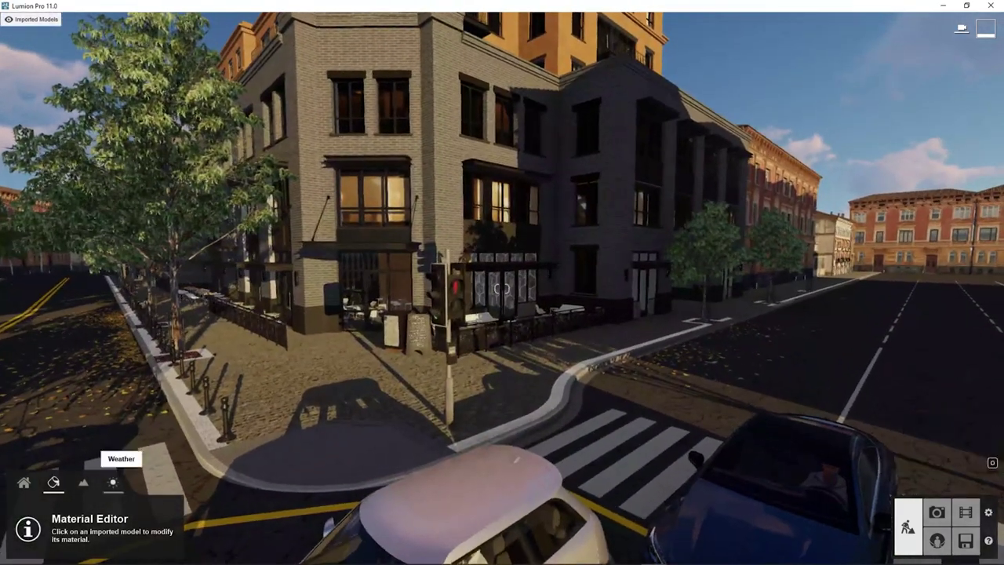
left_click(113, 482)
left_click_drag(185, 523, 180, 514)
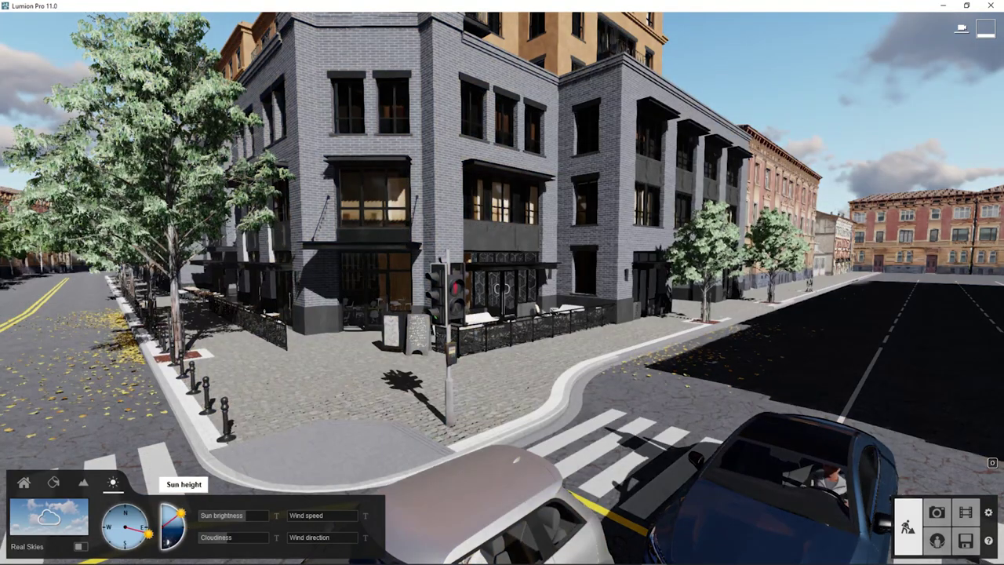
Search the People and Animals library for "new" and place the first result, a cyclist, on the pavement by the café fence.
key("w")
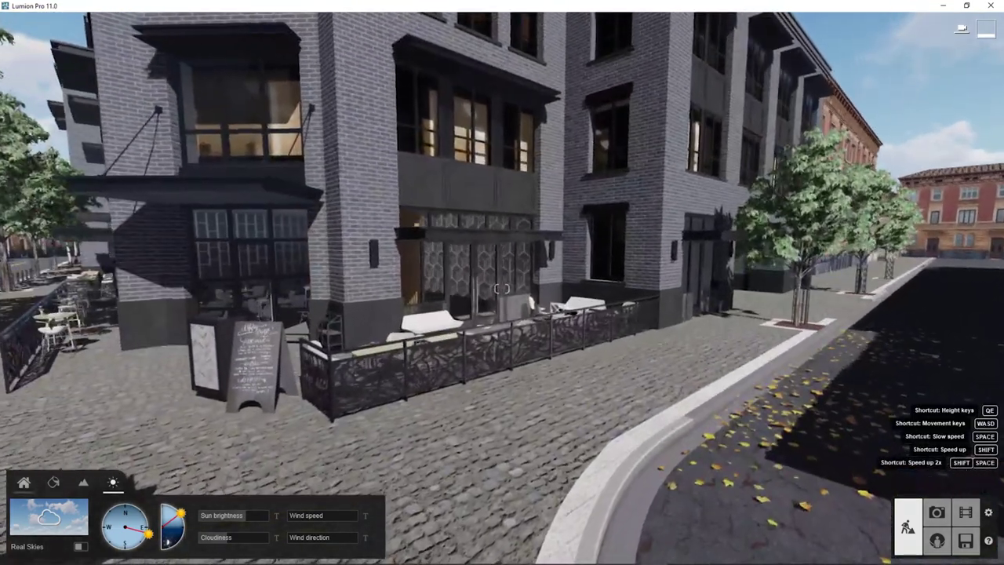
left_click(24, 482)
left_click(23, 482)
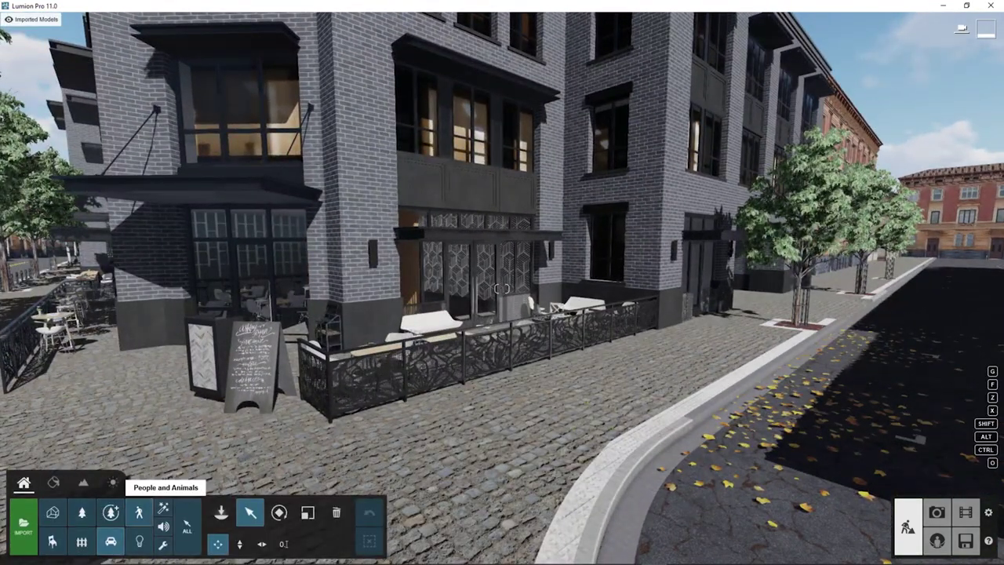
left_click(222, 513)
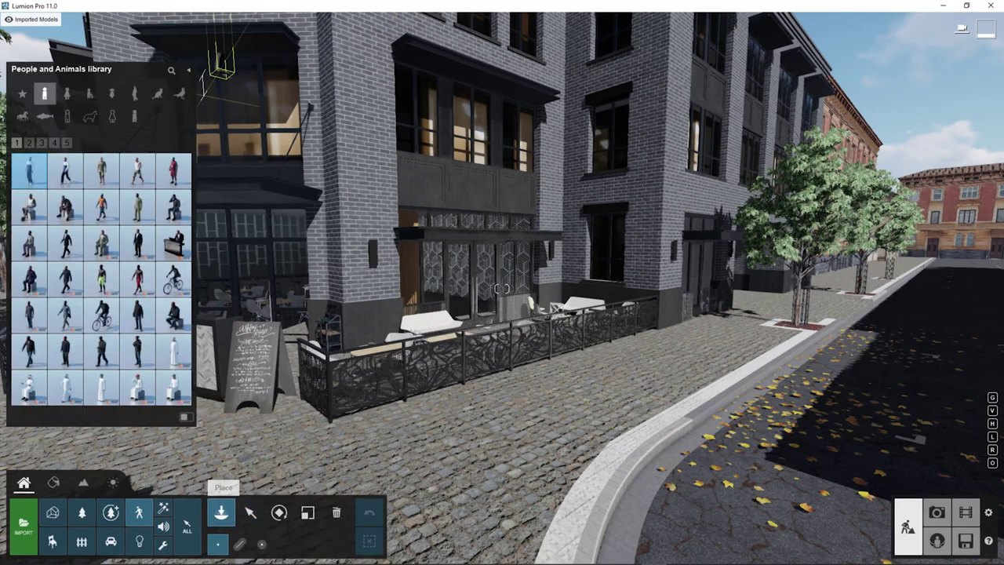
left_click(171, 70)
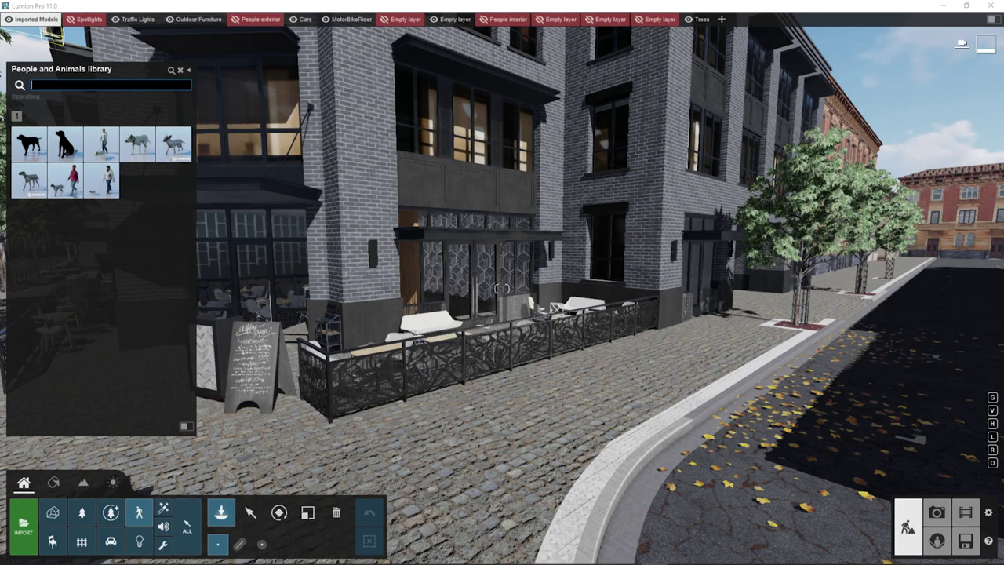
type("new")
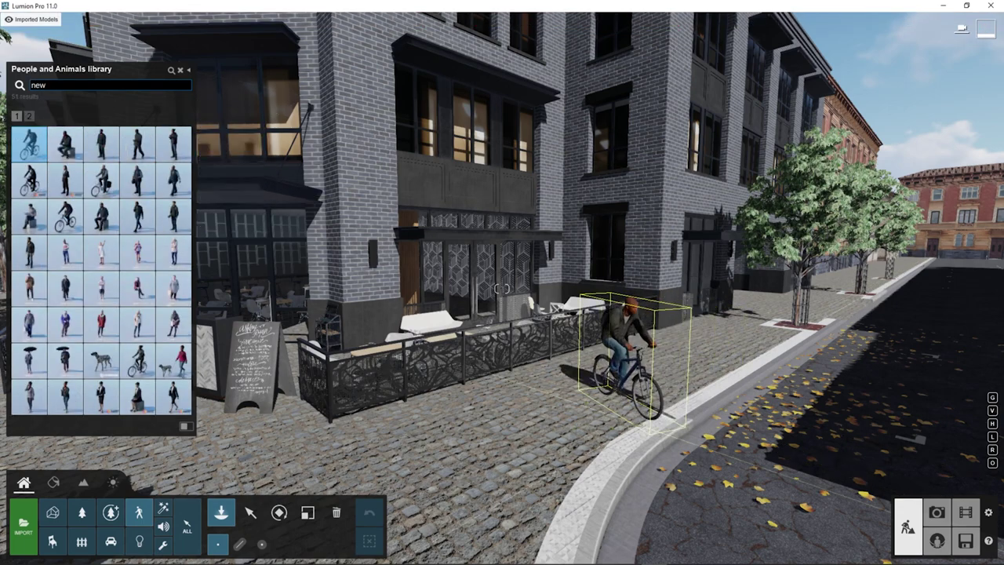
left_click(664, 379)
Place the second result, a sitting man, on the white café bench and the third result, a standing man, outside the fence.
left_click(65, 144)
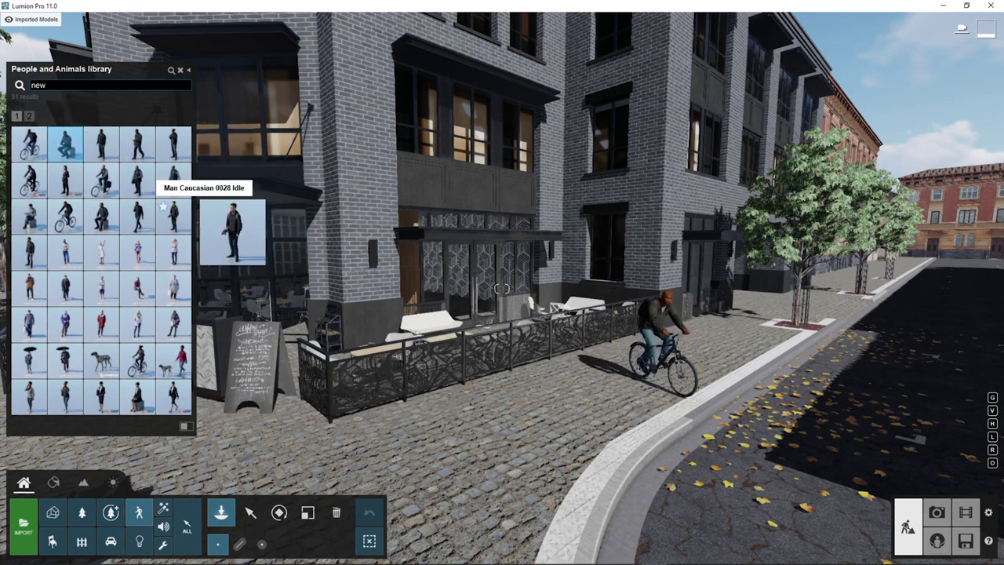
left_click(428, 322)
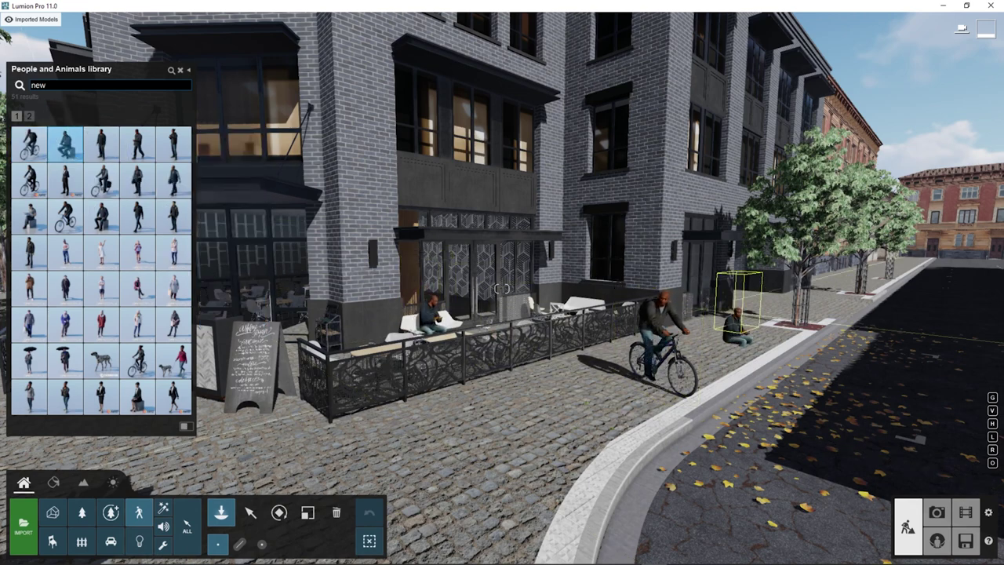
left_click(101, 143)
left_click(518, 402)
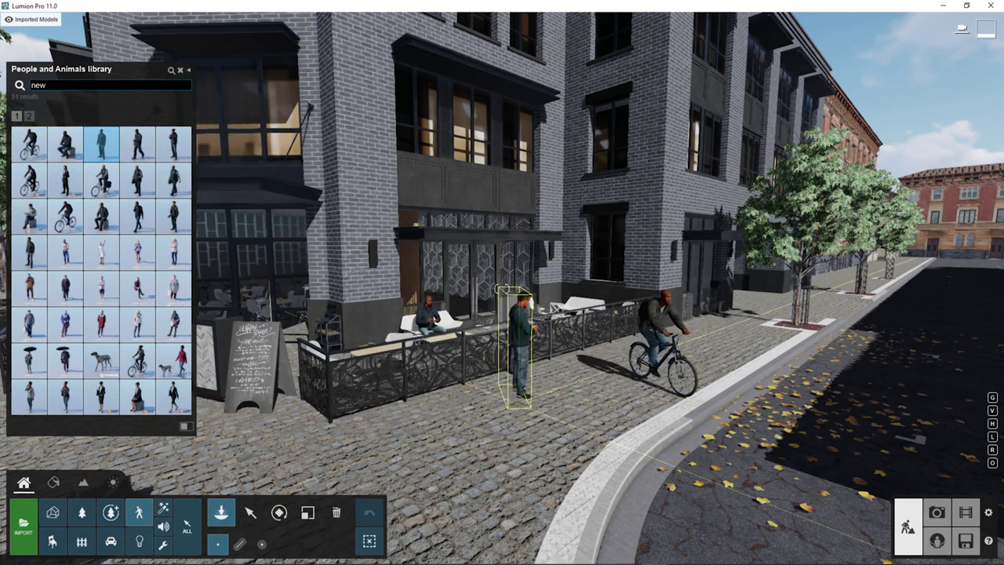
Place the ninth result, a man carrying a bag, between the standing man and the cyclist, and rotate him.
left_click(137, 178)
left_click(428, 436)
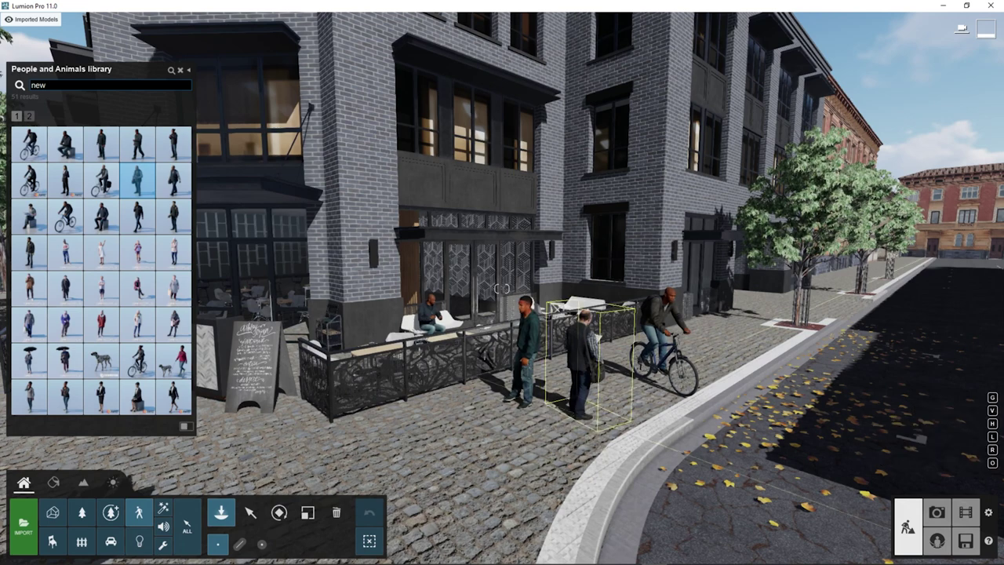
right_click_drag(592, 412, 576, 422)
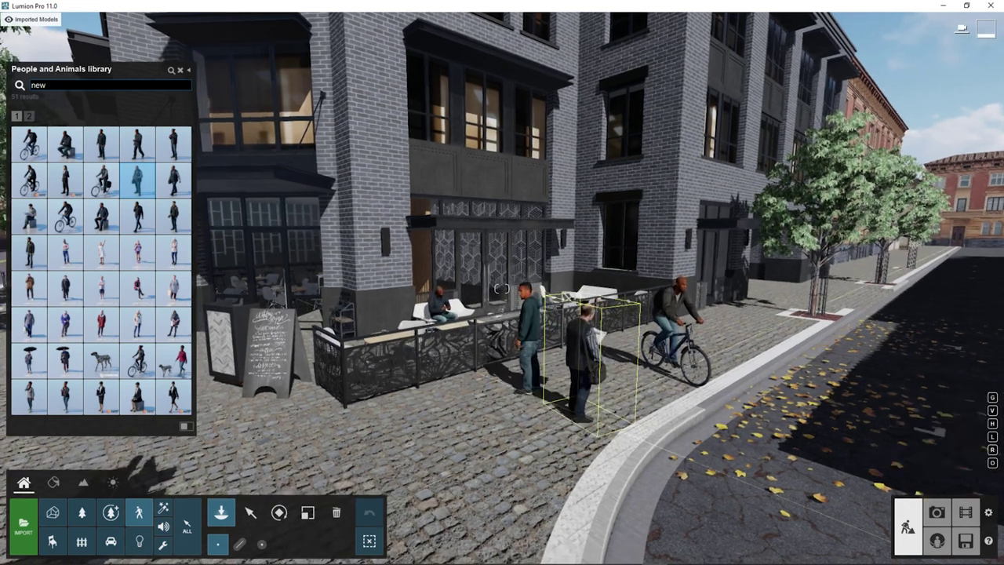
key("r")
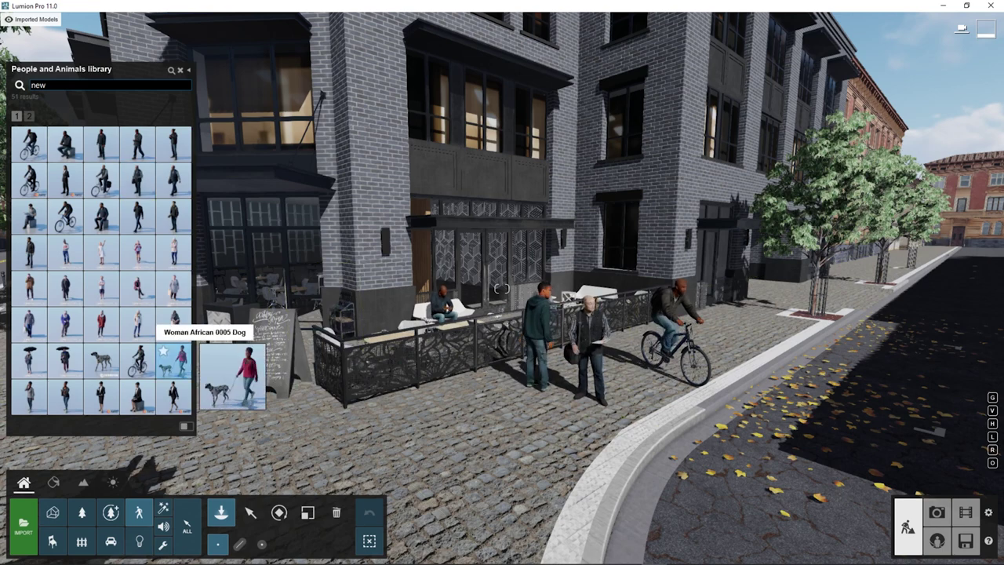
Place Woman African 0005 Dog beside the café fence and 10557 w Bao on the foreground pavement.
left_click(173, 360)
left_click(403, 424)
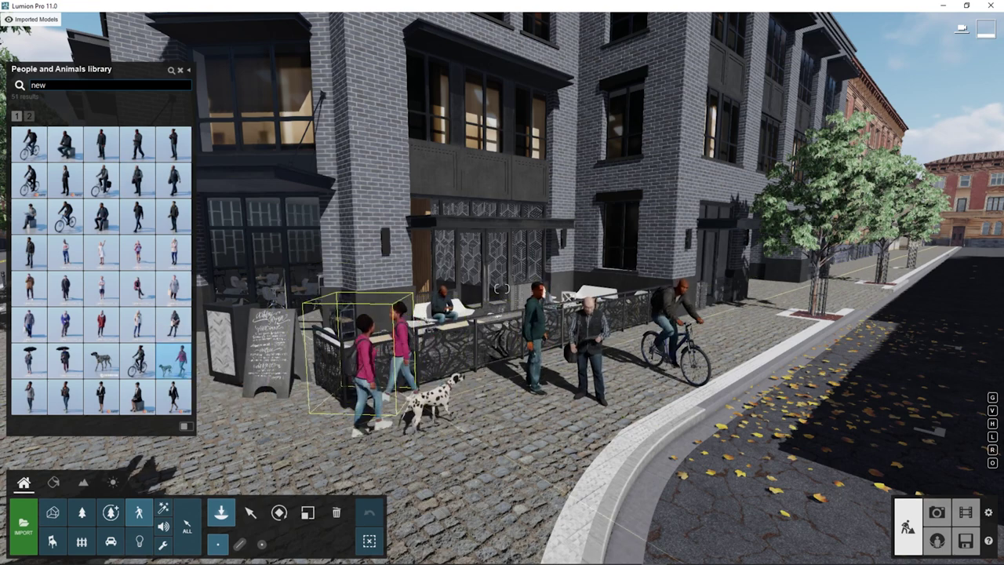
mouse_move(139, 398)
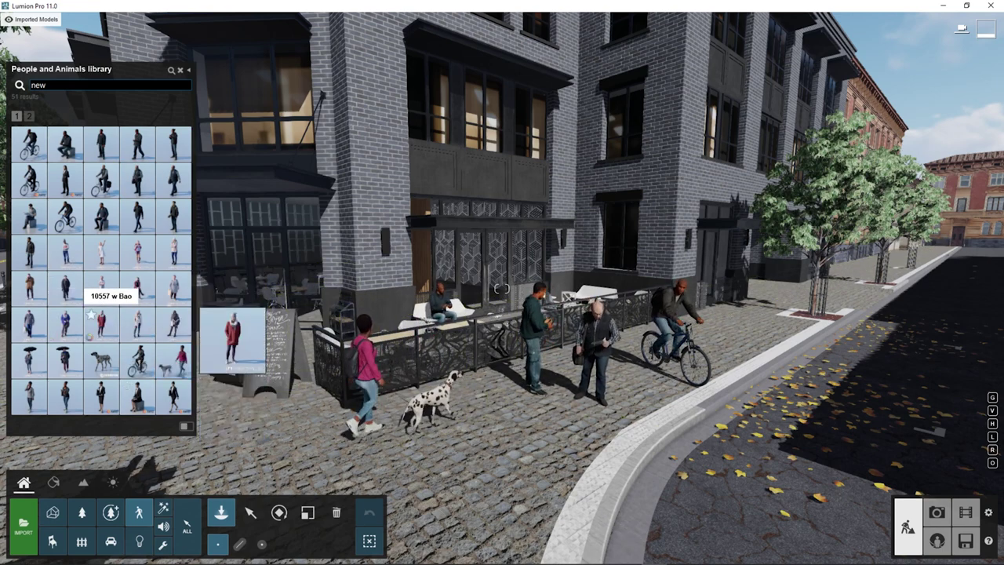
left_click(91, 333)
left_click(454, 537)
Browse the People - 3D - Static category and place 10532 w Beatrice on the cobbles near the woman in the red coat.
right_click_drag(494, 471, 423, 463)
key("w")
key("s")
key("w")
key("s")
right_click_drag(502, 288, 635, 282)
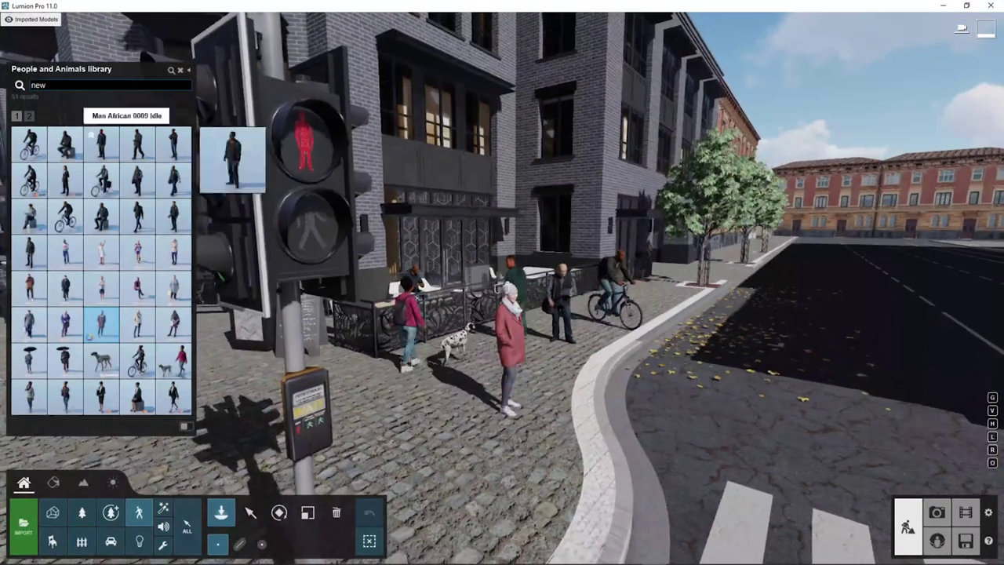
left_click(180, 70)
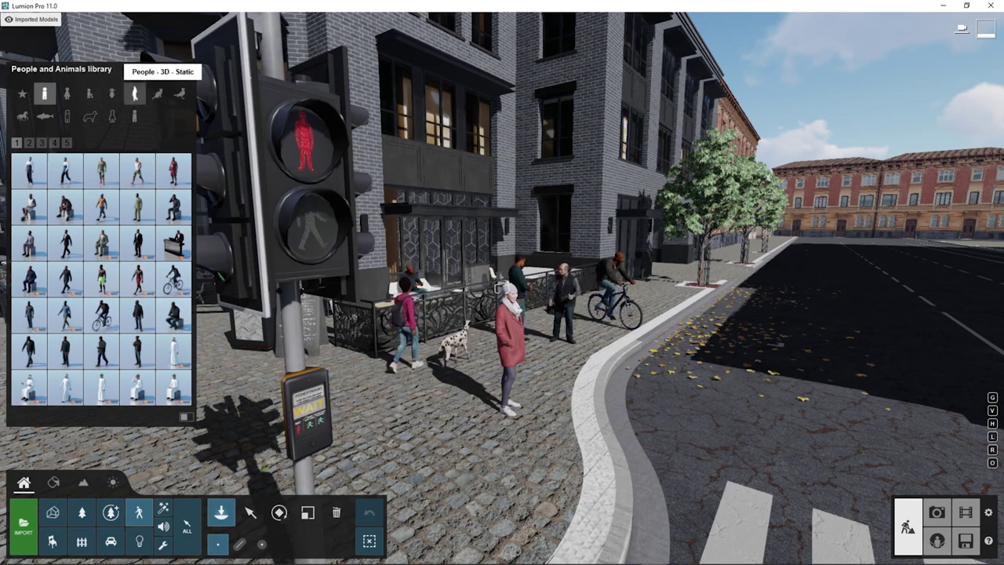
left_click(134, 94)
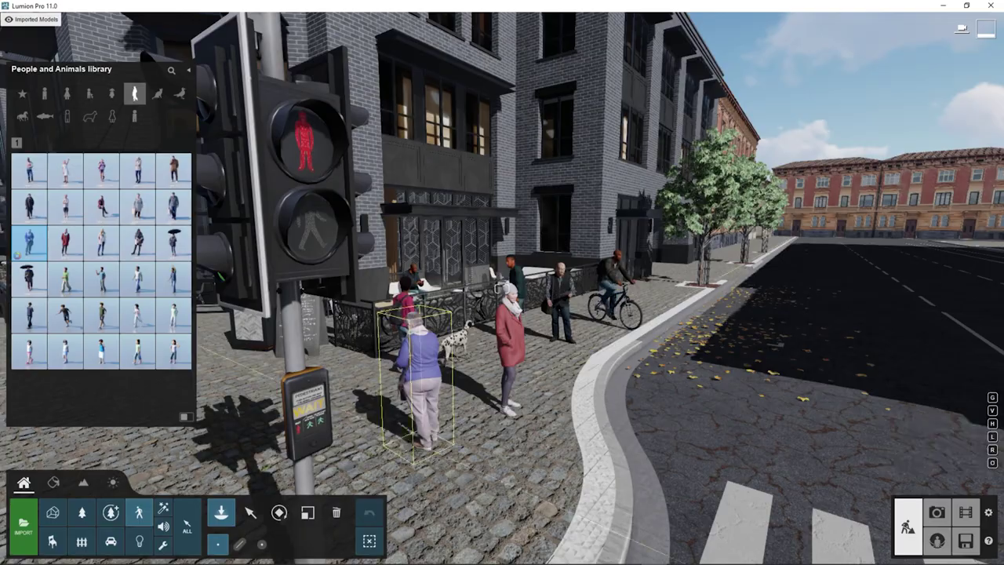
left_click(417, 447)
Examine the two static 3D women up close, comparing them with the animated people behind.
right_click_drag(417, 448, 322, 439)
key("w")
key("s")
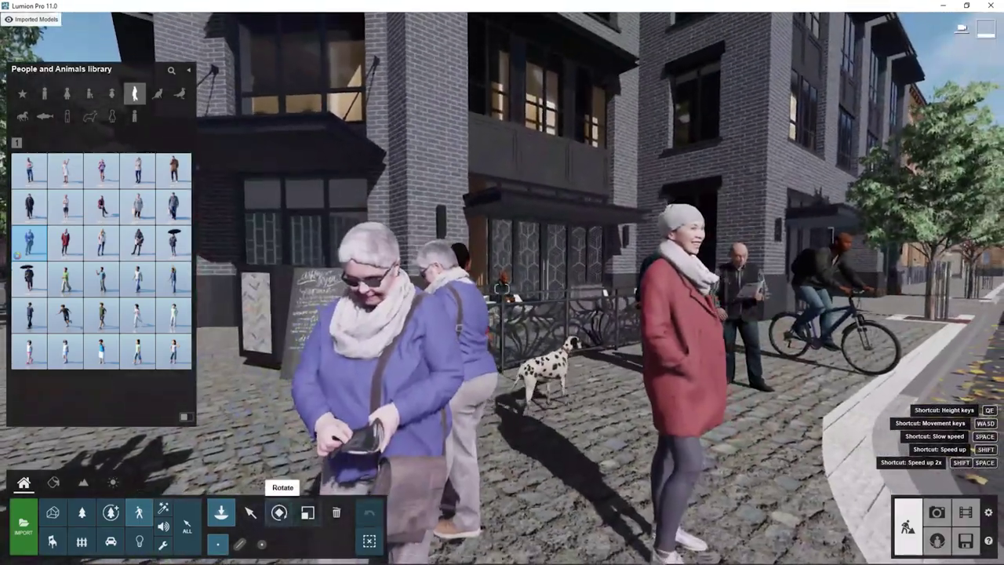
left_click(250, 512)
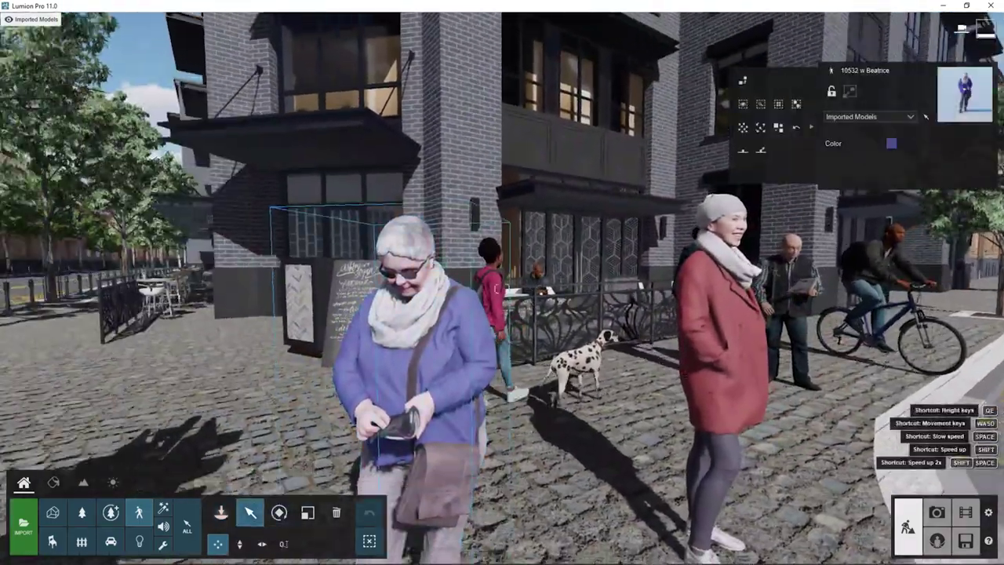
key("w")
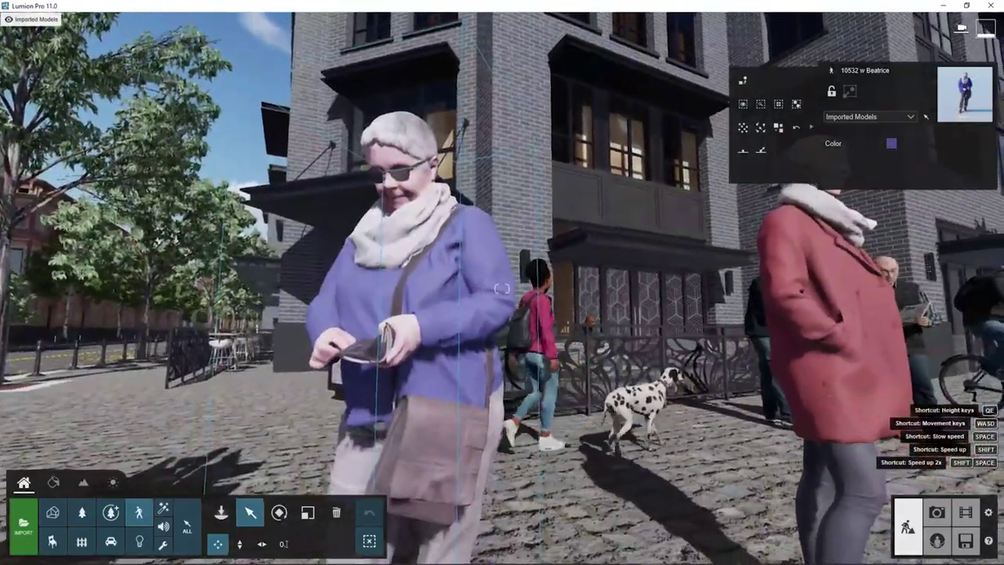
right_click_drag(502, 288, 376, 288)
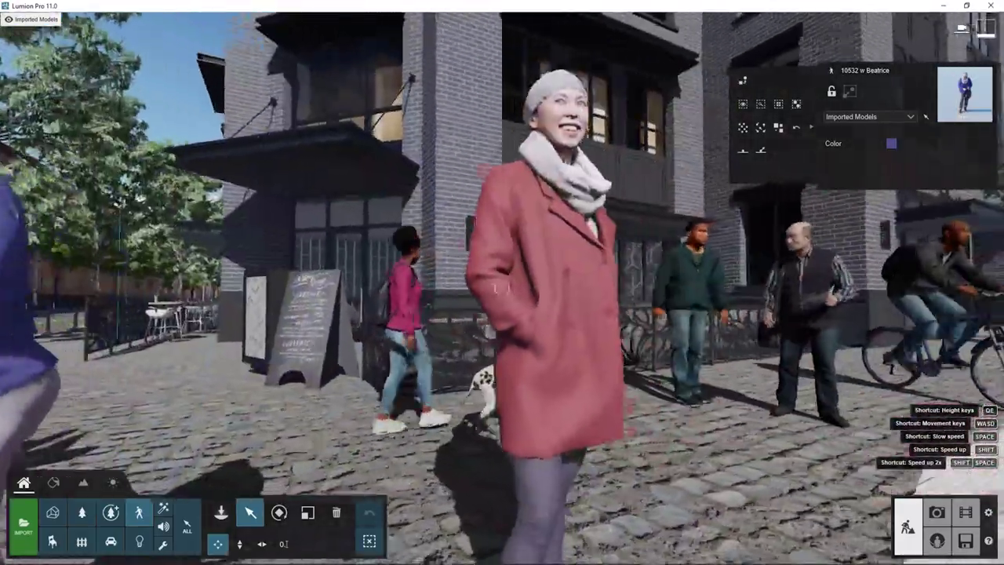
Examine the two static 3D women from farther back, against the café corner and the surrounding people.
right_click_drag(501, 289, 392, 314)
key("q")
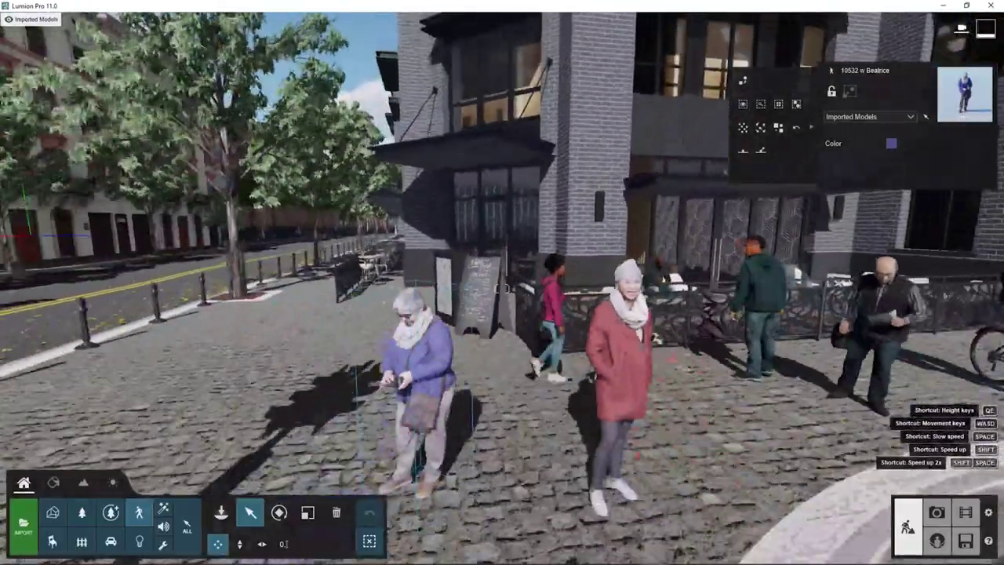
right_click_drag(502, 289, 447, 308)
key("d")
key("s")
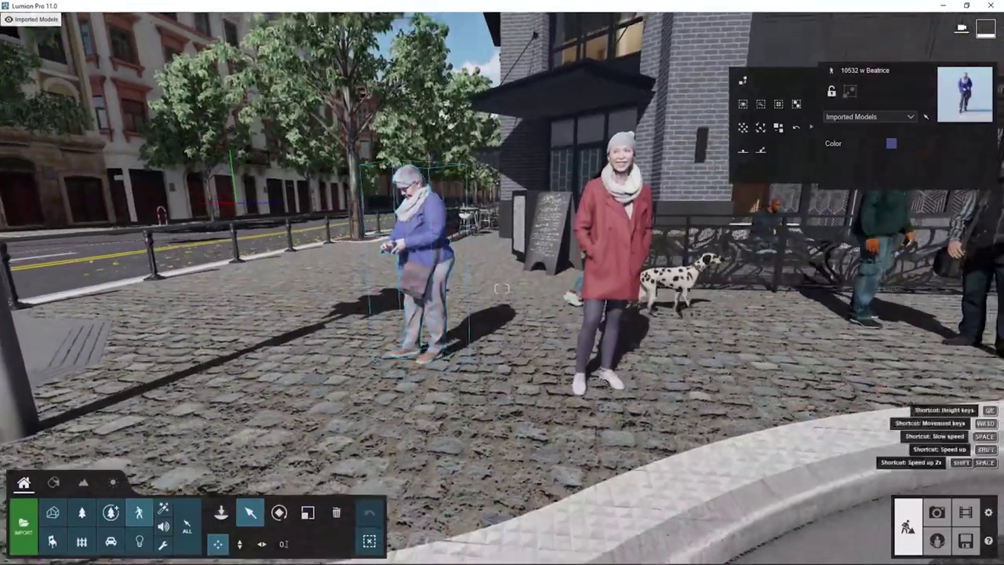
key("s")
right_click_drag(502, 289, 589, 224)
key("w")
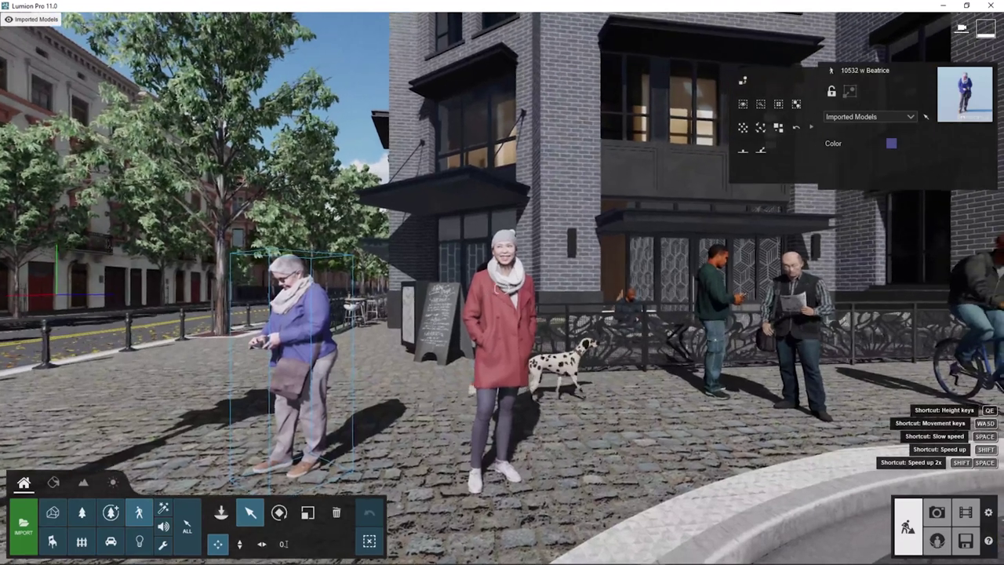
Place Woman Caucasian 0026 Walk from the second page of new people on the cobbles by the kerb, beside the woman in the red coat.
left_click(221, 513)
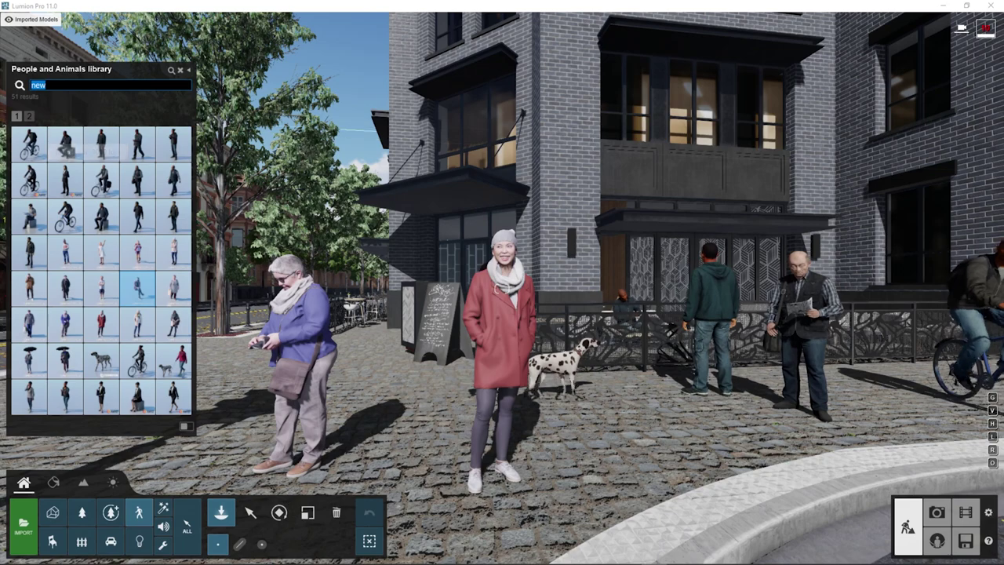
left_click(29, 115)
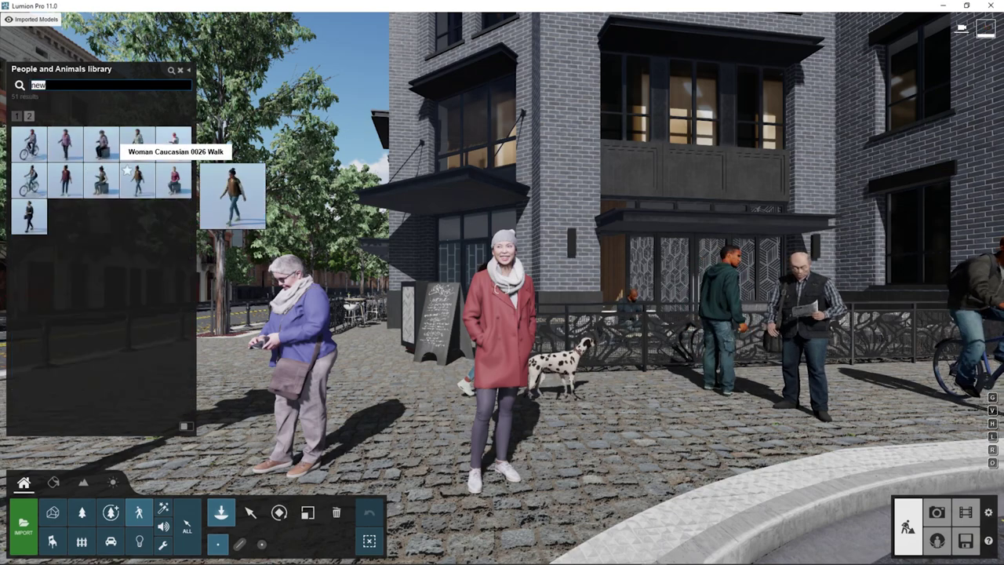
left_click(704, 480)
right_click_drag(703, 480, 980, 471)
key("w")
key("w")
right_click_drag(501, 289, 501, 288)
key("s")
key("d")
right_click_drag(474, 397, 501, 289)
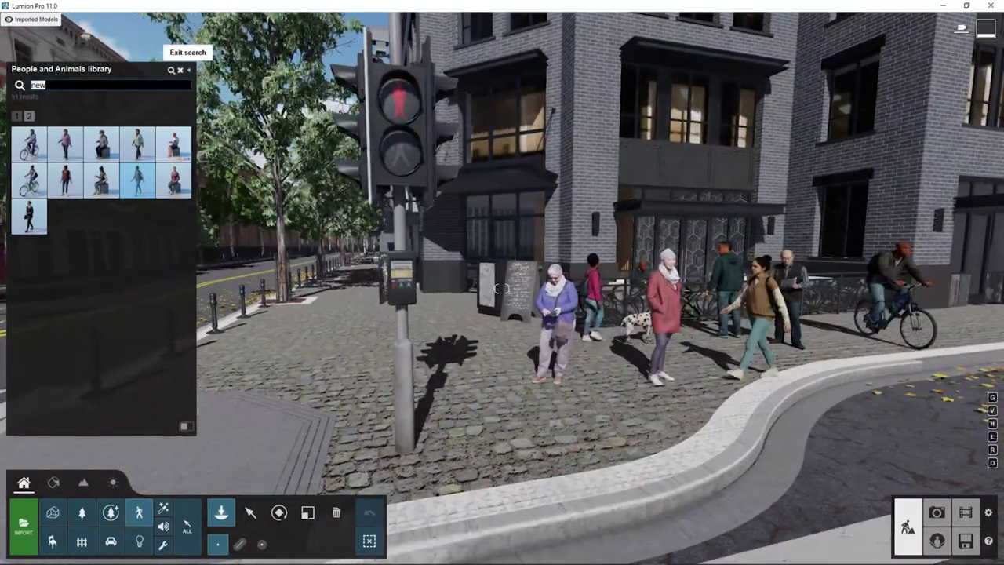
Exit the people search, search the Indoor library for "new" and show the results as large thumbnails.
left_click(179, 69)
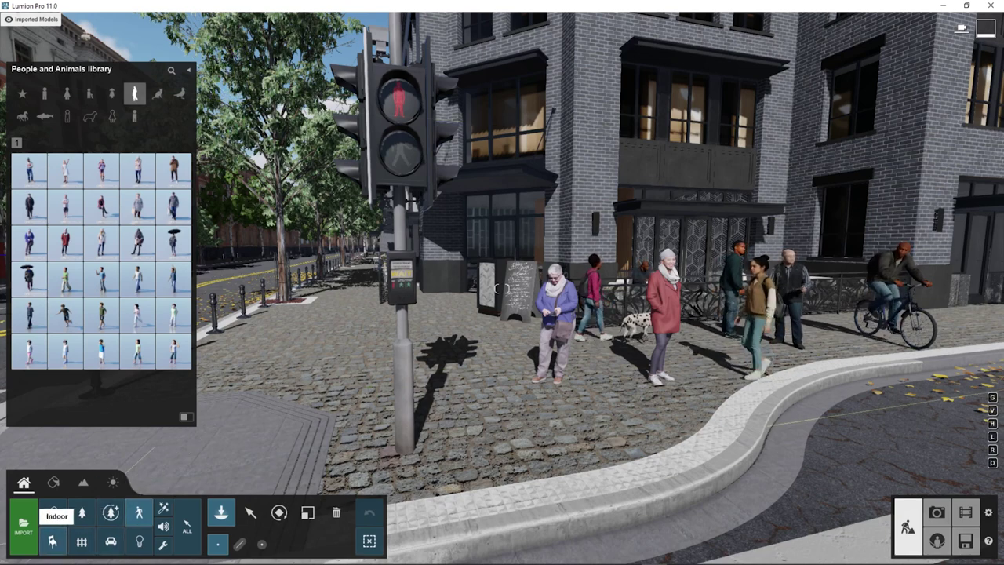
left_click(52, 512)
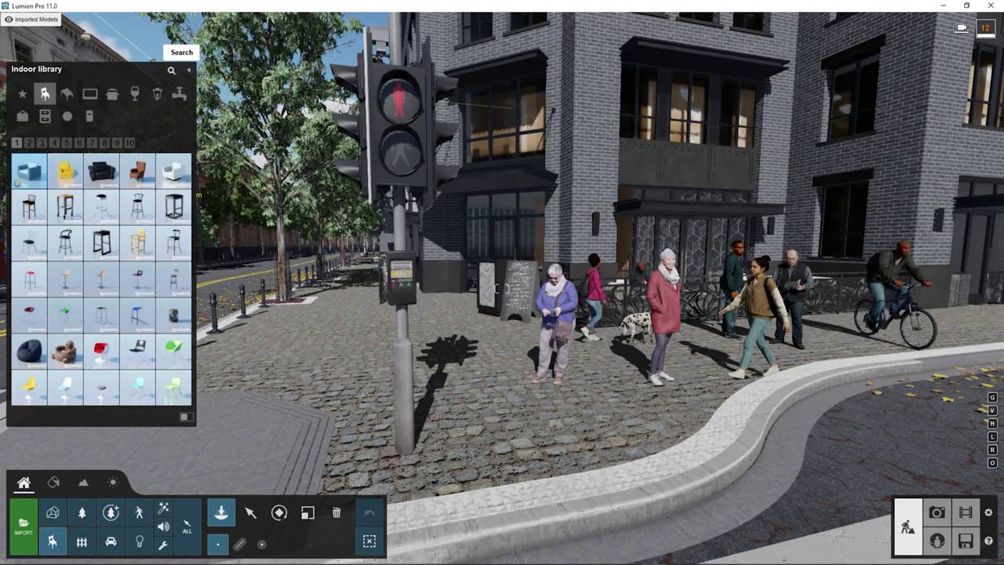
left_click(171, 70)
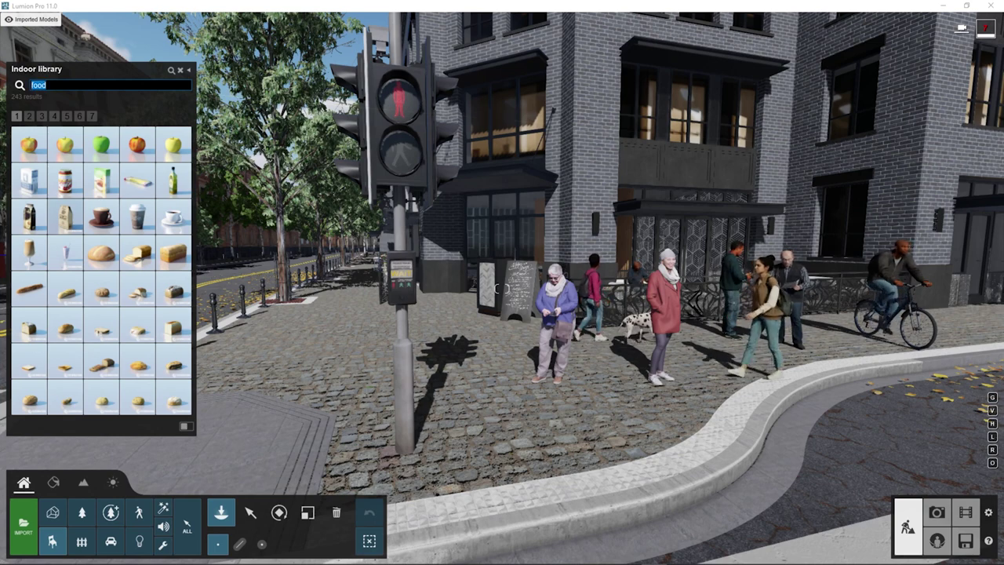
type("nw")
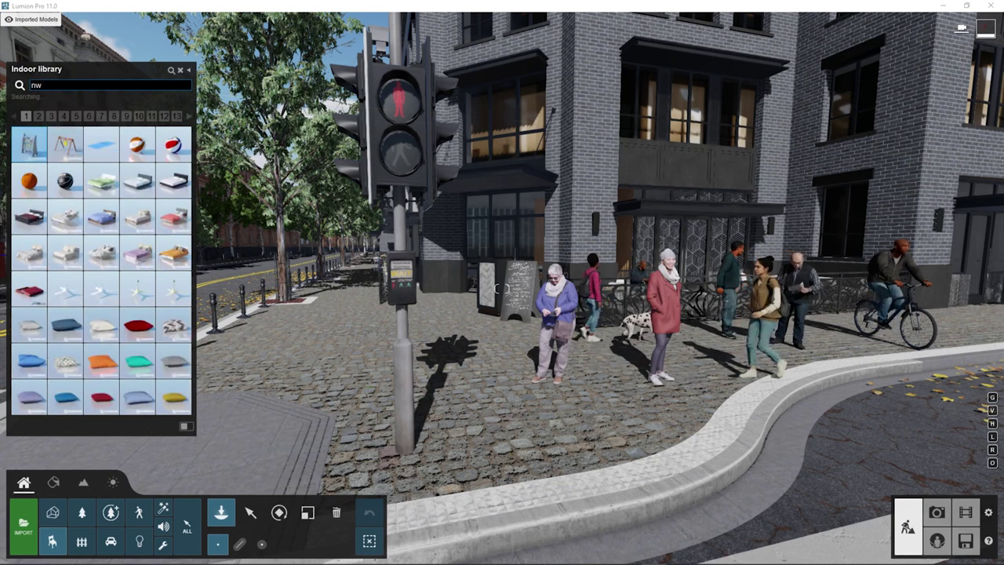
key("BackSpace")
type("ew")
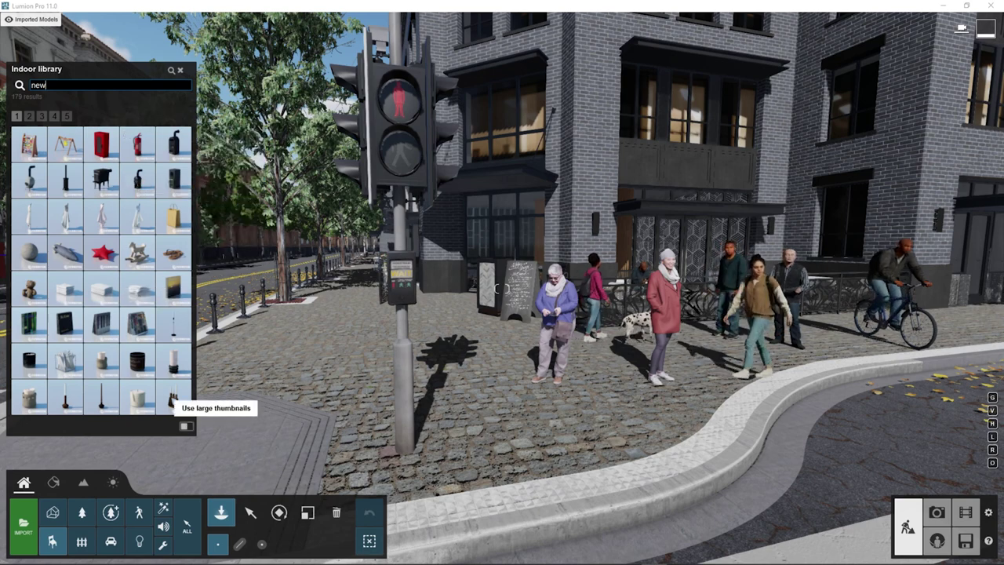
left_click(186, 426)
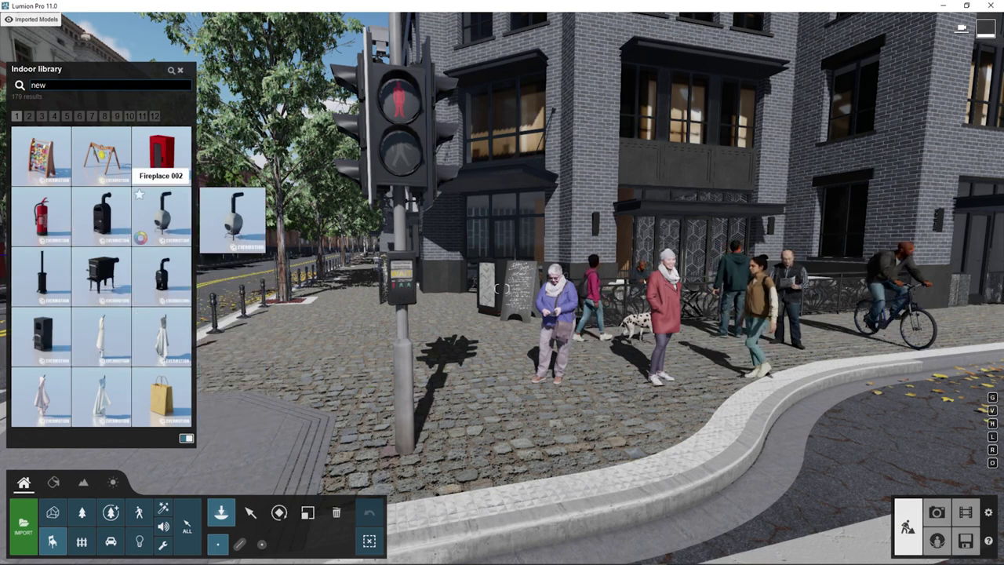
Browse the pages of new indoor models and choose the blue armchair on page 7 for placement on the pavement.
left_click(42, 116)
left_click(54, 116)
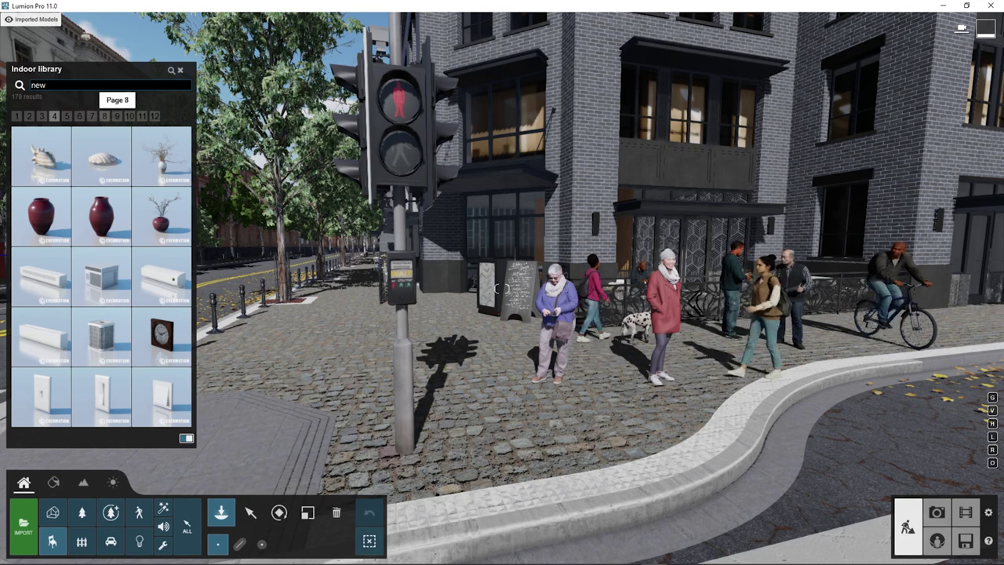
left_click(104, 116)
left_click(154, 116)
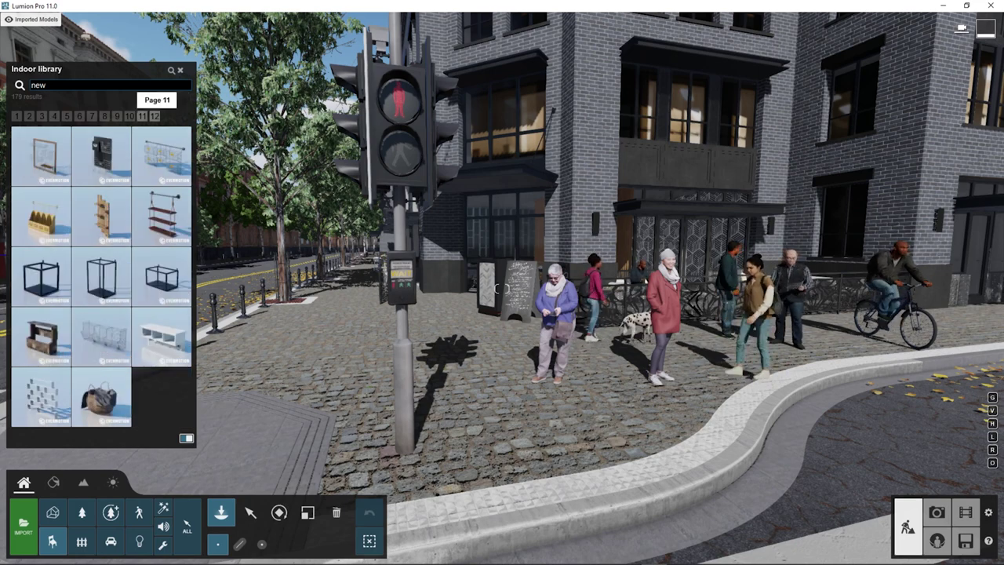
left_click(130, 116)
left_click(105, 116)
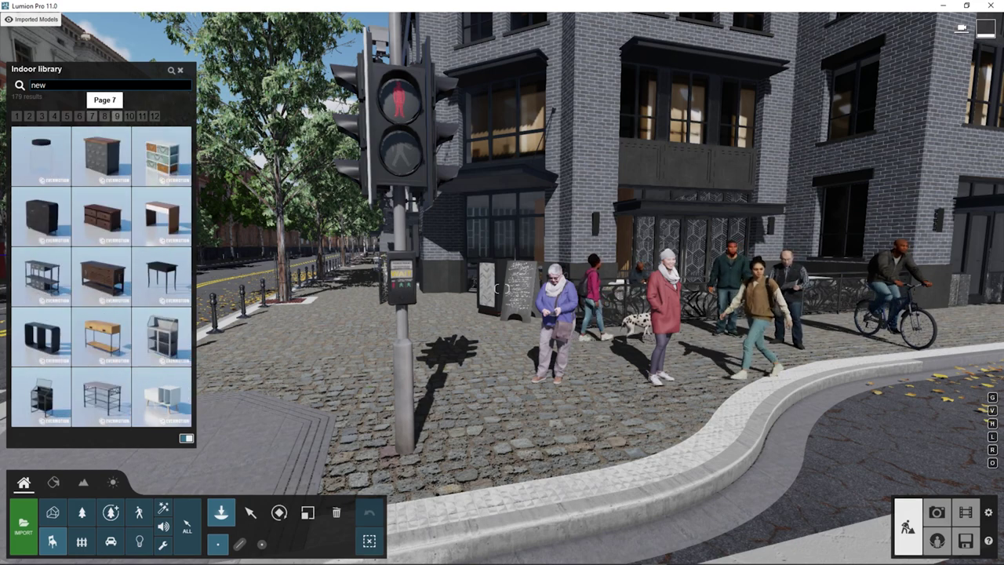
left_click(92, 117)
left_click(102, 217)
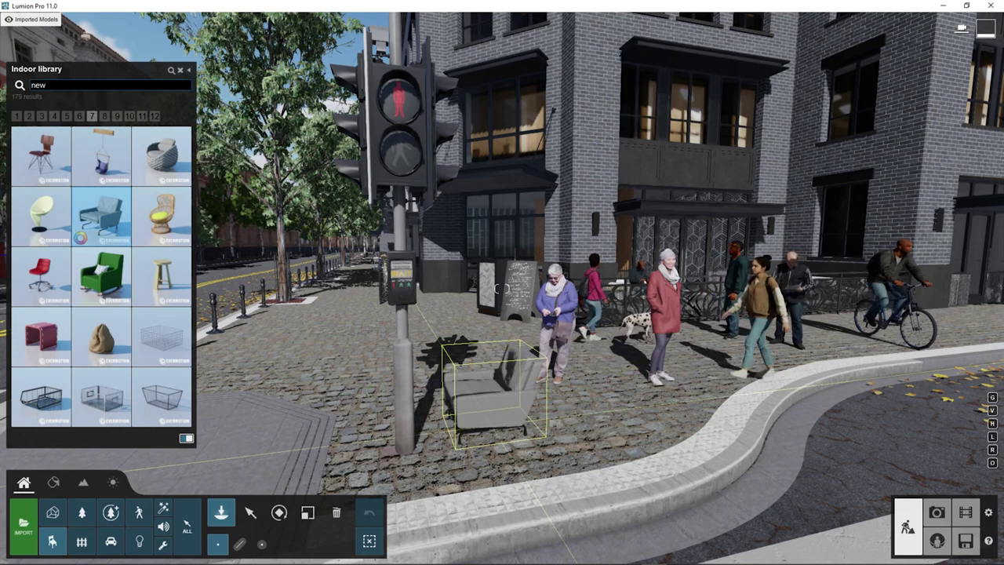
Place the upholstered armchair on the cobblestones beside the traffic light.
left_click(505, 420)
key("w")
right_click_drag(504, 419, 496, 463)
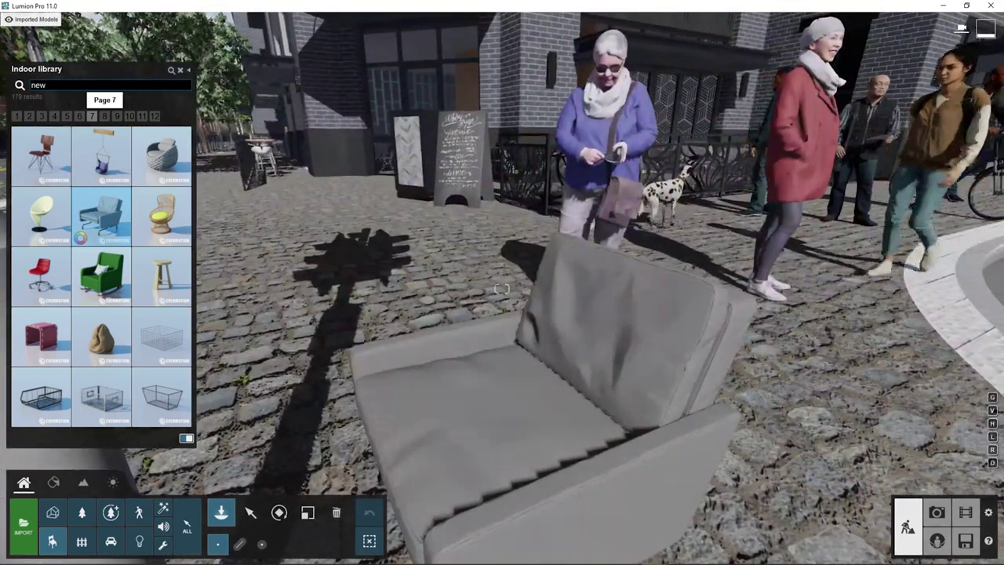
Place the black open-frame lantern from page 6 of the indoor results on the cobblestones next to the armchair.
left_click(79, 116)
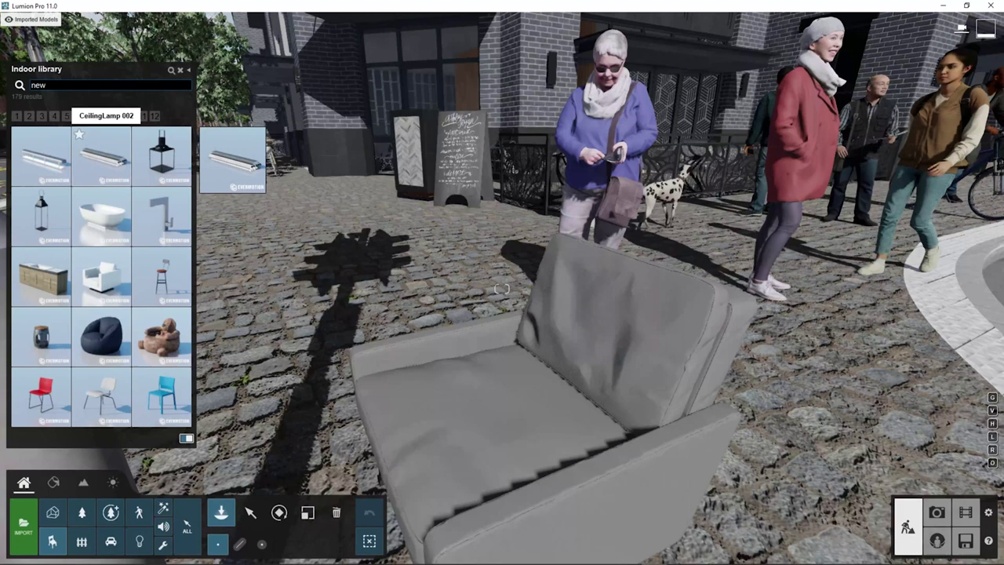
left_click(161, 154)
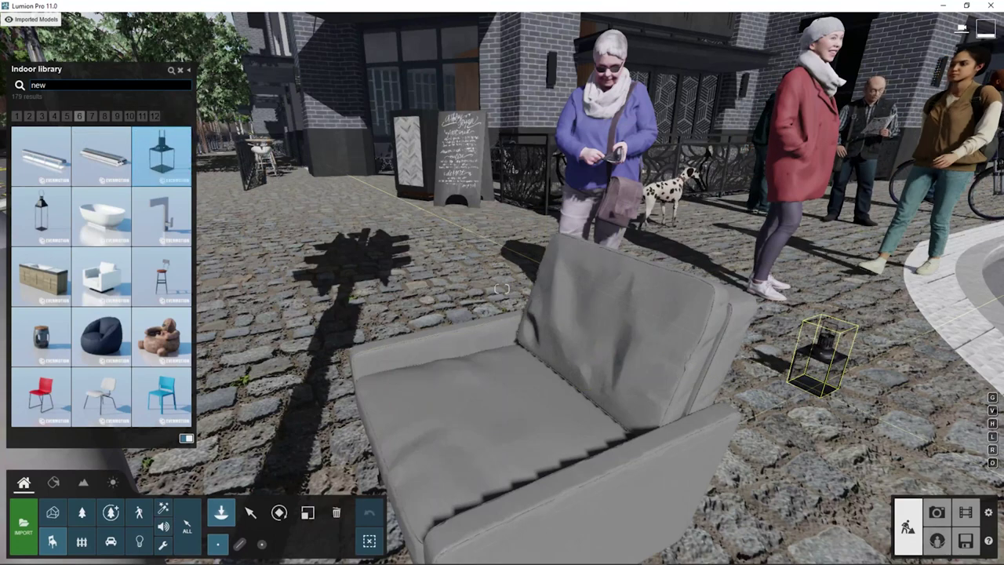
left_click(822, 359)
Place the bear-shaped seat on the cobblestones behind the armchair, rotated so that its front faces the camera.
left_click(161, 336)
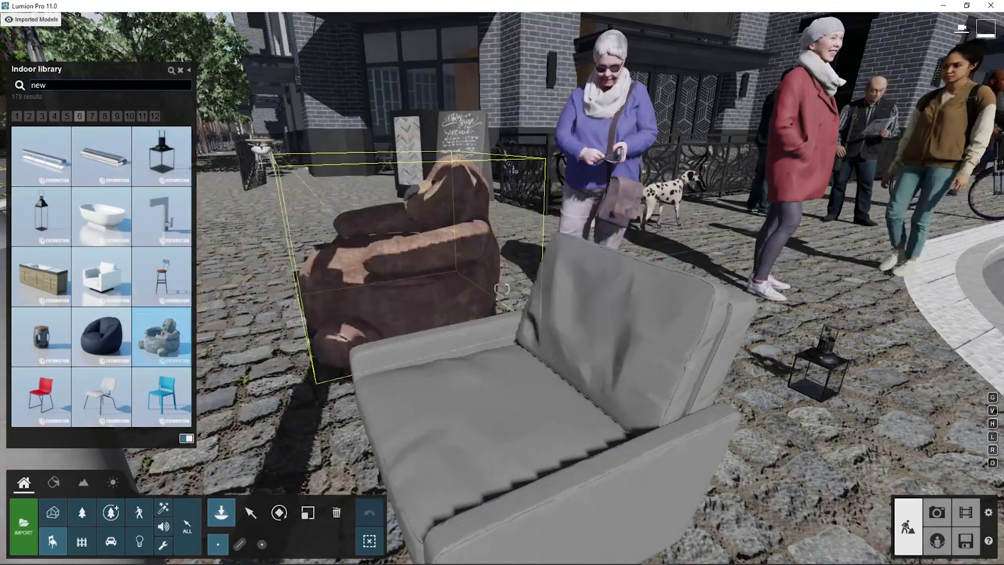
key("r")
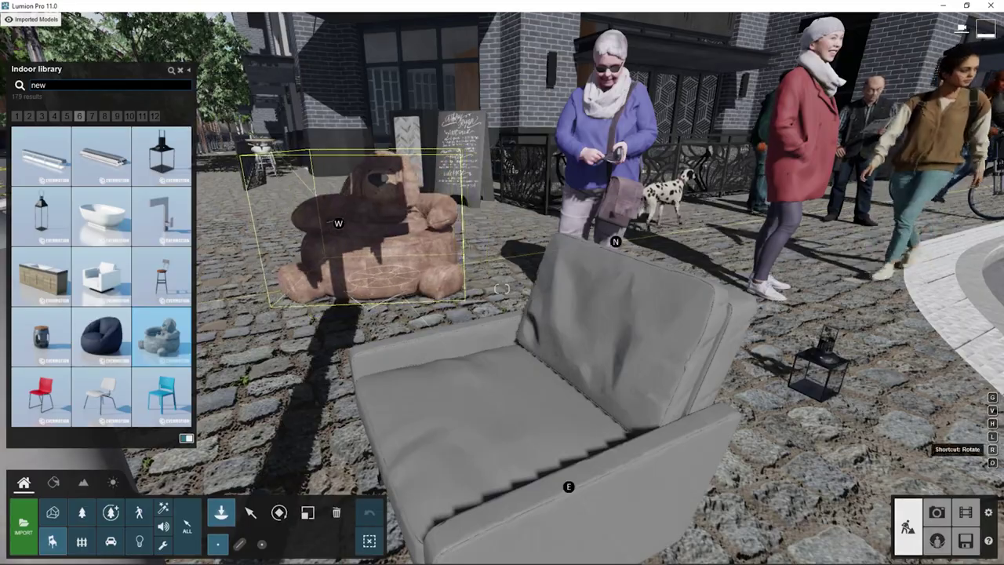
left_click(384, 278)
key("w")
right_click_drag(384, 279, 376, 353)
key("s")
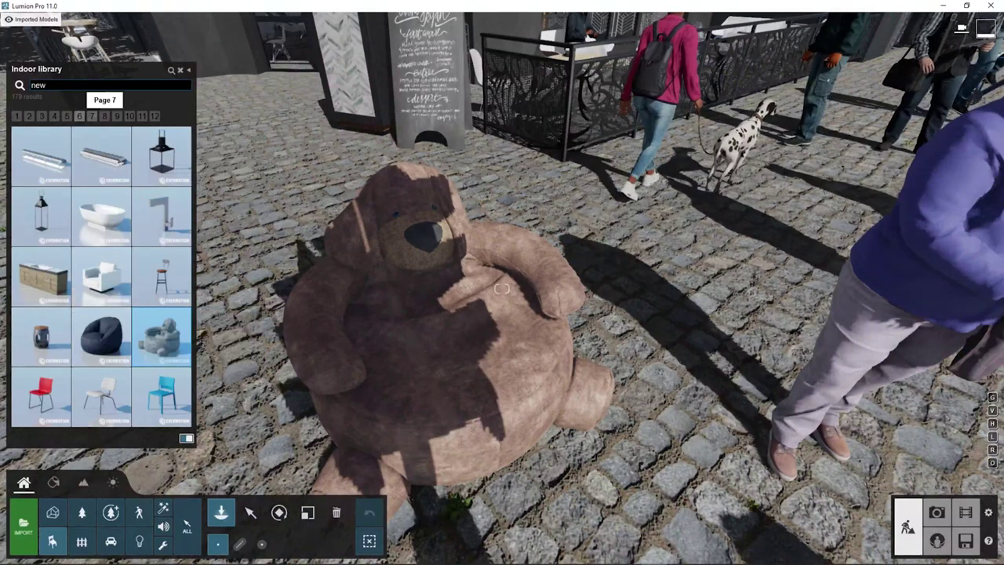
Browse page 5 of the indoor search results and examine the placed bear seat from another side.
left_click(67, 116)
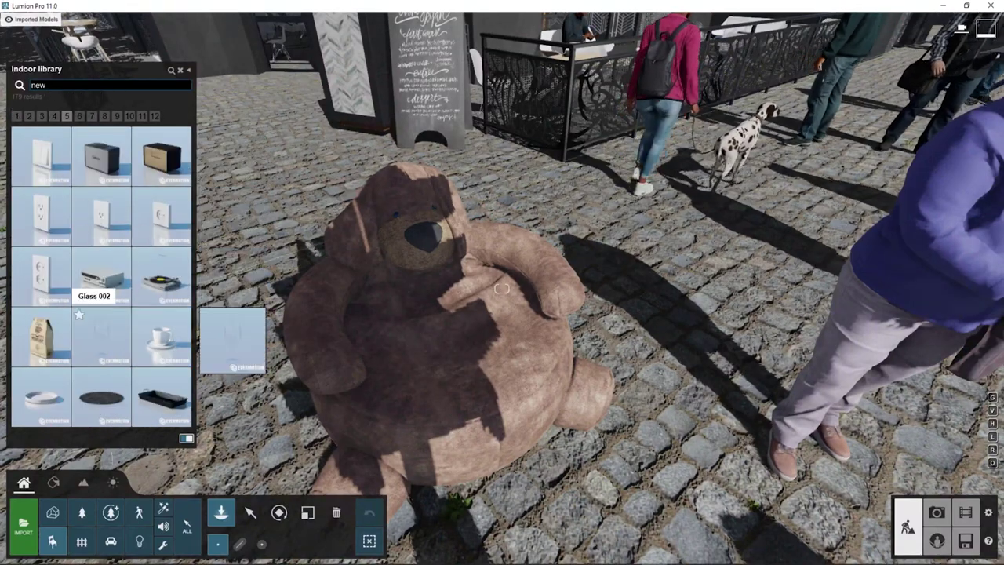
right_click_drag(503, 289, 330, 245)
key("s")
key("w")
right_click_drag(503, 288, 691, 290)
key("a")
key("s")
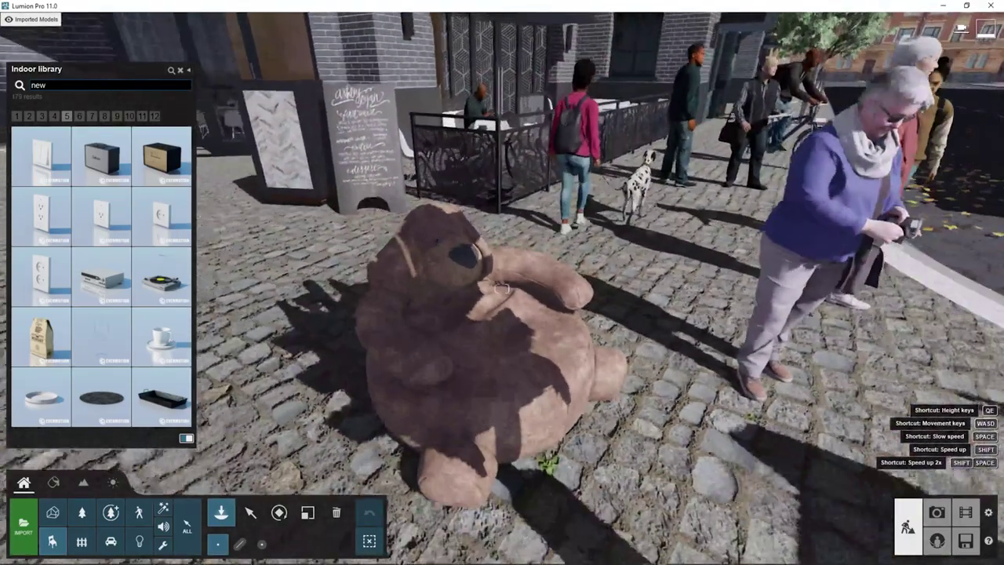
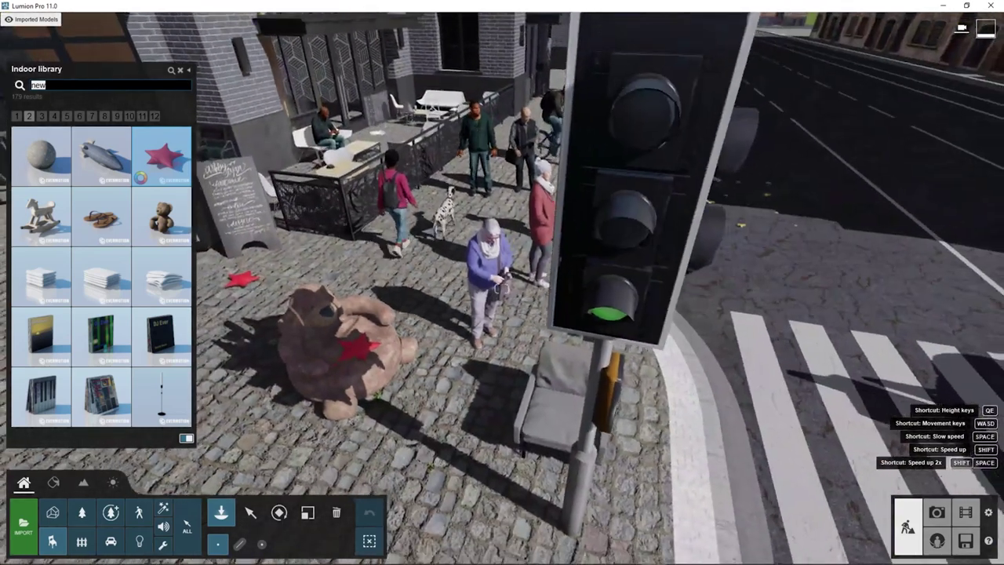
Search the outdoor library for "new" and show the second page of results.
right_click_drag(243, 279, 182, 299)
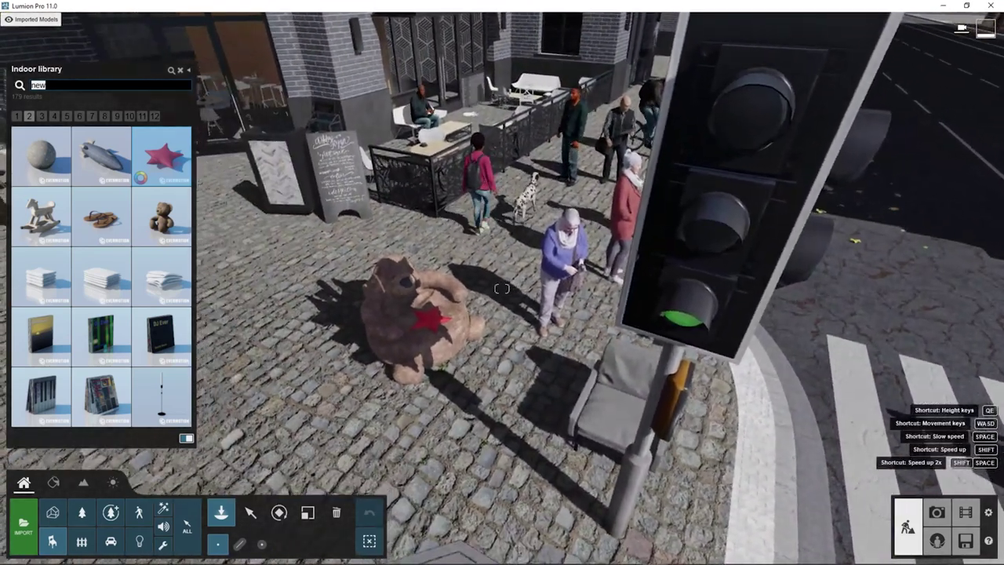
left_click(82, 511)
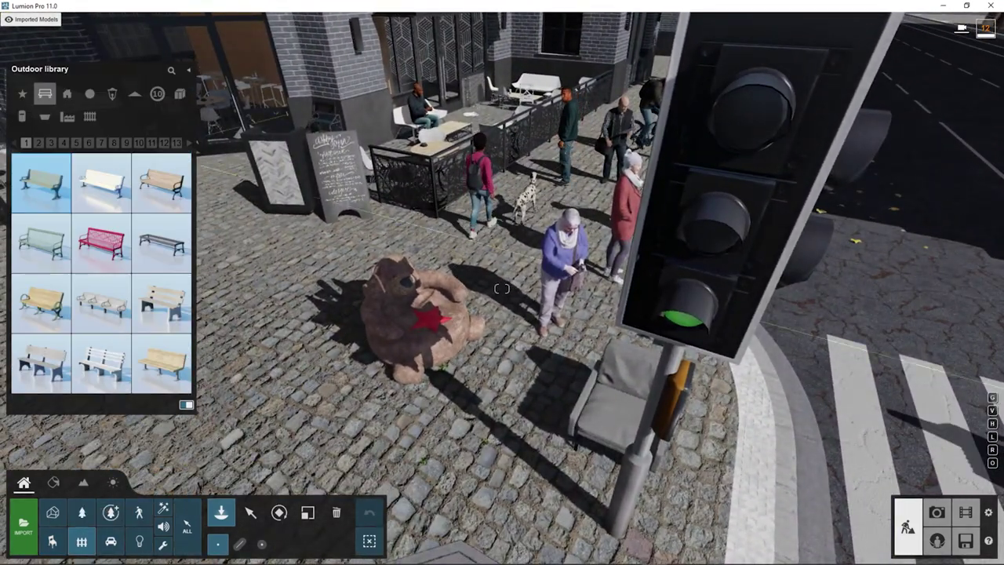
left_click(171, 70)
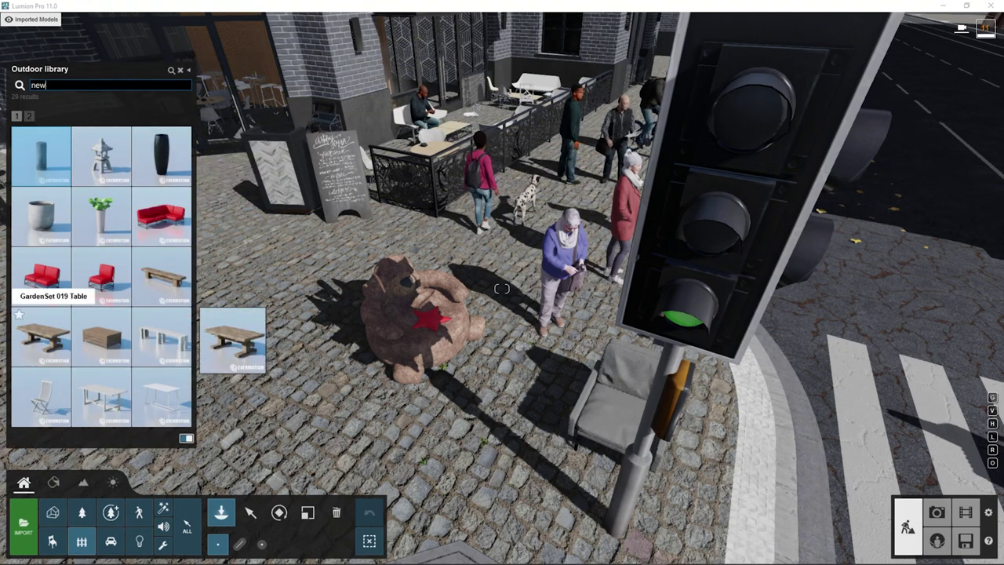
left_click(30, 115)
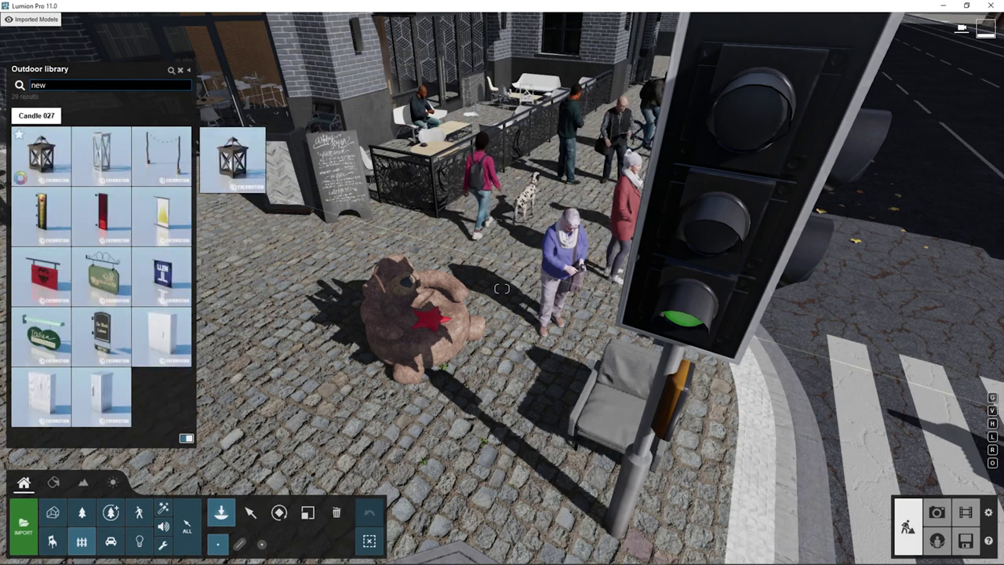
Mount the green Italian restaurant sign and ShopSign 008 on the brick walls flanking the corner entrance.
left_click(42, 338)
right_click_drag(420, 337, 402, 238)
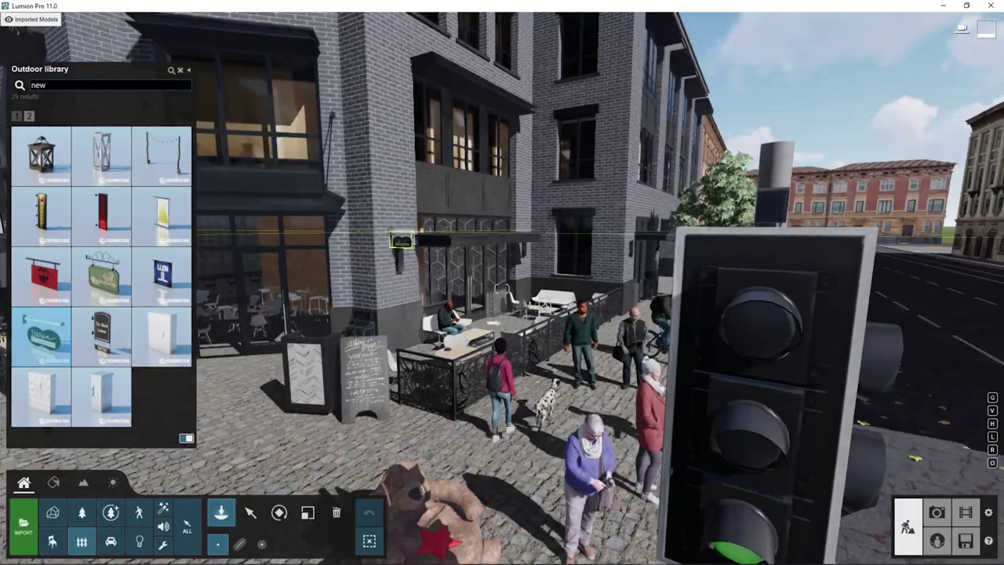
scroll(401, 240, "up", 10)
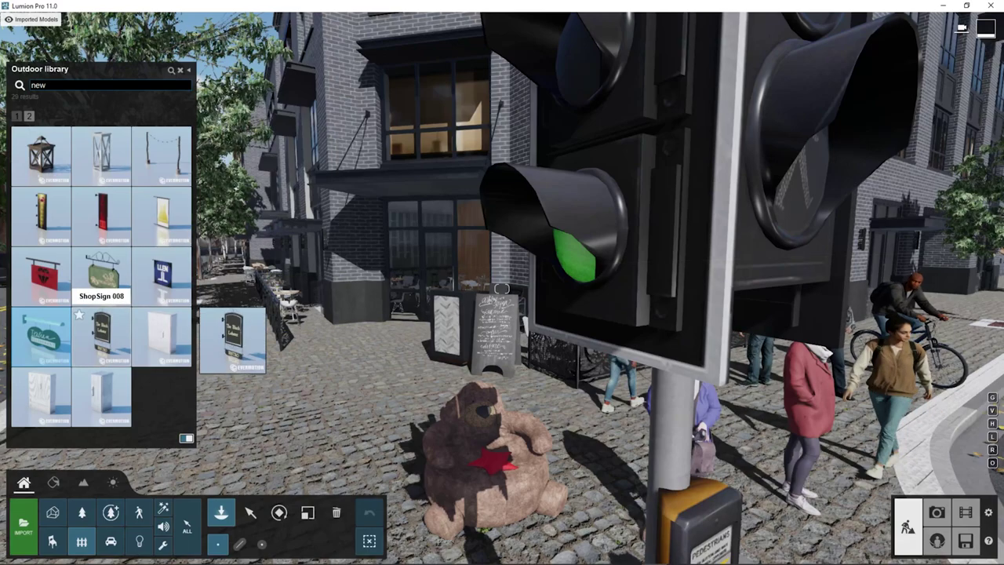
left_click(101, 336)
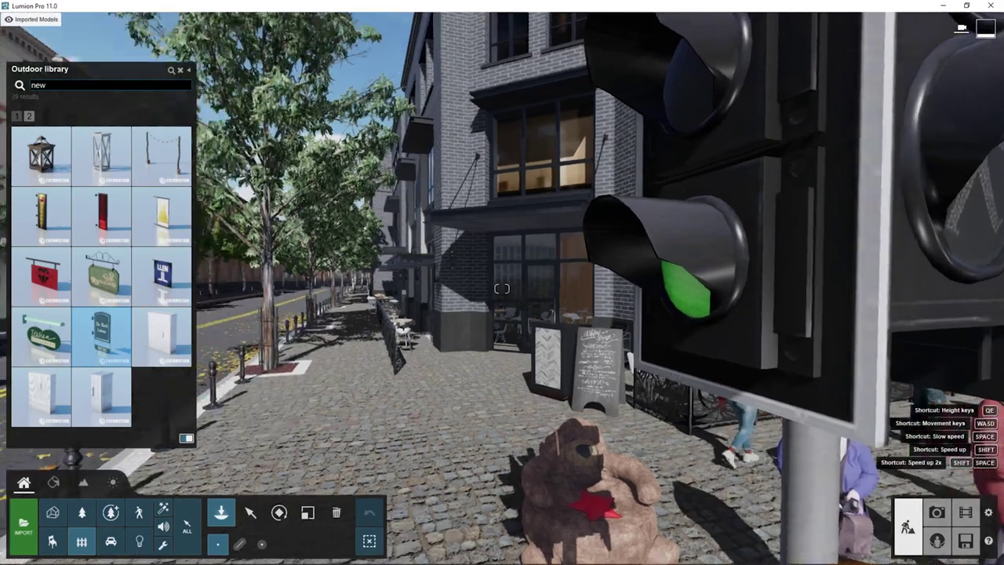
key("w")
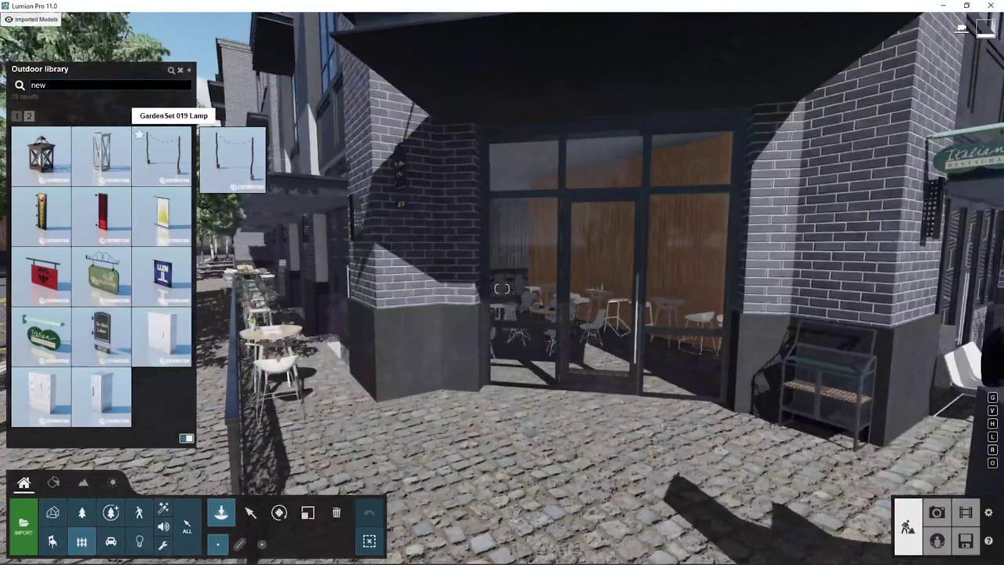
Place the GardenSet 019 Lamp string lights on the paving in front of the corner entrance and select them.
left_click(161, 156)
left_click(515, 464)
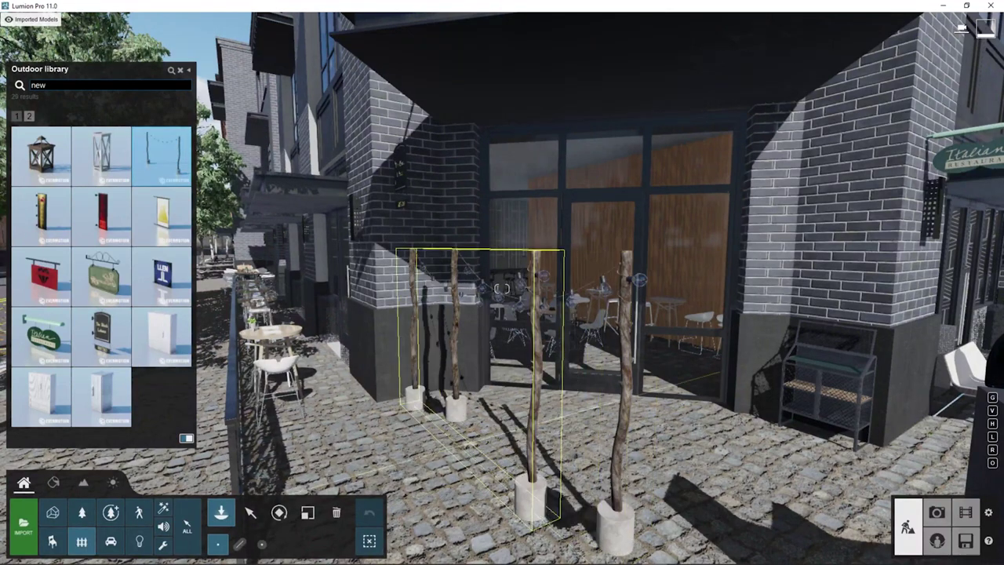
right_click_drag(462, 449, 518, 471)
left_click(251, 513)
left_click(251, 512)
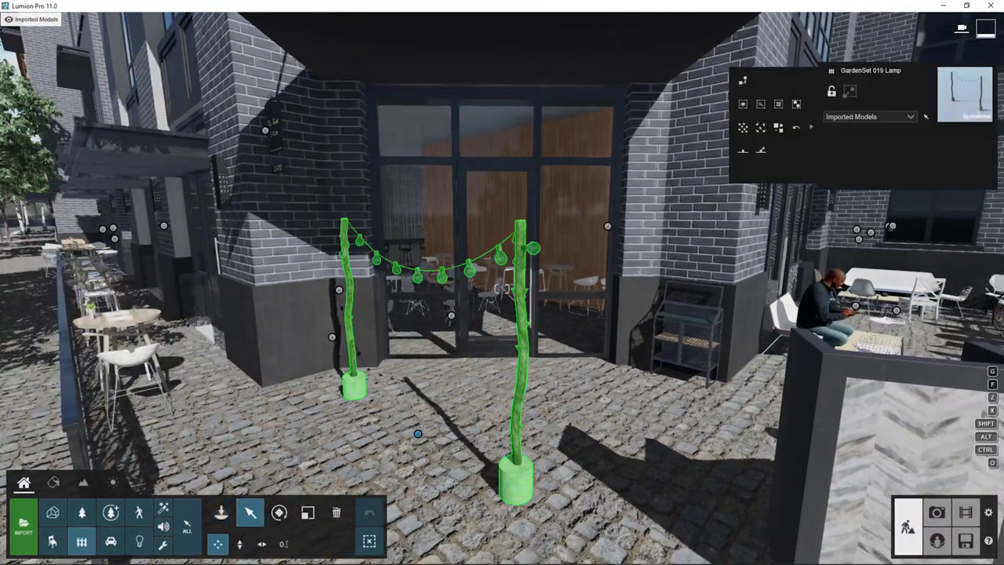
key("w")
key("s")
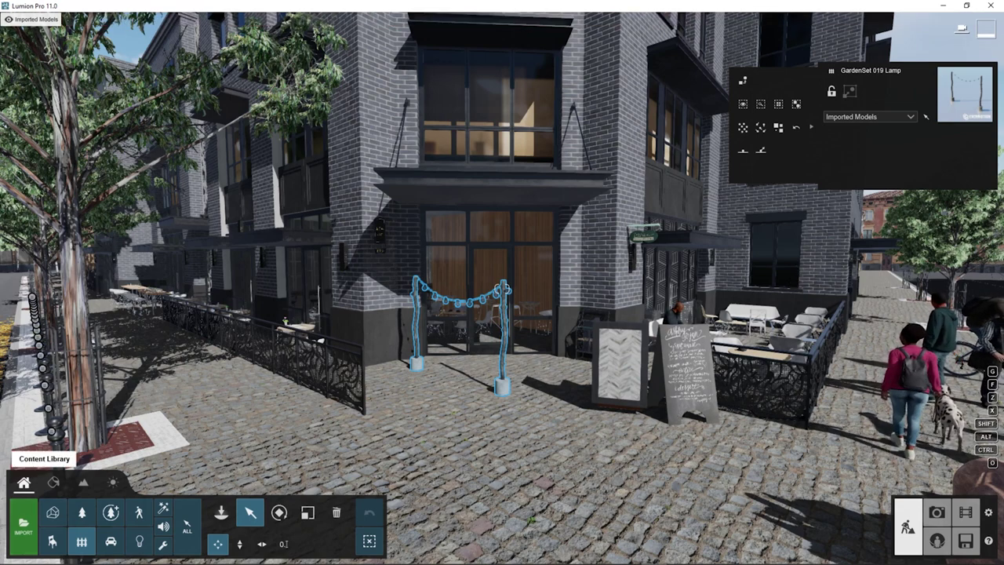
Mark the tall lattice lantern, the GardenSet 019 Lamp and the three narrow vertical signs as favorites in the outdoor library.
left_click(221, 512)
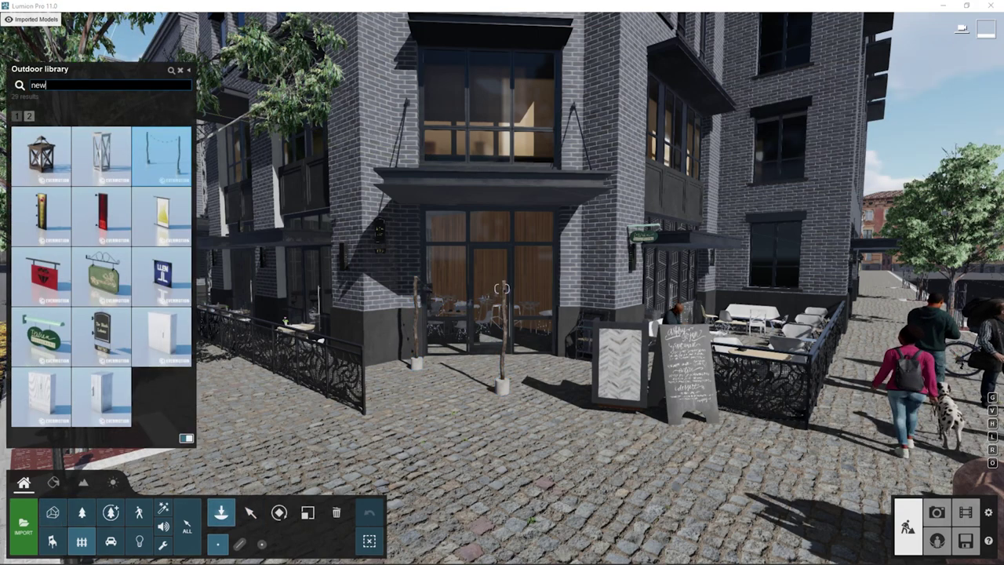
mouse_move(100, 155)
left_click(78, 135)
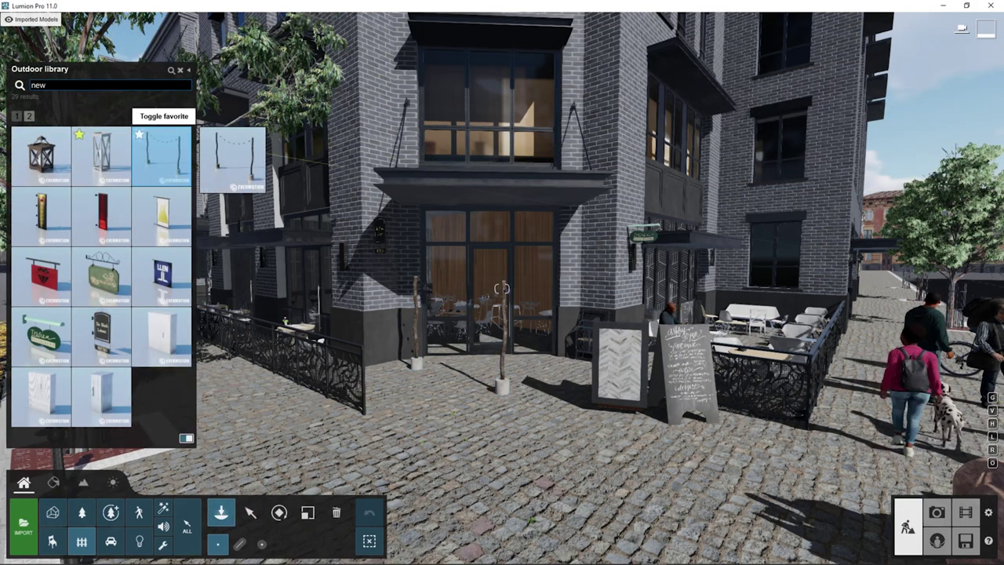
left_click(139, 135)
left_click(139, 194)
left_click(78, 194)
left_click(19, 195)
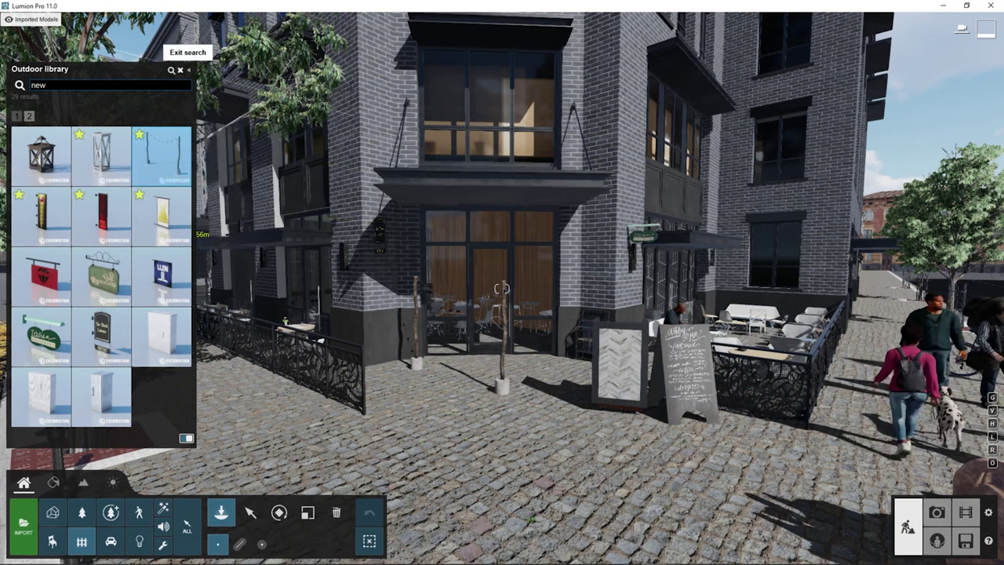
Leave the search and show the favorites of the outdoor library.
left_click(180, 70)
left_click(22, 93)
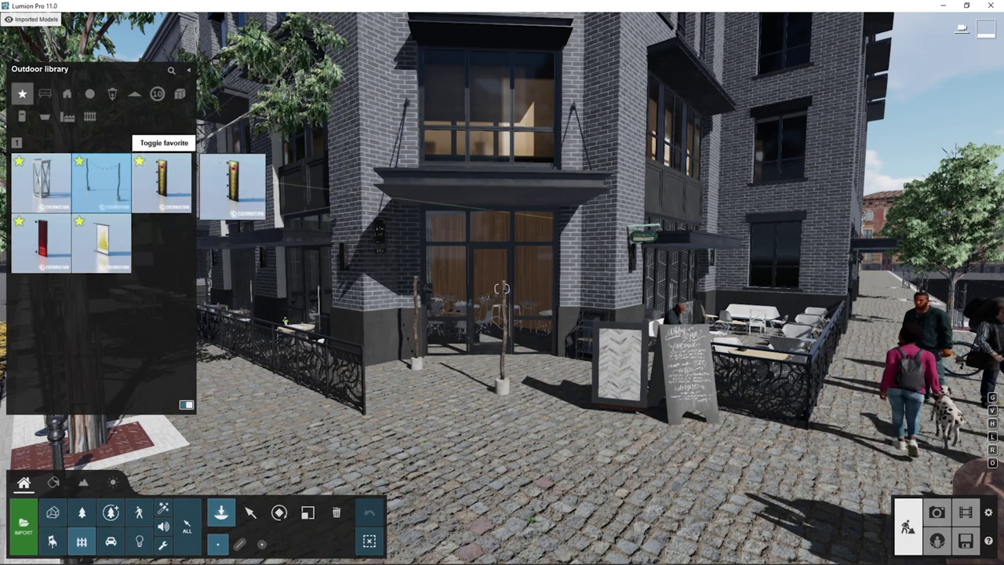
right_click_drag(648, 455, 647, 460)
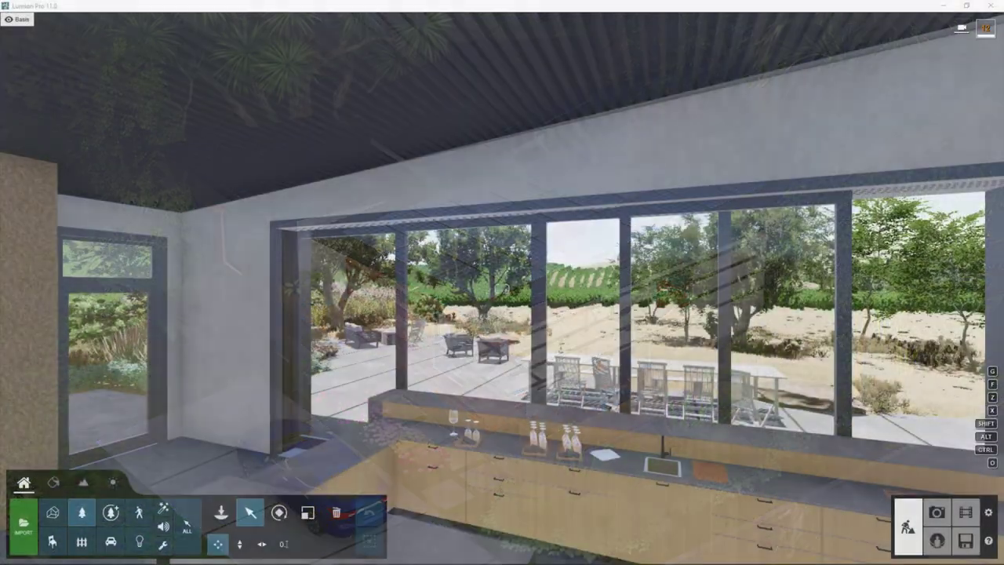
key("d")
right_click_drag(443, 275, 266, 277)
key("s")
right_click_drag(503, 289, 503, 289)
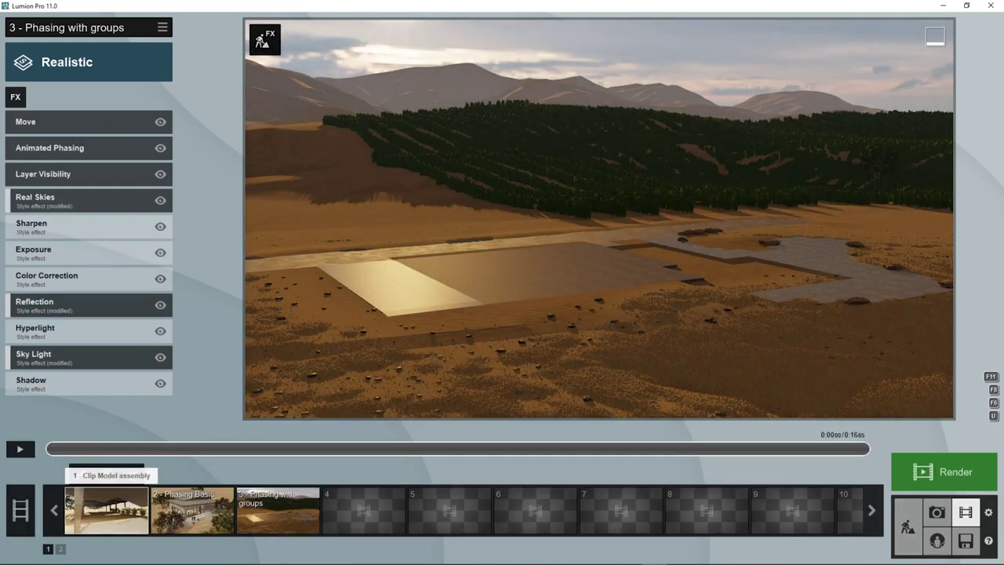
Play the Clip Model assembly, Phasing Basic and Phasing with groups movie clips to review their animations.
left_click(106, 509)
left_click(20, 449)
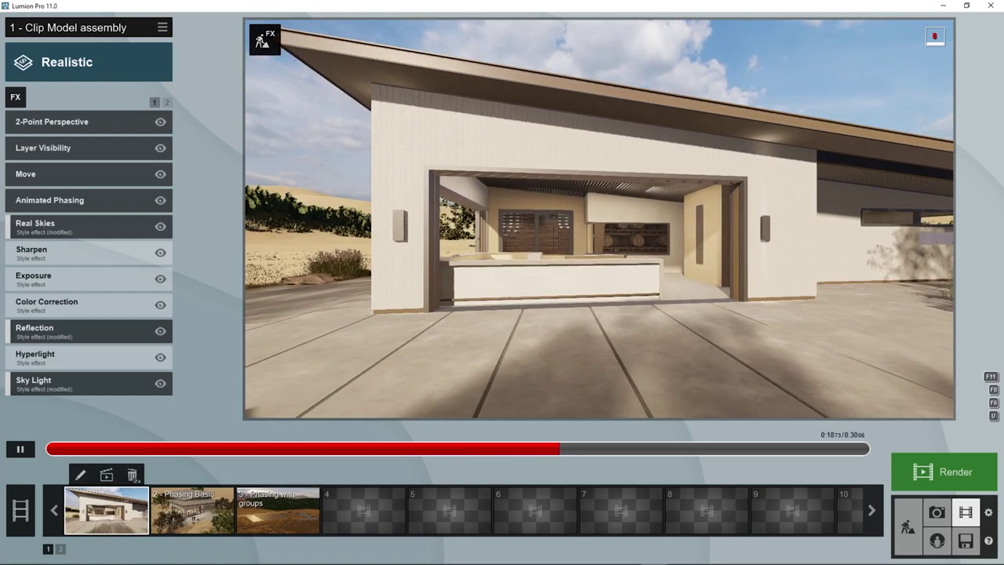
left_click(192, 510)
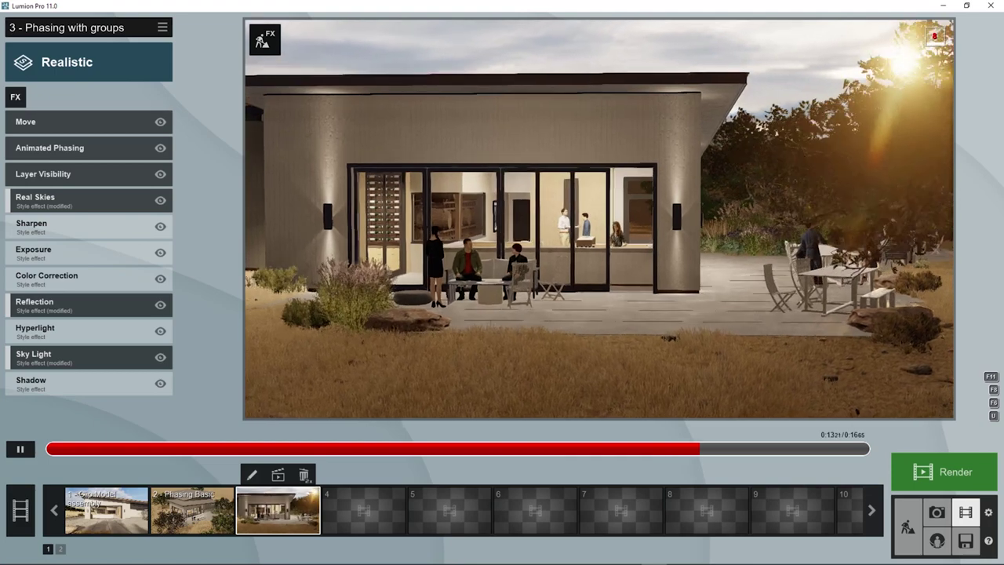
Return to the build scene and fly over the terrain to the cluster of trees on the hillside.
left_click(909, 526)
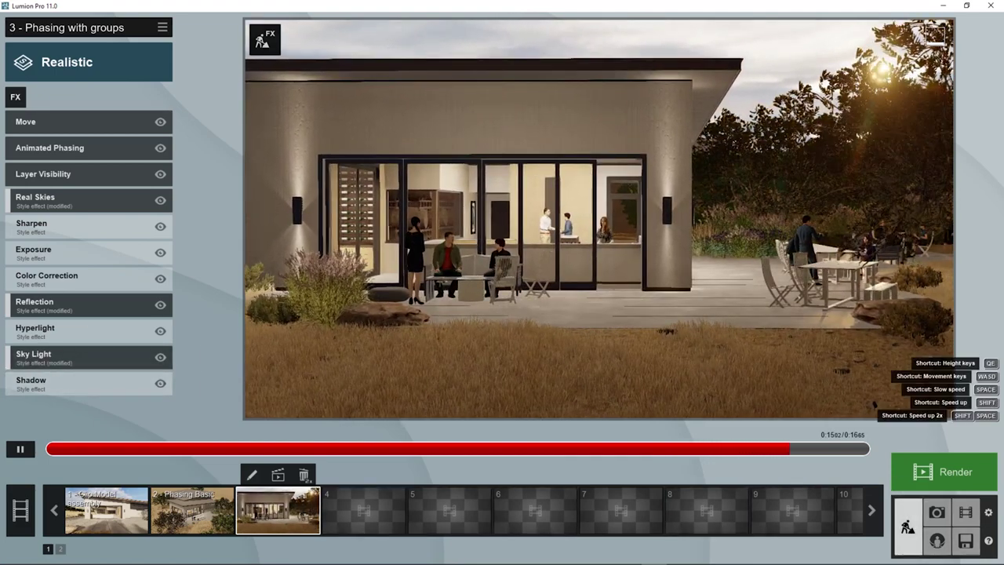
key("q")
key("w")
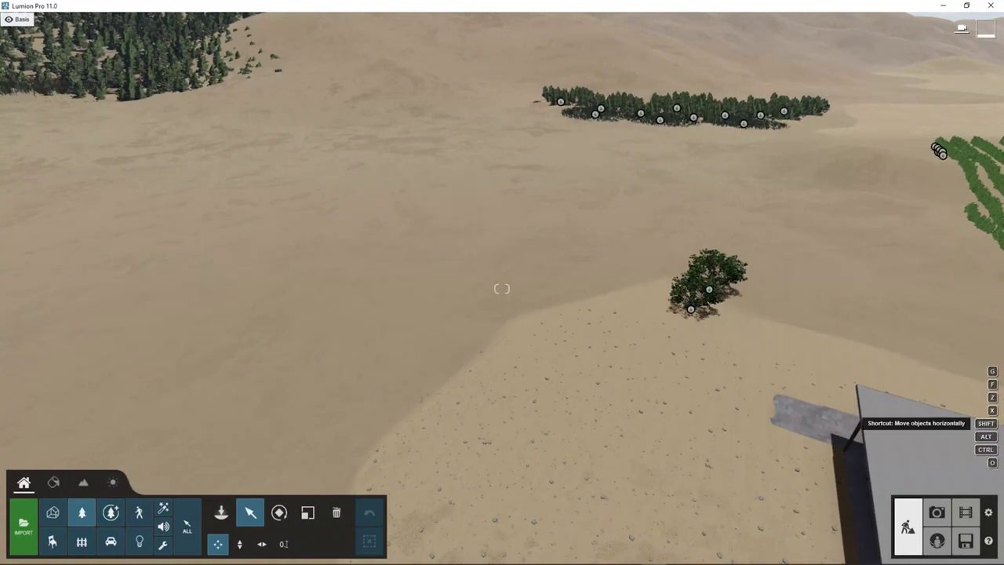
key("shift+w")
key("w")
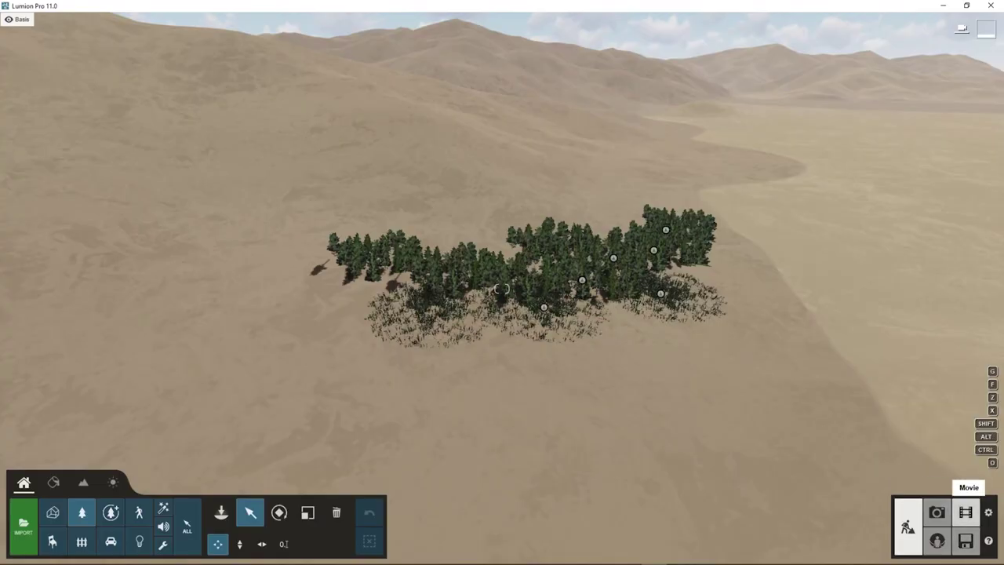
left_click(966, 512)
left_click(449, 510)
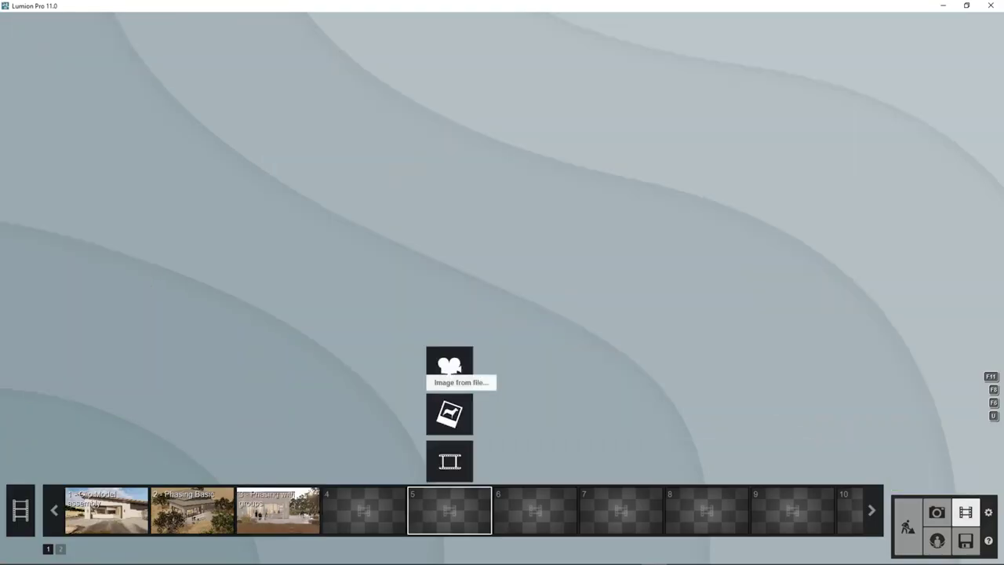
left_click(450, 366)
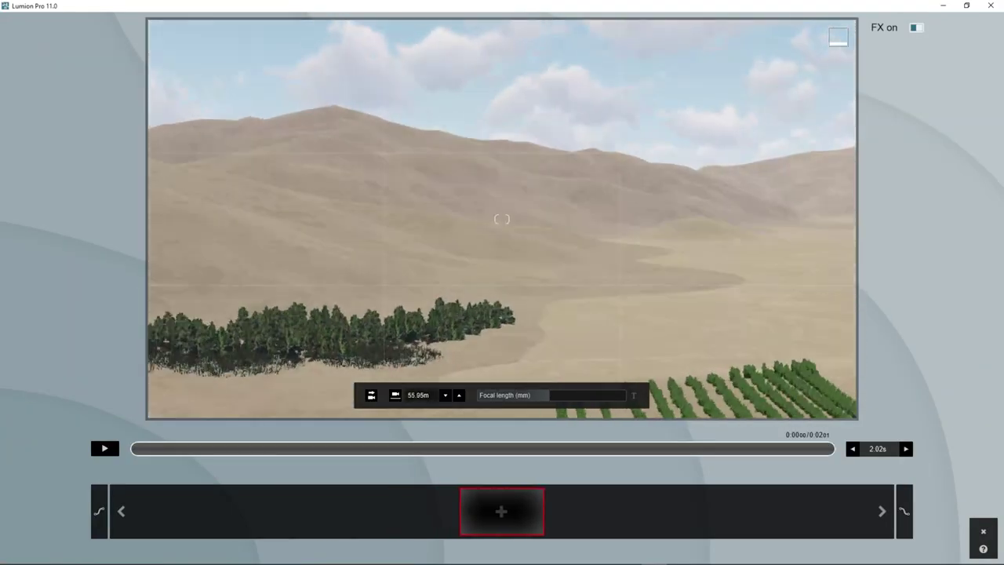
key("w")
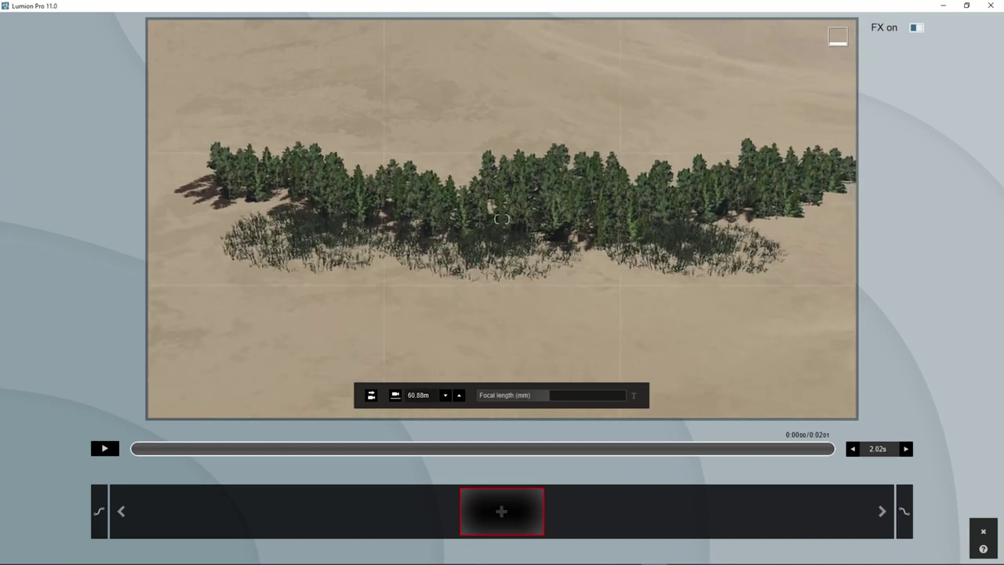
right_click_drag(502, 219, 840, 224)
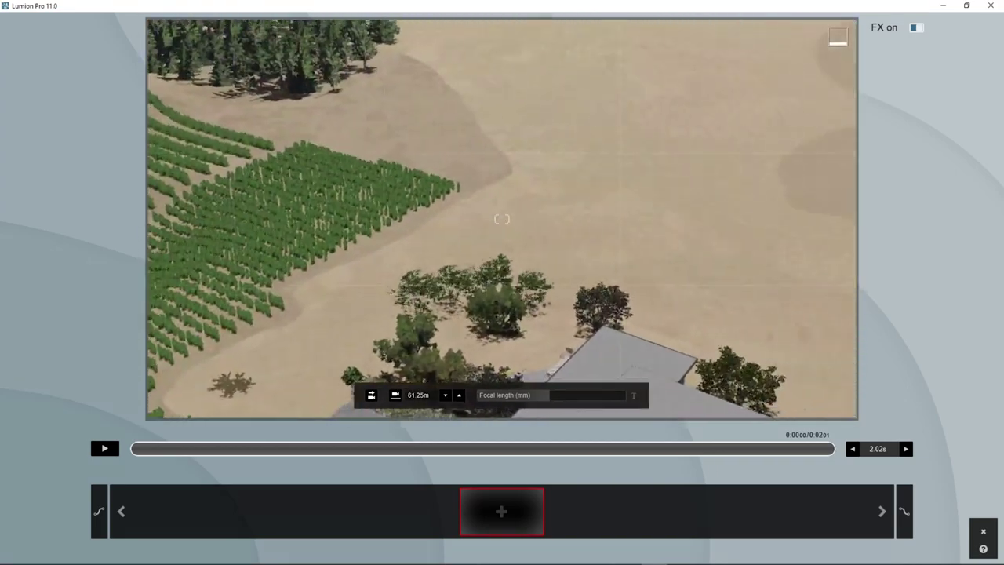
key("q")
right_click_drag(502, 219, 444, 538)
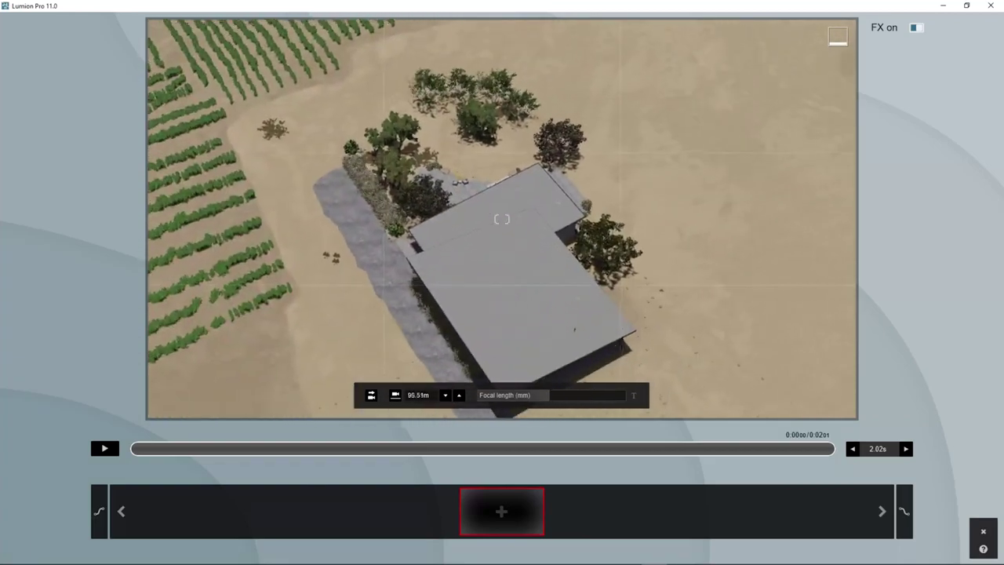
key("w")
right_click_drag(503, 220, 675, 151)
key("a")
key("s")
key("q")
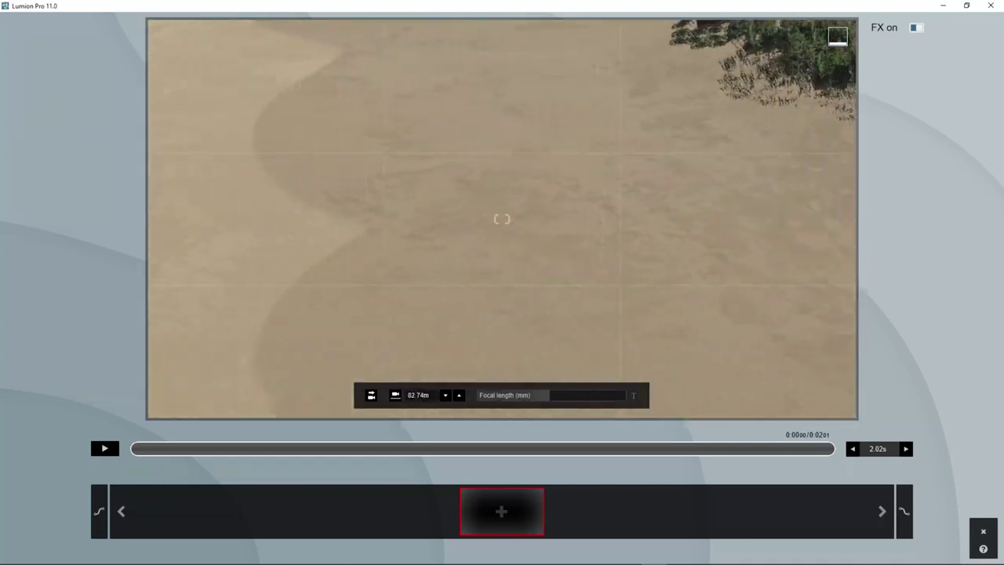
key("d")
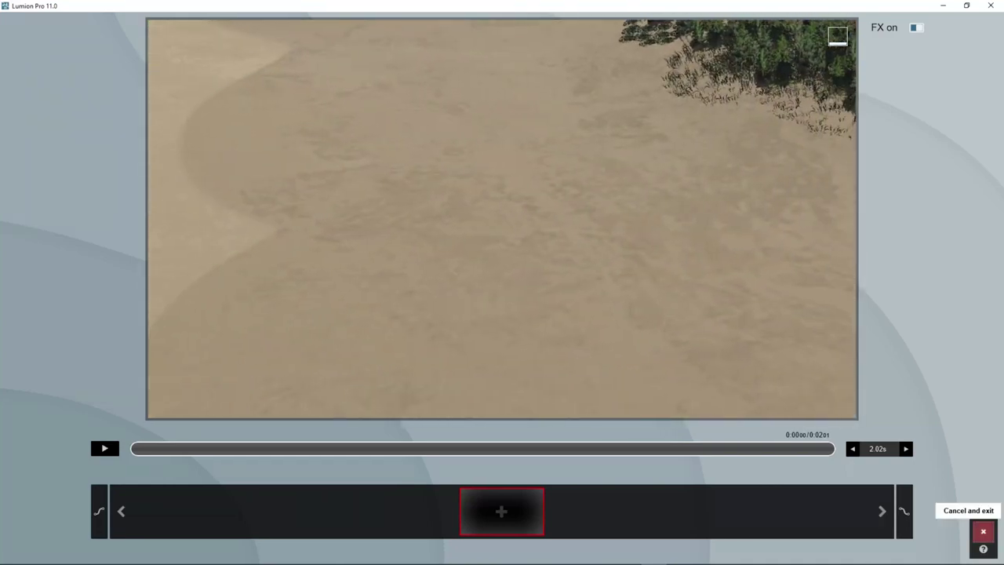
left_click(983, 531)
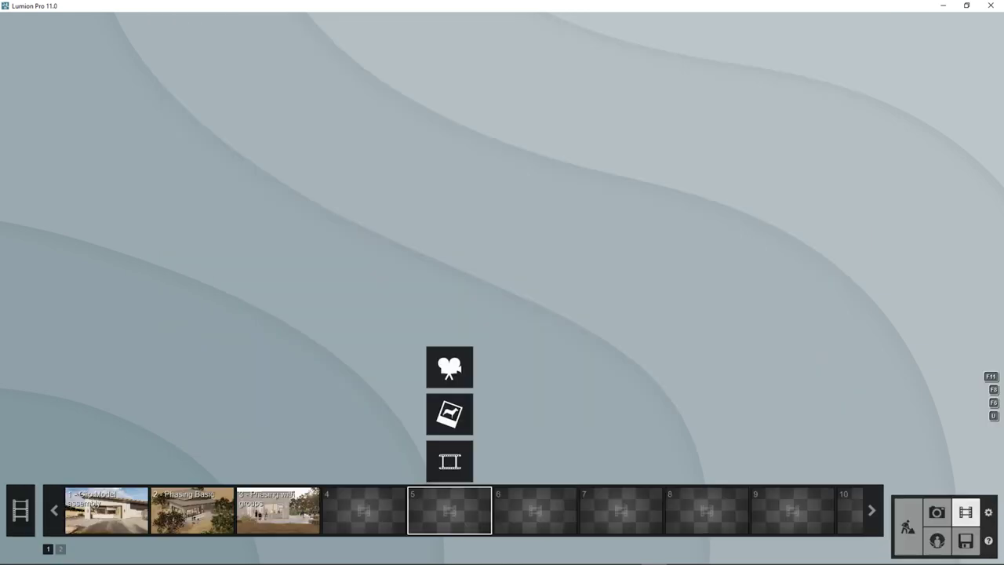
Return to the build scene and place a row of six Agarwood RT trees on the open ground before the hillside forest.
left_click(907, 527)
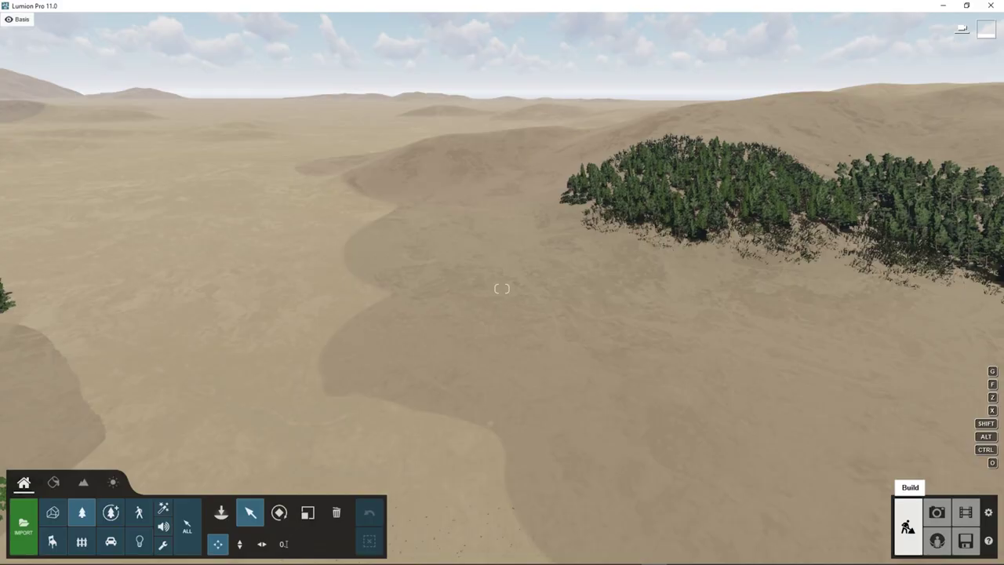
left_click(222, 512)
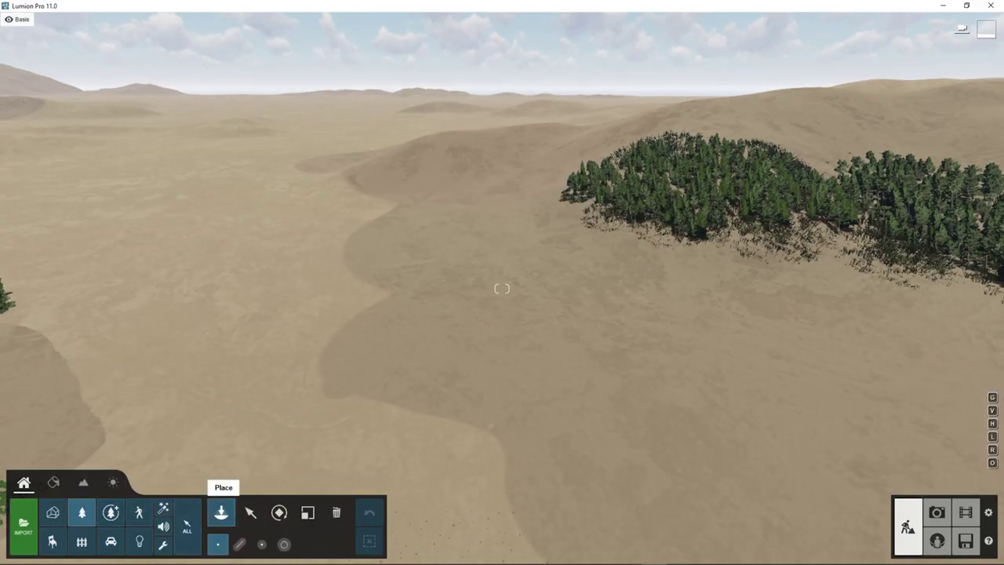
left_click(222, 513)
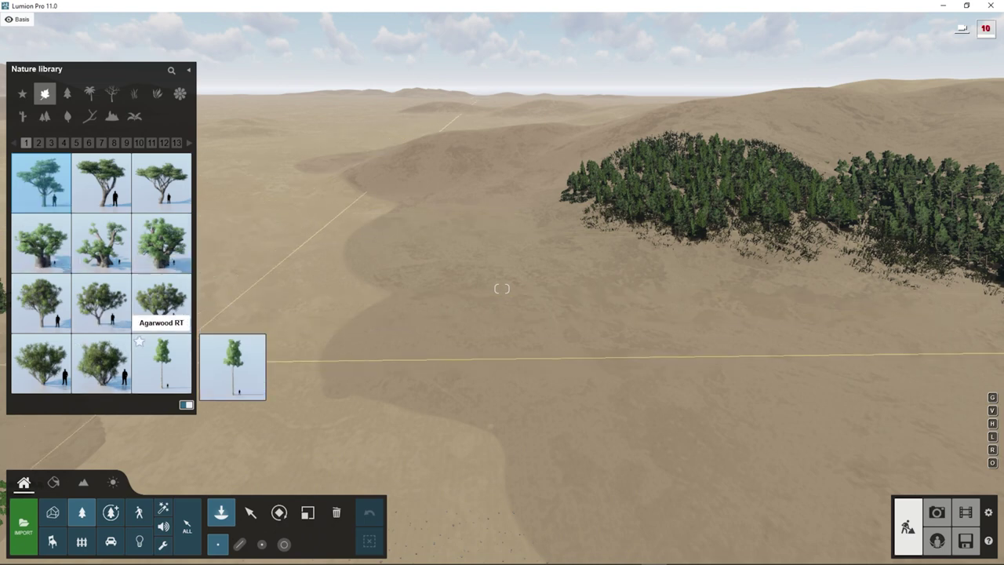
left_click(160, 362)
left_click(740, 397)
left_click(673, 391)
left_click(589, 379)
left_click(484, 353)
left_click(412, 345)
left_click(328, 333)
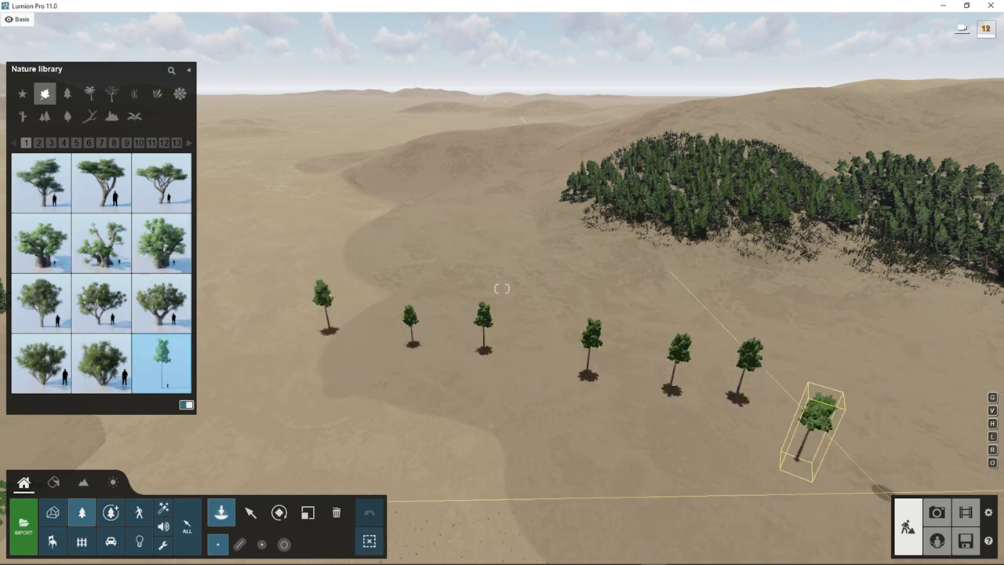
Record a static movie clip of the six trees in slot 5 with linear easing and a 15.36 s length, and save it.
left_click(966, 512)
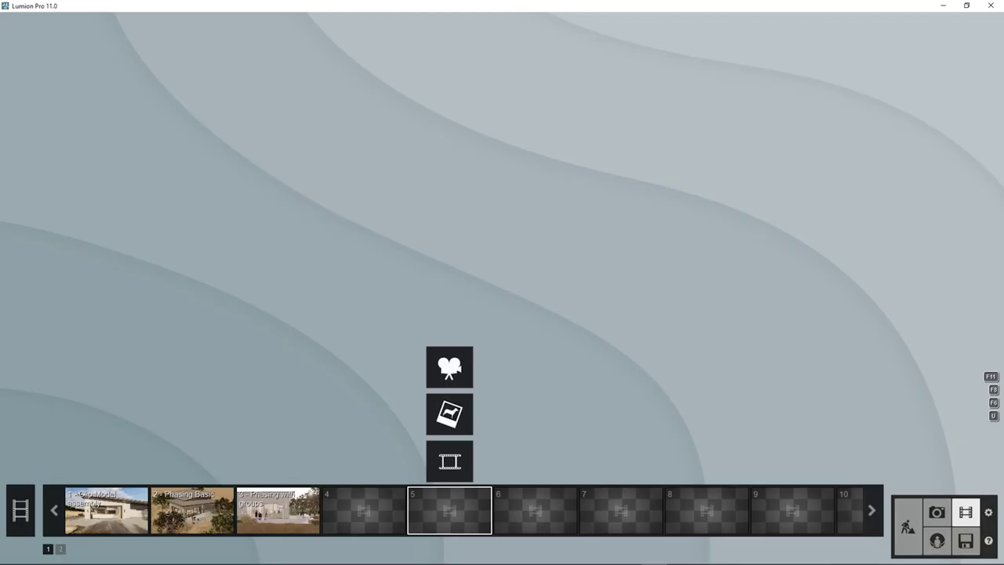
left_click(448, 366)
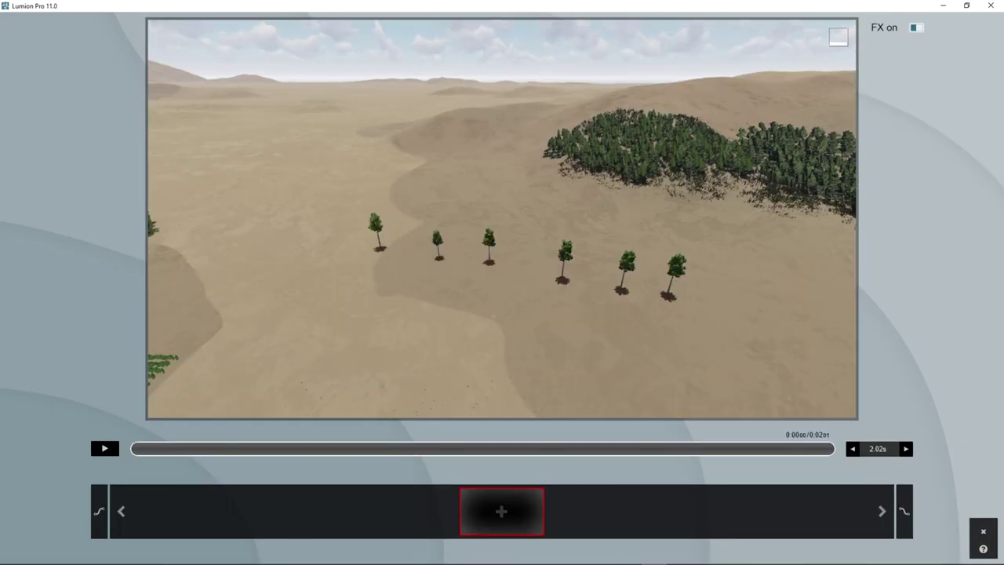
left_click(904, 511)
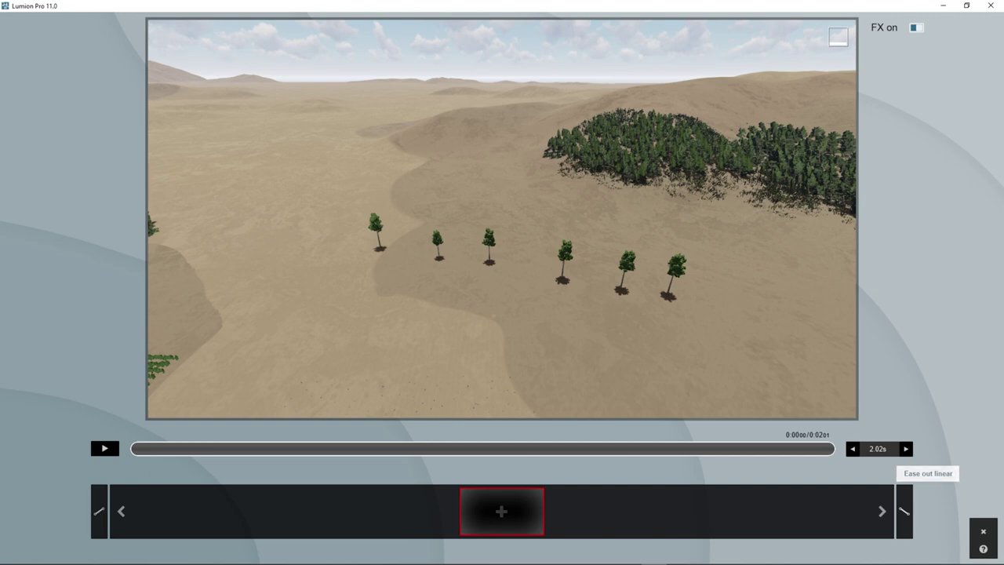
left_click(906, 449)
left_click(503, 511)
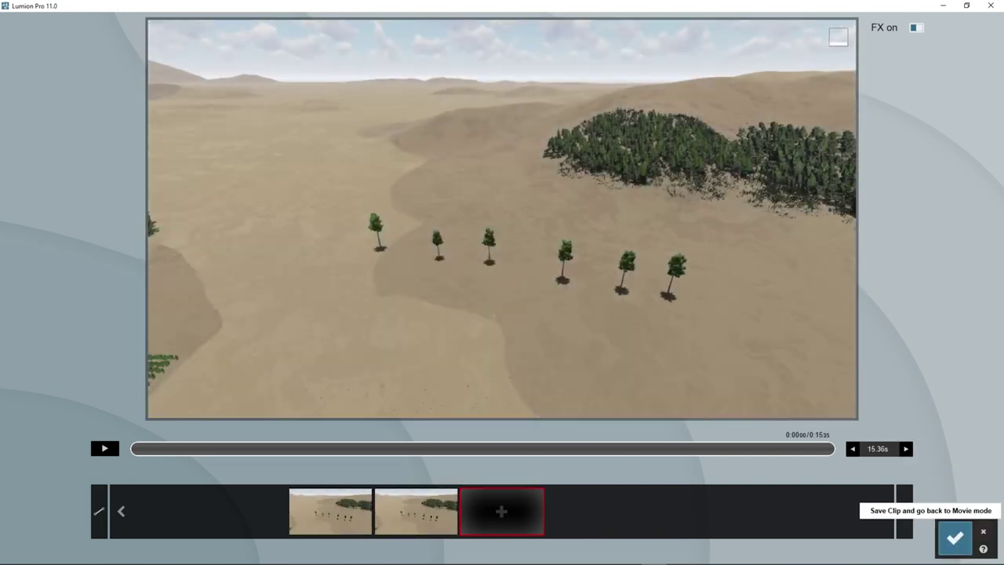
left_click(955, 538)
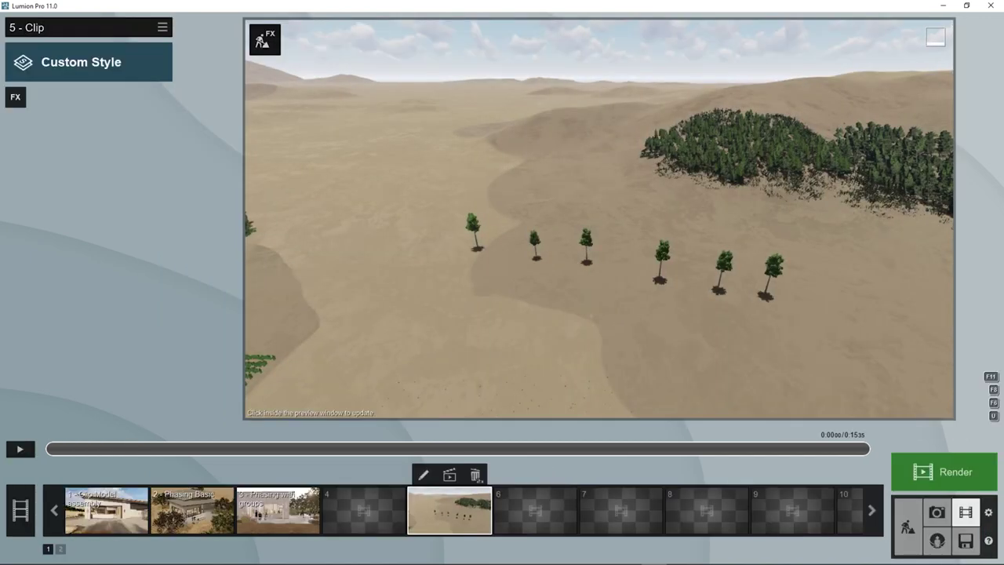
Add the Animated Phasing effect to the new clip and create a first phasing animation in it.
left_click(15, 97)
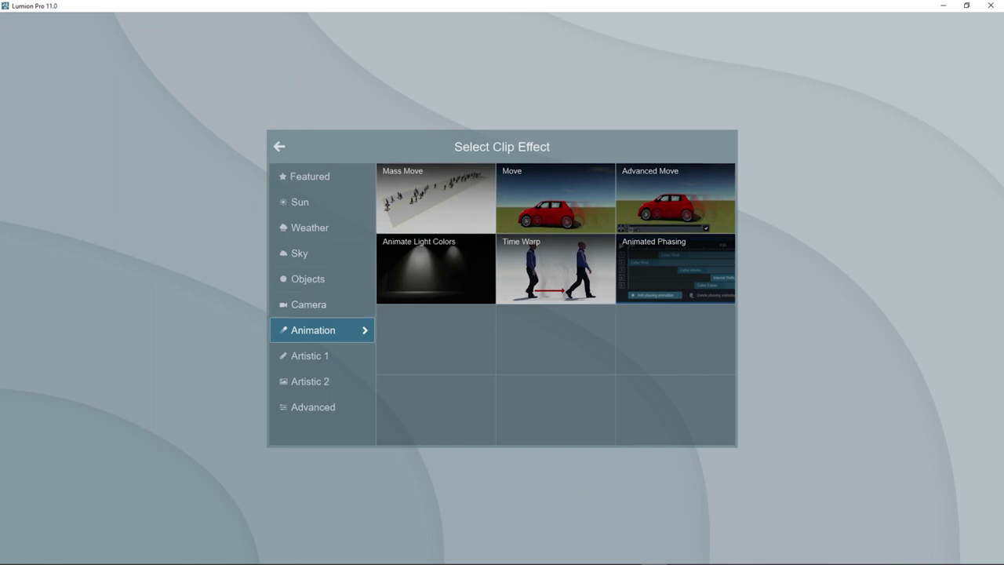
left_click(675, 269)
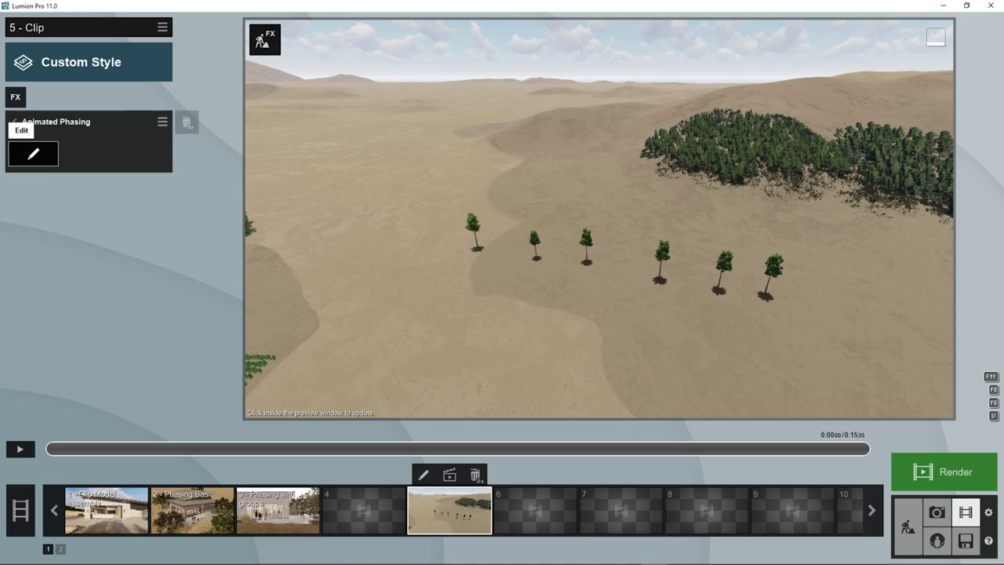
left_click(33, 154)
left_click(94, 545)
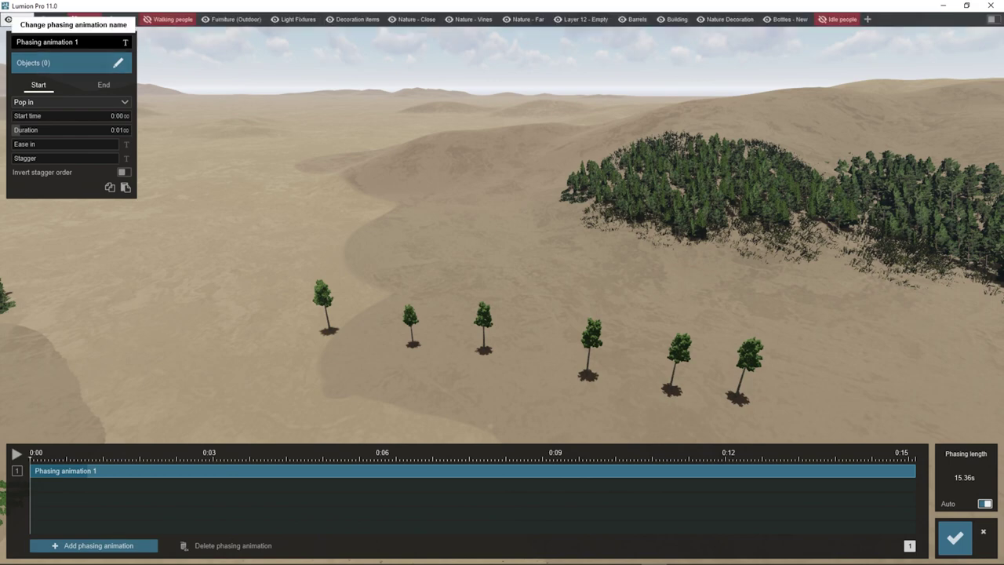
right_click_drag(471, 259, 547, 325)
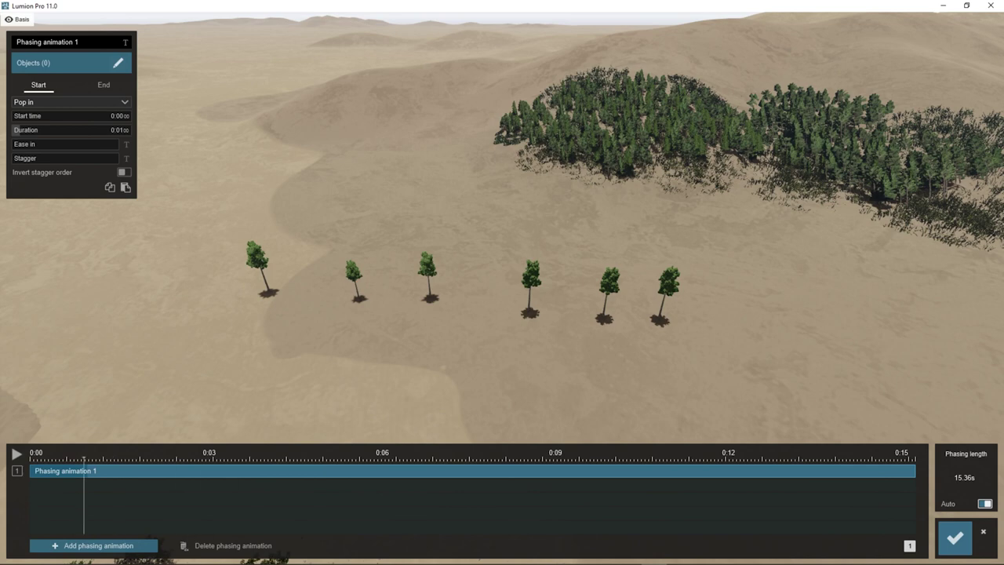
Turn automatic phasing length off and back on, and open the phasing animation's name for editing.
left_click(985, 504)
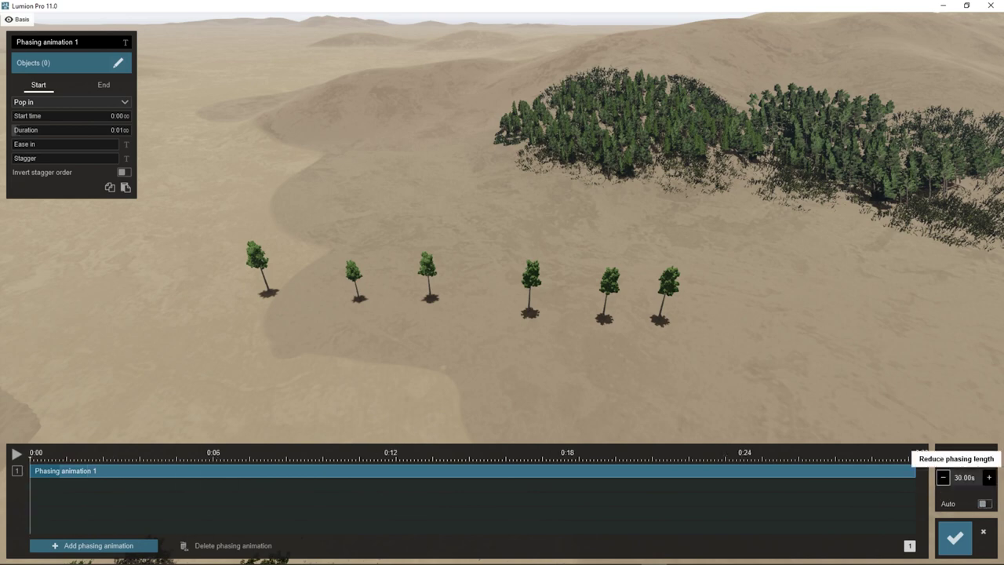
left_click(985, 504)
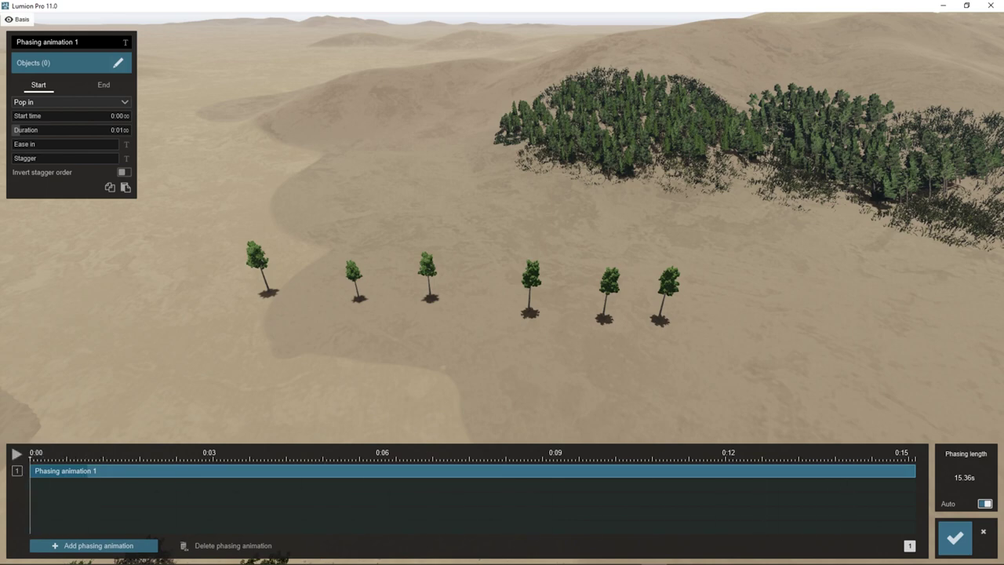
left_click(125, 42)
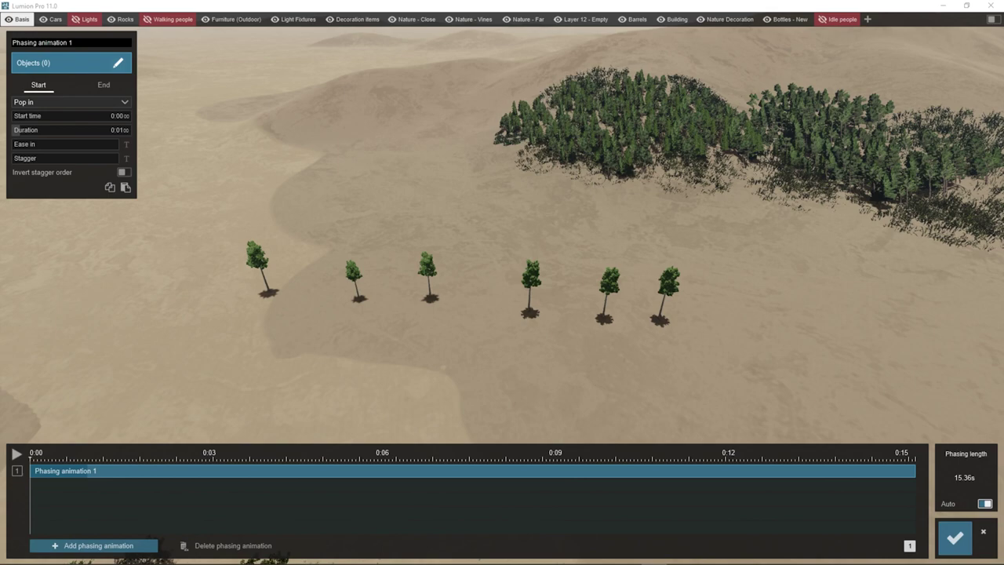
Assign the six trees in the row to the phasing animation, one after another, with staggering in order of selection enabled.
left_click(118, 63)
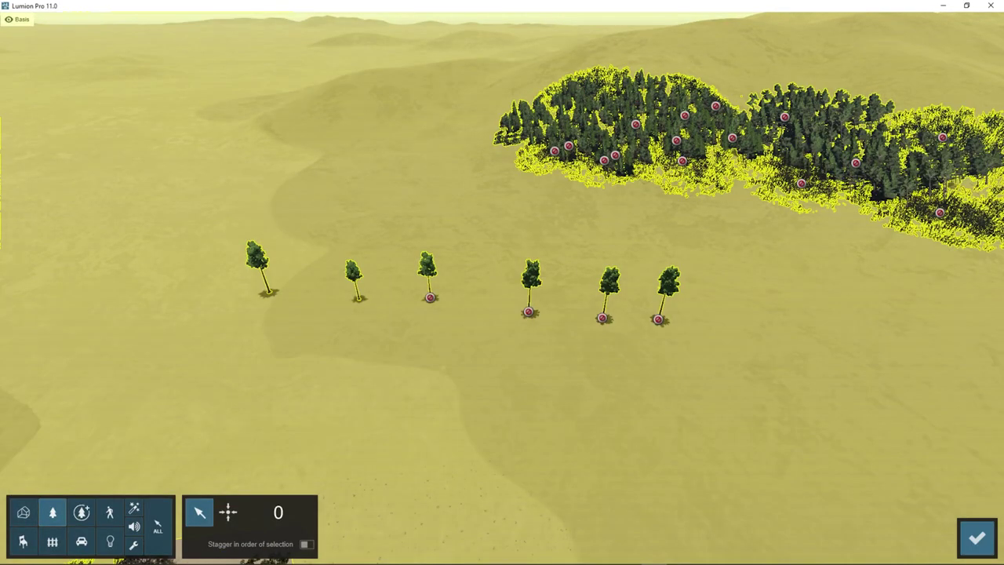
left_click(201, 512)
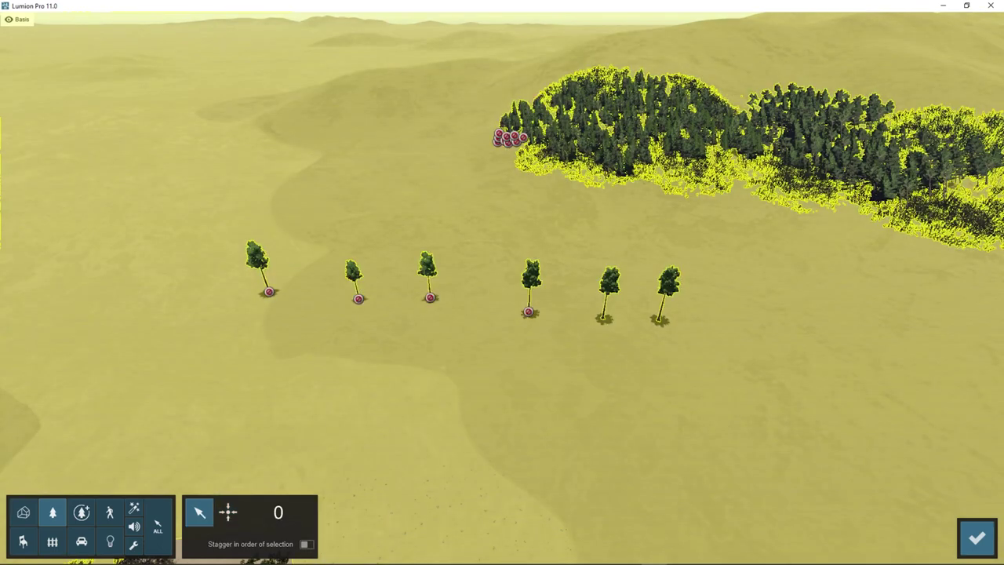
left_click(268, 291)
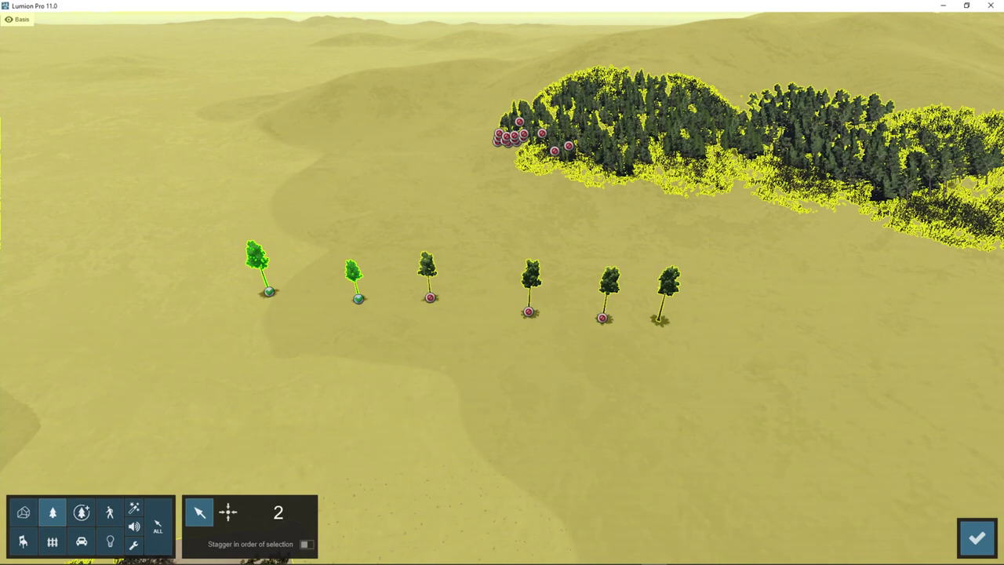
left_click(528, 312)
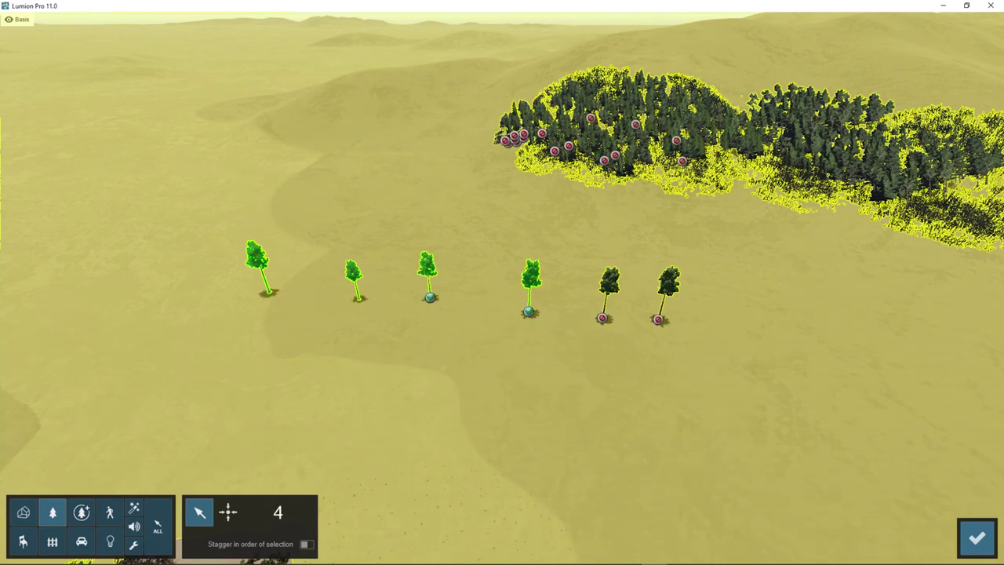
left_click(659, 320)
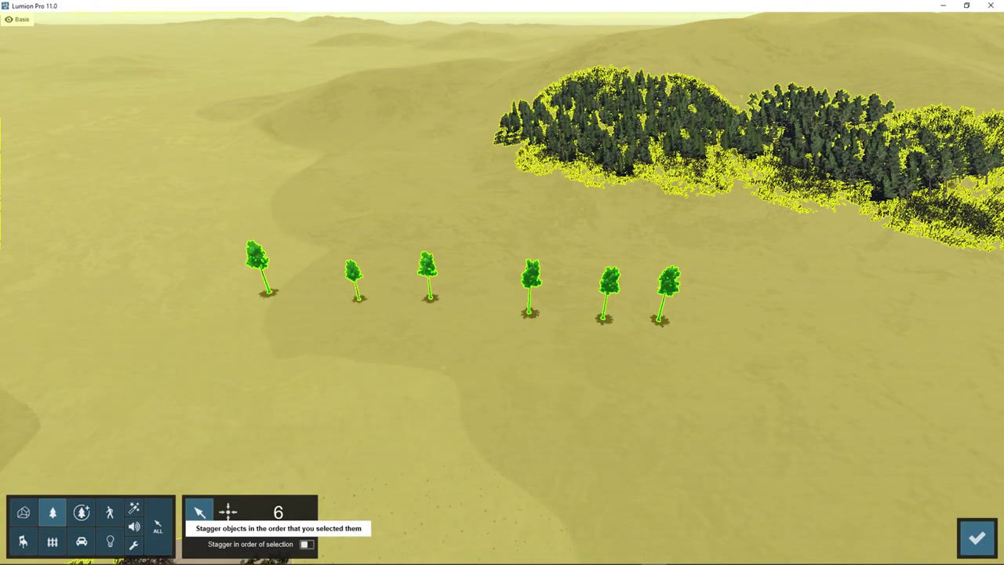
left_click(307, 544)
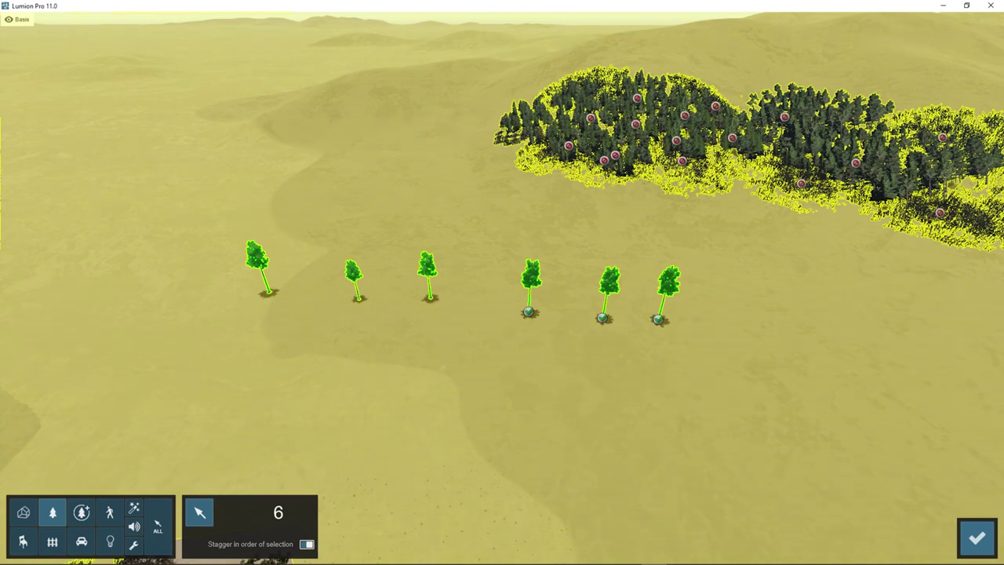
left_click(977, 537)
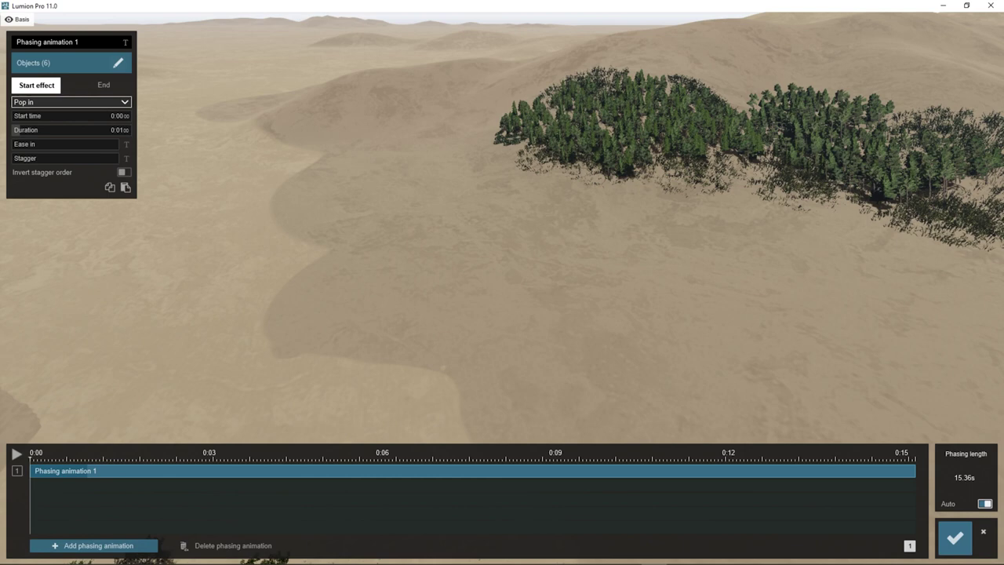
Keep Pop in as the start effect, and set its start time to about 5.4 s and duration to about 2.8 s.
left_click(71, 102)
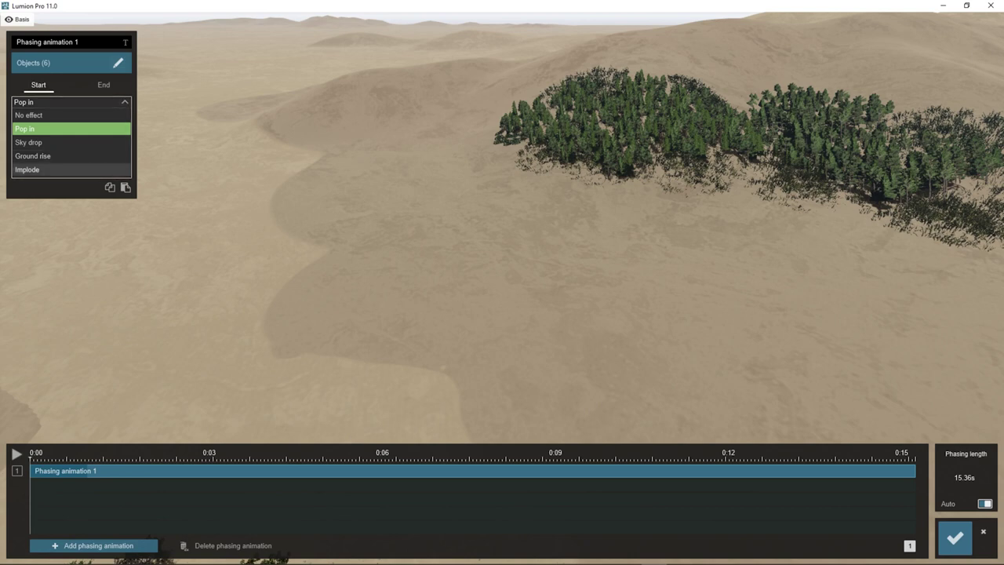
left_click(70, 128)
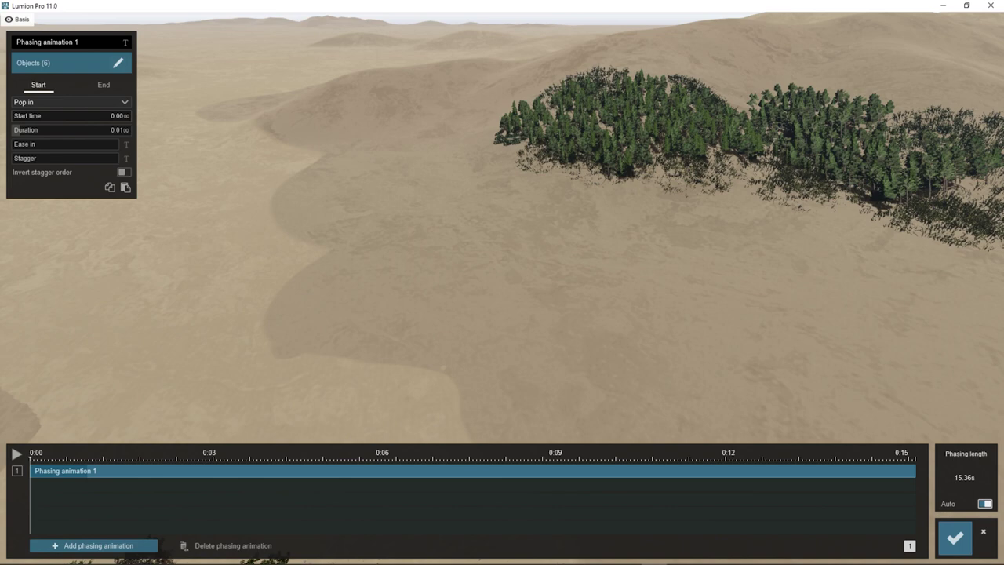
left_click_drag(31, 470, 413, 471)
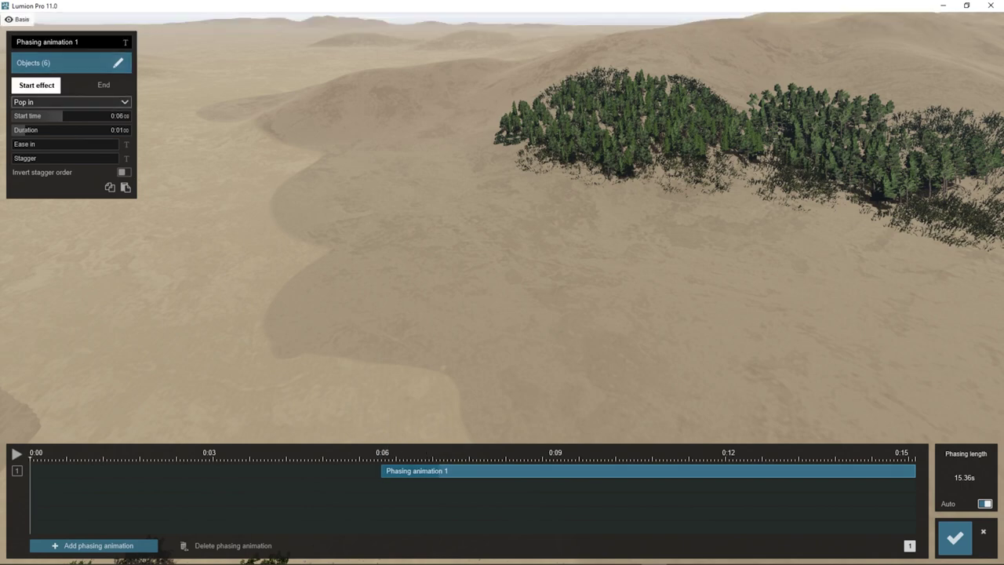
mouse_move(63, 116)
left_mouse_down()
mouse_move(76, 115)
mouse_move(51, 115)
mouse_move(99, 130)
mouse_move(25, 130)
mouse_move(45, 129)
left_mouse_up()
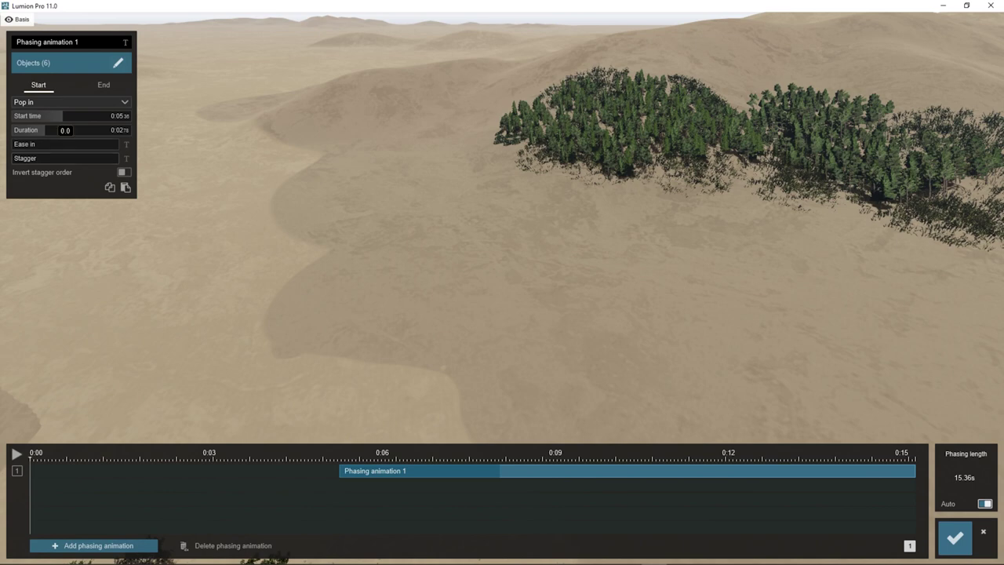
Raise the Pop in animation's ease-in to about 70% of its range and preview the trees' appearance on the timeline.
left_click_drag(15, 144, 120, 144)
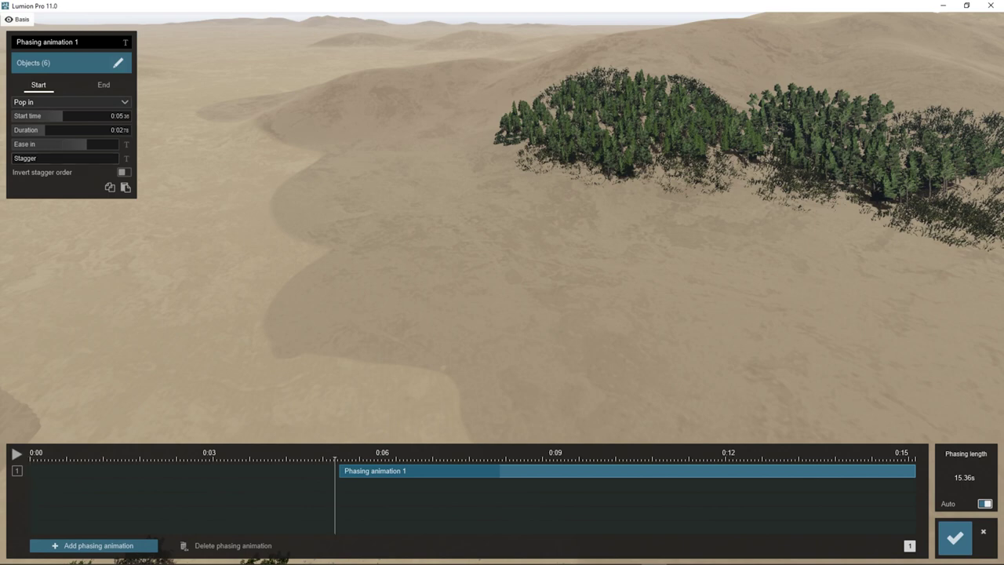
left_click(17, 454)
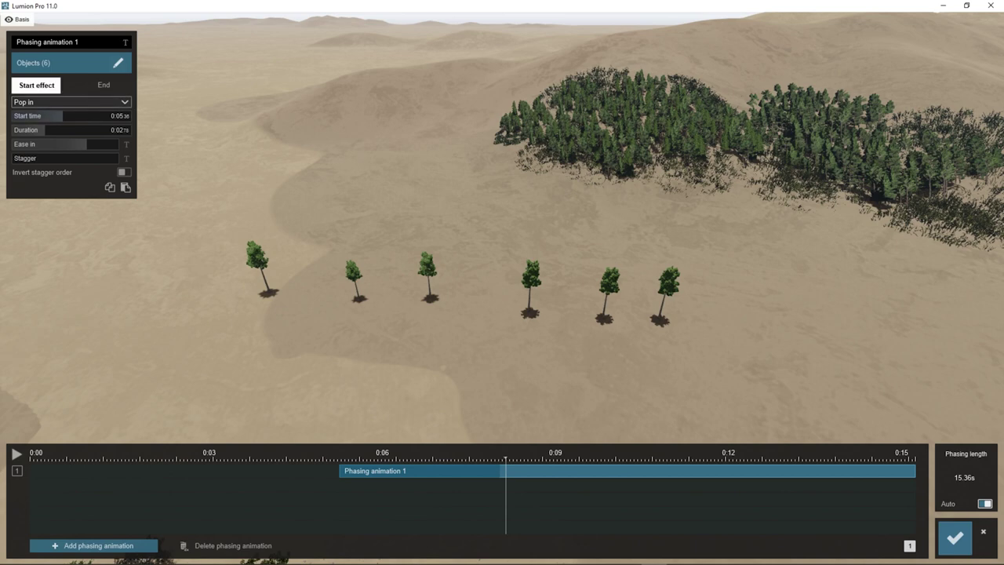
left_click(72, 102)
left_click_drag(506, 496, 358, 496)
Raise the stagger of the Pop in animation to its maximum and play the phasing from the beginning of the timeline.
mouse_move(65, 145)
left_click_drag(13, 159, 119, 158)
key("Return")
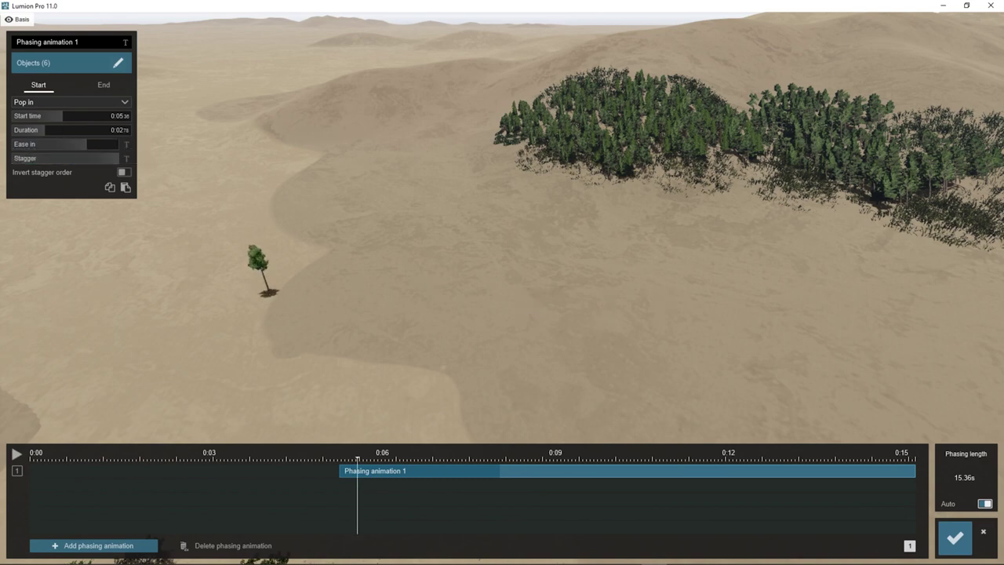
left_click(16, 454)
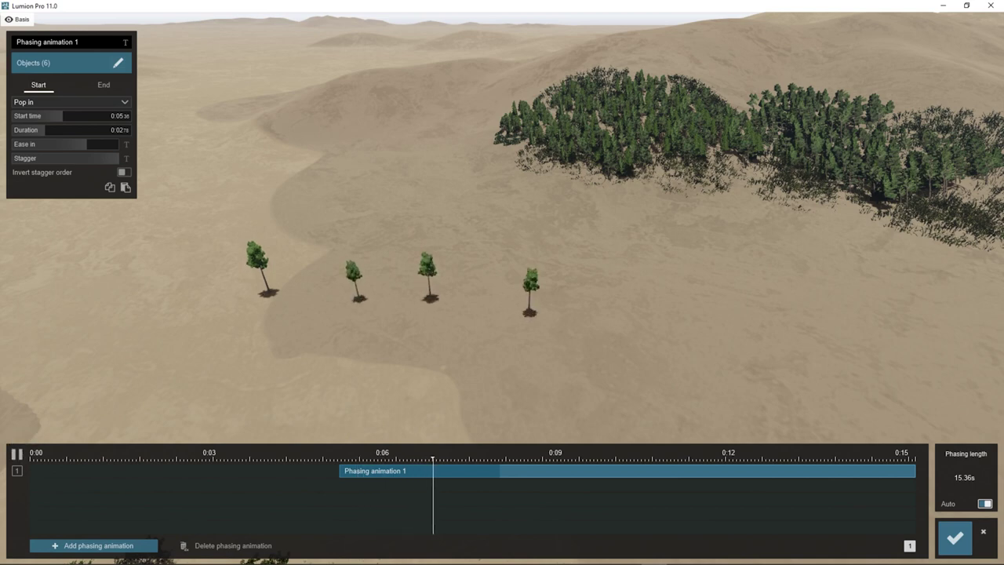
left_click(33, 457)
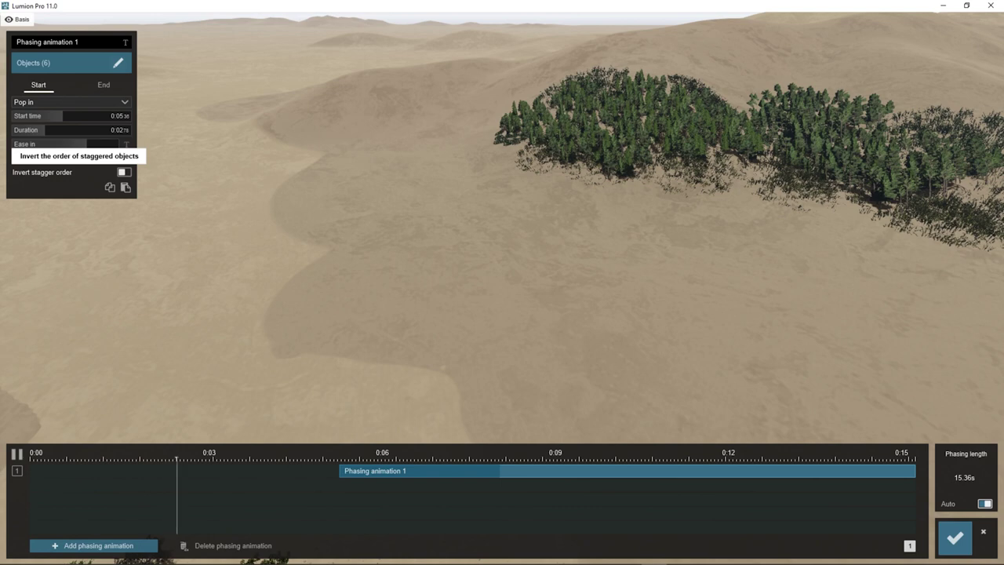
Toggle the inverted stagger order, and turn on staggering in order of selection for the six assigned trees.
left_click(124, 172)
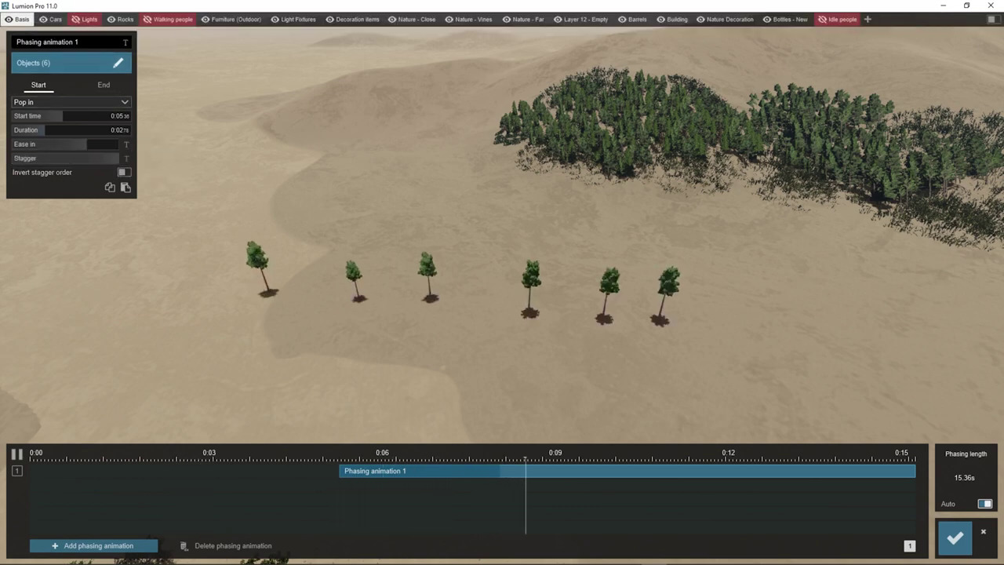
left_click(118, 63)
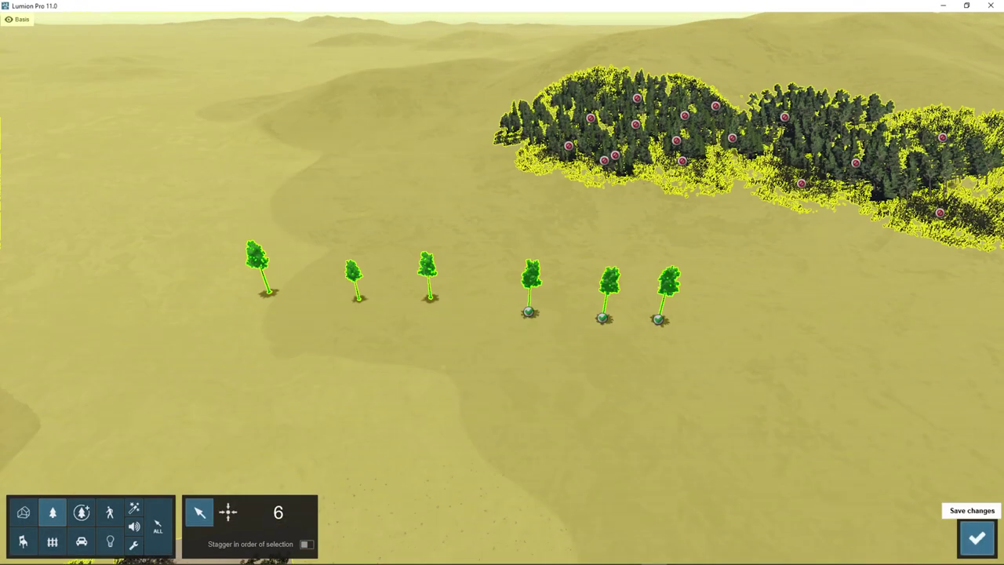
left_click(977, 537)
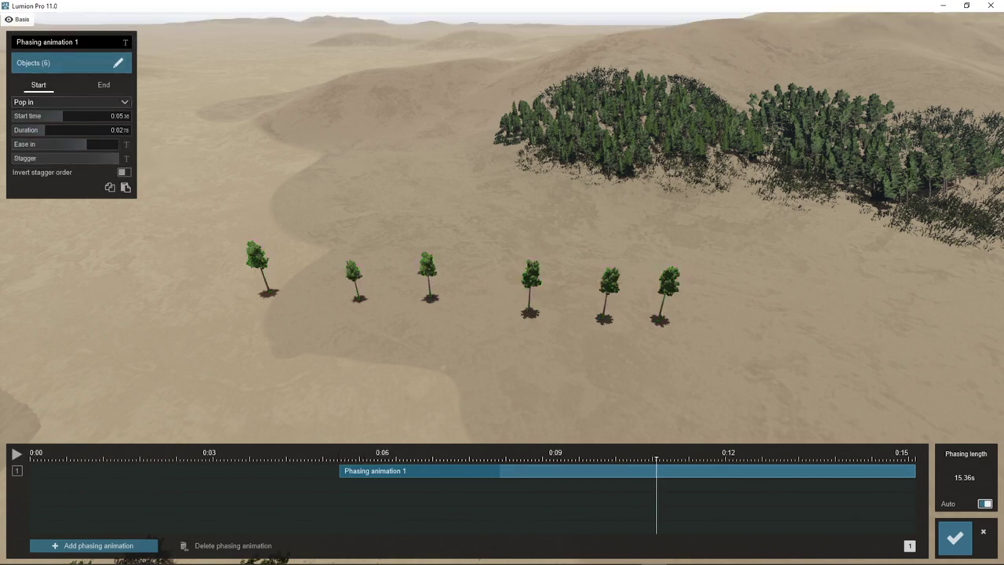
left_click(118, 62)
left_click(306, 544)
left_click(977, 537)
Reduce the stagger to about three quarters and the ease-in to about 40% of their ranges, previewing the animation.
left_click_drag(118, 159, 117, 158)
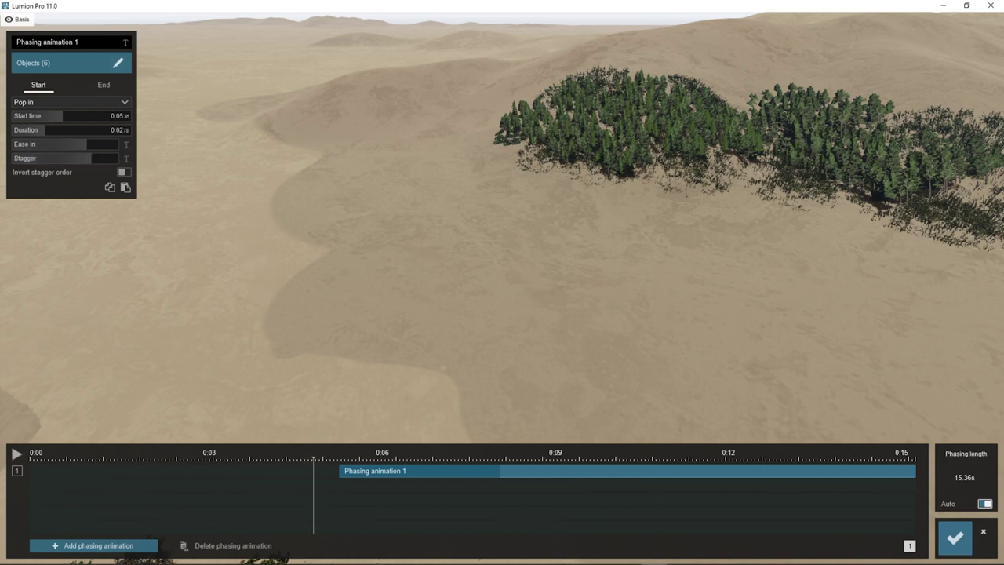
left_click(16, 454)
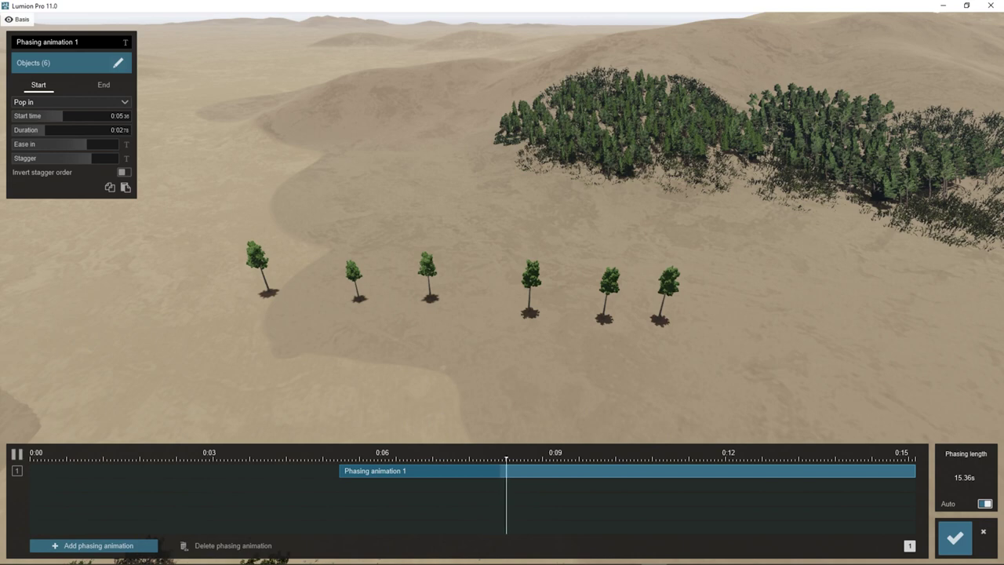
left_click_drag(341, 458, 413, 458)
left_click_drag(86, 145, 12, 144)
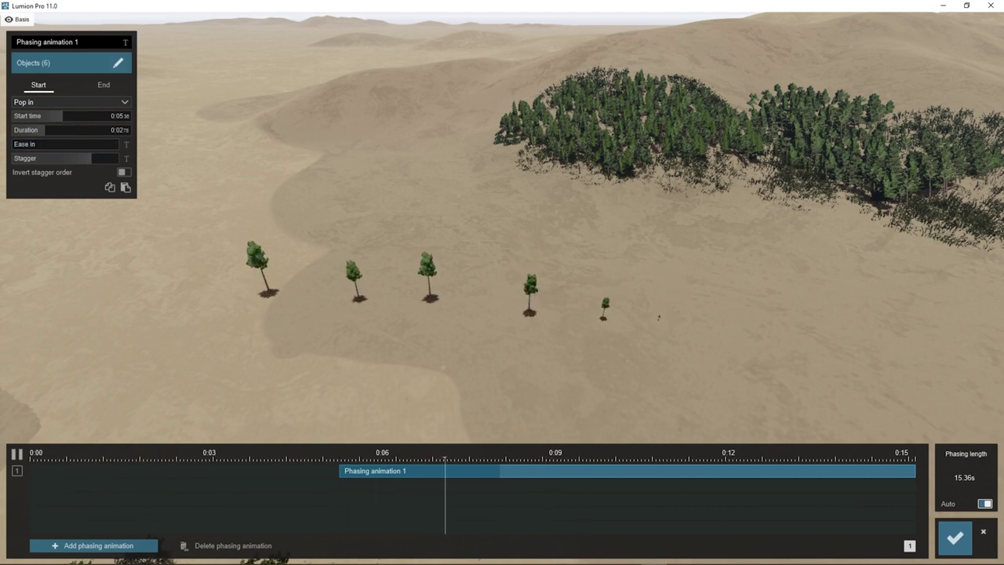
left_click_drag(12, 145, 118, 144)
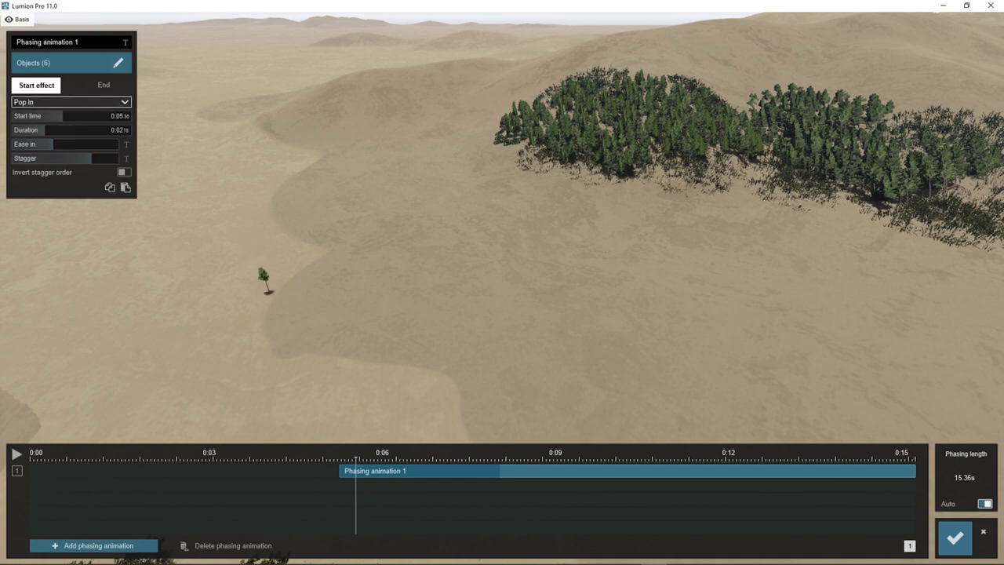
Change the start effect of the phasing animation to Sky drop and preview it.
left_click(71, 102)
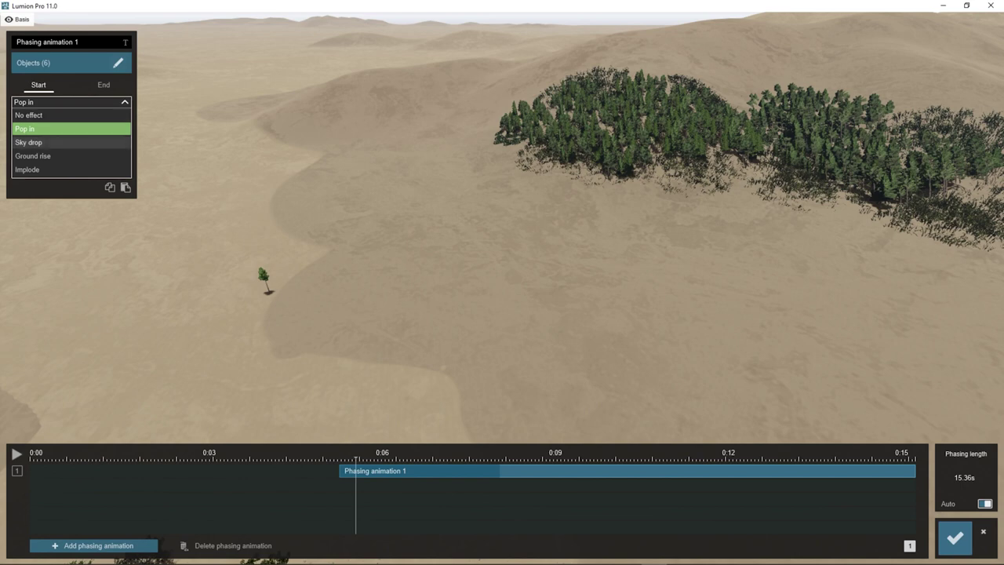
left_click(31, 142)
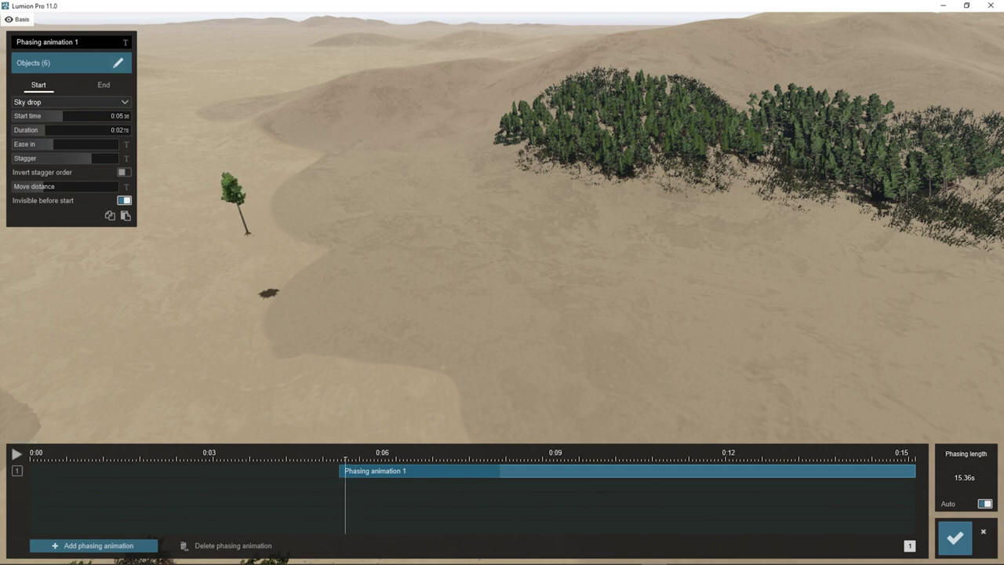
left_click(17, 452)
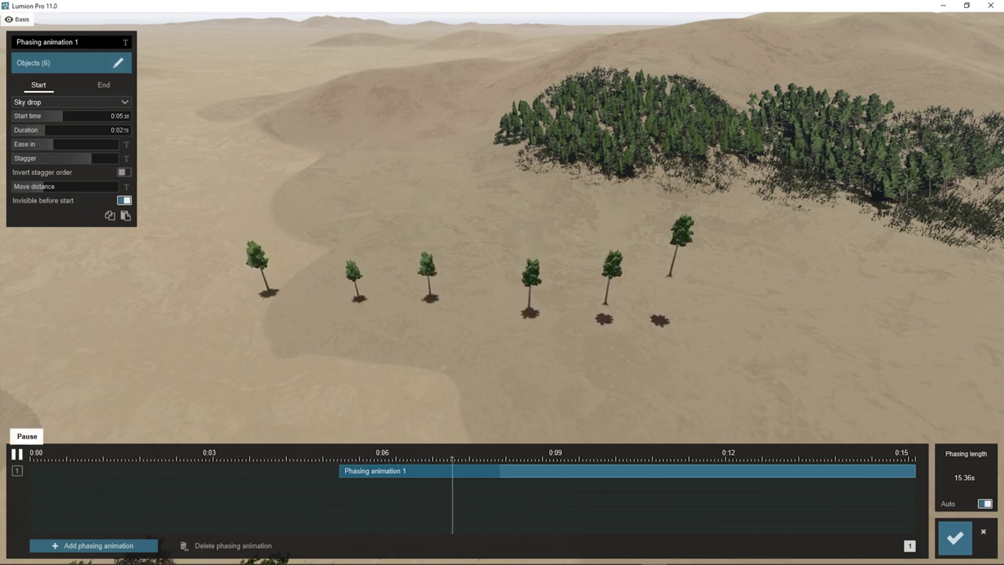
left_click(16, 452)
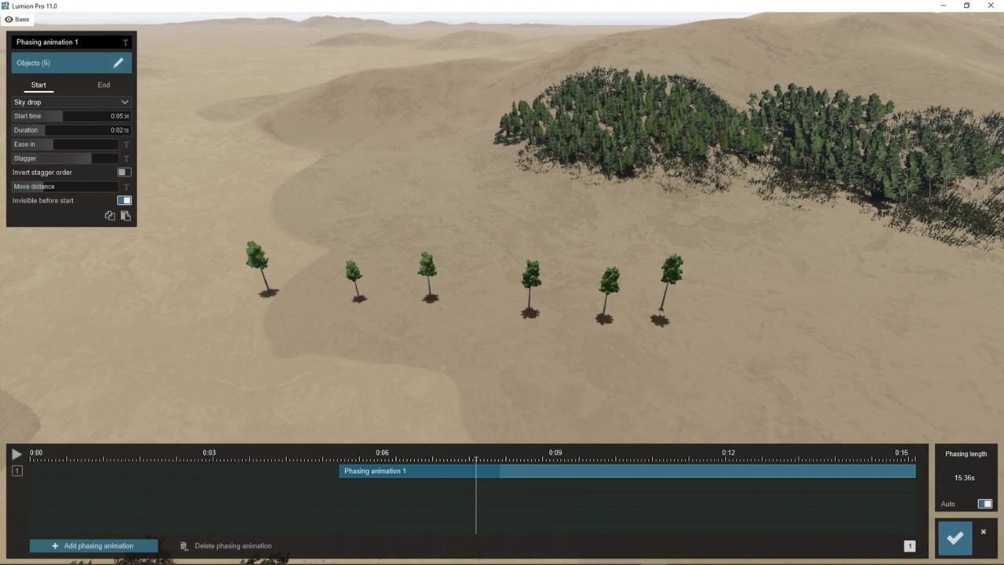
Try the Sky drop move distance at its maximum and near its minimum, previewing the animation each time.
left_click_drag(36, 186, 118, 186)
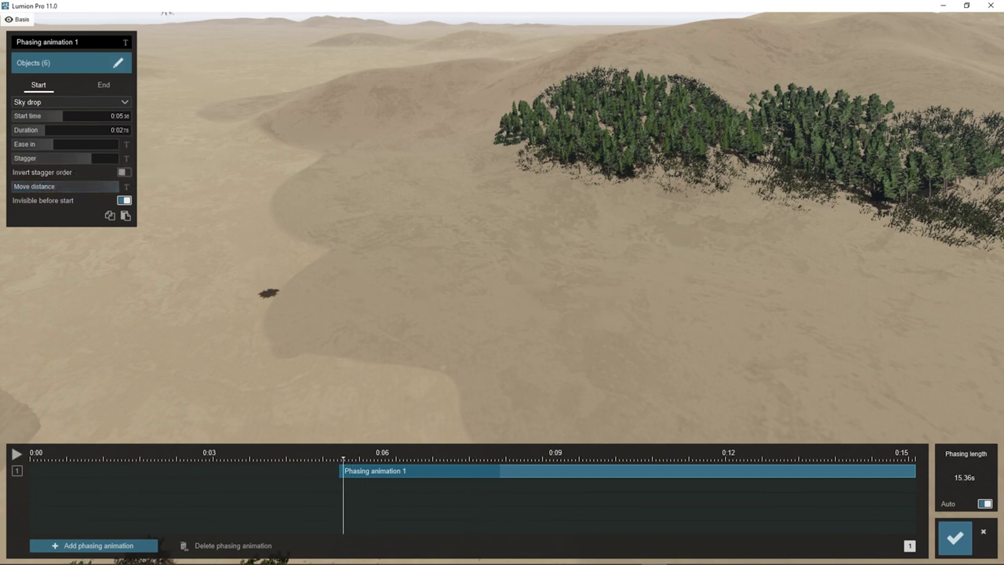
left_click(17, 453)
left_click(17, 453)
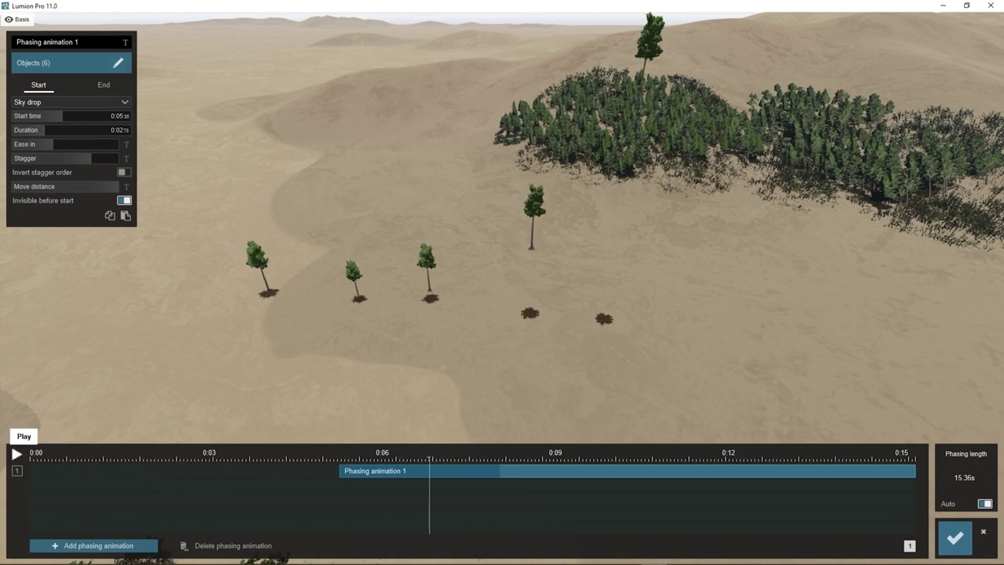
left_click_drag(115, 187, 14, 187)
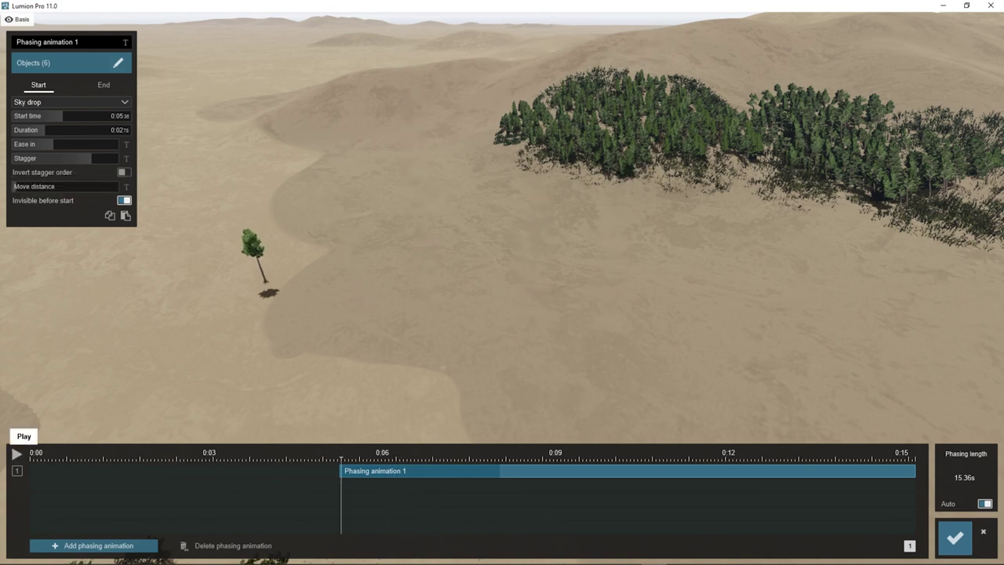
left_click(17, 452)
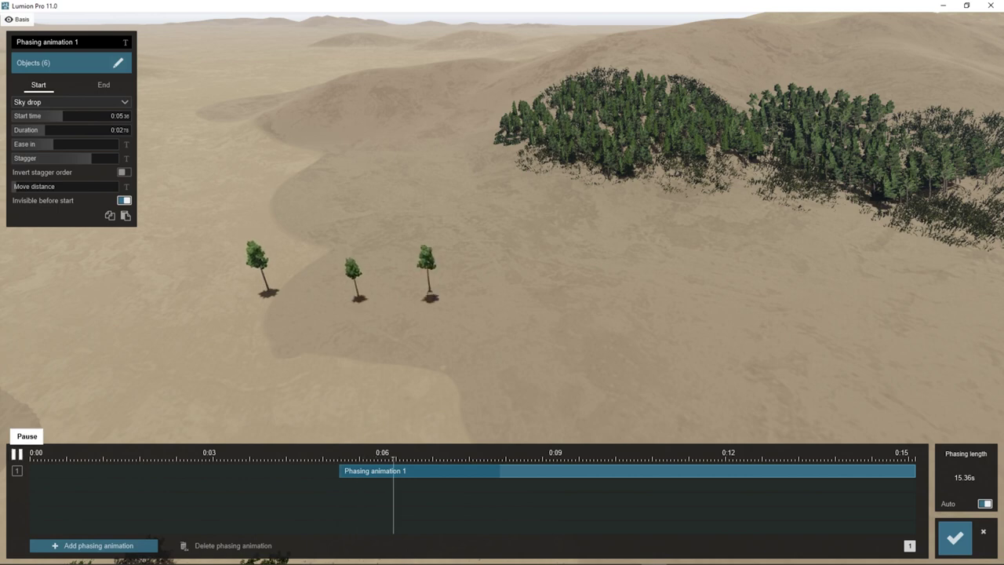
left_click(16, 453)
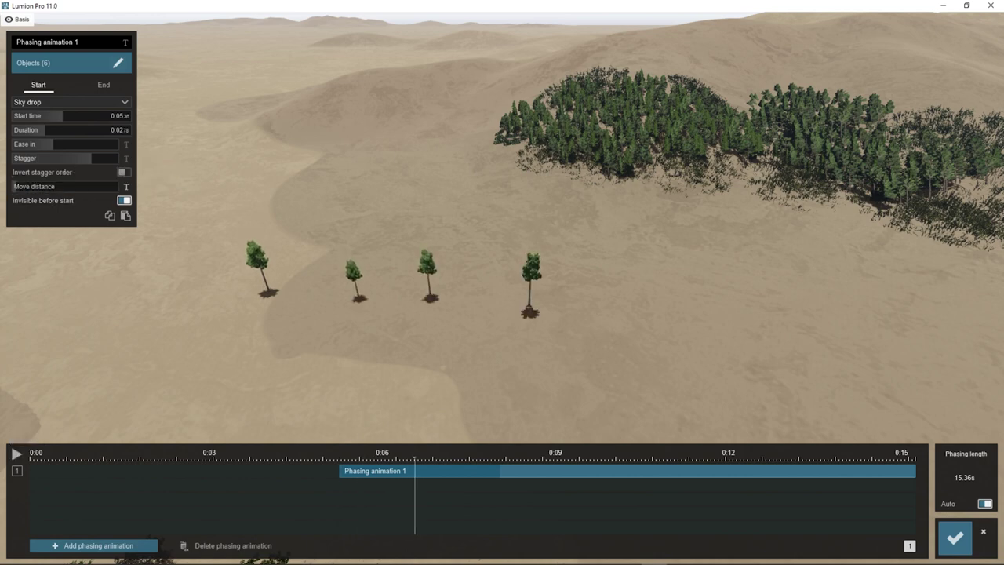
Turn off Invisible before start, set the Sky drop move distance to about half its range, and preview the animation.
left_click(124, 200)
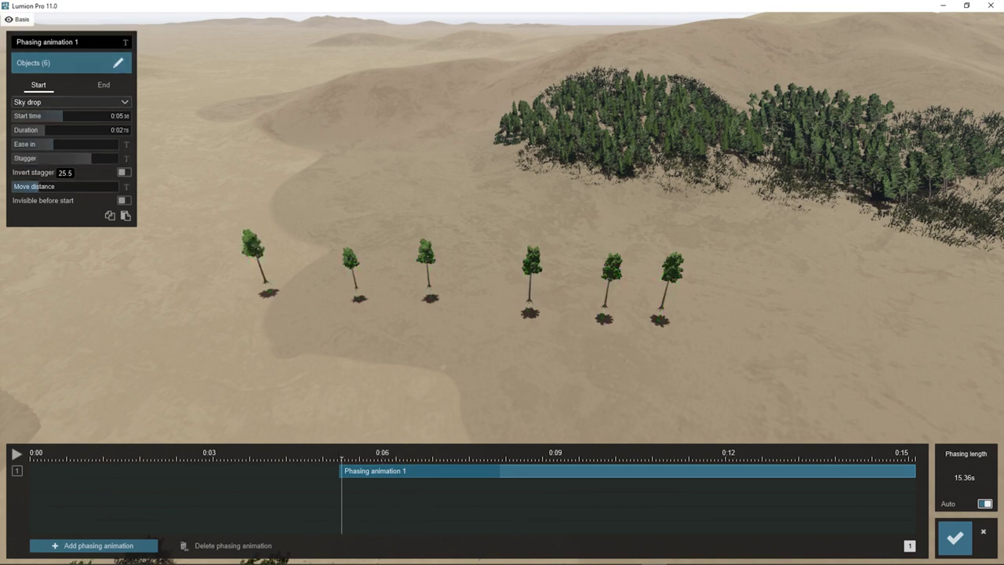
left_click_drag(63, 187, 71, 186)
left_click(16, 454)
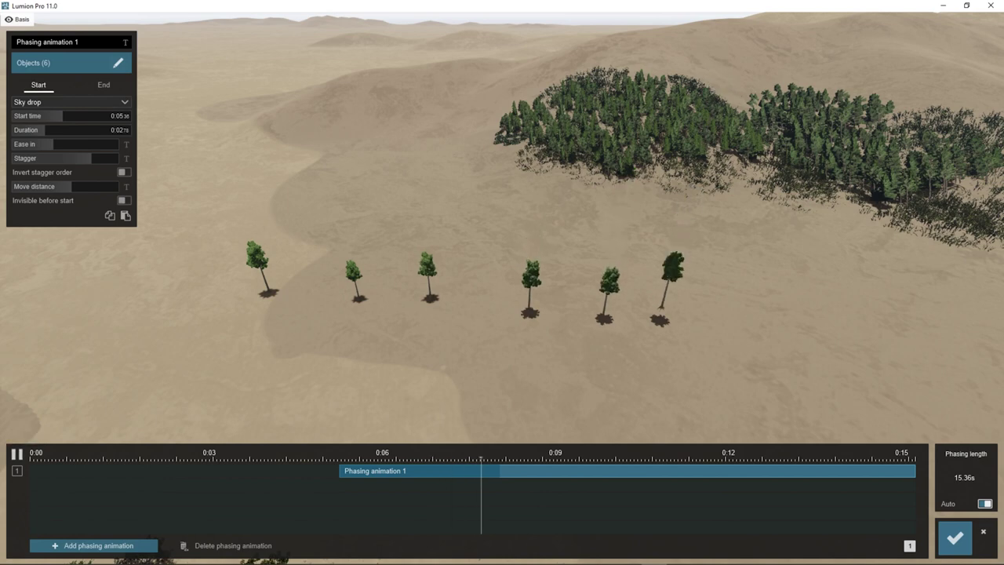
left_click(16, 453)
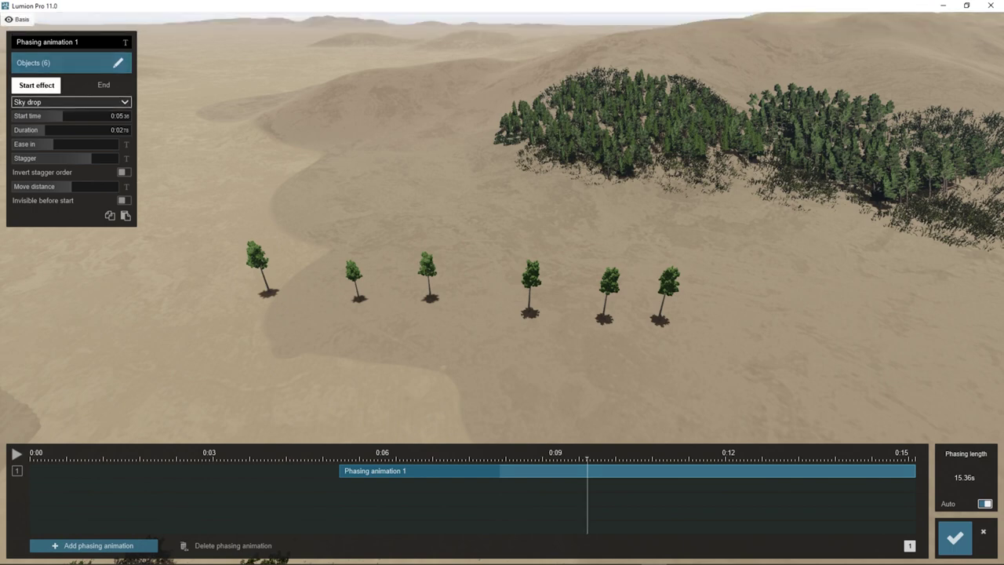
Switch the start effect through Ground rise to Implode and preview the Implode animation from its start.
left_click(71, 102)
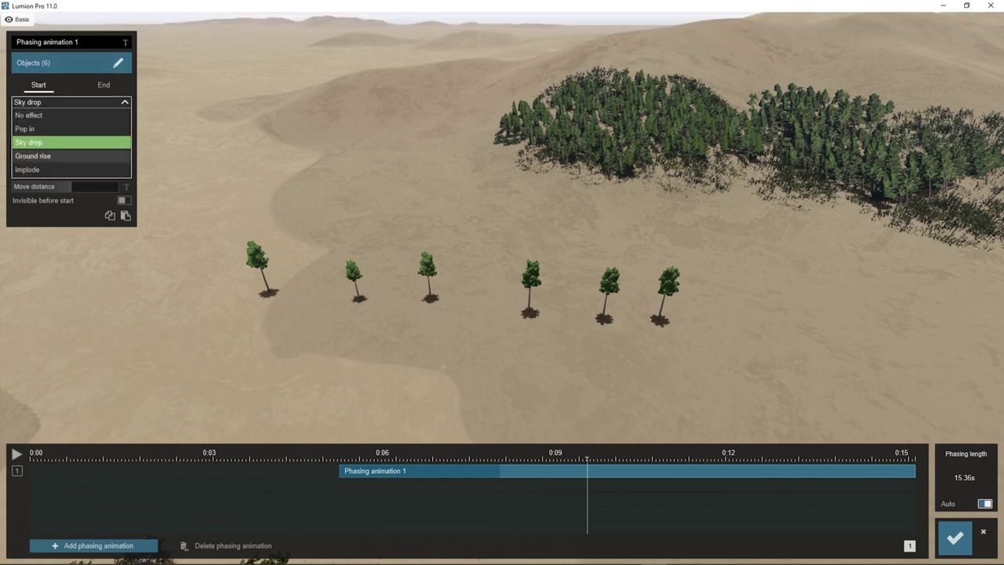
left_click(32, 155)
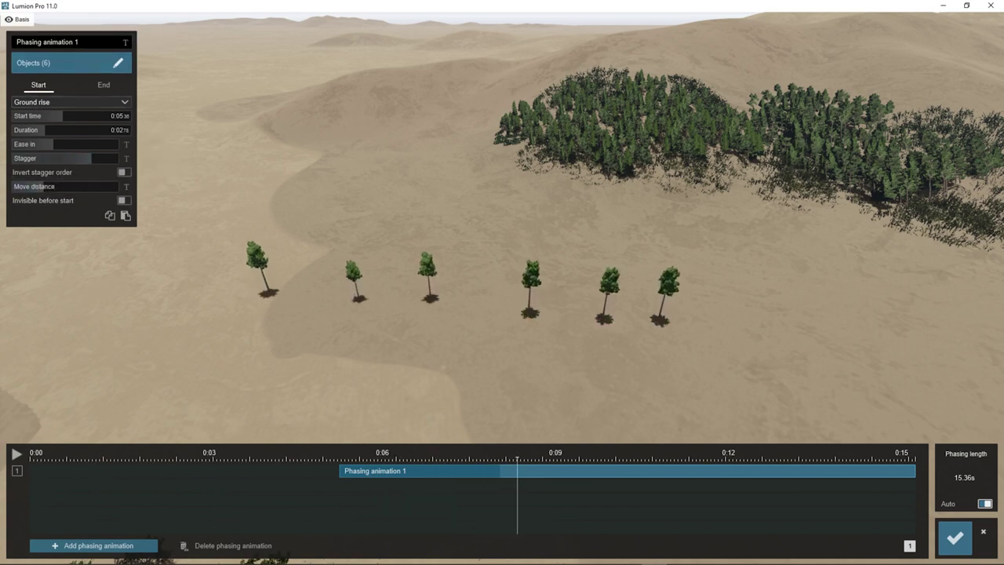
left_click(71, 102)
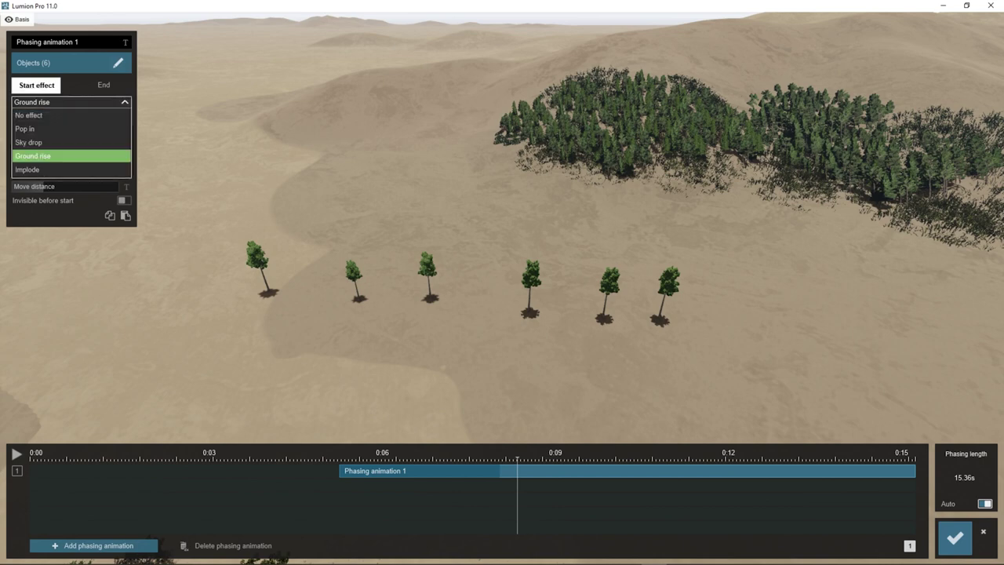
left_click(63, 171)
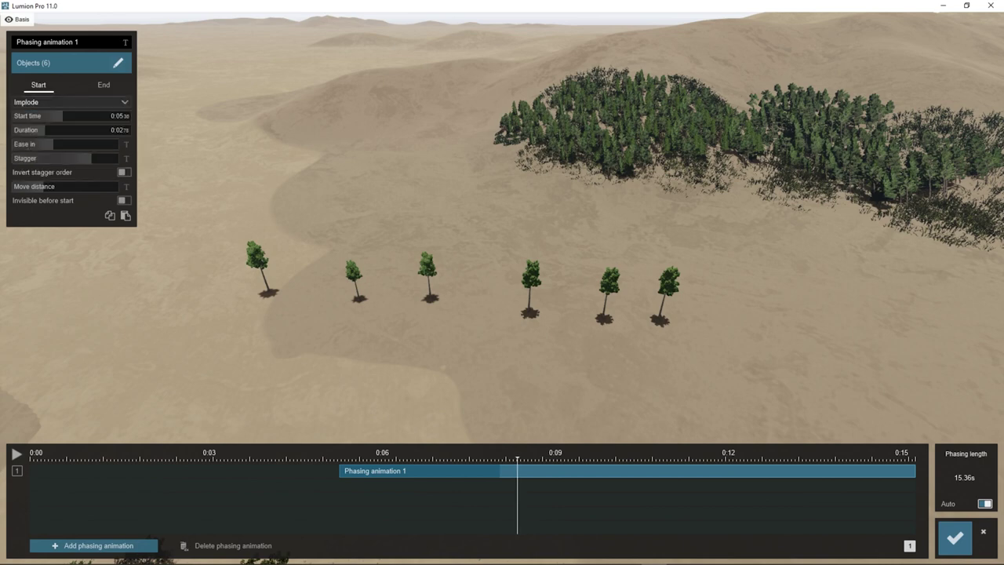
left_click(15, 454)
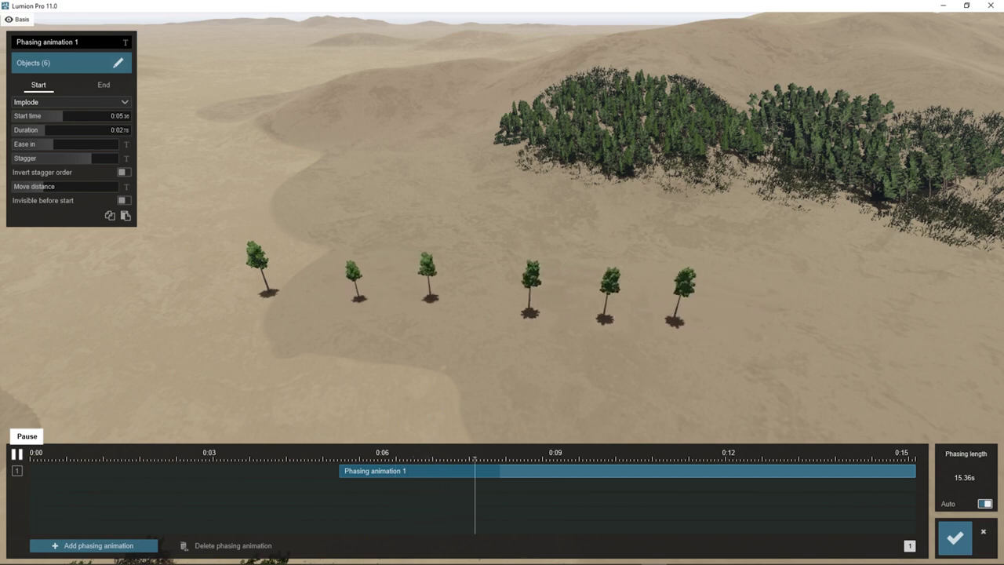
left_click(337, 453)
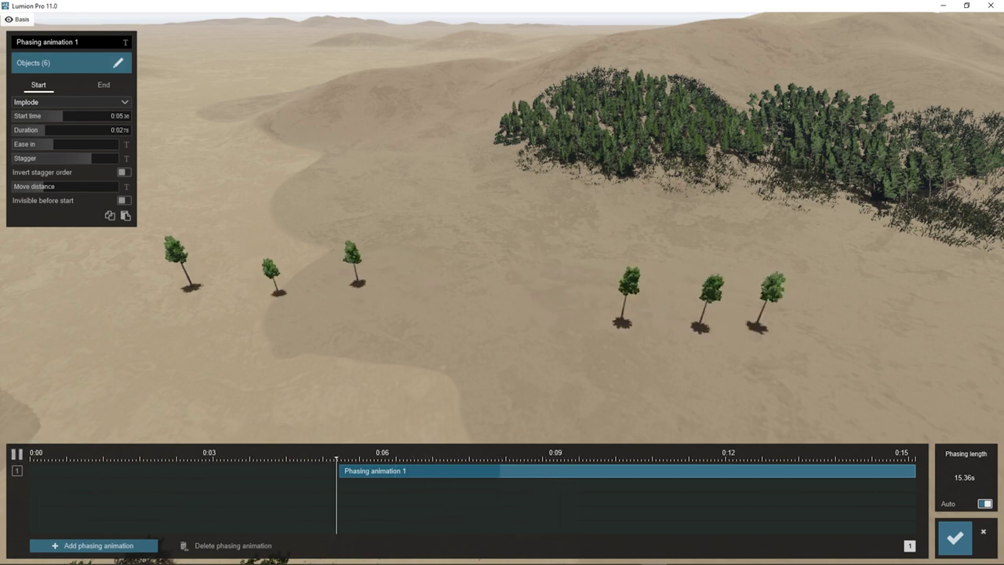
left_click(17, 453)
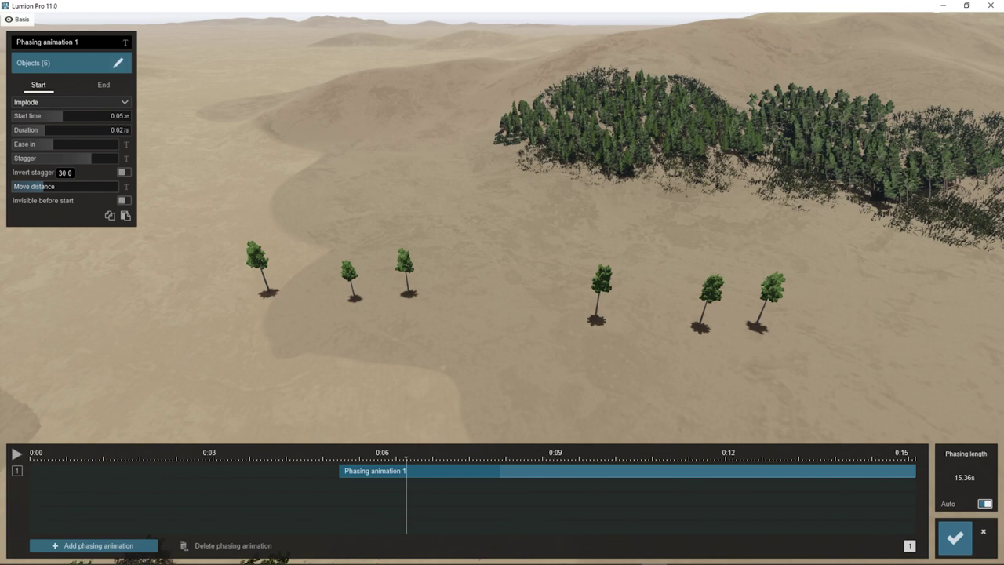
Turn on Invisible before start for the Implode effect, raise the move distance to its maximum, and preview the animation.
left_click(124, 200)
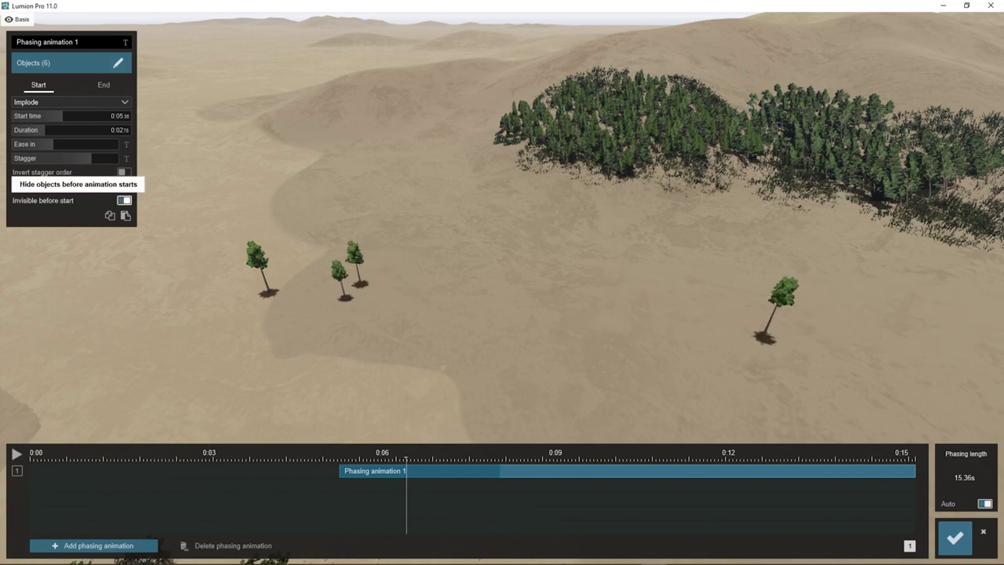
left_click_drag(406, 456, 339, 456)
left_click(16, 453)
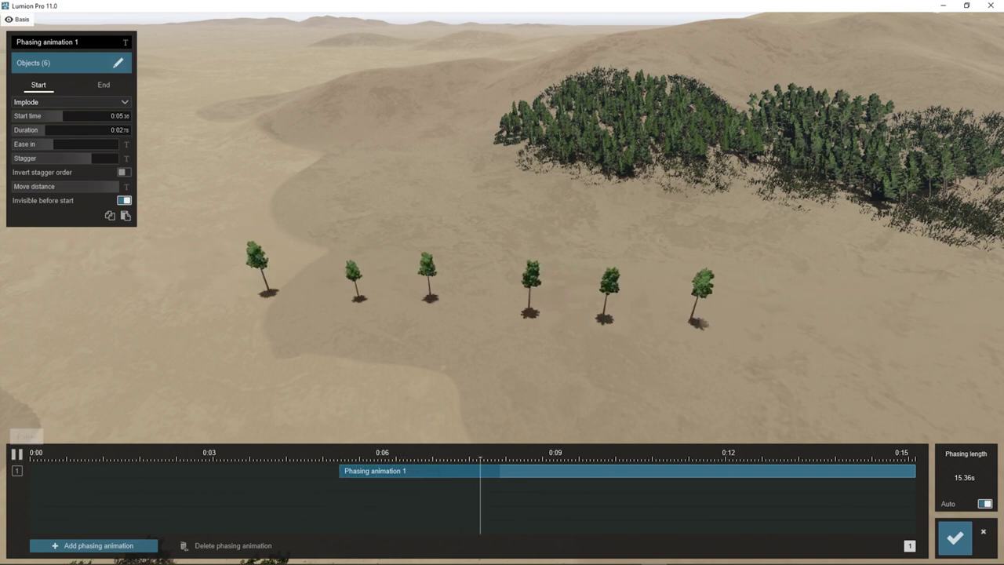
Turn off Invisible before start, shift the animation's start time to about 1.7 s, and scrub to about 3 s.
left_click(124, 200)
left_click_drag(566, 456, 357, 456)
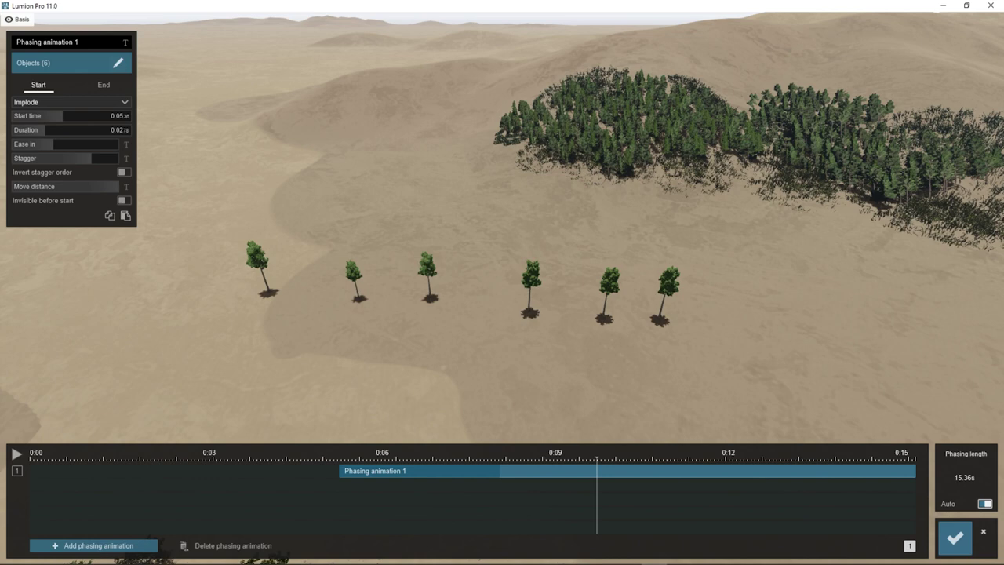
left_click_drag(385, 455, 212, 456)
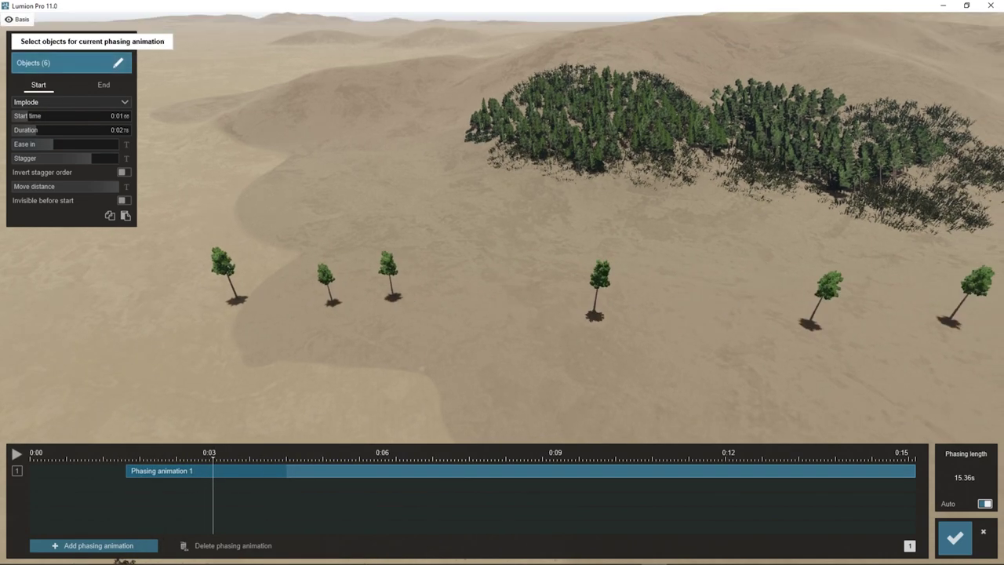
Add a second phasing animation starting at about 2.9 s and assign the hillside forest trees to it.
left_click(99, 545)
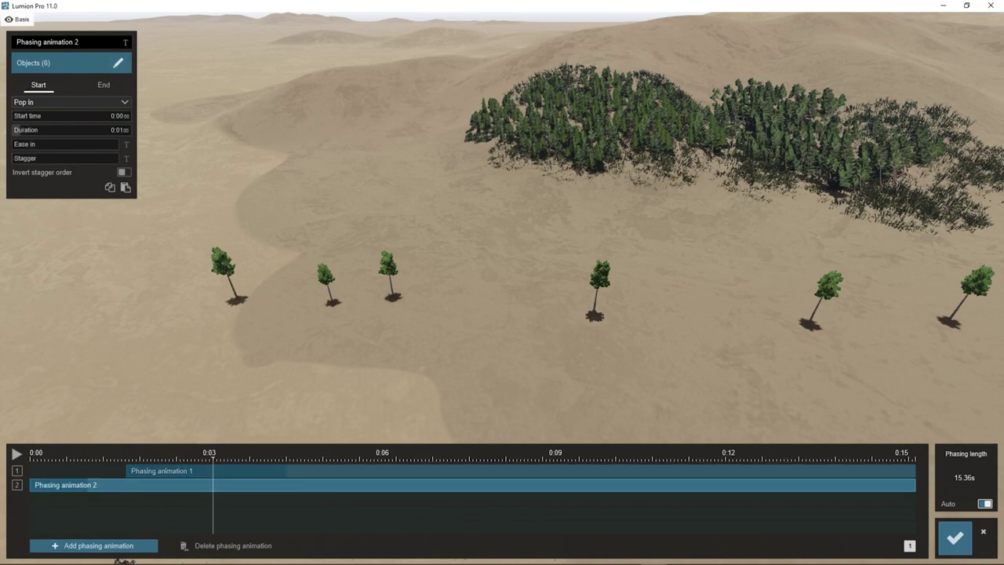
left_click_drag(39, 485, 206, 485)
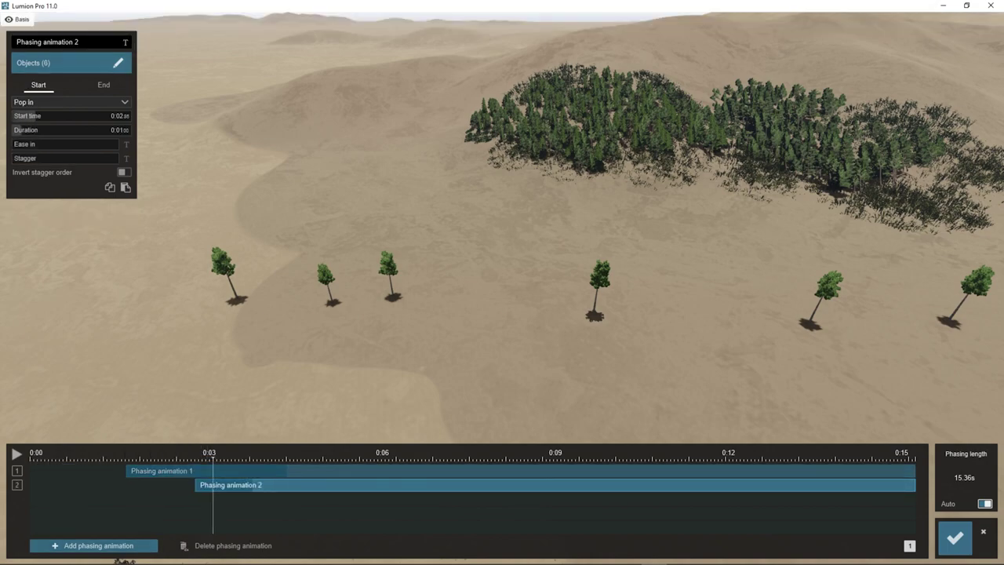
left_click(119, 63)
right_click_drag(377, 259, 484, 221)
left_click_drag(336, 89, 836, 240)
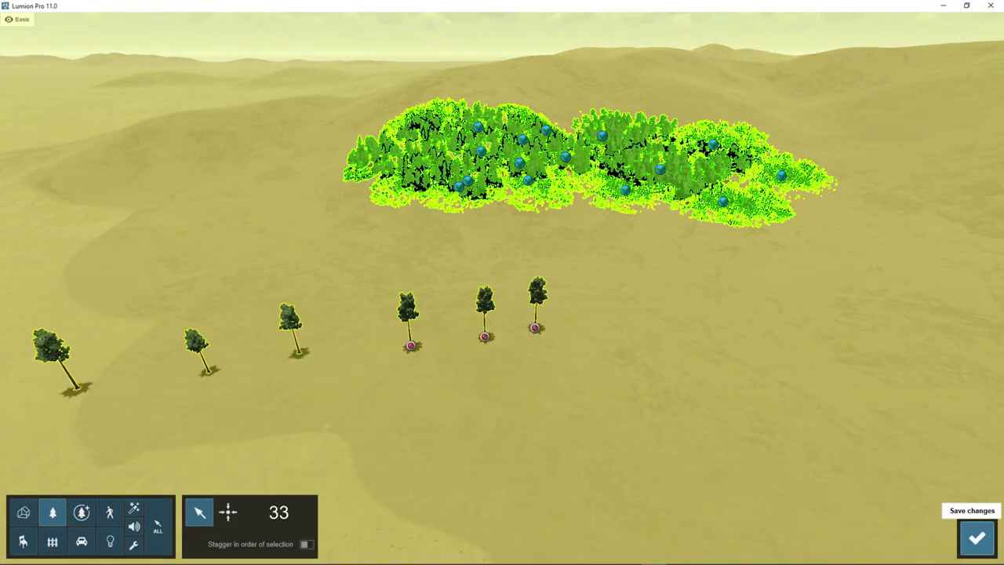
left_click(977, 538)
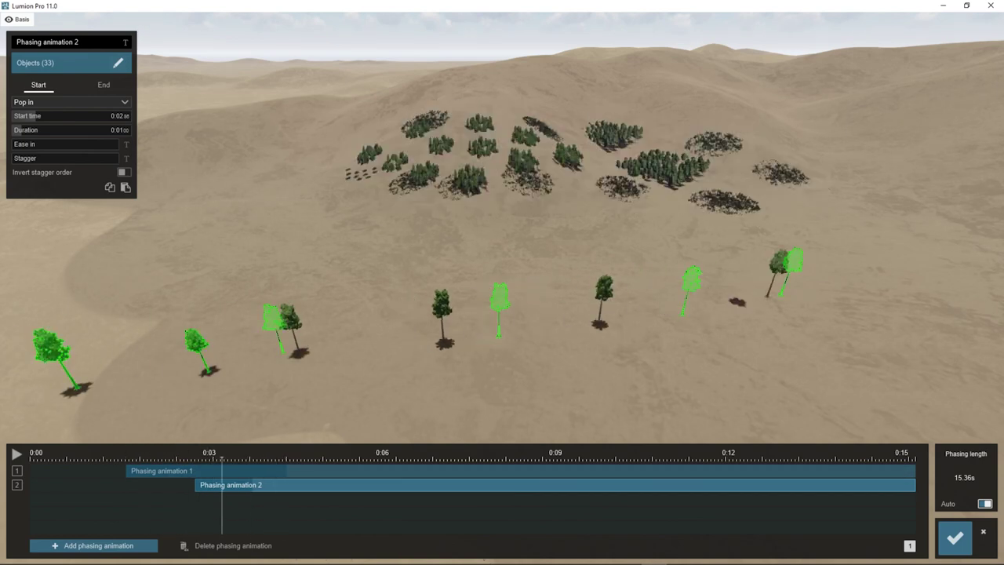
Set the forest animation's stagger to maximum during playback, then start Phasing animation 1 at about 0.9 s with a duration of about 9.7 s.
left_click(16, 453)
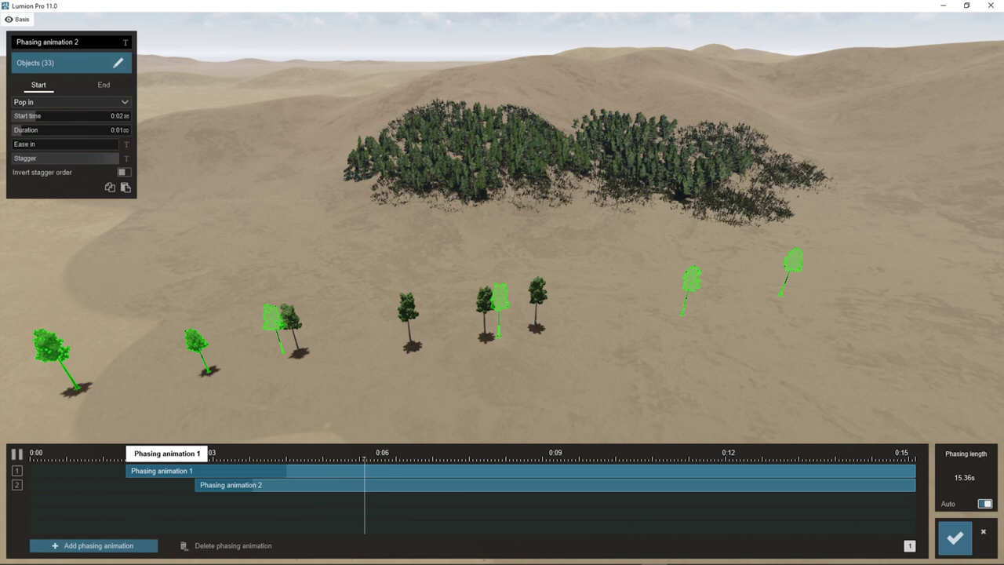
left_click_drag(167, 471, 121, 470)
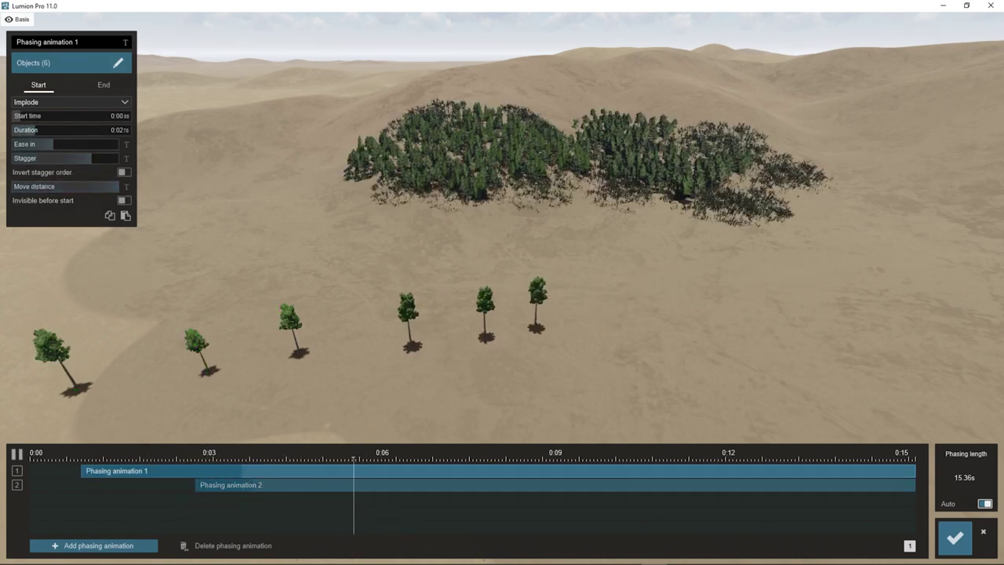
left_click_drag(36, 131, 93, 131)
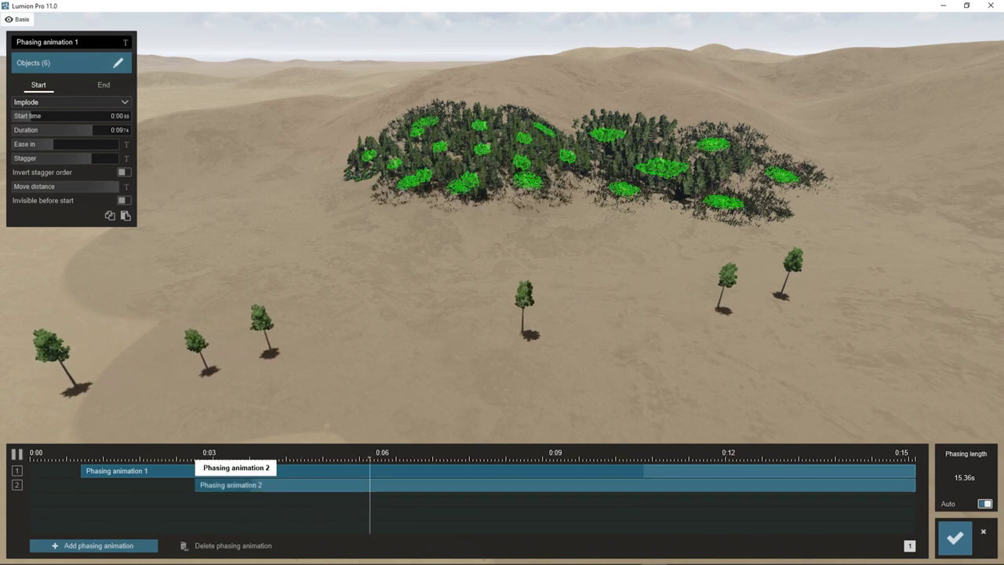
Change the start effect of Phasing animation 2 to Sky drop.
left_click(235, 485)
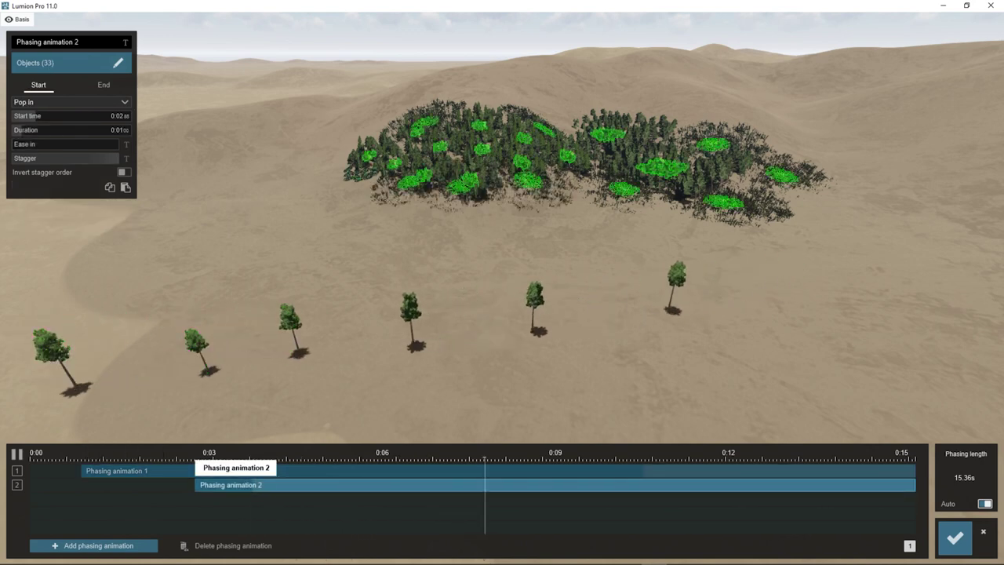
left_click(71, 102)
left_click(29, 142)
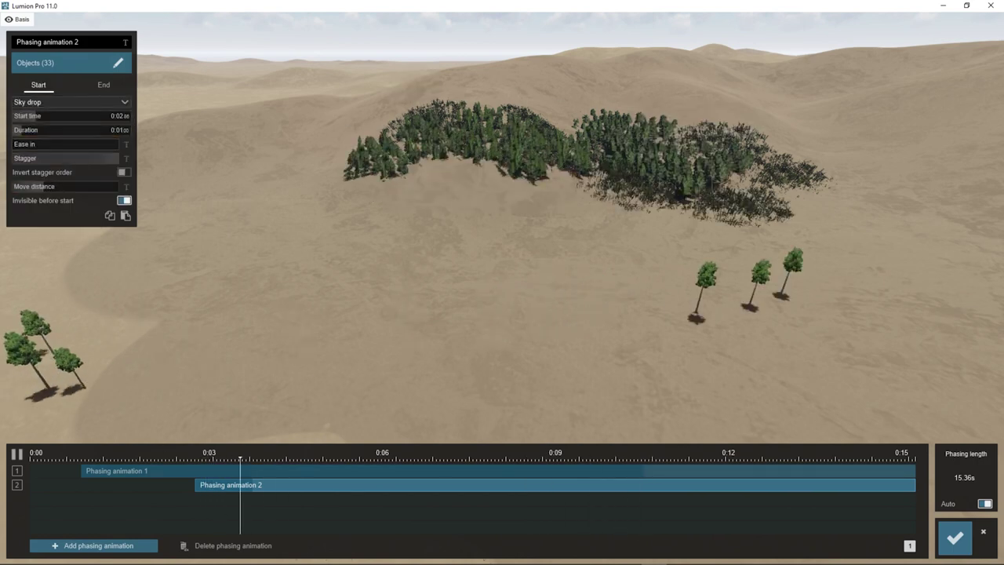
Shift Phasing animations 1 and 2 to start at about 2.2 s and 1.1 s, rename them bb and aa, and save the changes.
left_click_drag(118, 471, 136, 485)
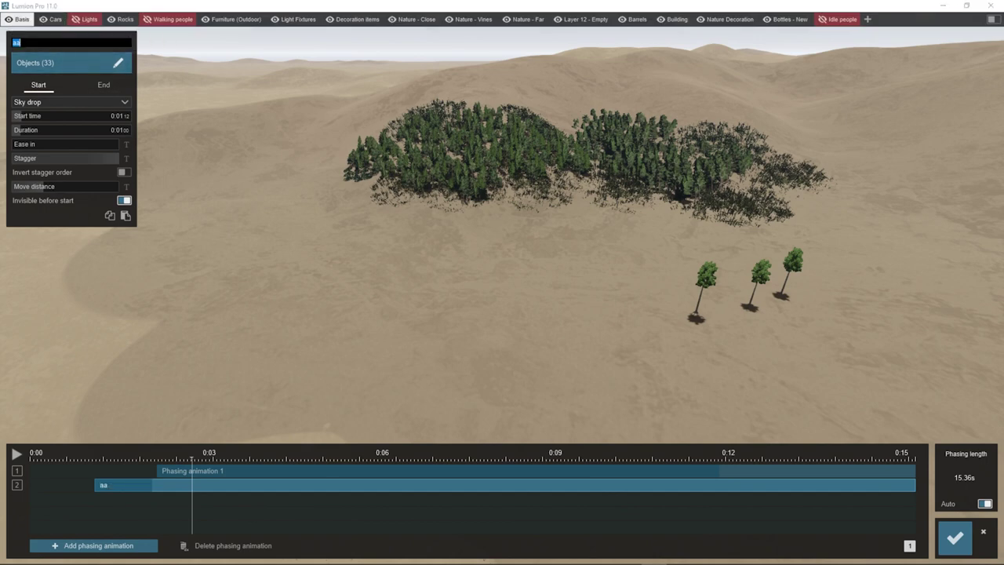
left_click(198, 472)
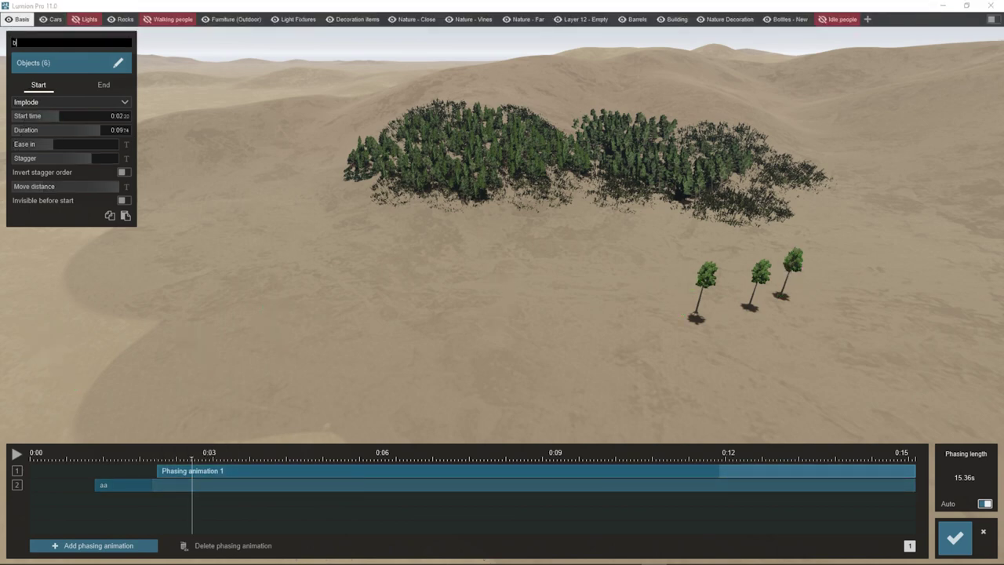
type("b")
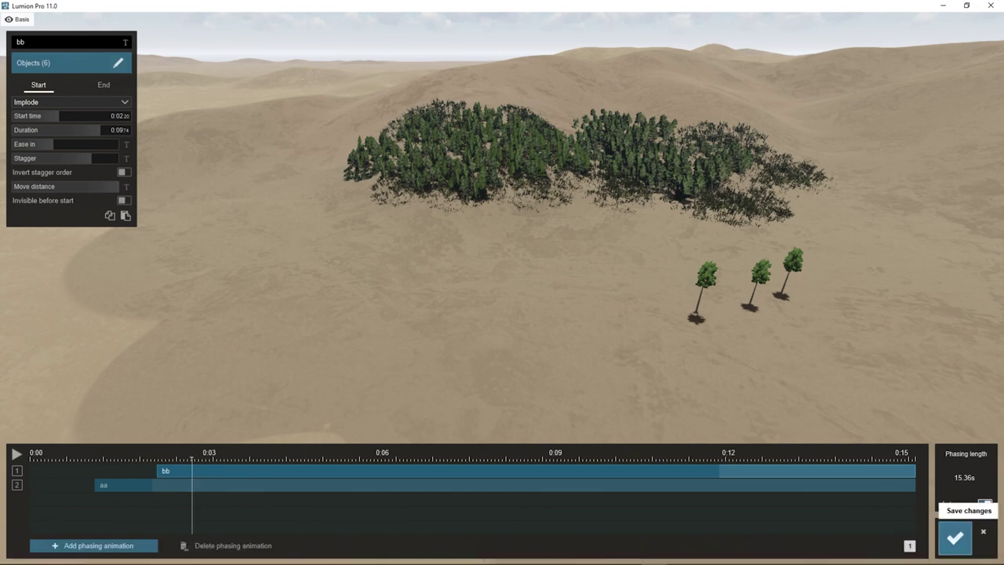
left_click(955, 537)
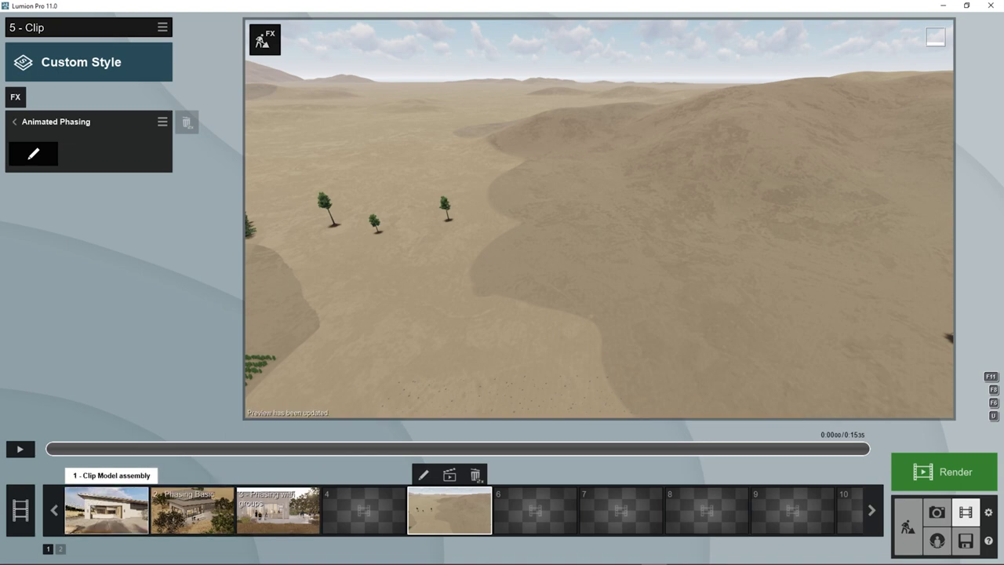
Select the Model assembly clip and examine the wine bottles on the racks inside the building.
left_click(86, 506)
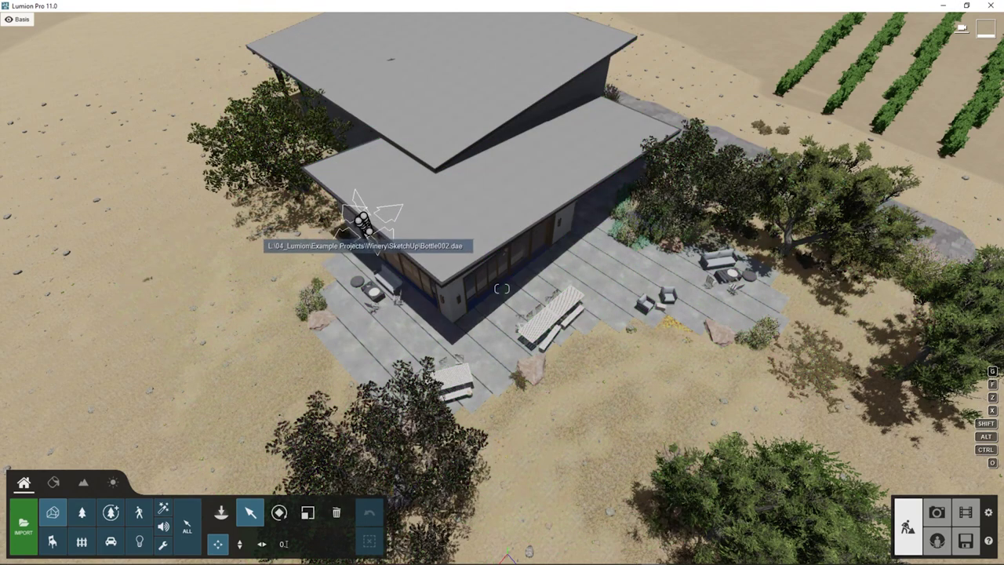
key("w")
right_click_drag(361, 217, 349, 117)
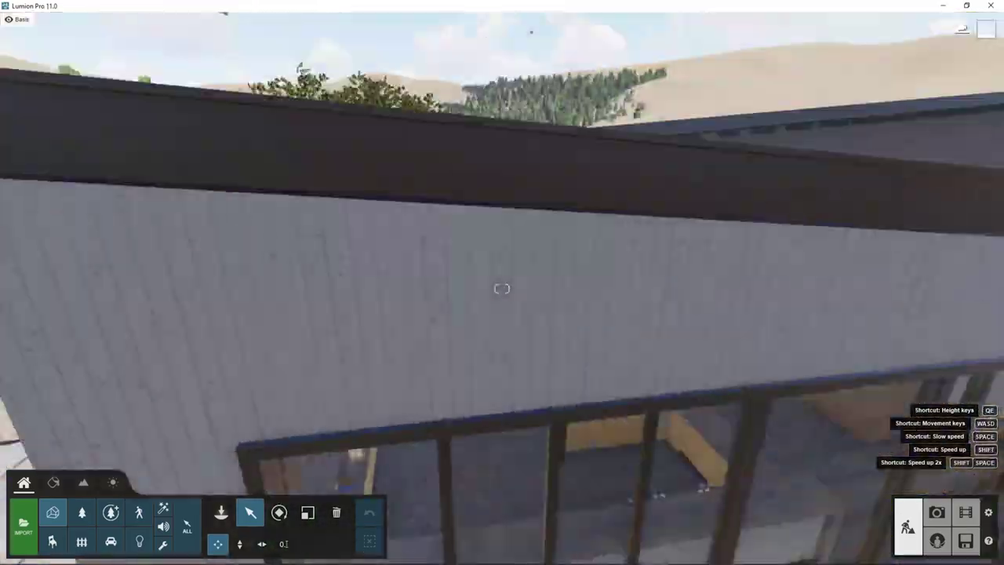
key("w")
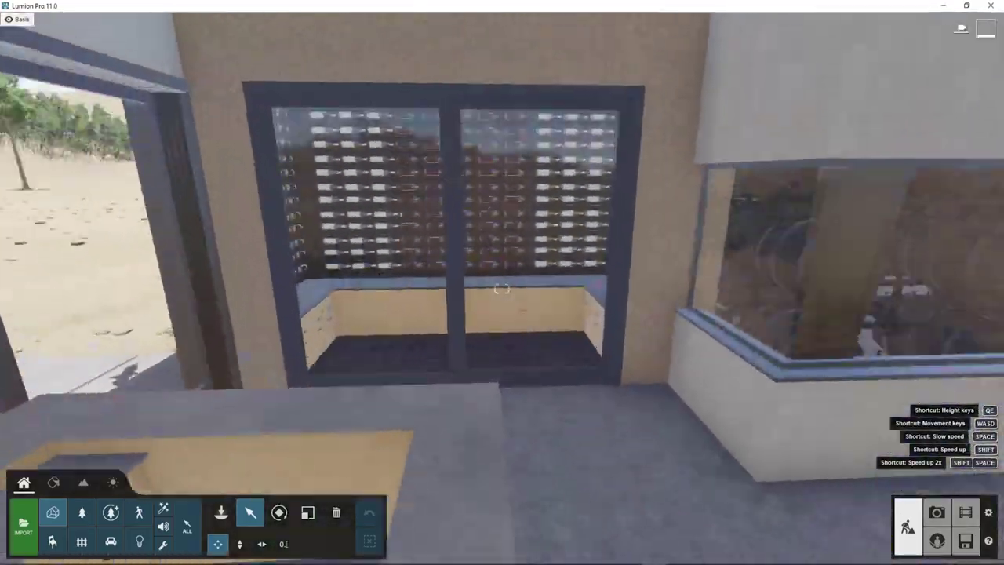
right_click_drag(503, 288, 537, 337)
key("w")
key("s")
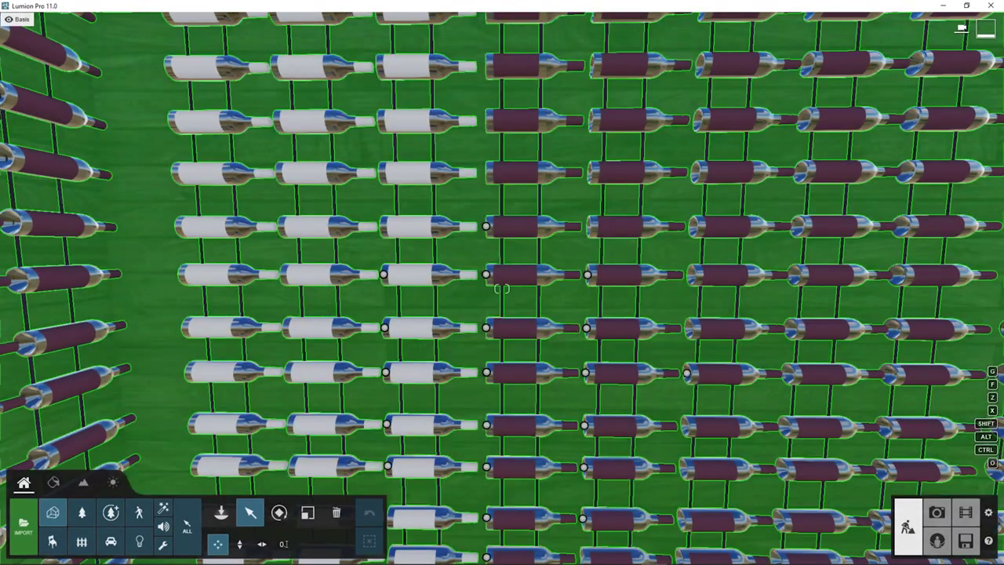
key("s")
mouse_move(502, 289)
right_mouse_down()
mouse_move(537, 284)
mouse_move(501, 289)
right_mouse_up()
key("s")
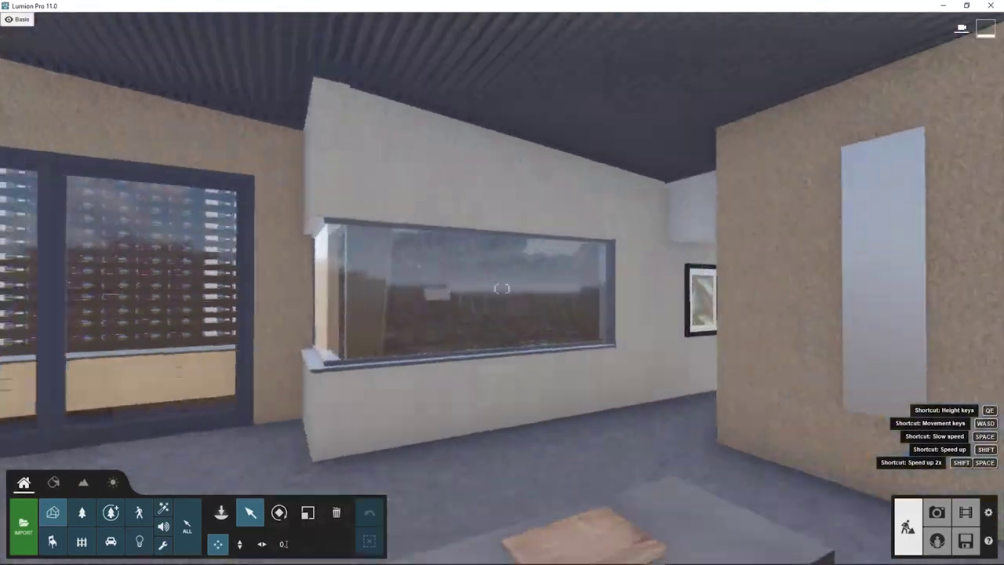
Examine the stacked barrels behind the interior window and the building with its patio from outside.
key("w")
right_click_drag(501, 289, 502, 288)
key("w")
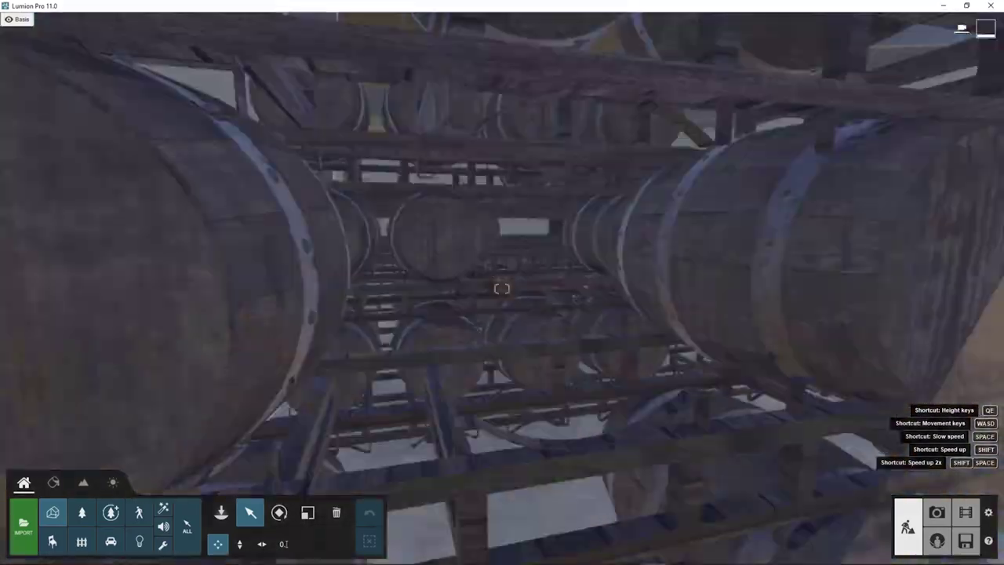
key("s")
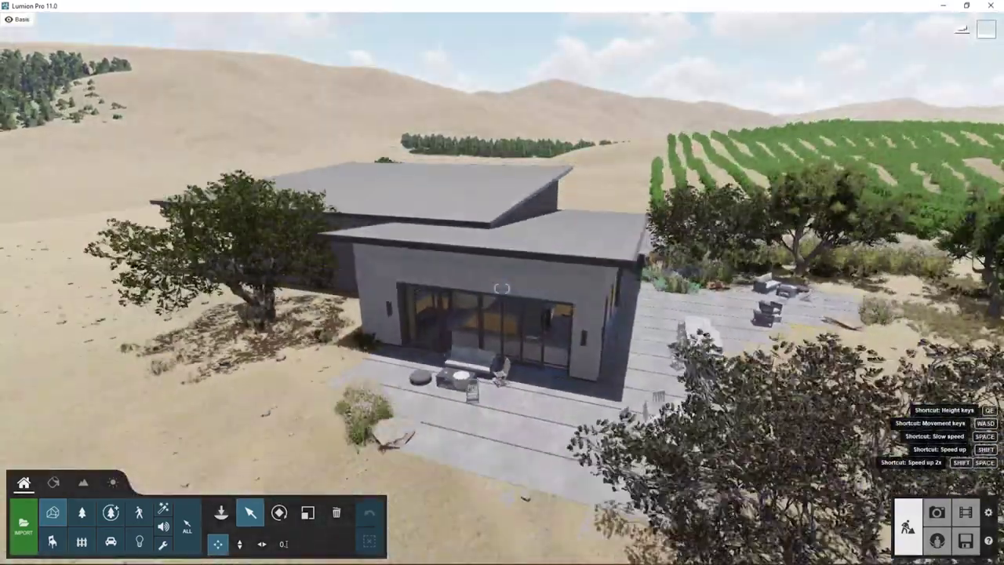
key("s")
right_click_drag(502, 289, 502, 289)
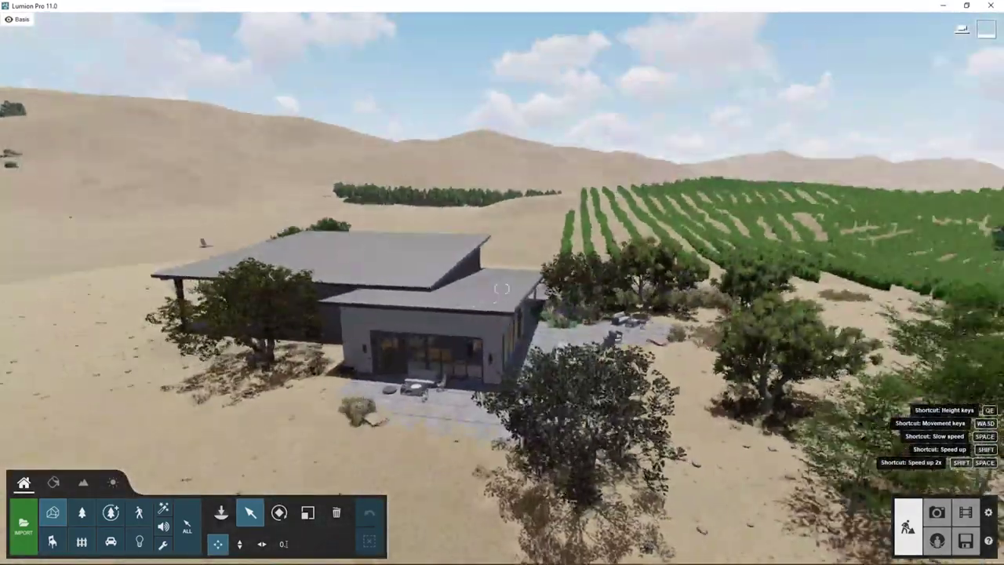
key("w")
key("s")
right_click_drag(339, 308, 235, 345)
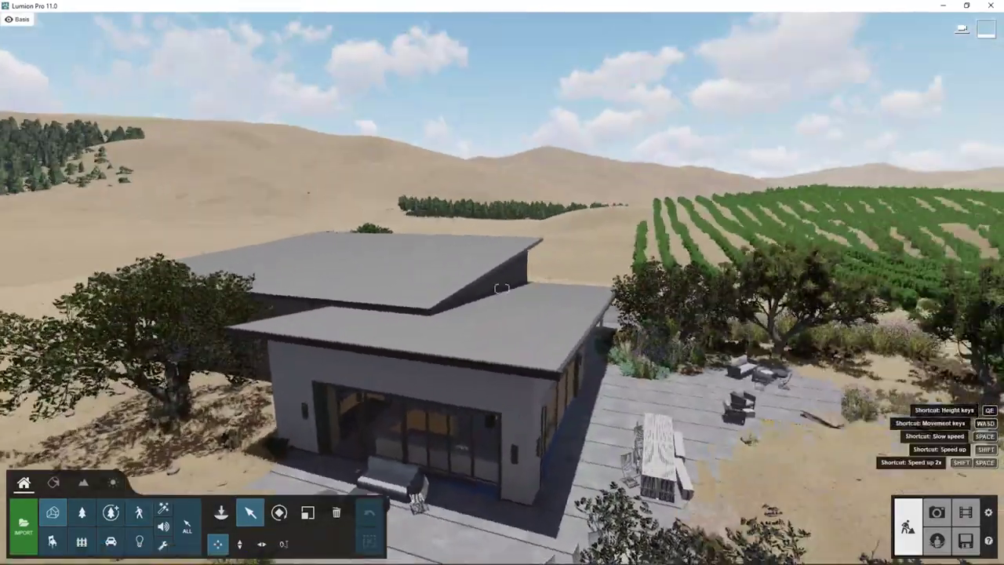
right_click_drag(503, 288, 479, 498)
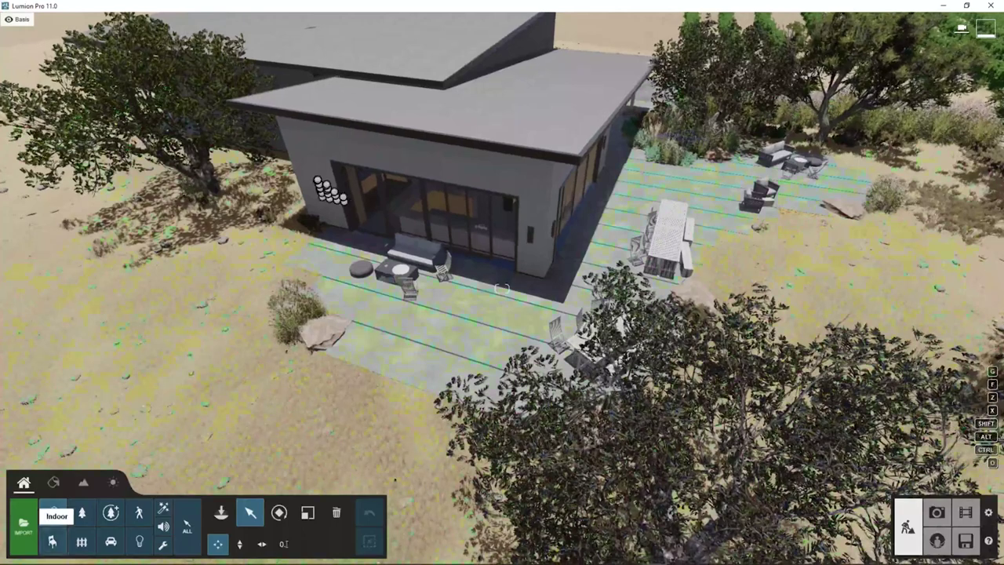
mouse_move(502, 289)
right_mouse_down()
mouse_move(628, 212)
mouse_move(514, 282)
right_mouse_up()
key("s")
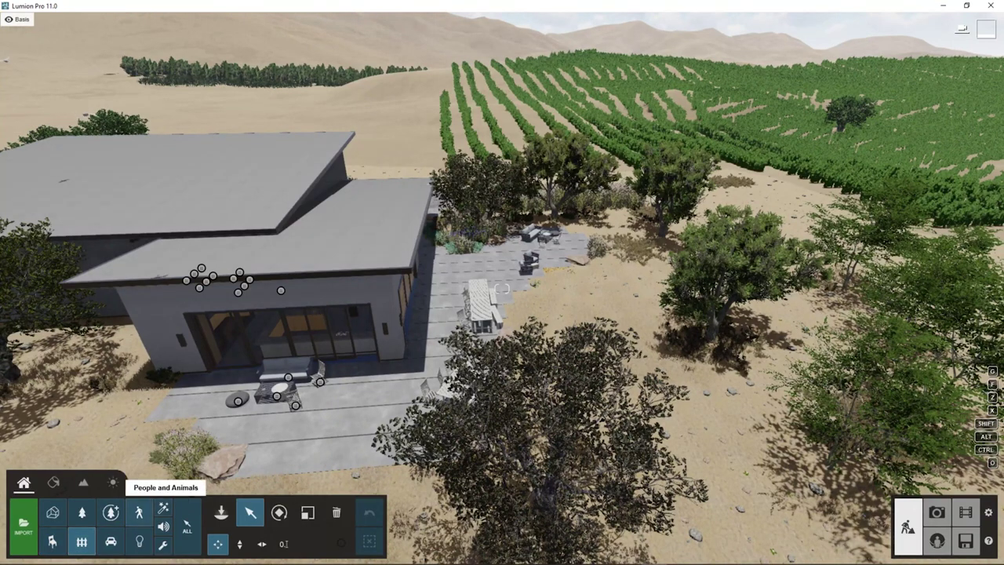
Box-select the indoor objects around the building's corner and patio, and clear the selection.
left_click(23, 526)
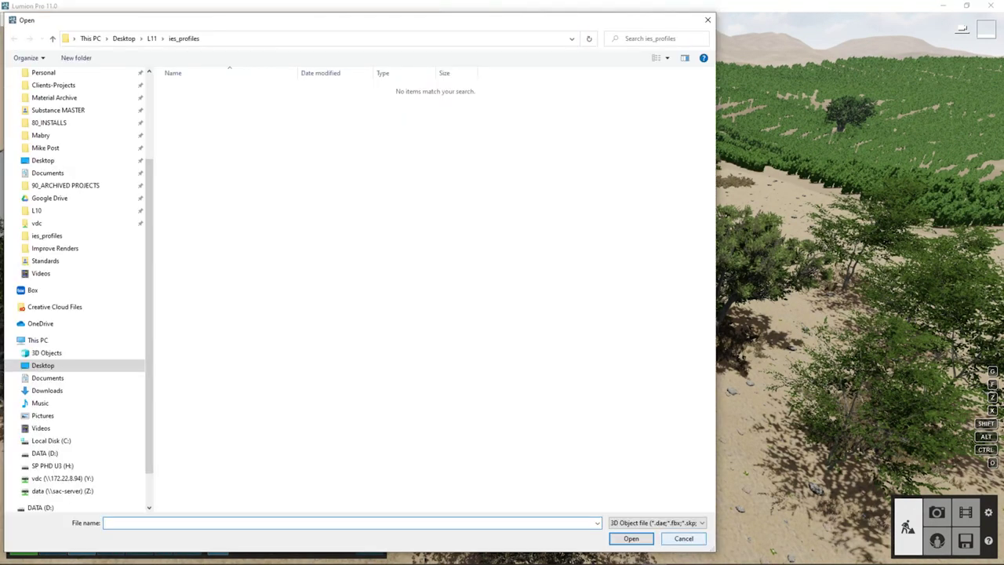
key("Escape")
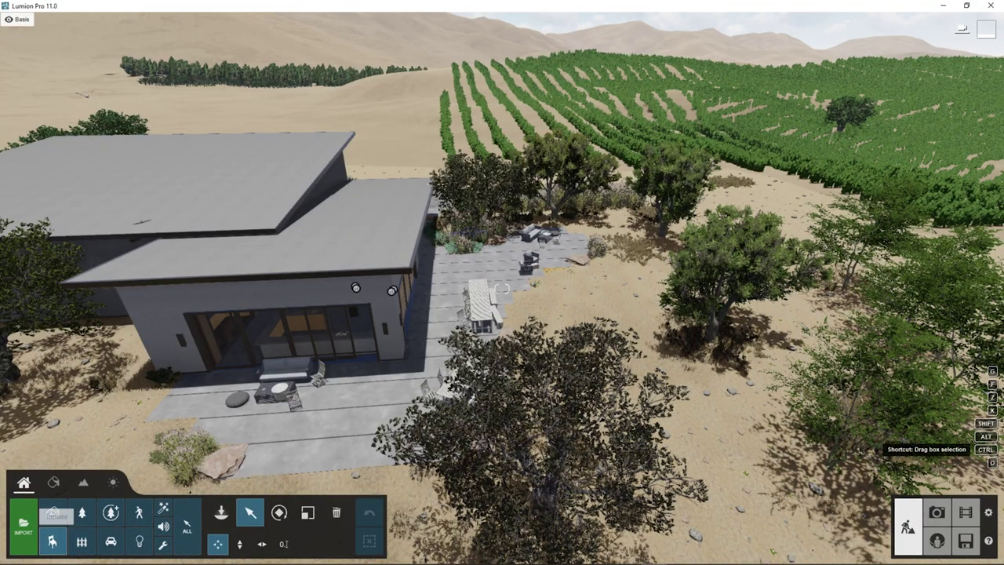
left_click_drag(368, 236, 586, 451, "ctrl")
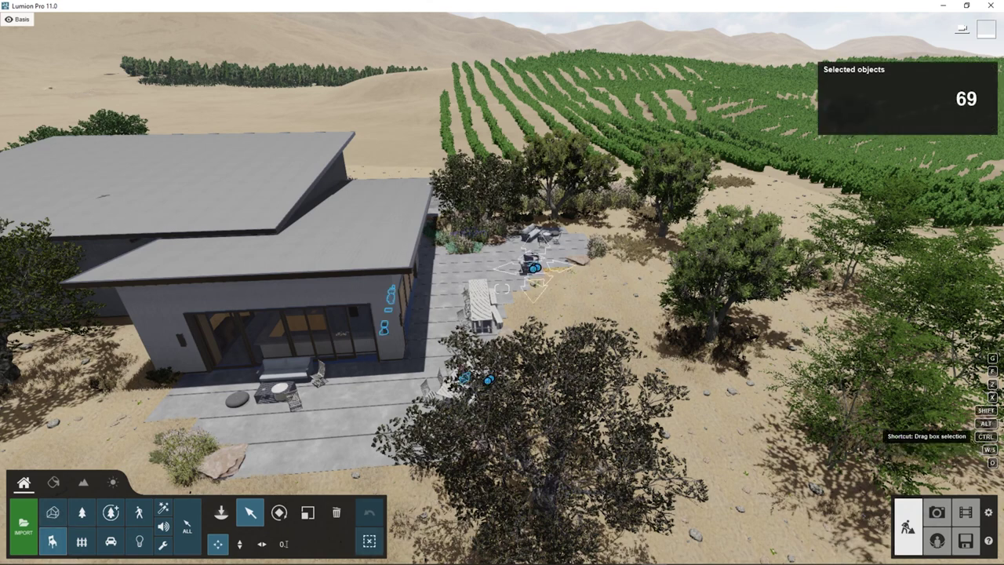
left_click(573, 314, "ctrl")
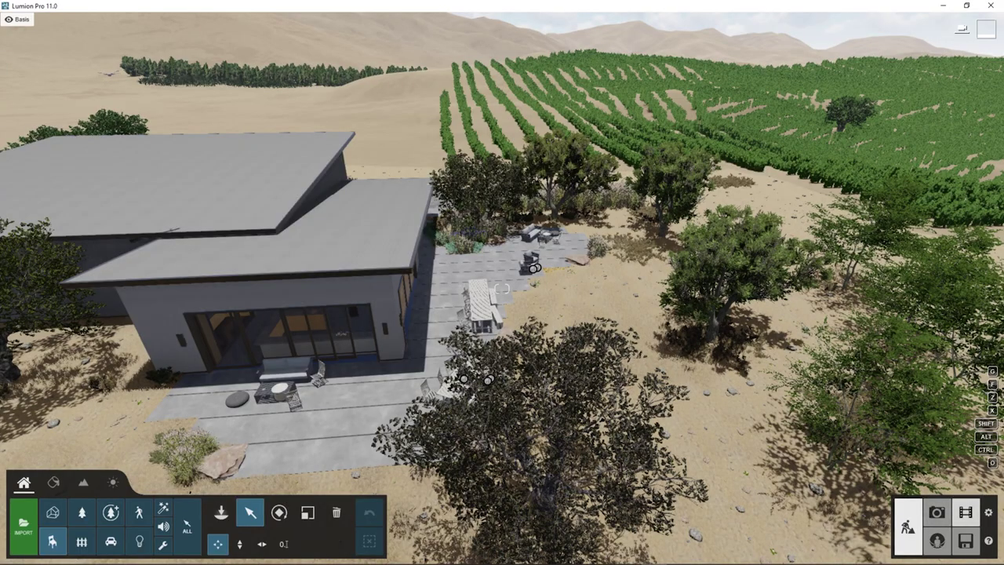
Return to the movie clips, scrub the Model assembly clip to about 14 s, and select the Phasing Basic clip.
left_click(966, 512)
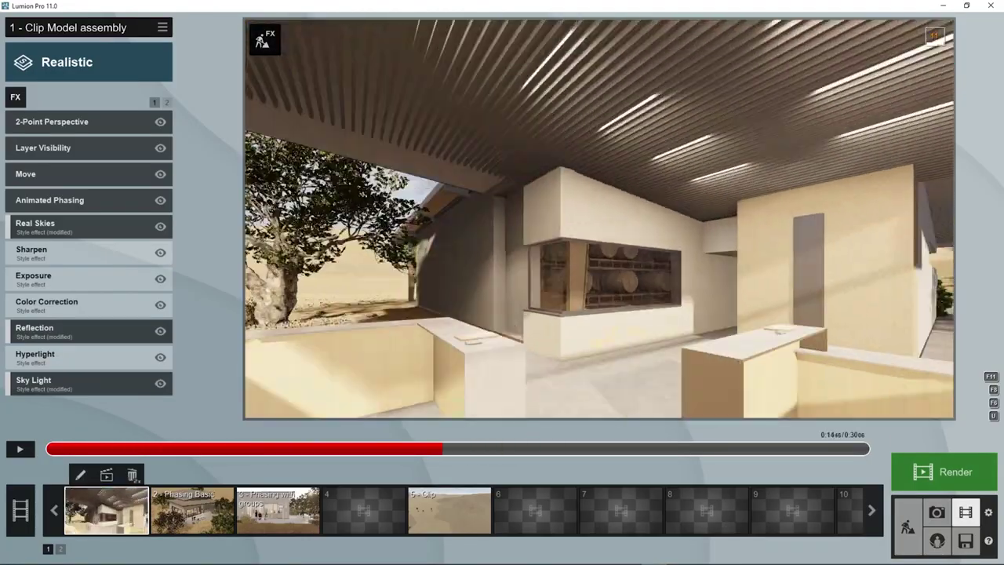
left_click_drag(442, 448, 431, 449)
left_click(192, 510)
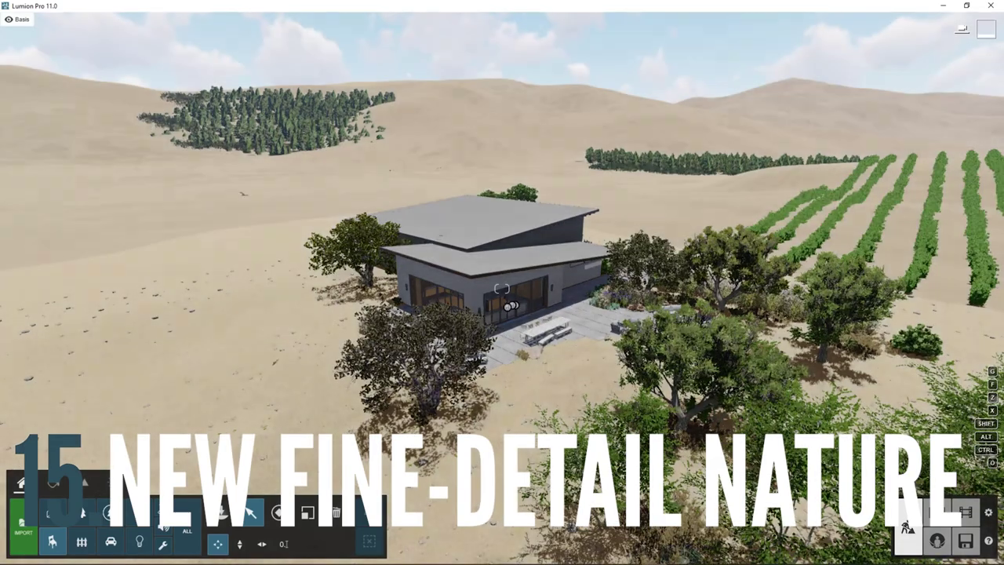
Open the Fine-detail Nature library for placing objects on the open ground beside the building.
right_click_drag(503, 288, 659, 289)
key("w")
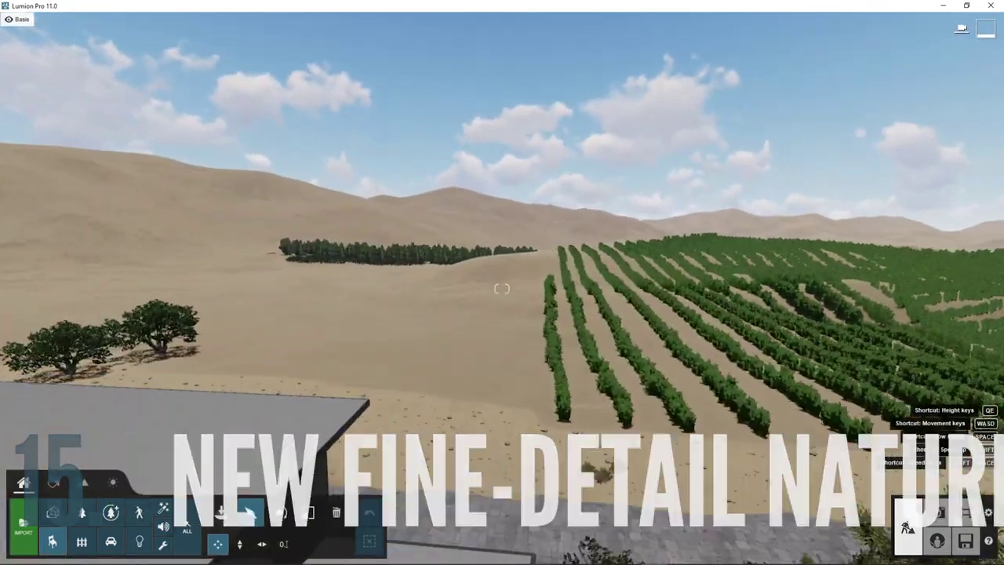
key("w")
right_click_drag(502, 289, 471, 285)
key("s")
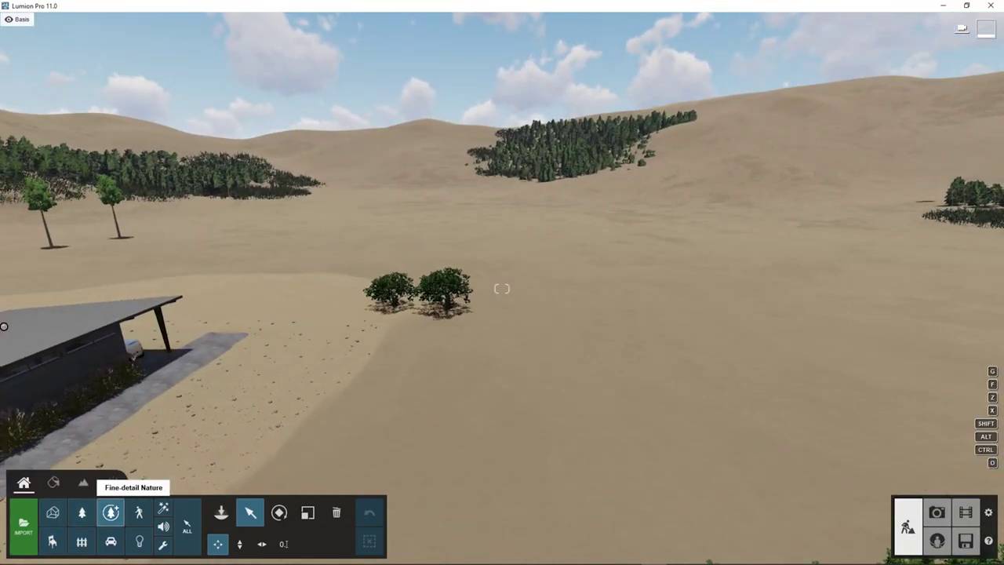
left_click(221, 513)
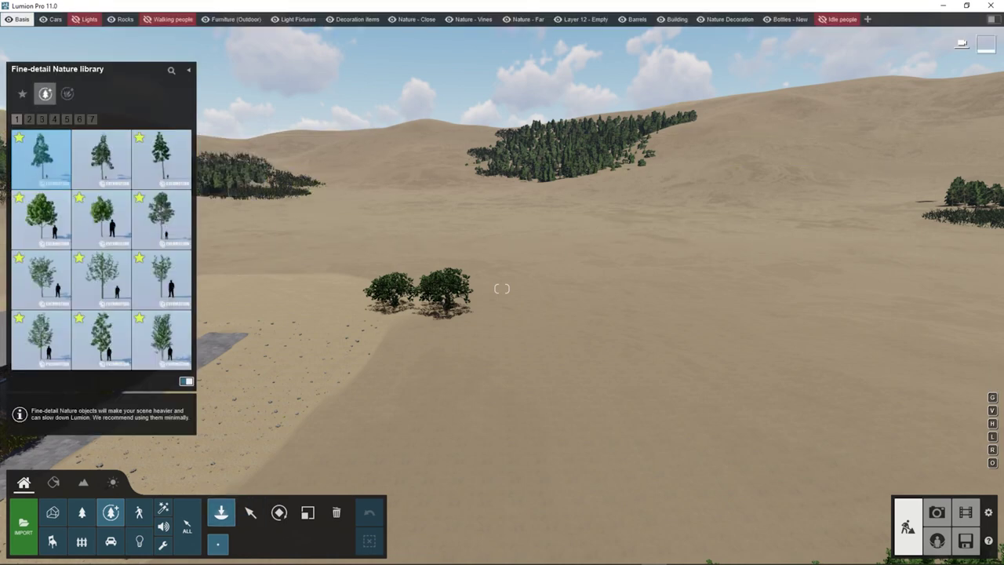
Search the Fine-detail Nature library for "new" and browse to the fifth page of results.
left_click(172, 69)
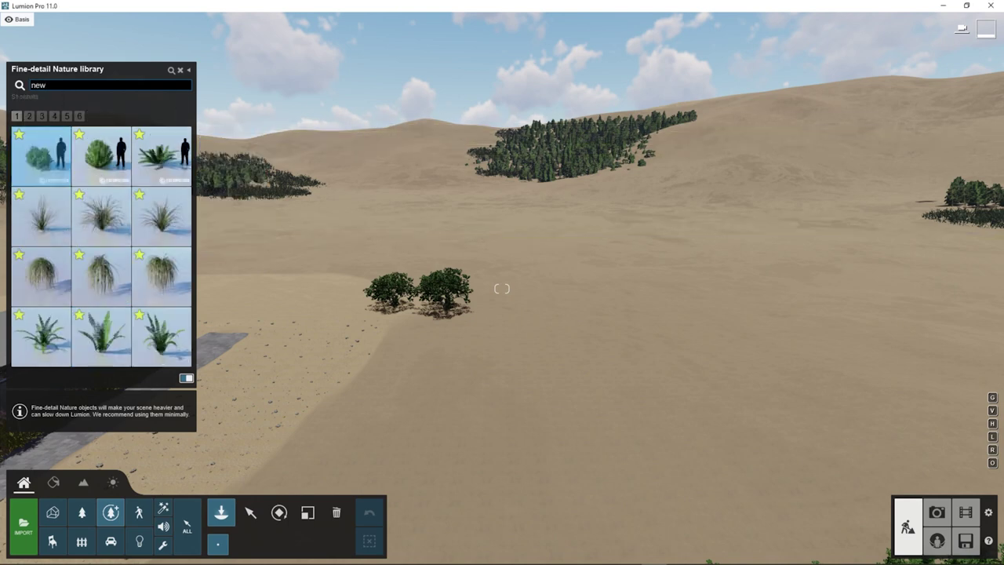
left_click(78, 116)
left_click(67, 116)
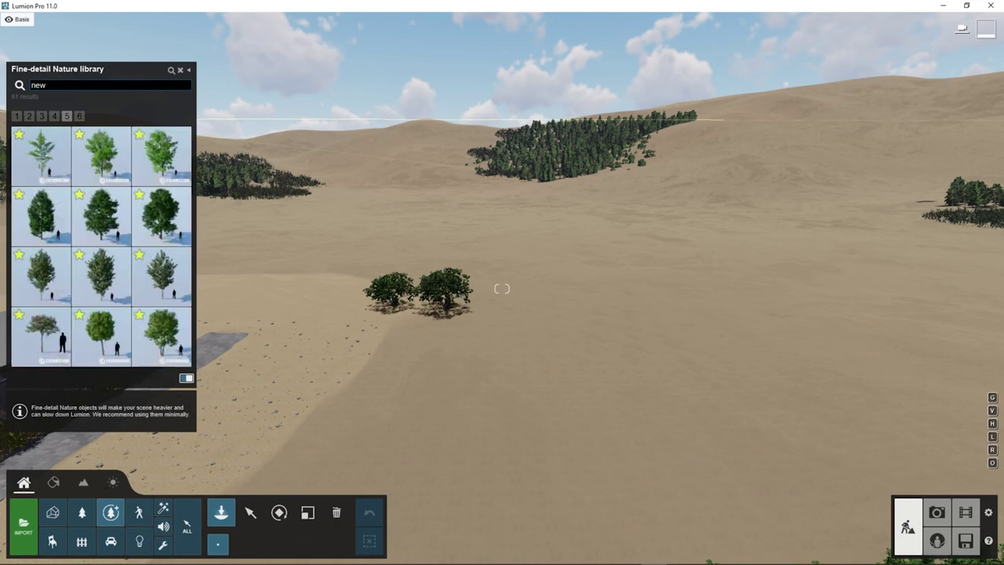
Place two different Fine-detail ferns close together on the open sandy ground away from the existing trees.
left_click(101, 155)
right_click_drag(460, 315, 460, 424)
key("w")
right_click_drag(502, 289, 502, 330)
left_click(502, 289)
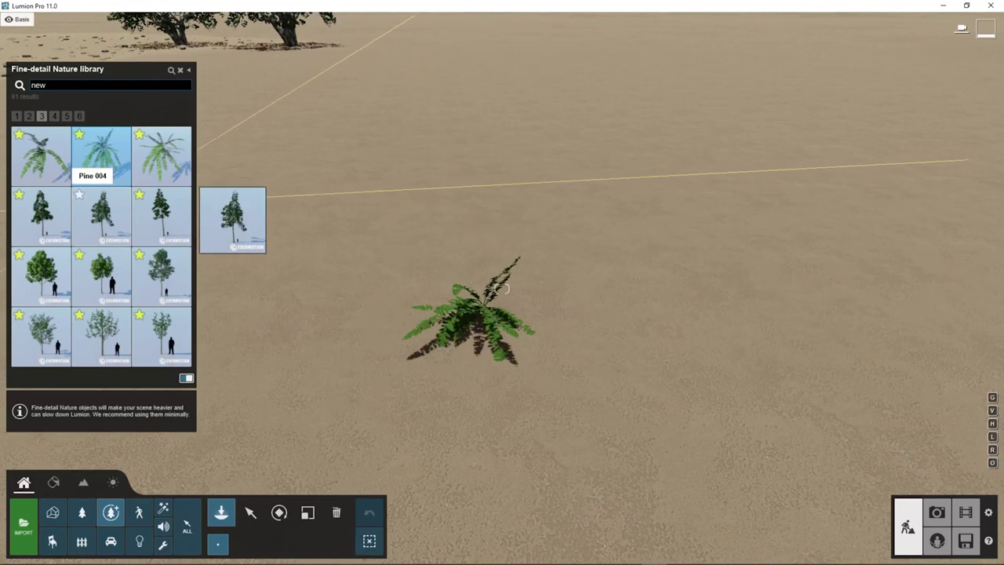
left_click(41, 156)
left_click(538, 309)
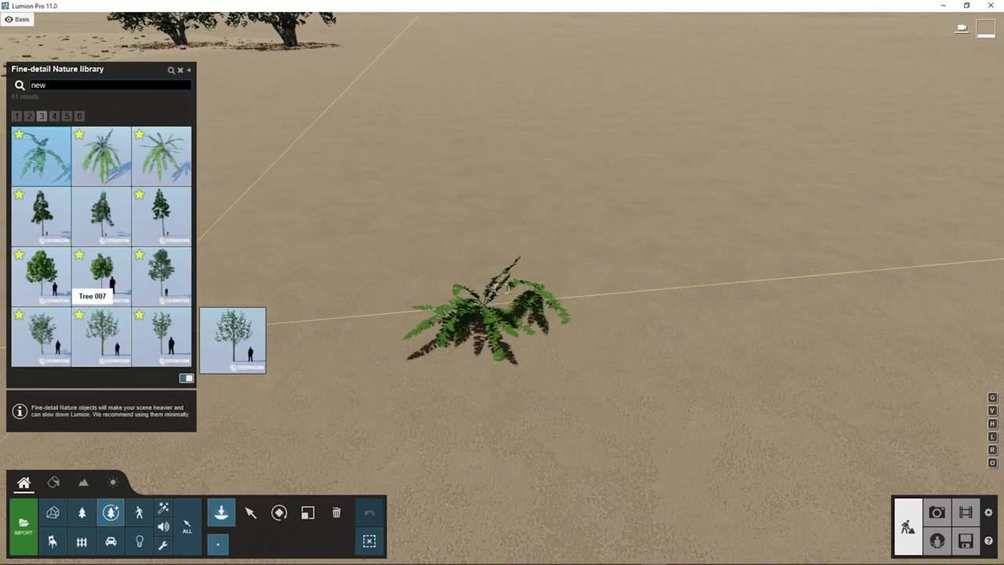
Switch the library to small thumbnails and place two more ferns beside the first pair.
left_click(30, 115)
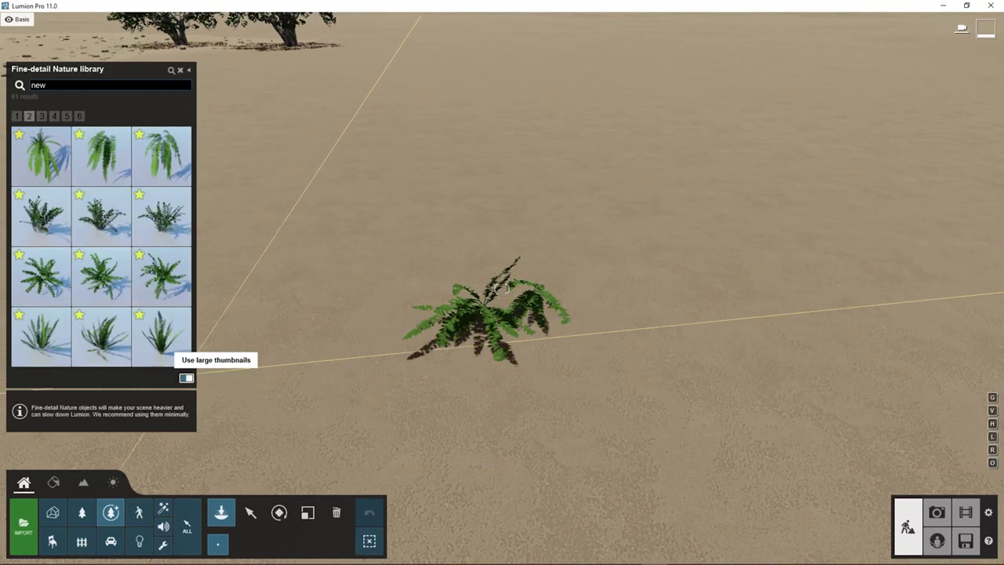
left_click(186, 377)
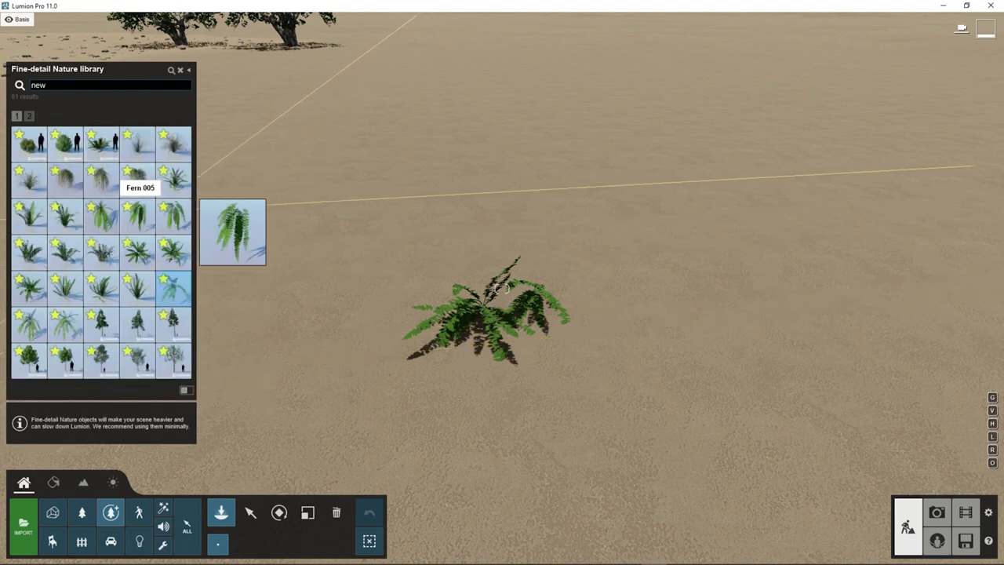
left_click(594, 298)
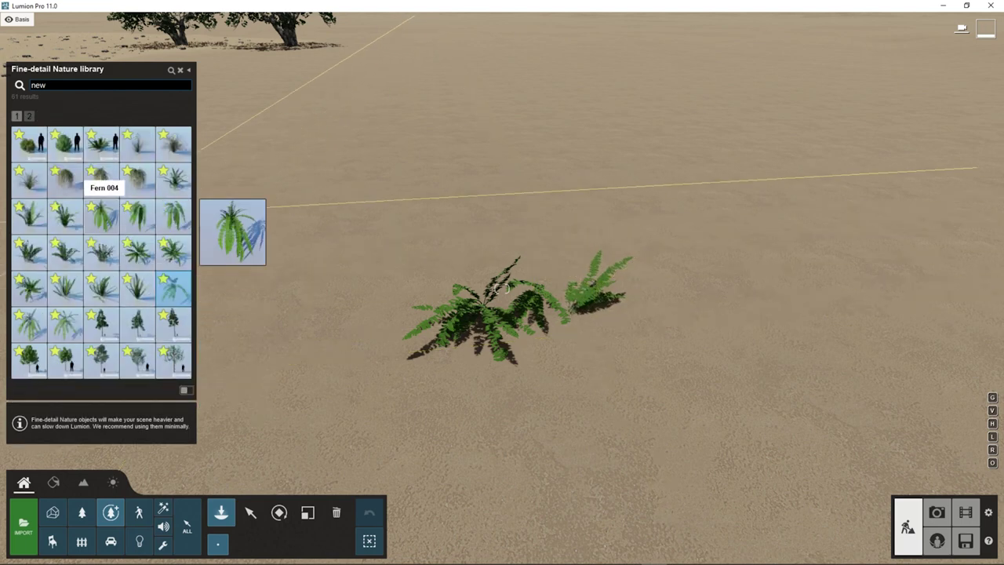
left_click(62, 178)
left_click(576, 337)
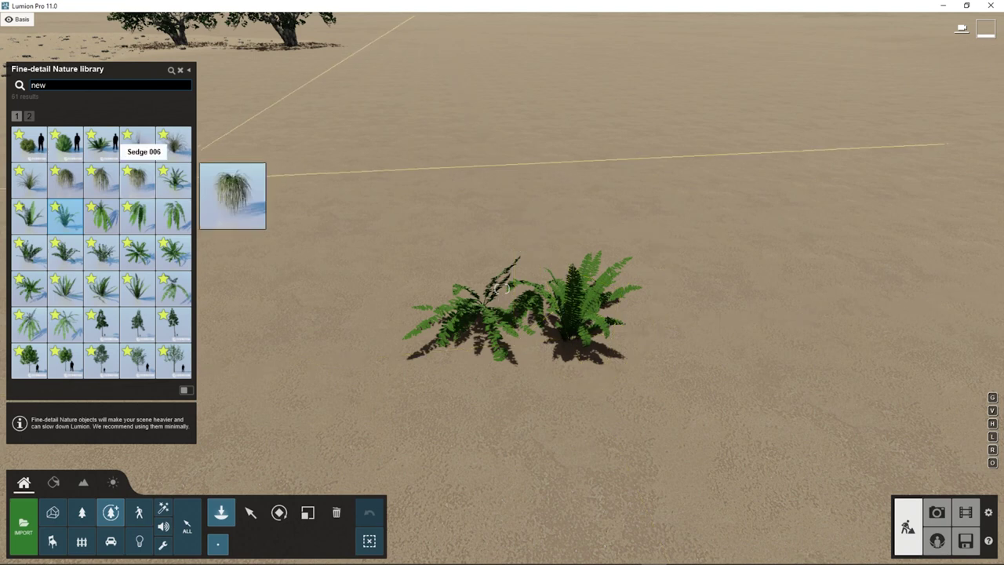
Place two low, drooping sedge clumps next to each other on the open ground a short distance from the ferns.
left_click(137, 142)
left_click(751, 336)
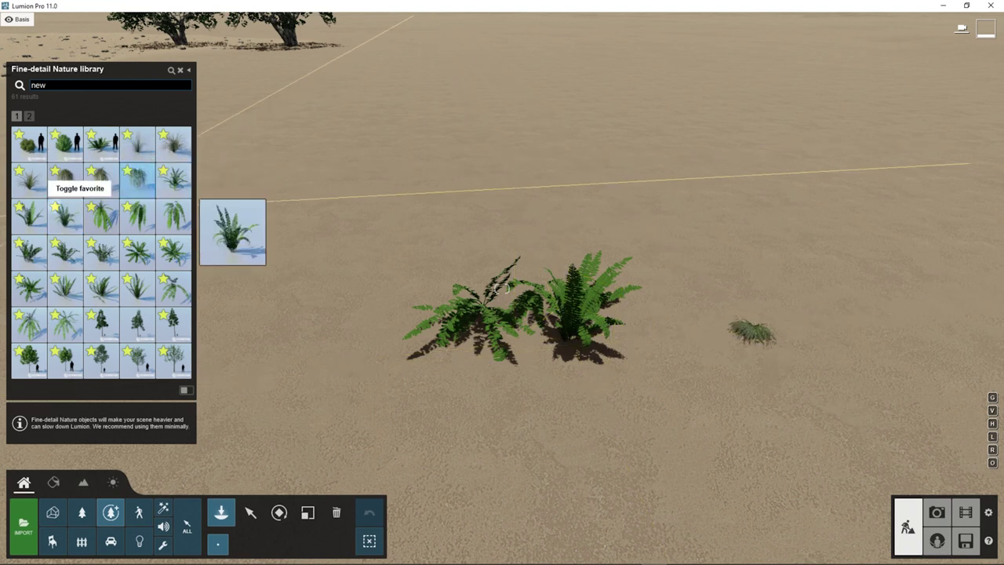
left_click(66, 143)
scroll(730, 344, "up", 2)
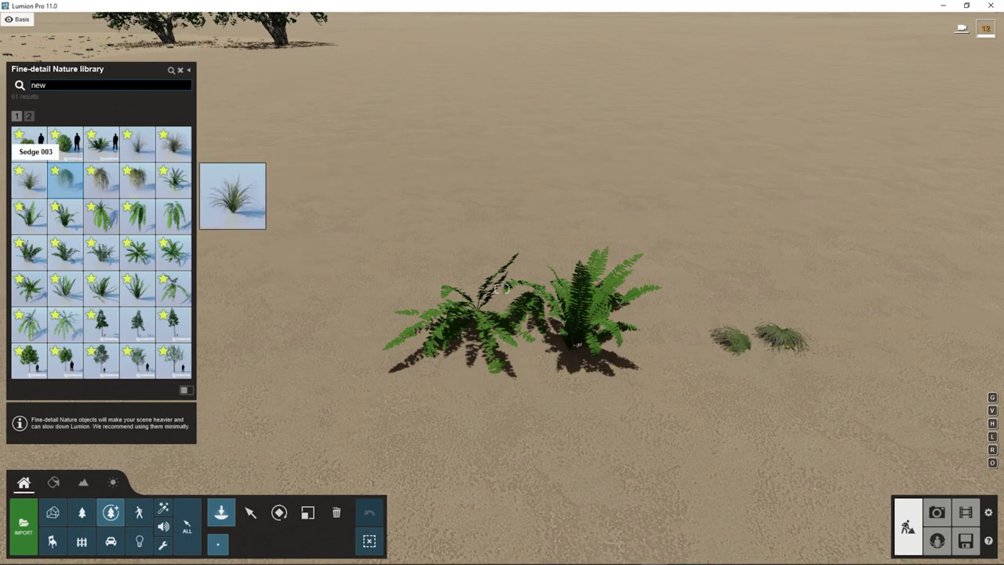
Place Sedge 003 beside the two drooping sedge clumps and inspect its leaves up close.
left_click(29, 177)
left_click(725, 309)
key("w")
right_click_drag(725, 309, 816, 243)
key("w")
right_click_drag(502, 289, 471, 375)
right_click_drag(502, 289, 465, 354)
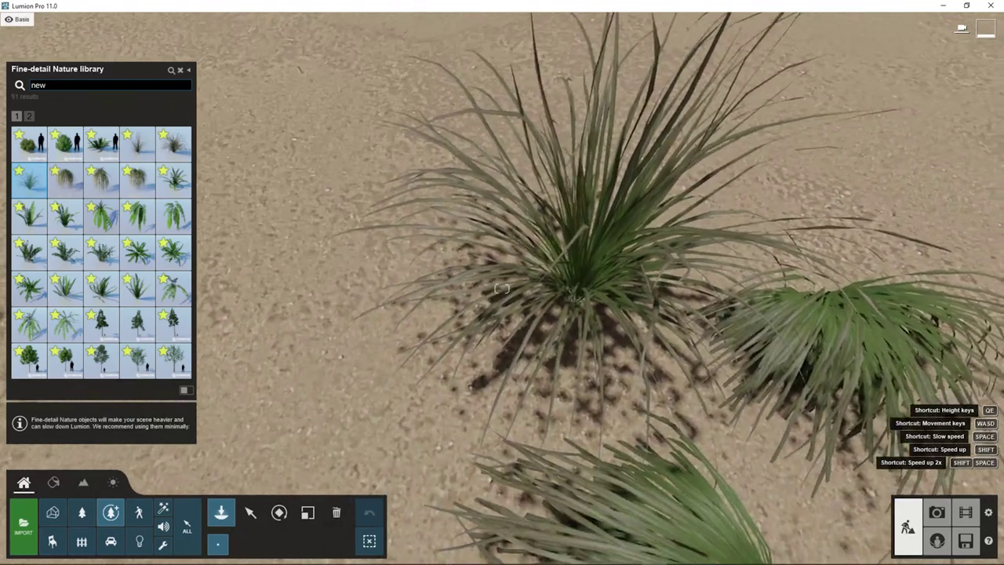
scroll(503, 289, "down", 3)
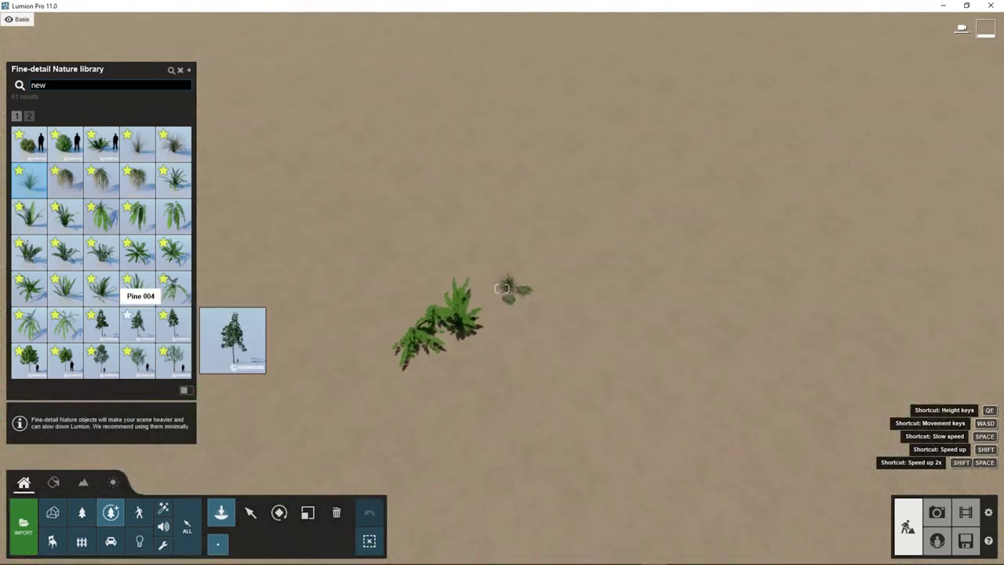
Preview a Fine-detail pine beside the small plants and go over to the vineyard rows.
left_click(102, 320)
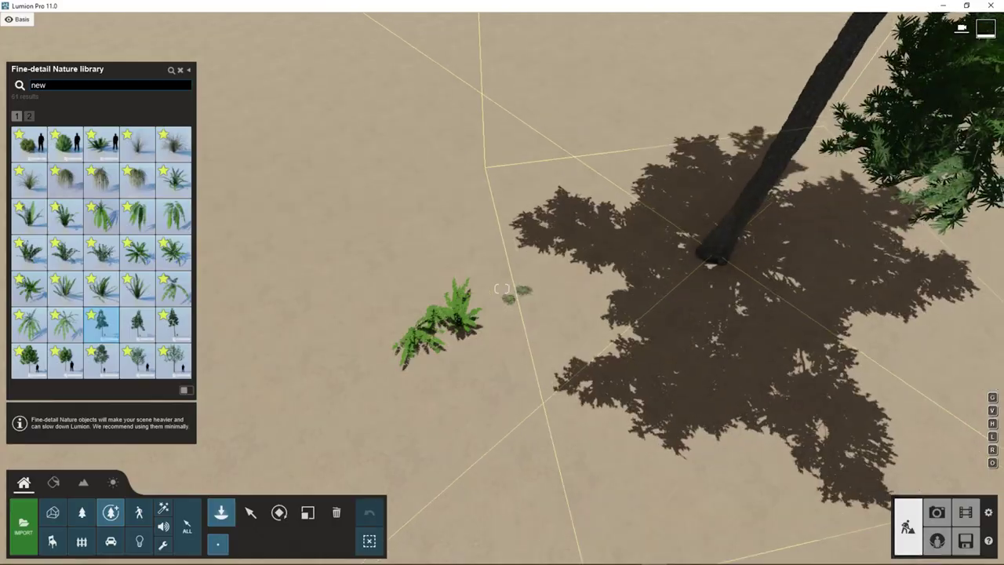
key("w")
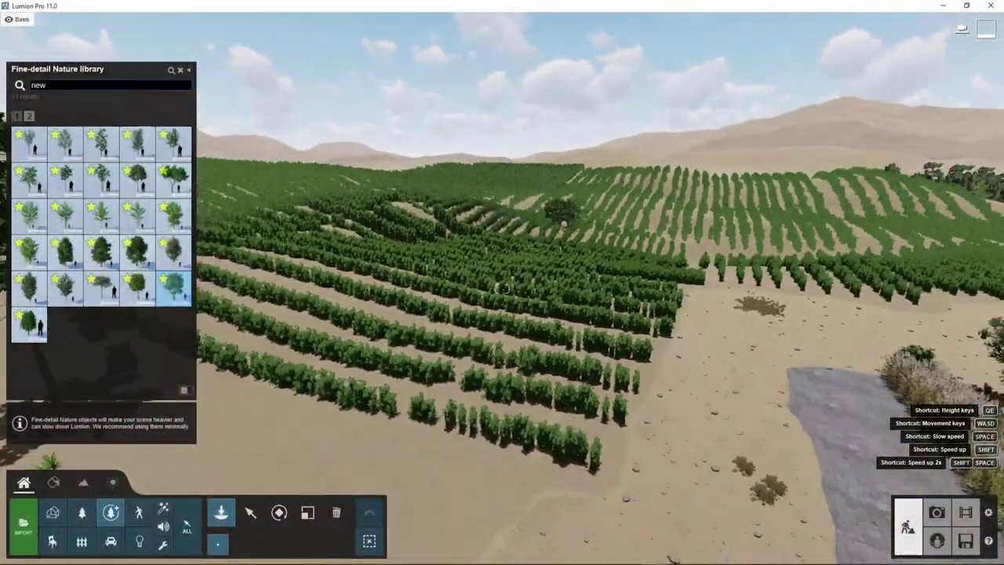
key("w")
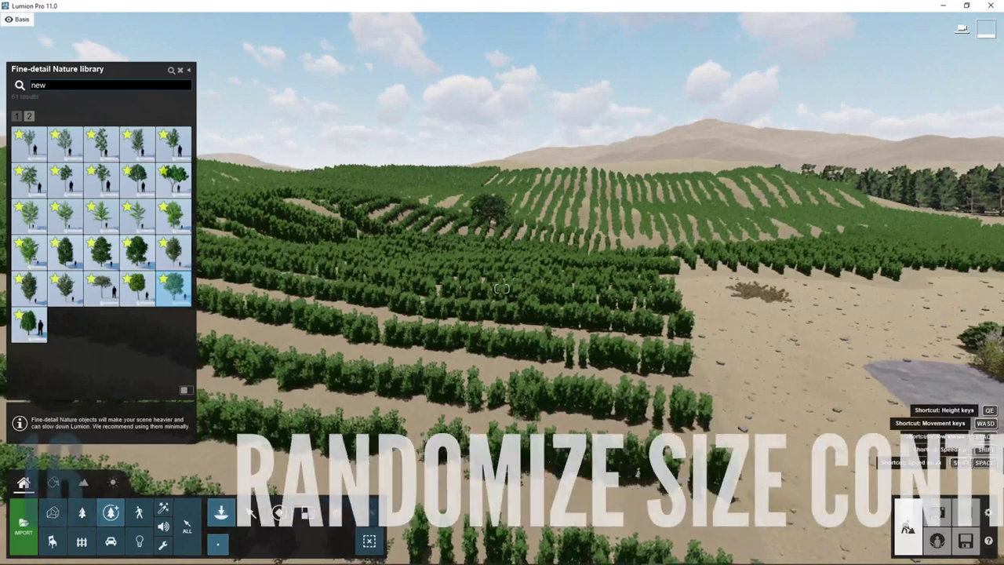
Select one IvyLeafPatch1 RT vine, extend the selection to all identical objects, and view the nearest vine row up close.
left_click(501, 289)
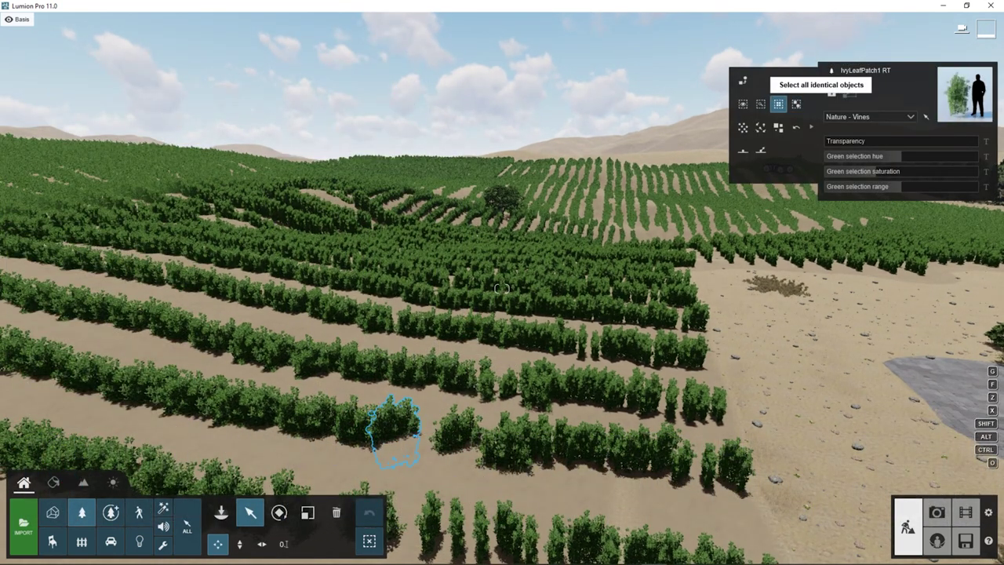
left_click(778, 104)
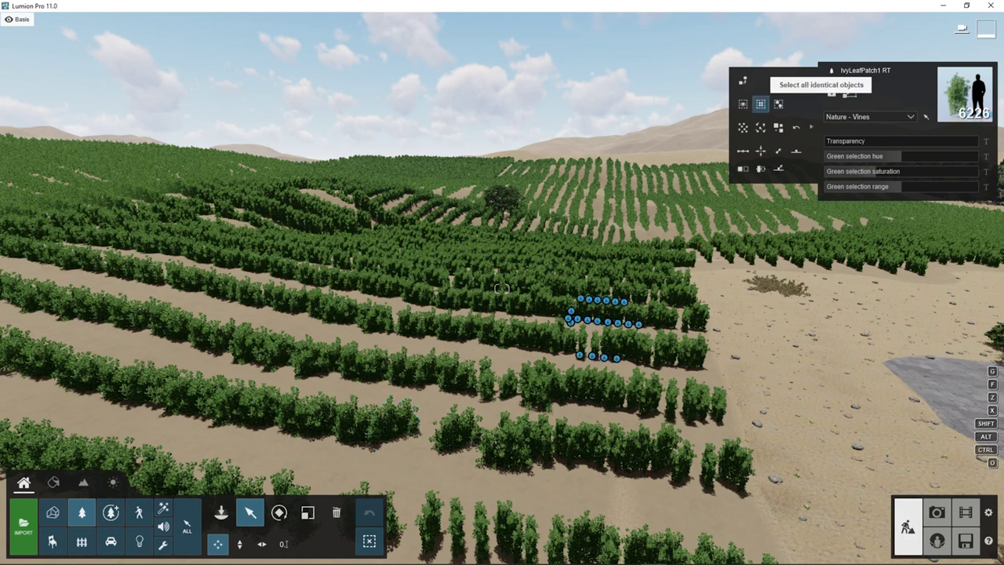
key("w")
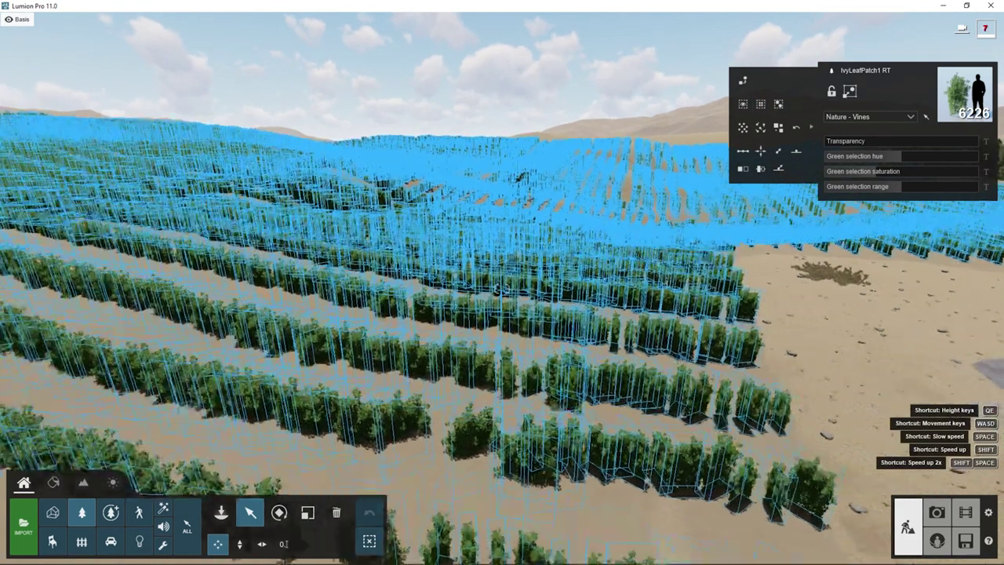
right_click_drag(590, 296, 525, 353)
key("w")
right_click_drag(521, 269, 547, 186)
key("s")
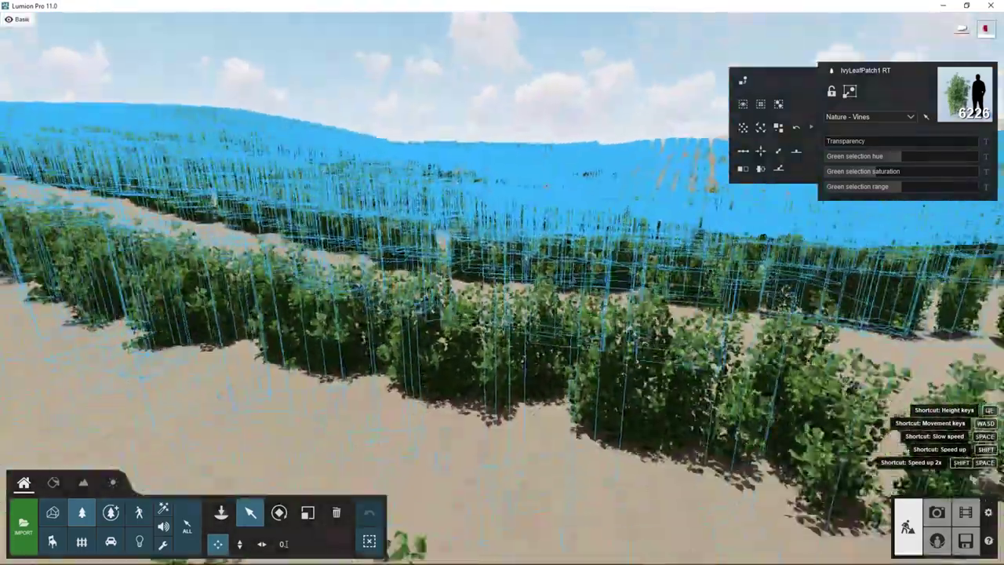
key("w")
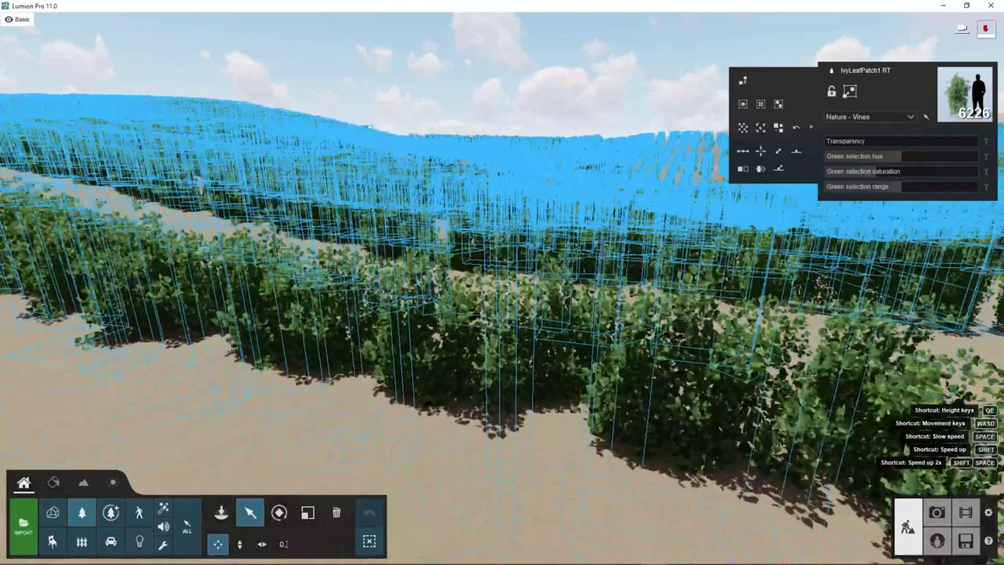
key("w")
key("w")
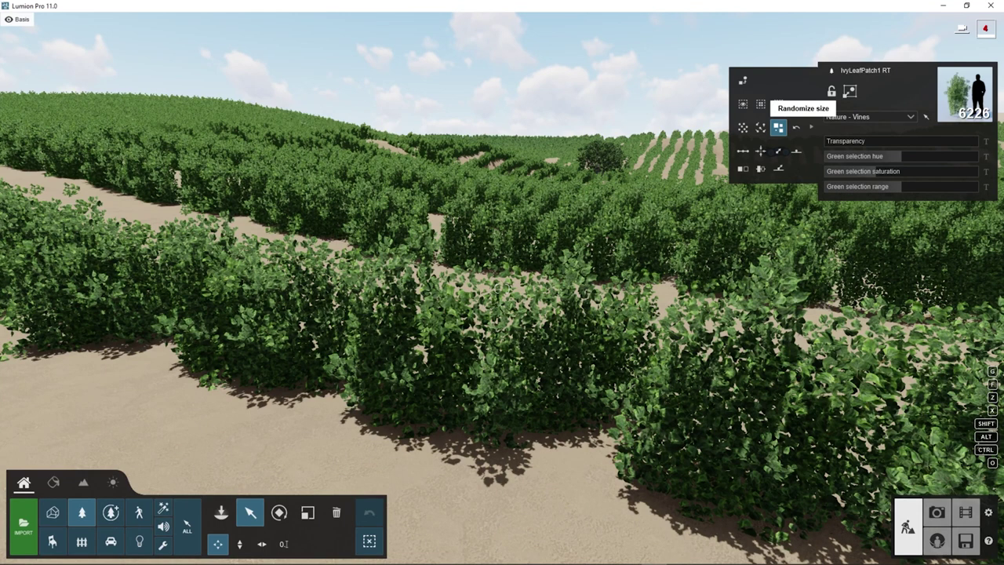
left_click(778, 126)
key("w")
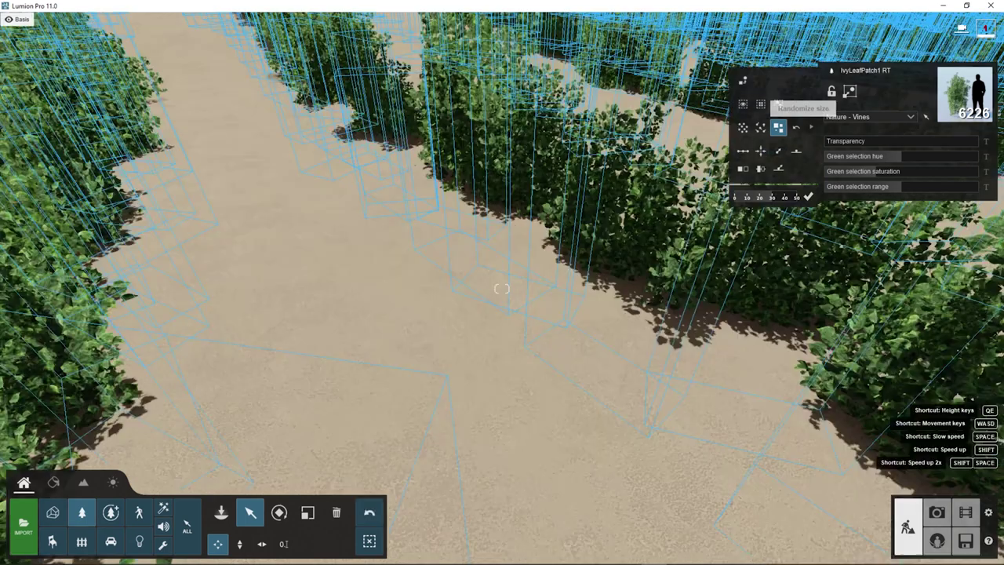
key("w")
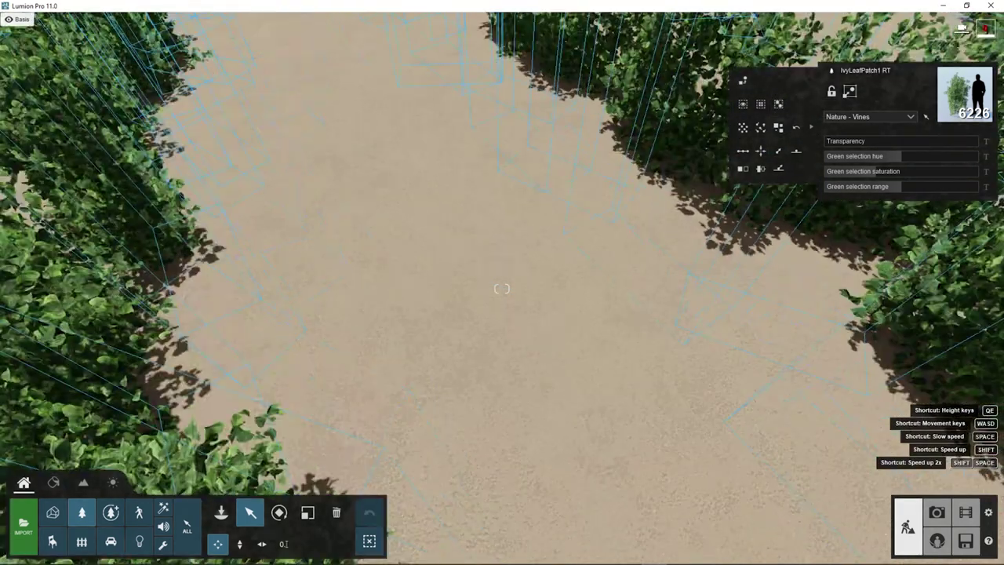
right_click_drag(503, 289, 627, 258)
right_click_drag(503, 289, 497, 280)
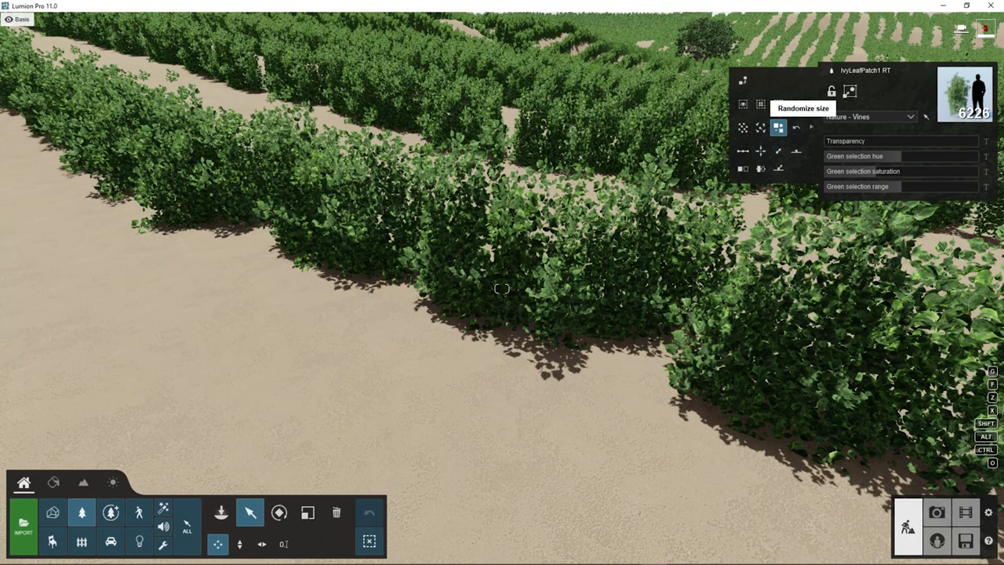
Start Randomize size on the selected vines and try amounts of about 20%, 40%, 7% and 10%.
left_click(778, 127)
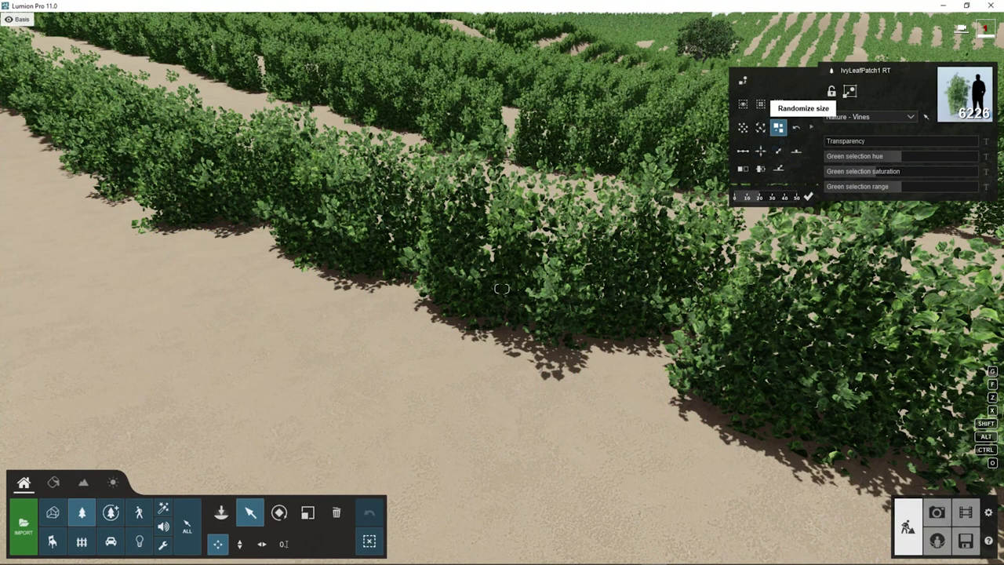
left_click(808, 197)
mouse_move(747, 197)
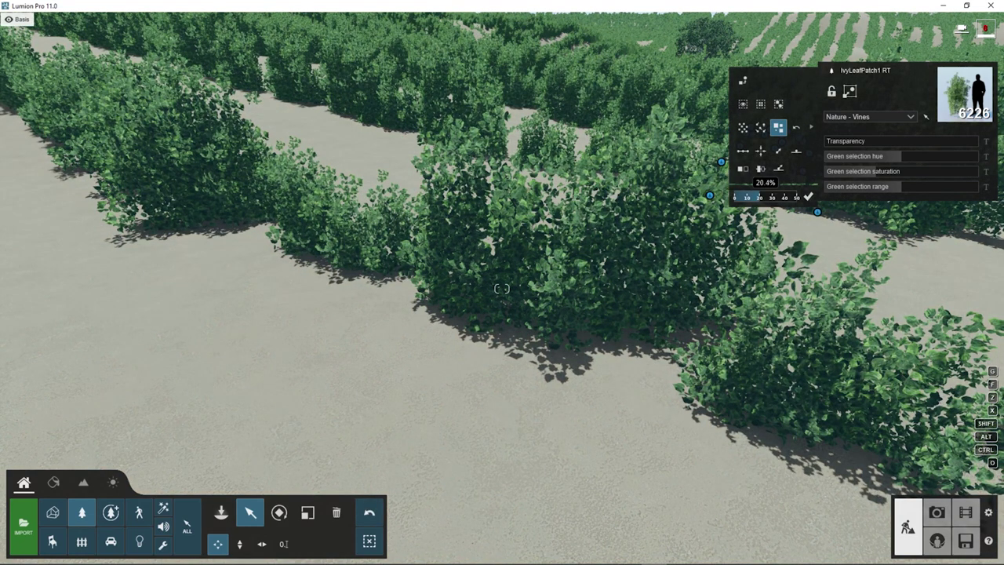
left_click_drag(759, 197, 785, 197)
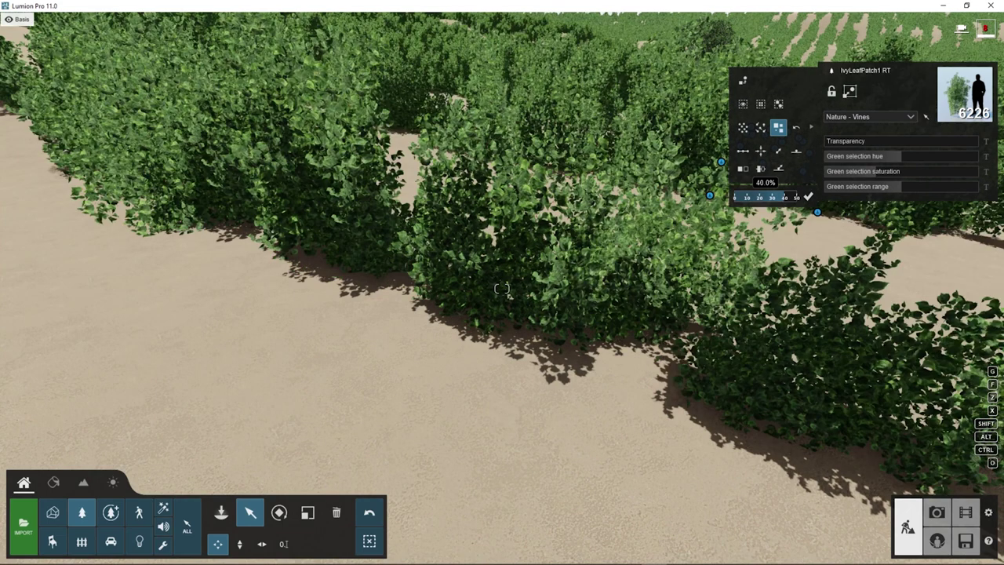
left_click_drag(785, 197, 743, 197)
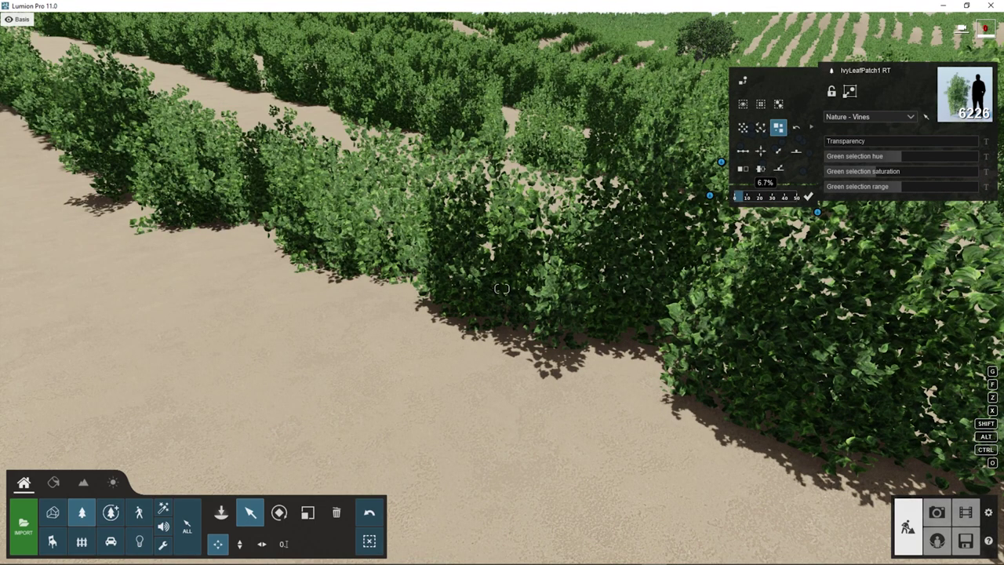
left_click_drag(743, 197, 747, 197)
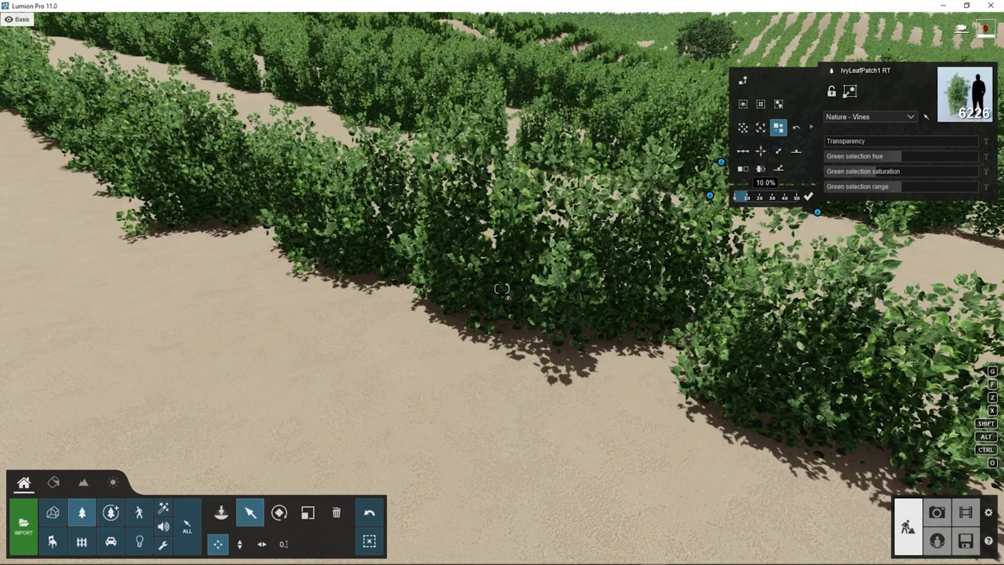
Set the vines' size randomization to about 30%, check the rows from farther back, and confirm it.
left_click_drag(747, 197, 772, 197)
key("s")
right_click_drag(772, 197, 751, 138)
key("s")
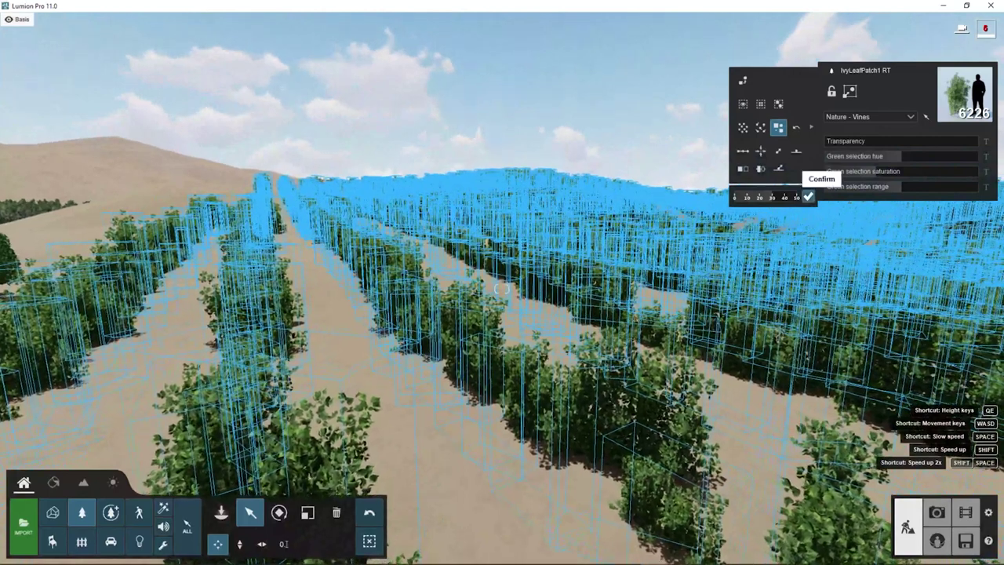
left_click(808, 196)
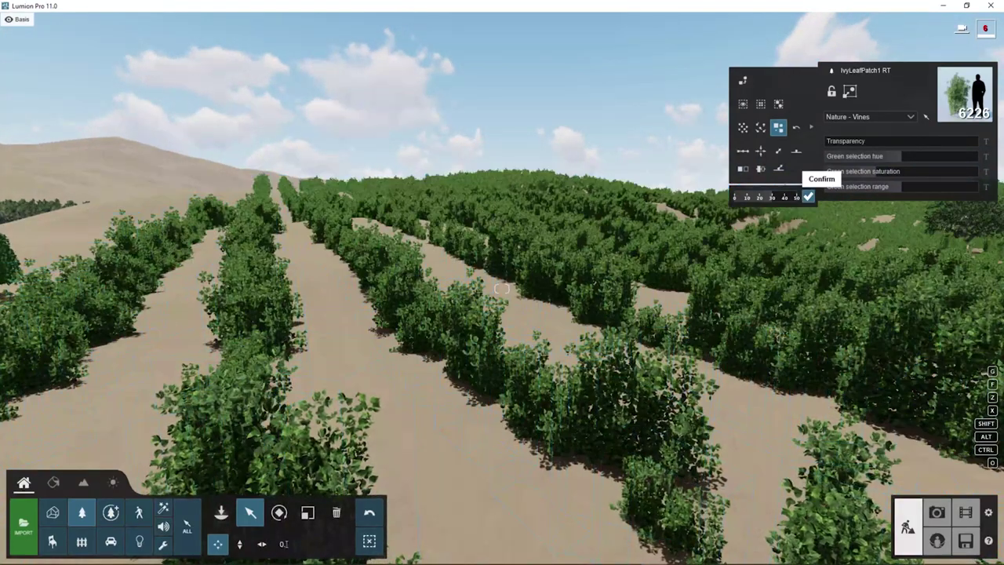
left_click(808, 196)
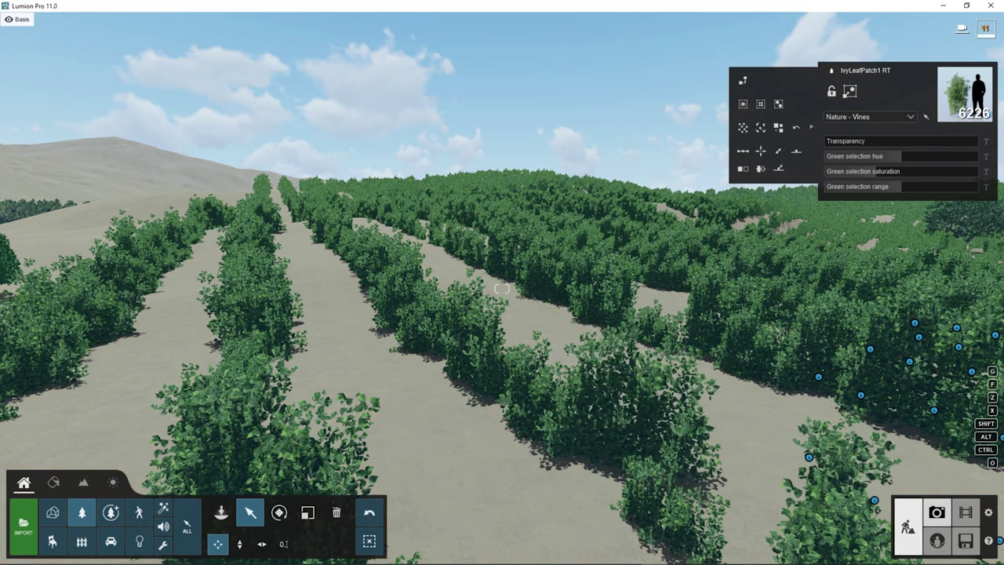
Switch to Photo mode and select the saved Vineyard landscape photo in slot 8.
left_click(937, 513)
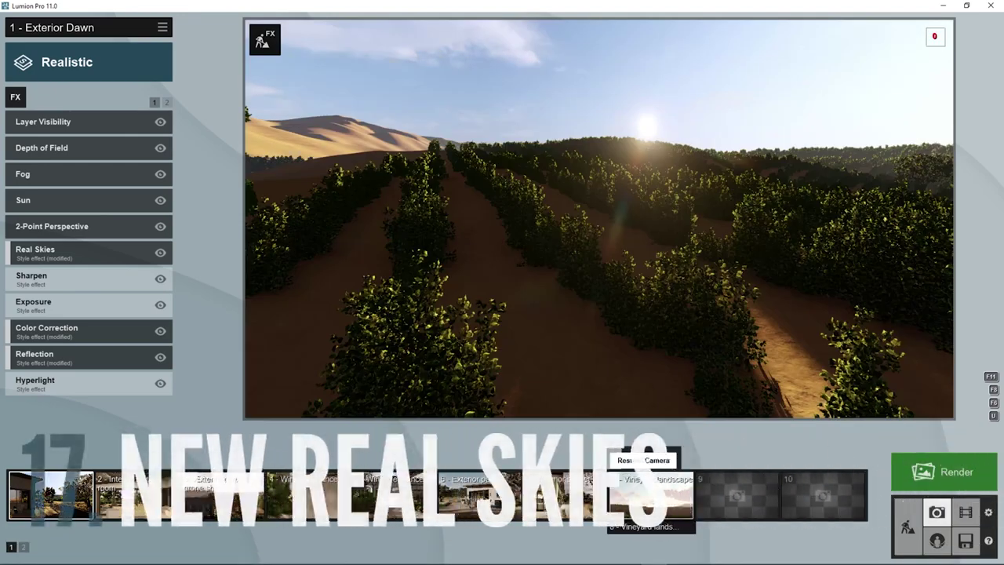
left_click(651, 494)
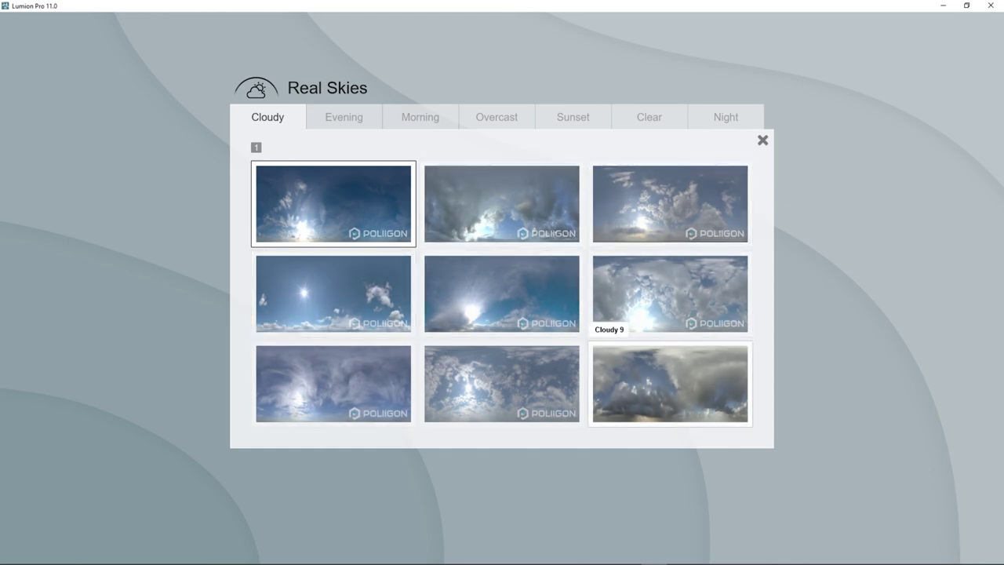
Browse the Evening and Morning categories of Real Skies, including the second page of Evening skies.
left_click(330, 115)
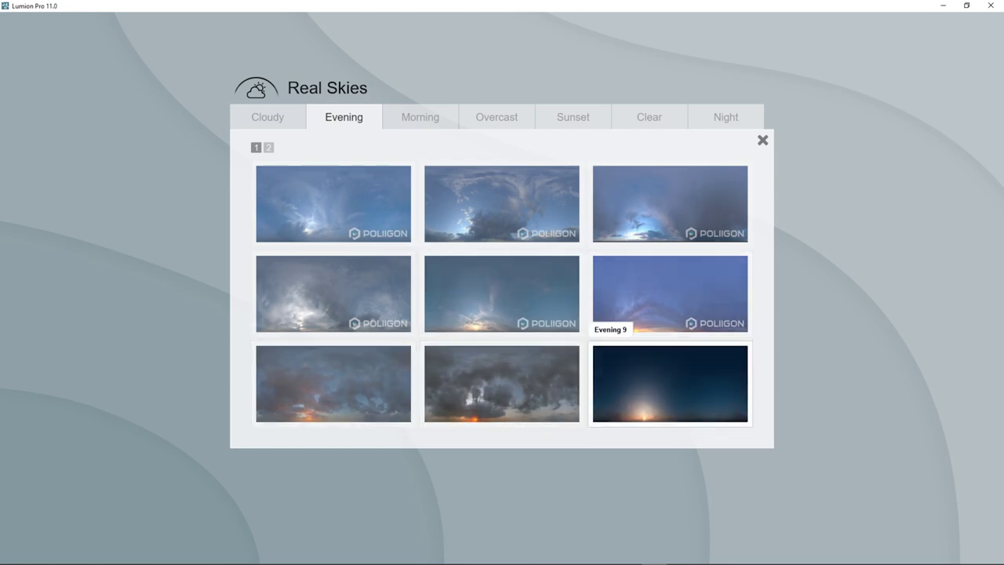
left_click(406, 117)
left_click(329, 114)
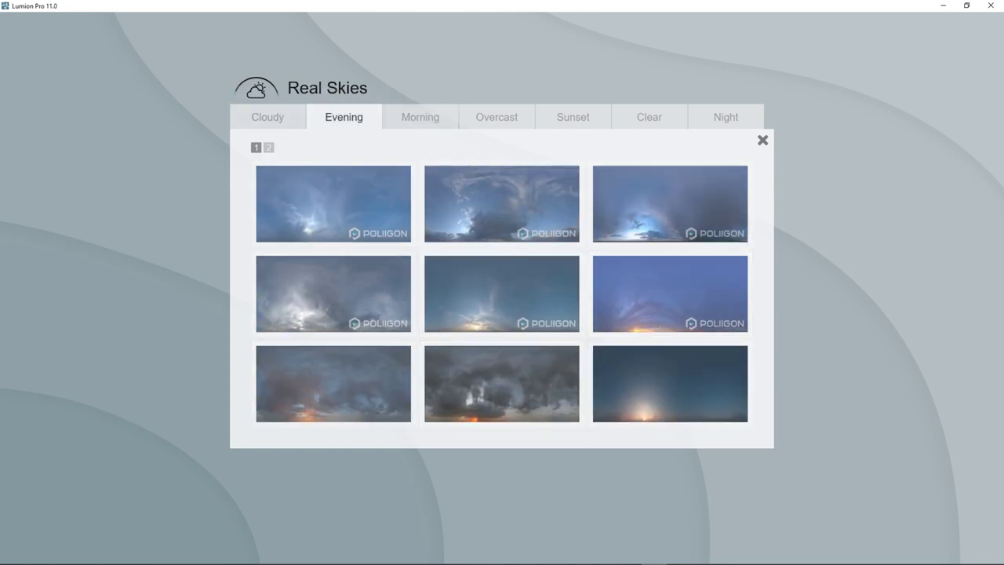
left_click(268, 147)
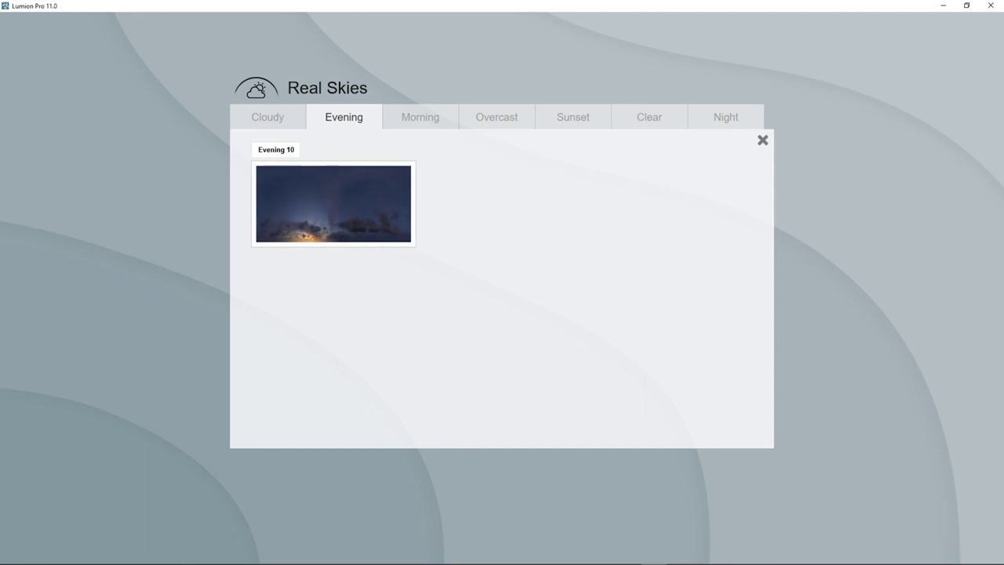
Browse the Morning, Overcast, Sunset, Clear, Night and Cloudy Real Skies, including the second Sunset page, and pick the ninth Cloudy sky.
left_click(405, 114)
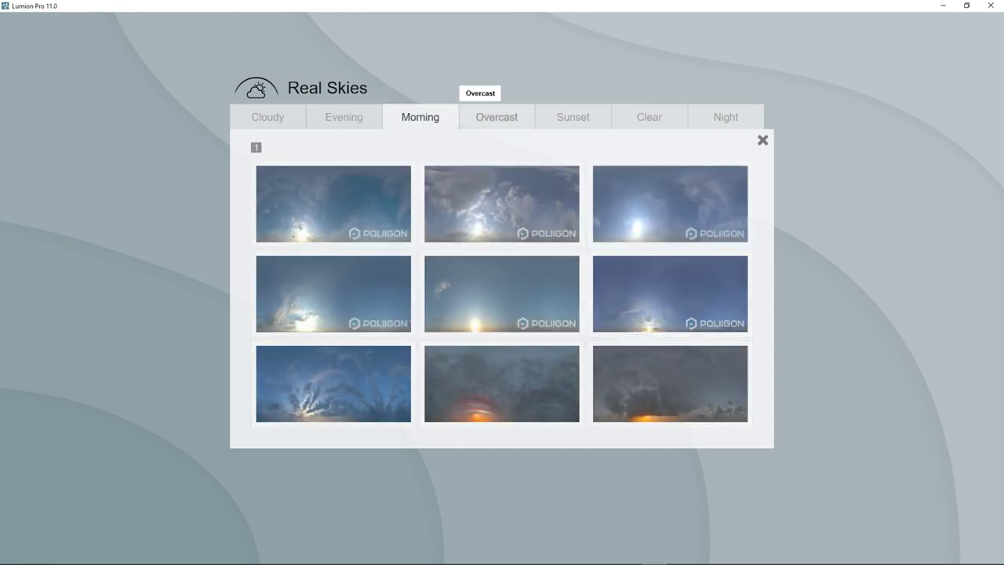
left_click(487, 116)
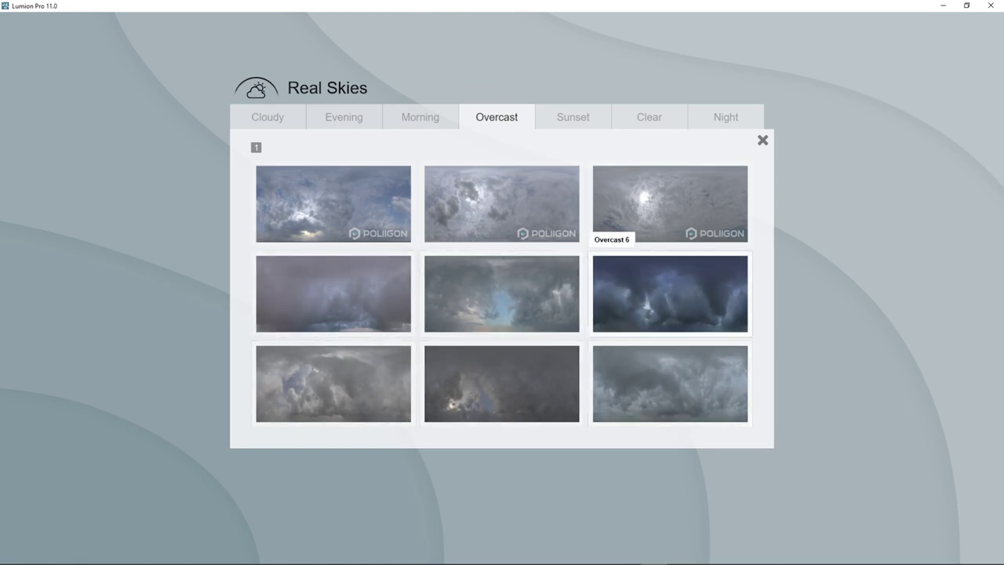
left_click(556, 116)
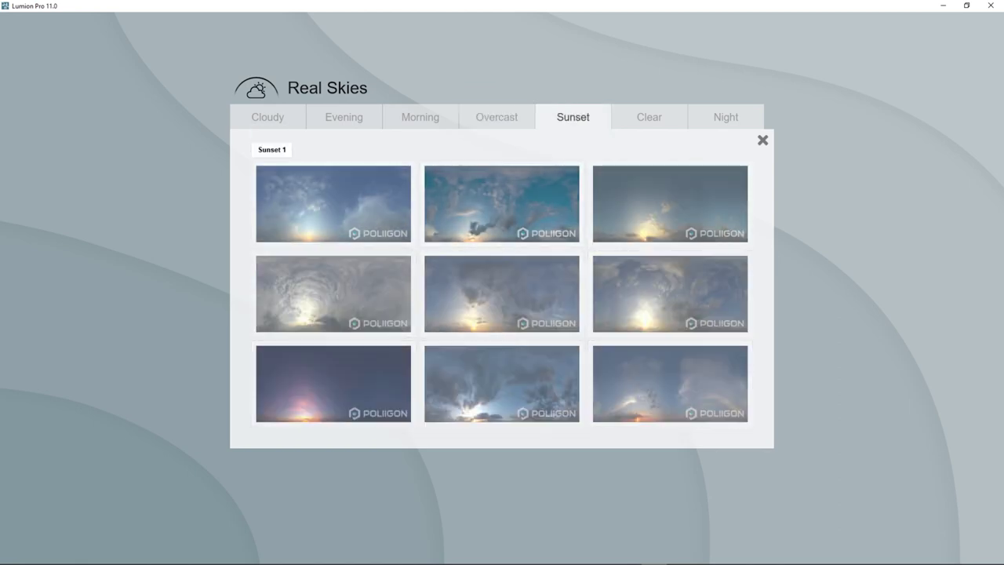
left_click(268, 148)
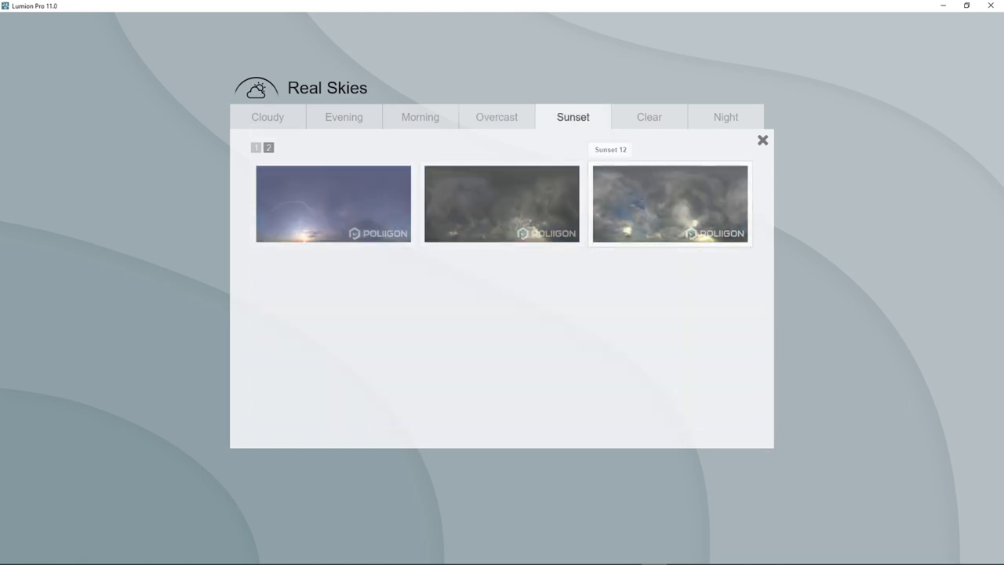
left_click(637, 116)
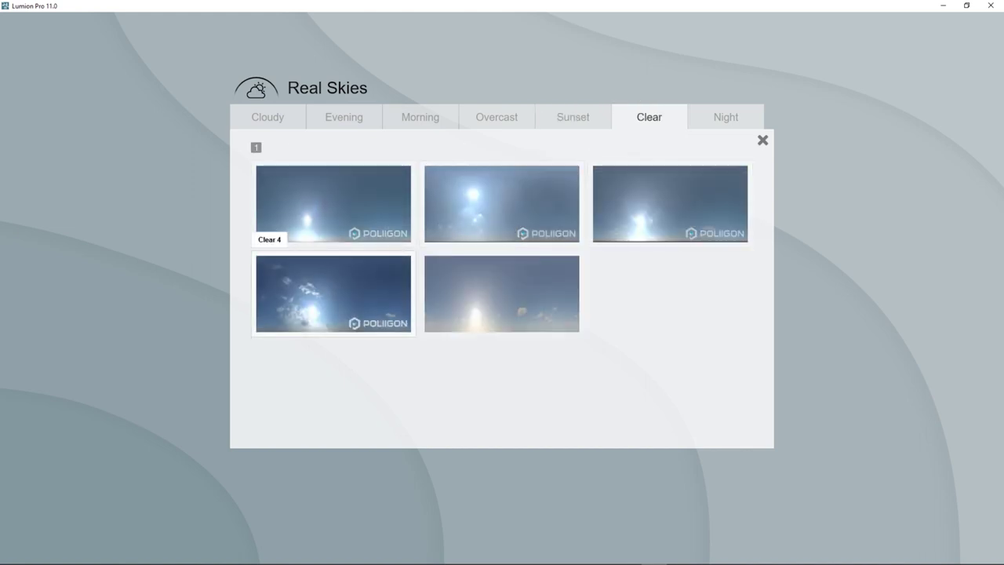
left_click(706, 116)
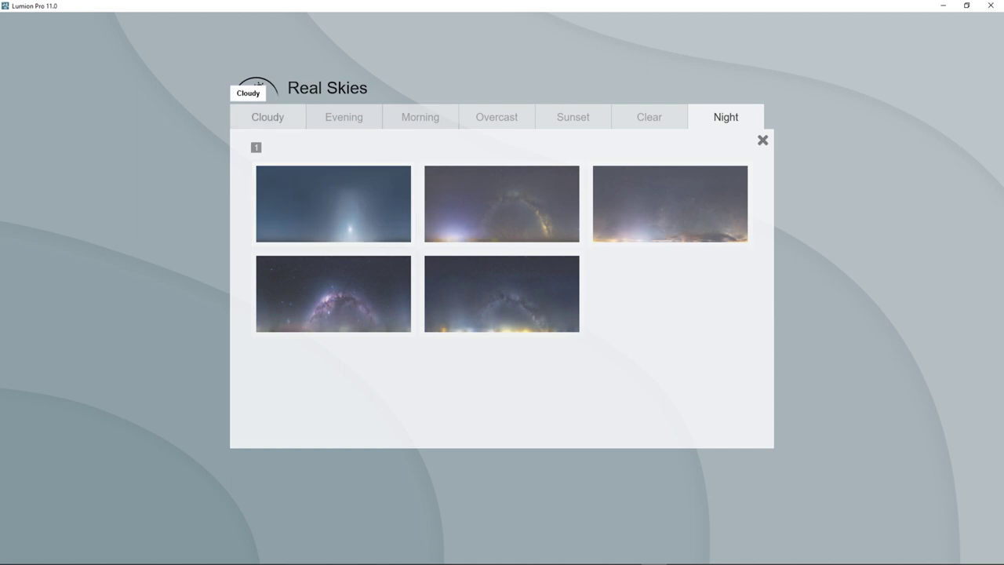
left_click(263, 116)
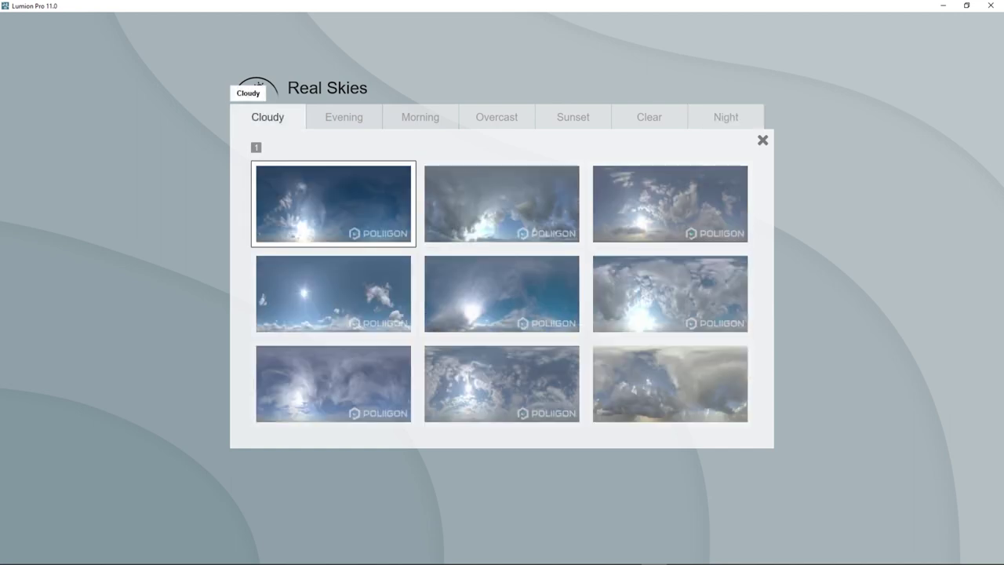
left_click(616, 355)
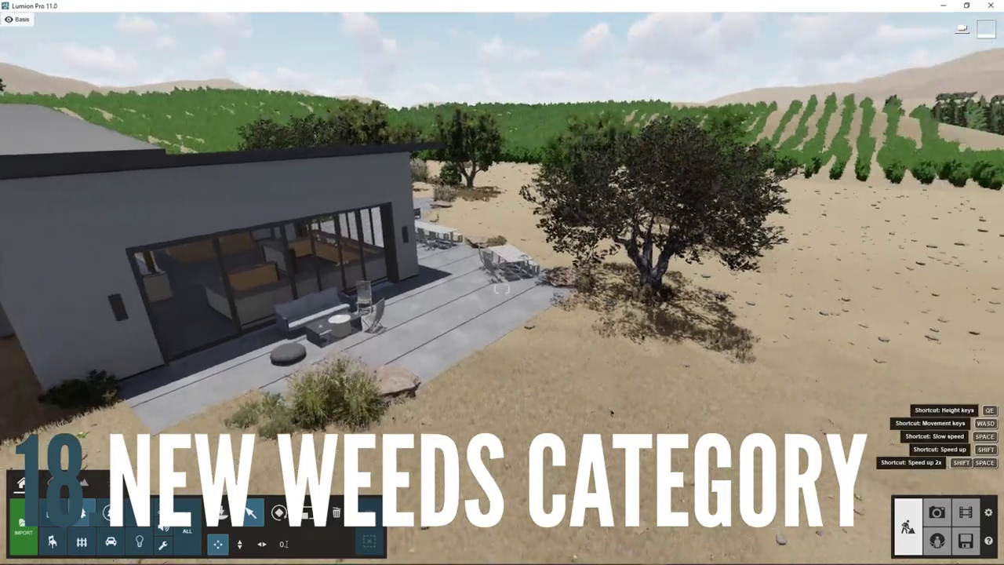
Approach the terrace dining area and open the new weeds category of the Nature library for placement.
key("w")
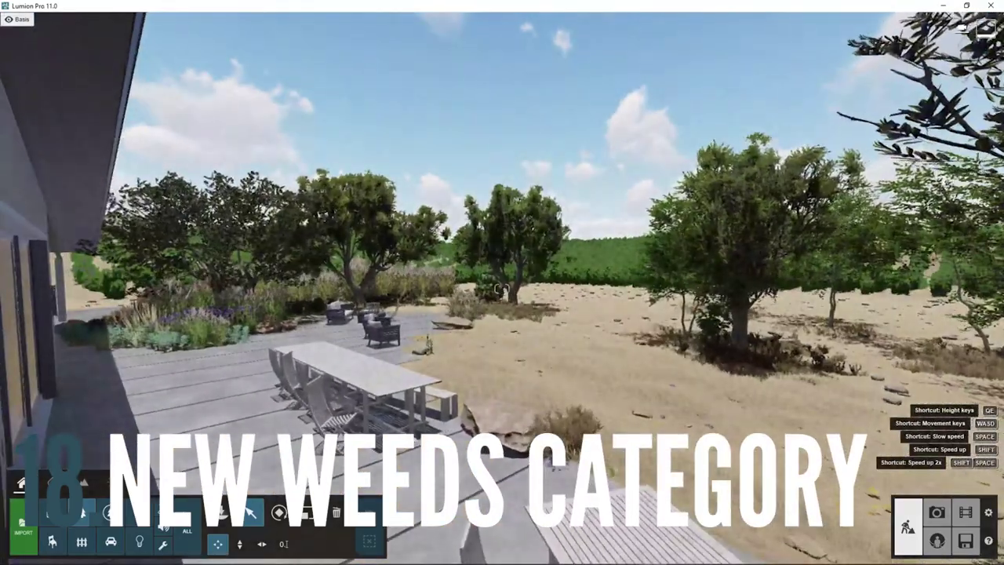
left_click(224, 511)
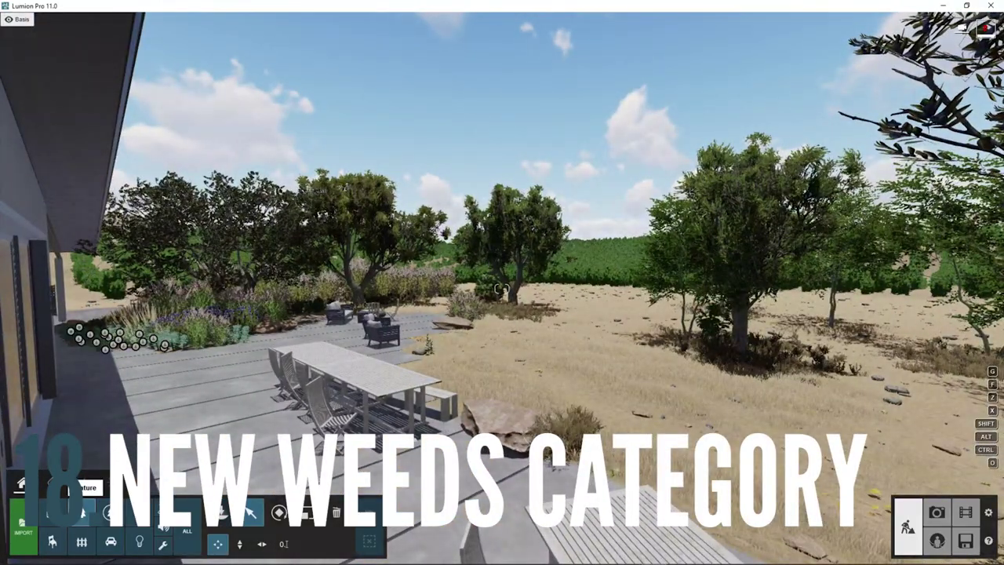
left_click(82, 513)
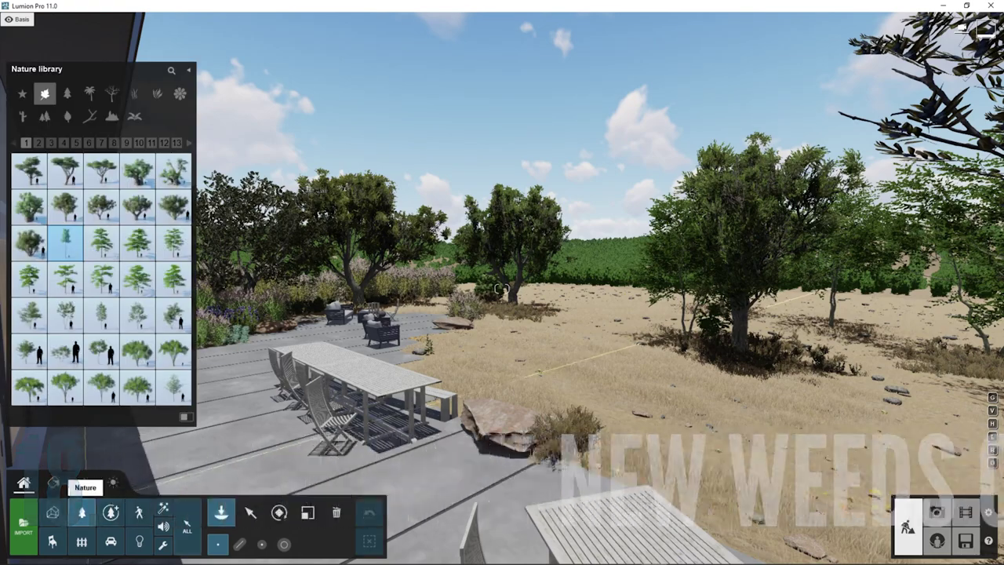
left_click(135, 117)
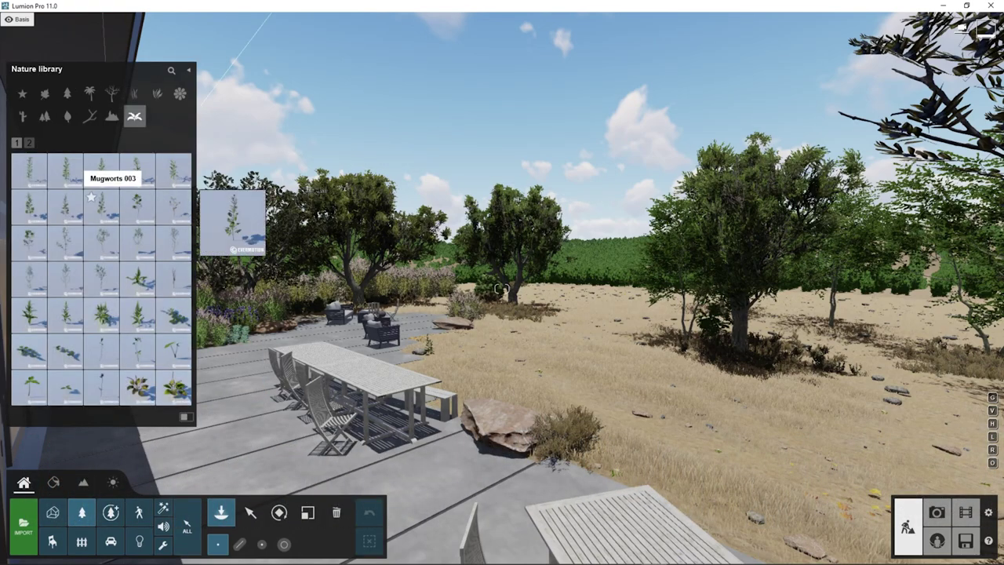
Place Dooryard Dock 005 and a thin-stemmed weed from the first page in the dry grass before the large tree.
key("w")
right_click_drag(345, 306, 440, 346)
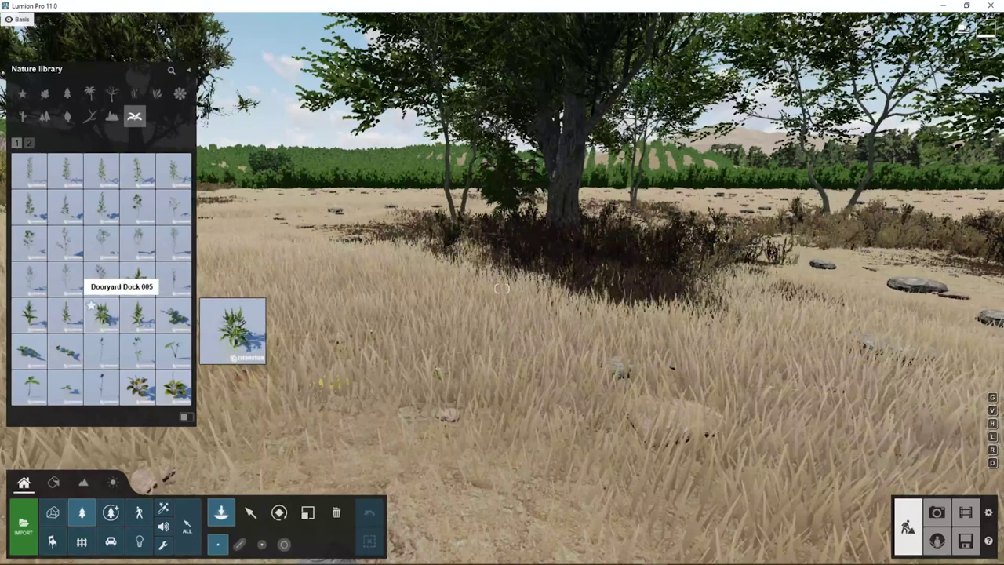
left_click(102, 314)
left_click(352, 443)
left_click(102, 242)
left_click(406, 357)
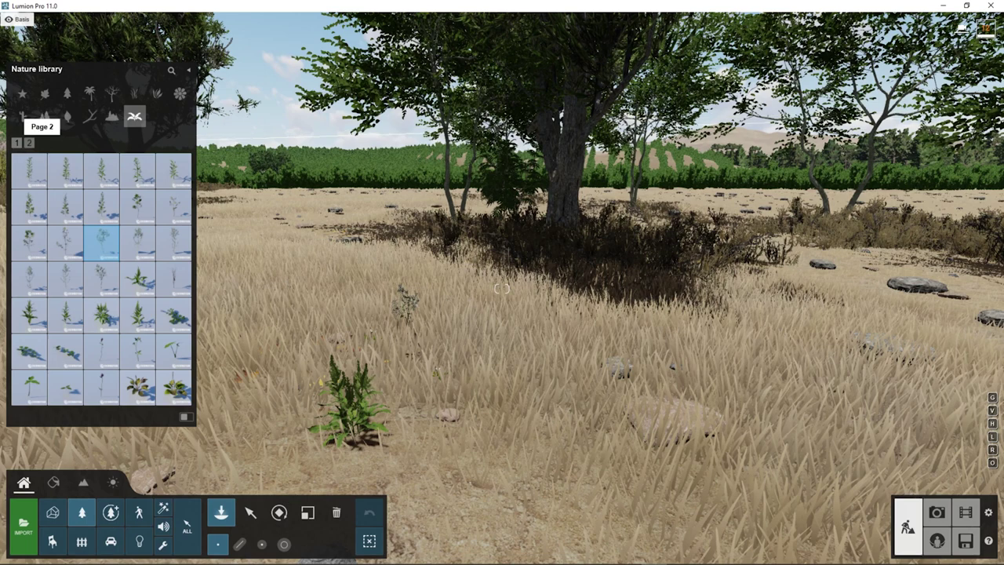
Place a broad-leaved weed and several Plantain 004 plants from the second page of weeds around the dry grass.
left_click(29, 143)
left_click(138, 208)
left_click(494, 459)
left_click(67, 170)
left_click(583, 412)
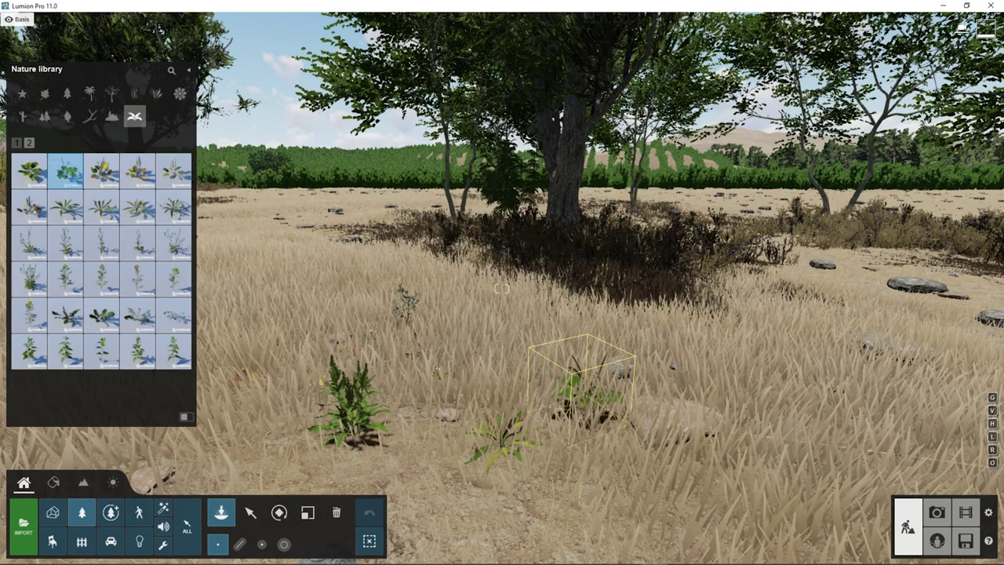
left_click(471, 354)
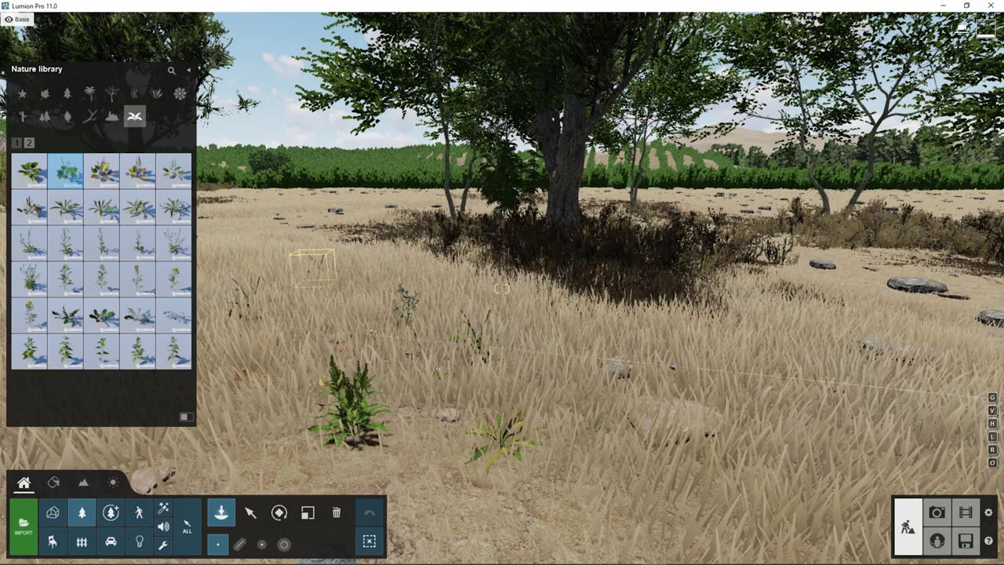
left_click(295, 333)
right_click_drag(295, 333, 172, 277)
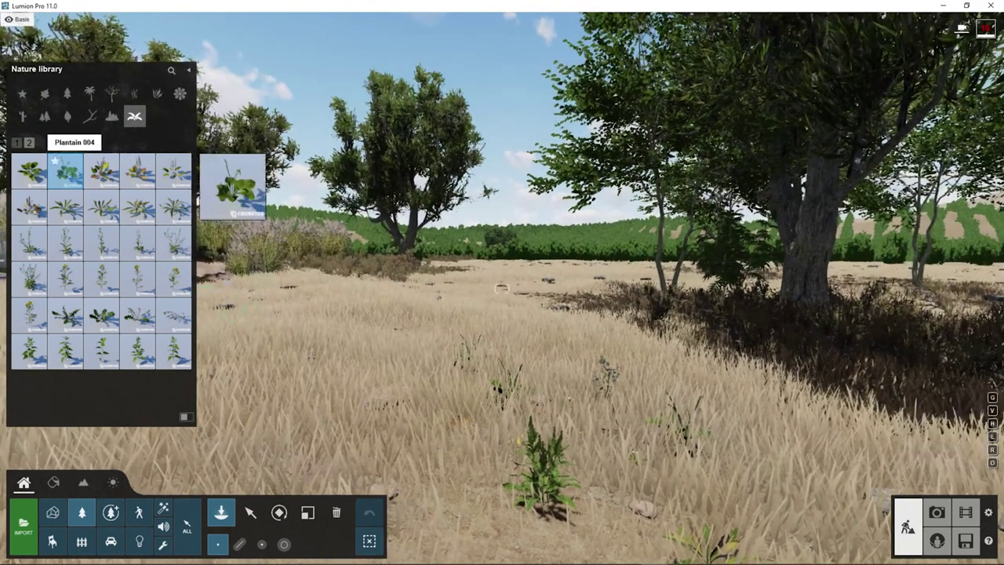
Go back to the first page of weeds and examine the placed plants in the dry grass up close.
left_click(17, 143)
left_click(500, 372)
right_click_drag(501, 372, 424, 428)
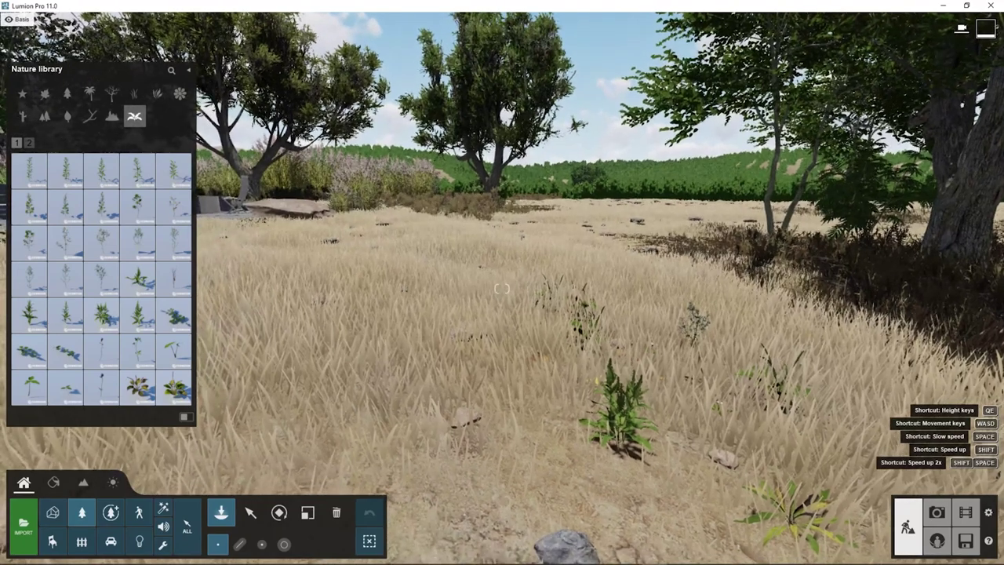
right_click_drag(424, 428, 407, 437)
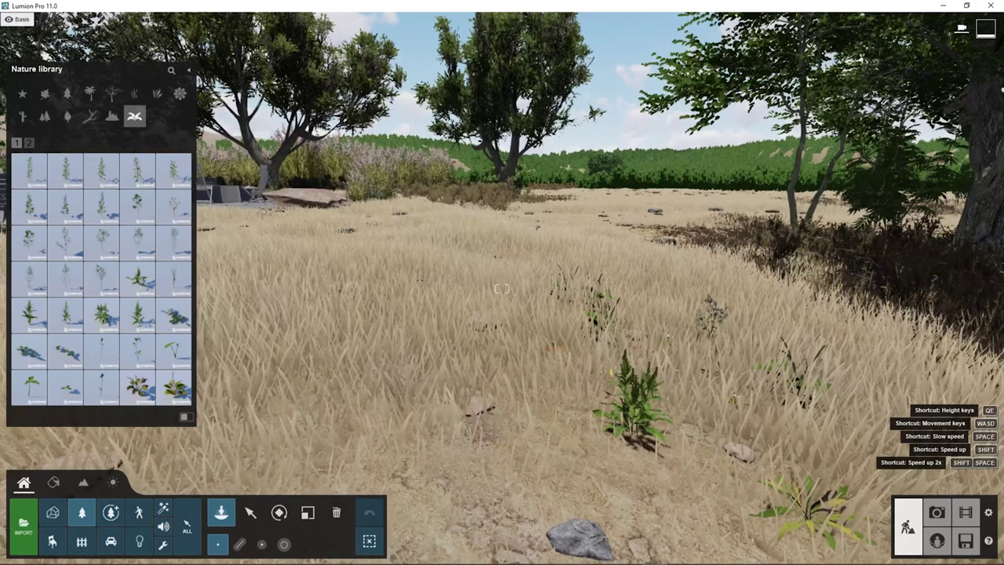
right_click_drag(411, 374, 405, 376)
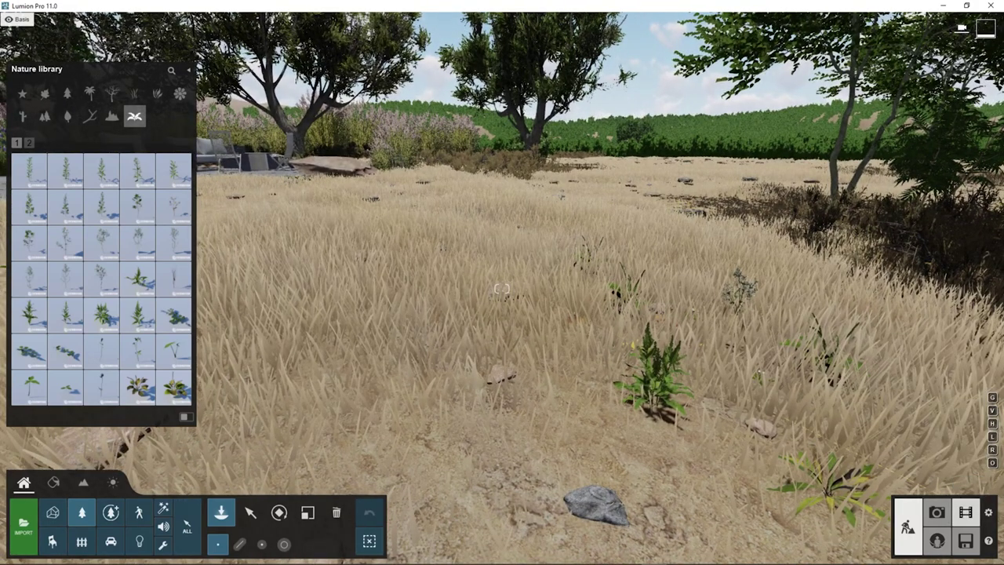
Switch to Movie mode and add the Wind weather effect to the Phasing Basic clip.
left_click(965, 513)
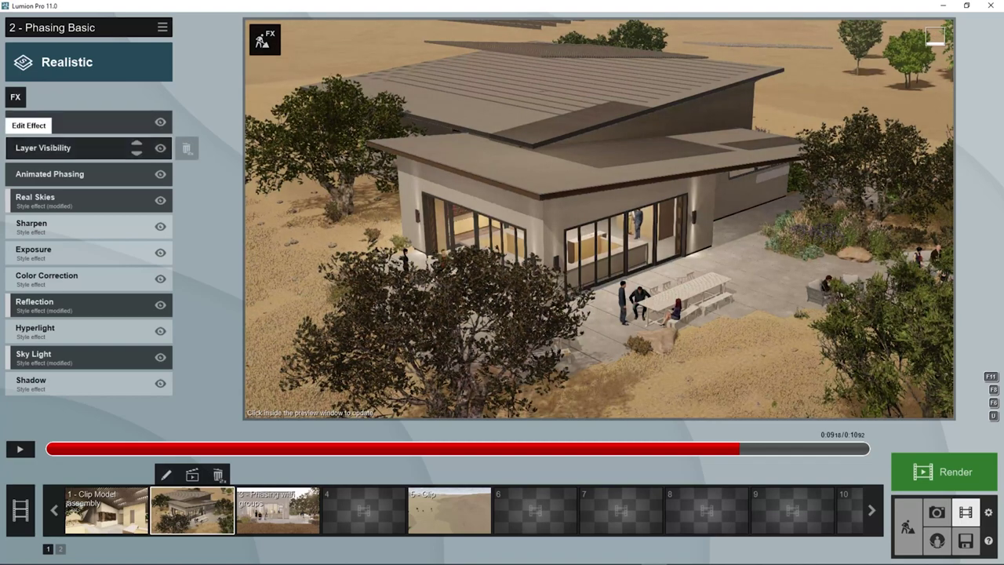
left_click(15, 96)
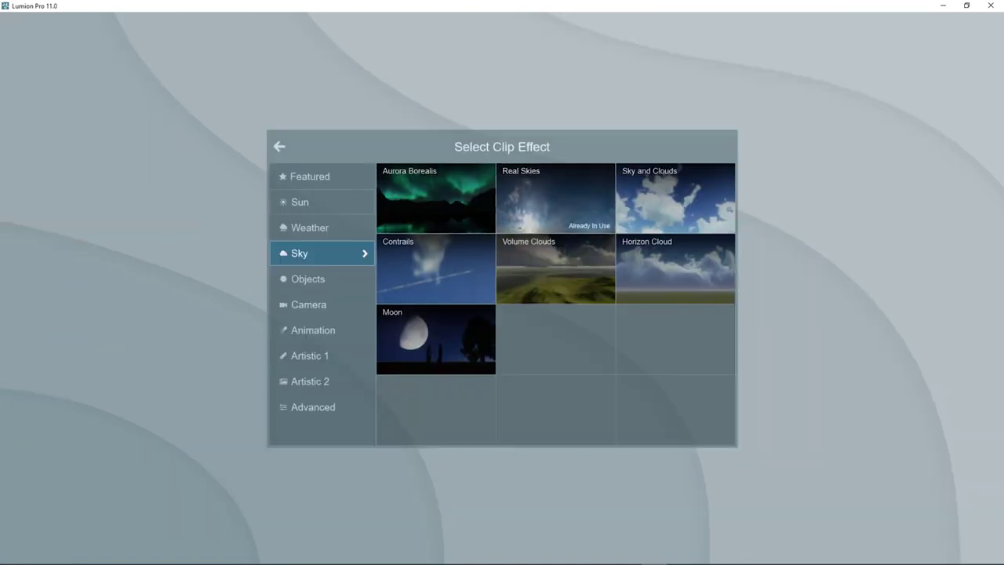
left_click(310, 227)
left_click(556, 198)
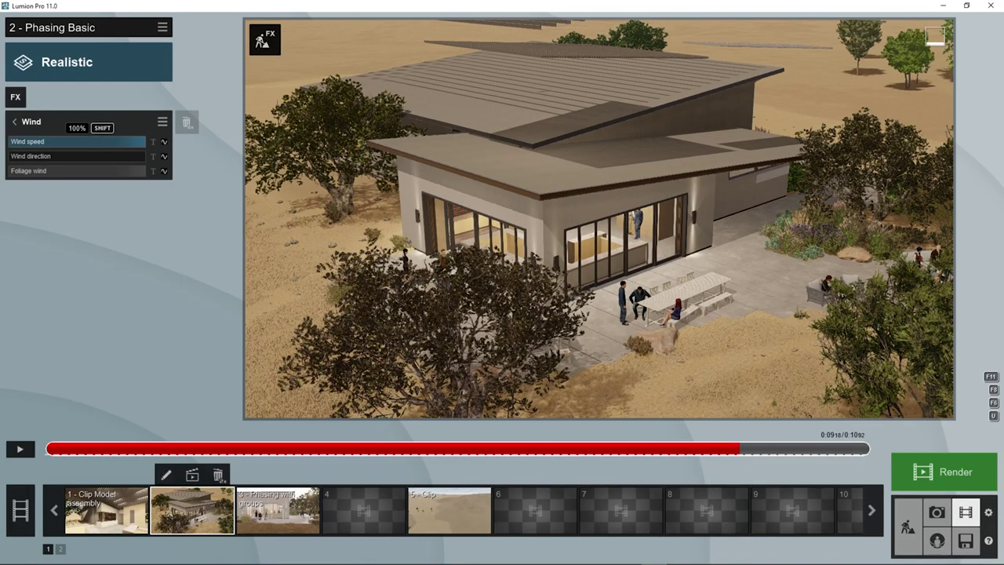
Try the clip's Foliage wind at 100%, lower it to slightly over half during playback, and pause the clip.
left_click_drag(108, 157, 146, 170)
left_click_drag(136, 170, 145, 170)
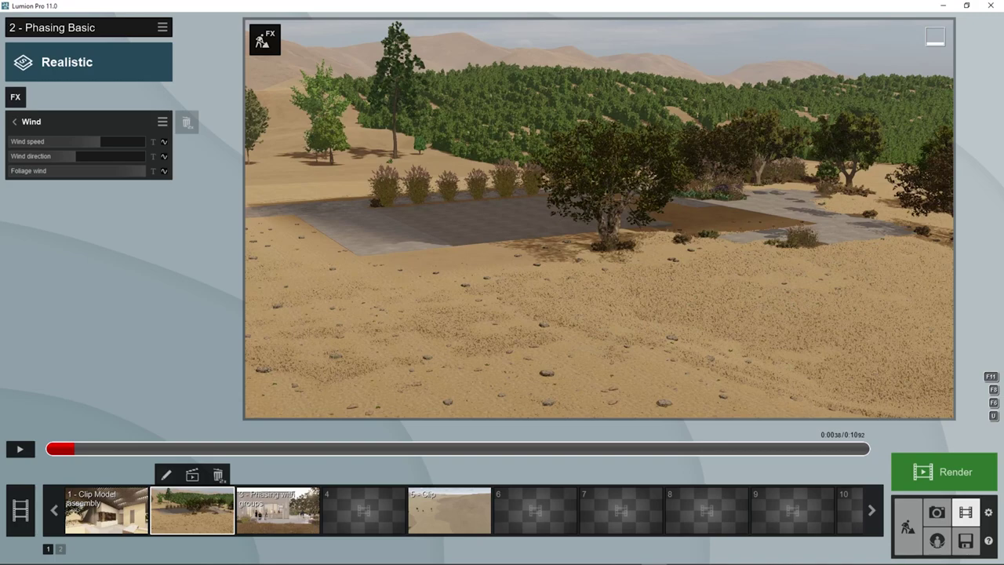
left_click(20, 449)
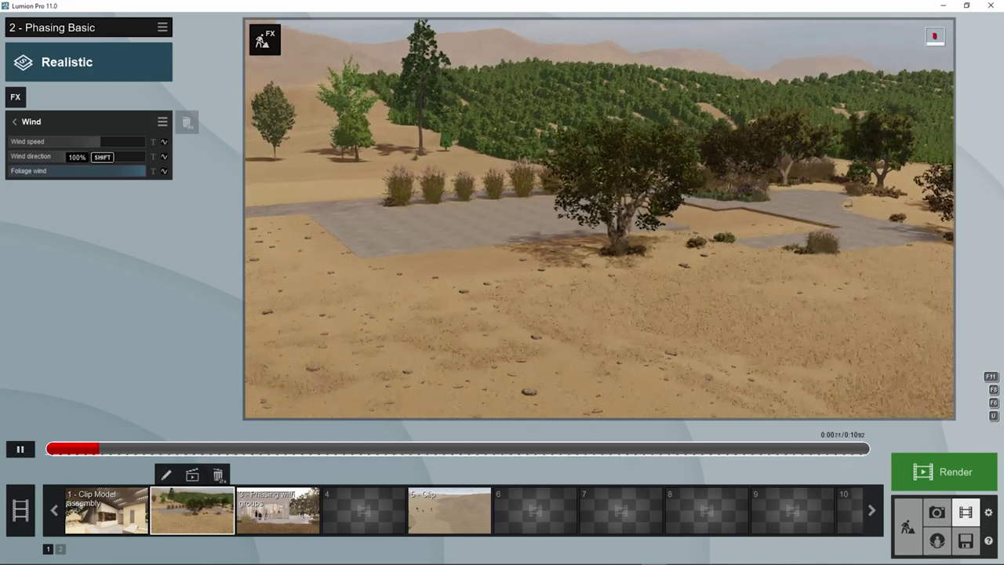
left_click_drag(145, 171, 89, 171)
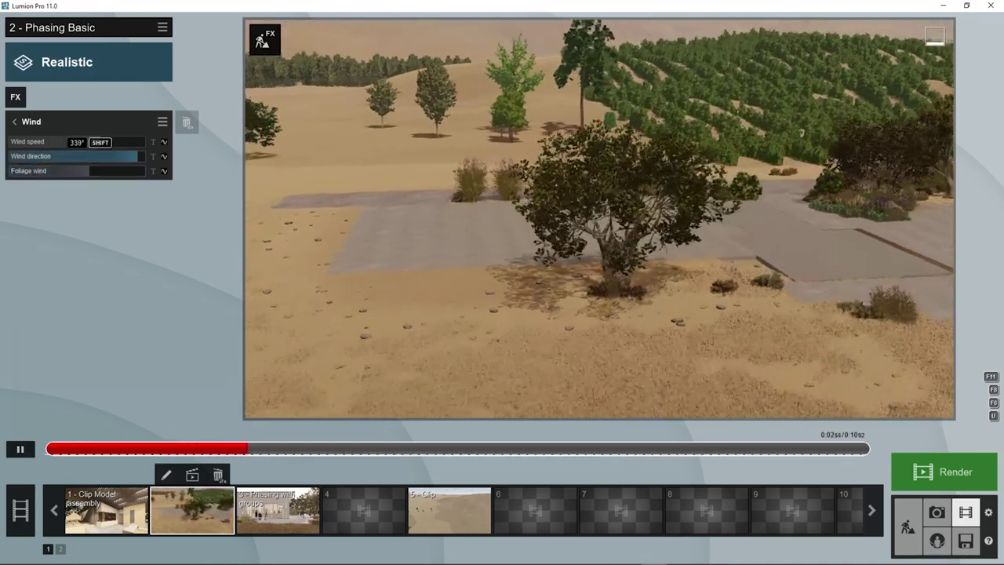
left_click(21, 449)
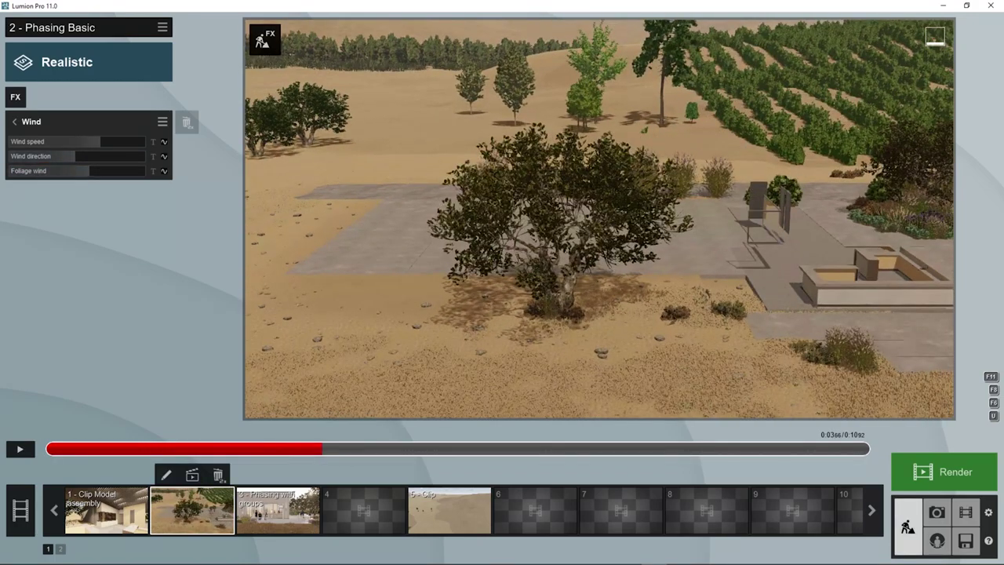
Return to Build mode and open the Weather settings with the wind speed and direction controls.
left_click(908, 527)
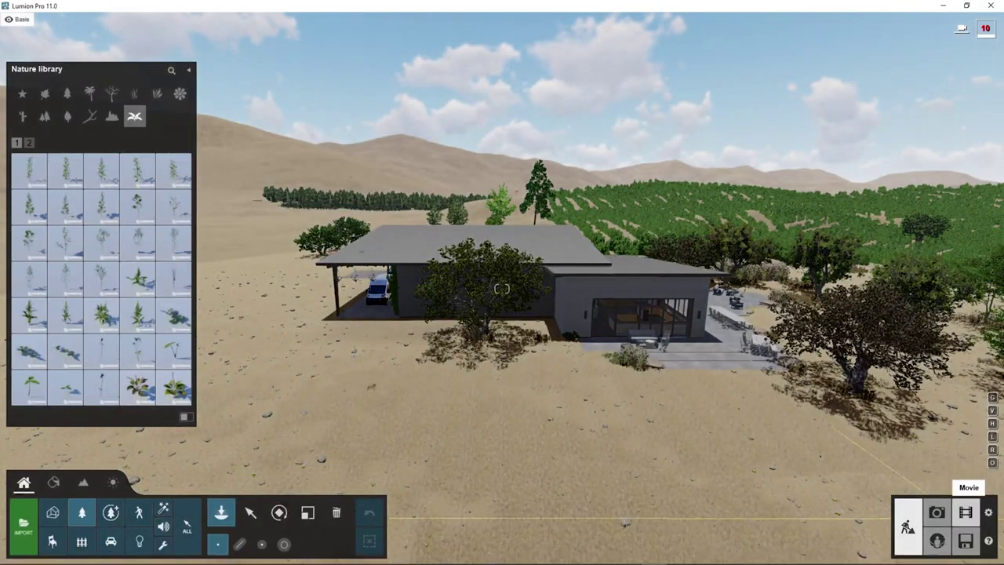
left_click(84, 482)
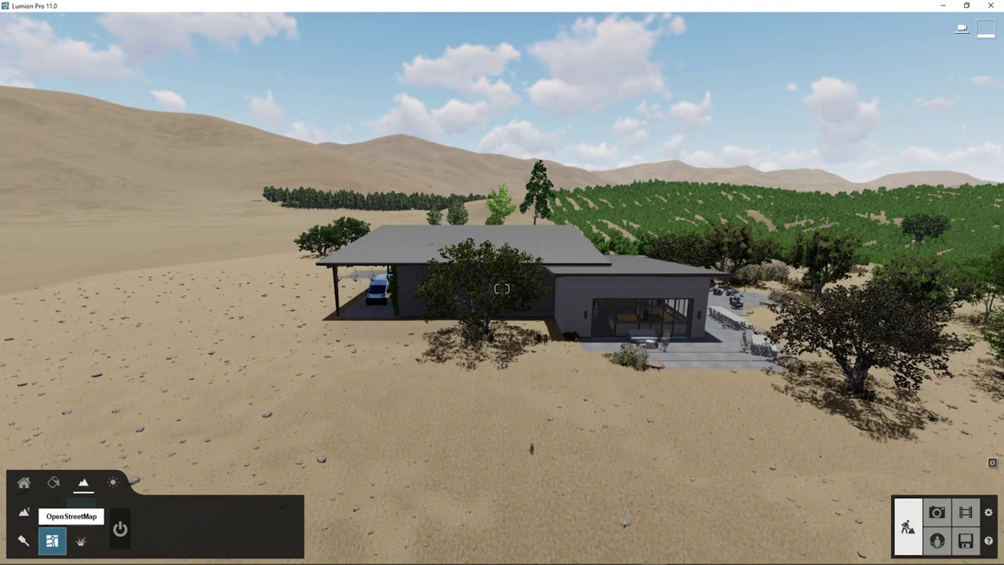
left_click(23, 540)
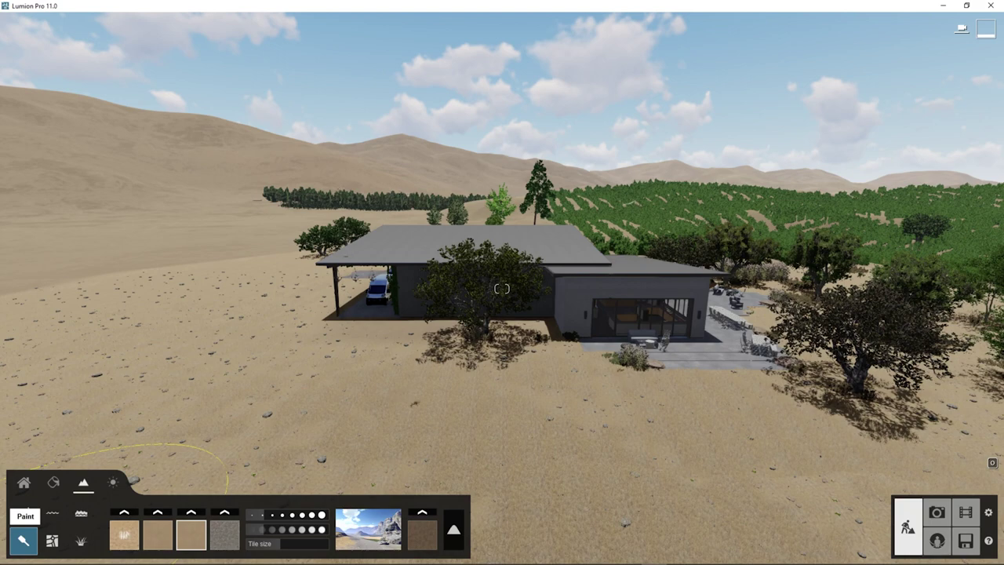
left_click(113, 482)
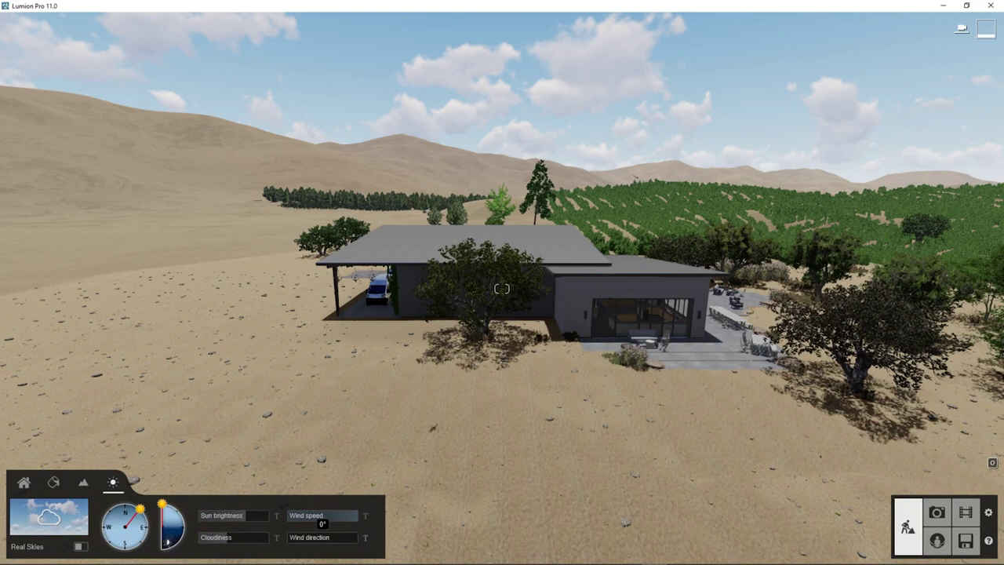
Examine how the wind moves the foliage of the trees near the building and the bright green tree beside the vineyard.
right_click_drag(503, 289, 690, 274)
key("w")
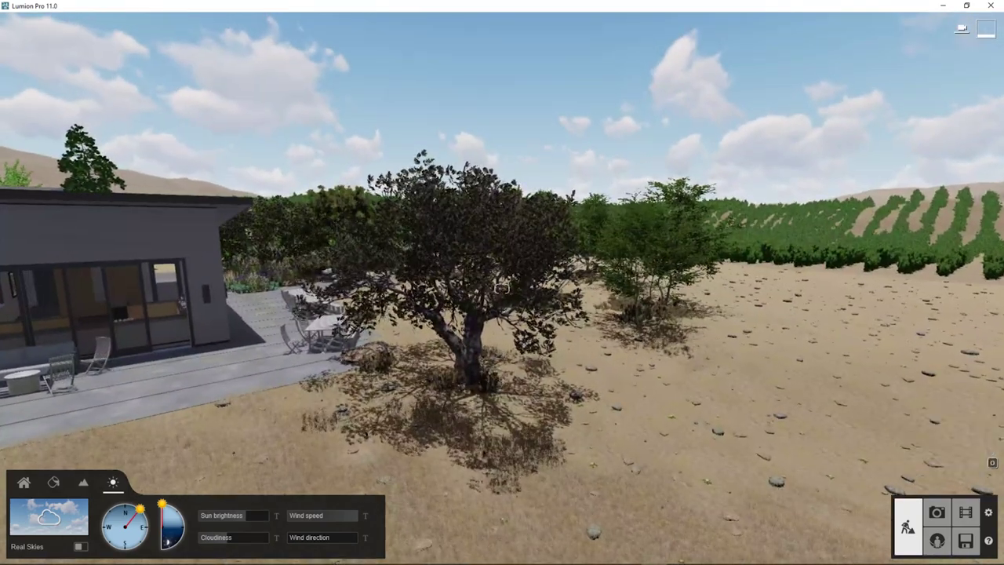
key("w")
right_click_drag(502, 289, 424, 302)
key("w")
key("s")
key("w")
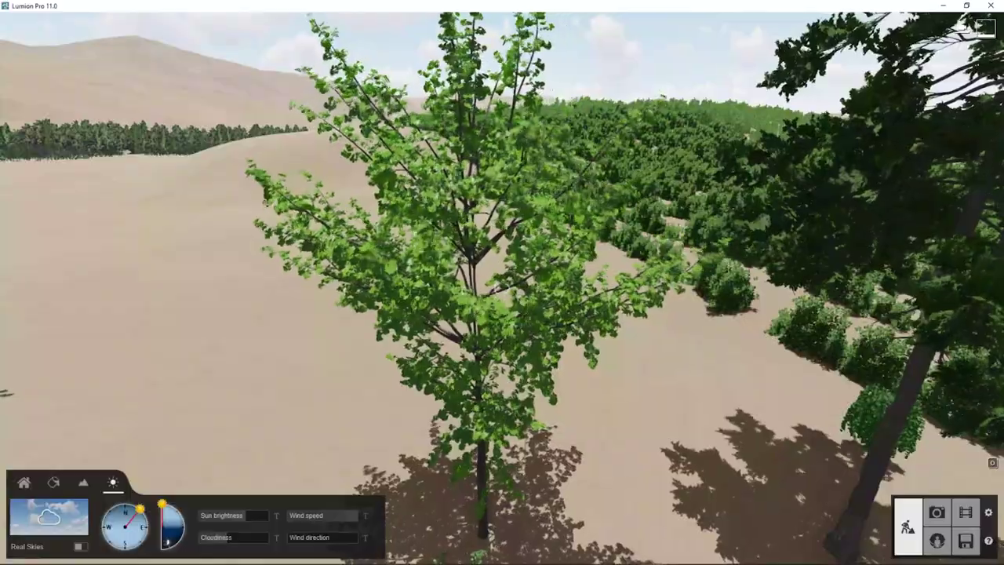
key("w")
key("s")
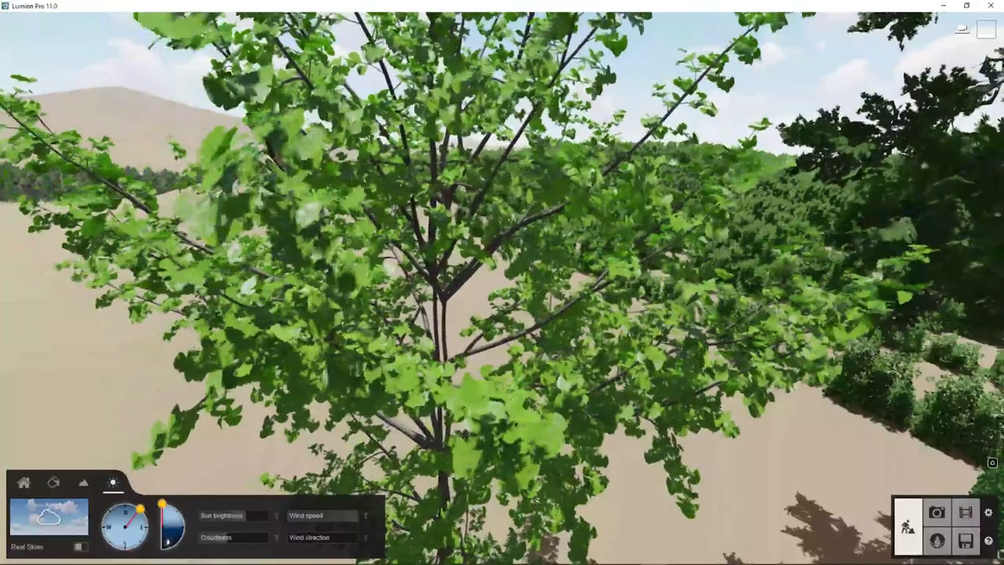
key("s")
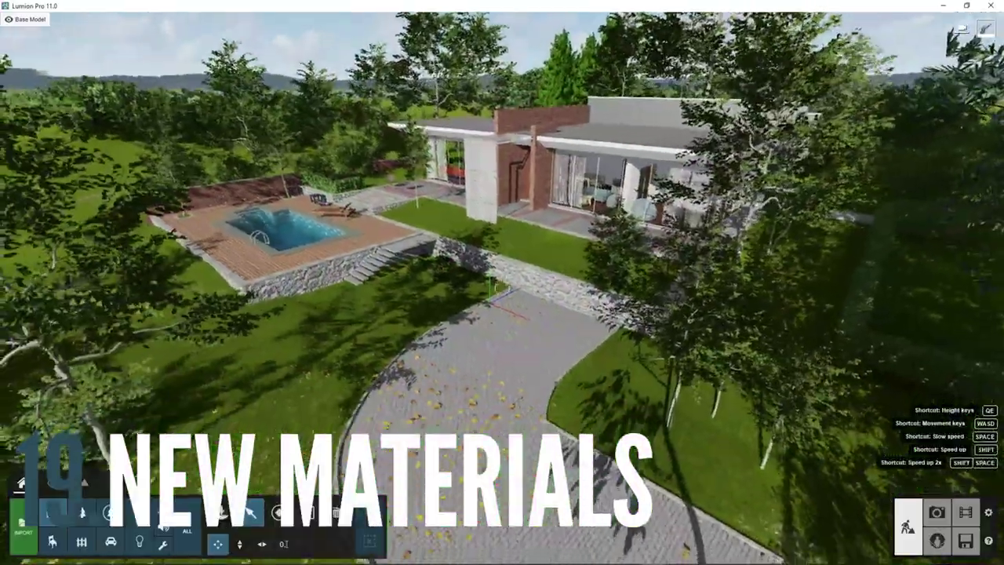
Open the brick wall beside the villa's entrance in the Material Editor.
key("s")
right_click_drag(502, 287, 510, 224)
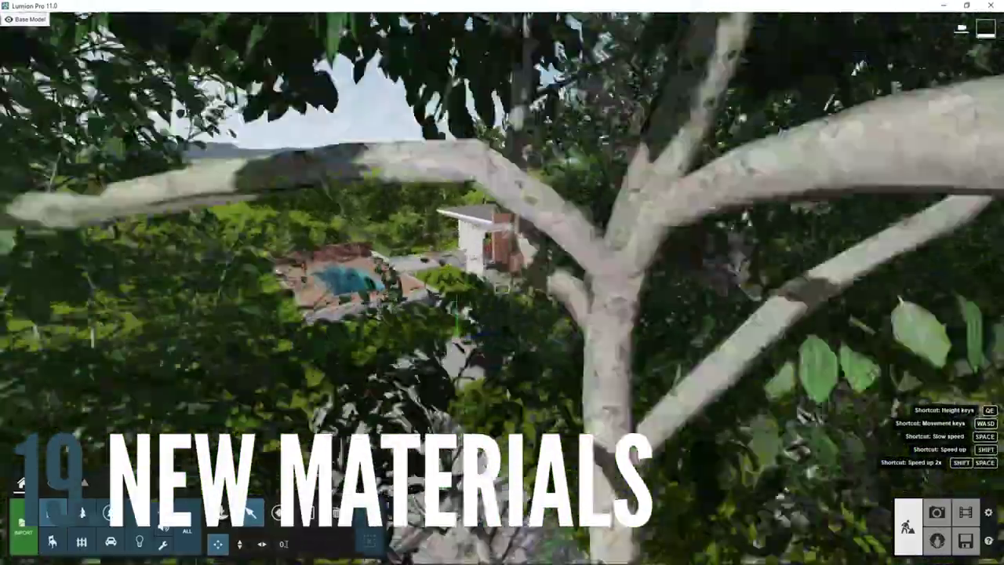
key("w")
key("q")
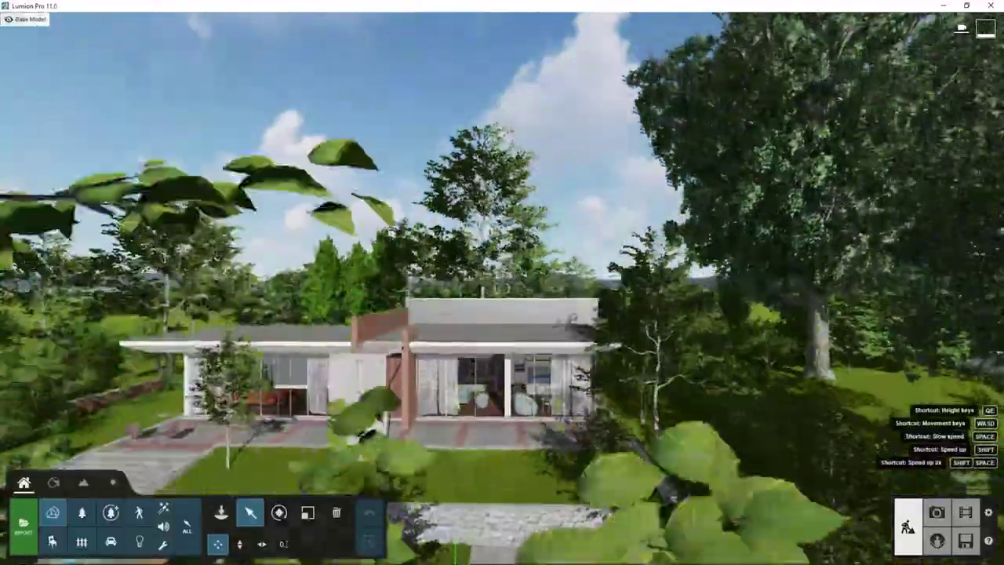
key("w")
right_click_drag(502, 289, 400, 297)
key("w")
key("e")
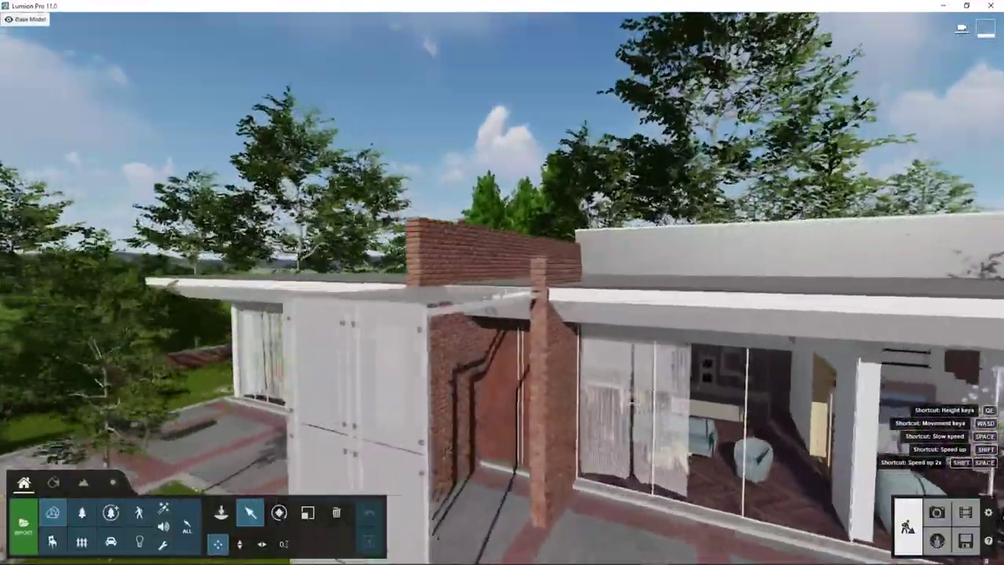
right_click_drag(502, 289, 451, 263)
key("w")
left_click(53, 482)
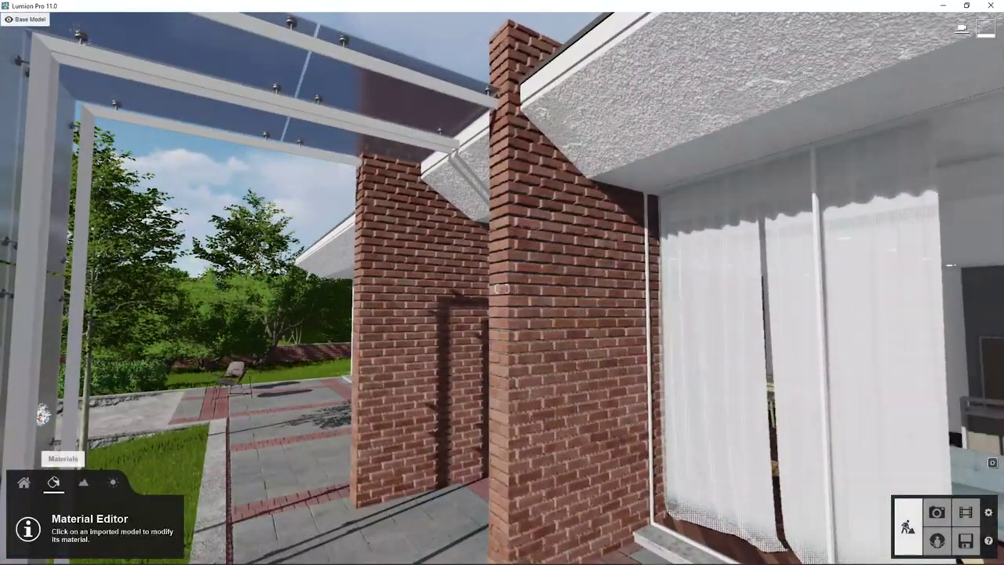
left_click(585, 312)
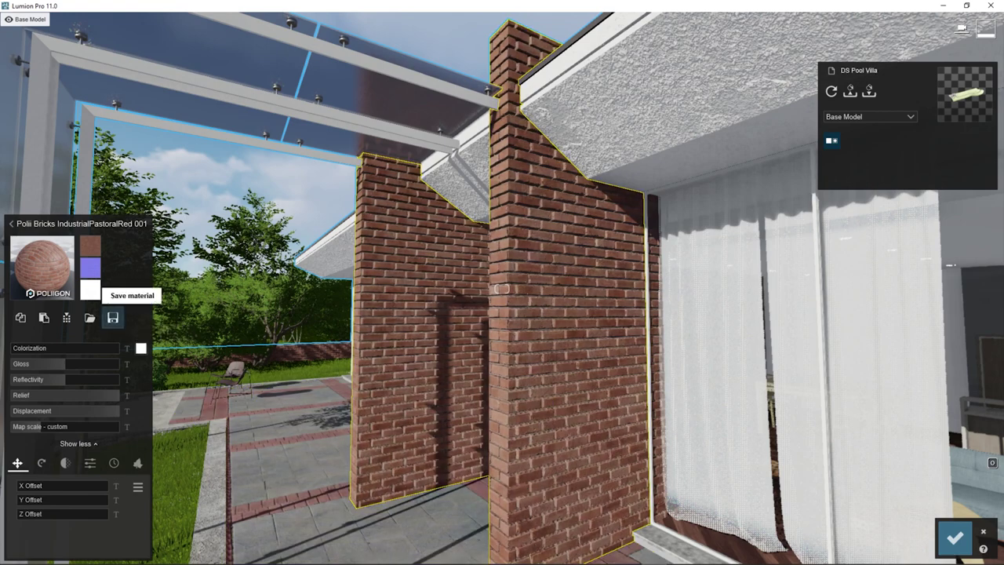
Look through the outdoor brick materials and the first three pages of soil materials in the material library.
left_click(43, 267)
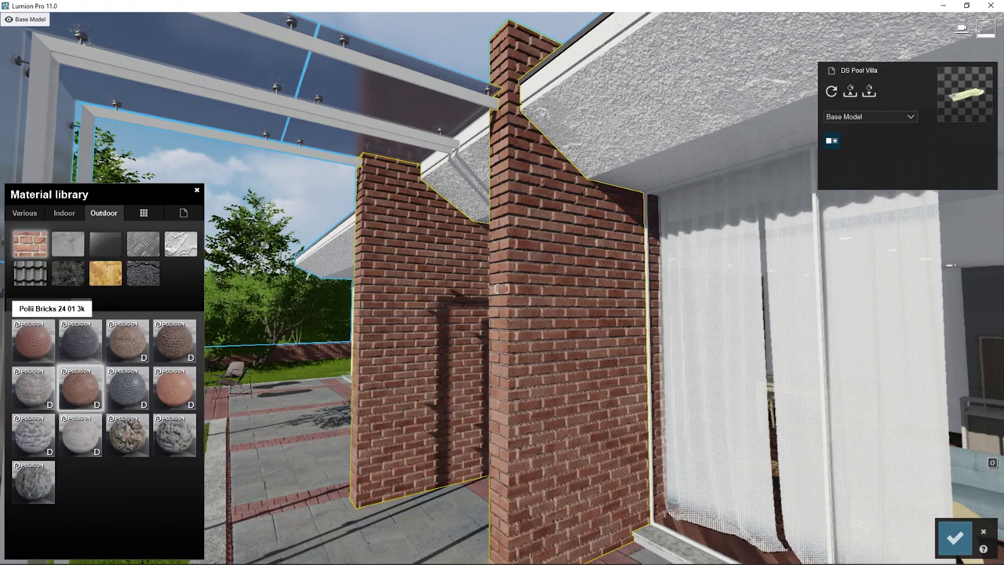
left_click(25, 214)
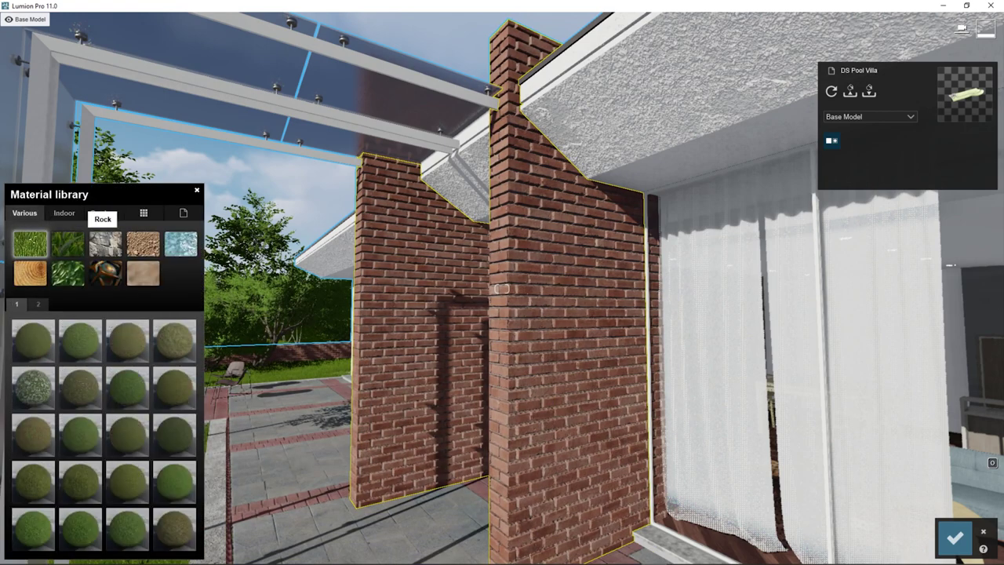
left_click(143, 244)
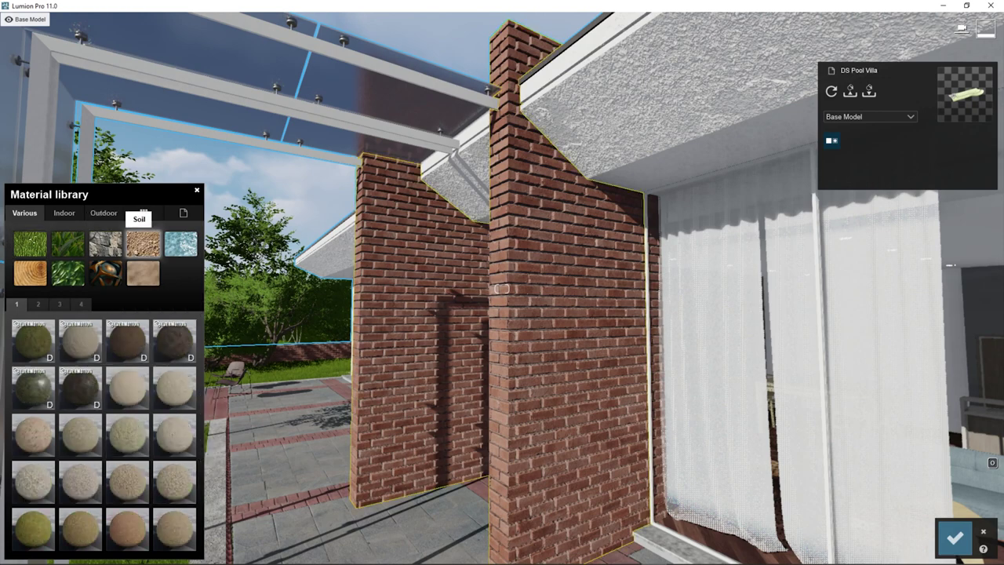
left_click(38, 304)
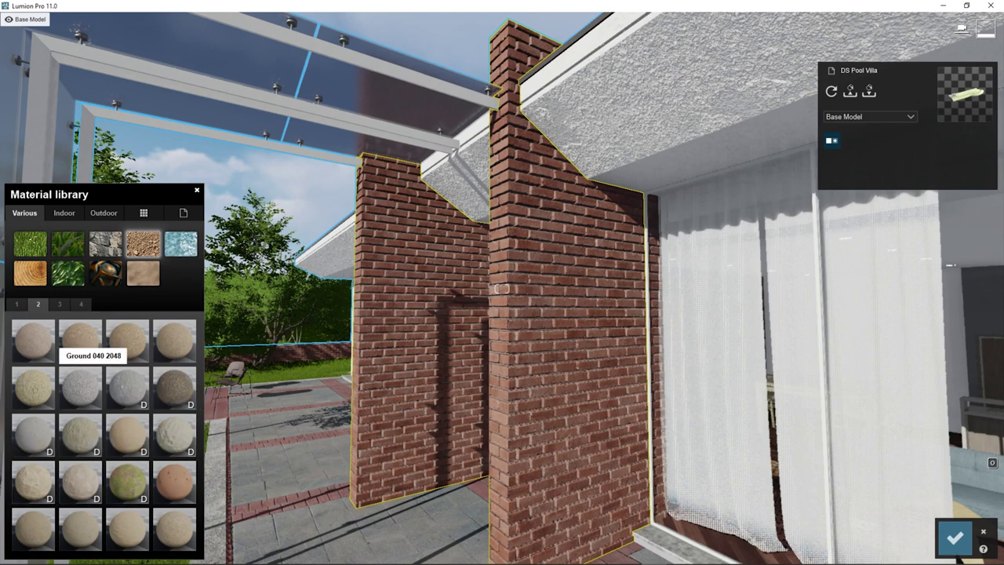
left_click(59, 304)
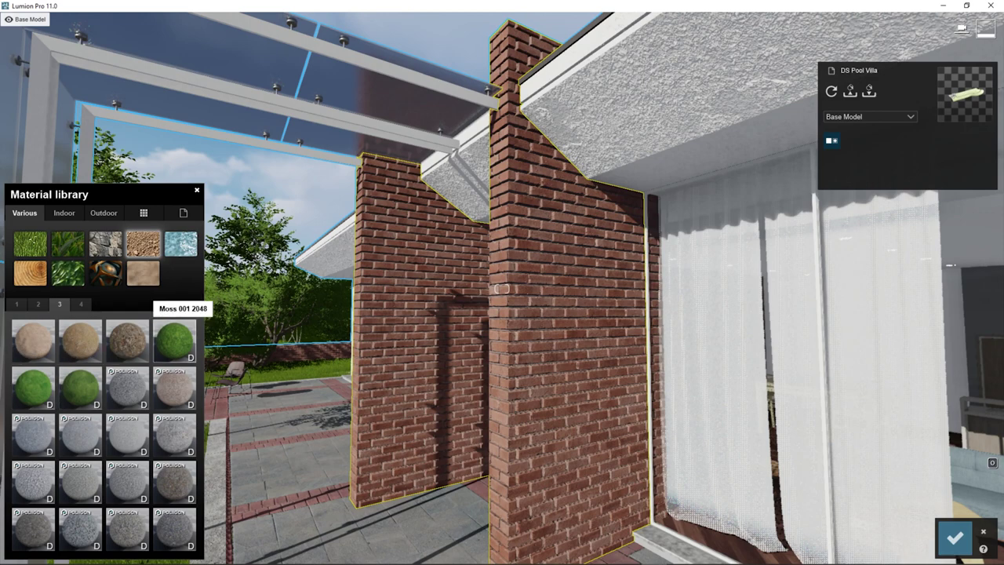
Select the parquet floor by the kitchen island, apply the Carpet 002 2048 indoor material and inspect it up close.
left_click(64, 213)
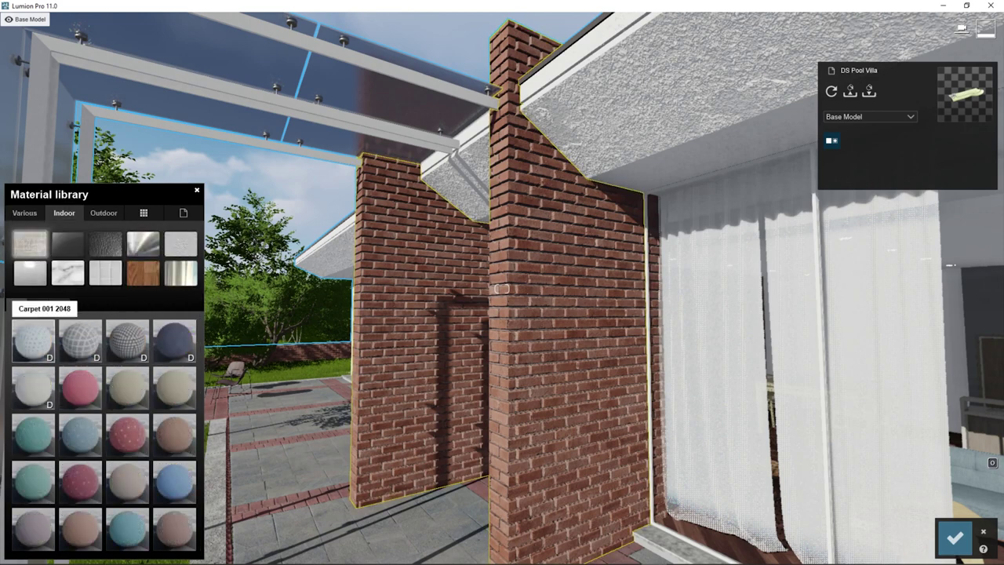
key("w")
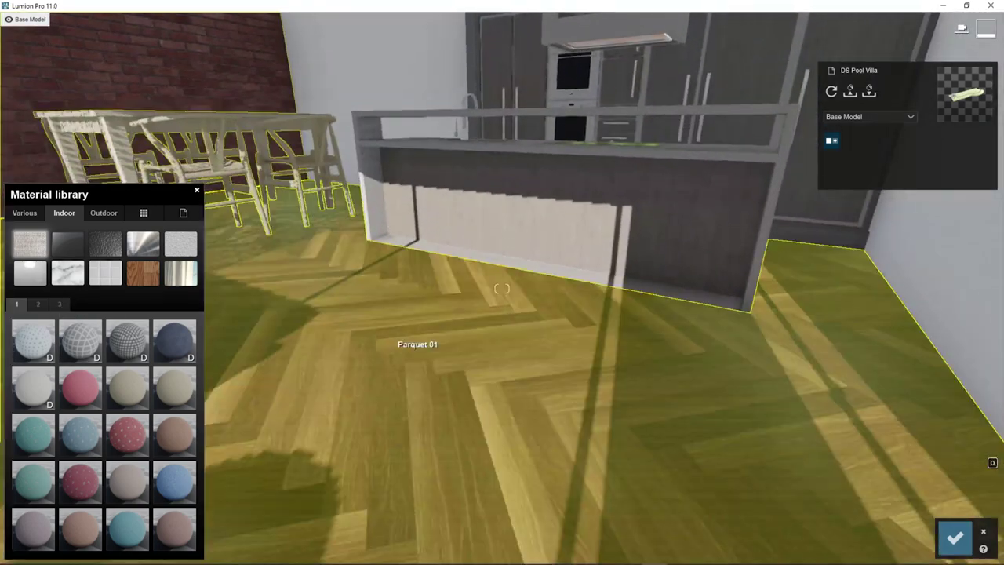
left_click(414, 341)
left_click(107, 241)
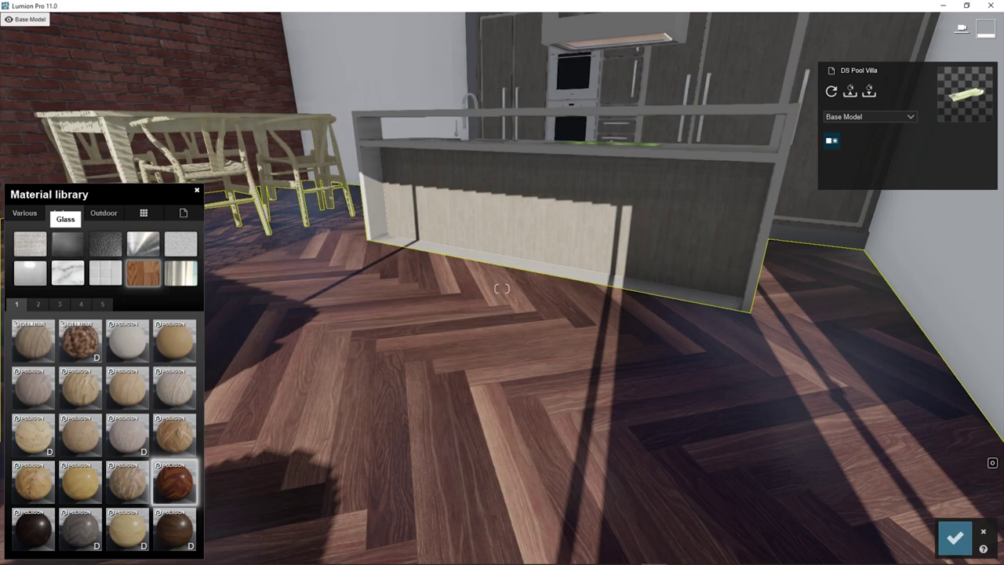
left_click(30, 243)
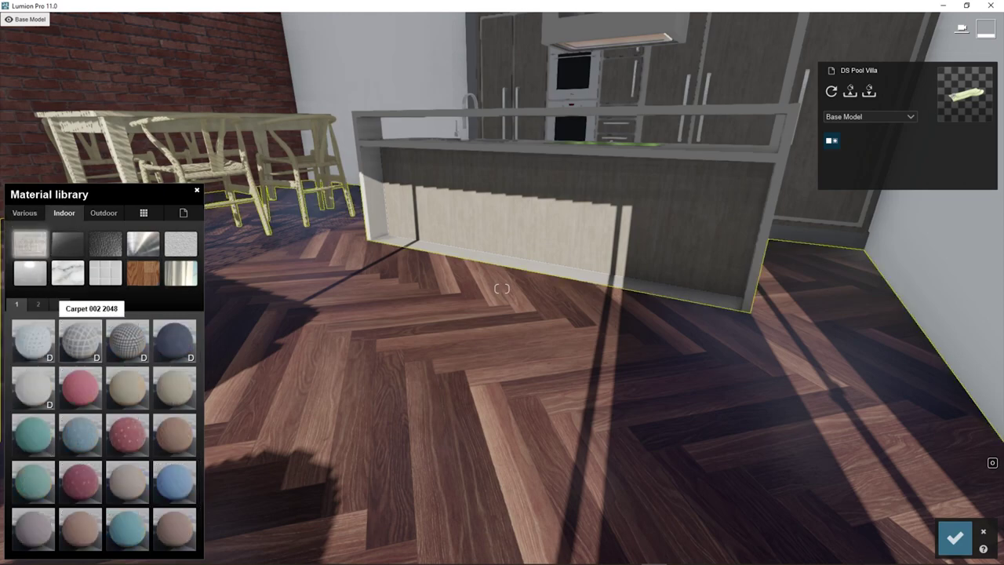
left_click(81, 342)
right_click_drag(408, 345, 334, 412)
key("w")
mouse_move(463, 400)
right_mouse_down()
mouse_move(457, 380)
mouse_move(462, 399)
right_mouse_up()
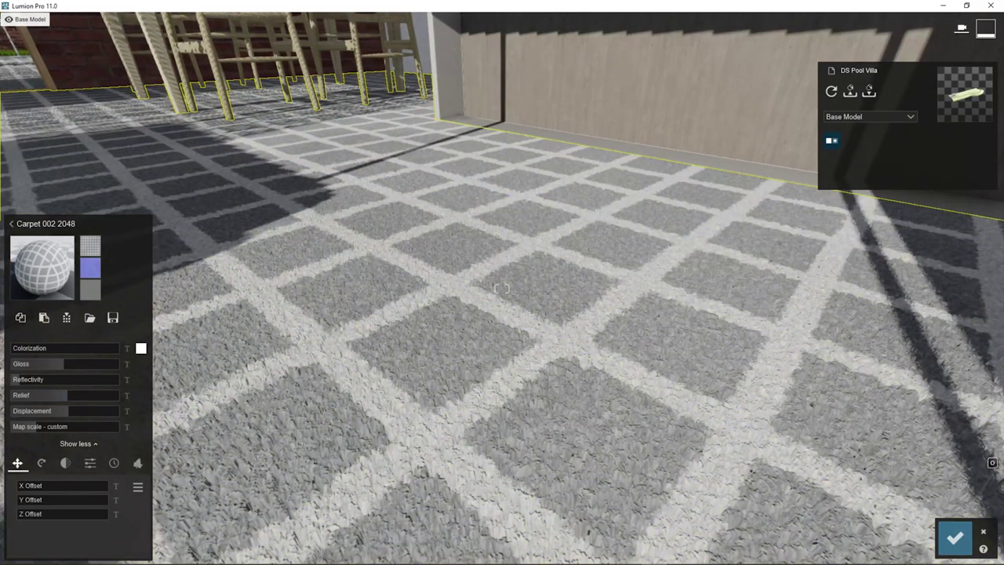
Fine-tune the Relief and Displacement of the grid-patterned carpet and examine it across the living area.
mouse_move(68, 411)
left_mouse_down()
mouse_move(109, 411)
mouse_move(18, 412)
mouse_move(91, 411)
mouse_move(65, 411)
mouse_move(109, 395)
mouse_move(50, 395)
mouse_move(70, 395)
left_mouse_up()
key("s")
right_click_drag(463, 392, 427, 322)
key("a")
key("w")
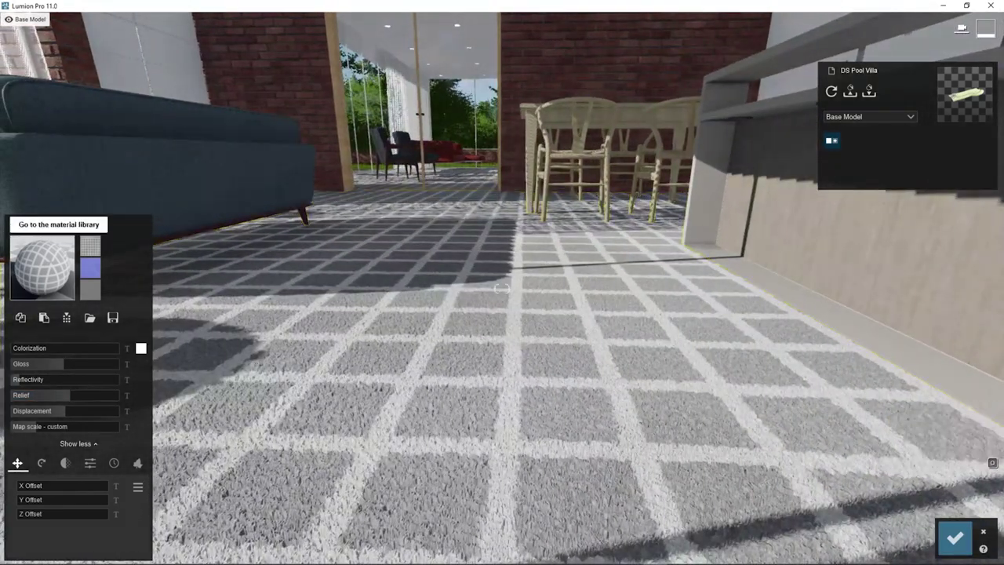
Try the black-and-white patterned, dark blue and ribbed light grey carpets on the floor.
left_click(42, 268)
left_click(127, 342)
left_click(174, 342)
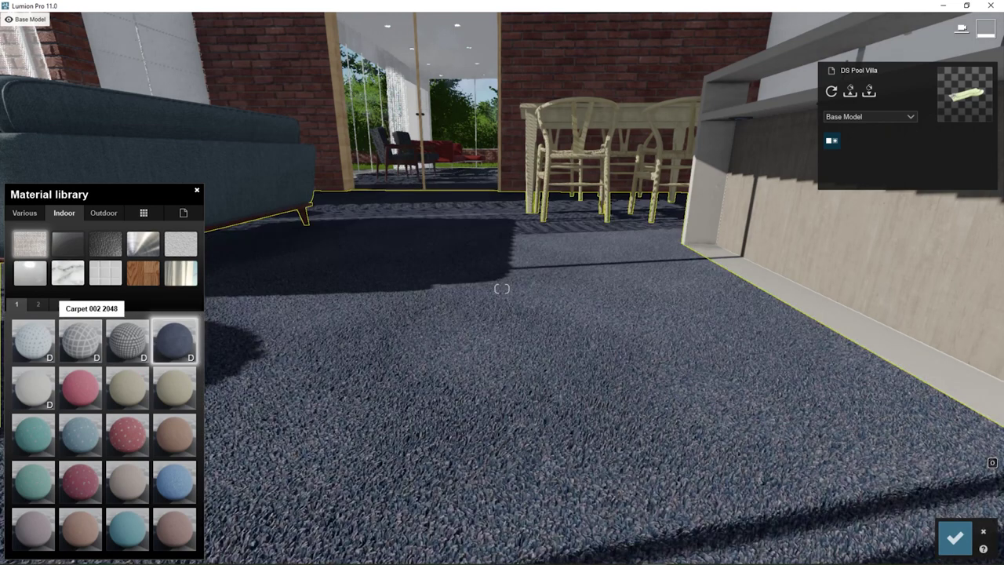
left_click(33, 387)
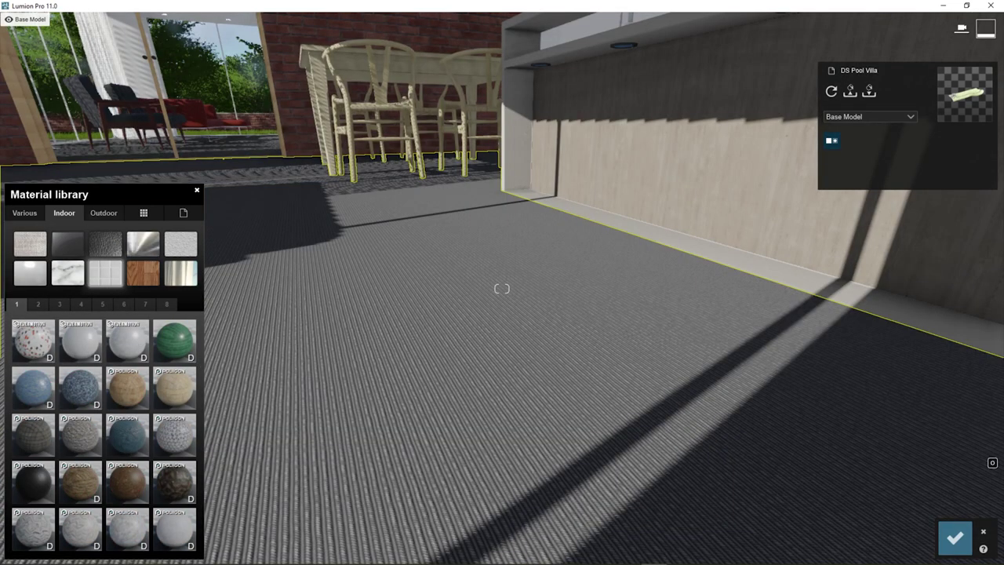
Apply the outdoor material Evermotion Bricks 001C 2048 to the floor and inspect it beside the dining table.
left_click(103, 213)
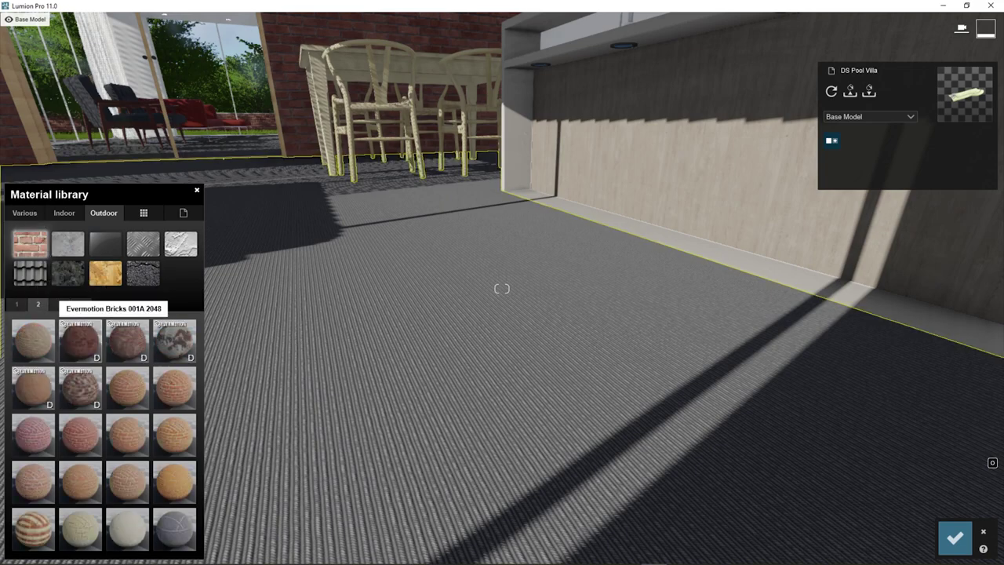
left_click(38, 304)
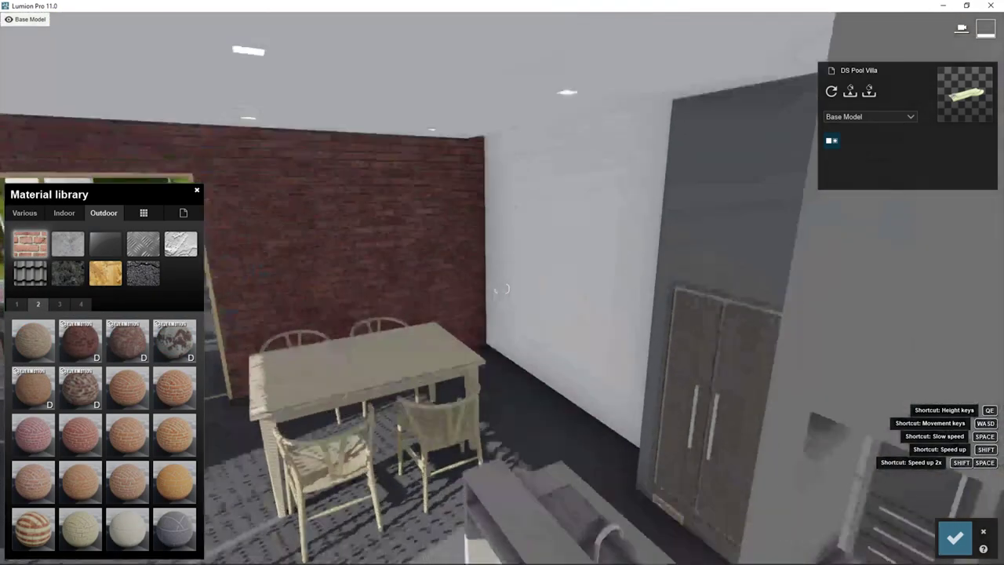
right_click_drag(502, 289, 453, 284)
key("w")
key("w")
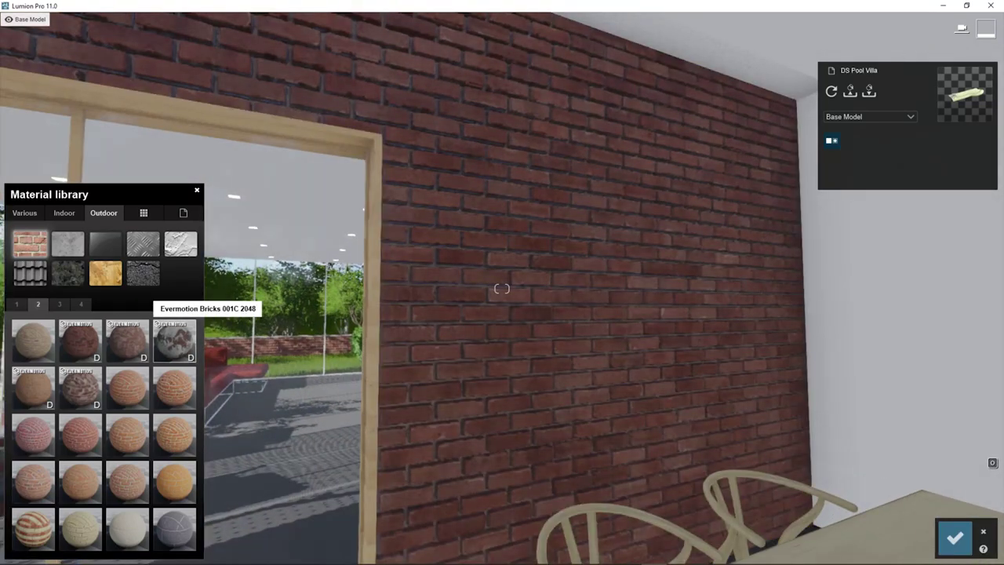
left_click(174, 340)
right_click_drag(503, 289, 503, 289)
left_click(423, 469)
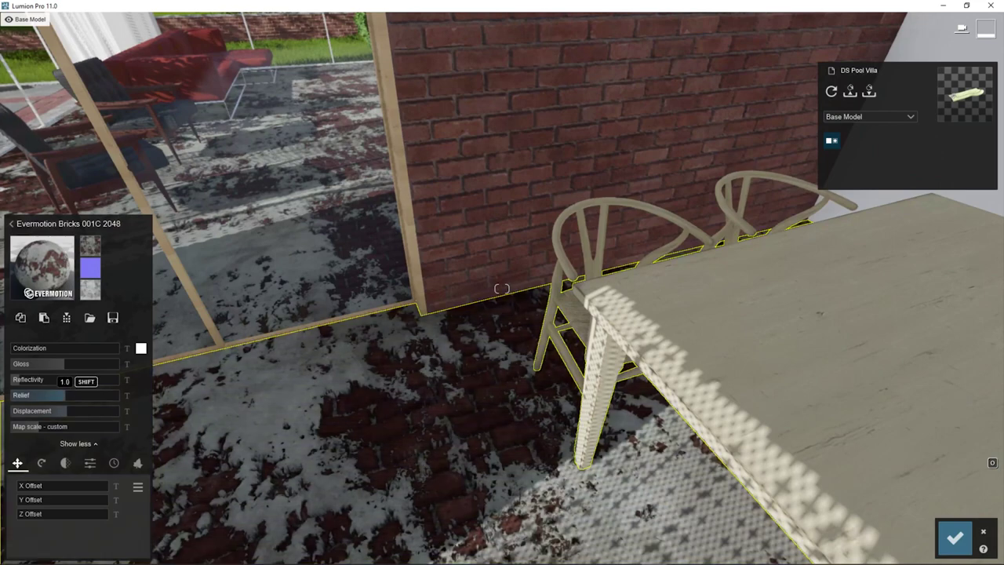
Select the red brick wall behind the dining table and try dark Poliigon brick materials on it.
left_click(42, 269)
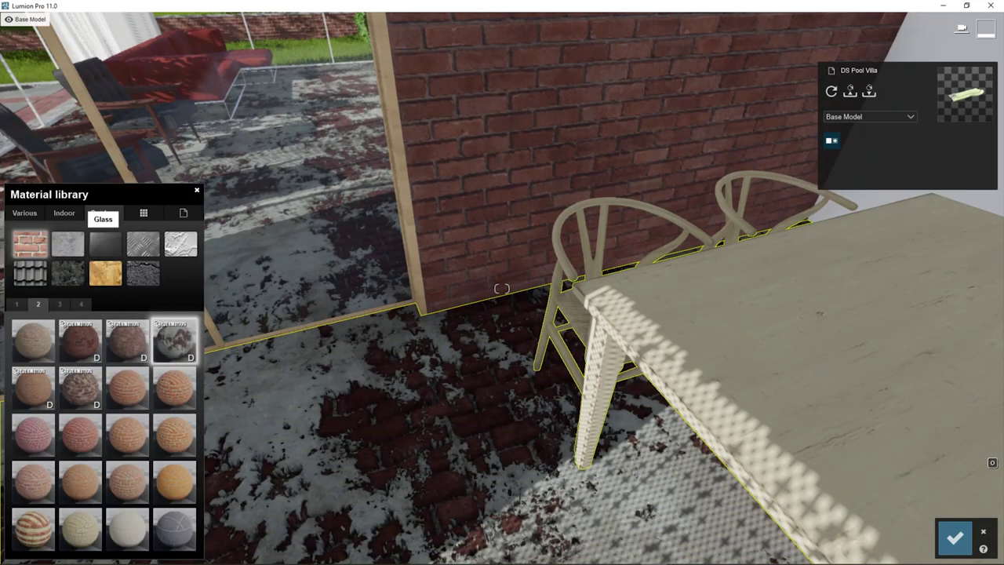
left_click(576, 176)
right_click_drag(576, 177, 576, 94)
left_click(42, 269)
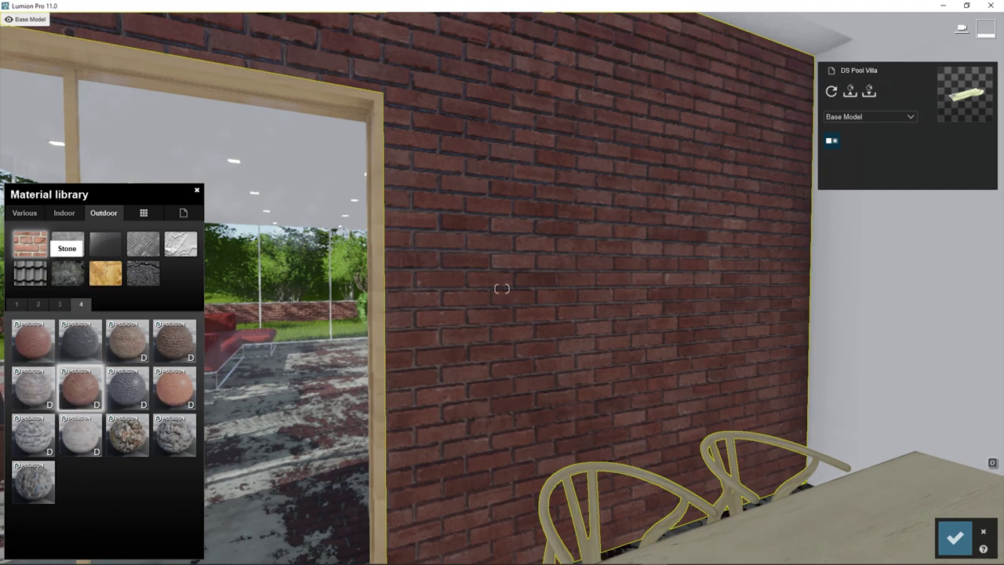
left_click(127, 388)
left_click(80, 341)
Try Evermotion Bricks 001C 2048 and the red-and-beige Evermotion brick on the dining wall, viewing the surface up close.
left_click(60, 305)
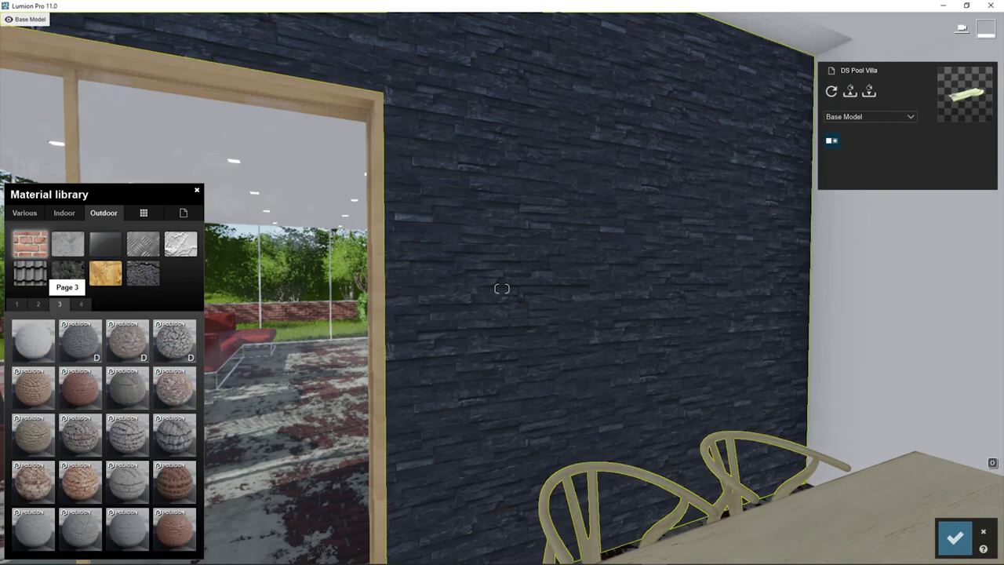
left_click(38, 303)
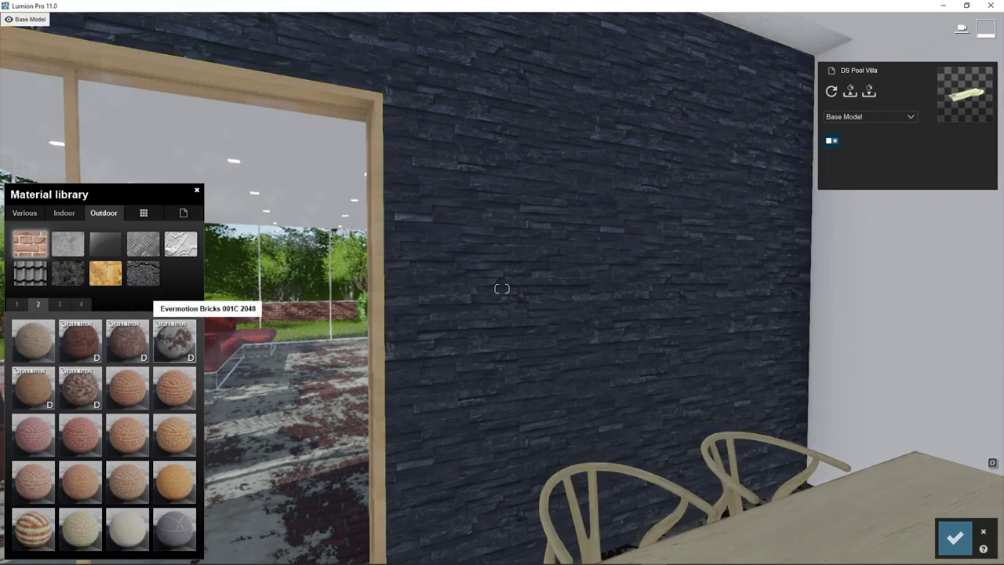
key("w")
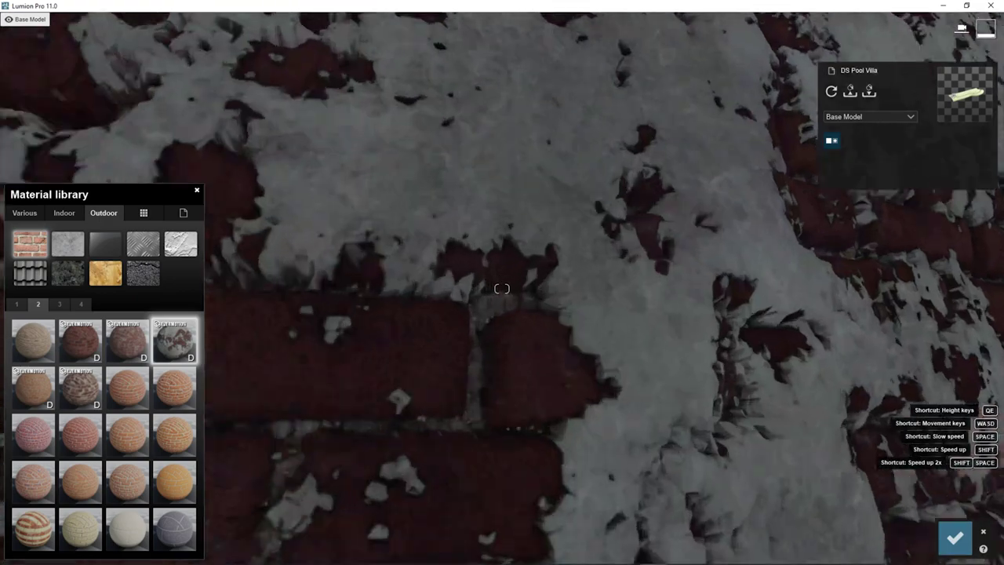
key("s")
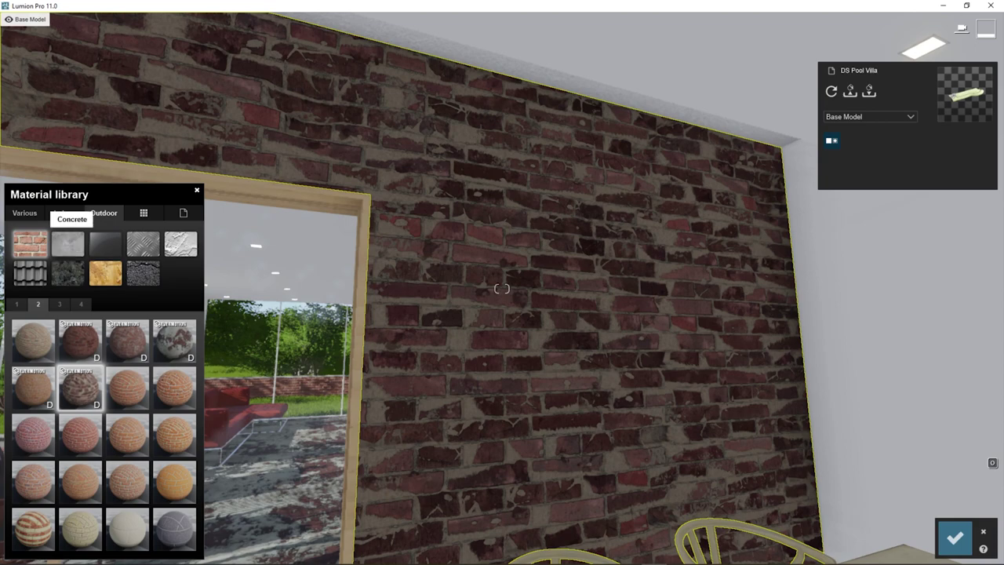
Try Evermotion Sandstone Tiles 002 2048 on the wall, then apply Sandstone Tiles 001 2048 and view it from outside.
left_click(67, 272)
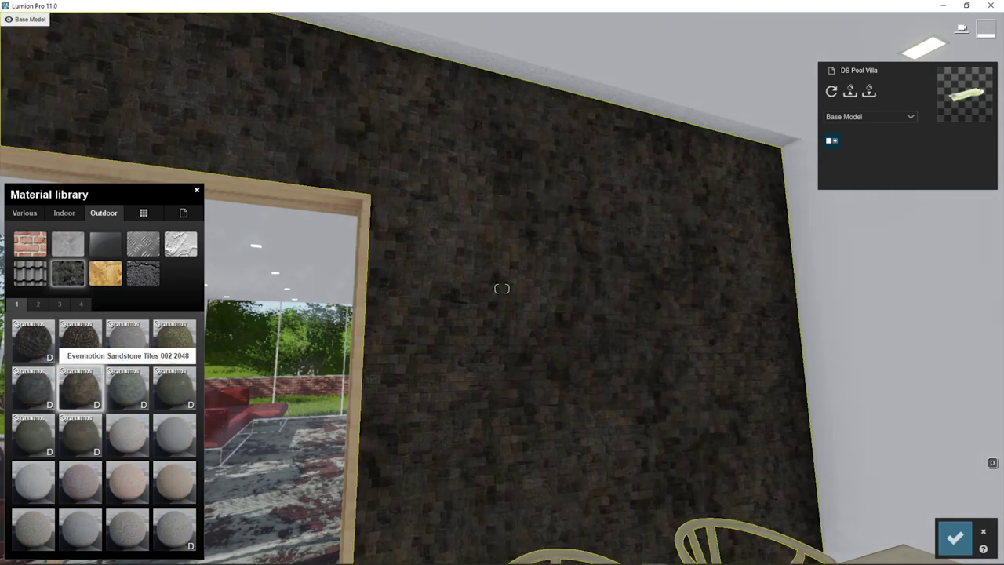
key("s")
right_click_drag(502, 289, 267, 289)
key("s")
right_click_drag(503, 289, 549, 288)
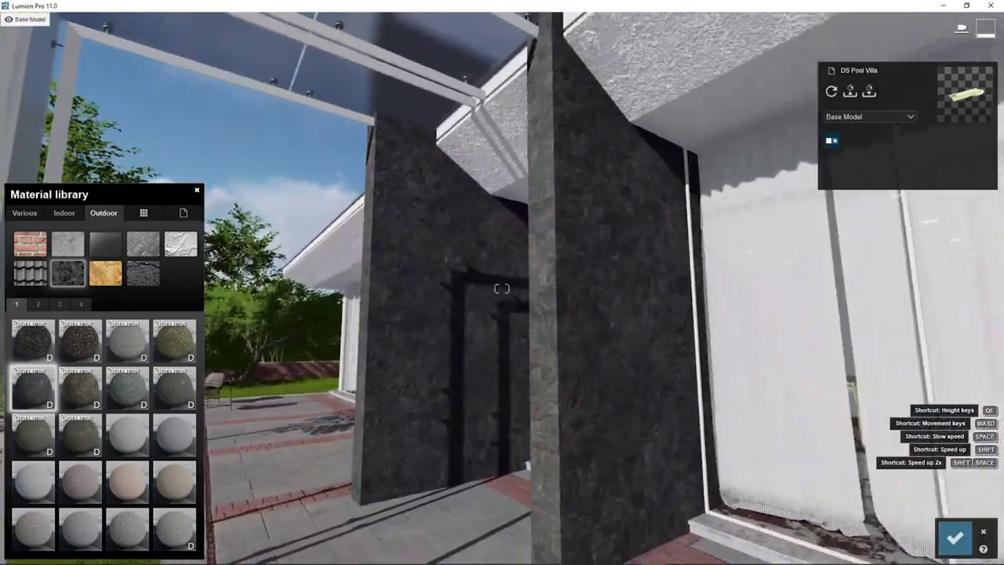
Adjust the Relief of the Evermotion Sandstone Tiles 001 2048 material on the entrance walls.
key("w")
mouse_move(66, 395)
left_mouse_down()
mouse_move(98, 379)
mouse_move(62, 380)
left_mouse_up()
key("q")
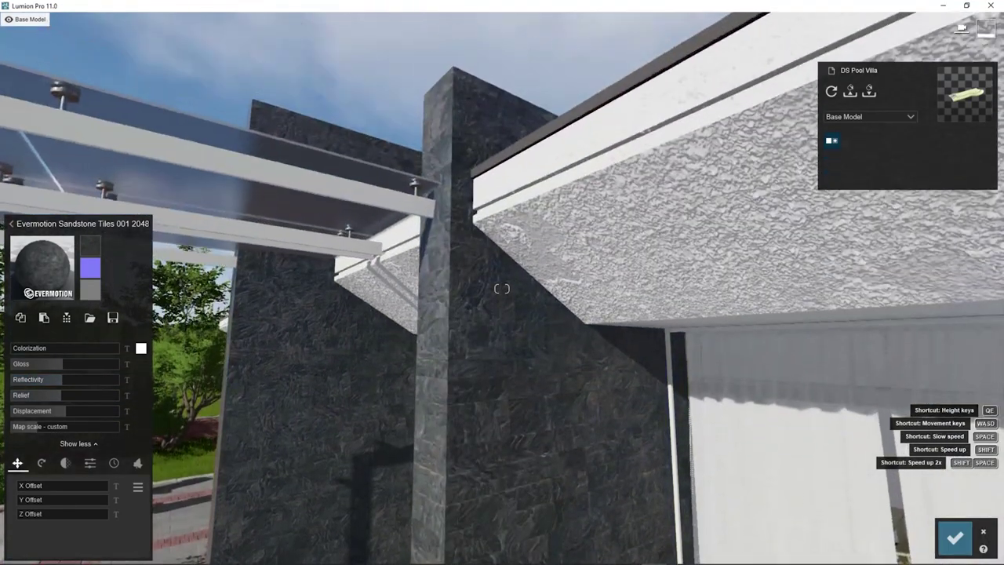
Apply Evermotion Sandstone Tiles 003 2048 to the dark dining room wall and view the surface up close.
key("w")
key("d")
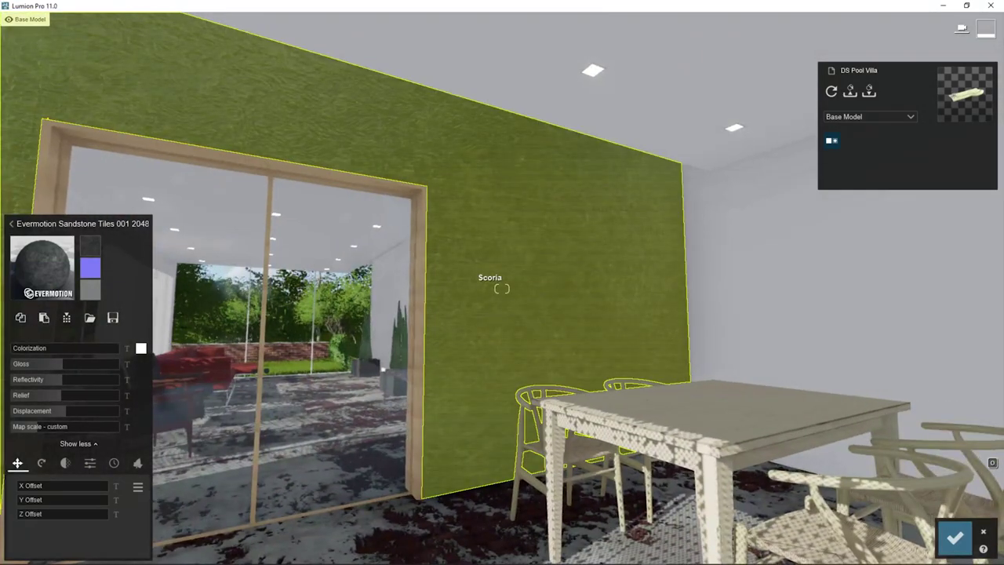
key("s")
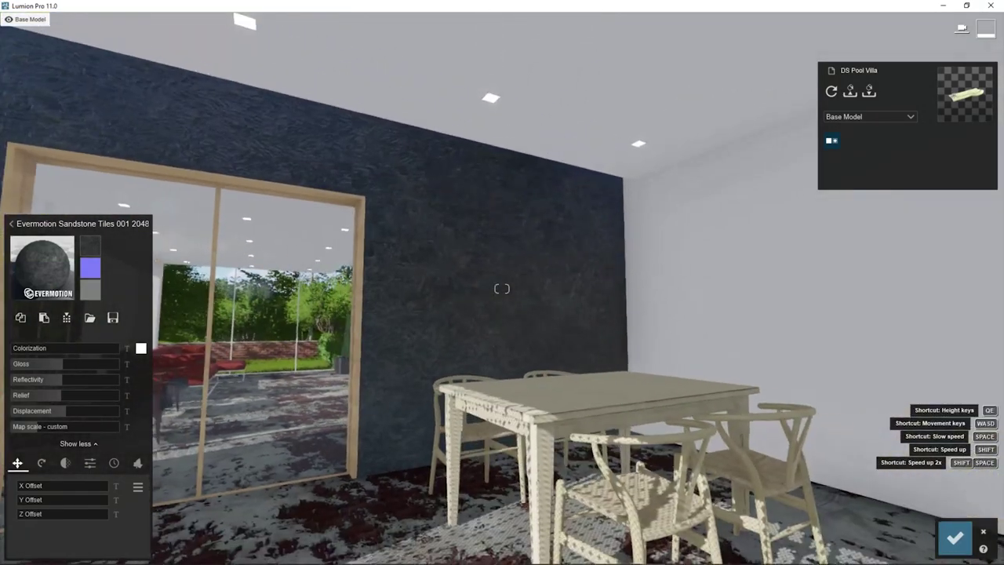
key("w")
key("d")
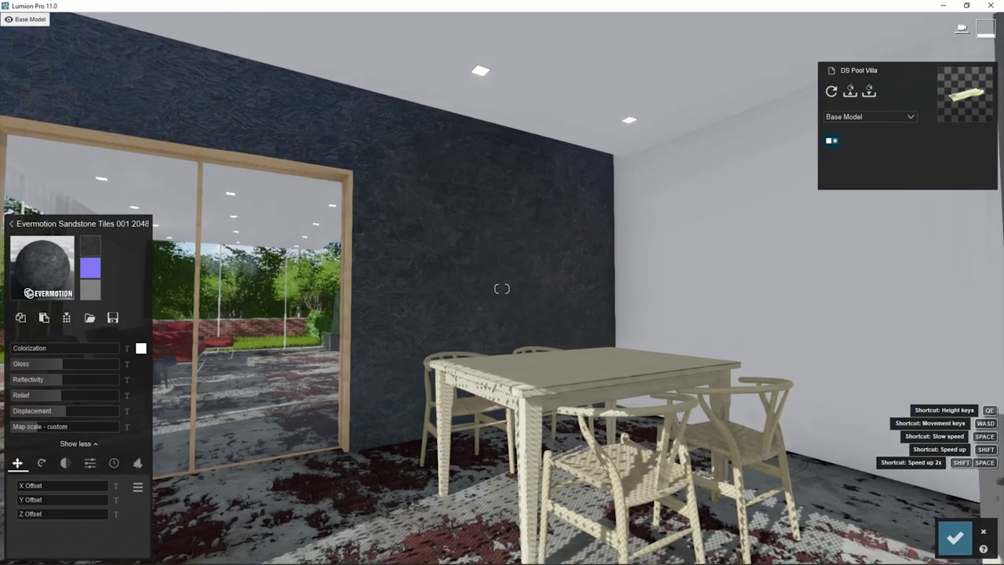
left_click(44, 263)
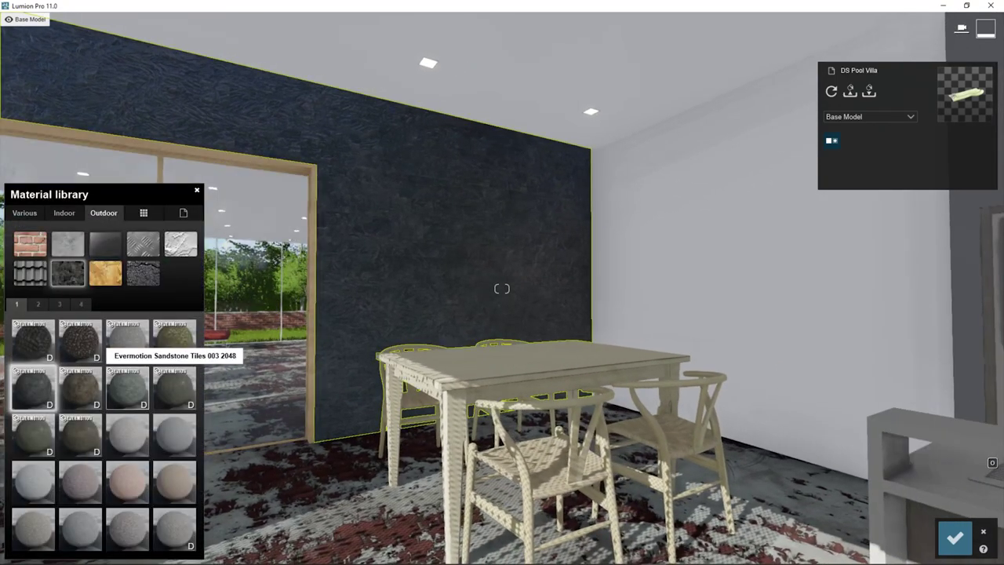
key("w")
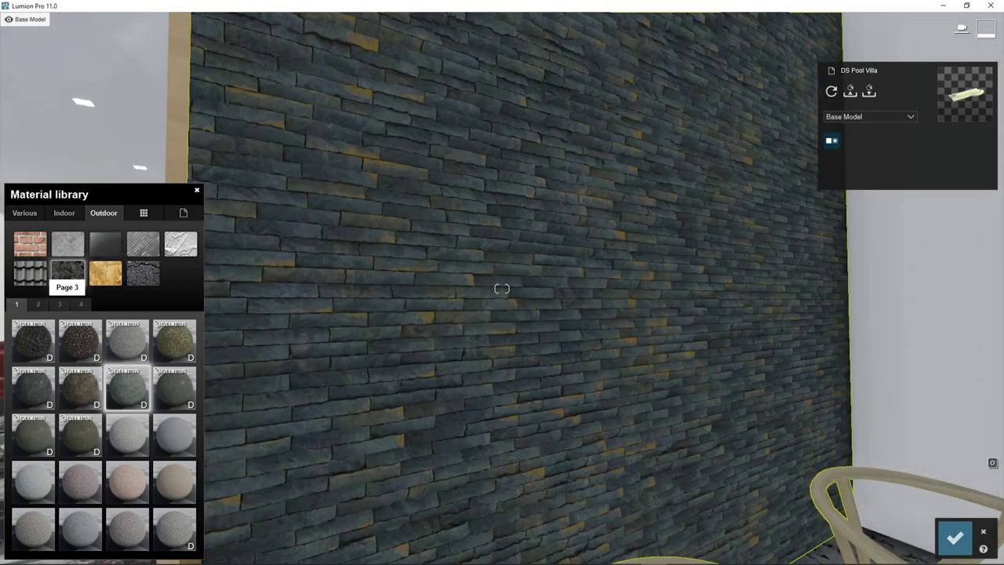
Browse the third and second pages of outdoor stone materials and the indoor fabric materials in the library.
left_click(60, 303)
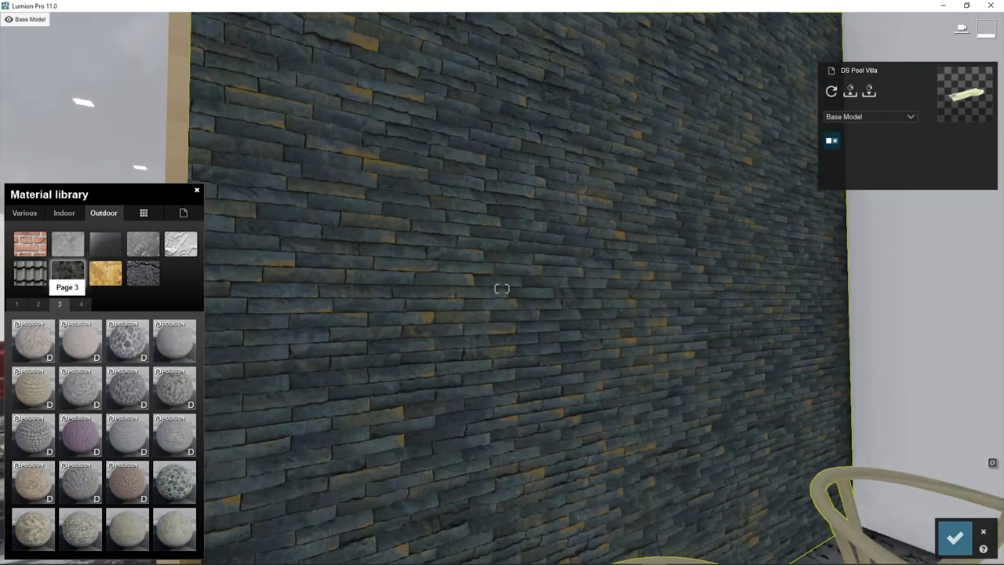
left_click(38, 304)
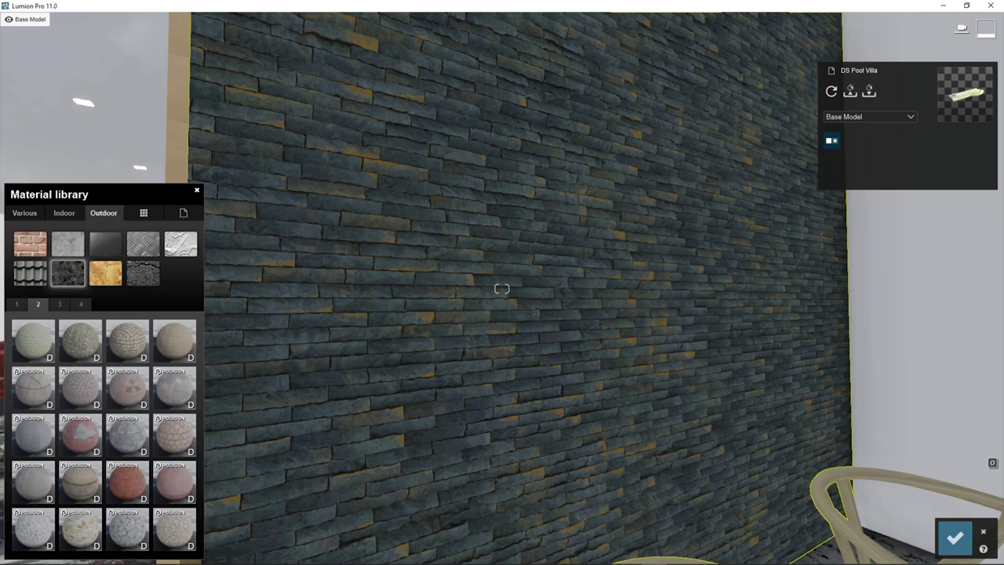
left_click(64, 213)
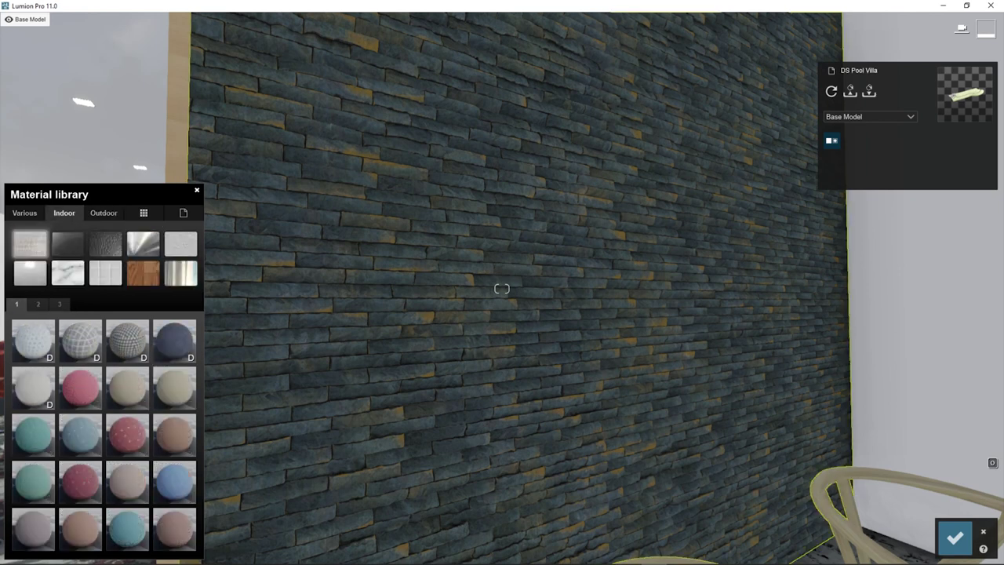
View the villa from the driveway with the new wall material and save the material changes.
key("s")
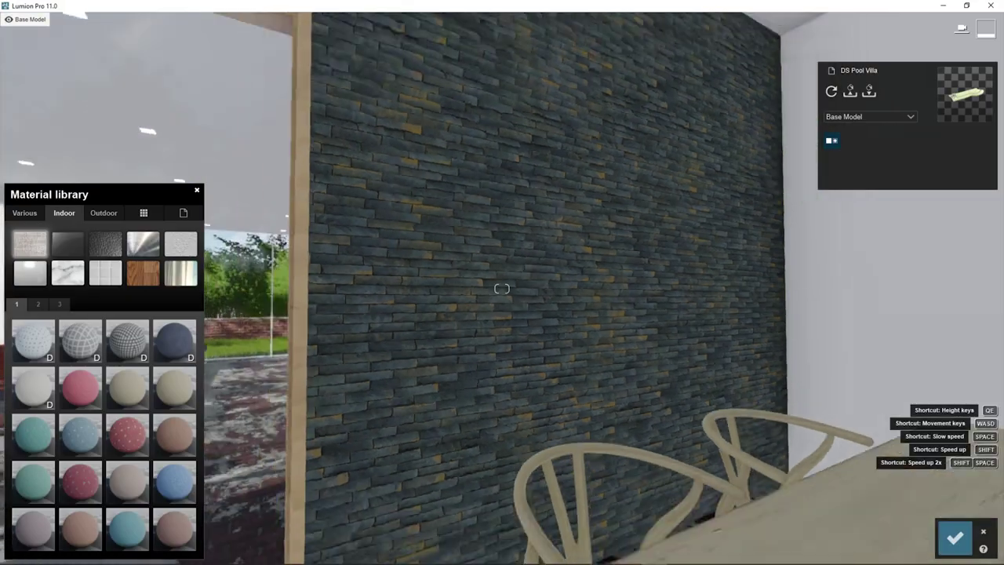
scroll(502, 289, "up", 5)
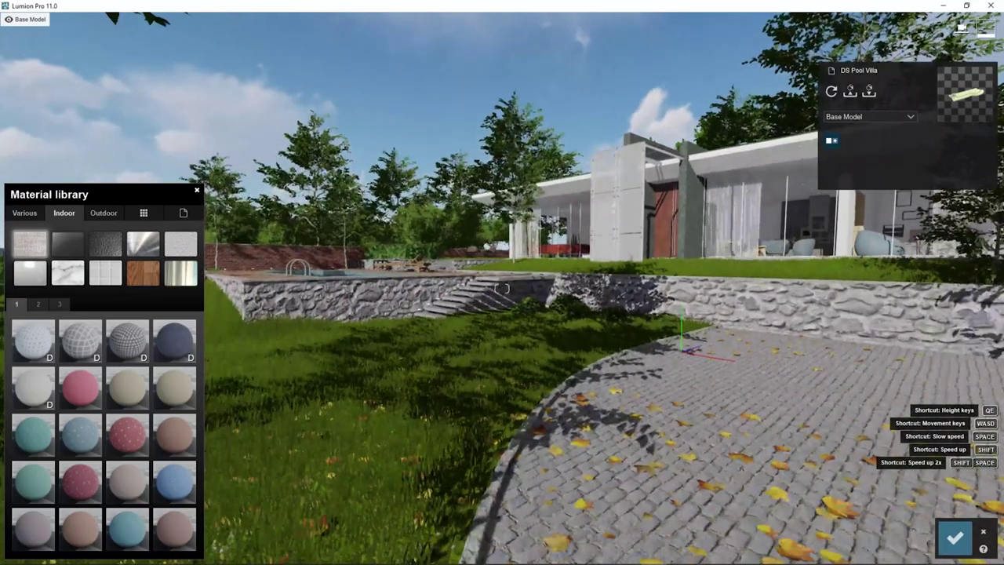
key("d")
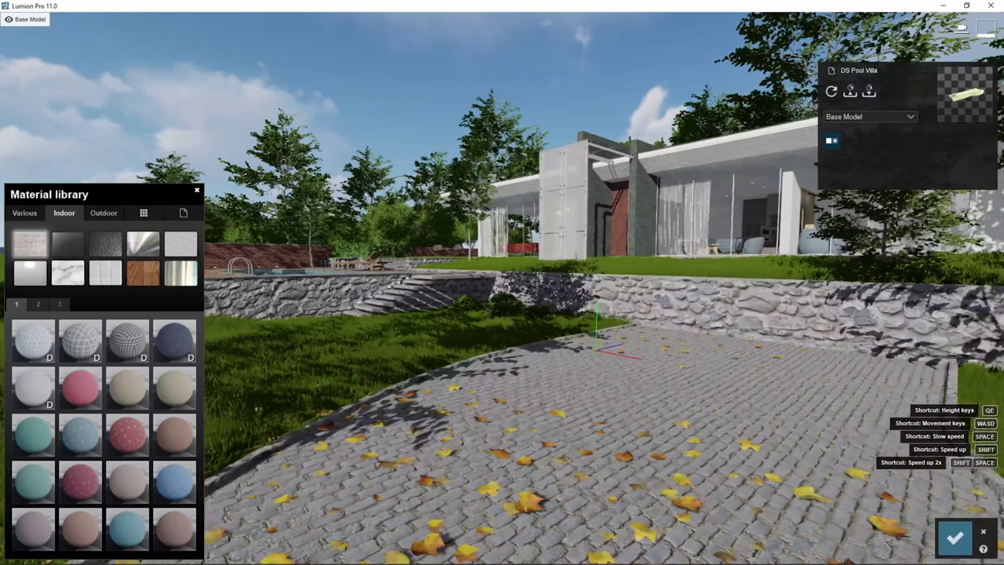
key("q")
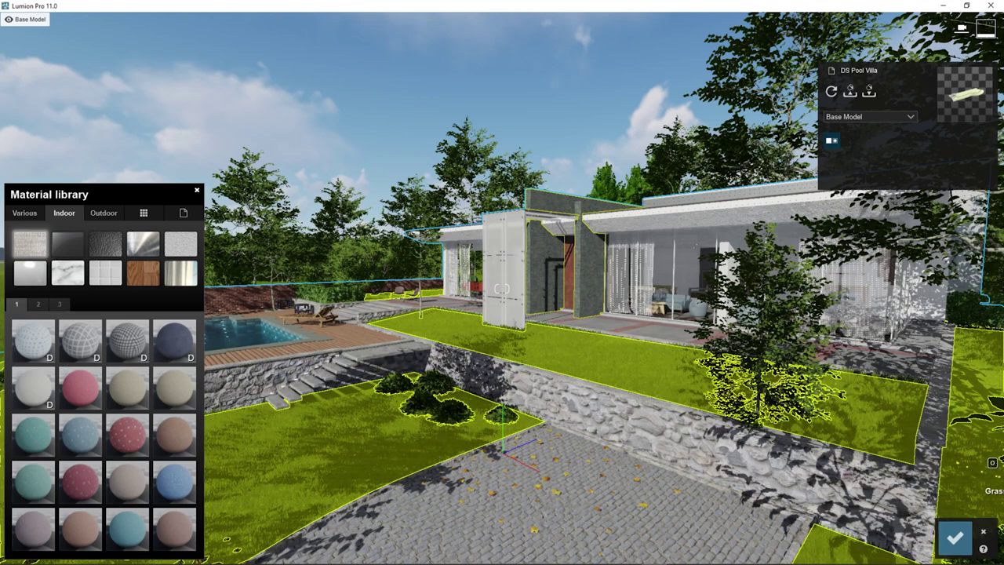
left_click(955, 537)
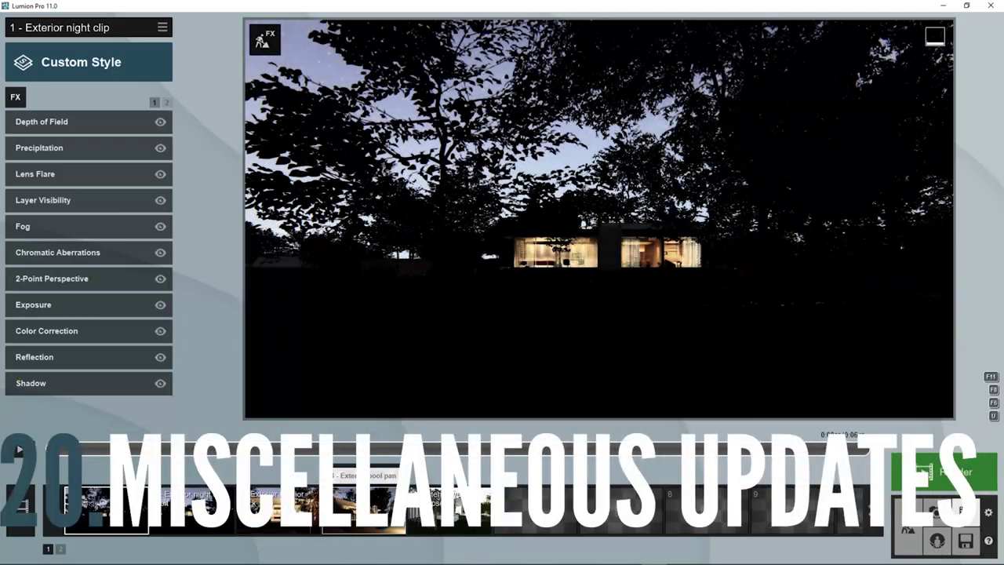
Reorder the camera keyframes of the Exterior pool pan clip so the two daytime views precede the two night views, and save the clip.
left_click(364, 509)
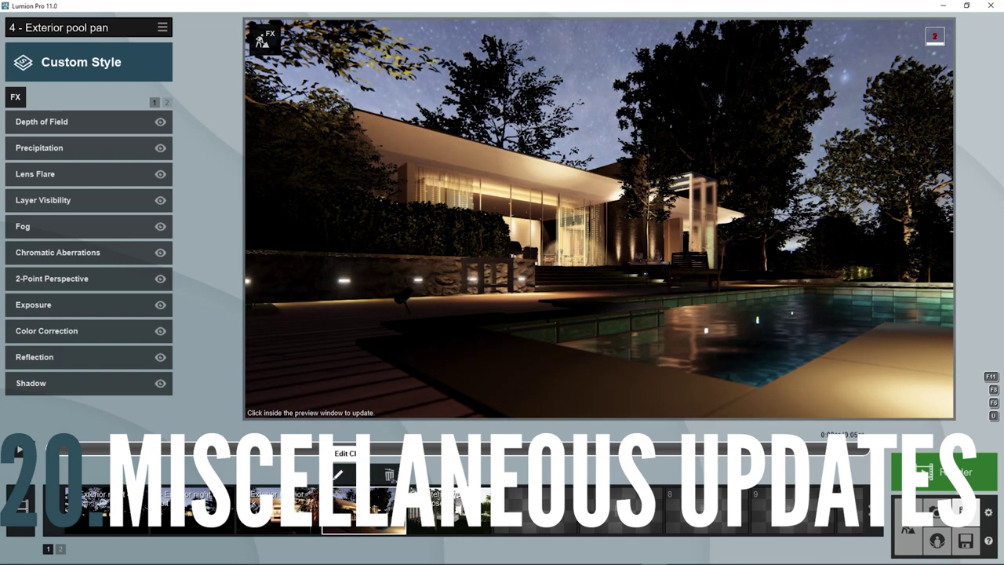
left_click(339, 474)
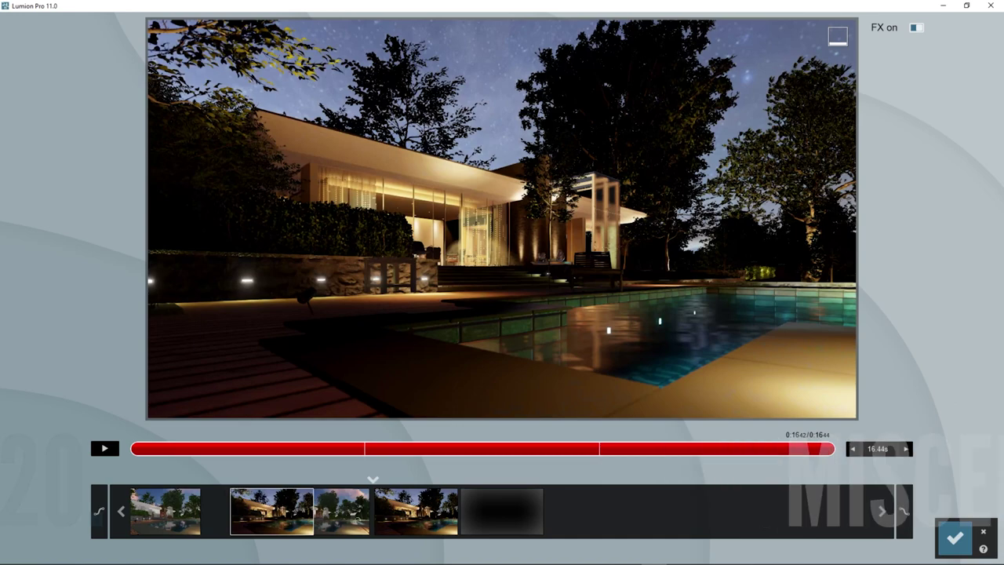
left_click_drag(271, 511, 247, 511)
left_click_drag(163, 511, 285, 511)
left_click_drag(416, 511, 247, 511)
left_click_drag(328, 511, 160, 511)
left_click_drag(235, 511, 449, 511)
left_click_drag(322, 511, 149, 511)
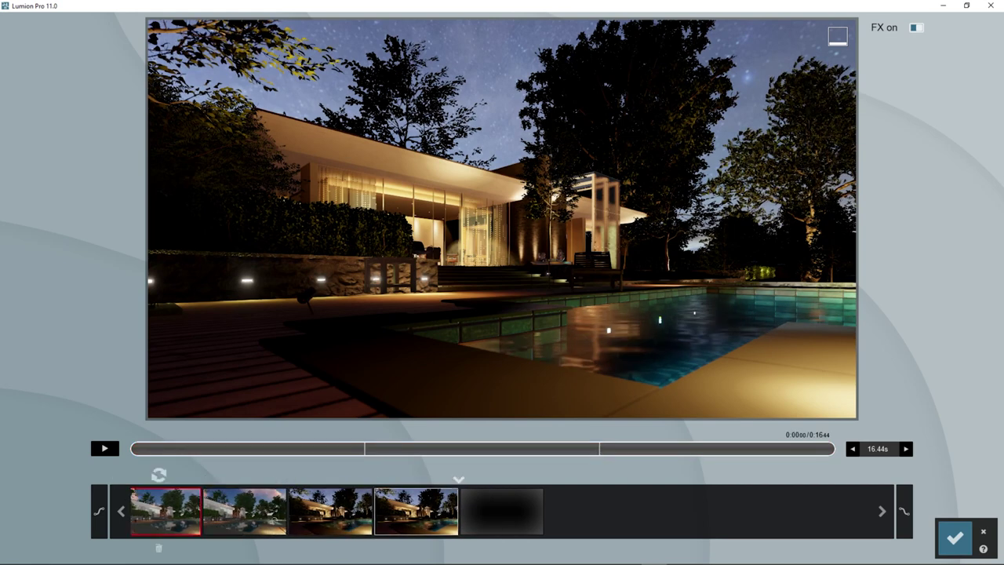
left_click(120, 511)
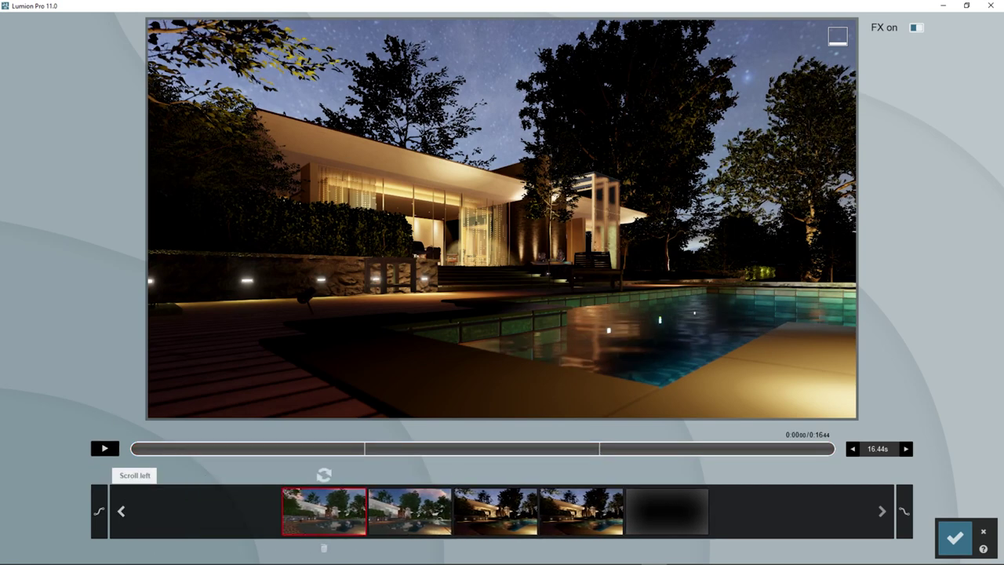
left_click(955, 537)
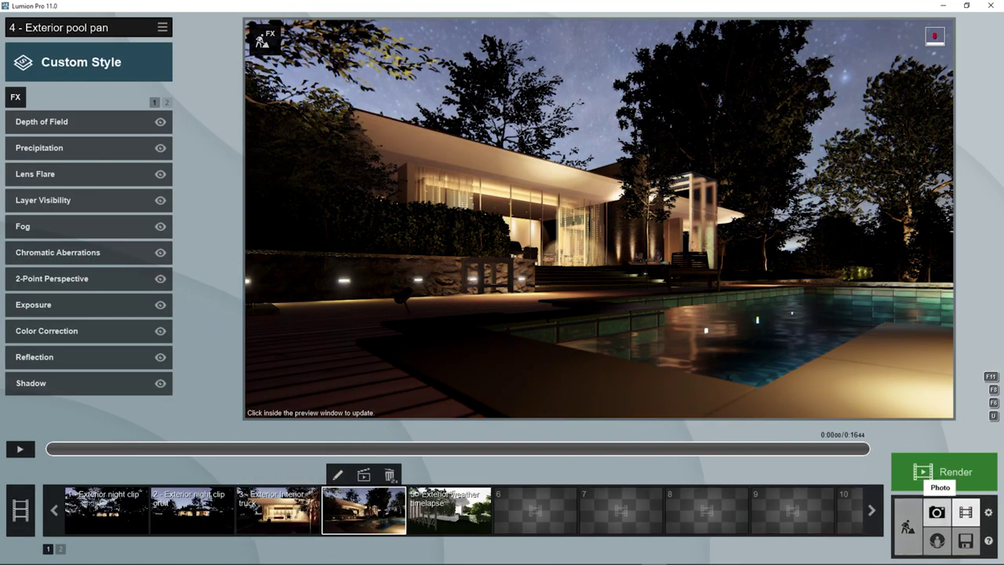
Rearrange the photo slots in Photo mode, moving Exterior Evening to the sixth slot and Interior Detail to the first.
left_click(937, 512)
left_click_drag(222, 496, 88, 496)
left_click_drag(309, 494, 480, 495)
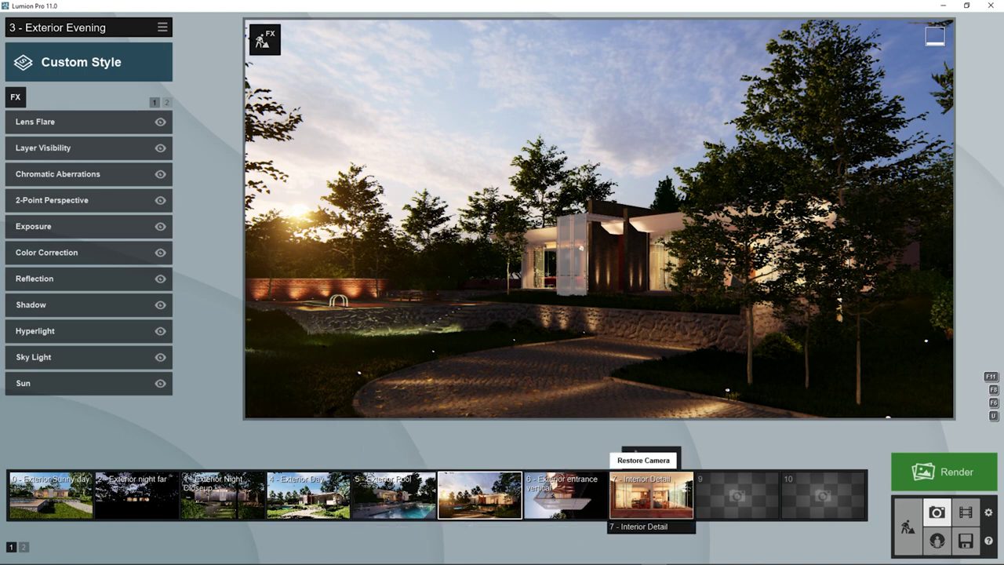
left_click_drag(651, 491, 223, 494)
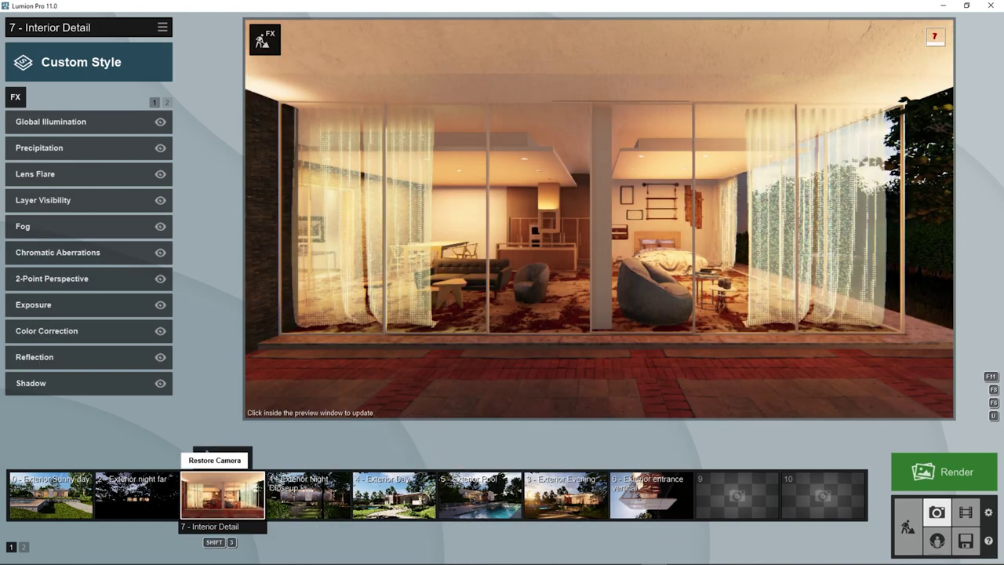
left_click_drag(223, 494, 47, 494)
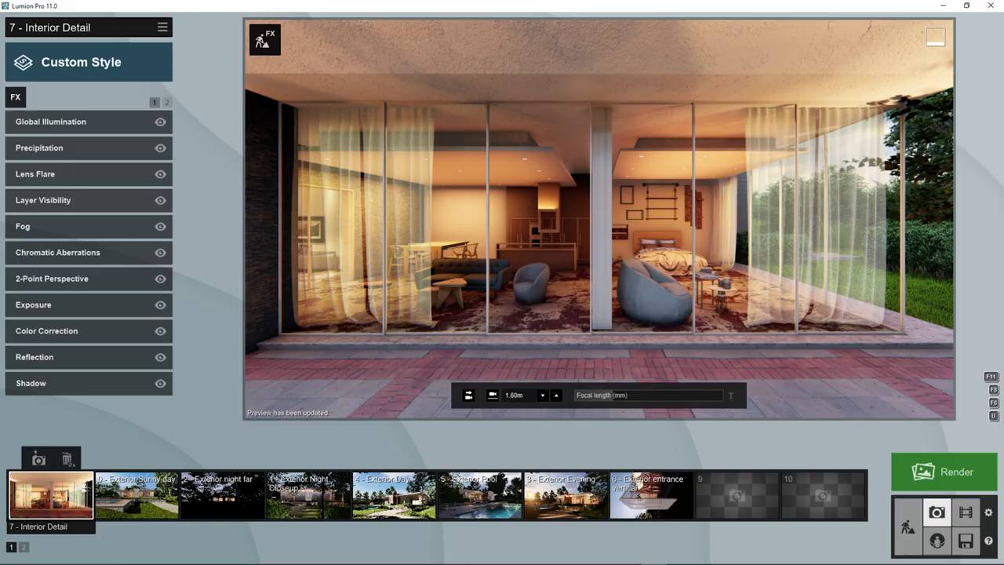
Bring the photo camera up to the villa's roof and switch to Build mode.
key("d")
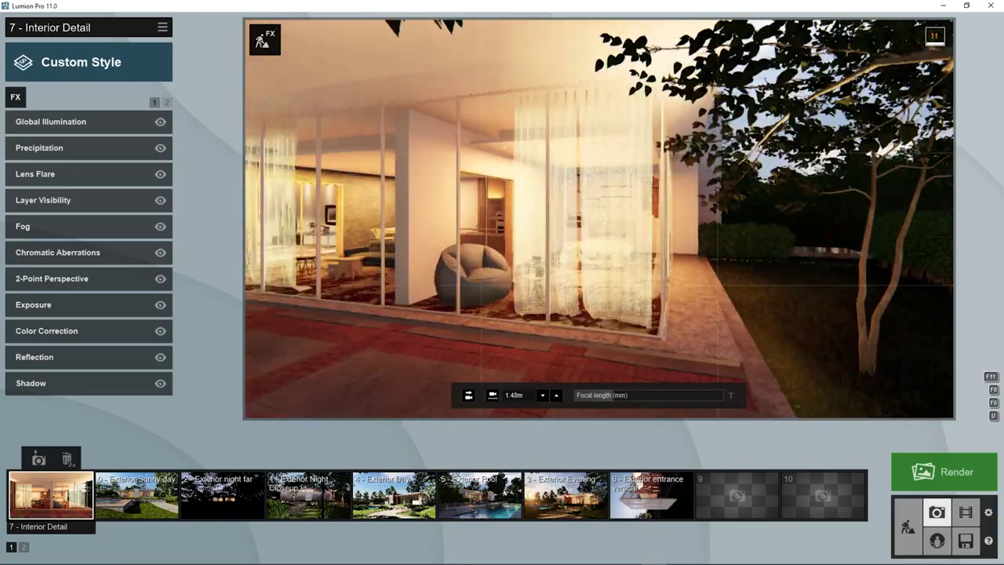
key("s")
key("q")
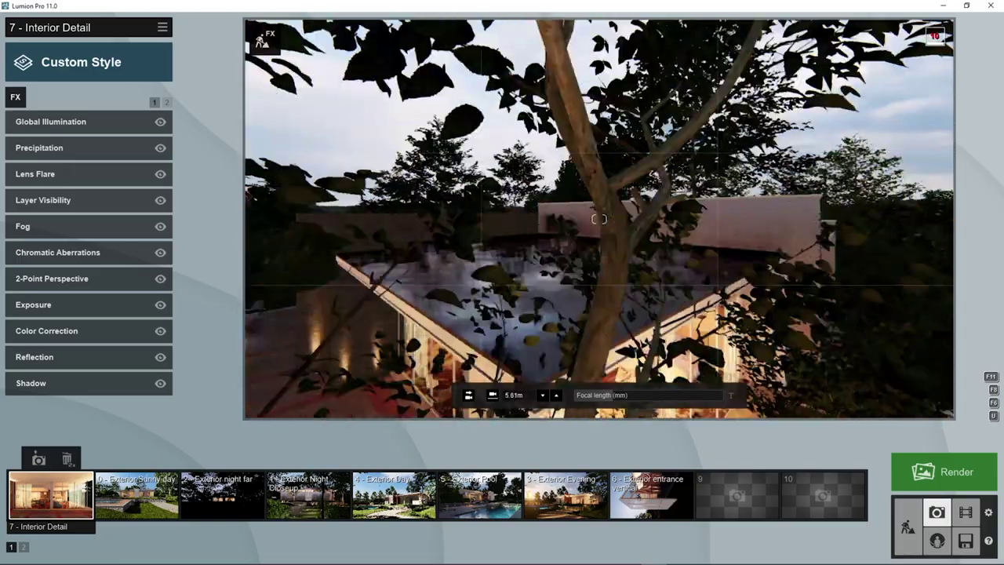
key("w")
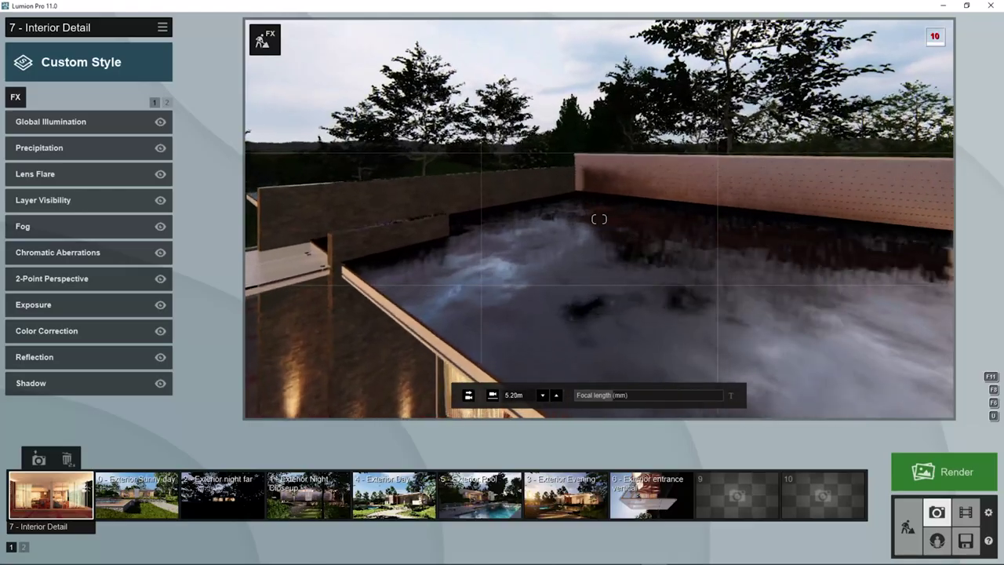
key("a")
key("e")
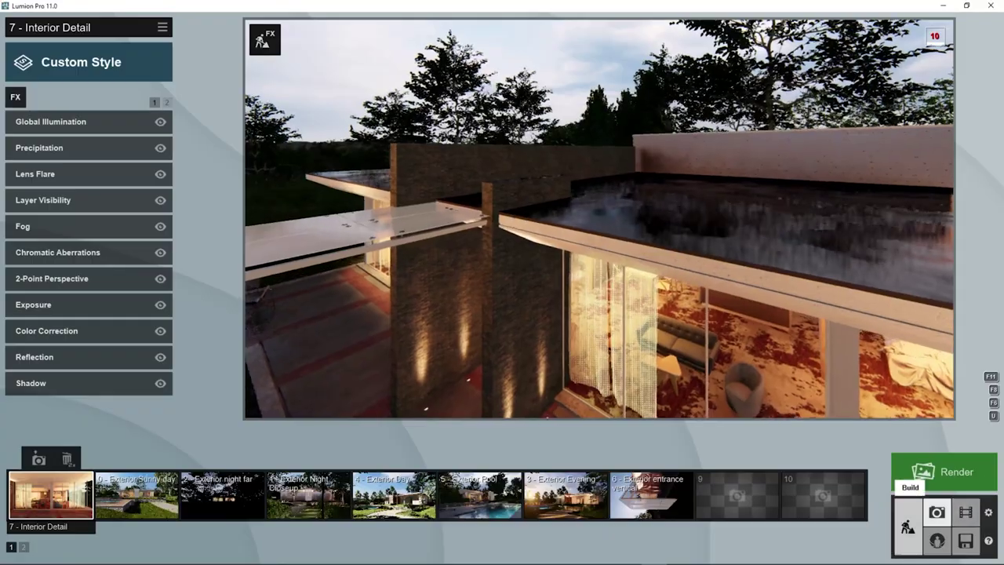
left_click(908, 528)
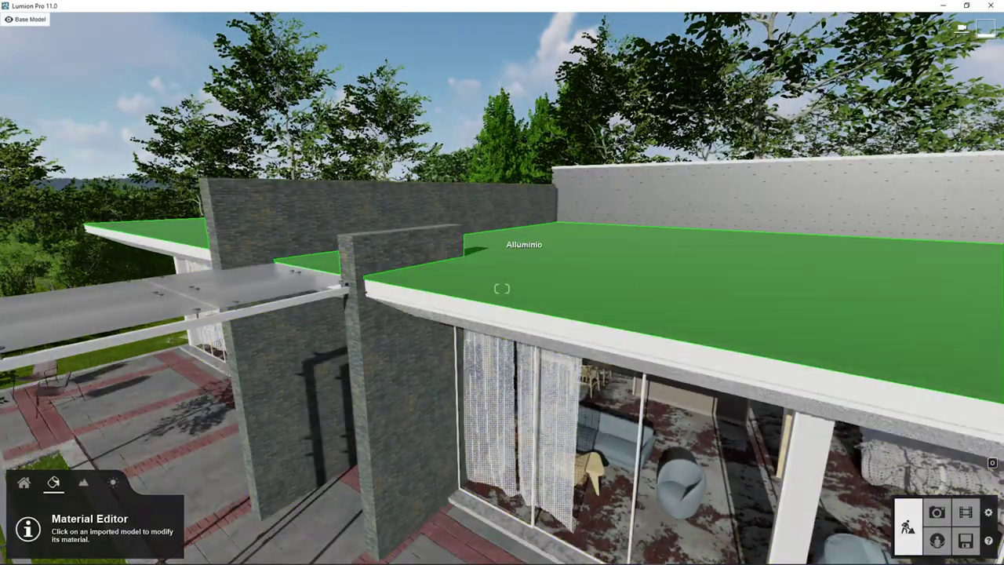
Select the Polii Metal StainlessSteelCast 002 2K wall on the roof and raise its Gloss to 1.9.
key("w")
key("q")
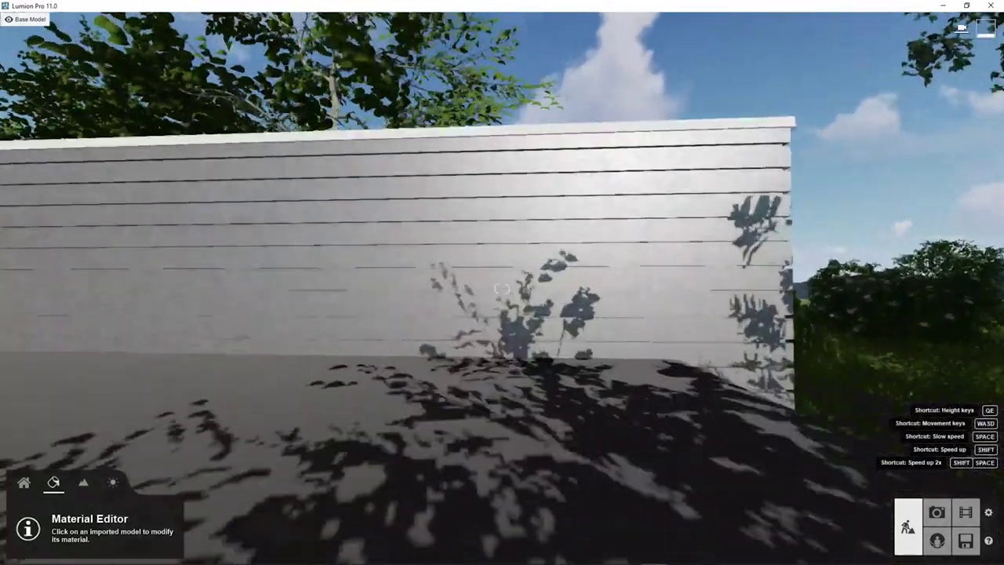
key("w")
key("d")
right_click_drag(730, 236, 661, 235)
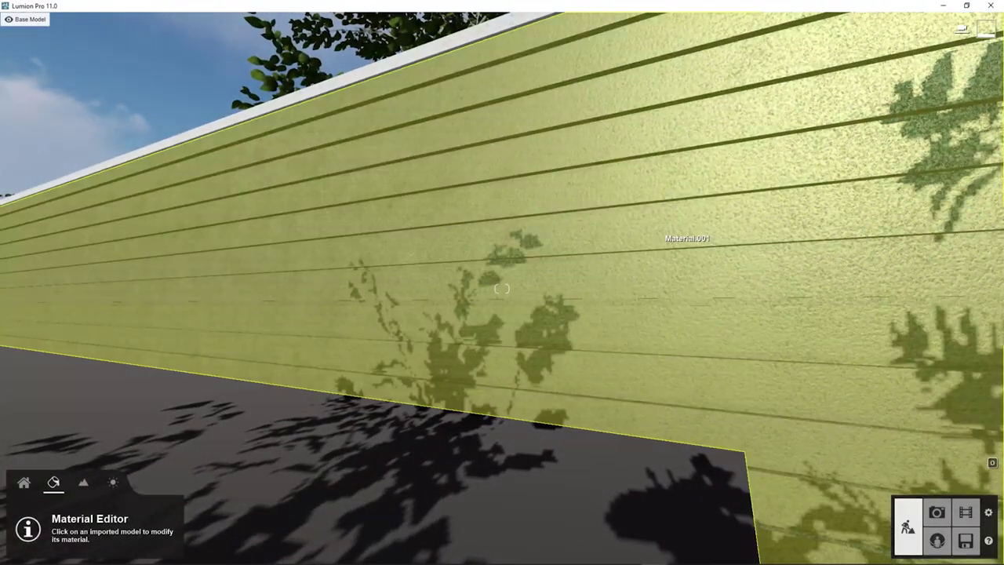
left_click(502, 288)
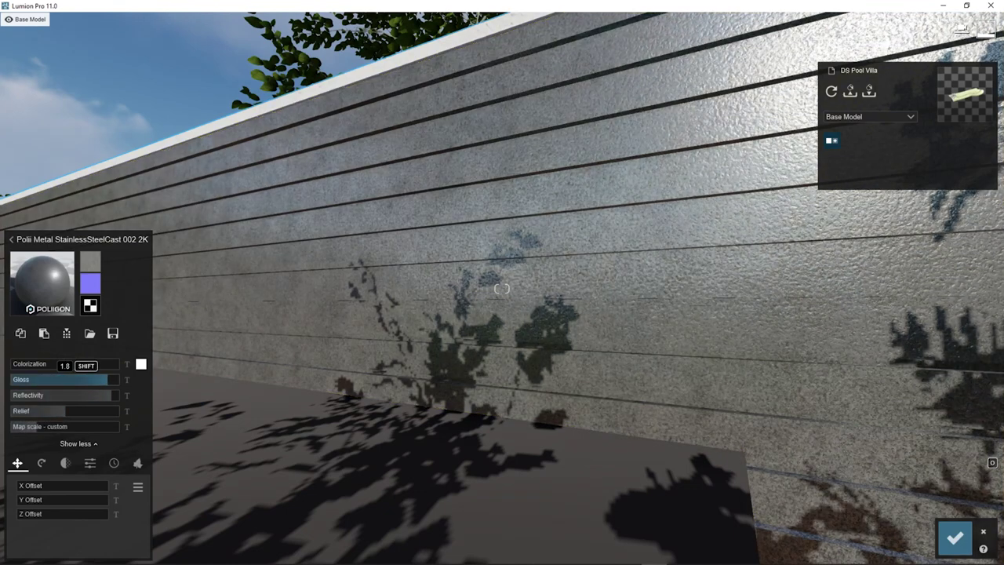
mouse_move(108, 379)
left_mouse_down()
mouse_move(10, 380)
mouse_move(115, 379)
left_mouse_up()
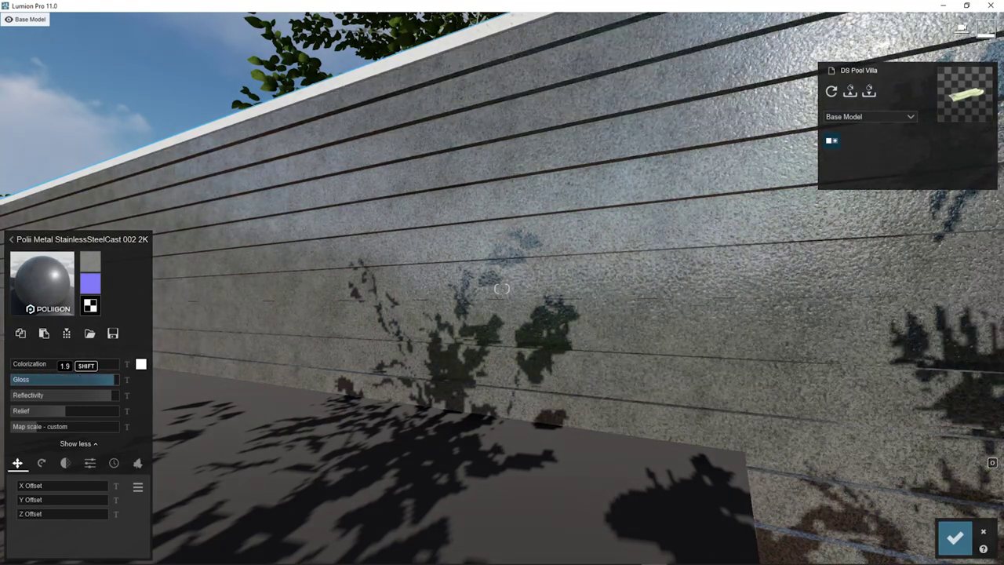
Try lower Gloss settings on the steel roof wall, first 1.4 and then an almost matte finish.
mouse_move(115, 379)
left_mouse_down()
mouse_move(11, 378)
mouse_move(98, 379)
left_mouse_up()
key("s")
key("d")
key("w")
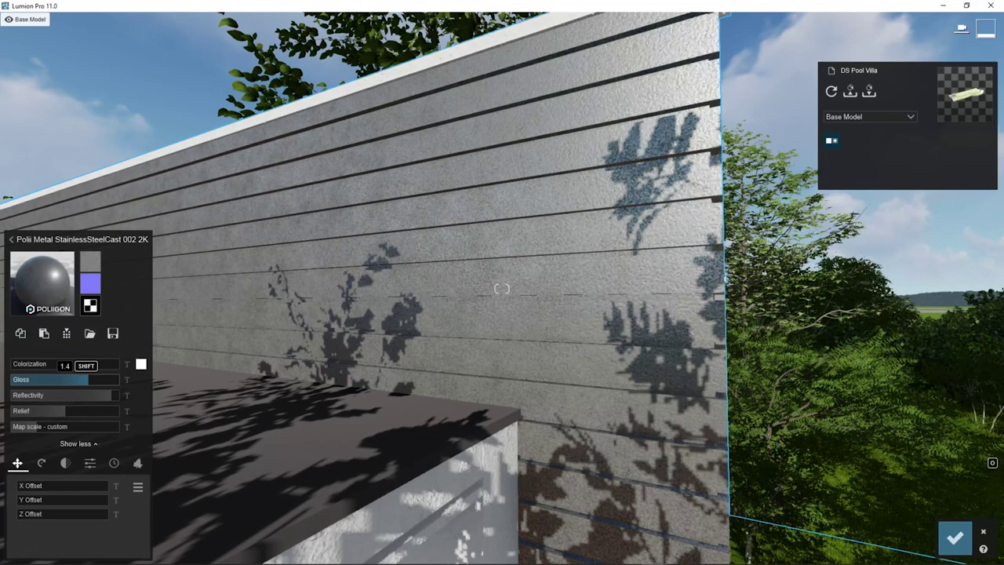
mouse_move(98, 379)
left_mouse_down()
mouse_move(17, 379)
mouse_move(48, 379)
mouse_move(31, 379)
left_mouse_up()
key("d")
right_click_drag(502, 288, 369, 287)
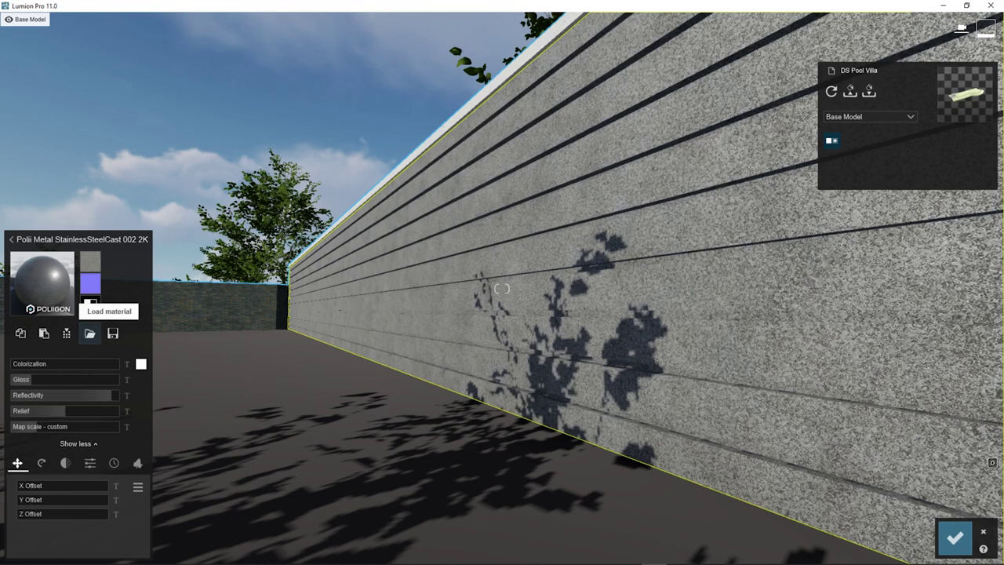
Set the steel roof wall's Gloss to 1.1, save the material changes and view the open grass field.
left_click_drag(31, 379, 72, 379)
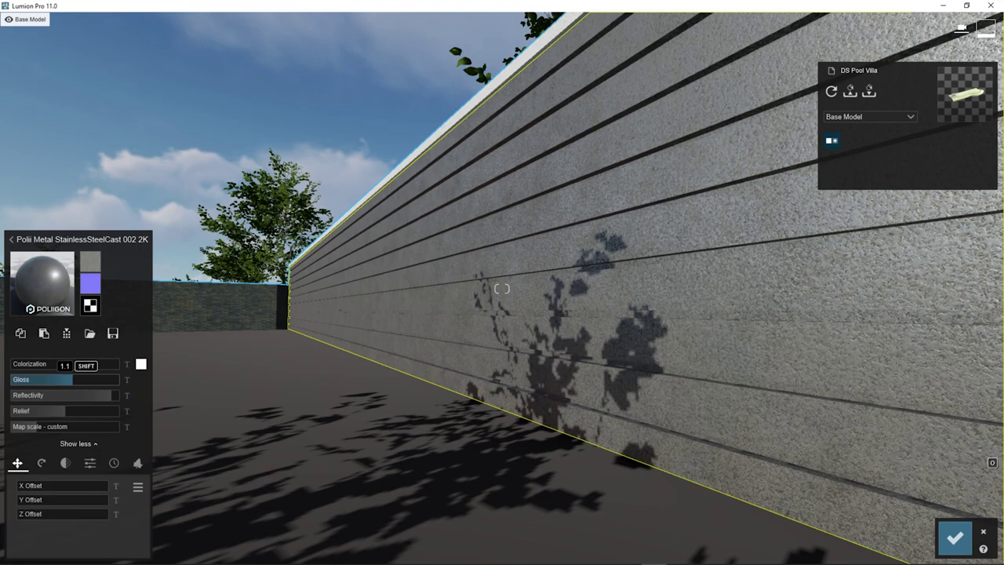
key("s")
right_click_drag(502, 289, 541, 320)
key("w")
key("w")
key("s")
key("w")
right_click_drag(502, 289, 502, 289)
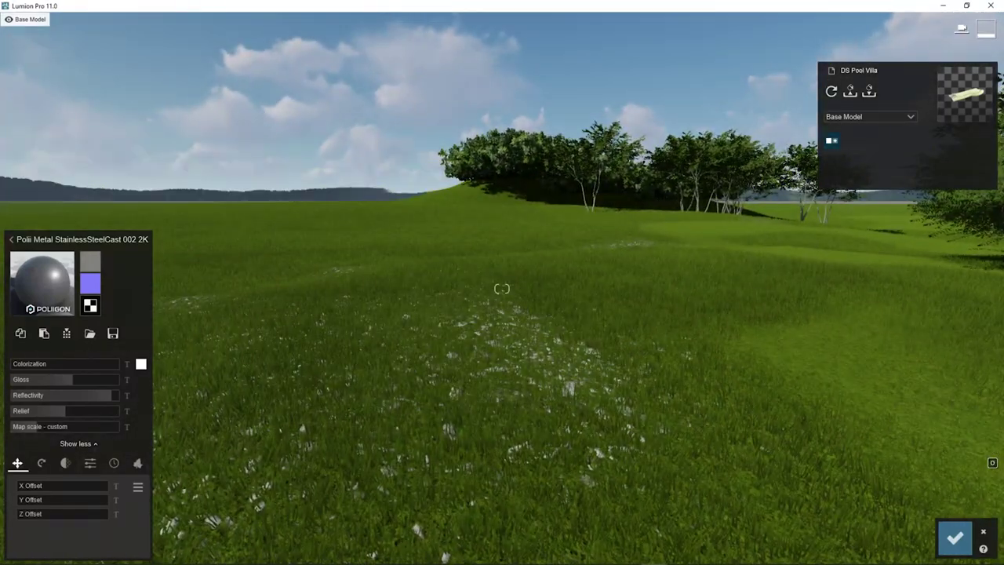
left_click(955, 538)
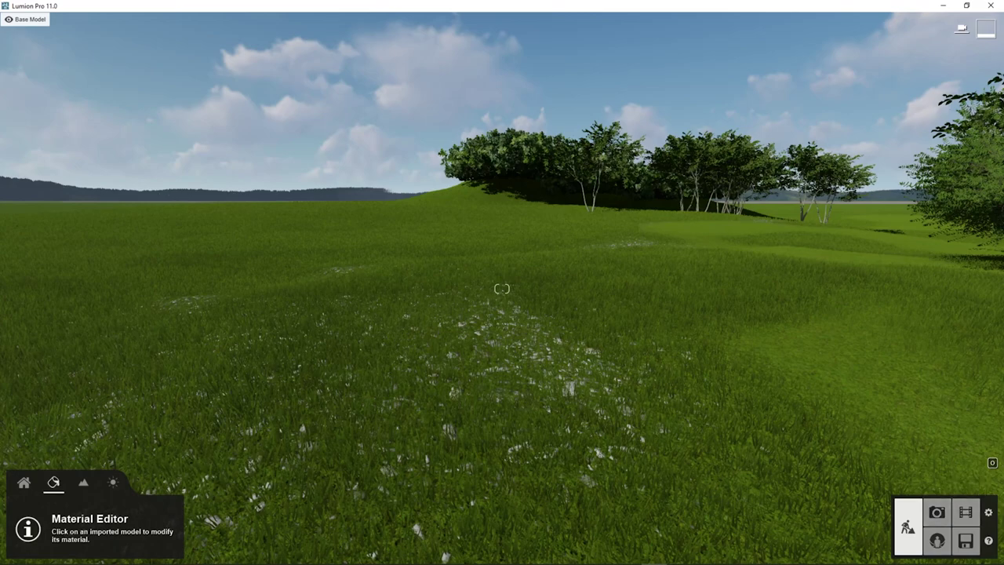
Load the 4 - Exterior Day photo in Photo mode and switch to 360 Panorama mode.
left_click(937, 513)
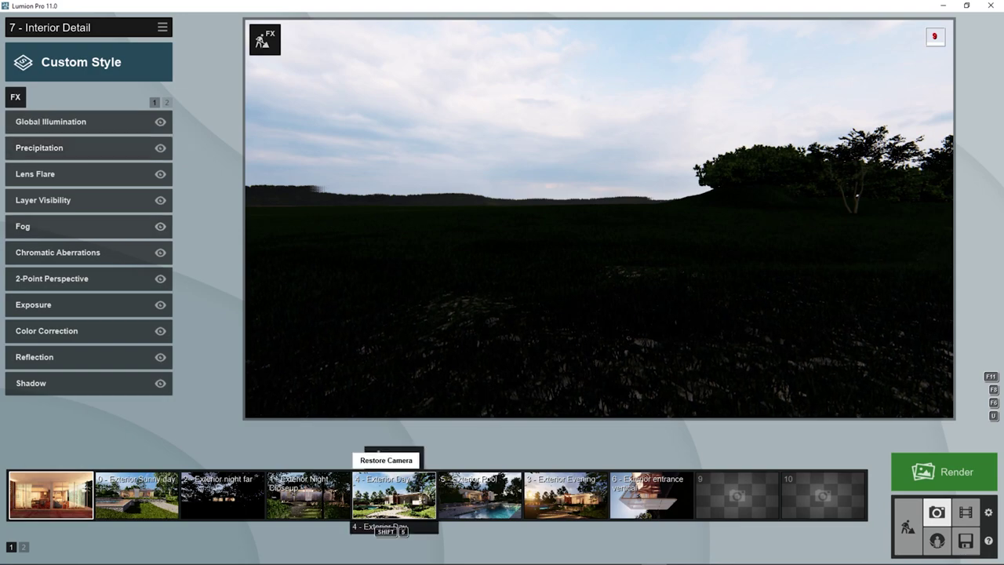
left_click(392, 490)
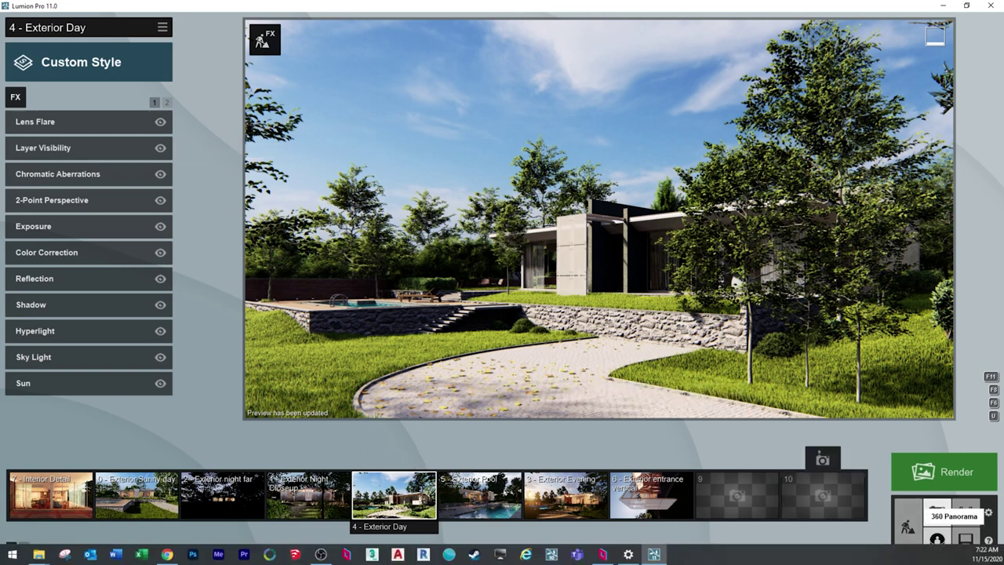
left_click(938, 538)
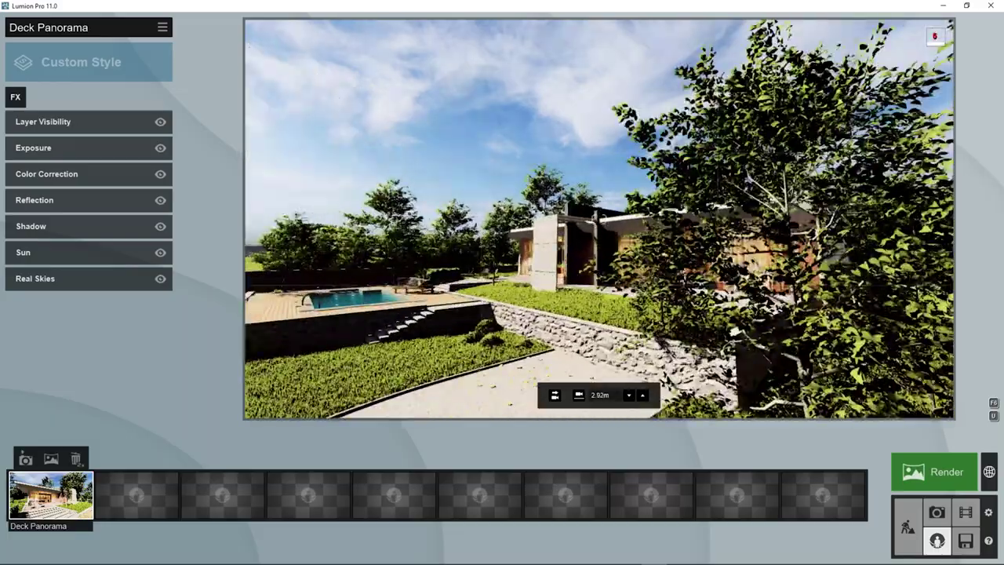
Move the Deck Panorama camera inside the villa to face the dining table and kitchen.
key("w")
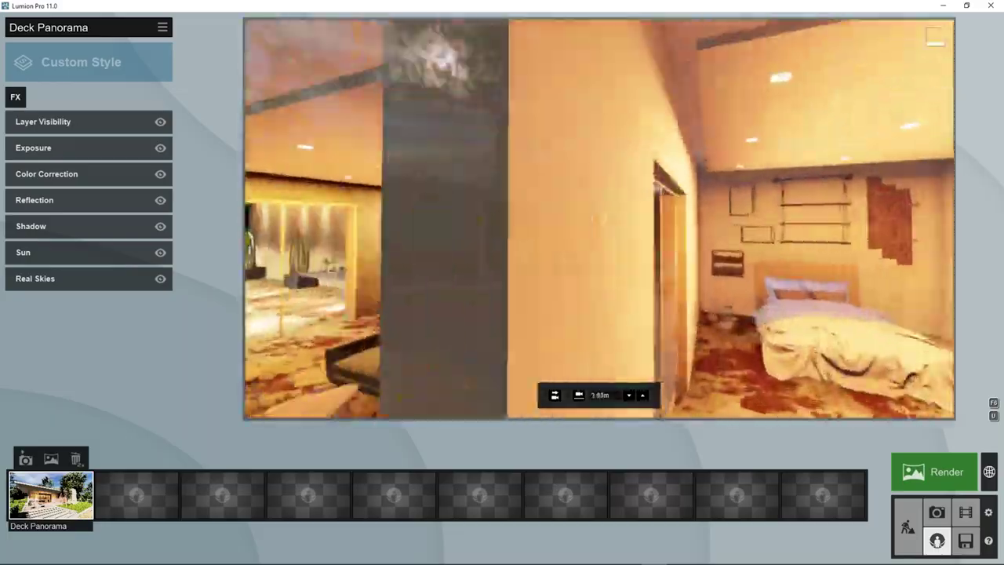
right_click_drag(599, 218, 502, 223)
key("w")
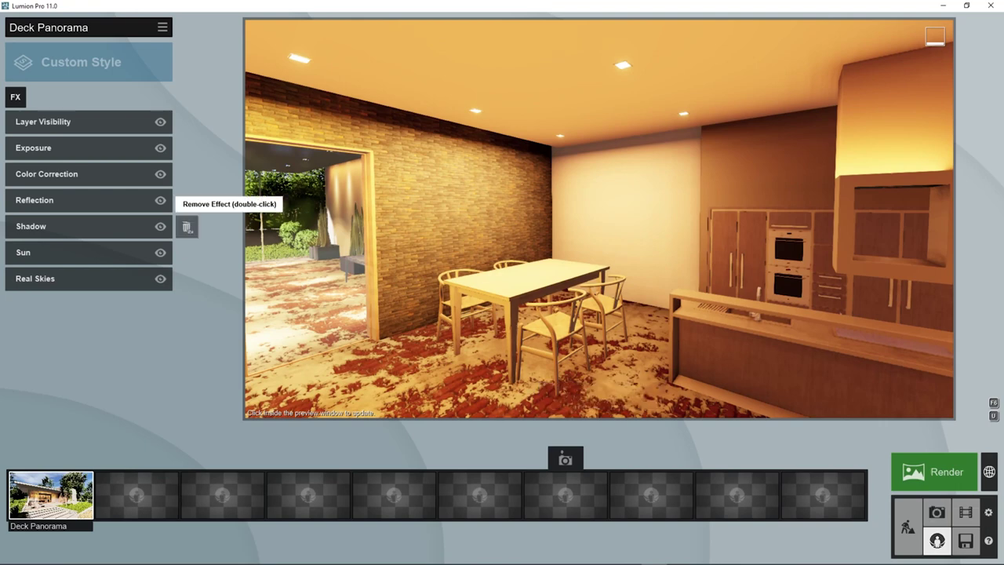
Add the Outlines effect to the Deck Panorama and raise its Color variation to 2.0.
left_click(43, 122)
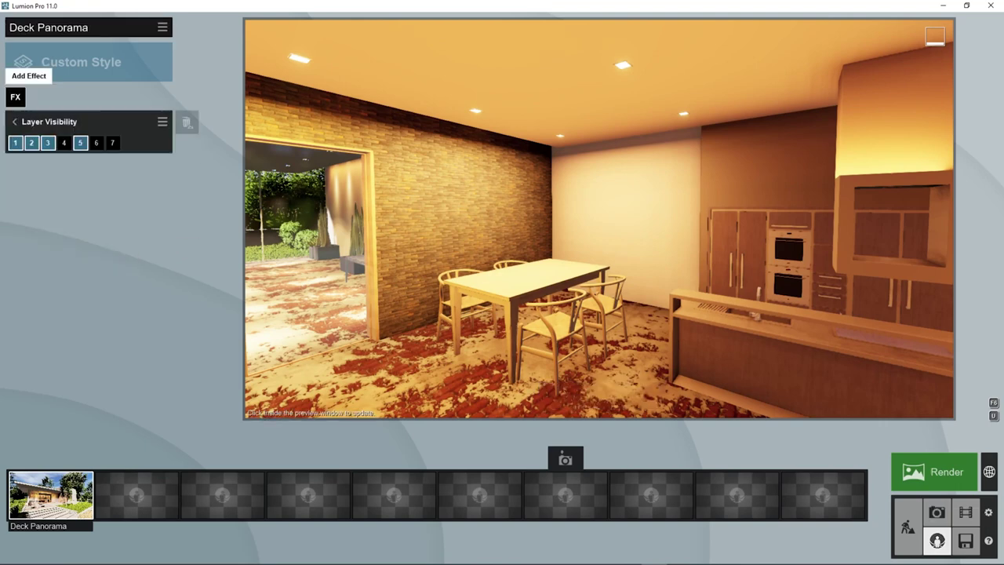
left_click(16, 96)
left_click(322, 356)
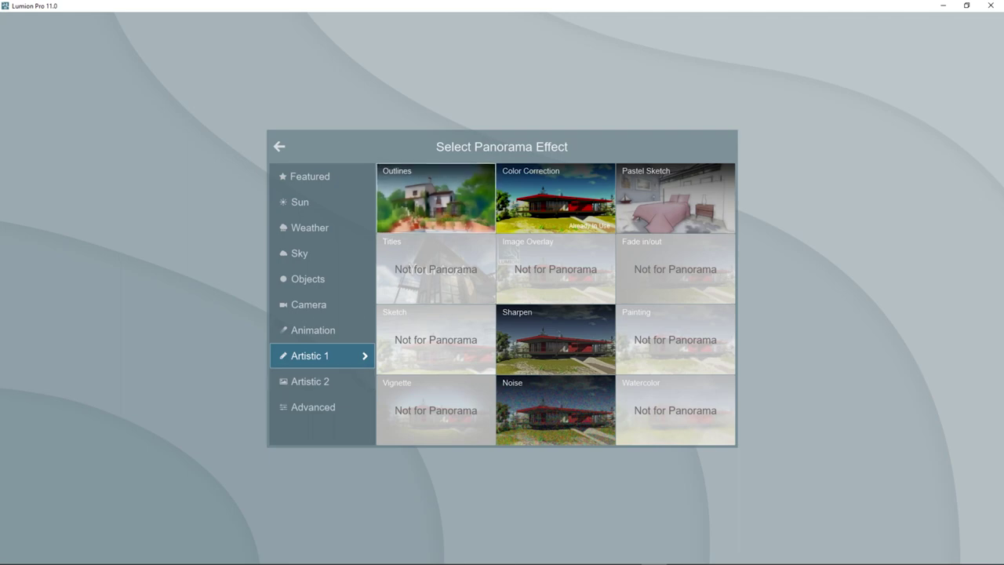
left_click(435, 198)
left_click_drag(10, 142, 156, 142)
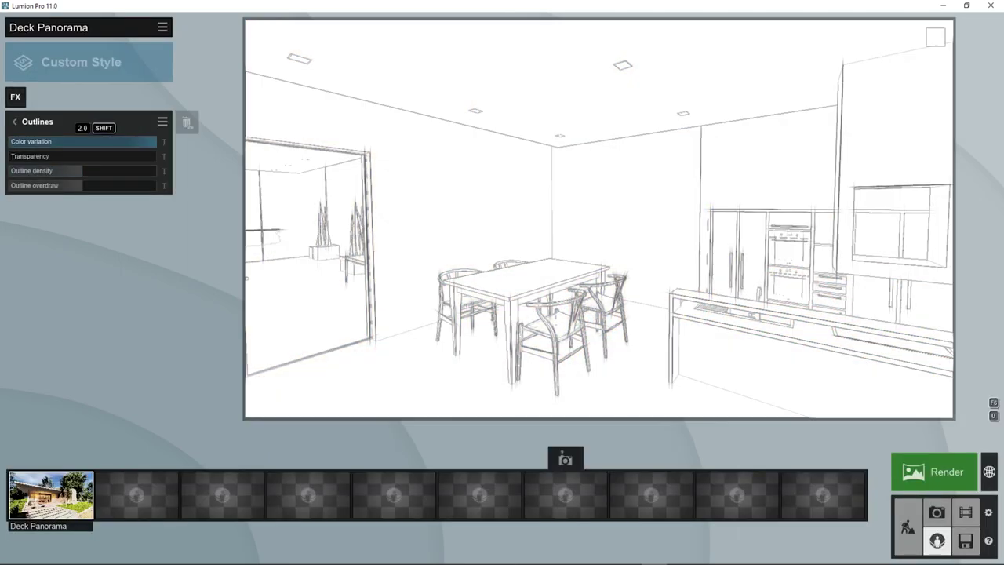
Add the Styrofoam effect to the Deck Panorama, lower its Diffusion and refresh the preview.
right_click_drag(599, 219, 412, 219)
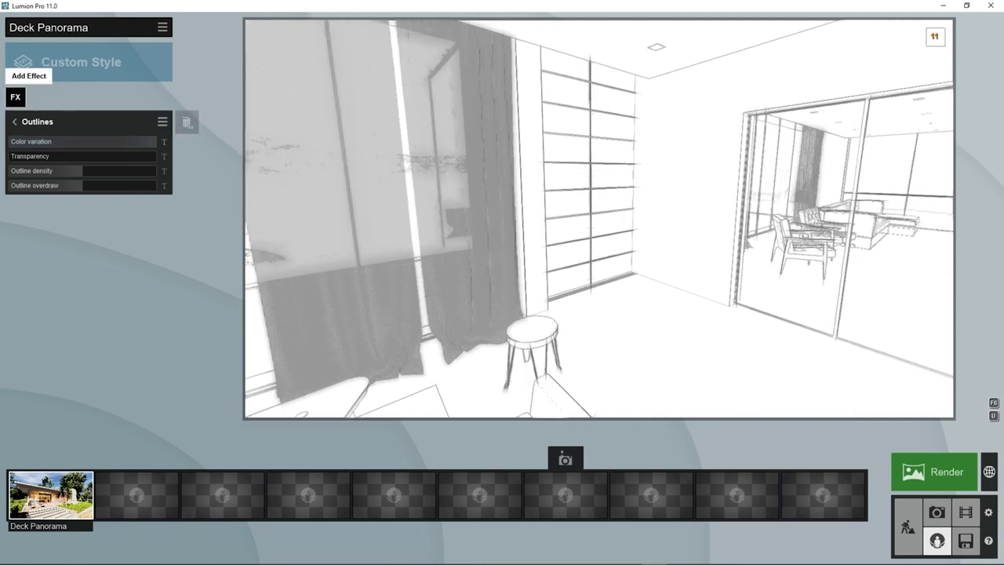
left_click(35, 77)
left_click(310, 382)
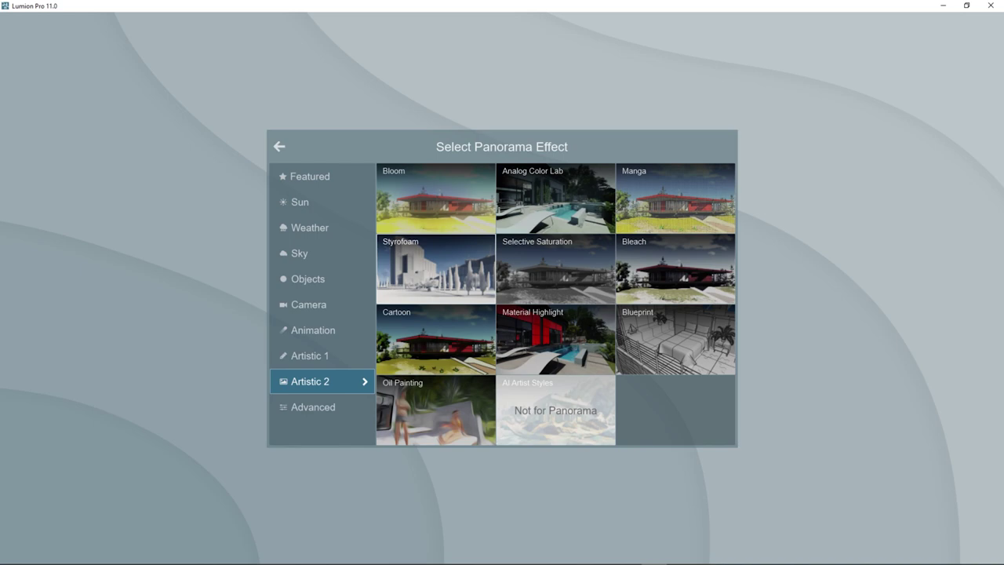
left_click(436, 269)
left_click_drag(85, 142, 59, 142)
left_click(439, 236)
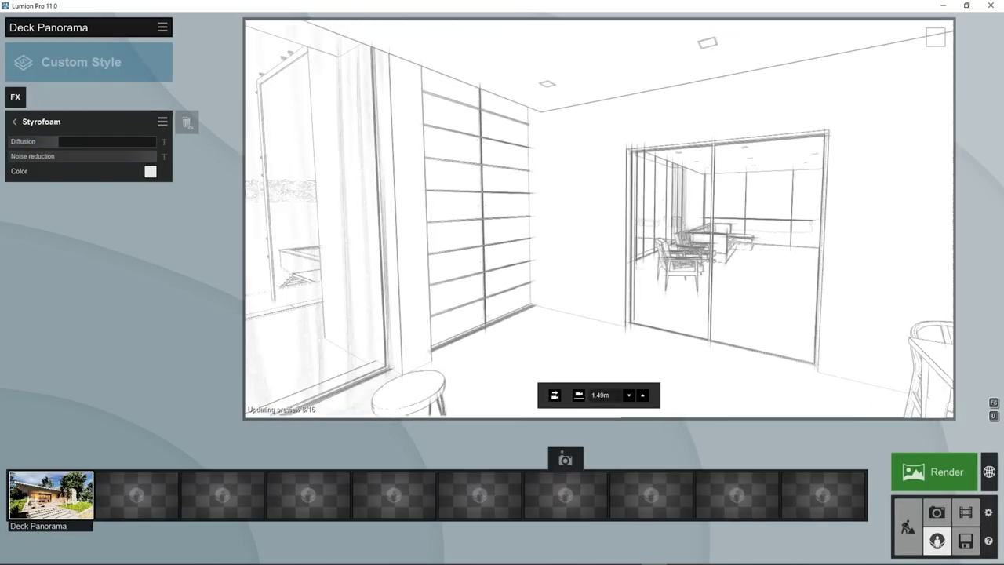
Disable the Outlines and Styrofoam effects on the panorama and bring the camera into the living room with the orange sofa.
left_click(13, 122)
left_click(160, 147)
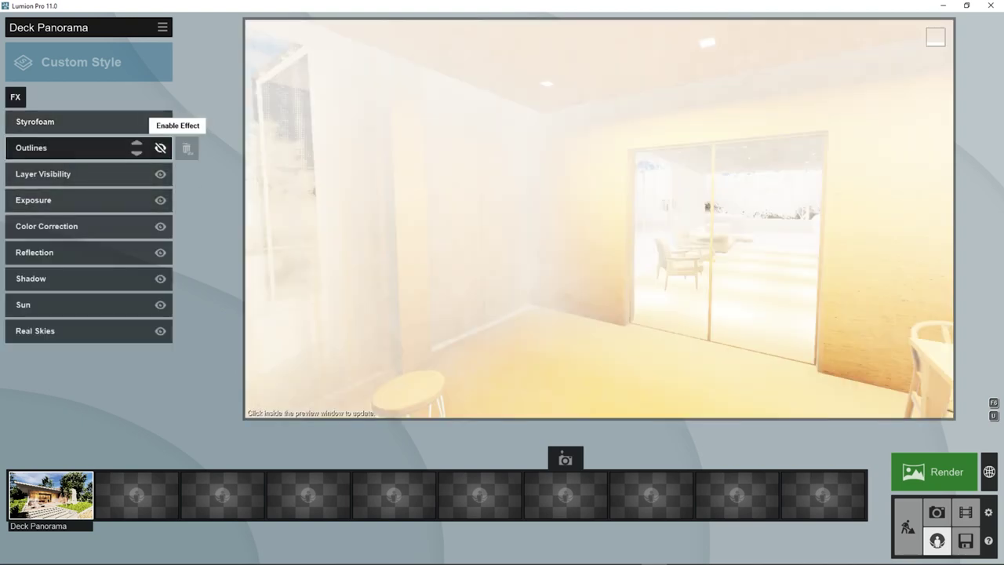
scroll(816, 213, "up", 5)
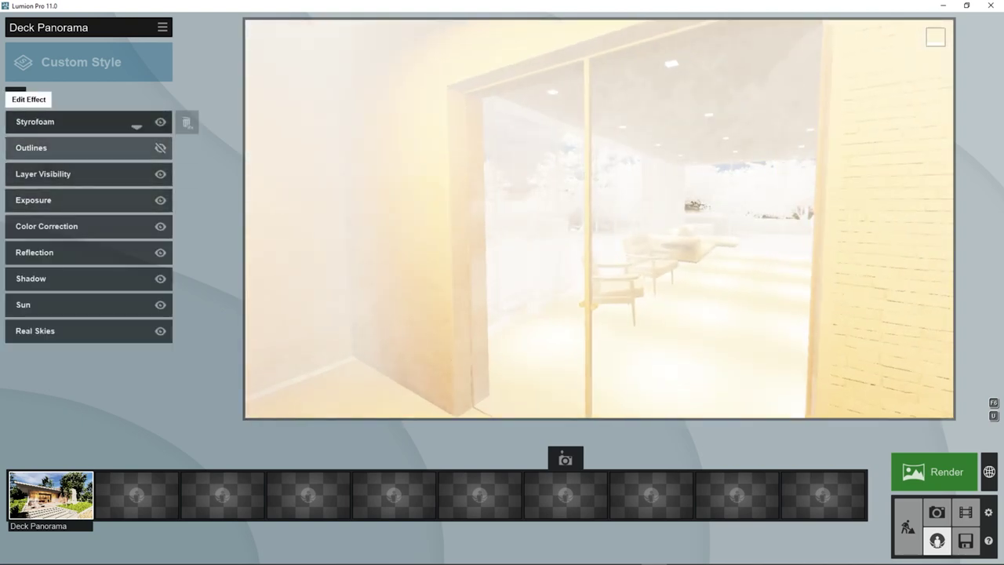
key("w")
right_click_drag(580, 220, 682, 208)
left_click(160, 148)
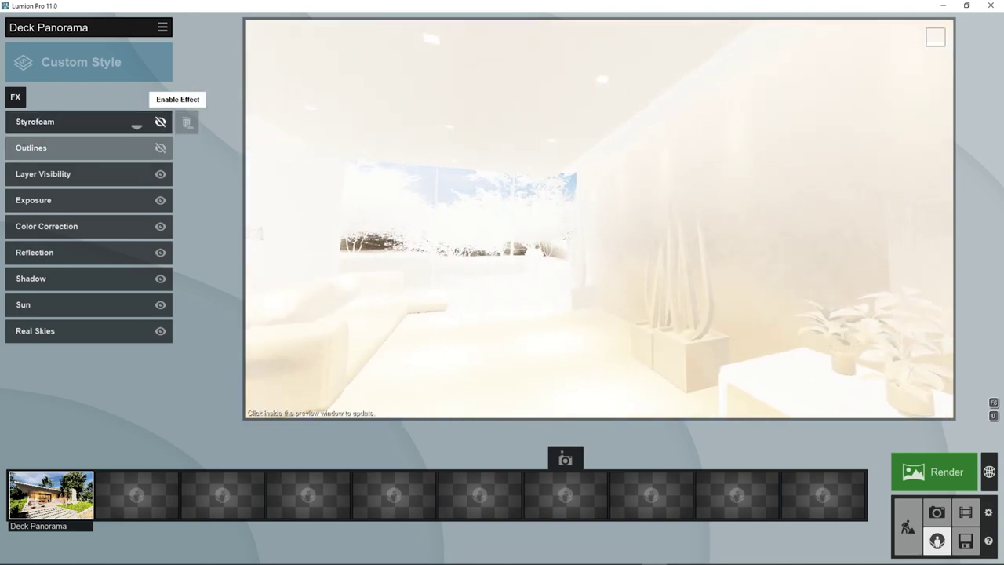
left_click(160, 121)
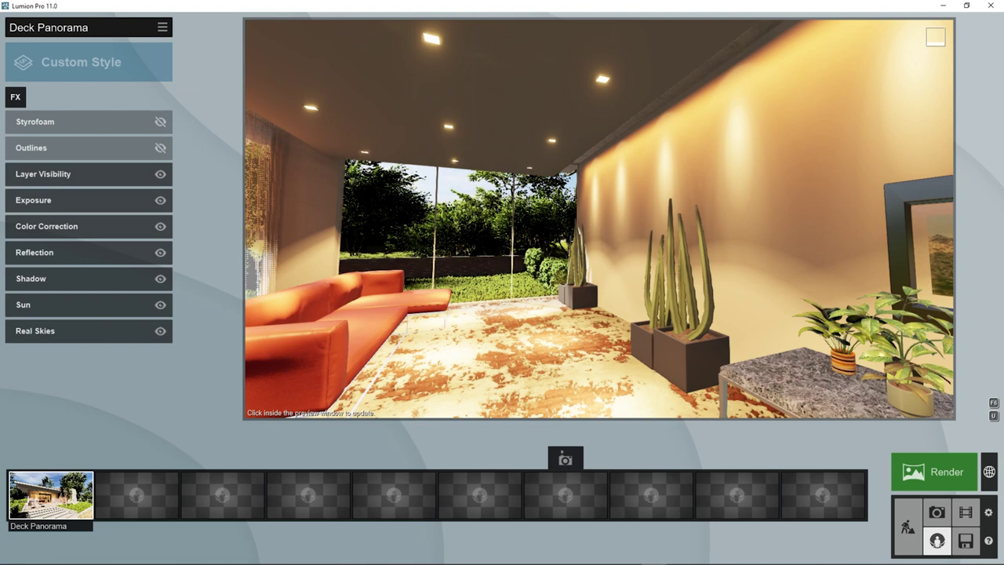